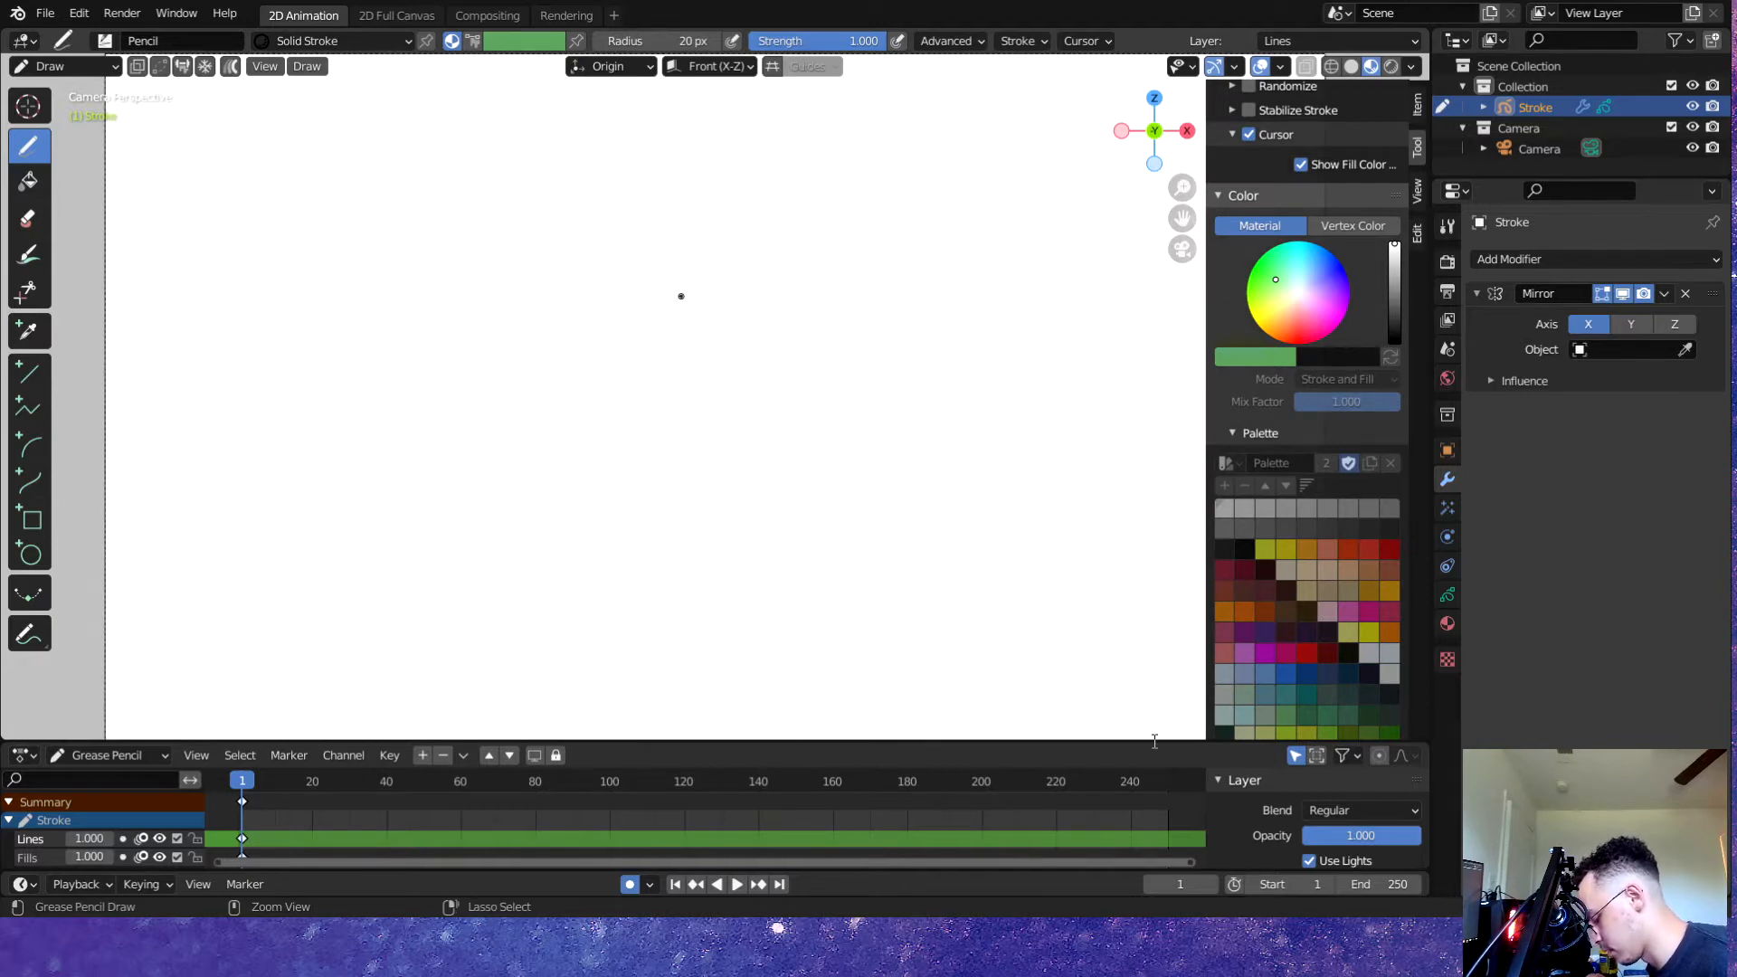
- Enable Stabilize Stroke for the Pencil brush and save the file
click(947, 40)
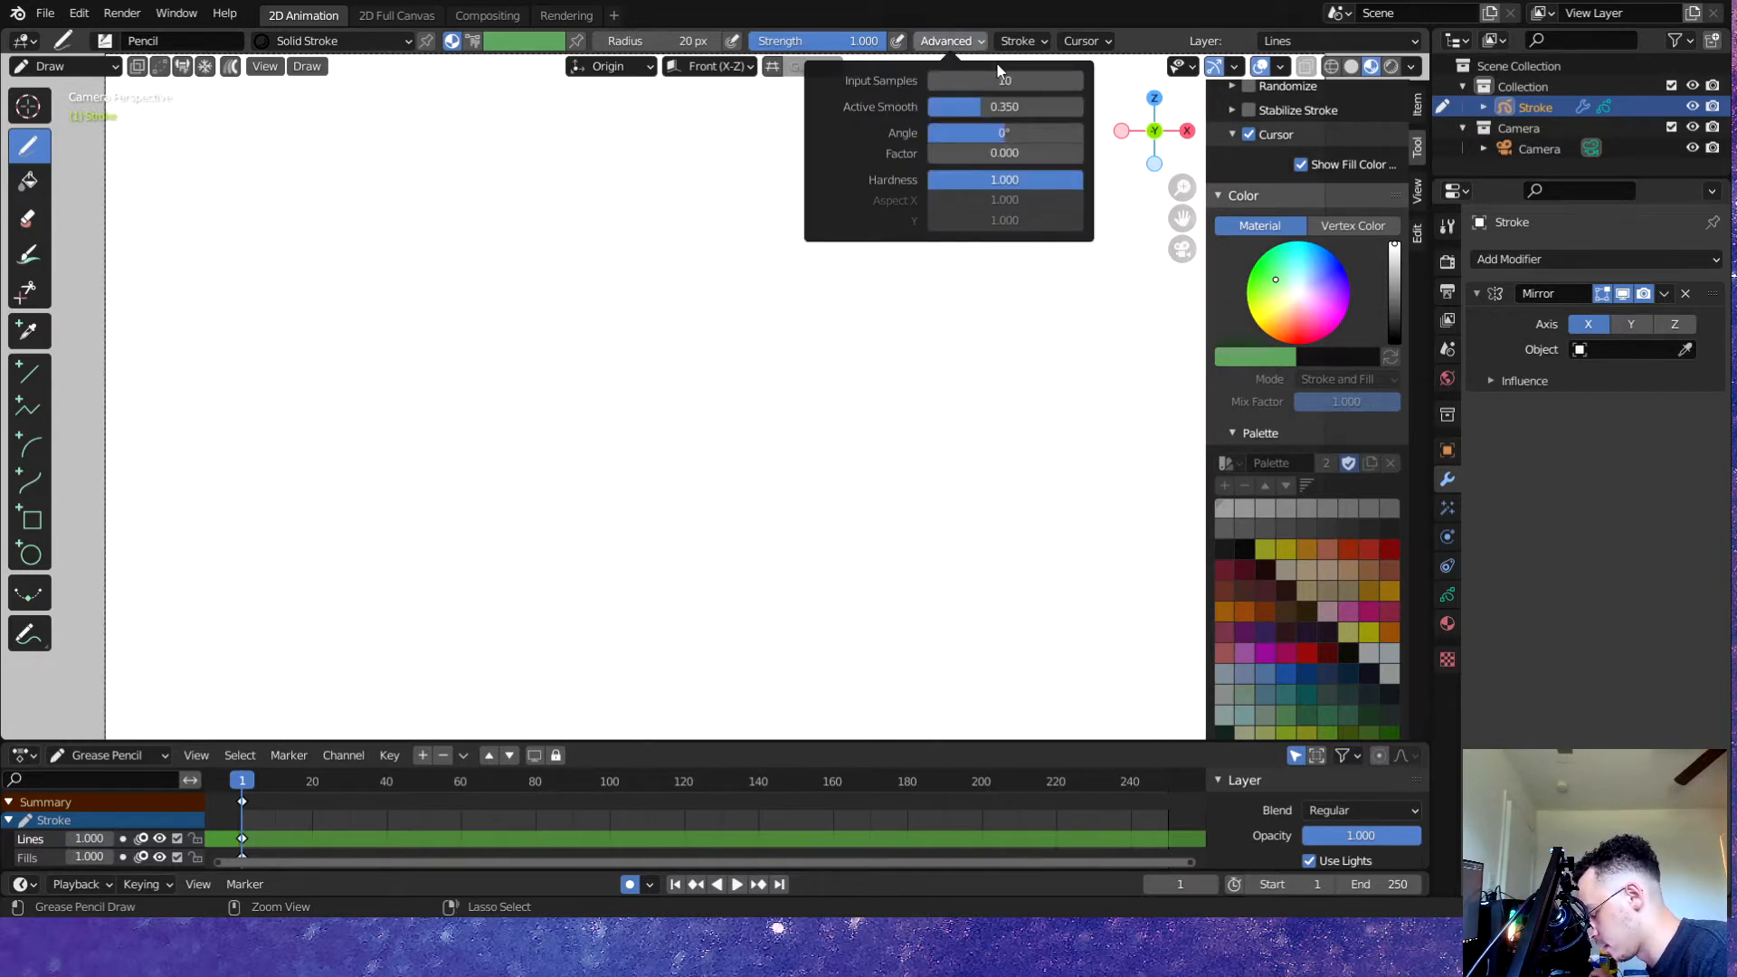
click(1023, 40)
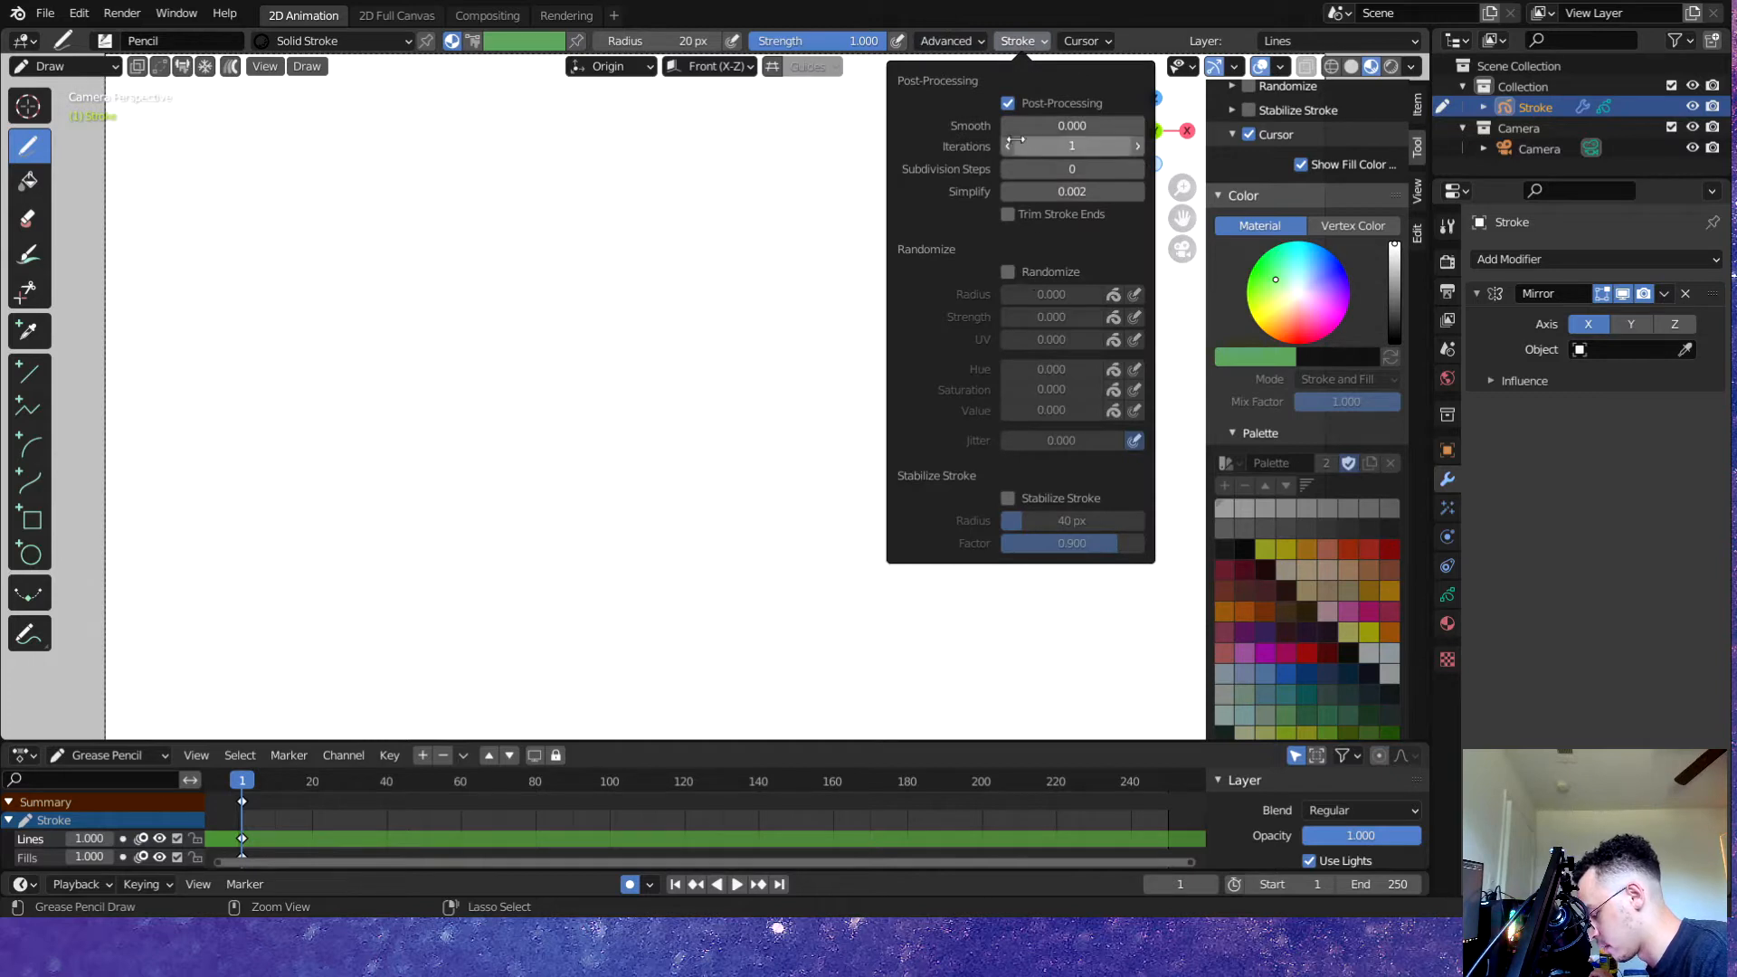
click(1008, 497)
key(ctrl+s)
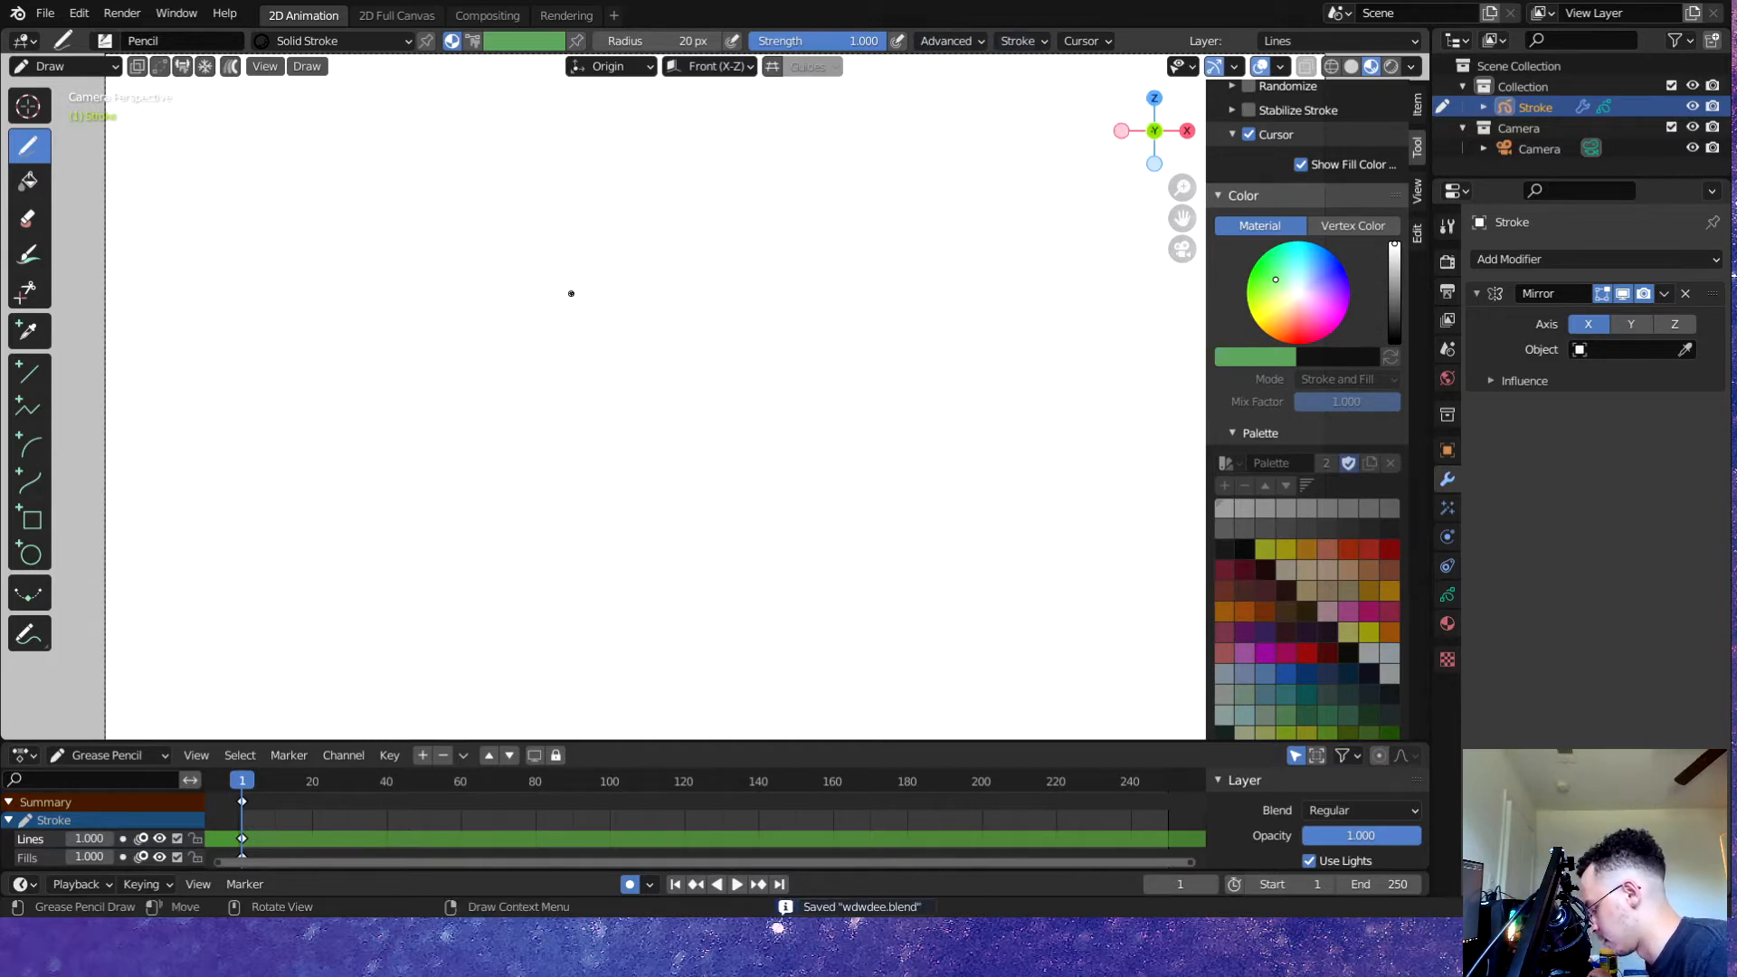
drag(590, 443, 617, 438)
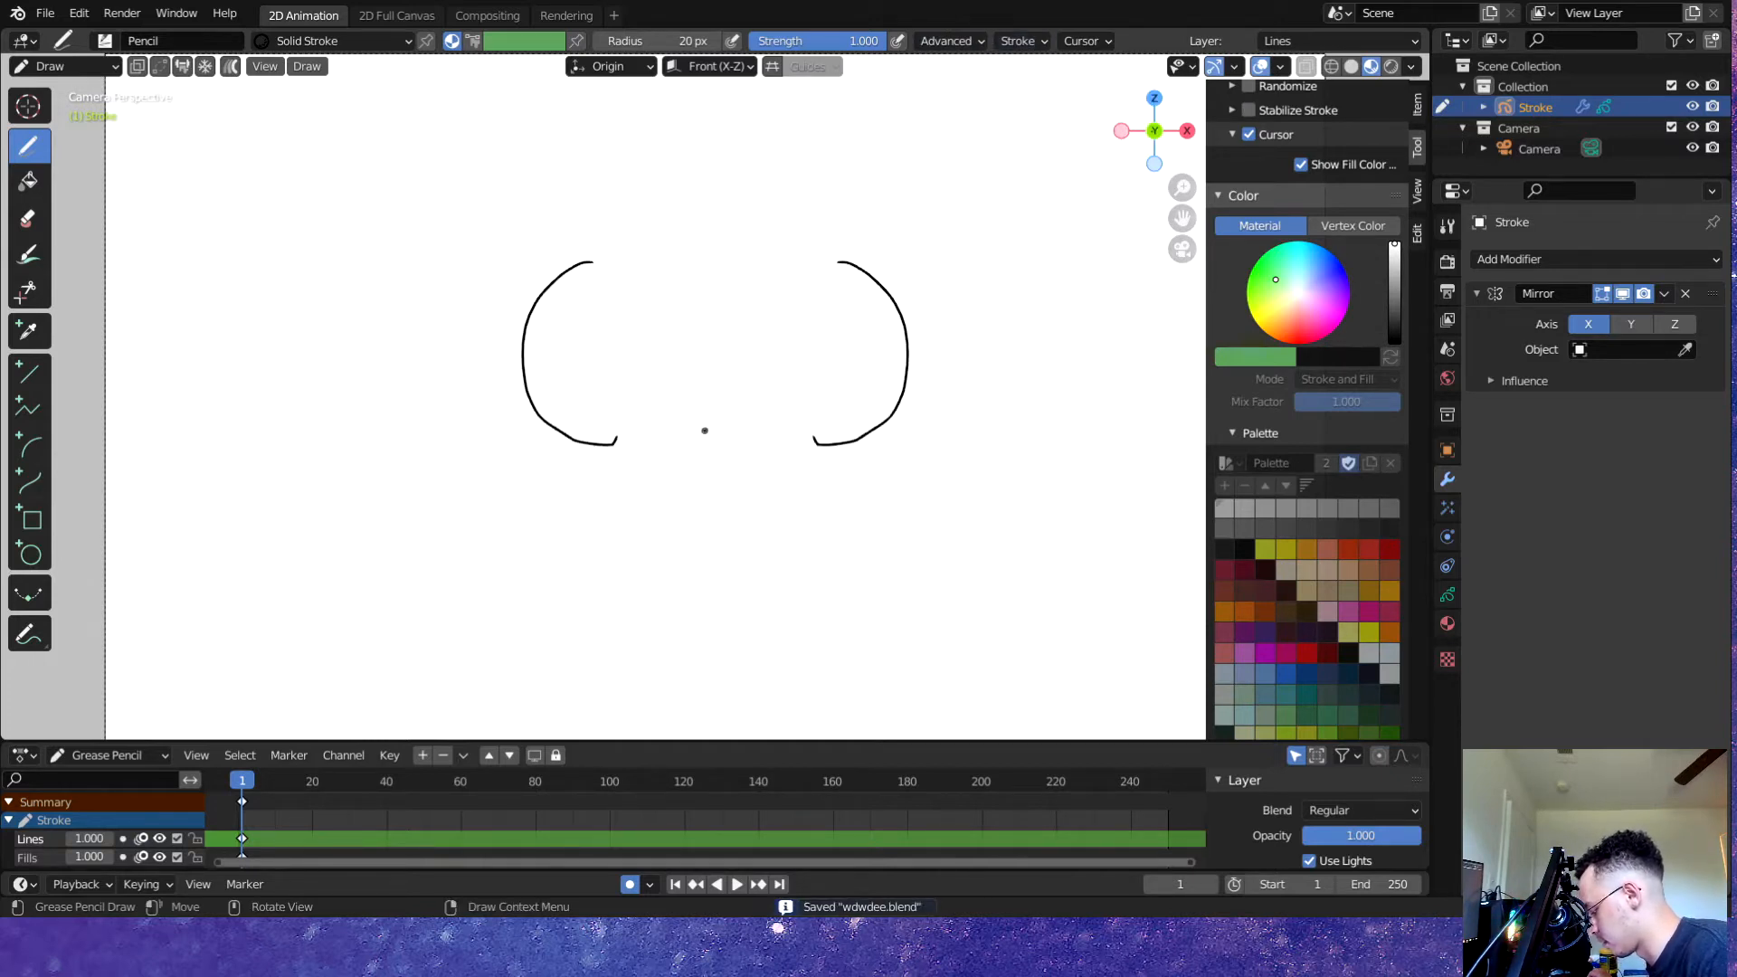
key(ctrl+z)
mouse_move(756, 298)
mouse_down()
mouse_move(654, 418)
mouse_move(794, 493)
mouse_move(828, 482)
mouse_up()
key(ctrl+z)
mouse_move(687, 300)
mouse_down()
mouse_move(586, 388)
mouse_move(741, 461)
mouse_up()
key(ctrl+z)
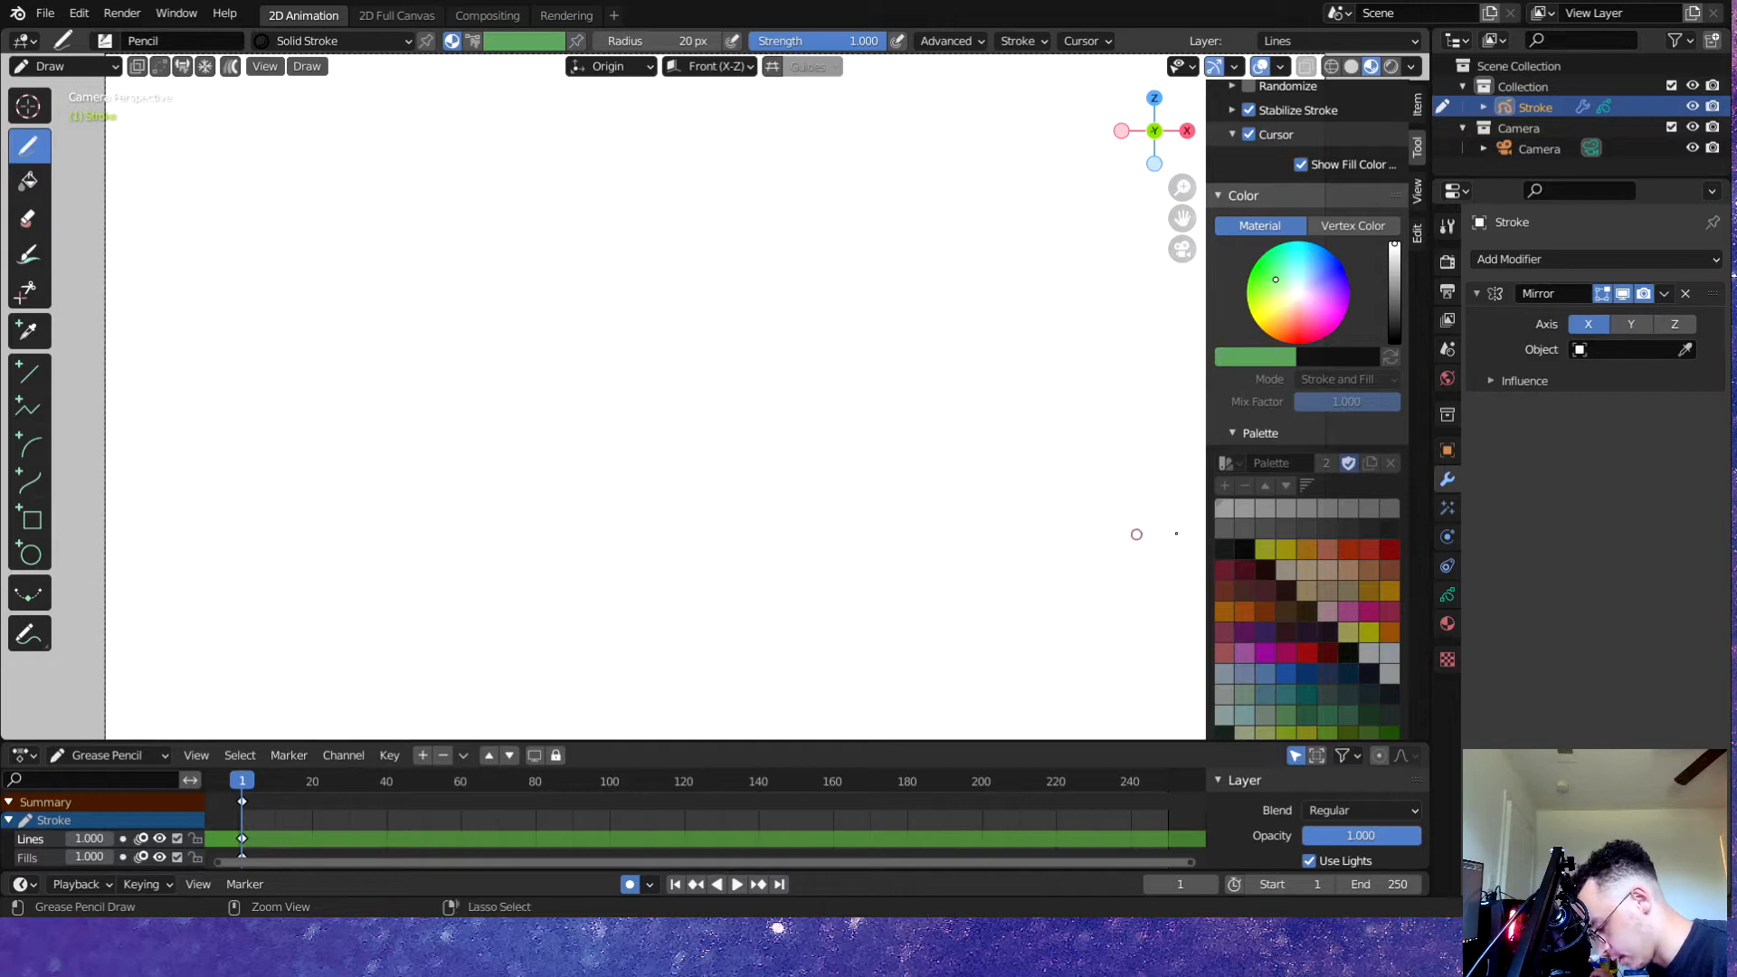
key(ctrl+s)
click(1488, 384)
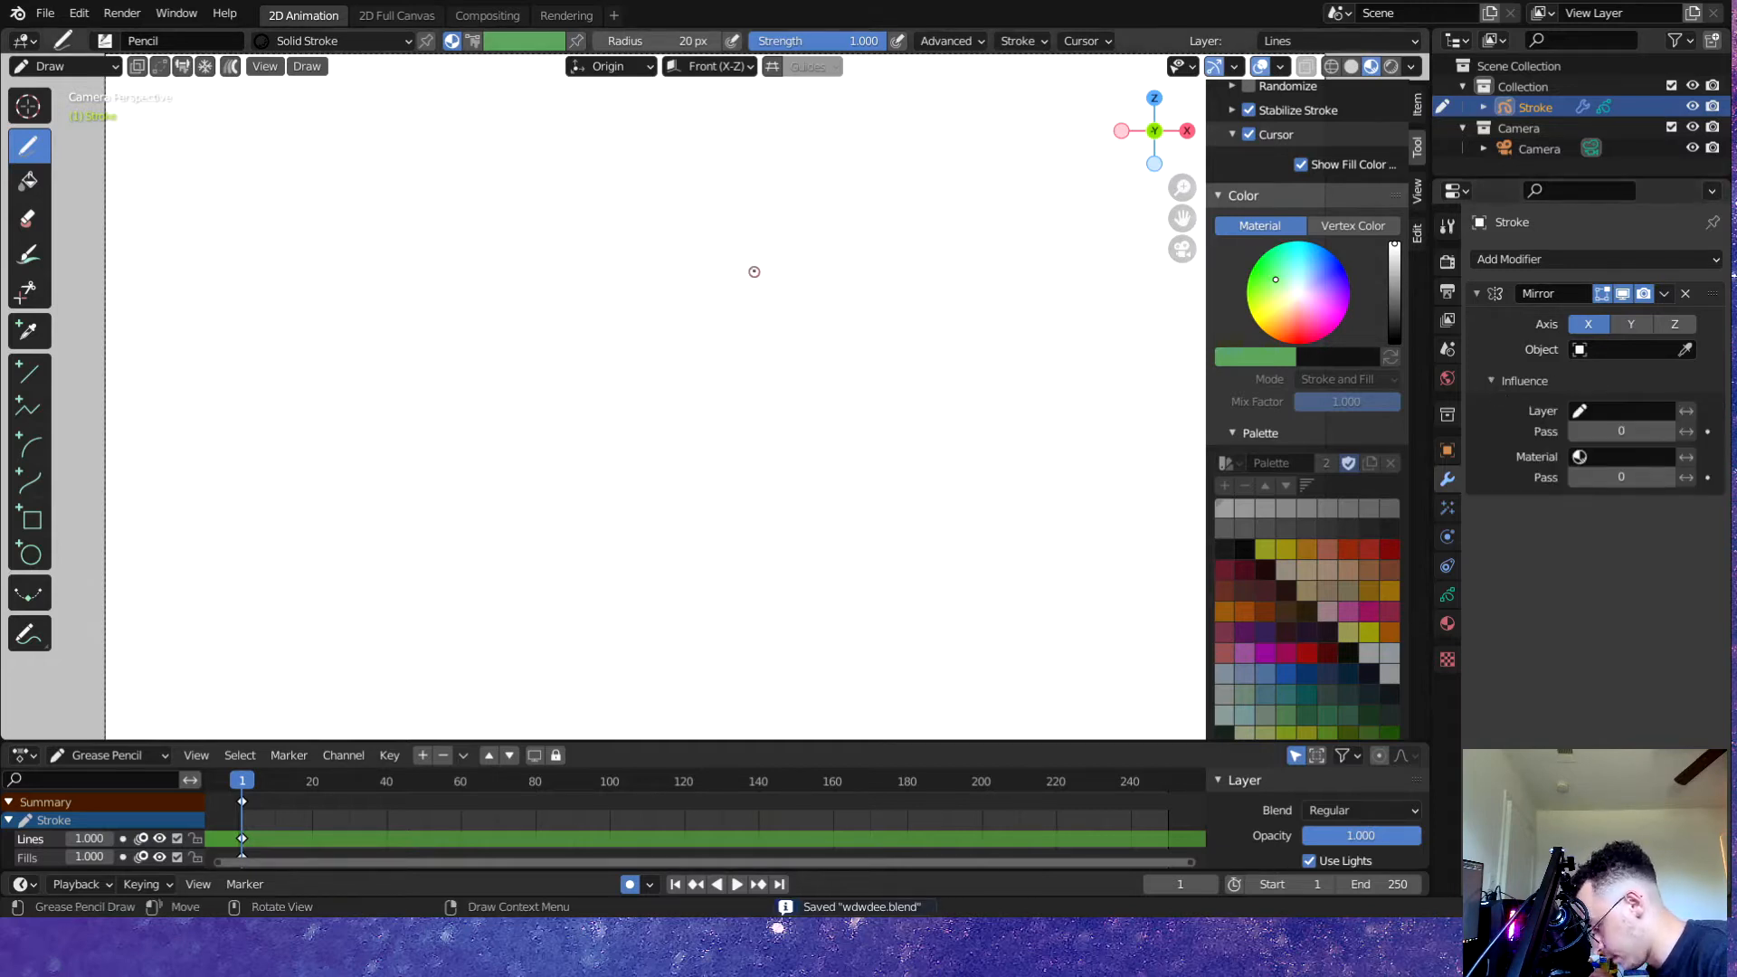
mouse_move(752, 269)
mouse_down()
mouse_move(666, 442)
mouse_move(780, 460)
mouse_up()
key(ctrl+z)
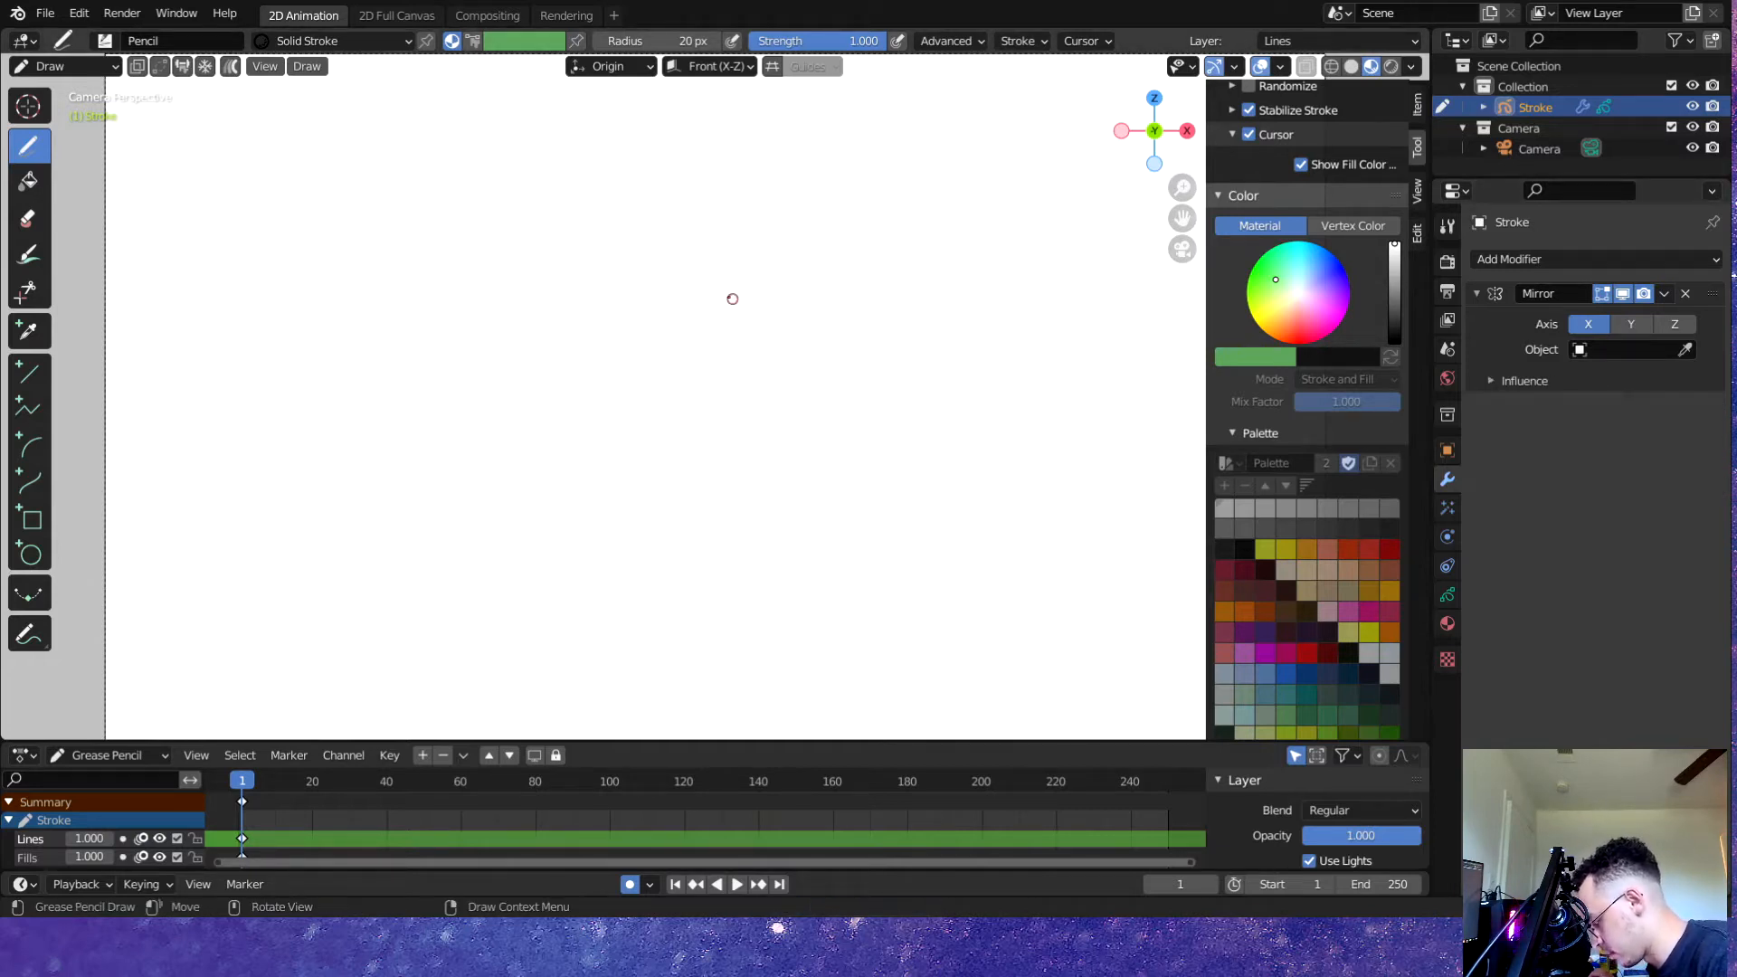
mouse_move(703, 264)
mouse_down()
mouse_move(600, 364)
mouse_move(724, 392)
mouse_up()
key(ctrl+z)
mouse_move(730, 262)
mouse_down()
mouse_move(663, 404)
mouse_move(779, 389)
mouse_up()
key(ctrl+z)
- Draw a mirrored round head outline with a long, narrow vertical stem directly below it
drag(711, 265, 748, 399)
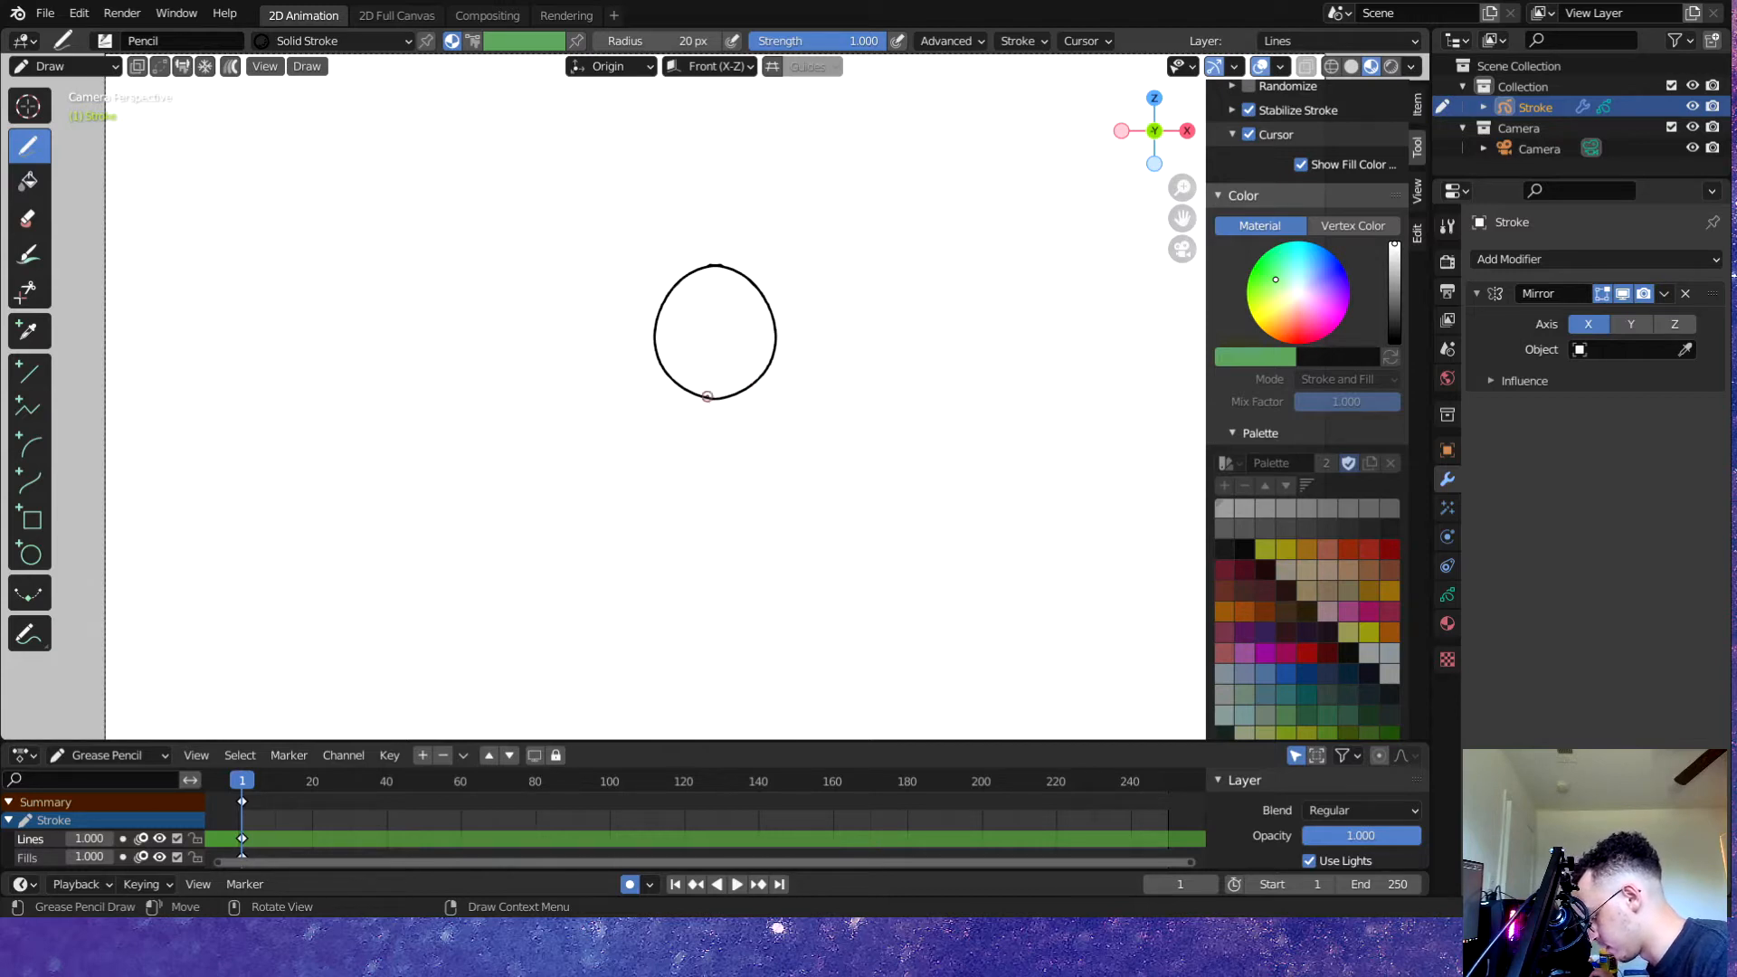
mouse_move(708, 488)
mouse_down()
mouse_move(708, 565)
mouse_move(757, 605)
mouse_up()
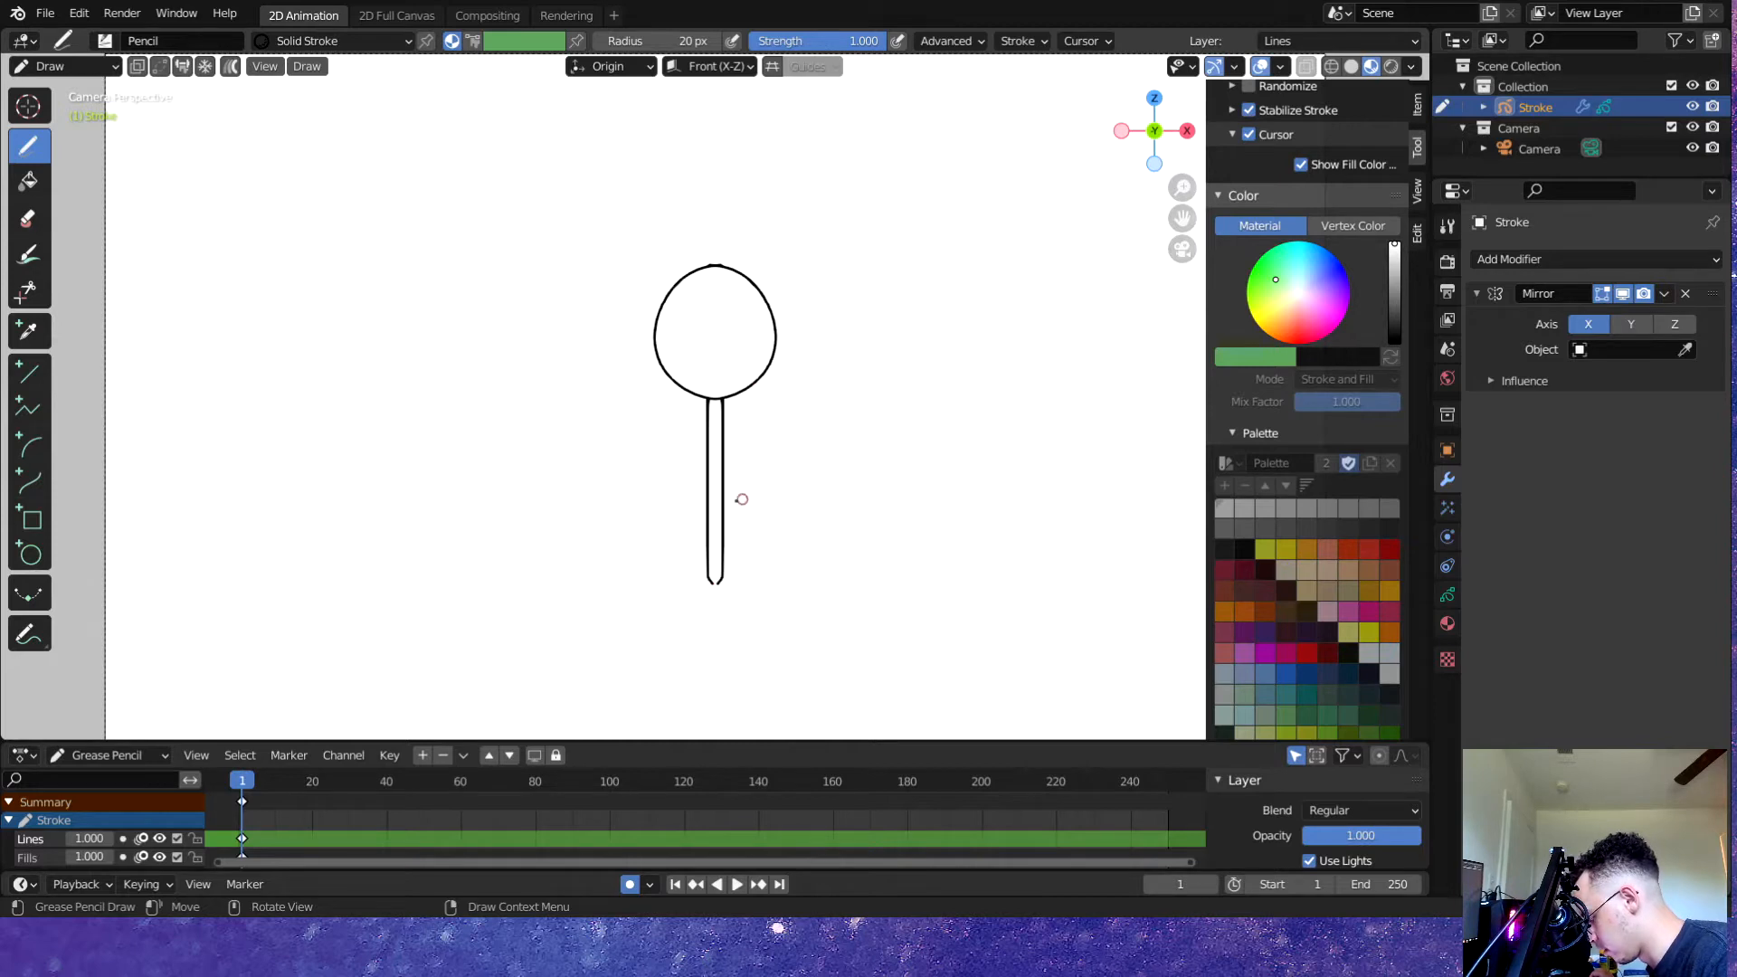
- Set the Erase tool to Point mode and erase the stray vertical strokes outside the camera frame
scroll(715, 287, down, 7)
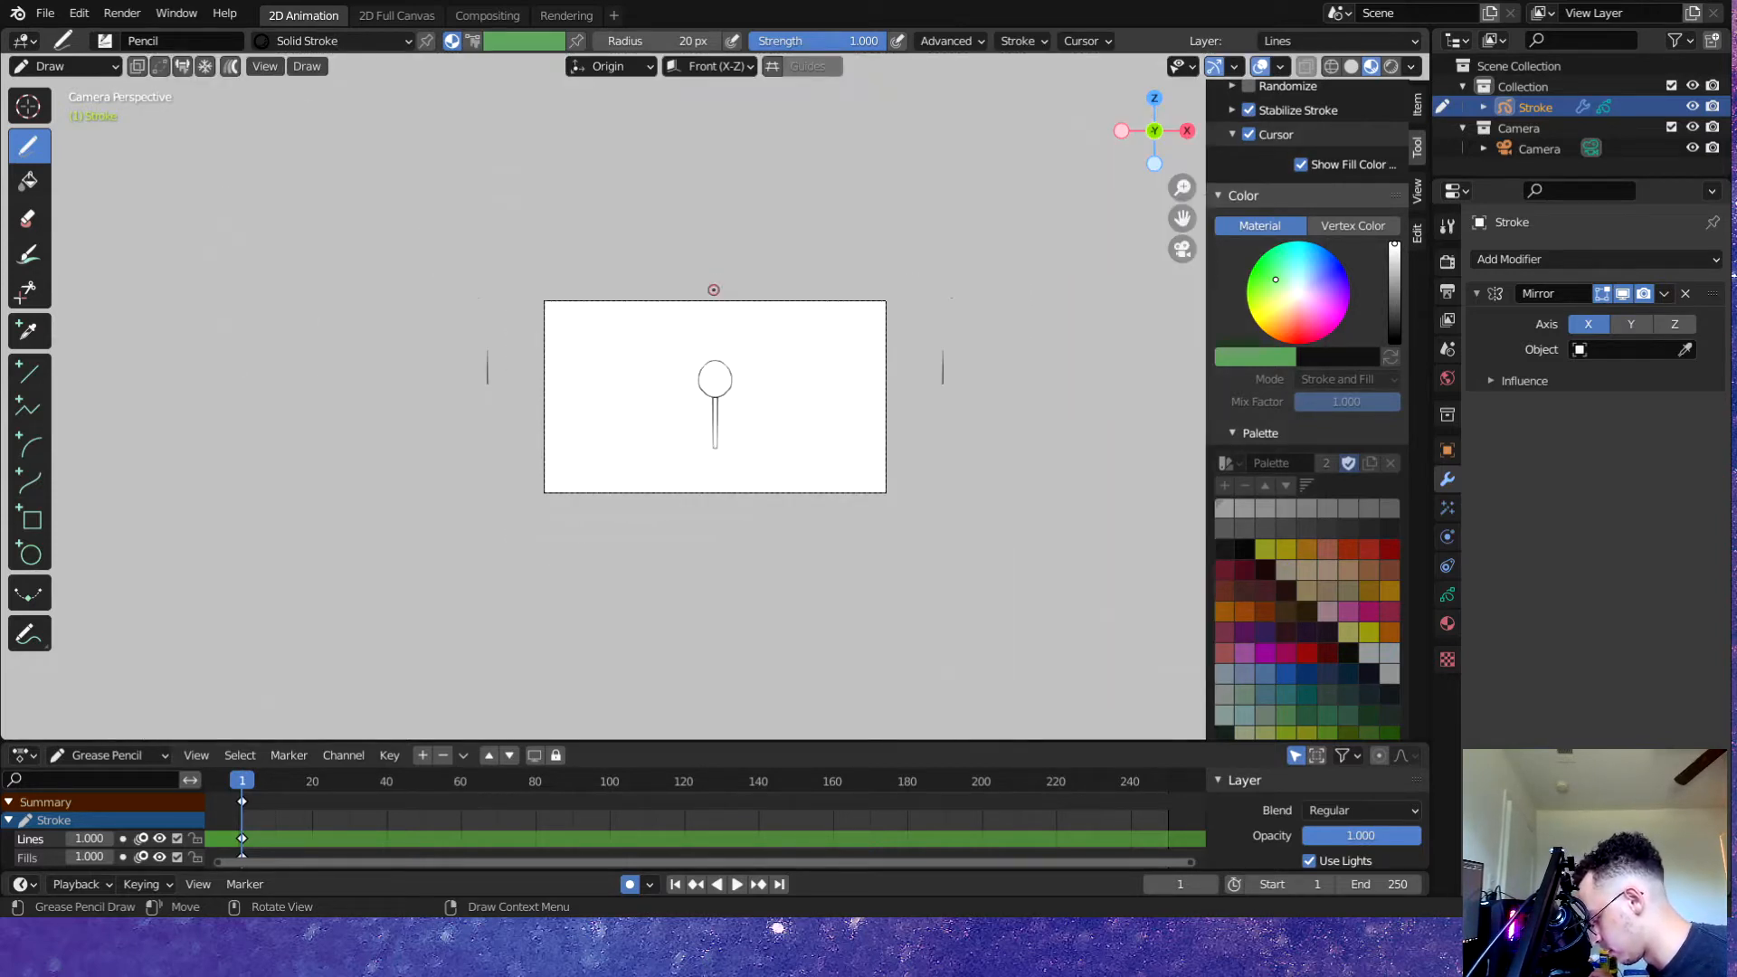
scroll(726, 380, up, 6)
scroll(732, 383, down, 3)
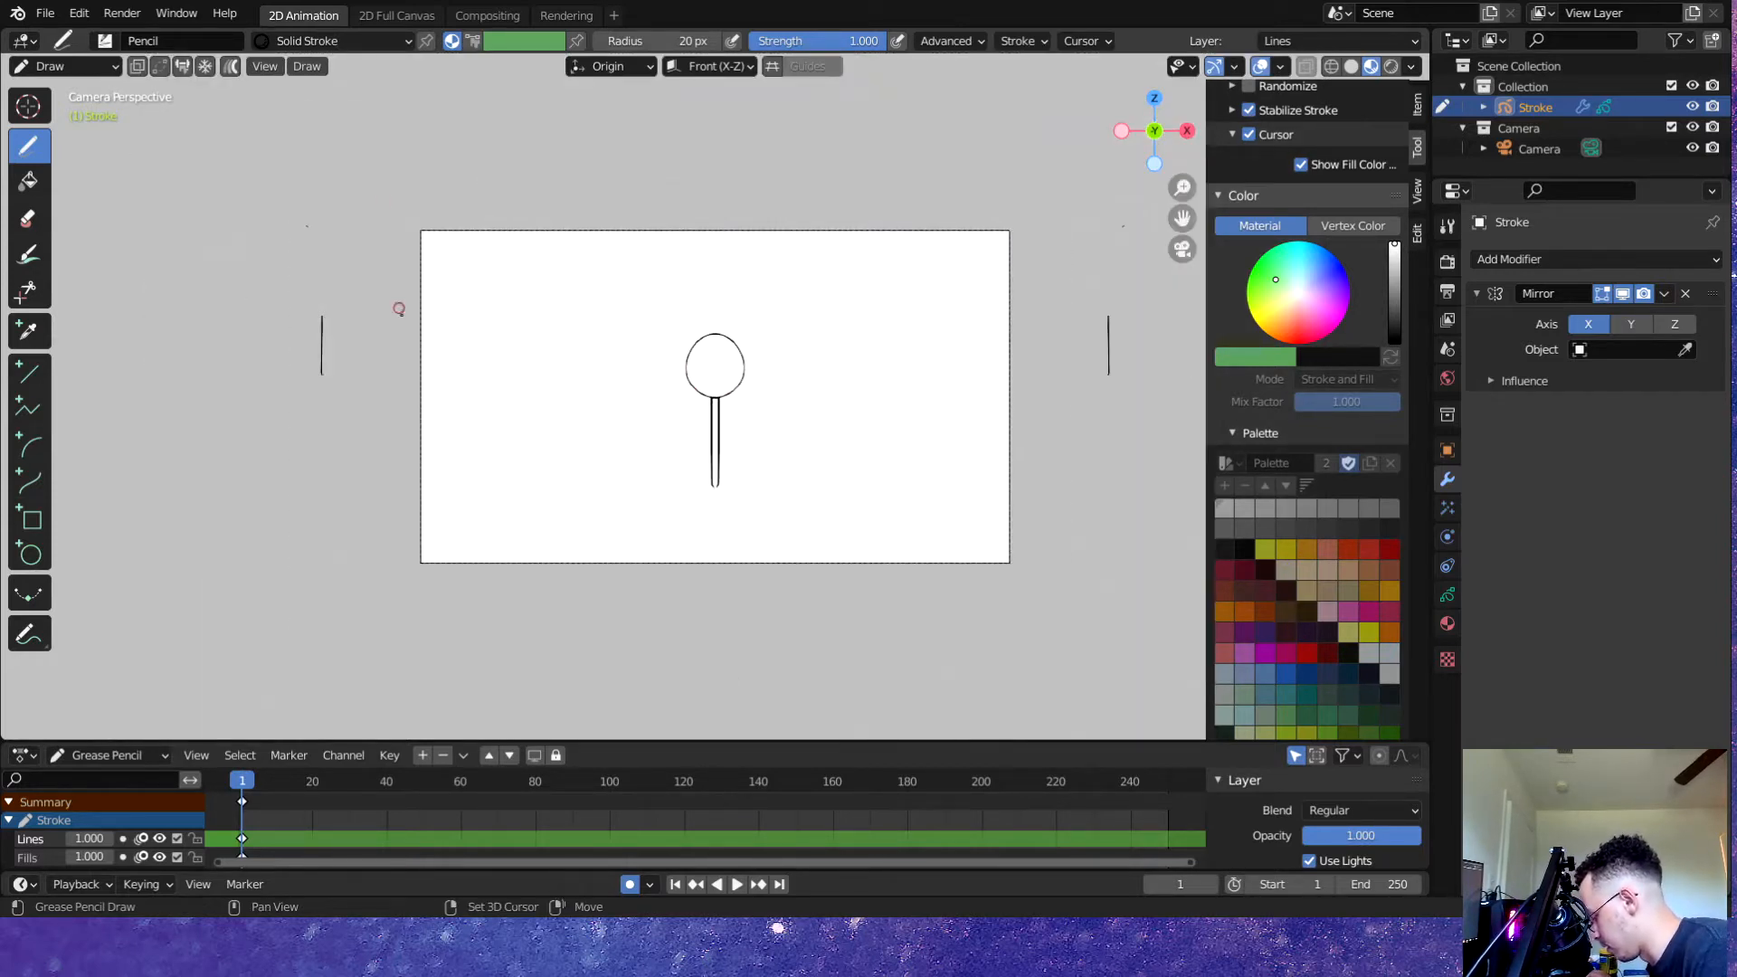
key(shift+space)
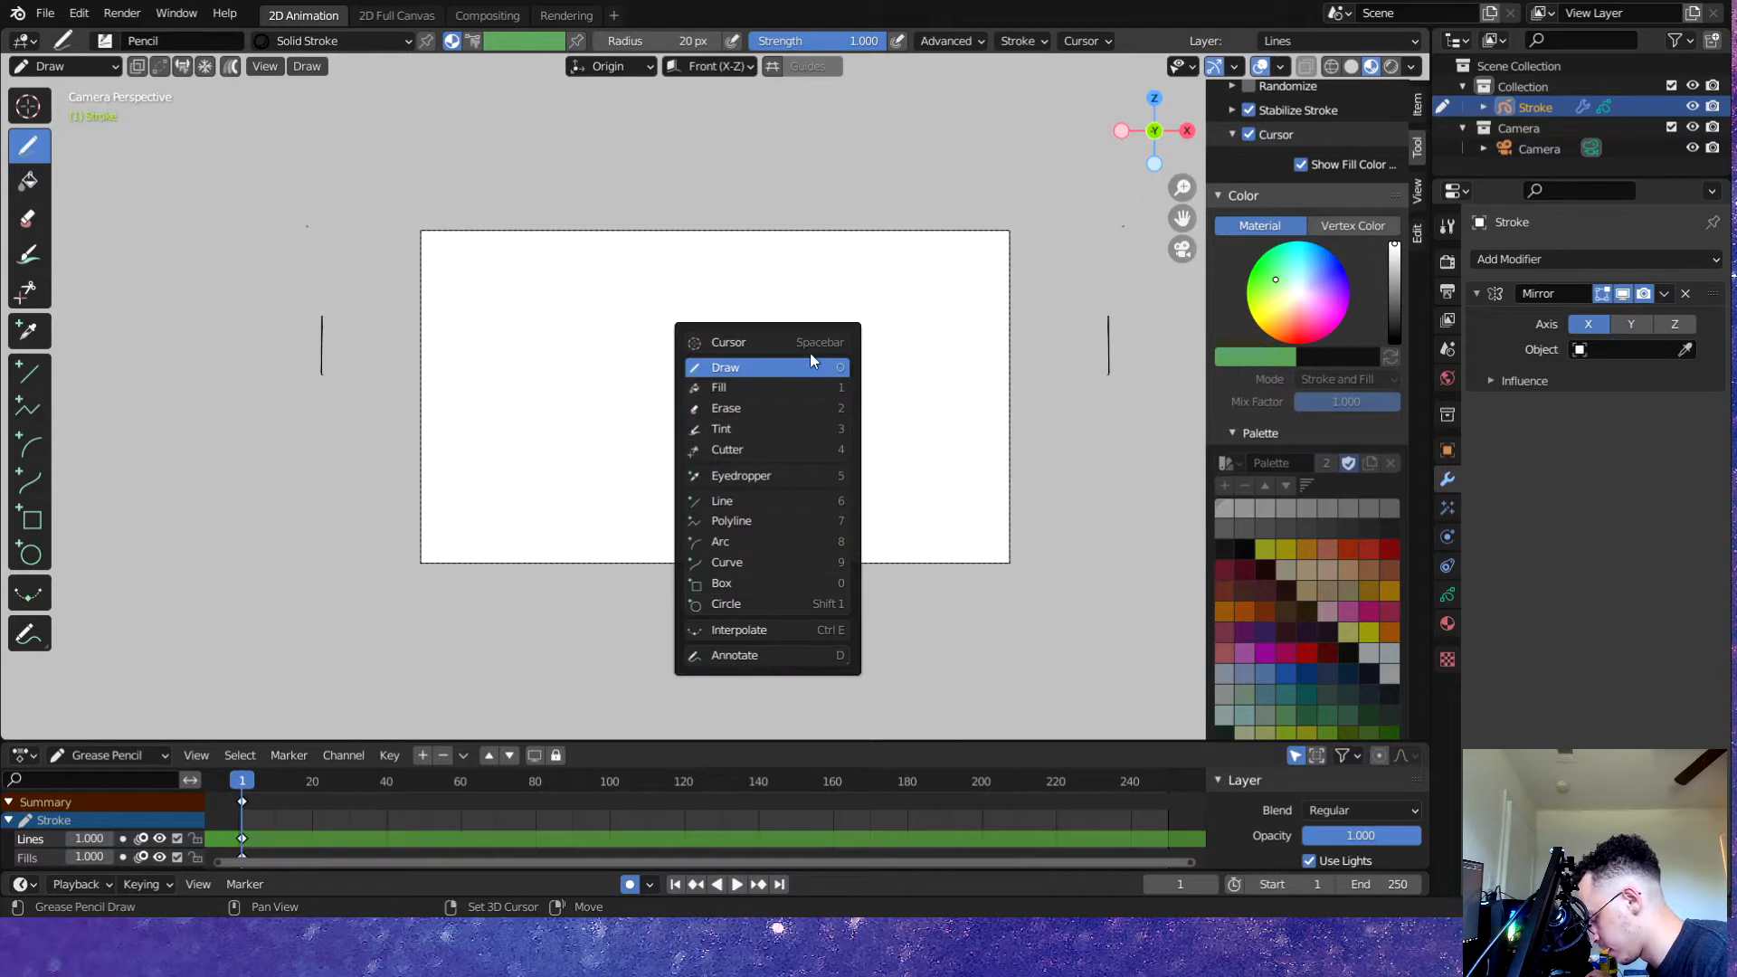
click(806, 405)
key(shift+space)
click(798, 407)
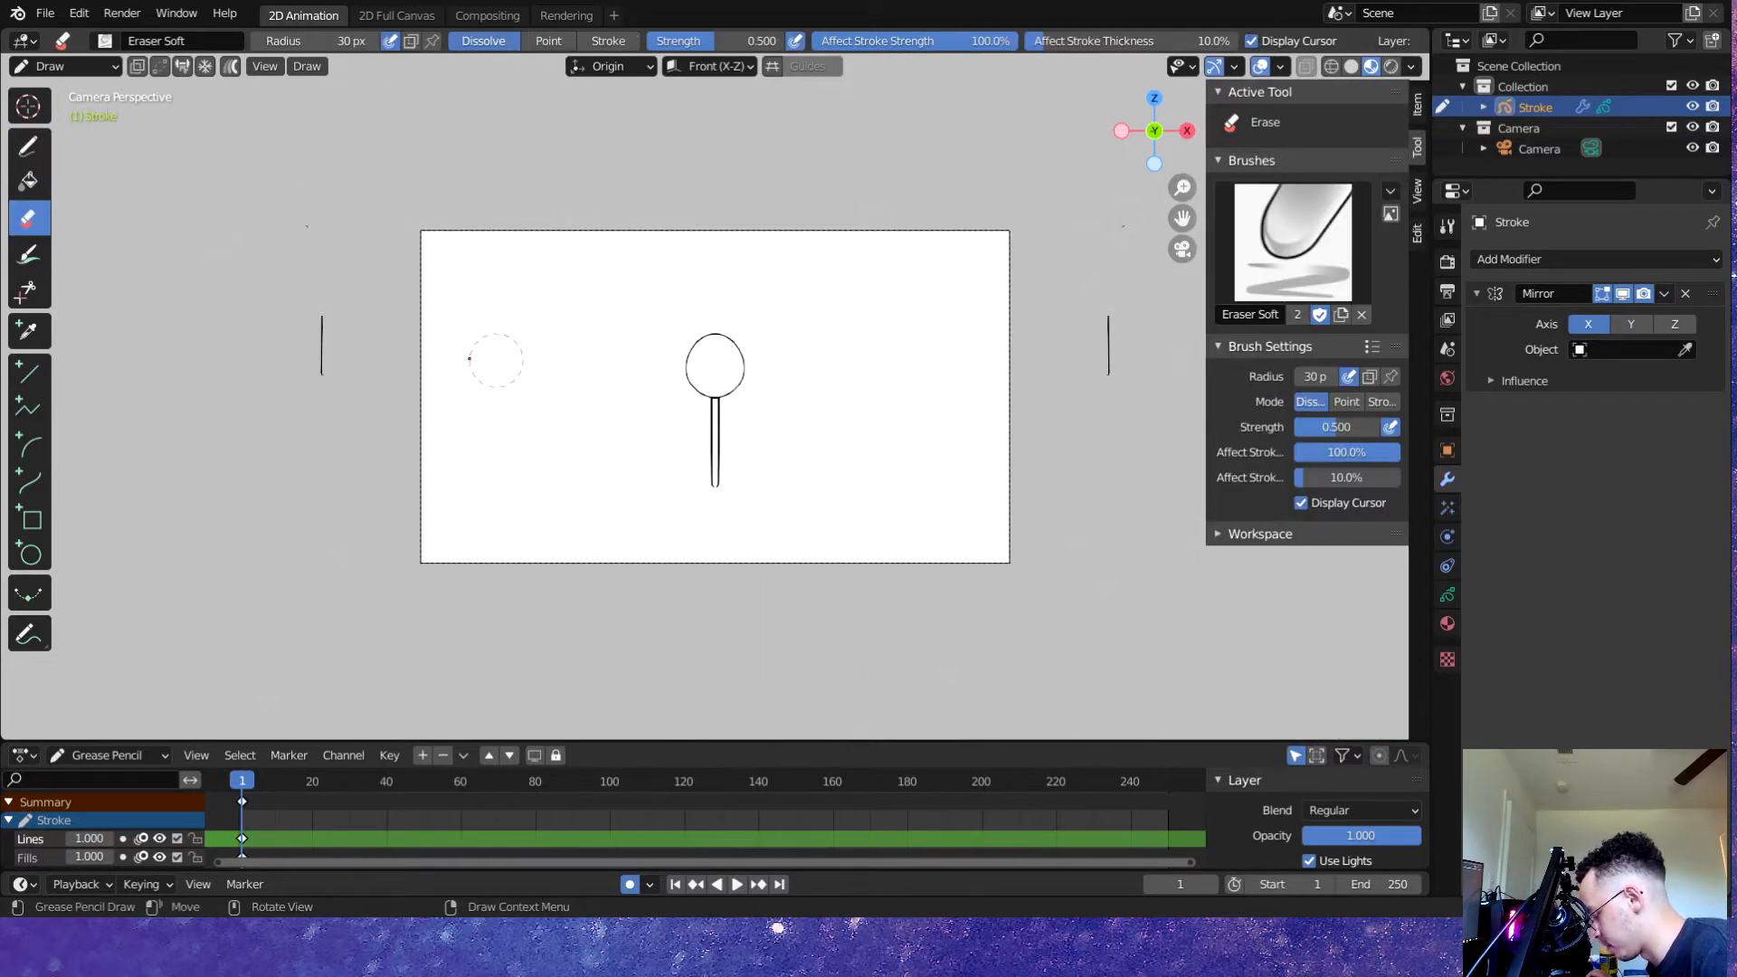
drag(317, 362, 328, 342)
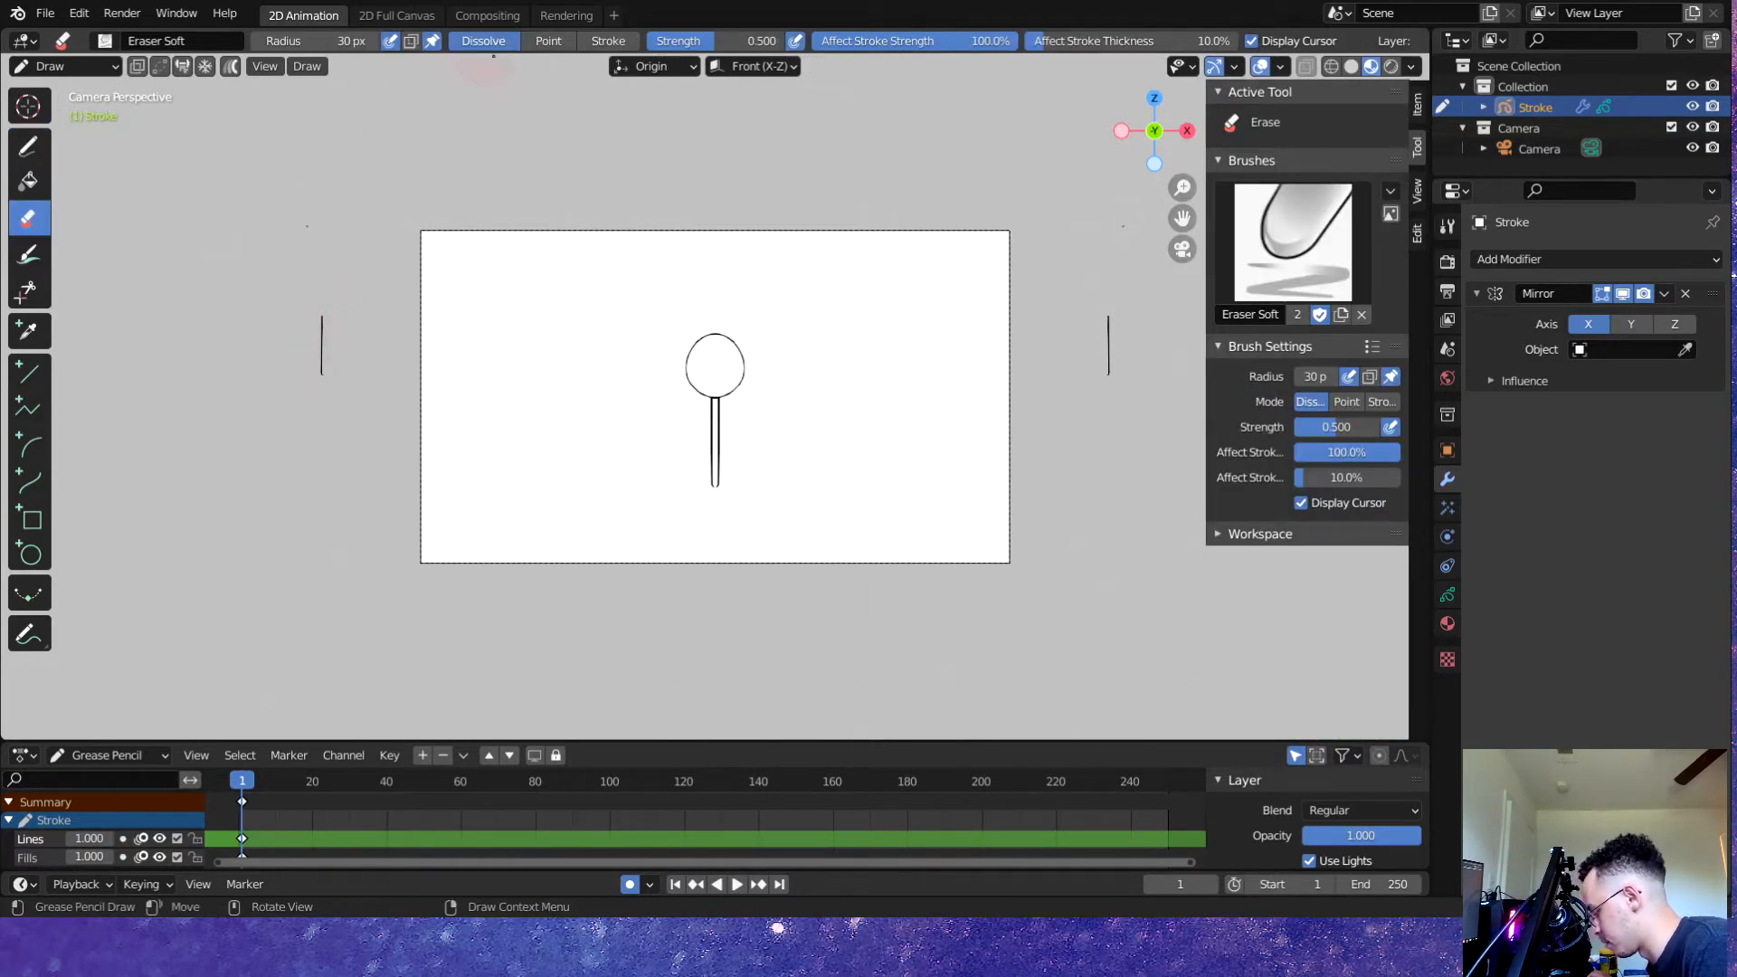
click(548, 40)
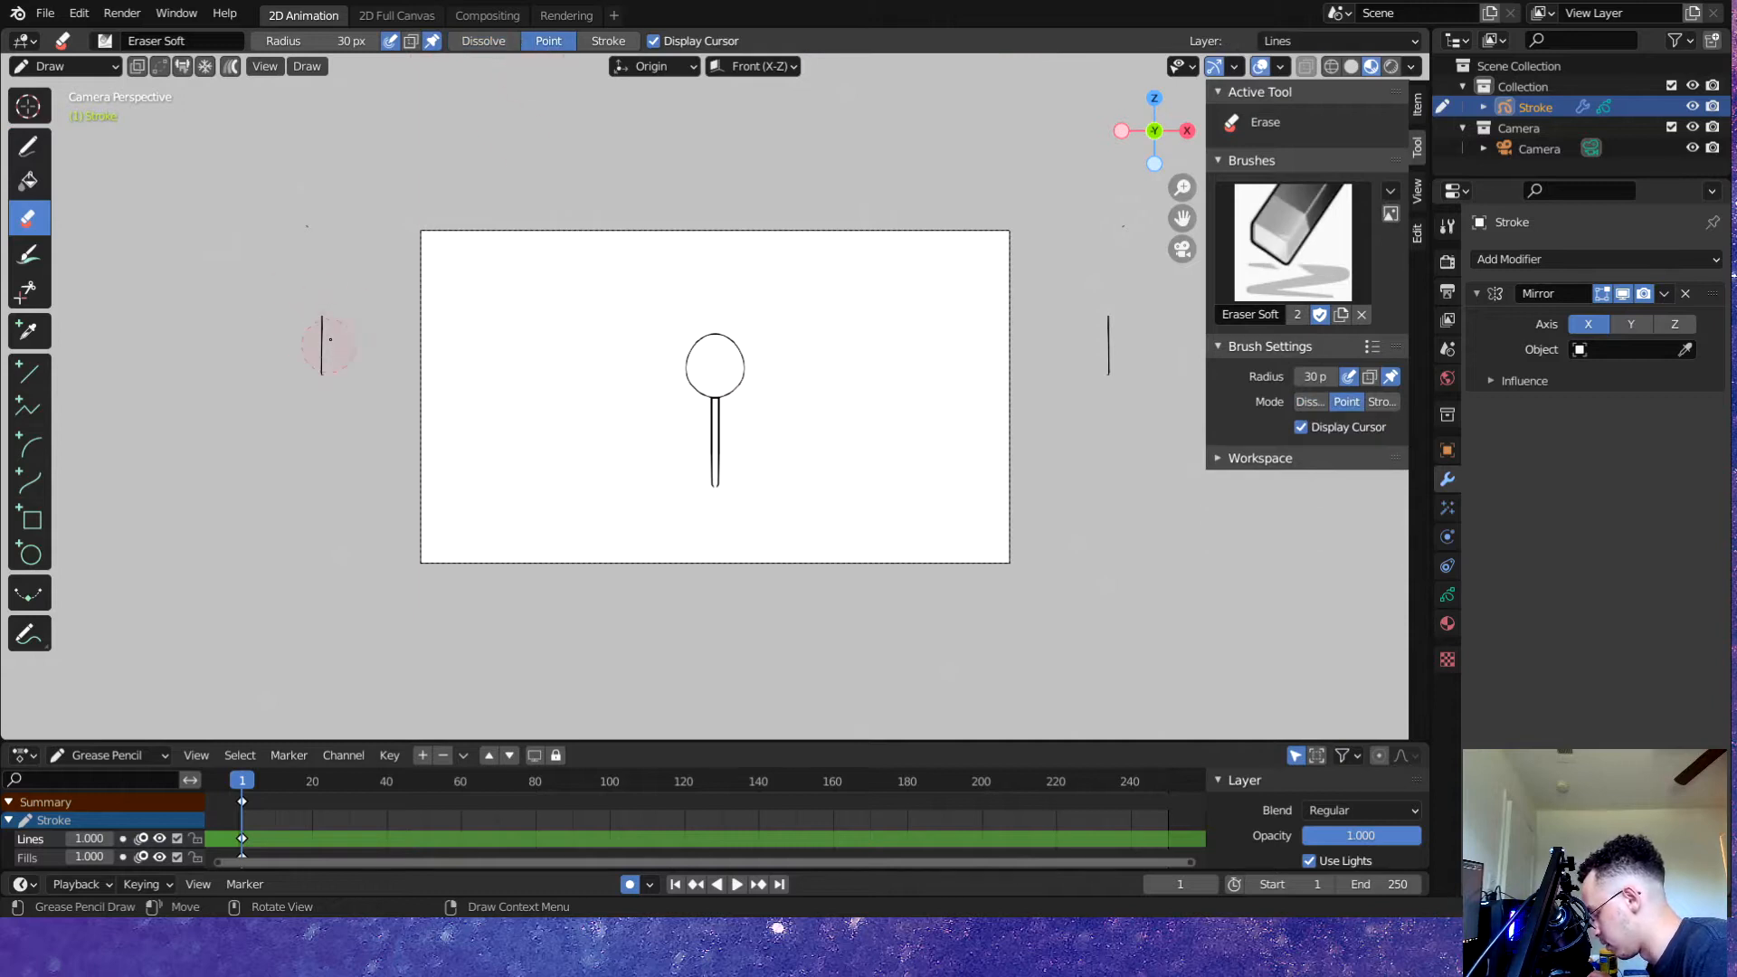
drag(330, 340, 326, 348)
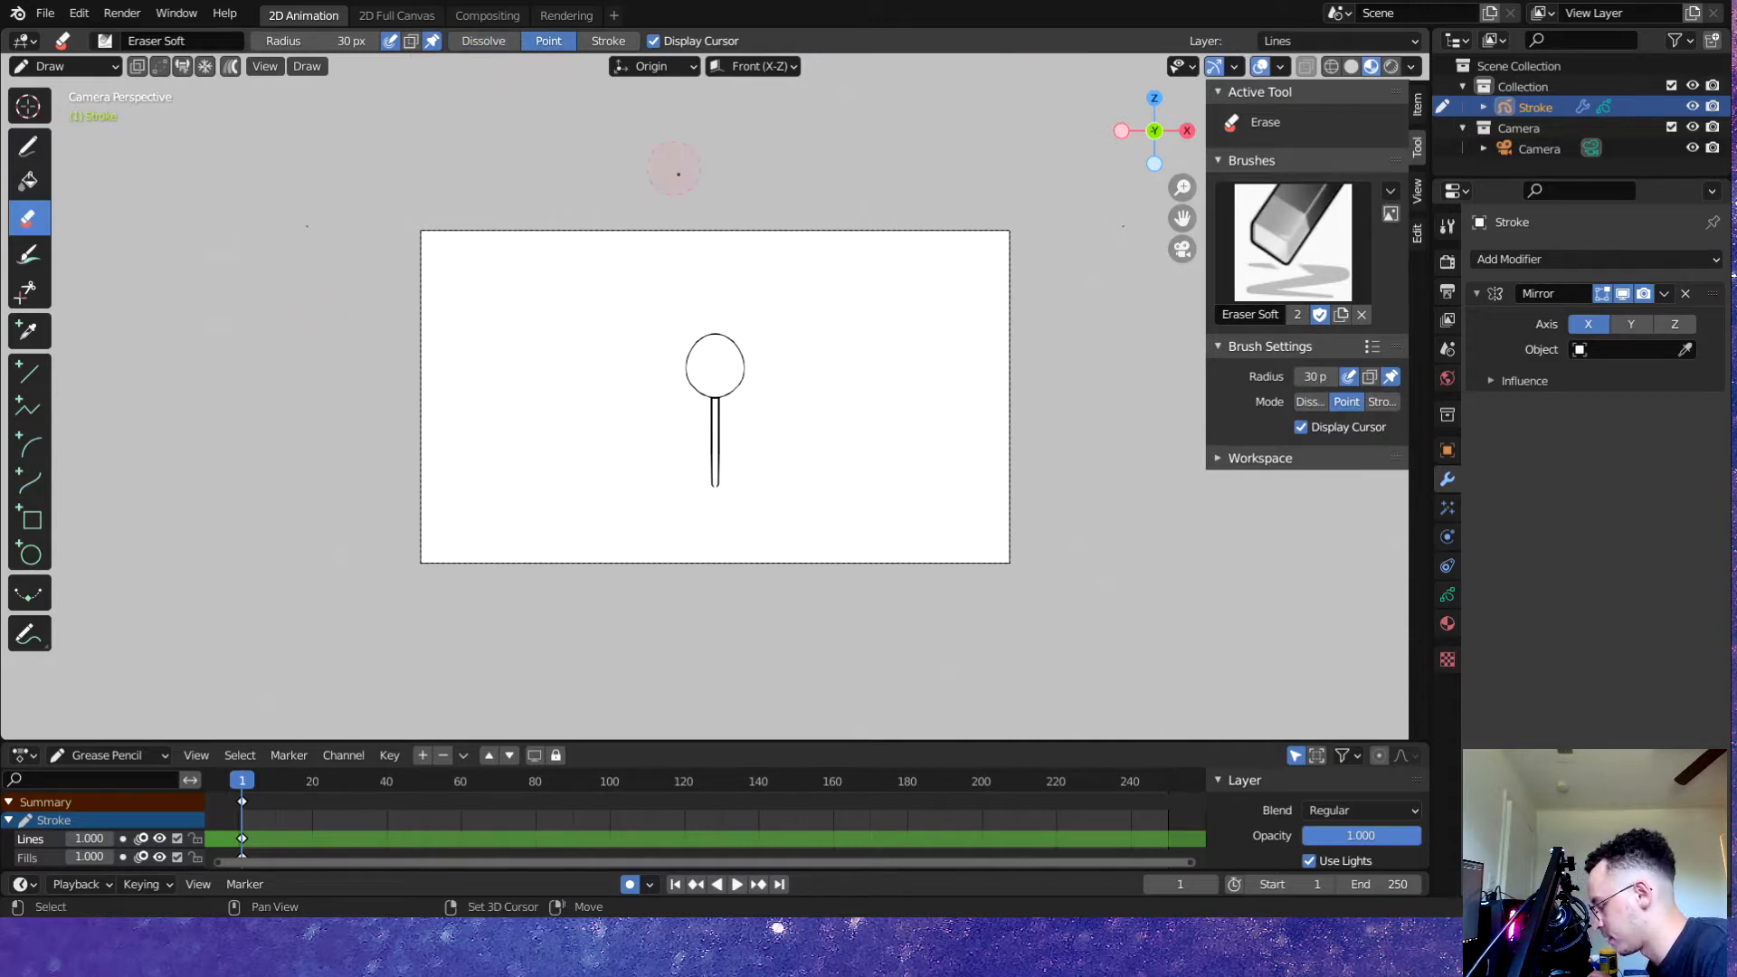
- Return to the Draw tool and save the file
key(shift+space)
click(698, 192)
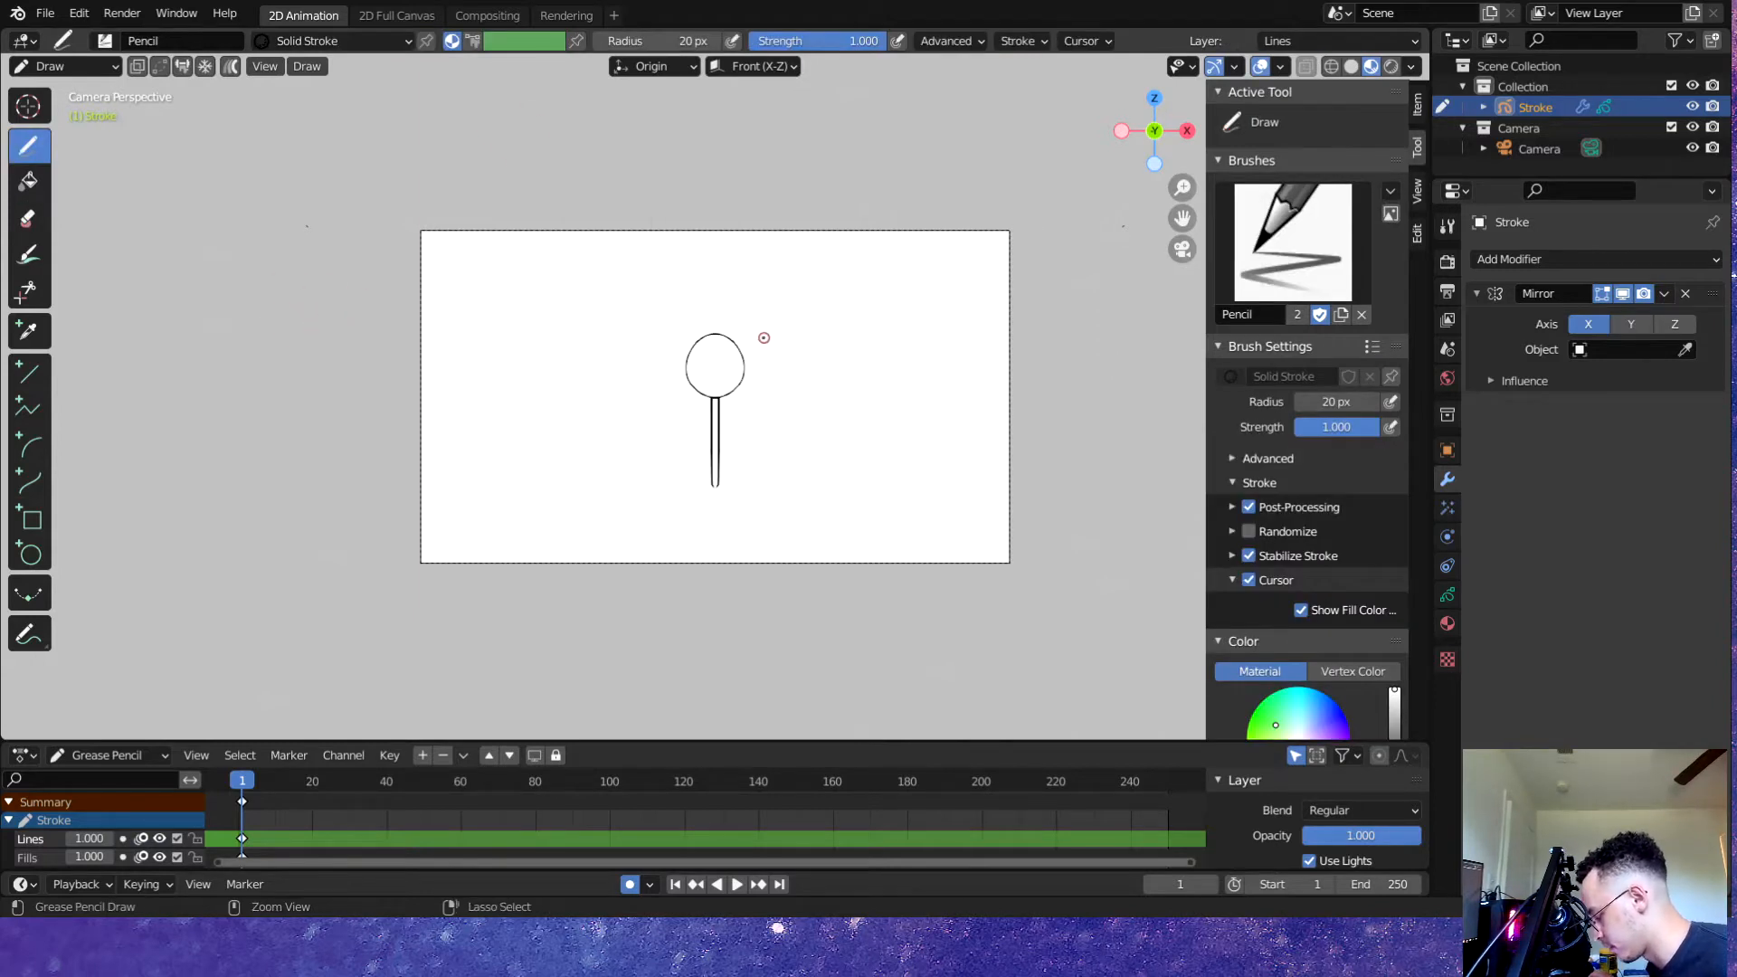
key(ctrl+s)
- Draw mirrored angular shapes on the head's sides joined by a horizontal line, with short horizontal strokes above it
scroll(718, 361, up, 5)
scroll(715, 301, up, 2)
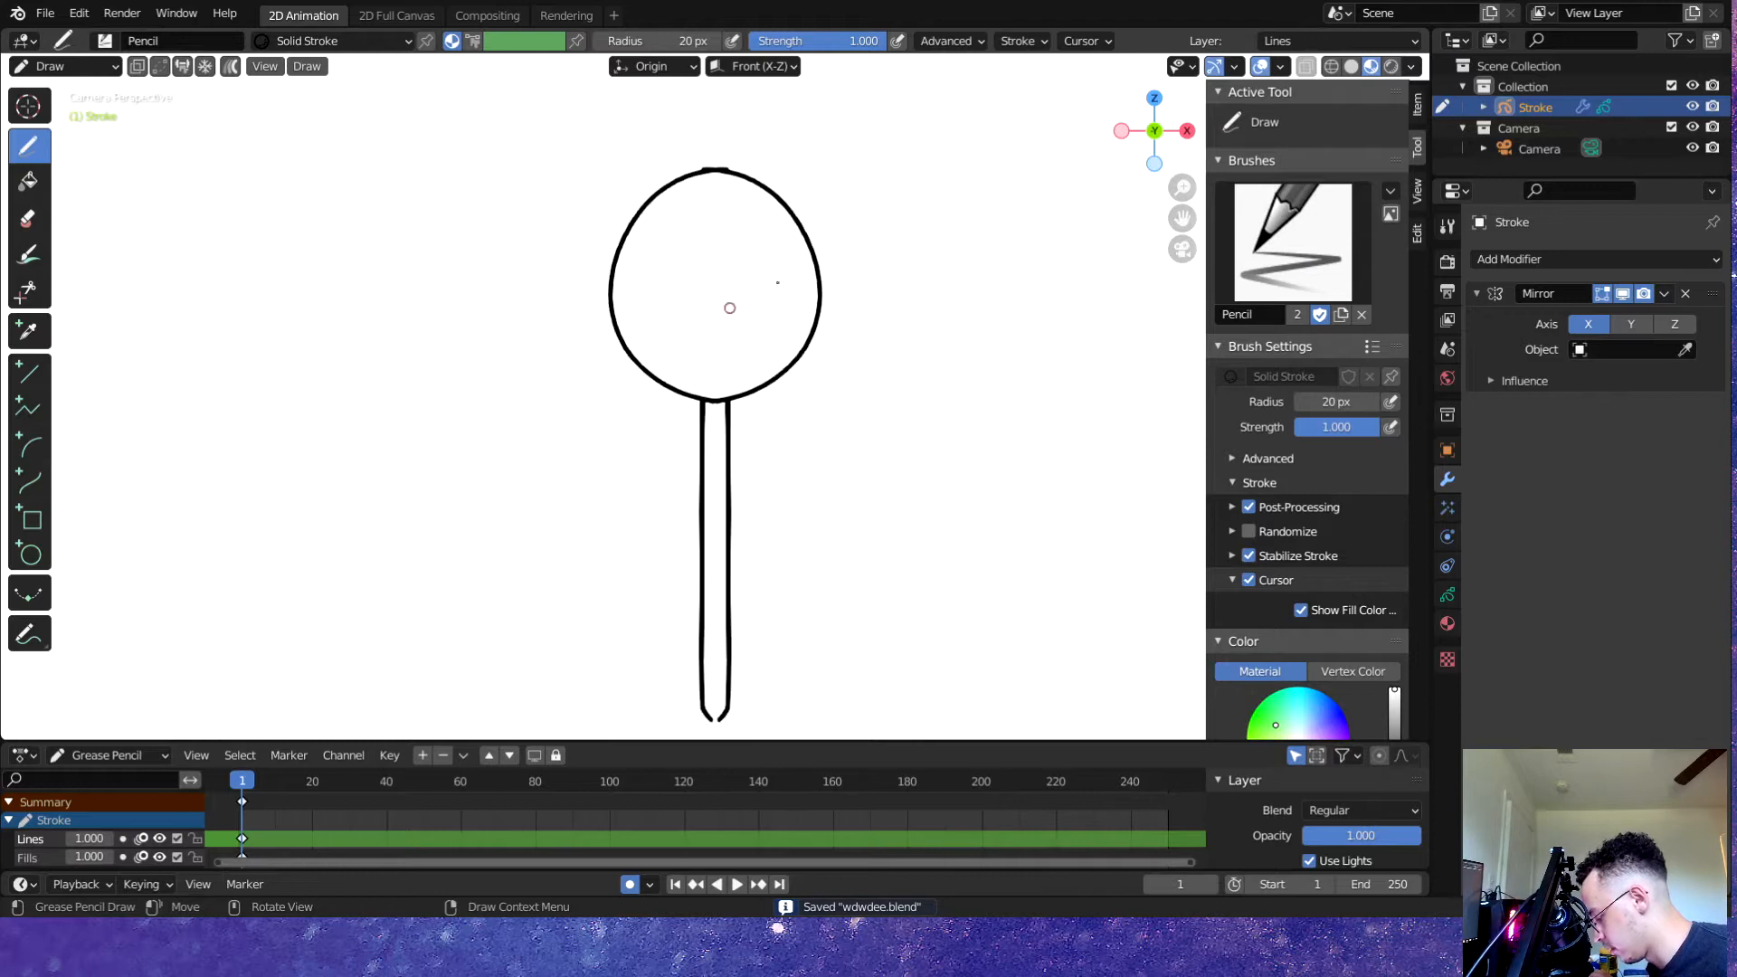
scroll(628, 282, up, 2)
mouse_move(543, 222)
mouse_down()
mouse_move(548, 276)
mouse_move(577, 274)
mouse_move(517, 284)
mouse_move(526, 219)
mouse_move(579, 218)
mouse_up()
key(ctrl+z)
drag(550, 287, 796, 288)
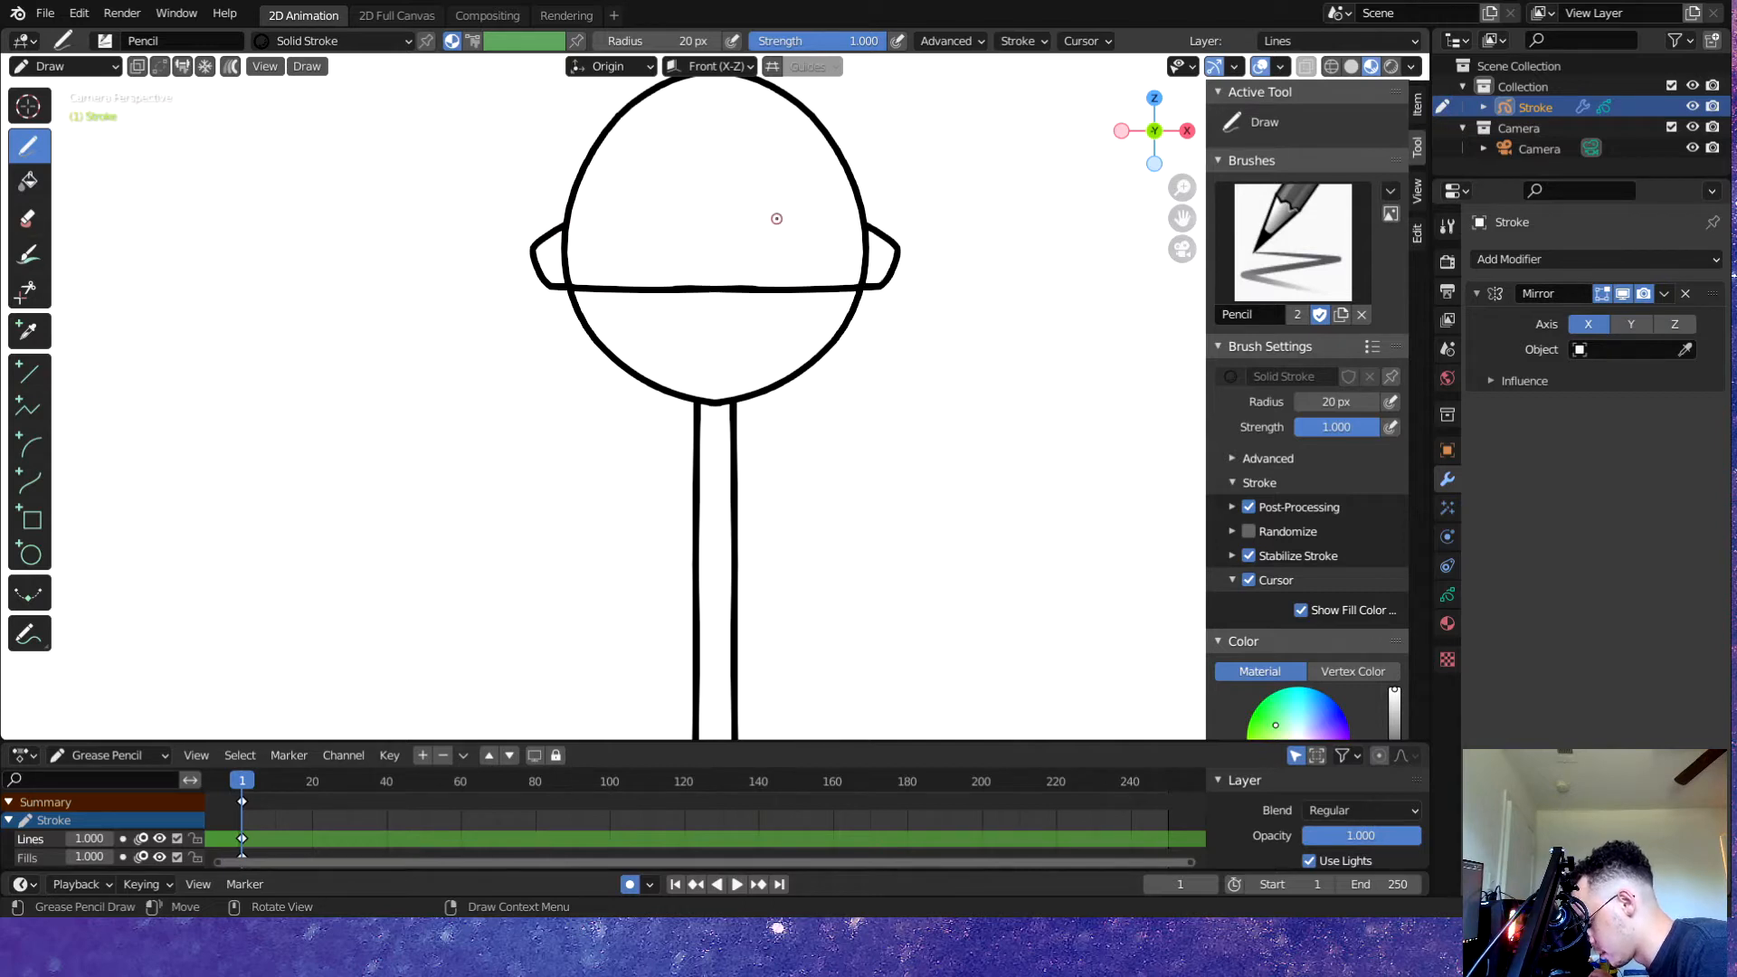
drag(828, 214, 827, 219)
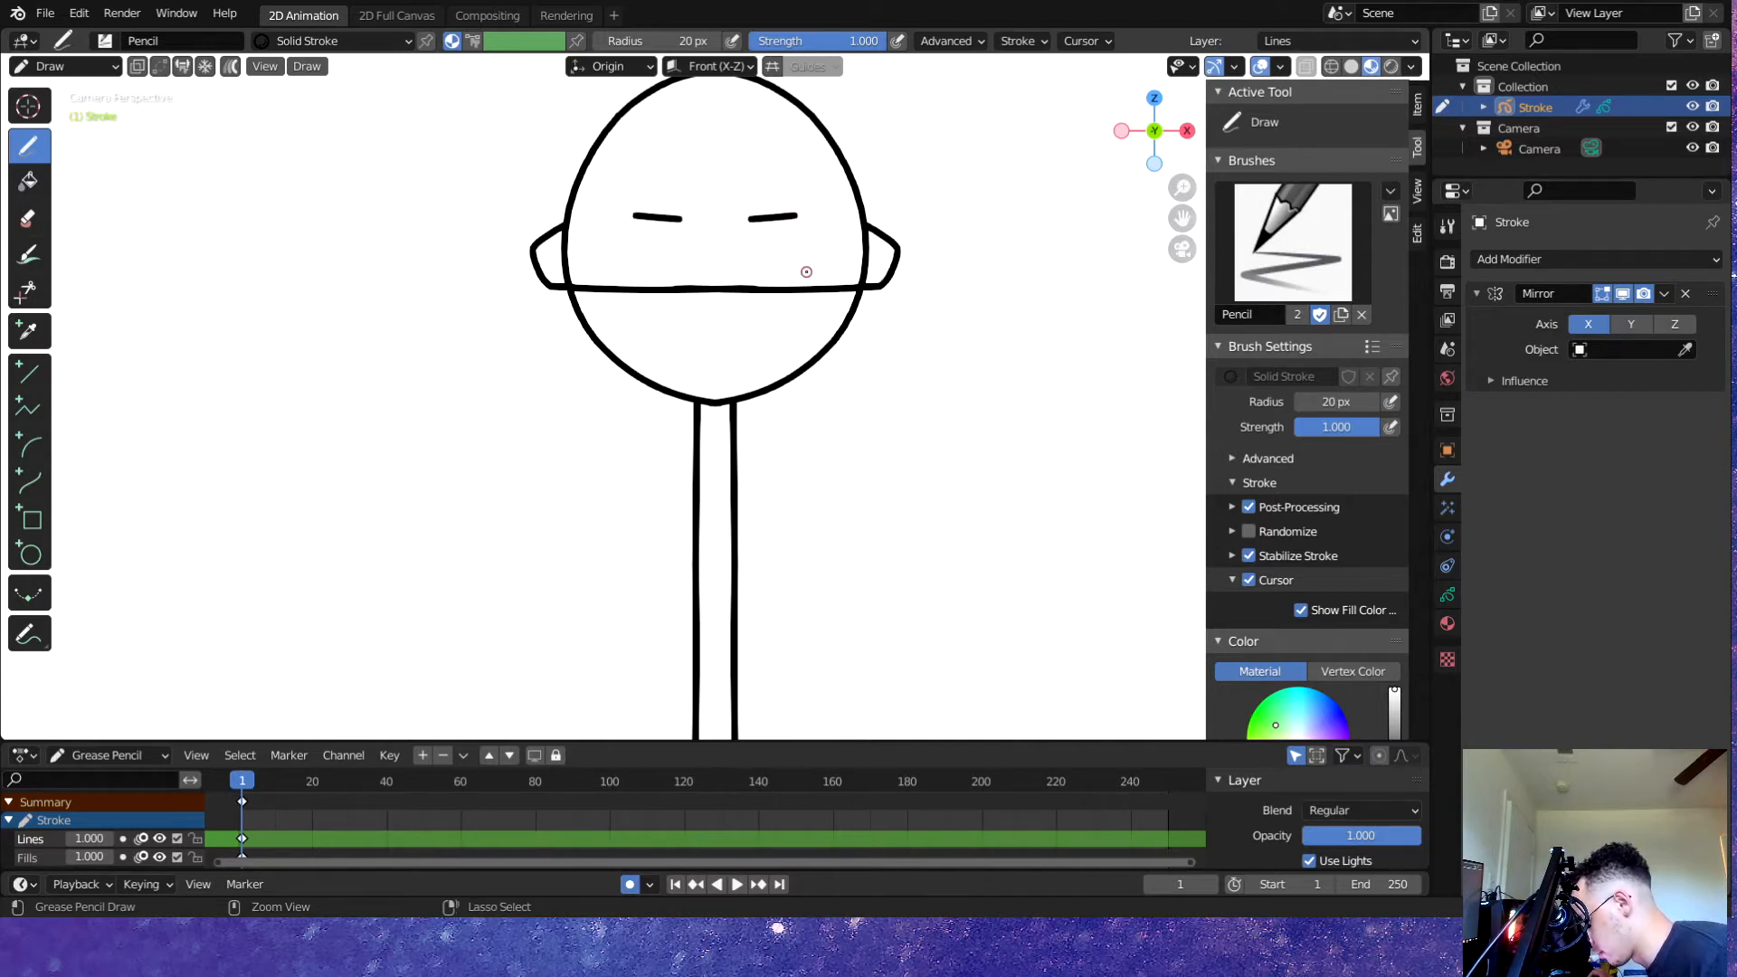
- Erase the head outline running inside the angular side shapes and set the eraser radius to 11 px
scroll(729, 241, up, 2)
key(e)
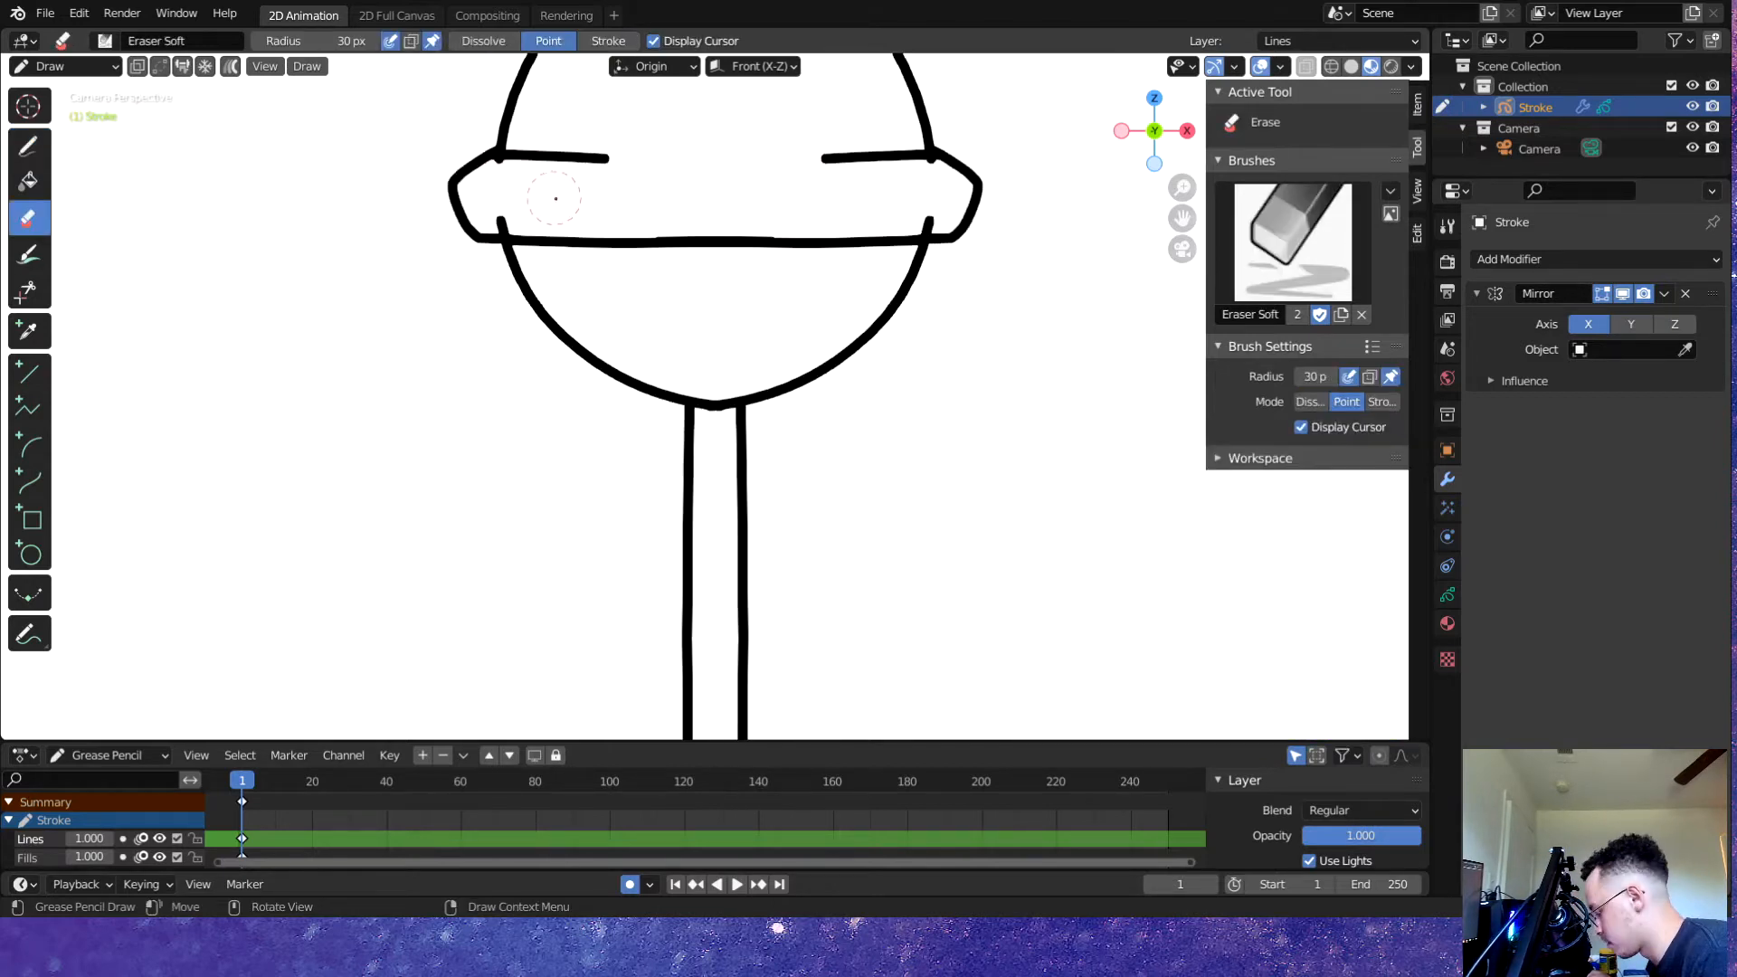
key(f)
click(510, 222)
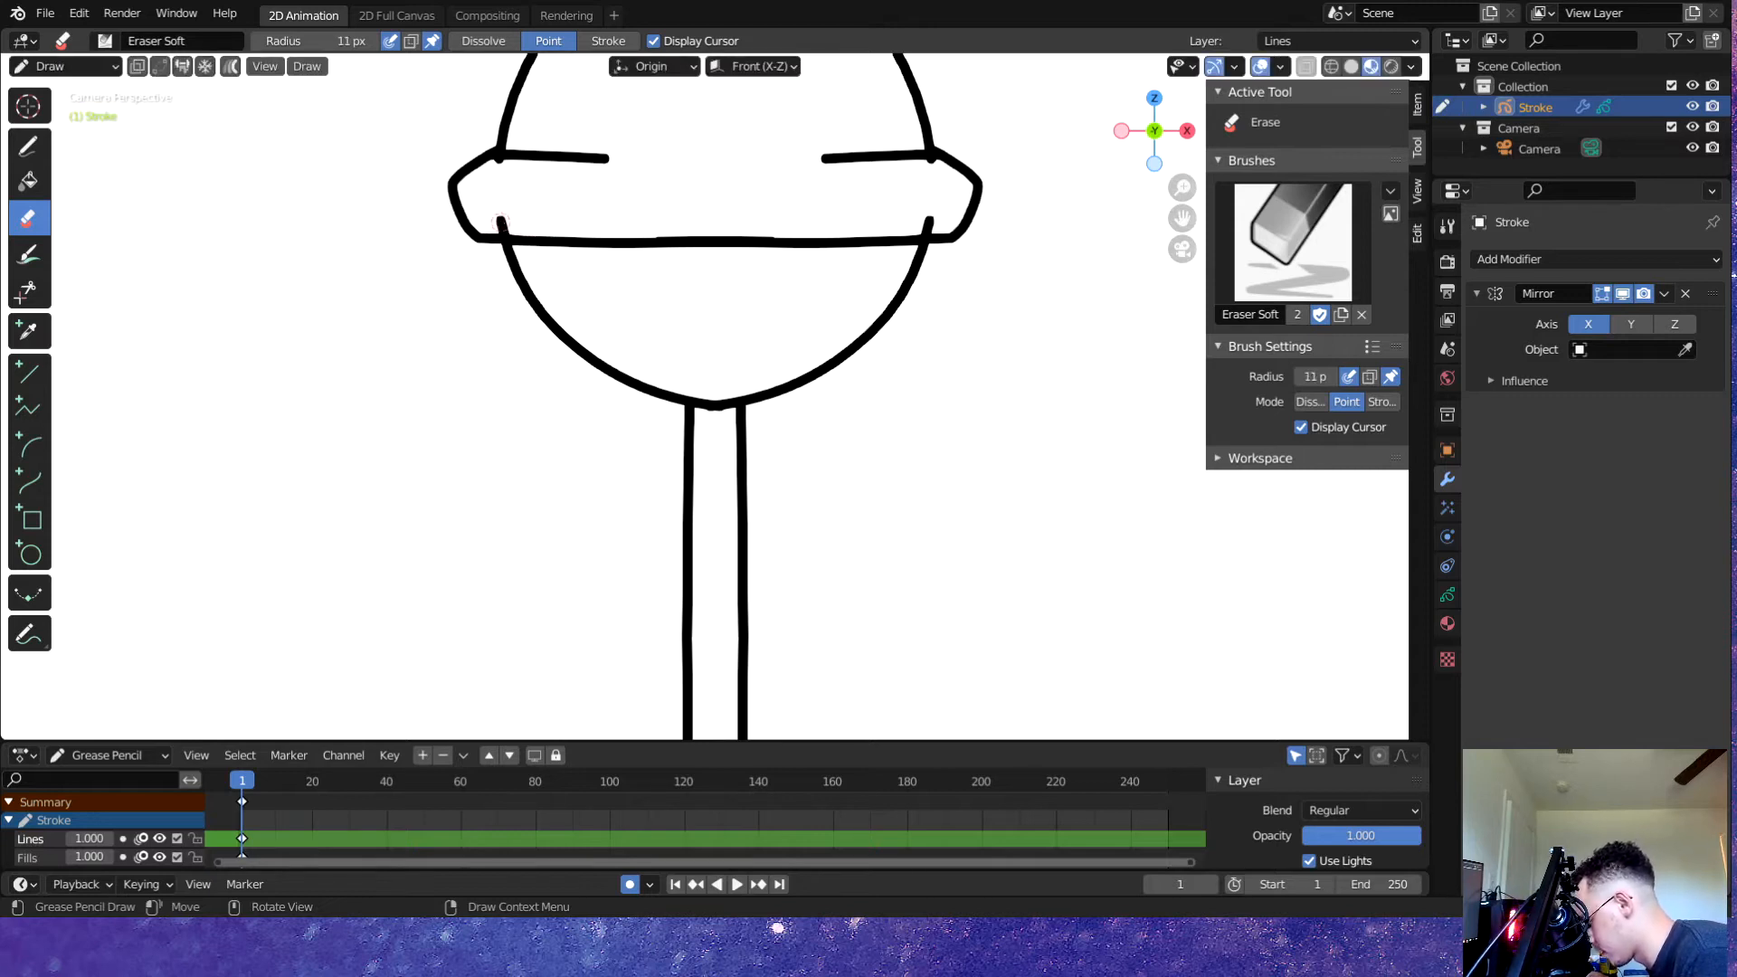
- Try to erase the overlapping end of the upper head outline, undo the erasing, and save the file
drag(502, 143, 503, 131)
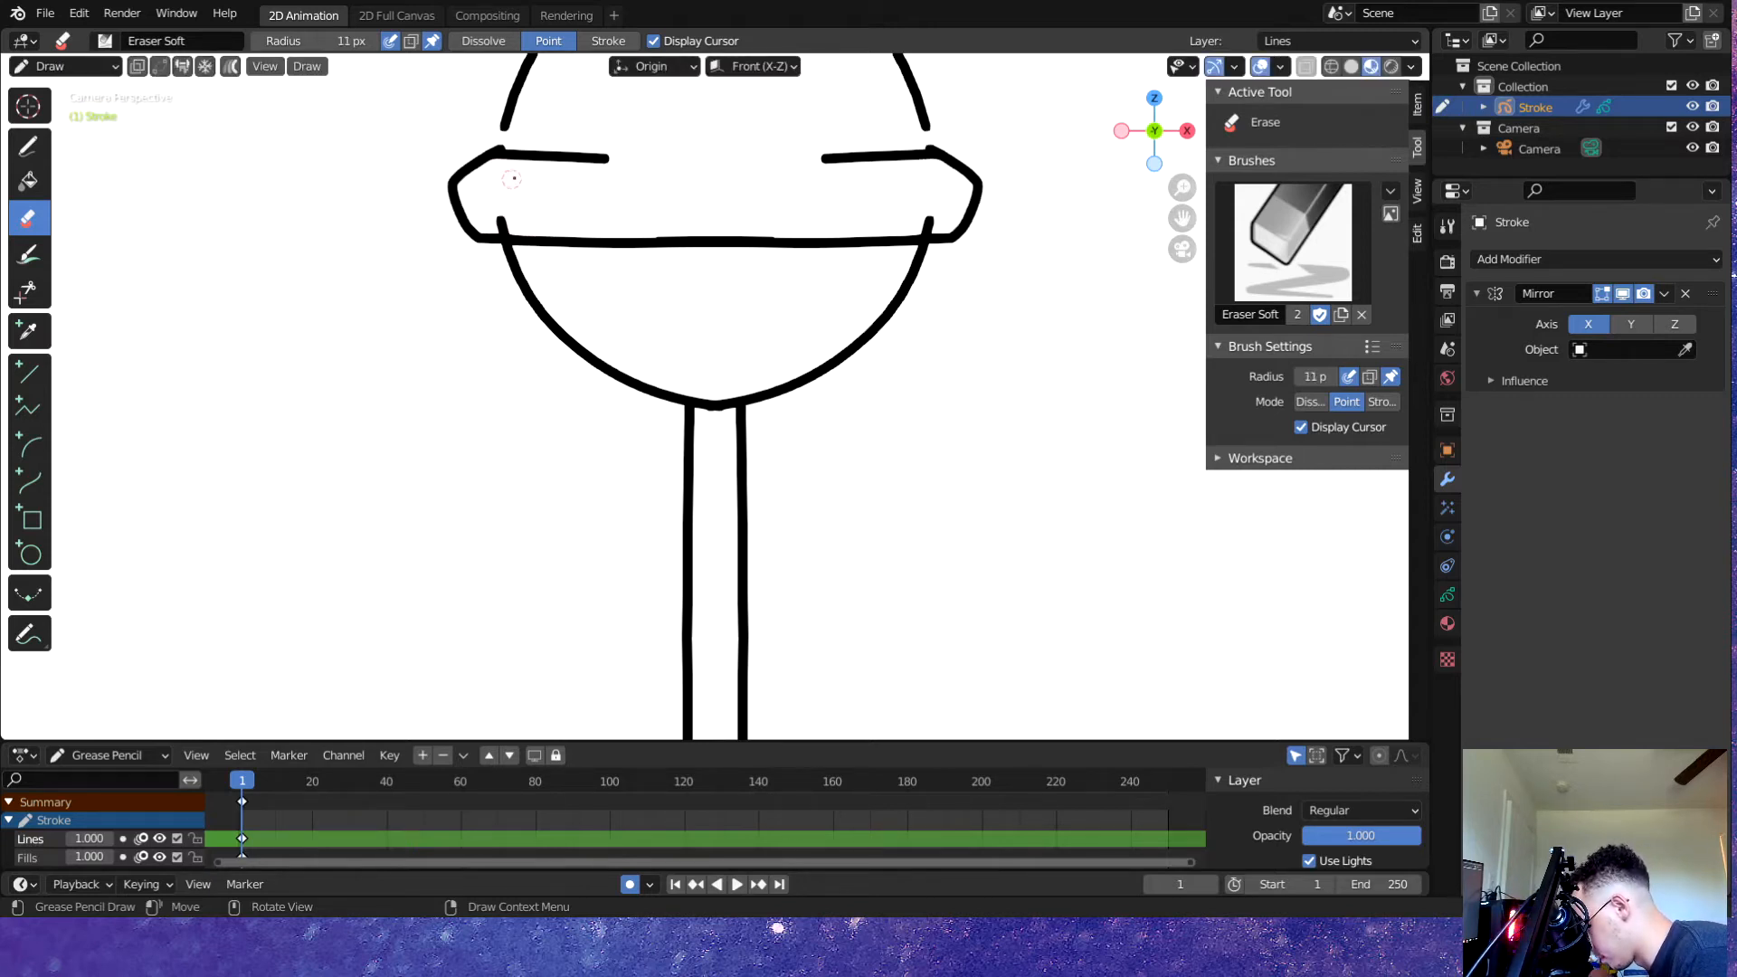
key(ctrl+z)
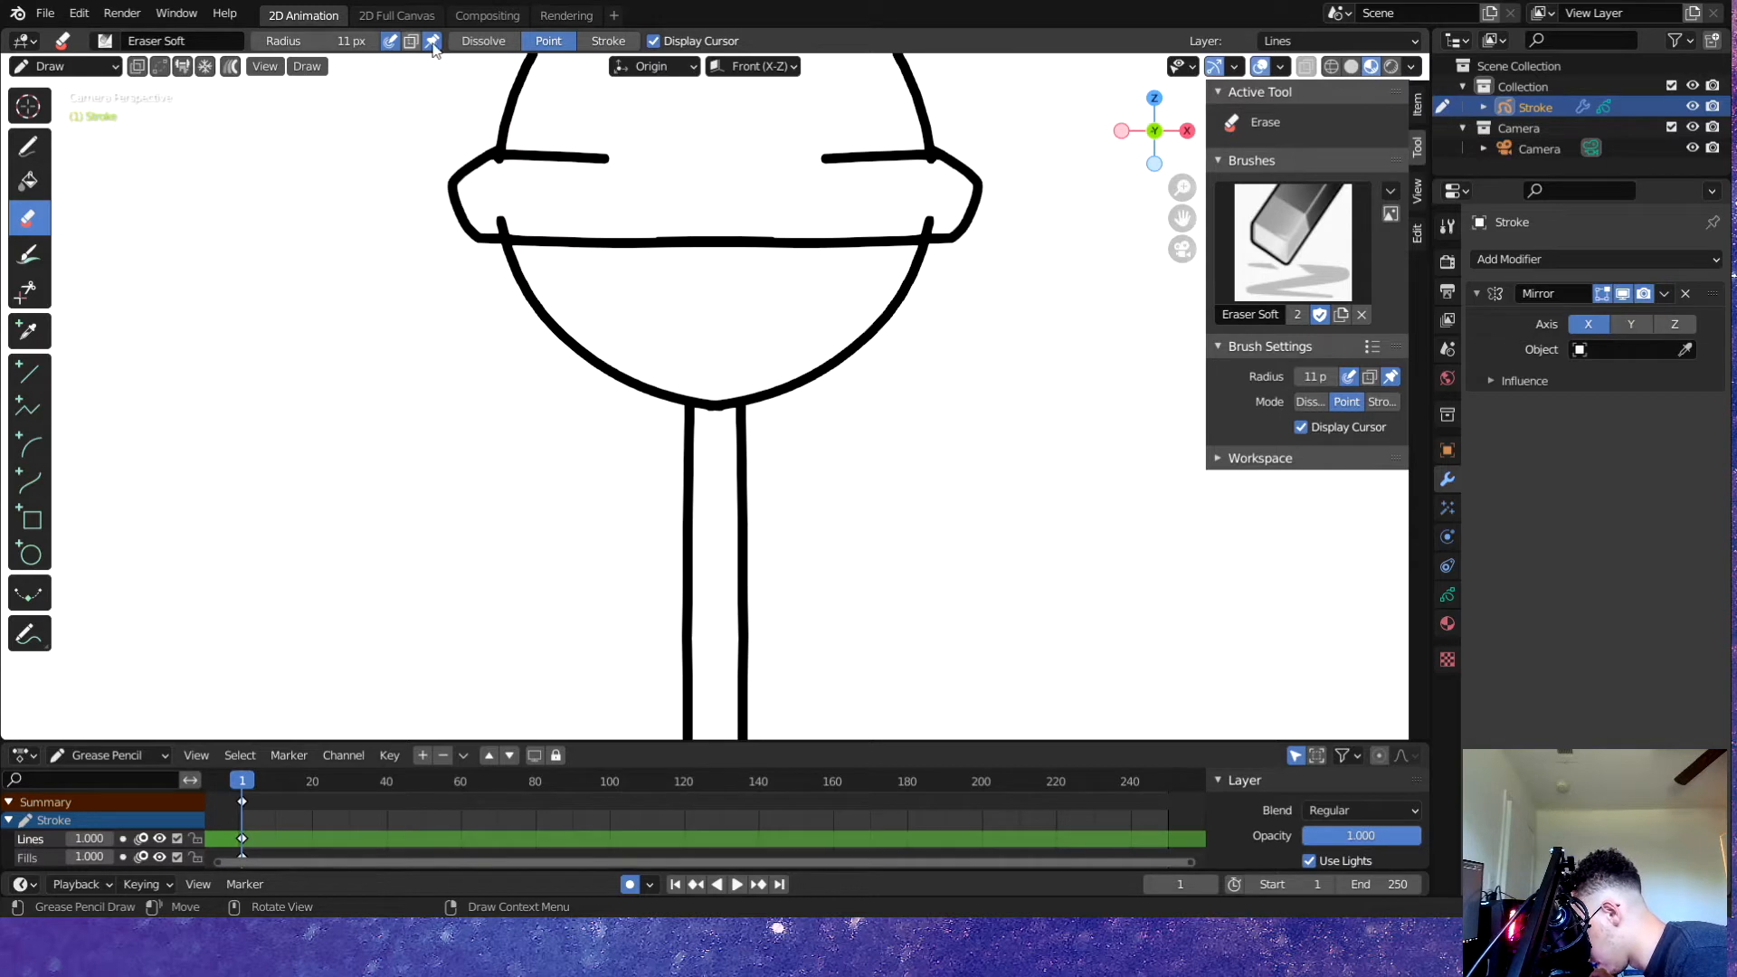
key(ctrl+s)
- In Edit Mode with point selection, delete the lower head outline's end points protruding above the horizontal line
key(Tab)
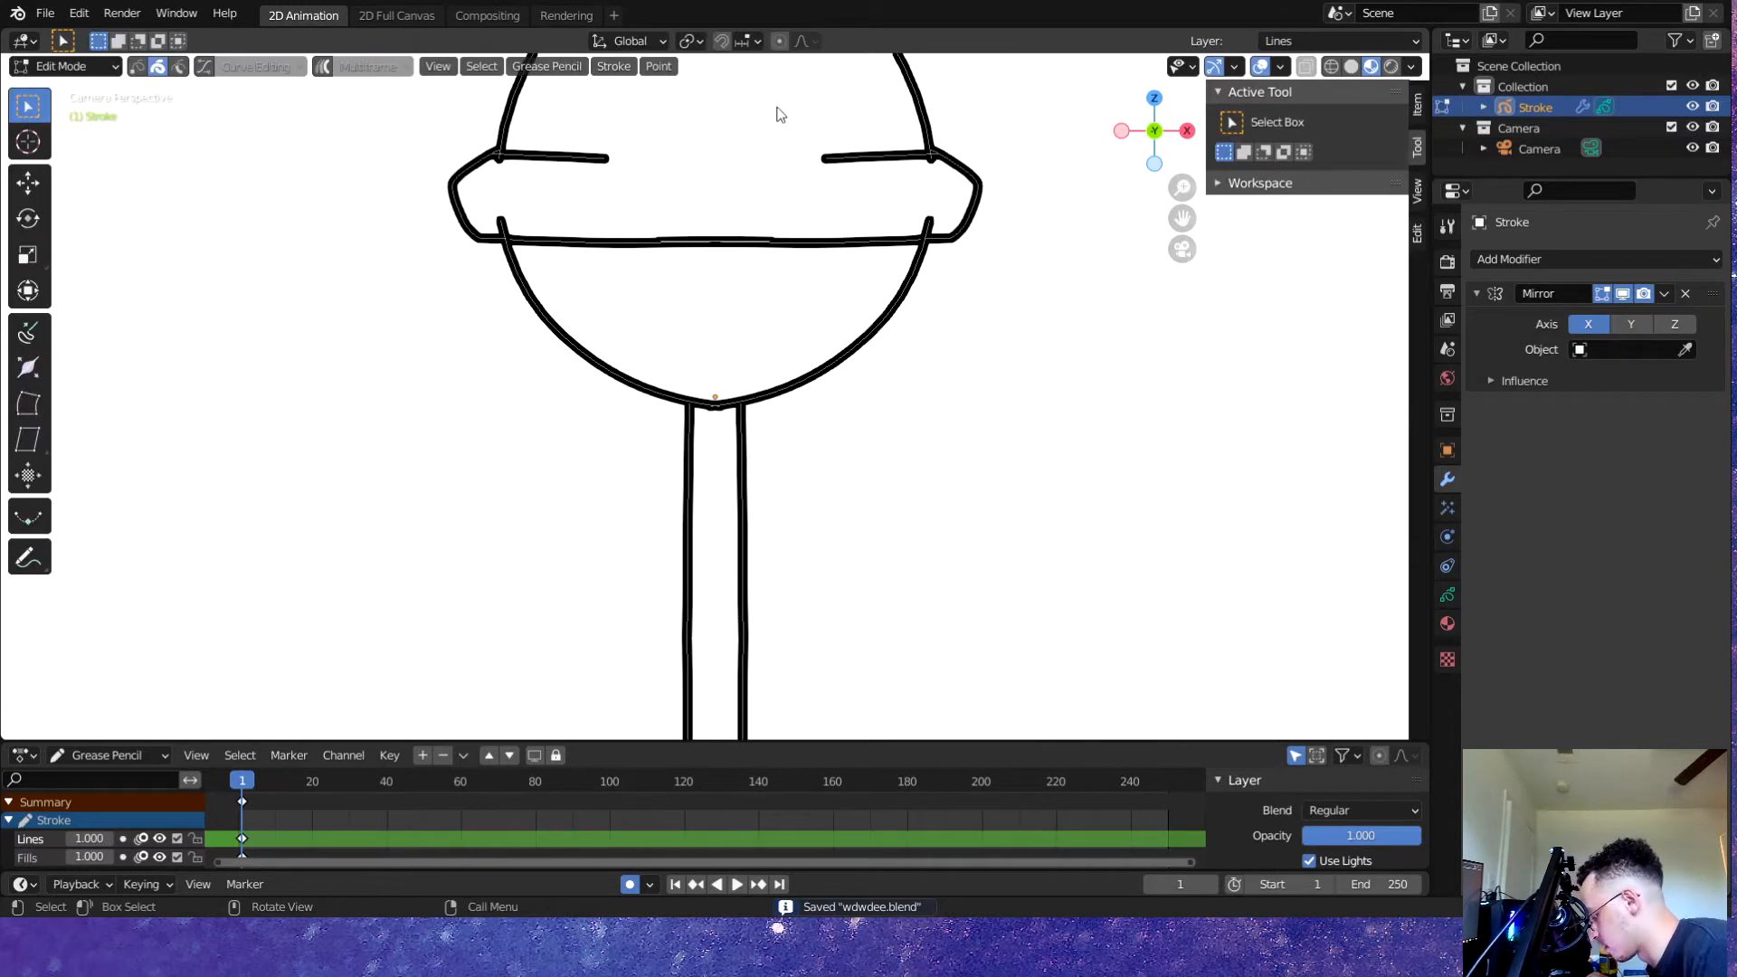
scroll(530, 222, up, 6)
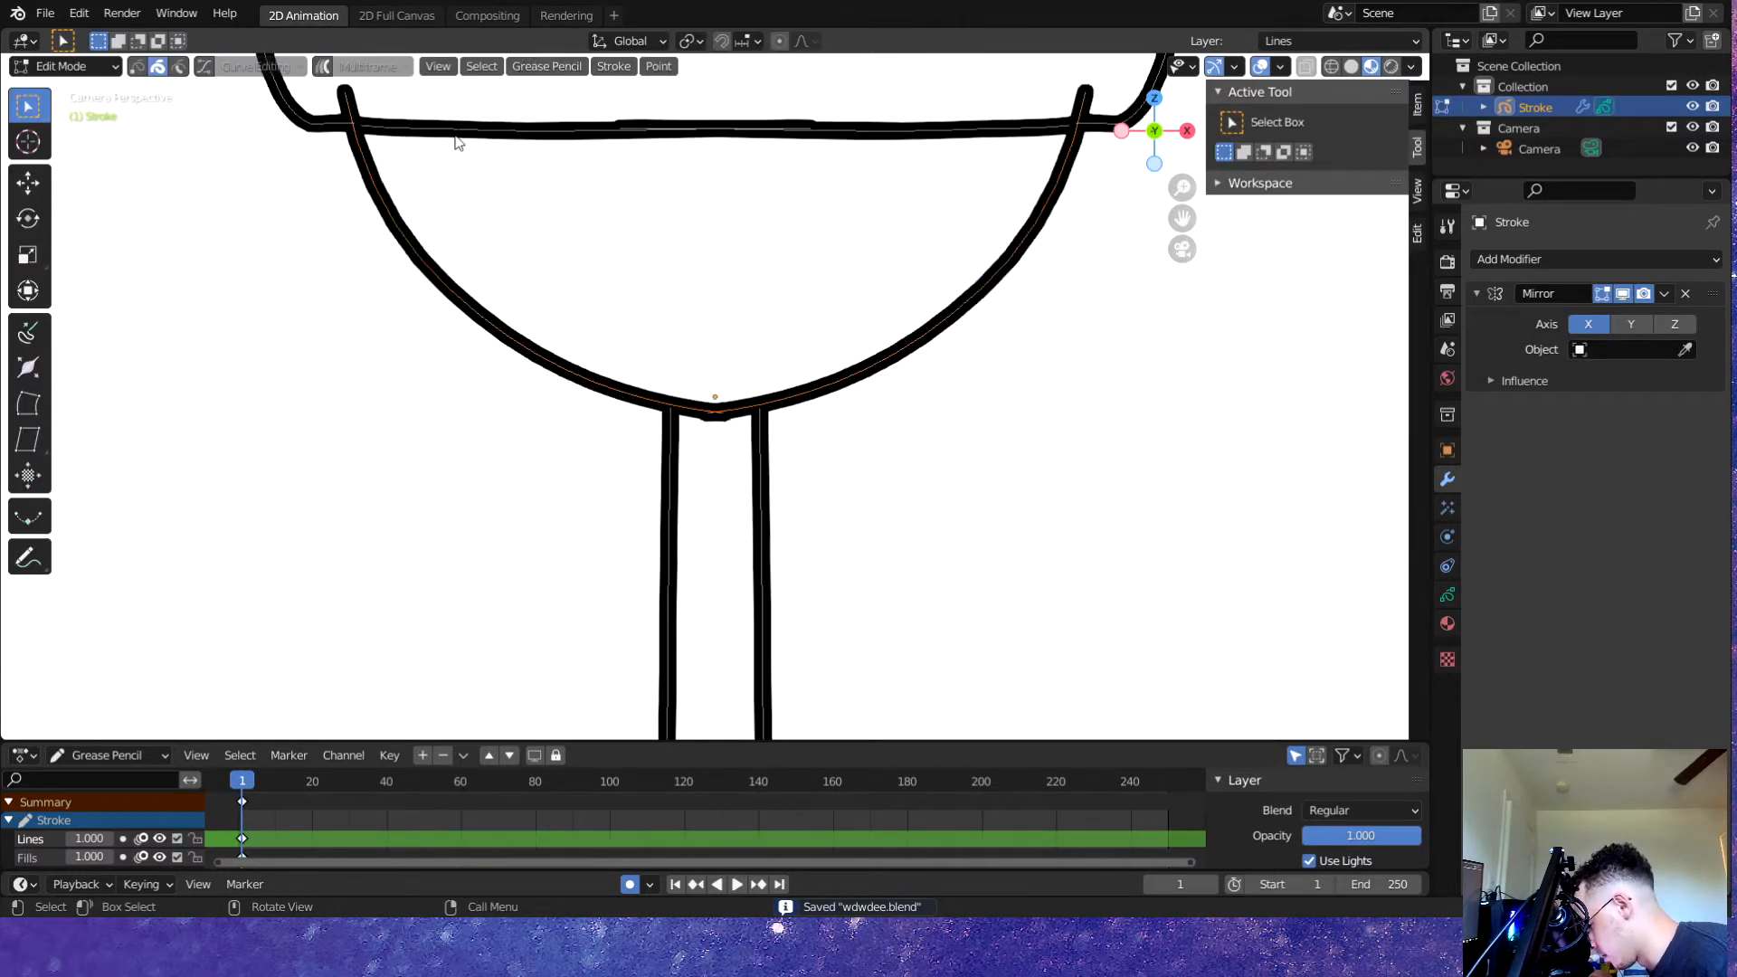
shift+middle_drag(679, 609, 732, 204)
scroll(585, 426, down, 4)
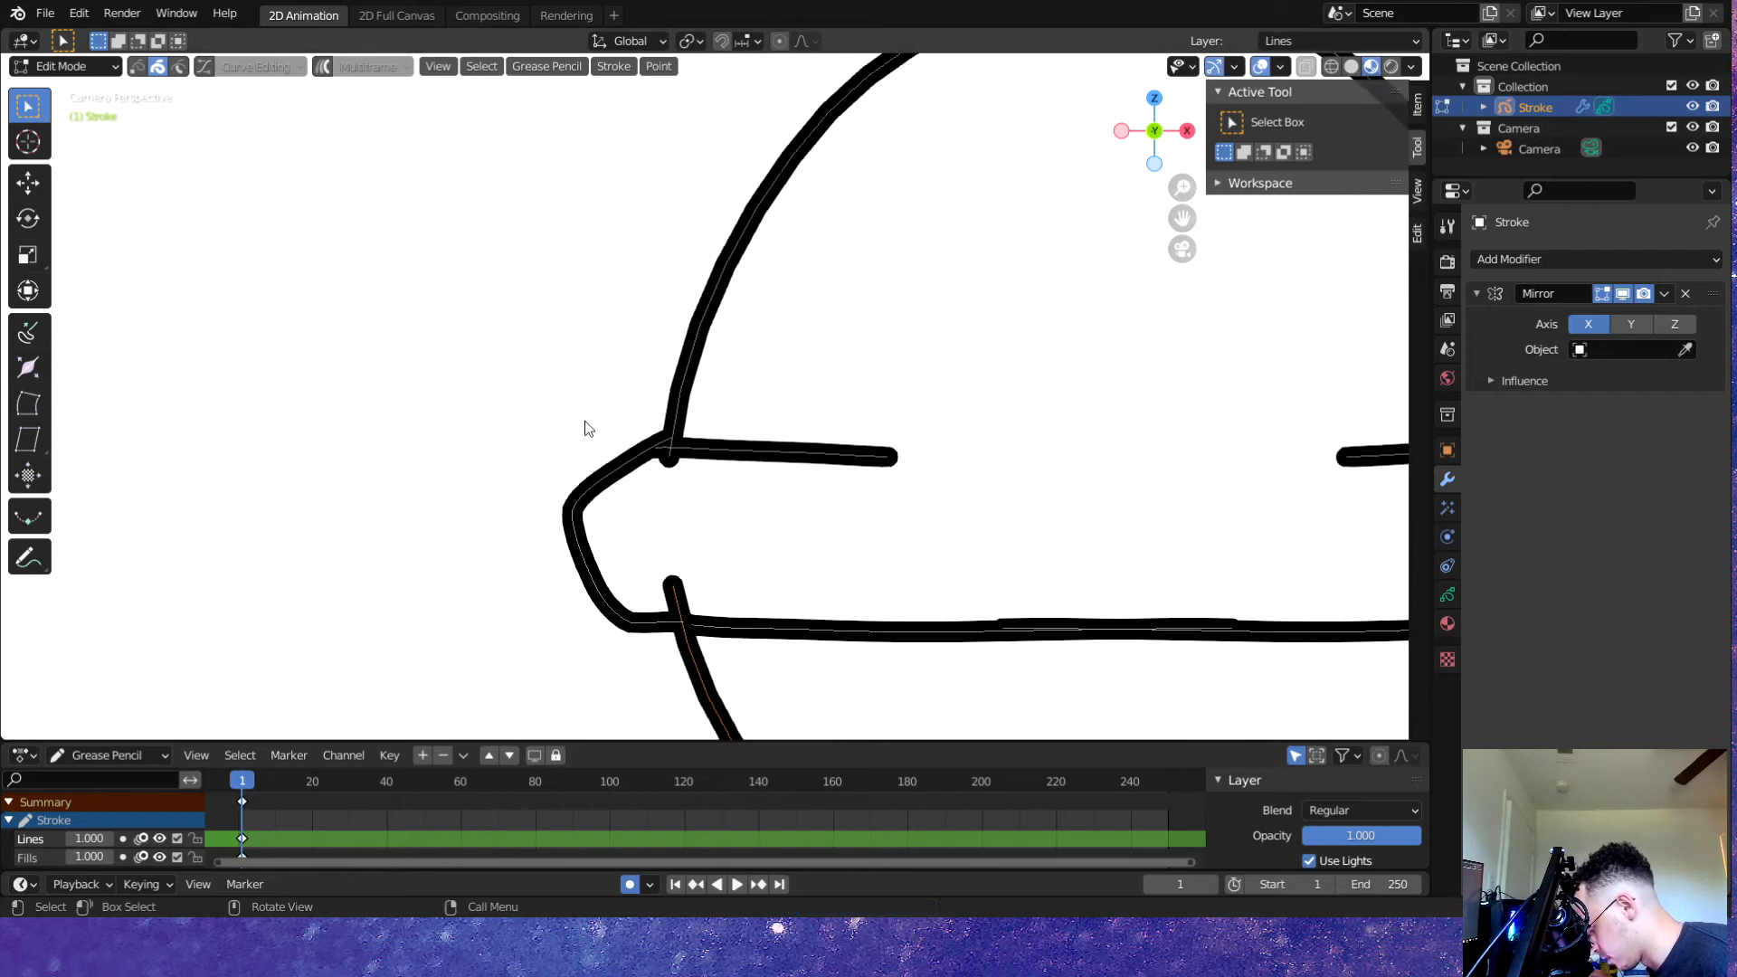
scroll(485, 431, up, 3)
key(ctrl+s)
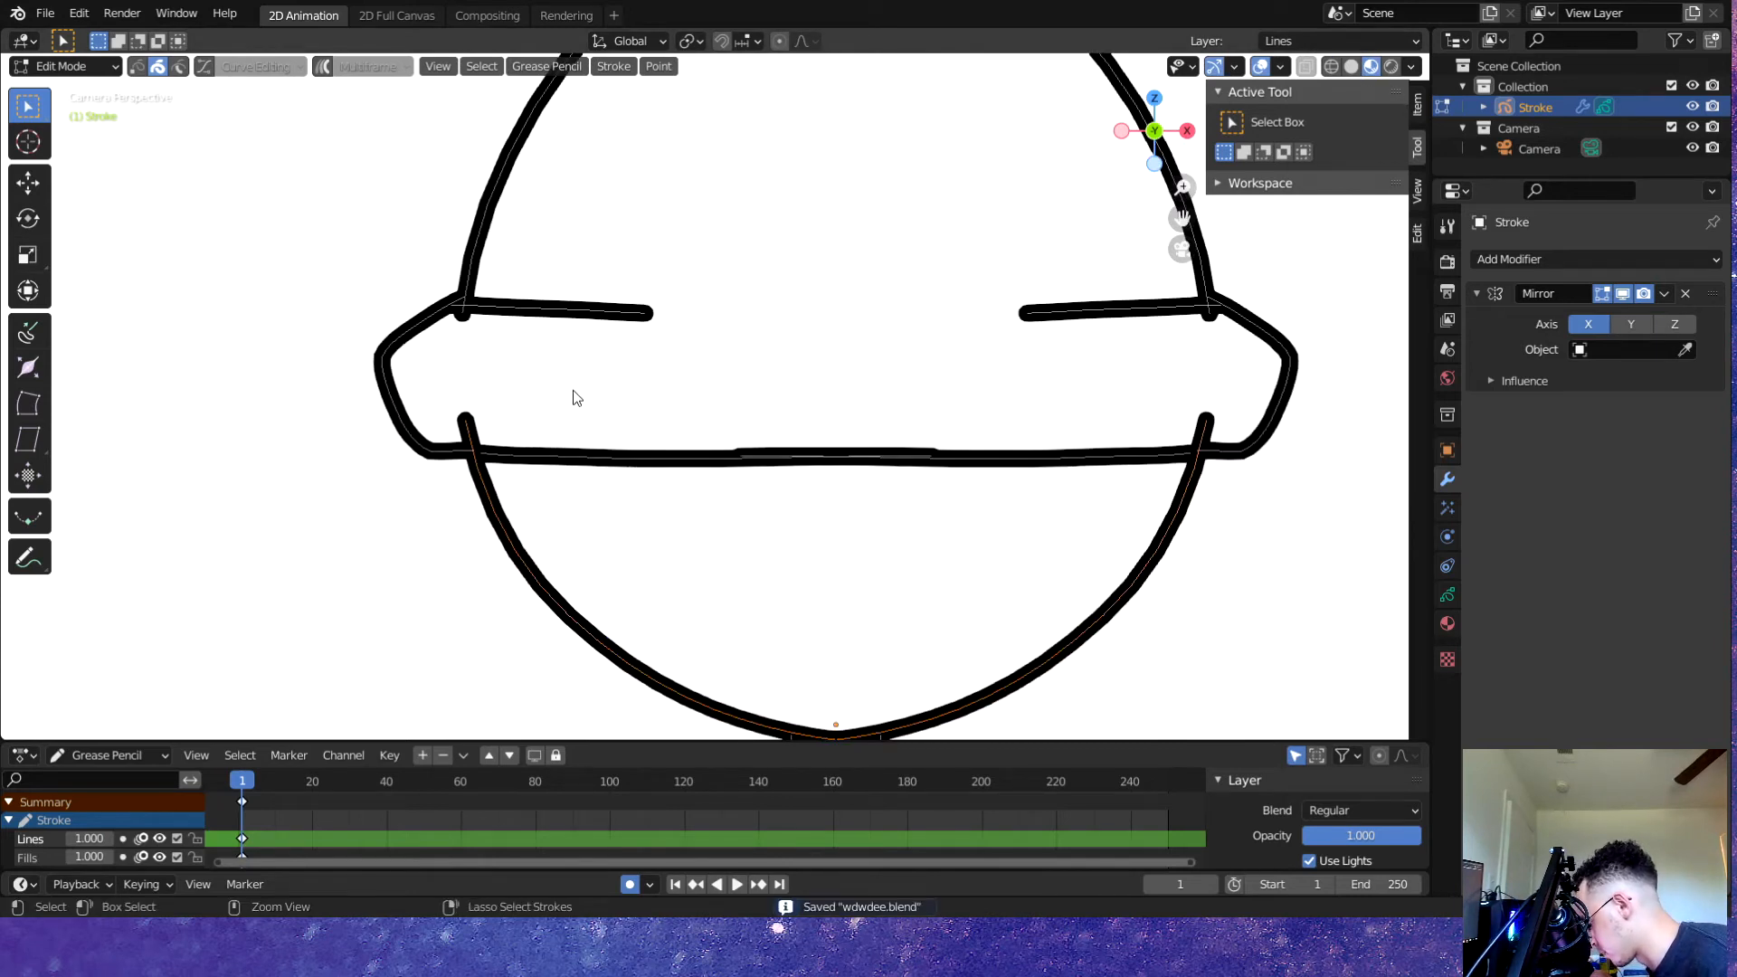
click(139, 68)
drag(457, 427, 519, 467)
key(x)
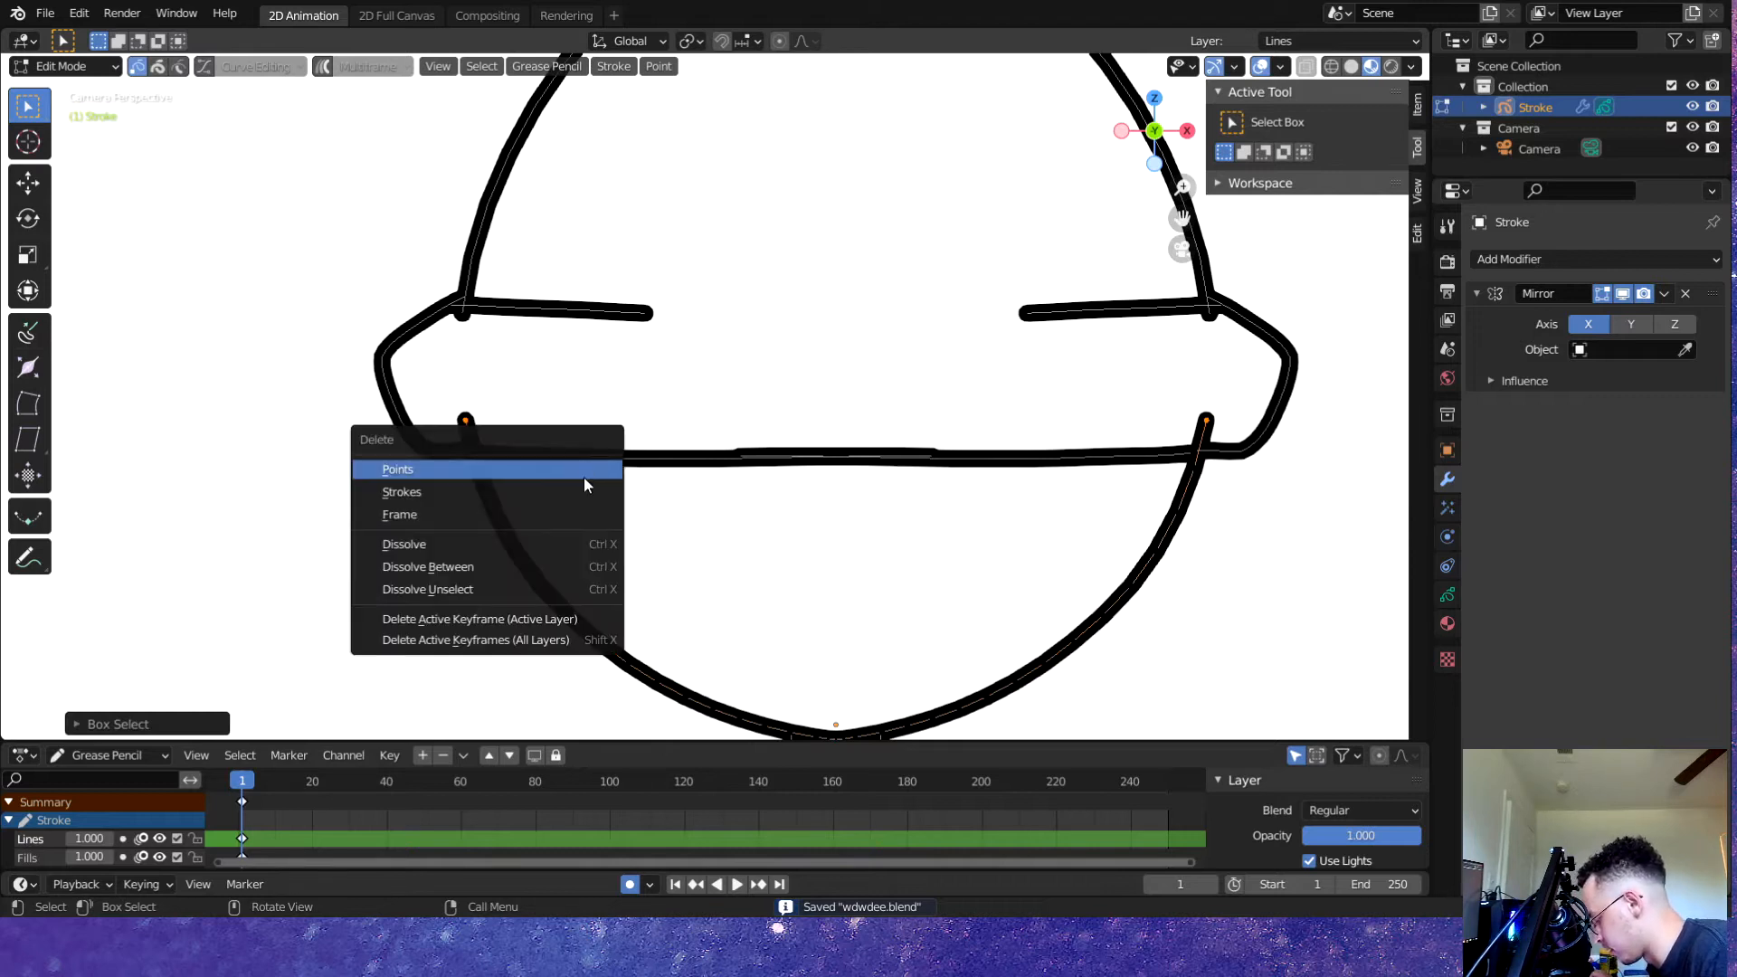
click(587, 471)
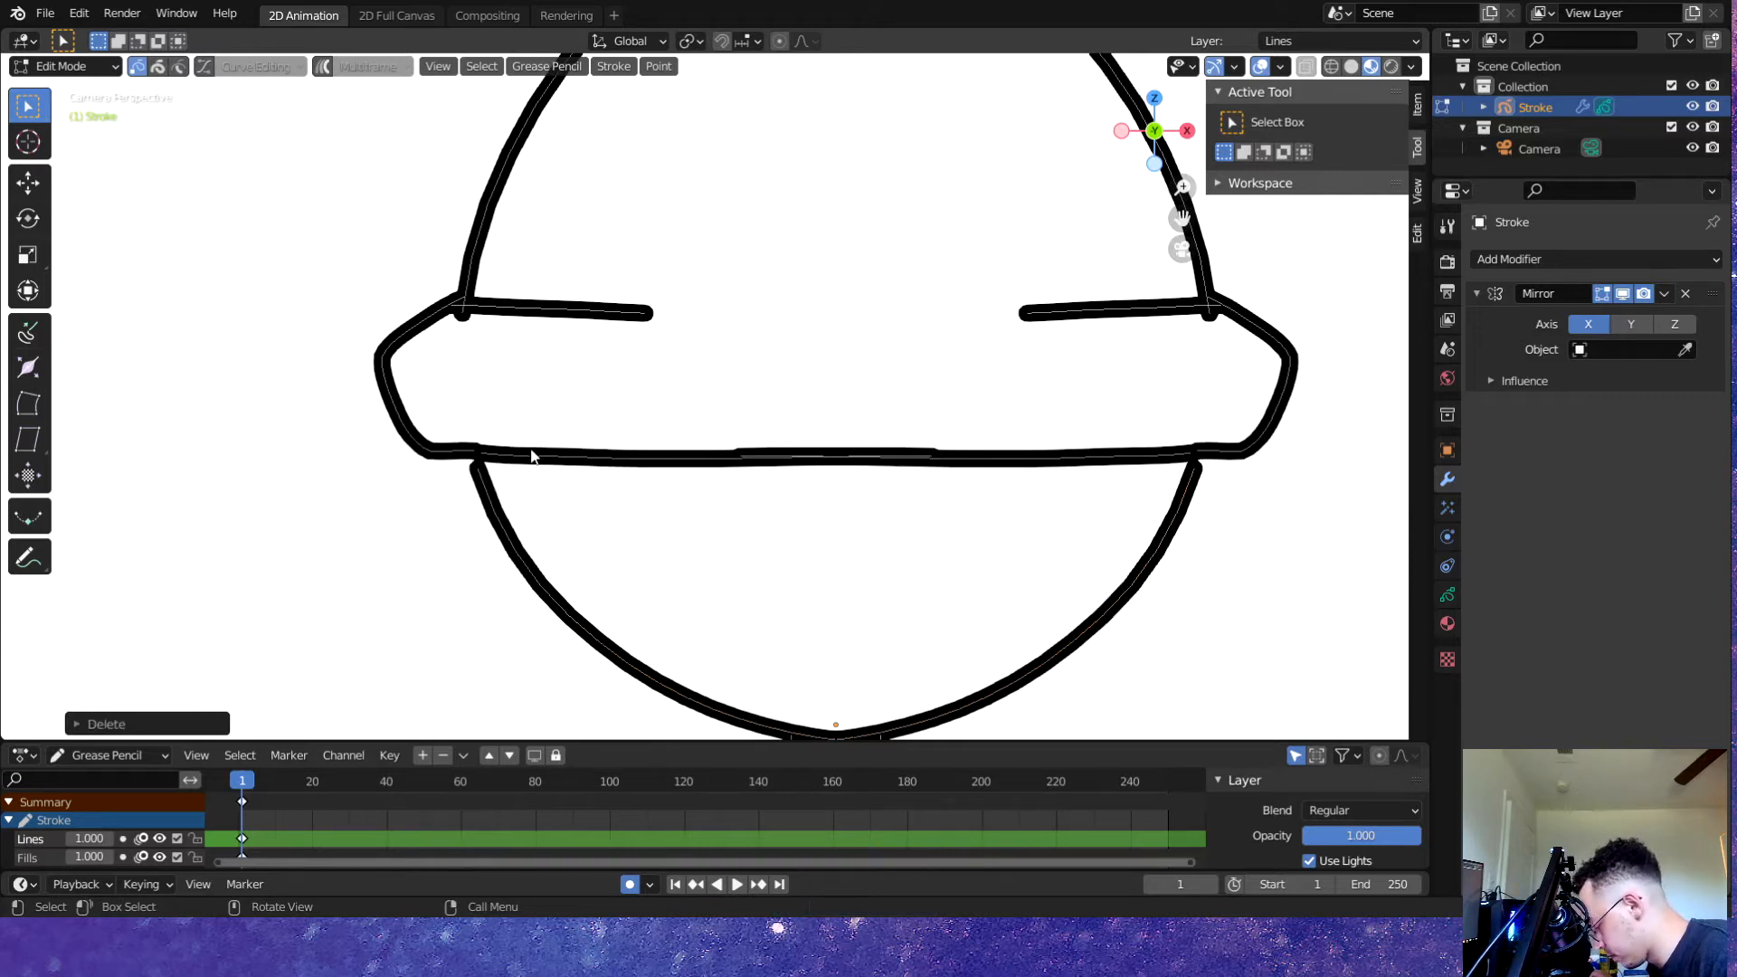
click(479, 469)
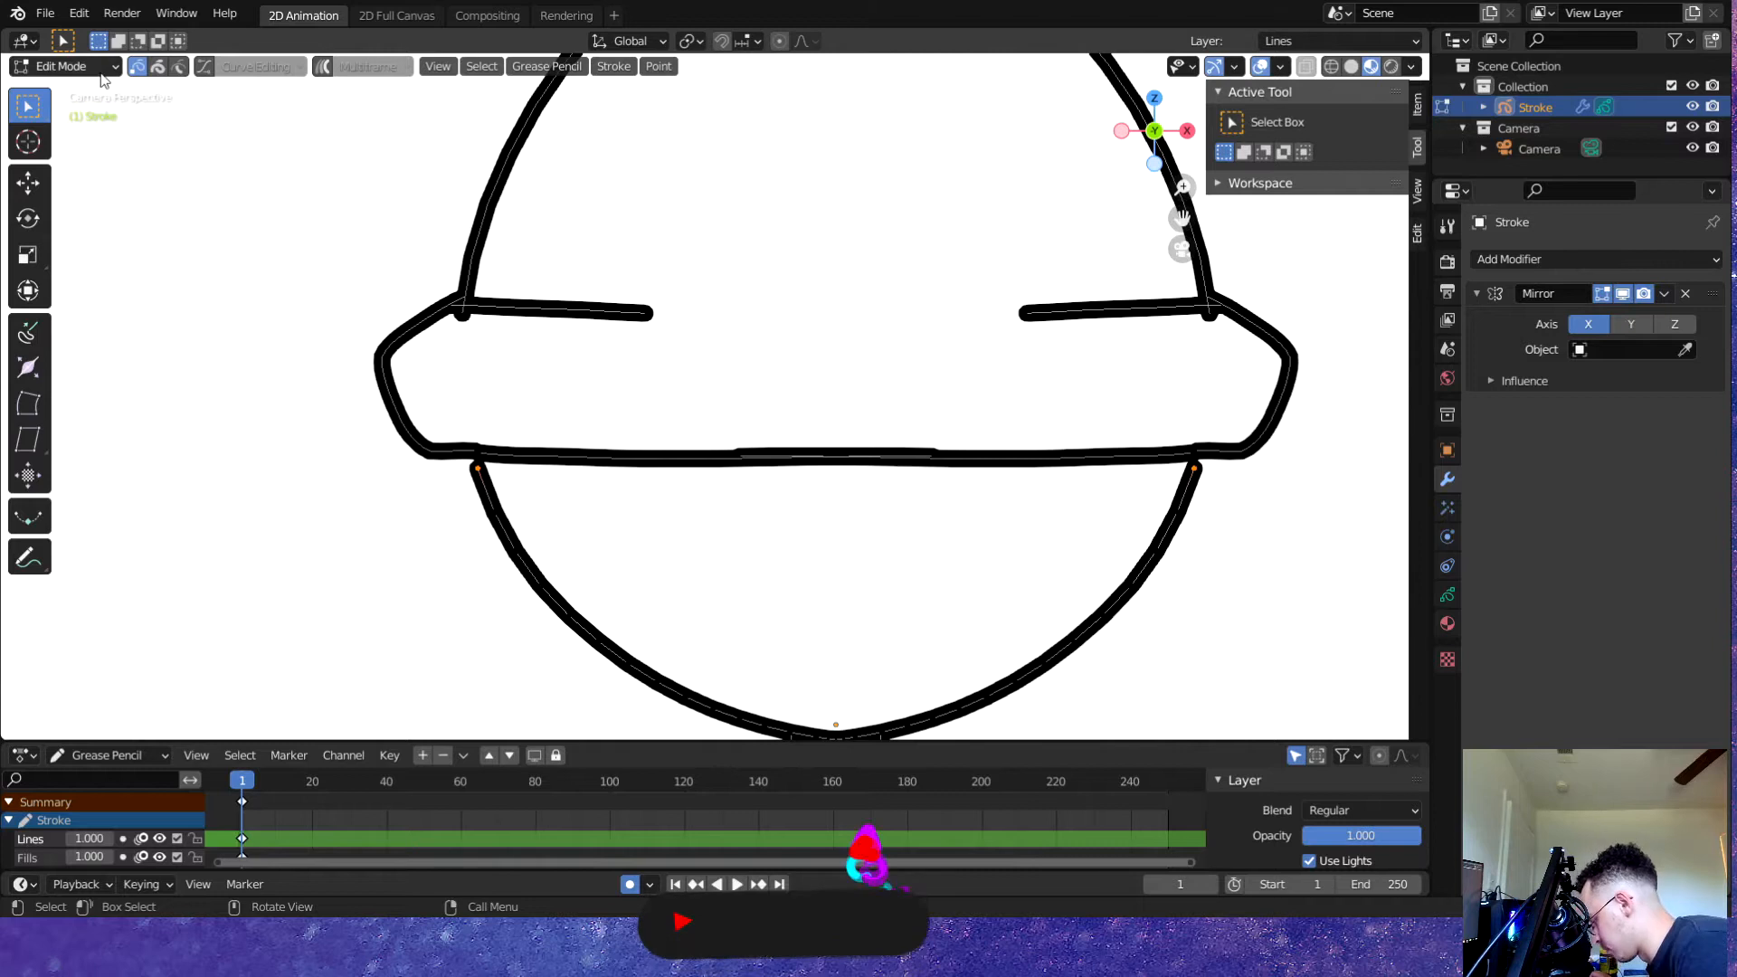
click(63, 66)
click(72, 134)
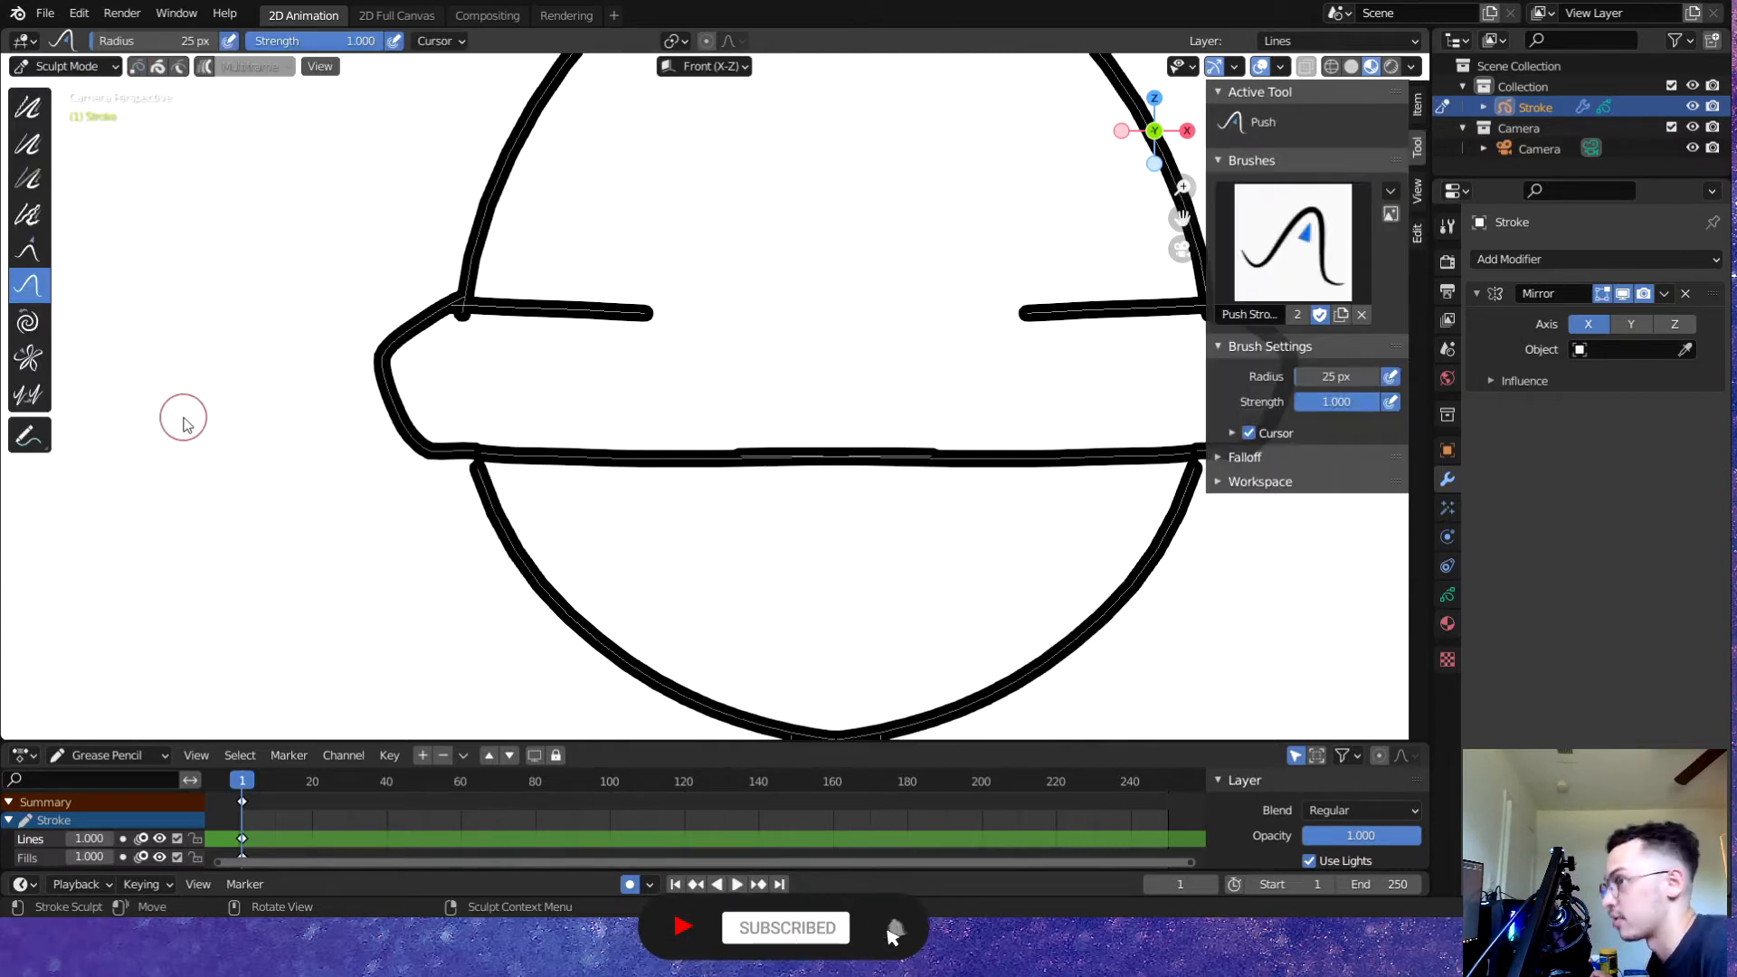
key(Tab)
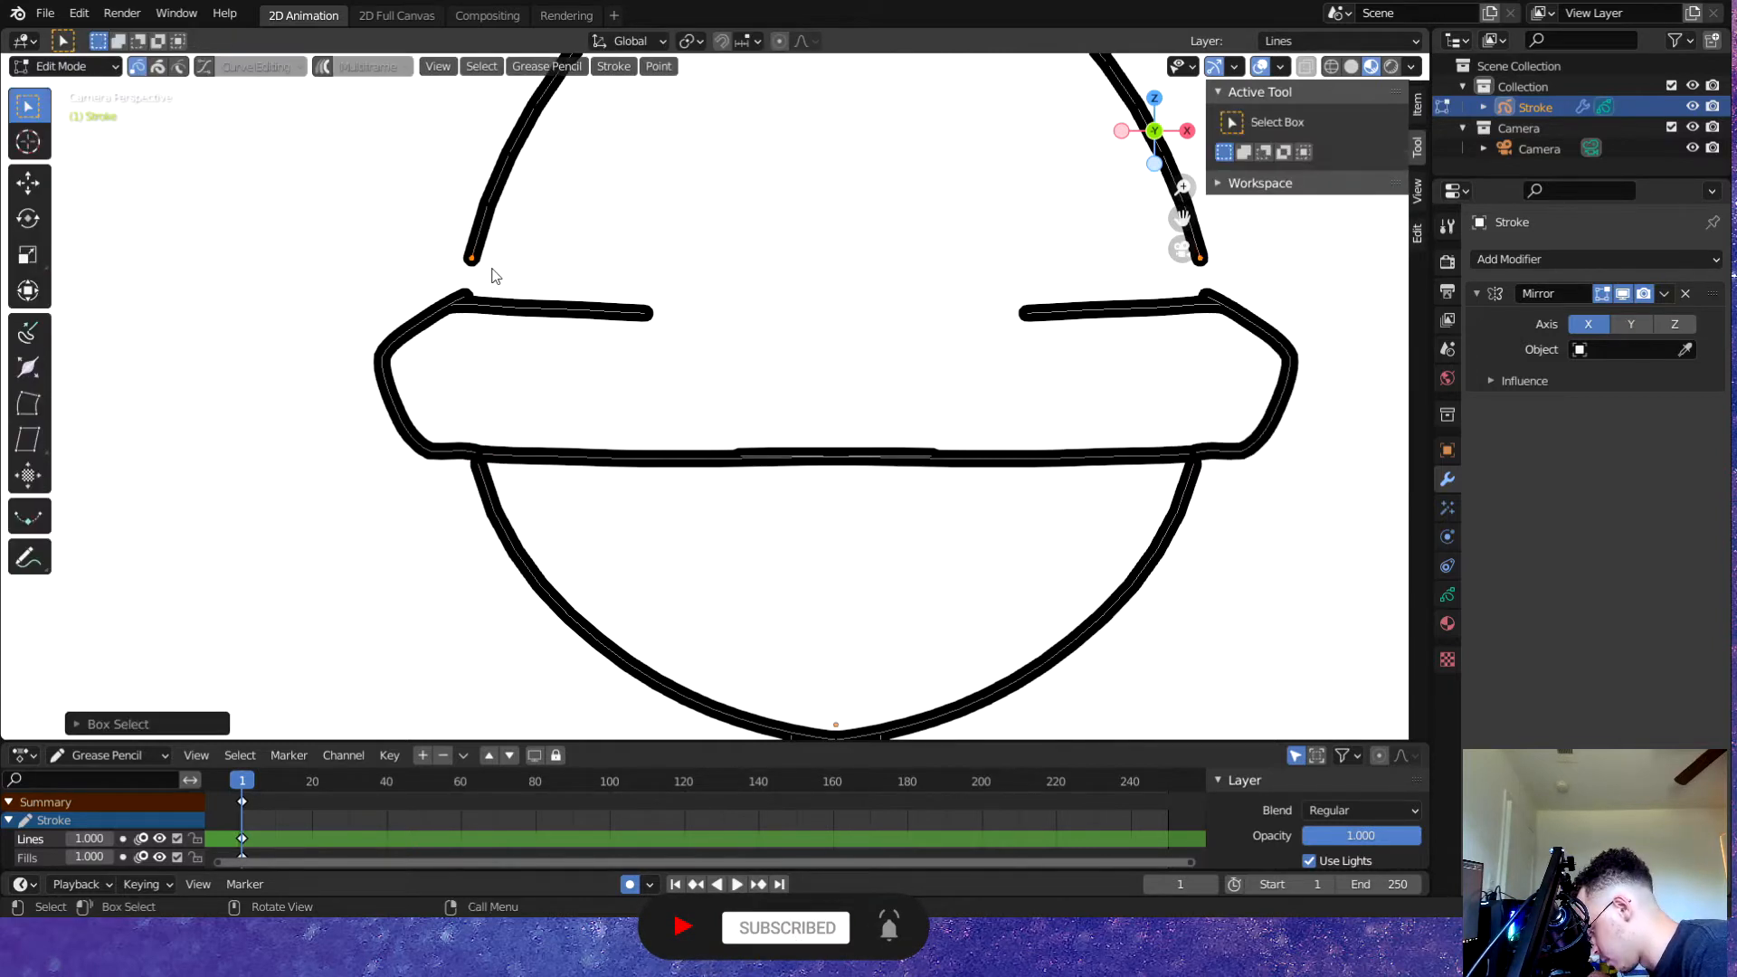
- Move the upper head outline's end point down to meet the upper corner of the angular side shape
key(g)
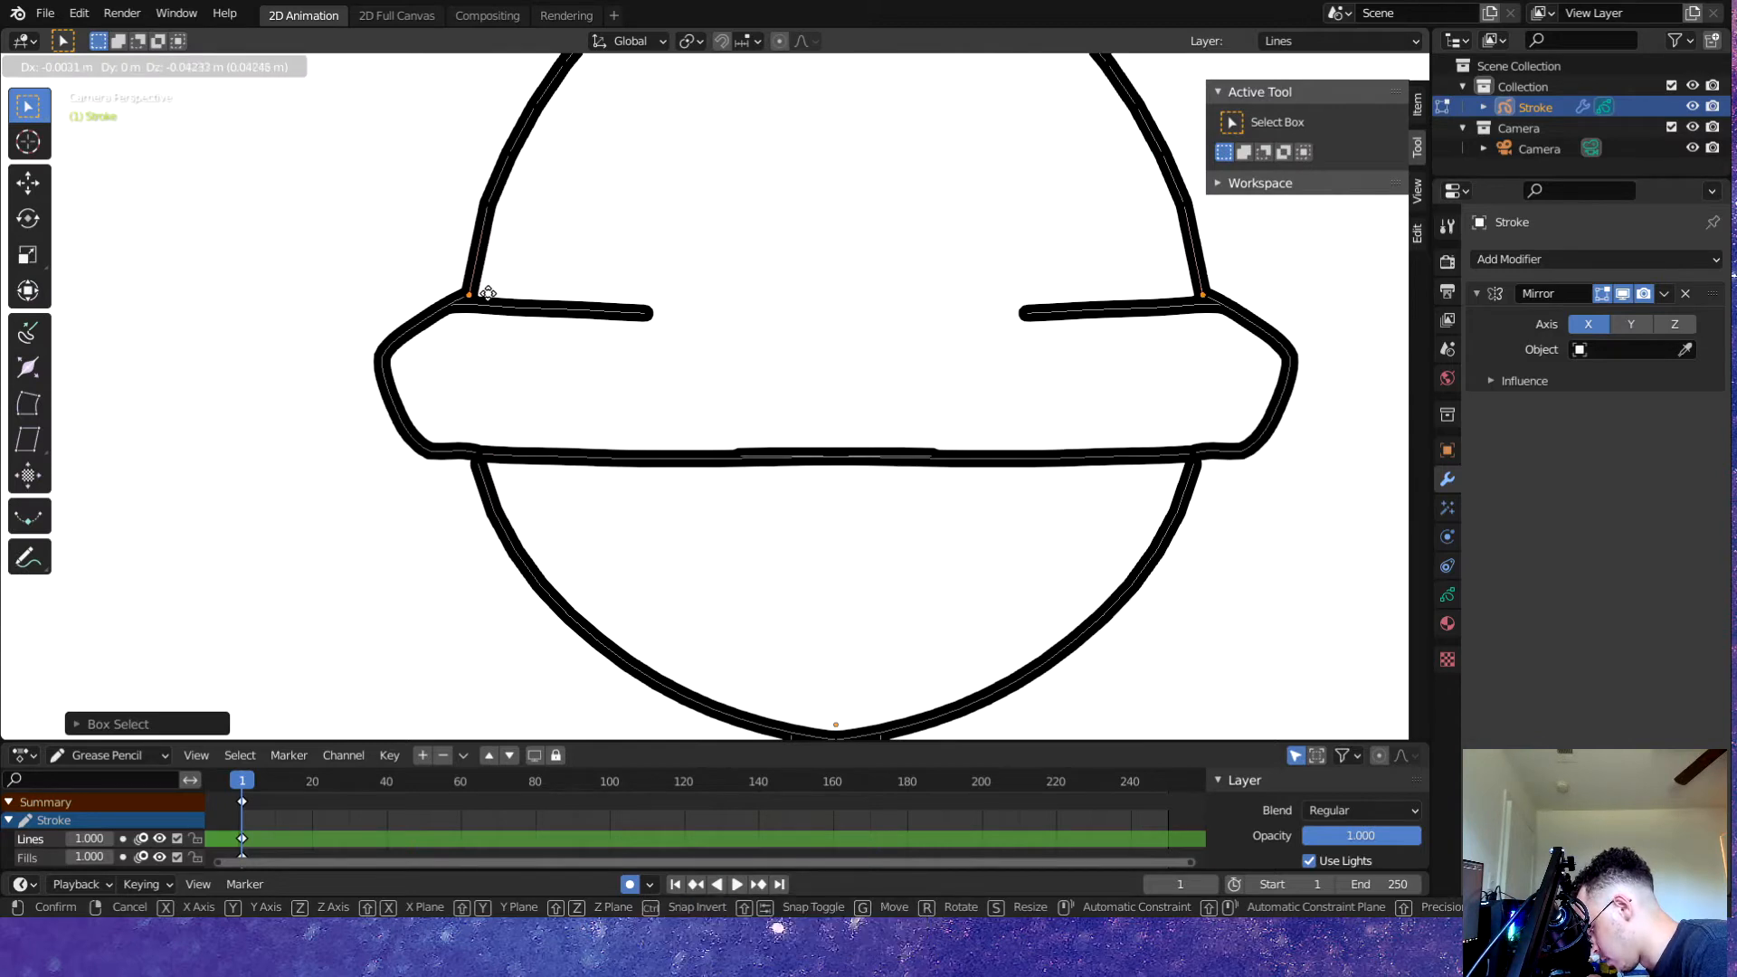
click(496, 310)
mouse_move(431, 238)
mouse_down()
mouse_move(528, 354)
mouse_move(527, 403)
mouse_up()
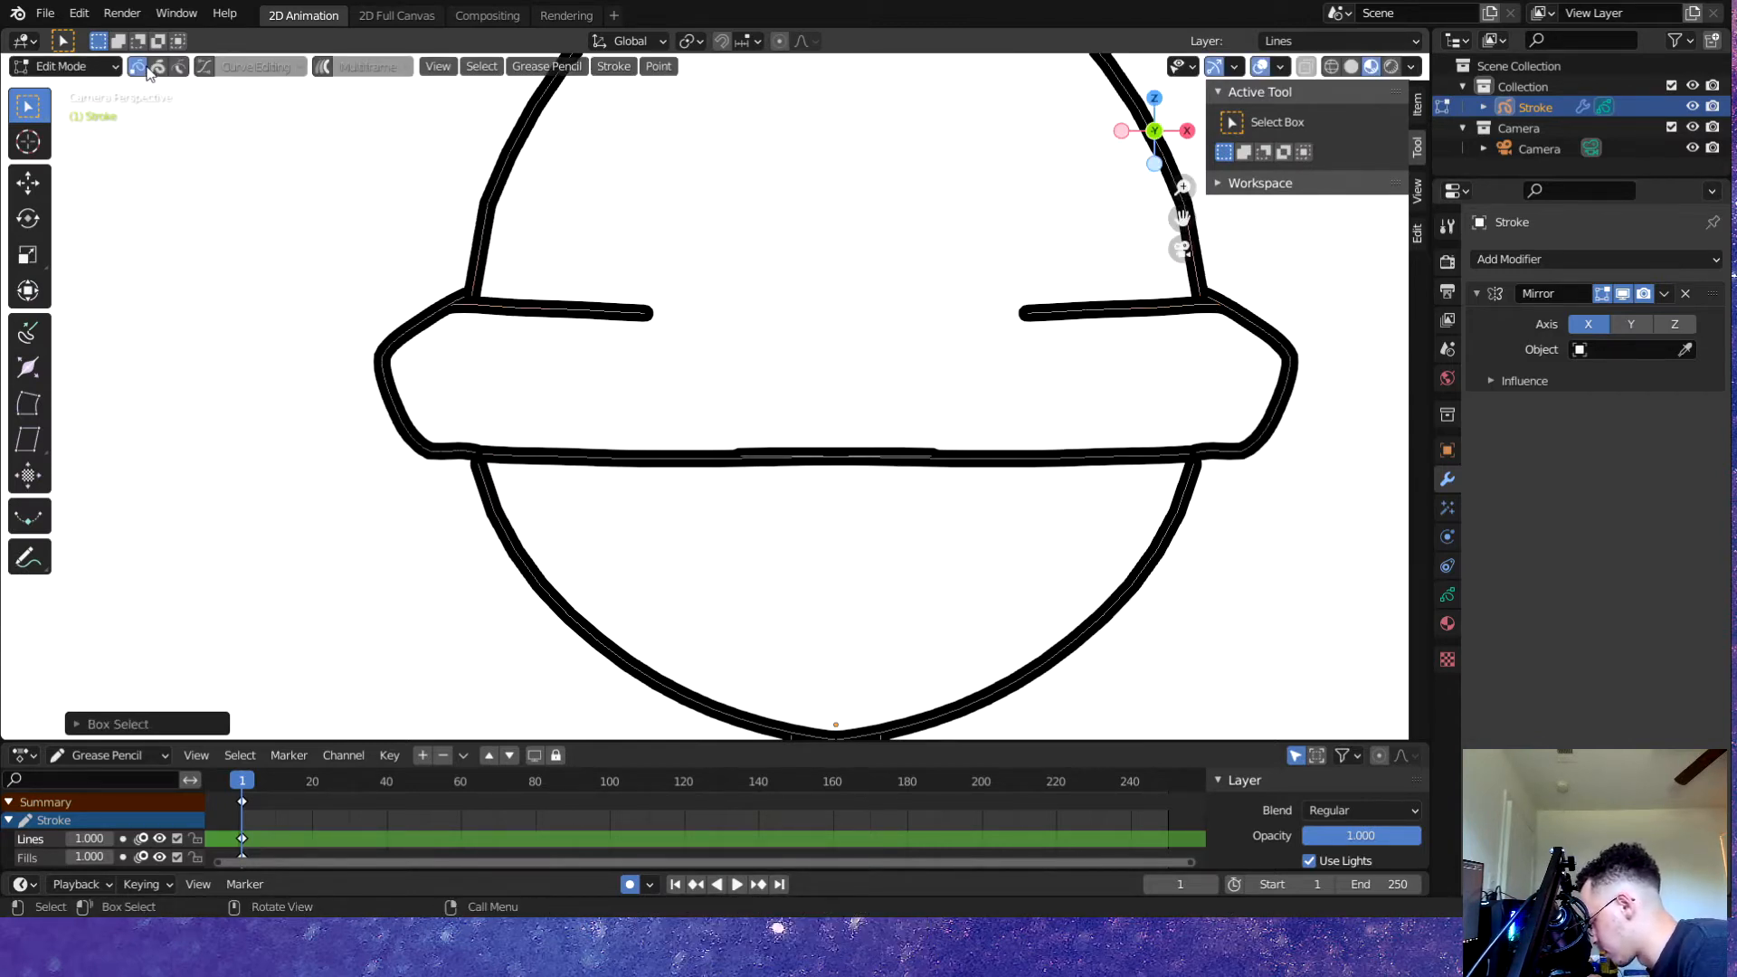
- In Edit Mode, delete the overlapping end points of the head outline at the top centre of the head
scroll(511, 215, down, 7)
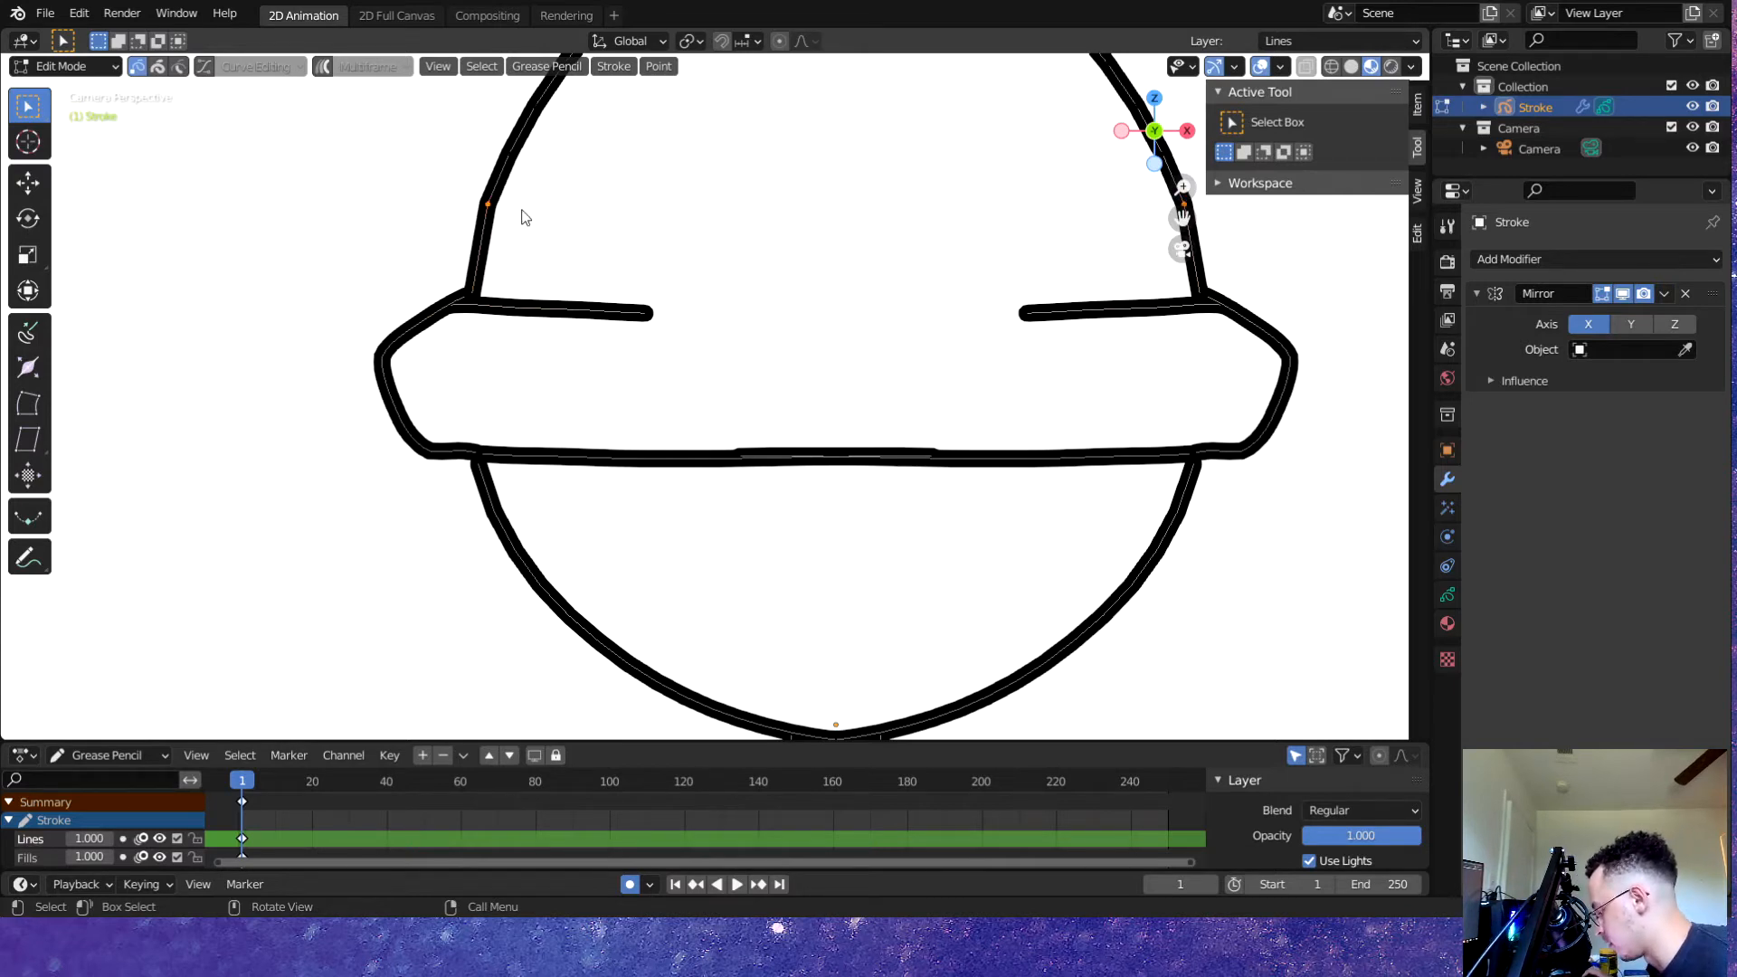
key(Tab)
key(Tab)
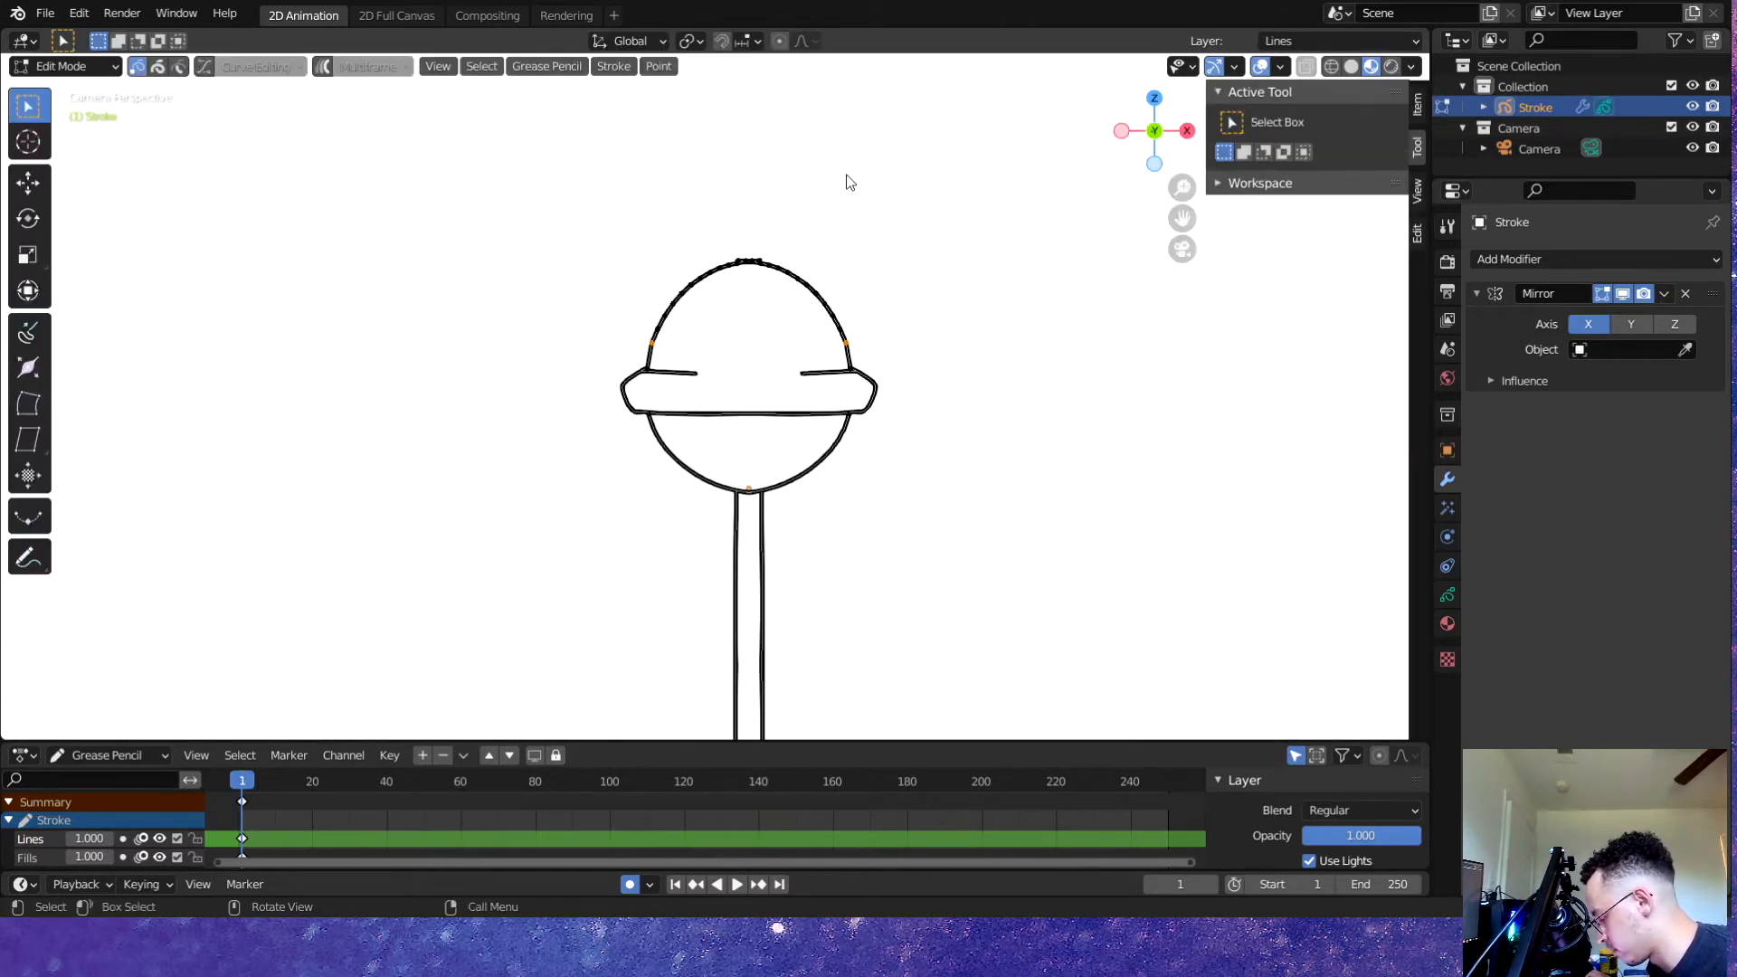
key(Tab)
scroll(757, 225, up, 8)
scroll(730, 163, up, 3)
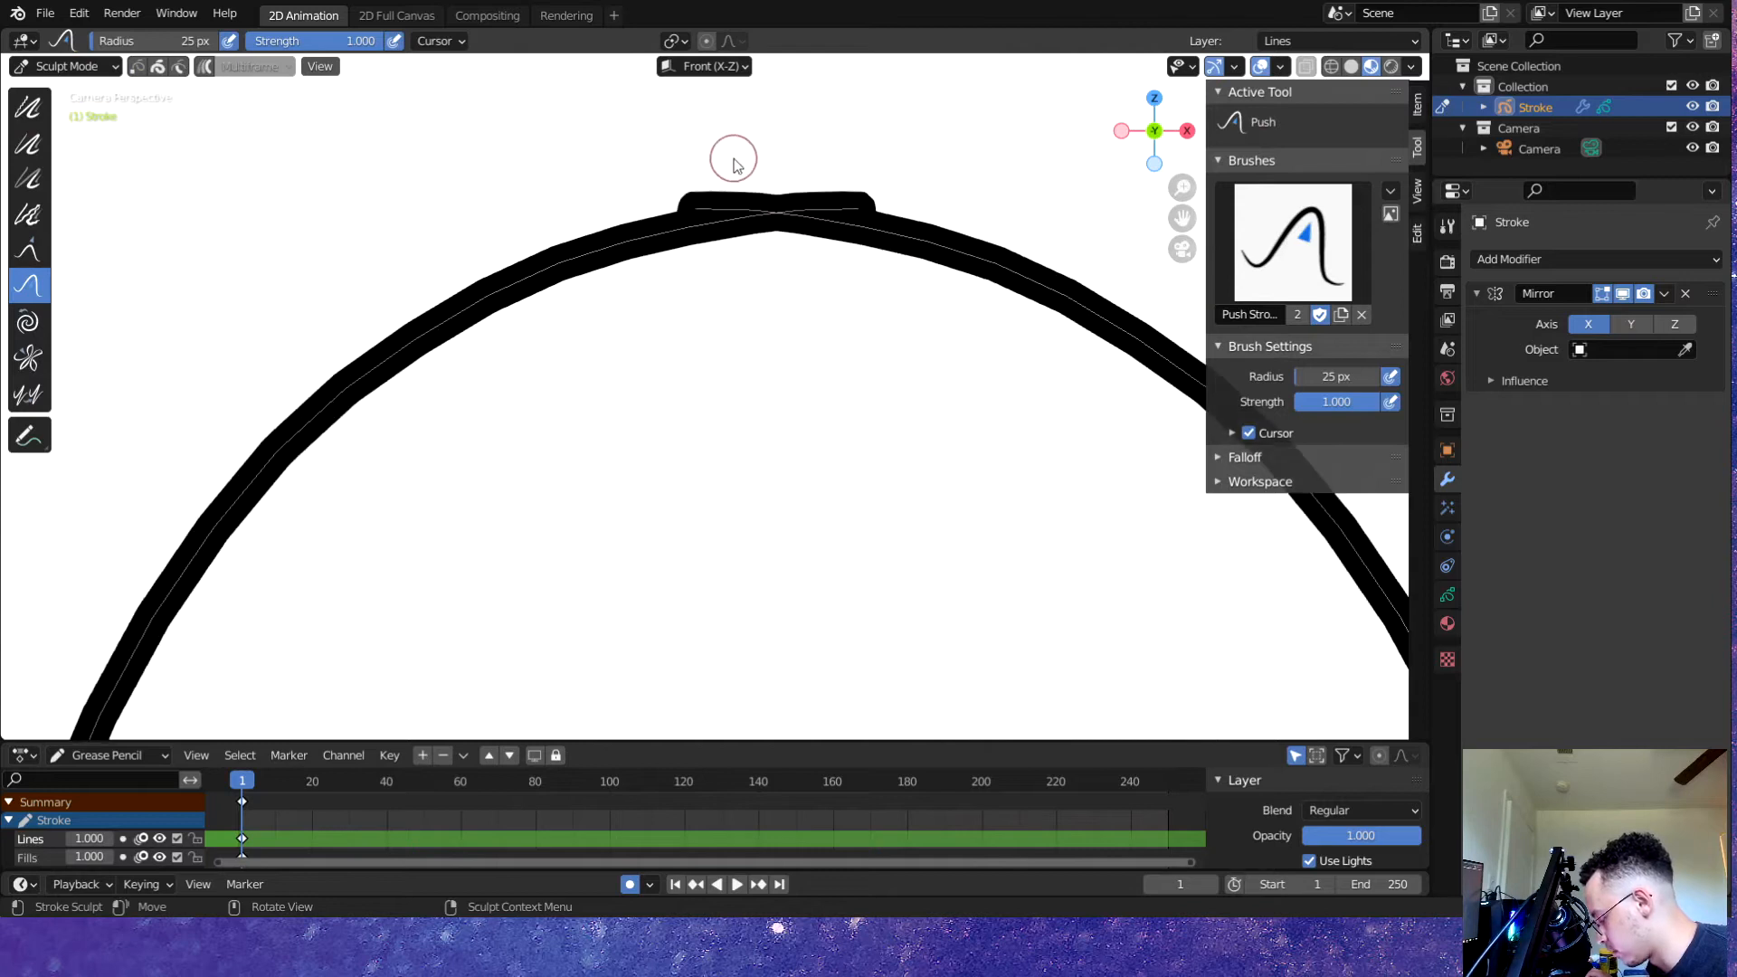
key(Tab)
key(Tab)
key(Tab)
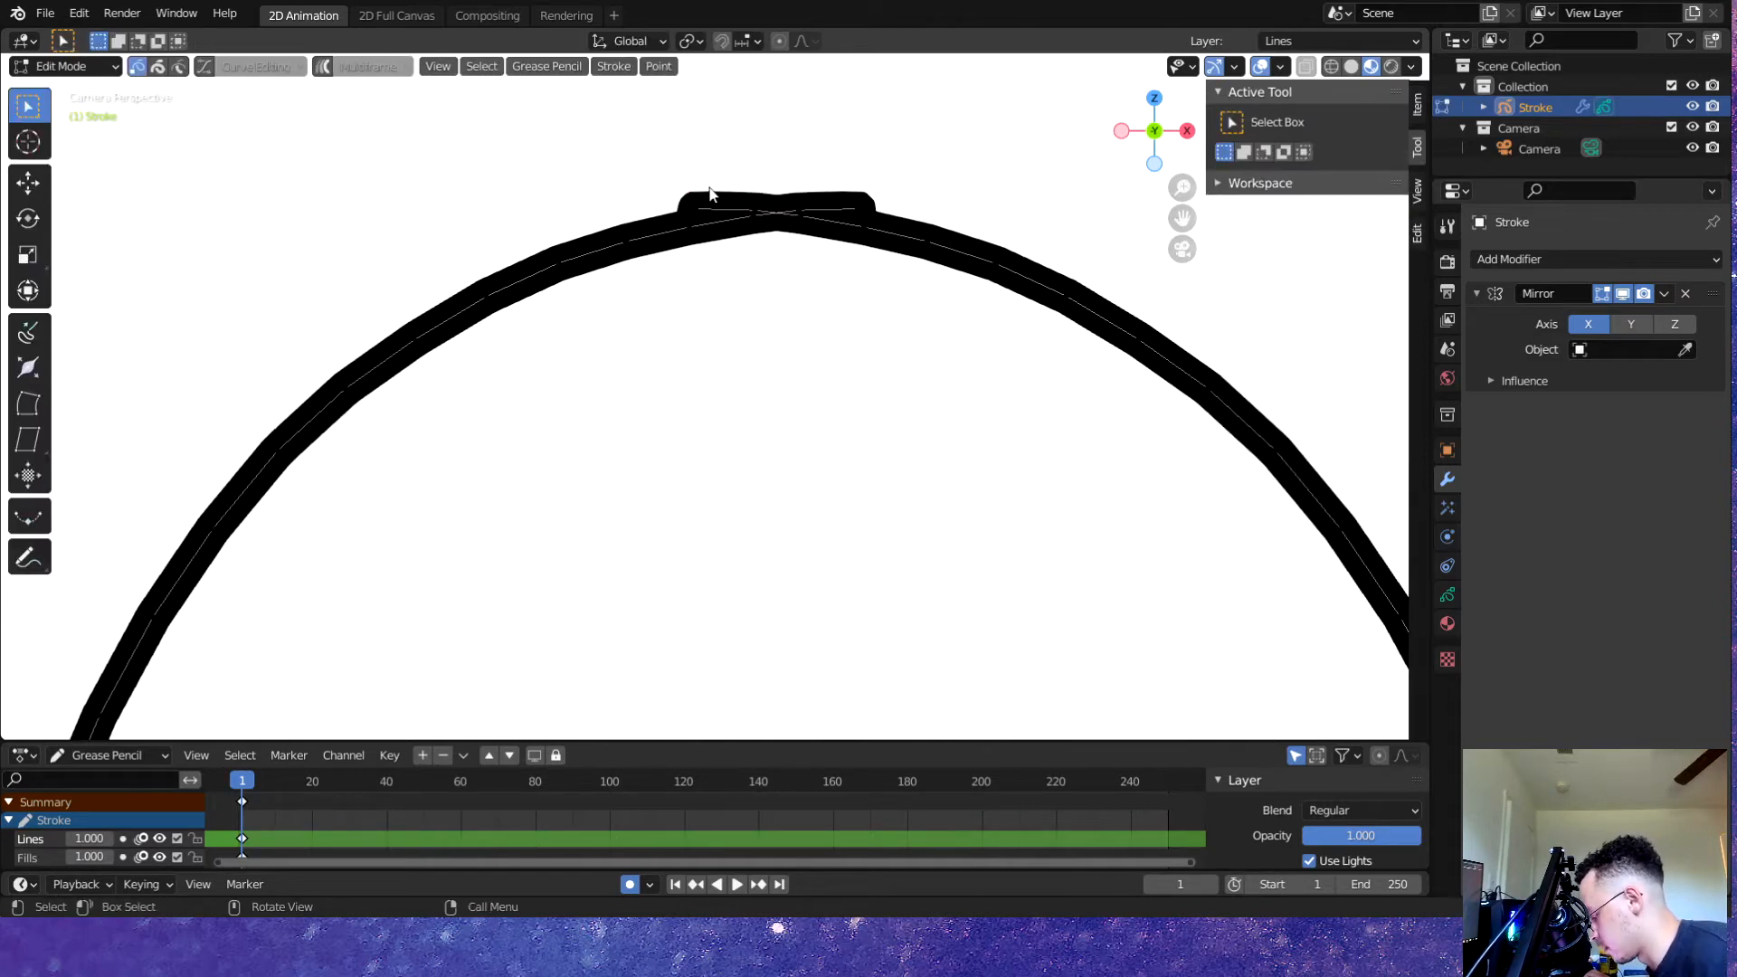
drag(680, 204, 723, 214)
click(859, 206)
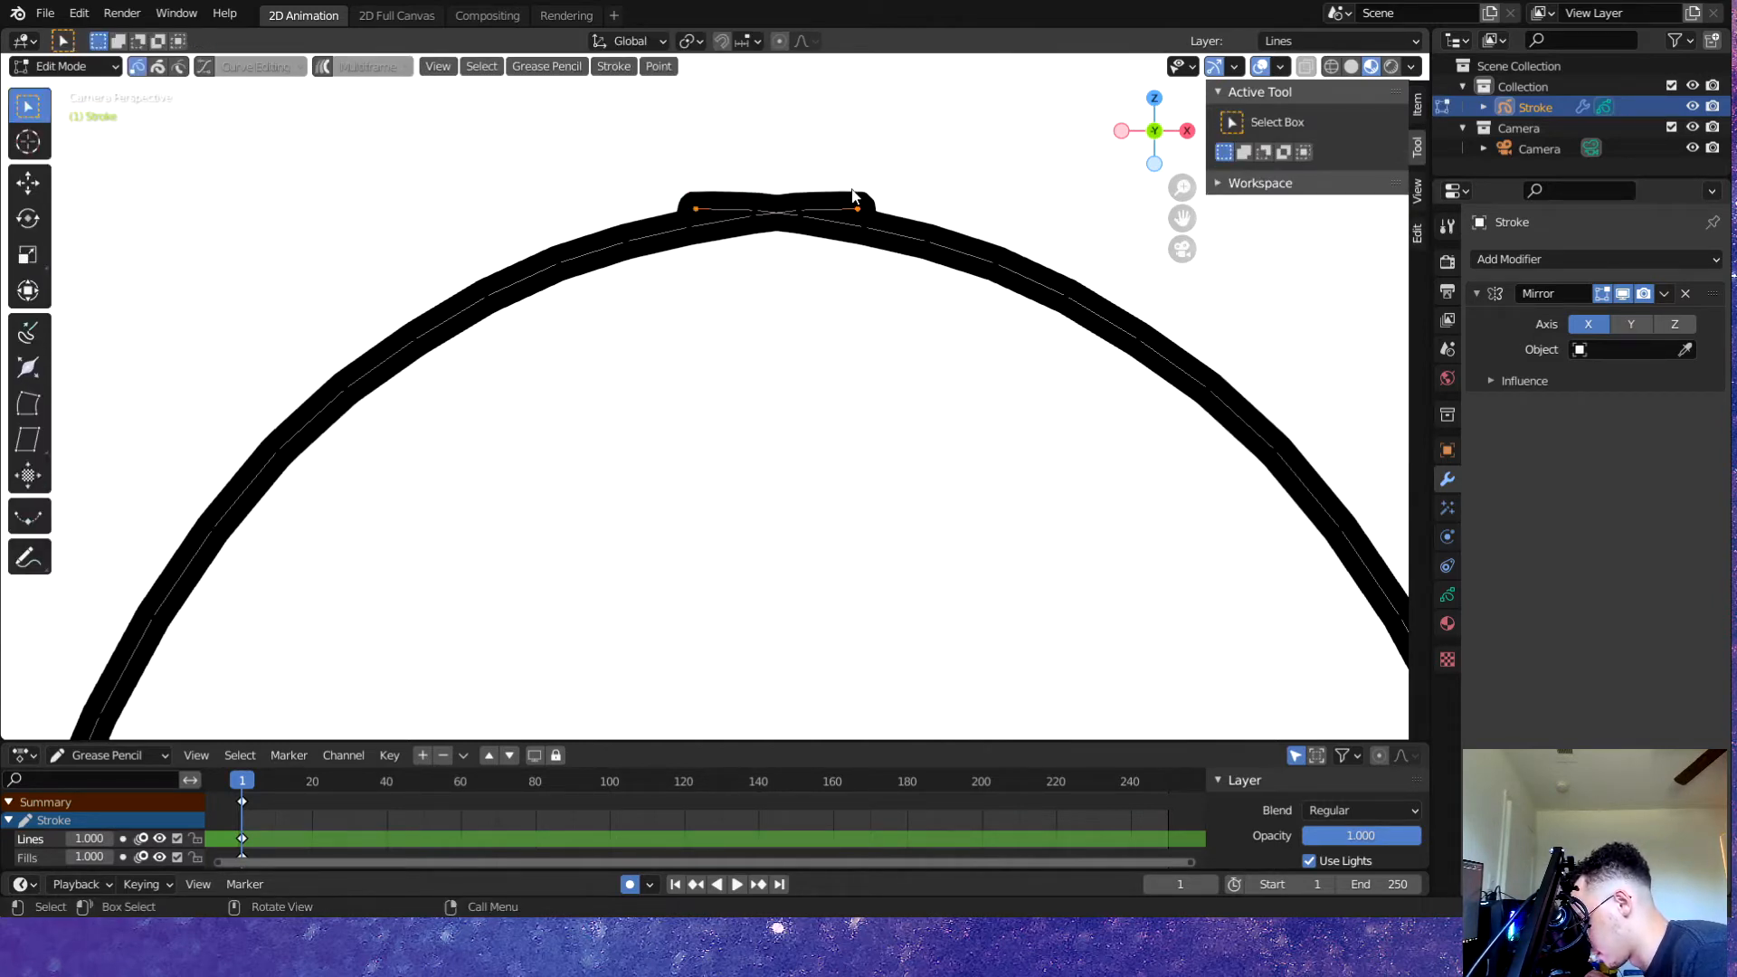
key(x)
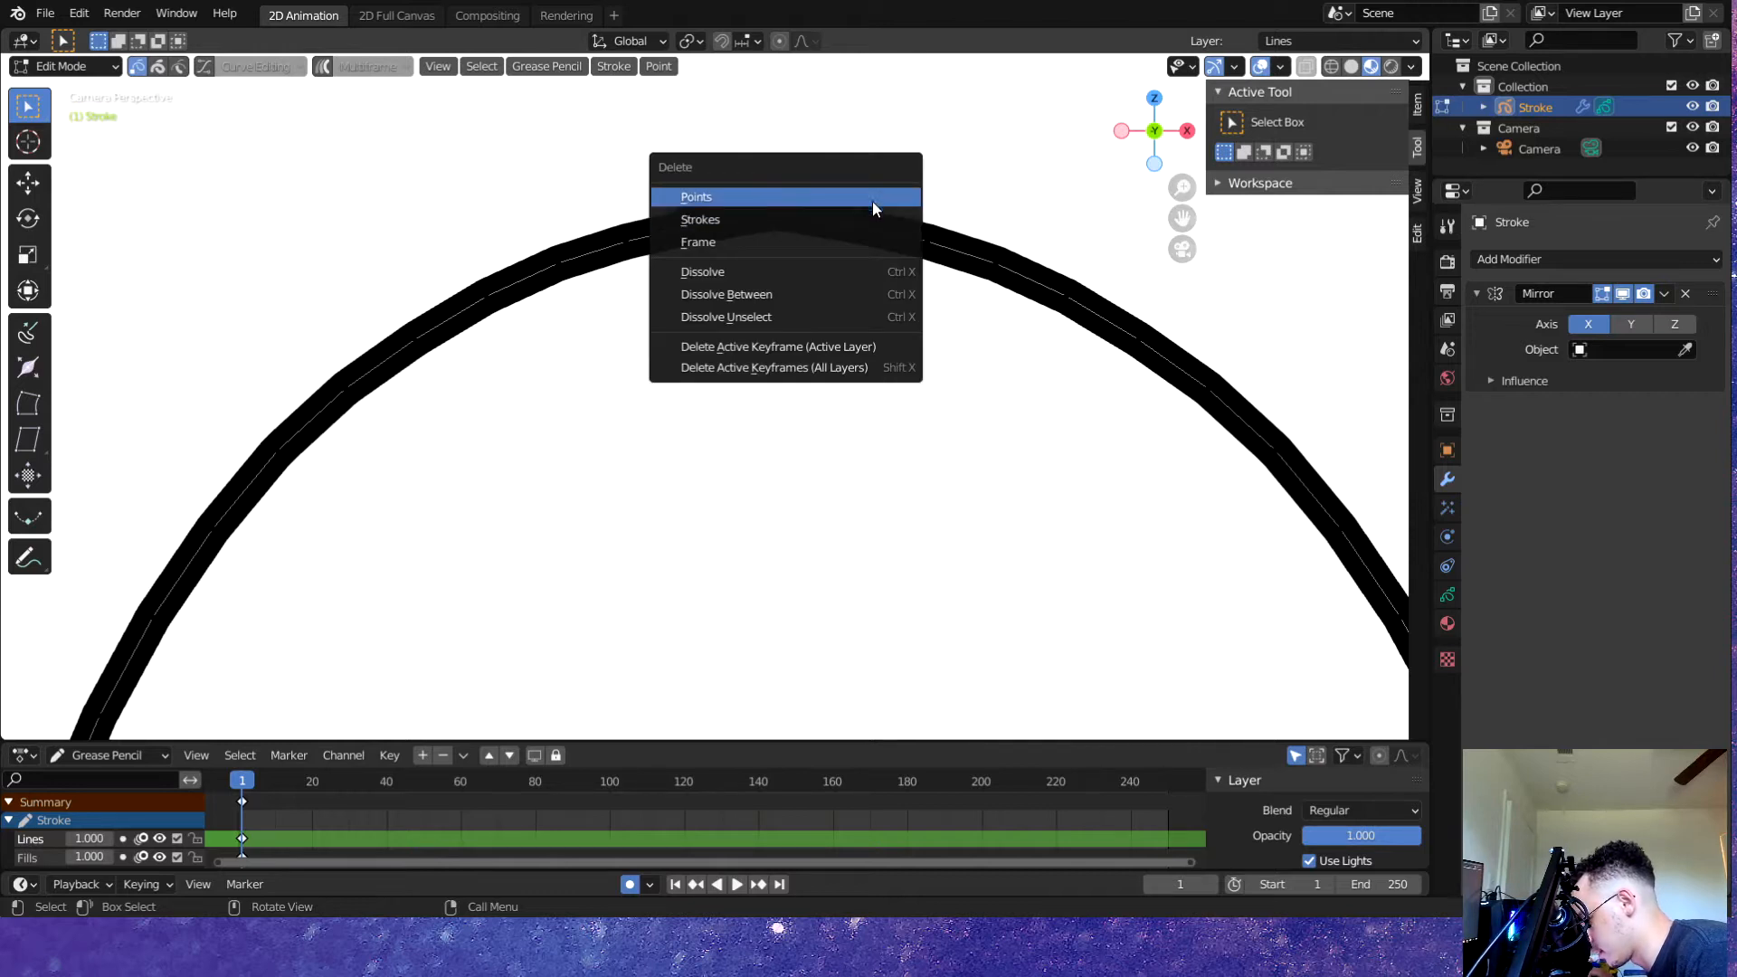
click(872, 201)
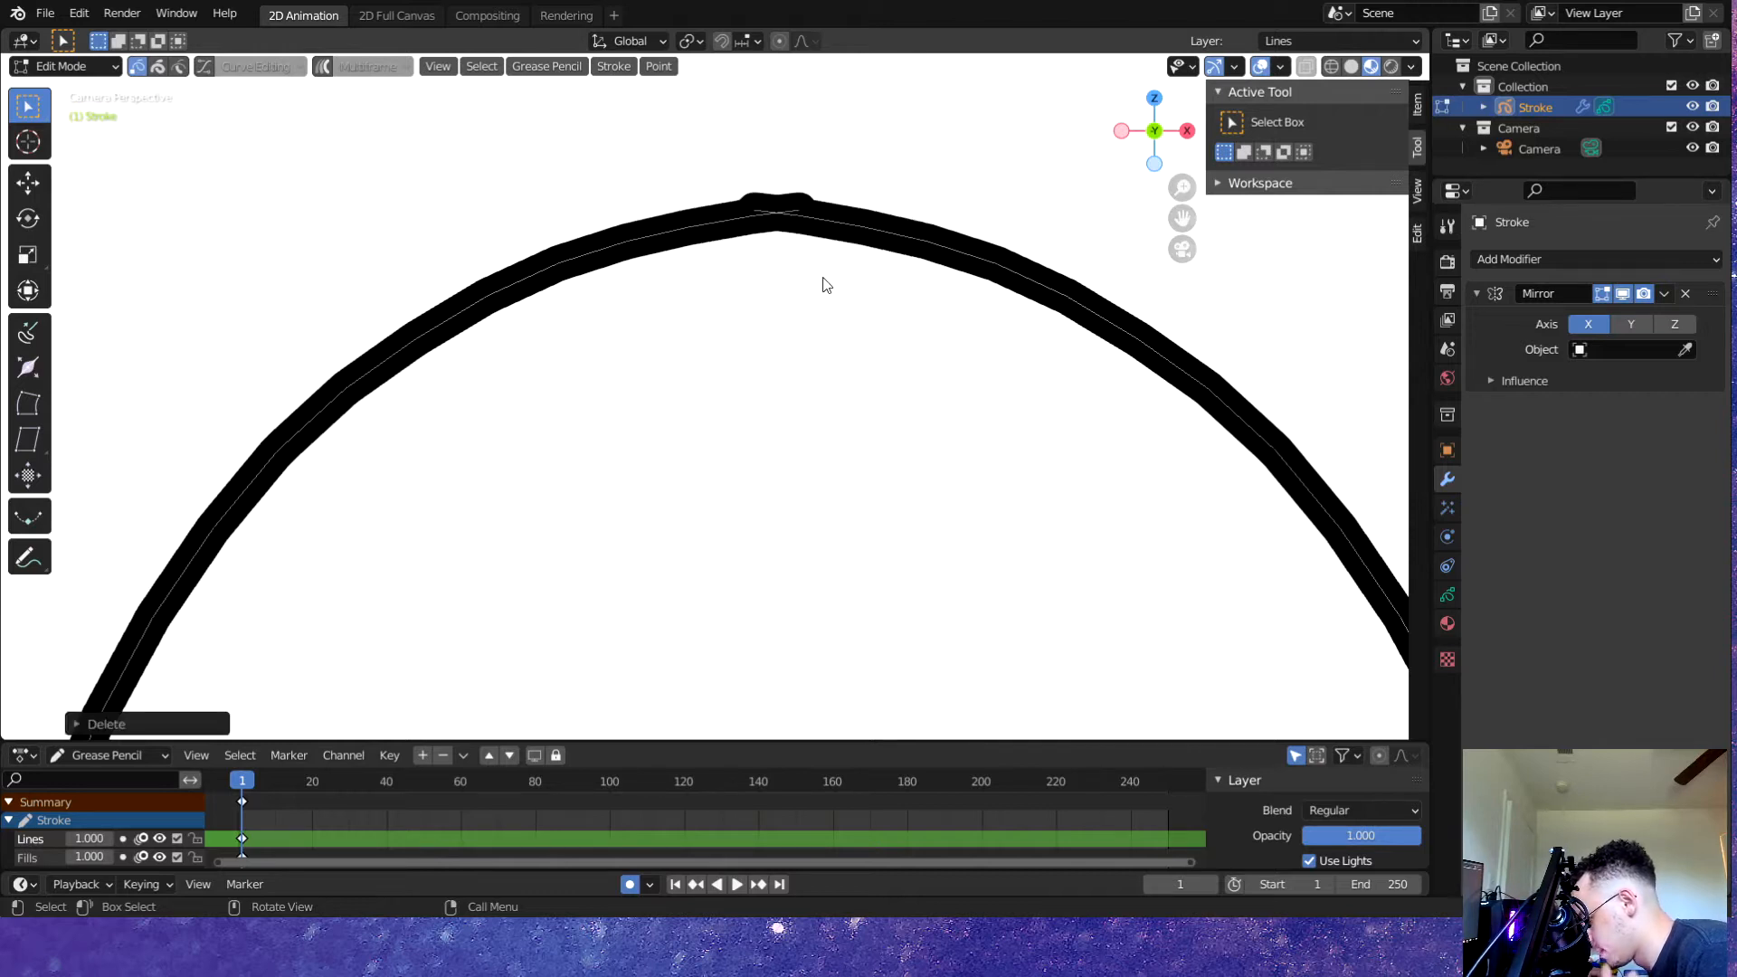
key(x)
click(802, 203)
- Move the remaining top end point of the head outline onto the centre line so the mirrored halves meet
click(756, 215)
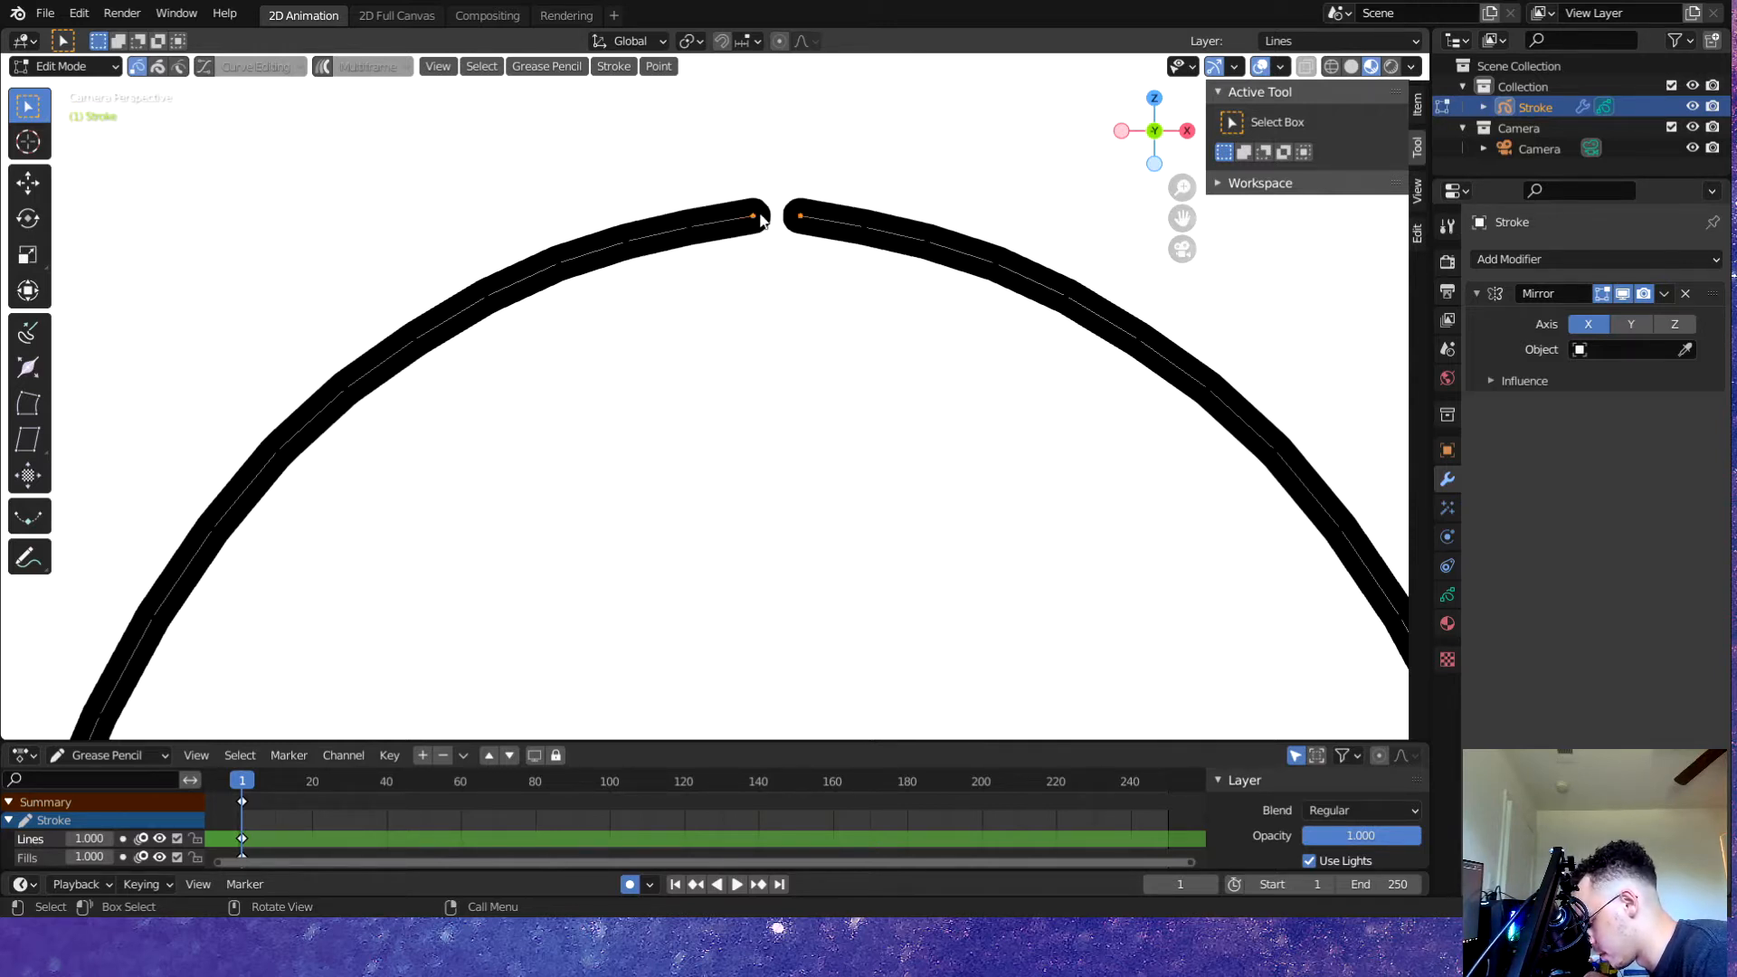
key(g)
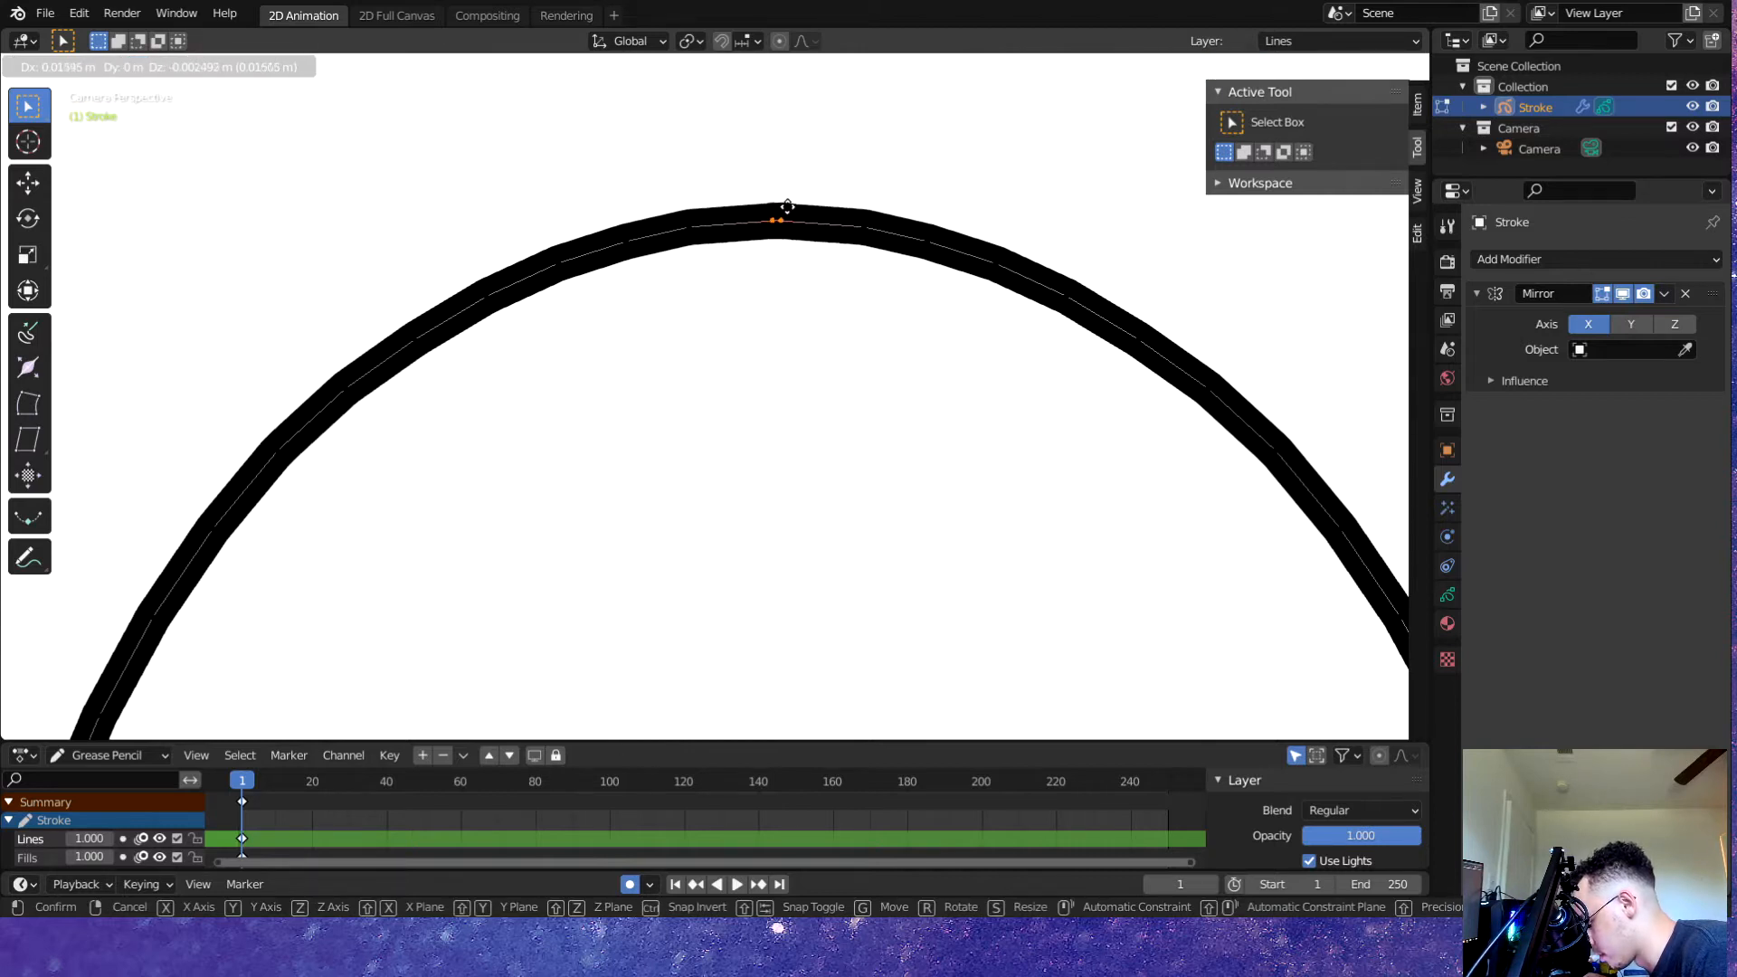
click(780, 208)
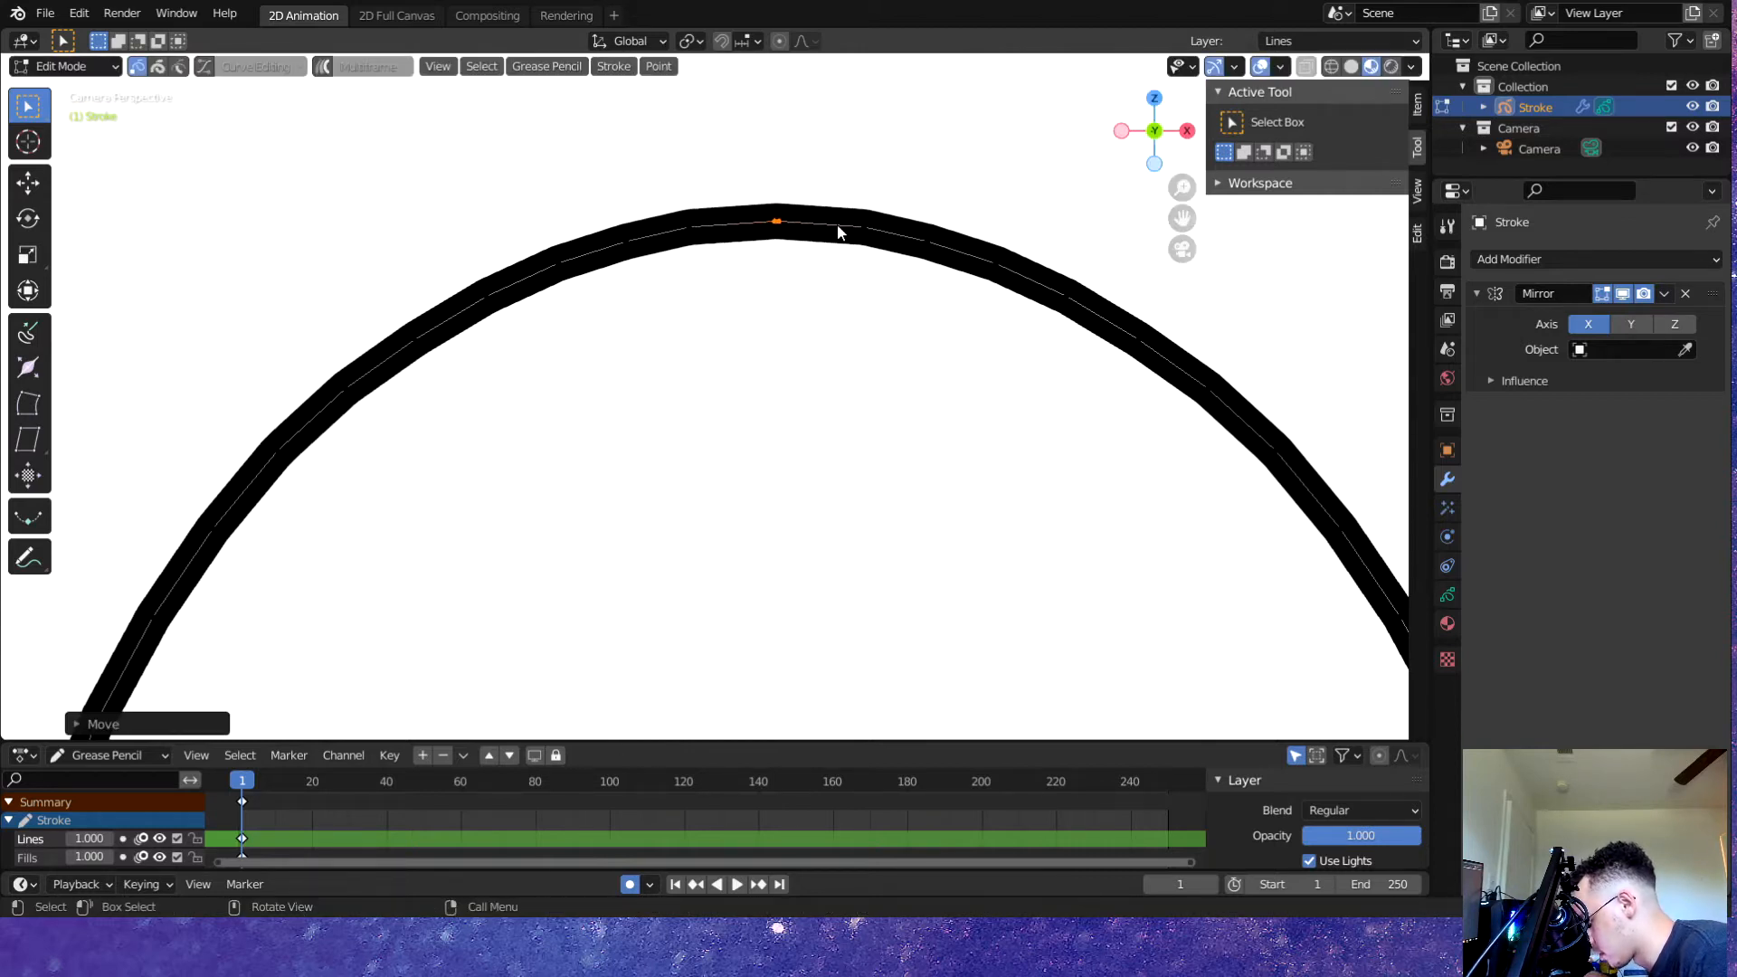
- Return to Draw mode and look over the head's band, the stick and the whole drawing
key(ctrl+Tab)
scroll(838, 232, down, 12)
scroll(715, 518, up, 3)
shift+middle_drag(752, 597, 738, 330)
scroll(704, 256, up, 2)
key(Tab)
key(Tab)
key(Tab)
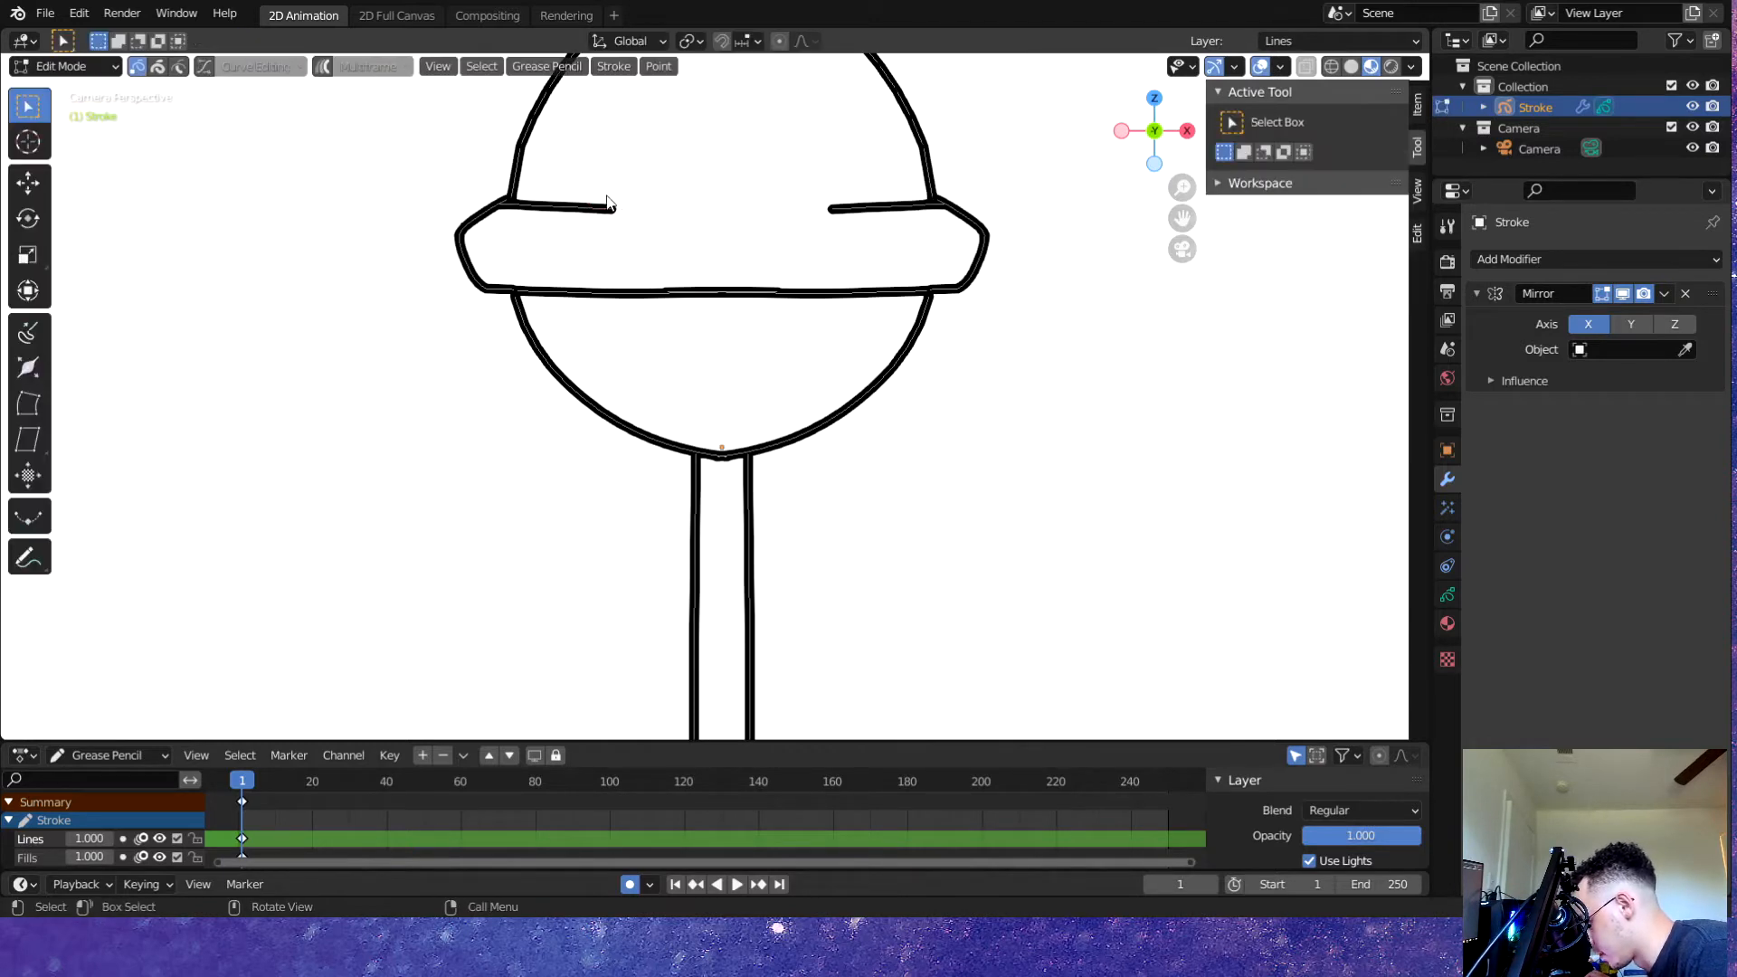
key(Tab)
scroll(725, 447, down, 2)
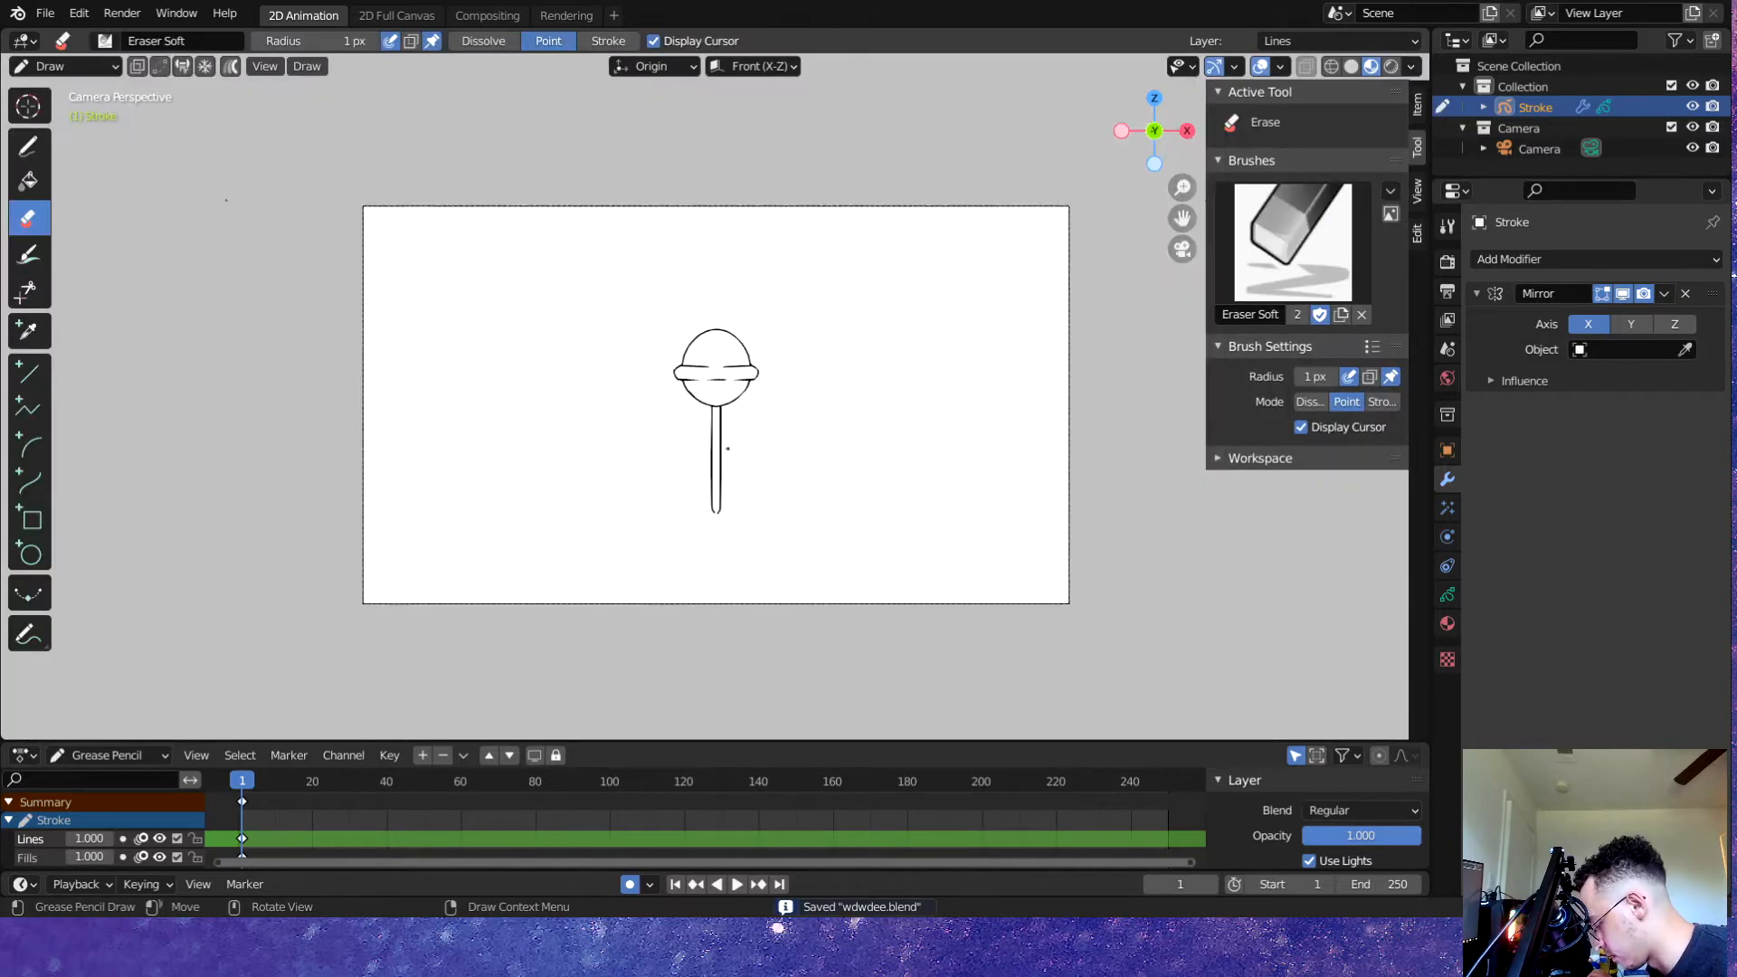
scroll(725, 439, up, 3)
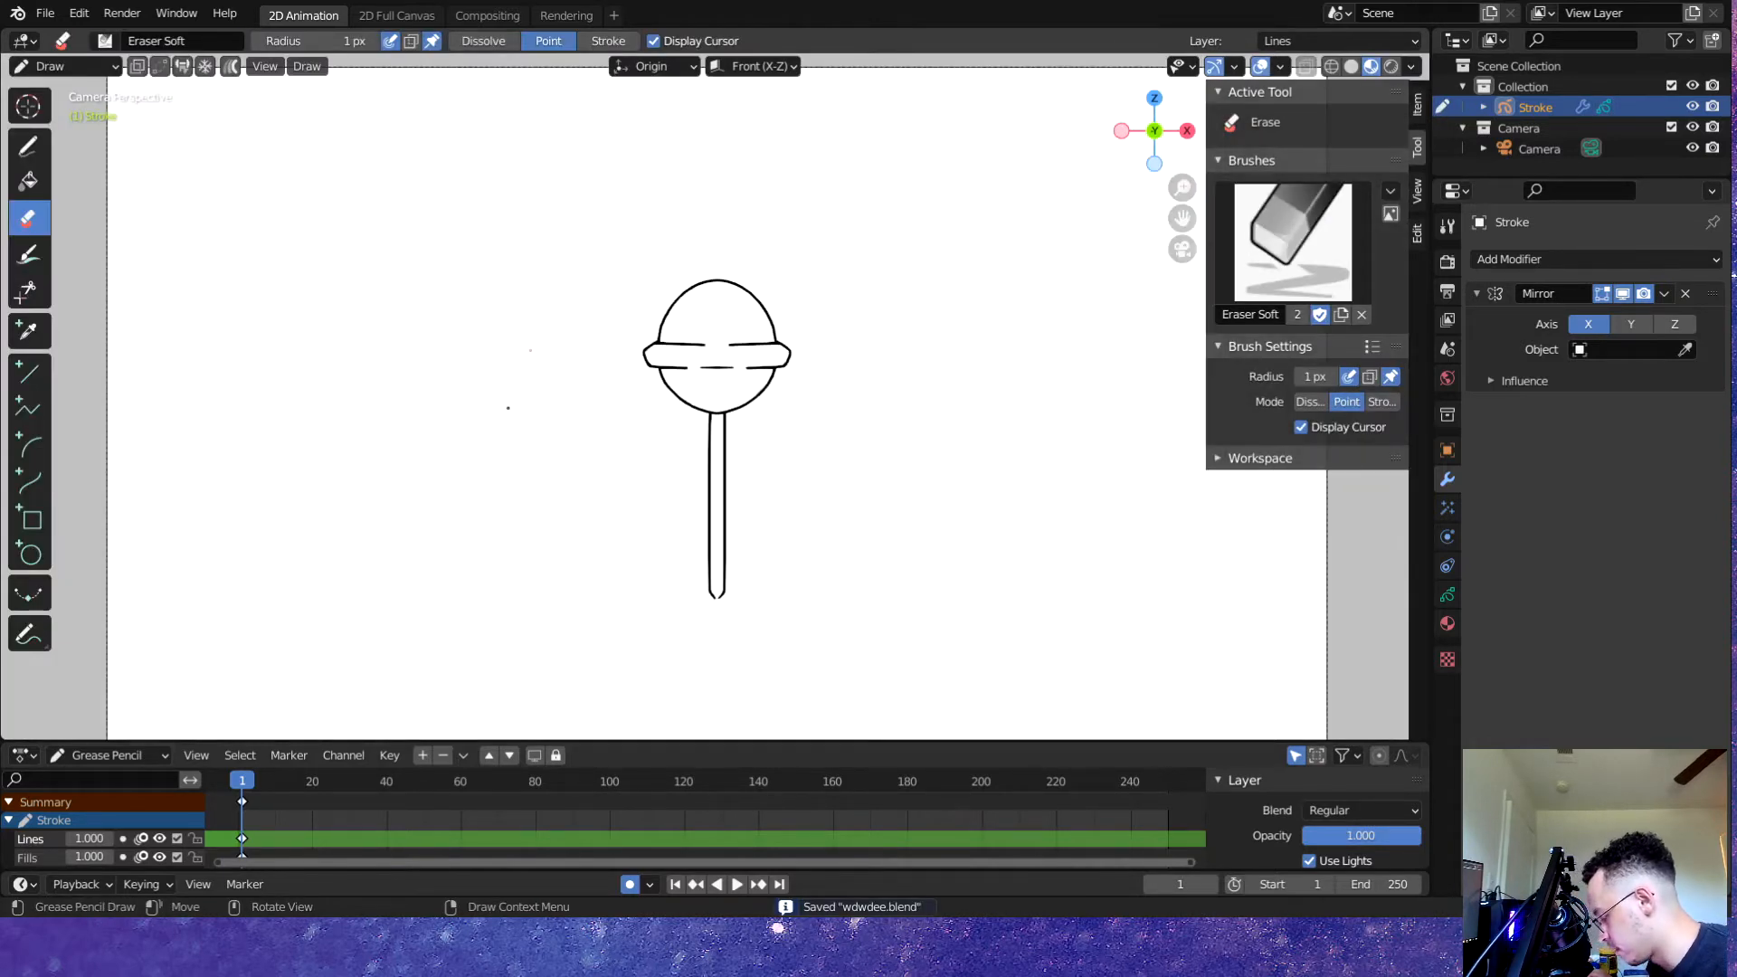
scroll(679, 556, up, 1)
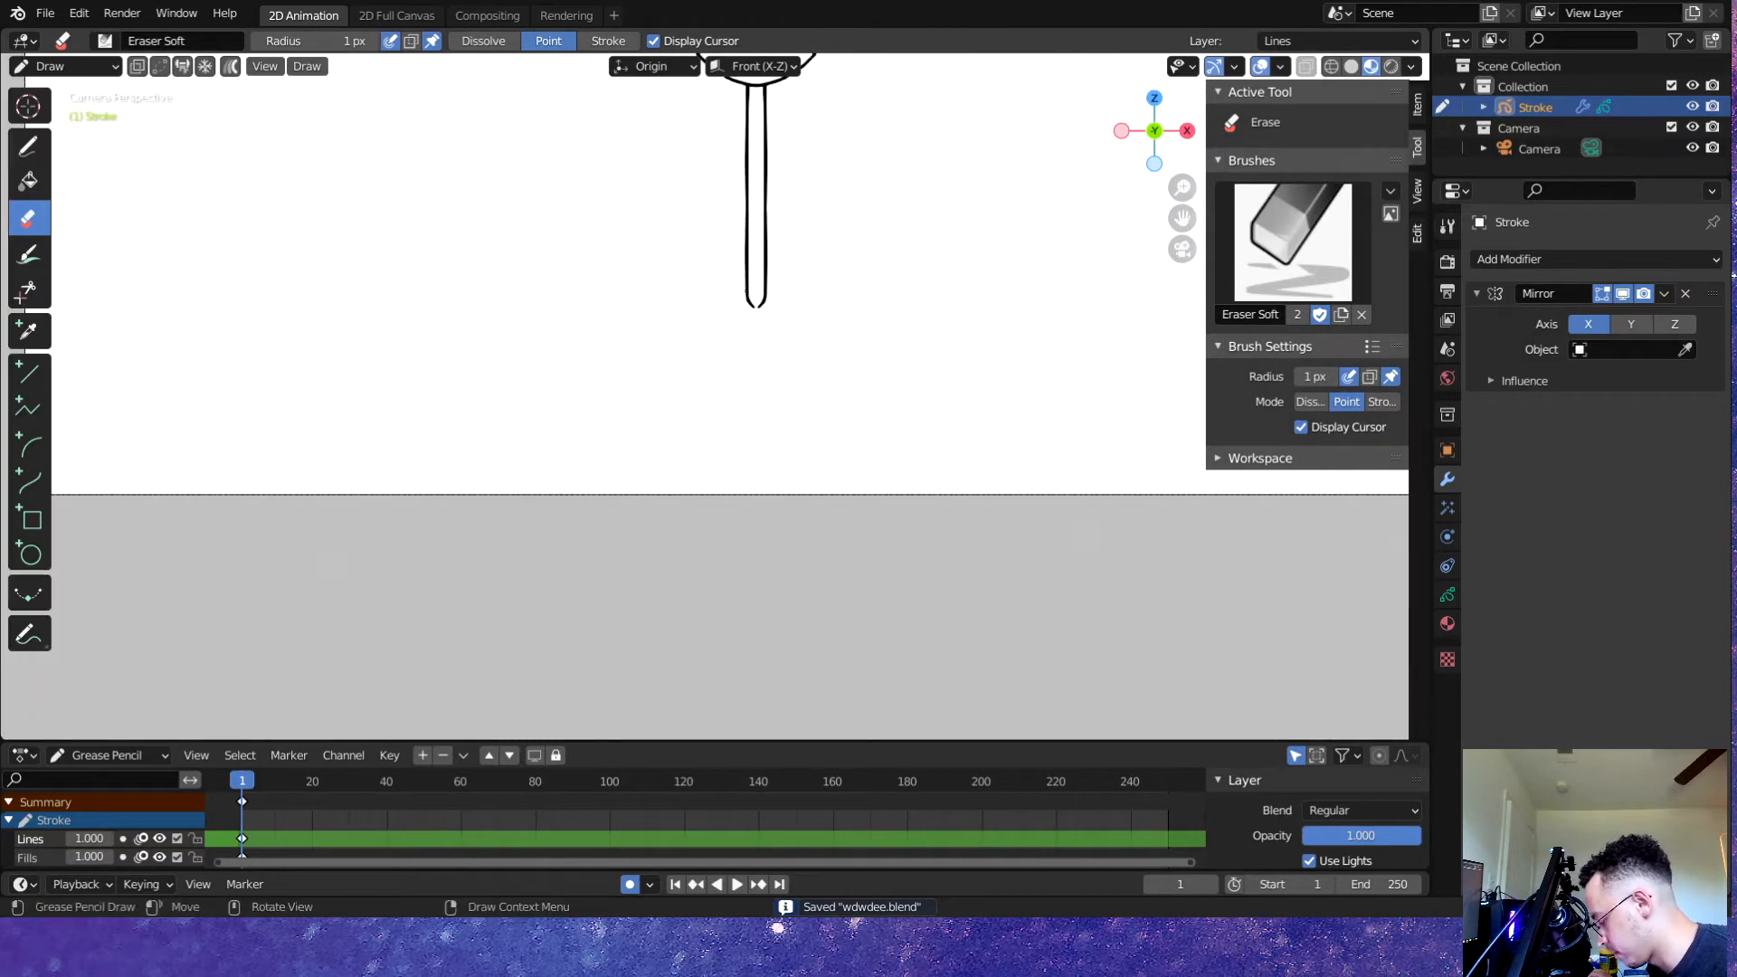
- Add a new Grease Pencil layer above the Lines layer and make it the active layer
click(1448, 597)
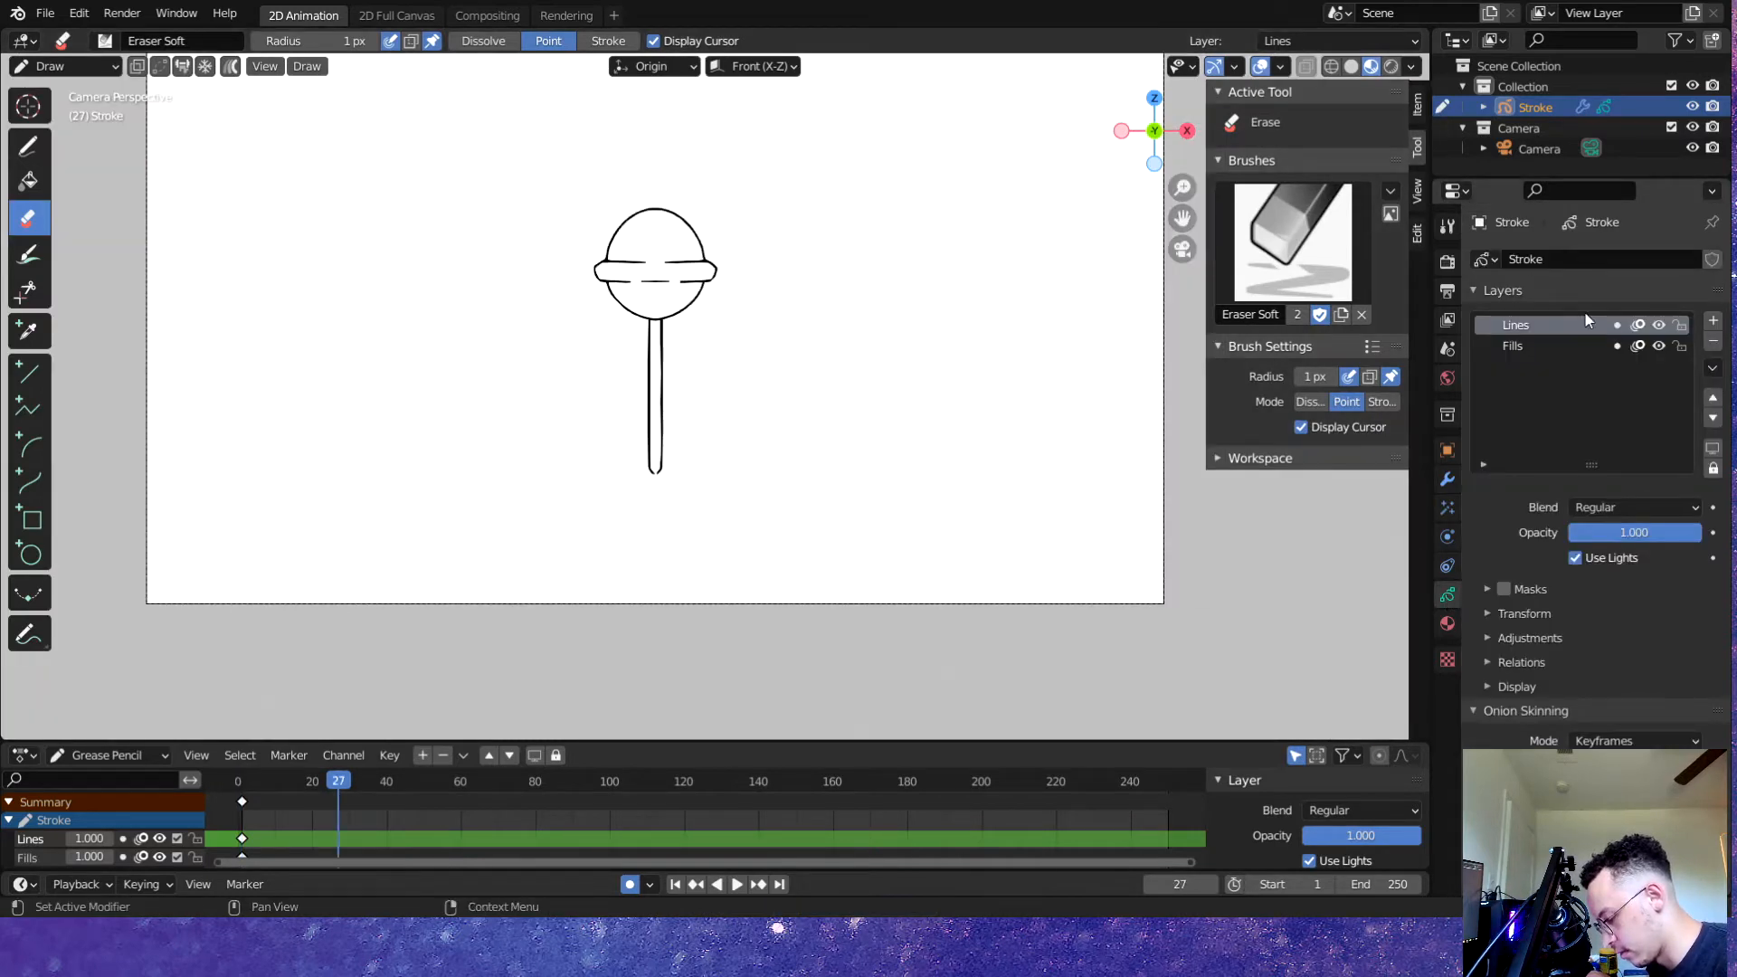
click(1713, 321)
click(1560, 334)
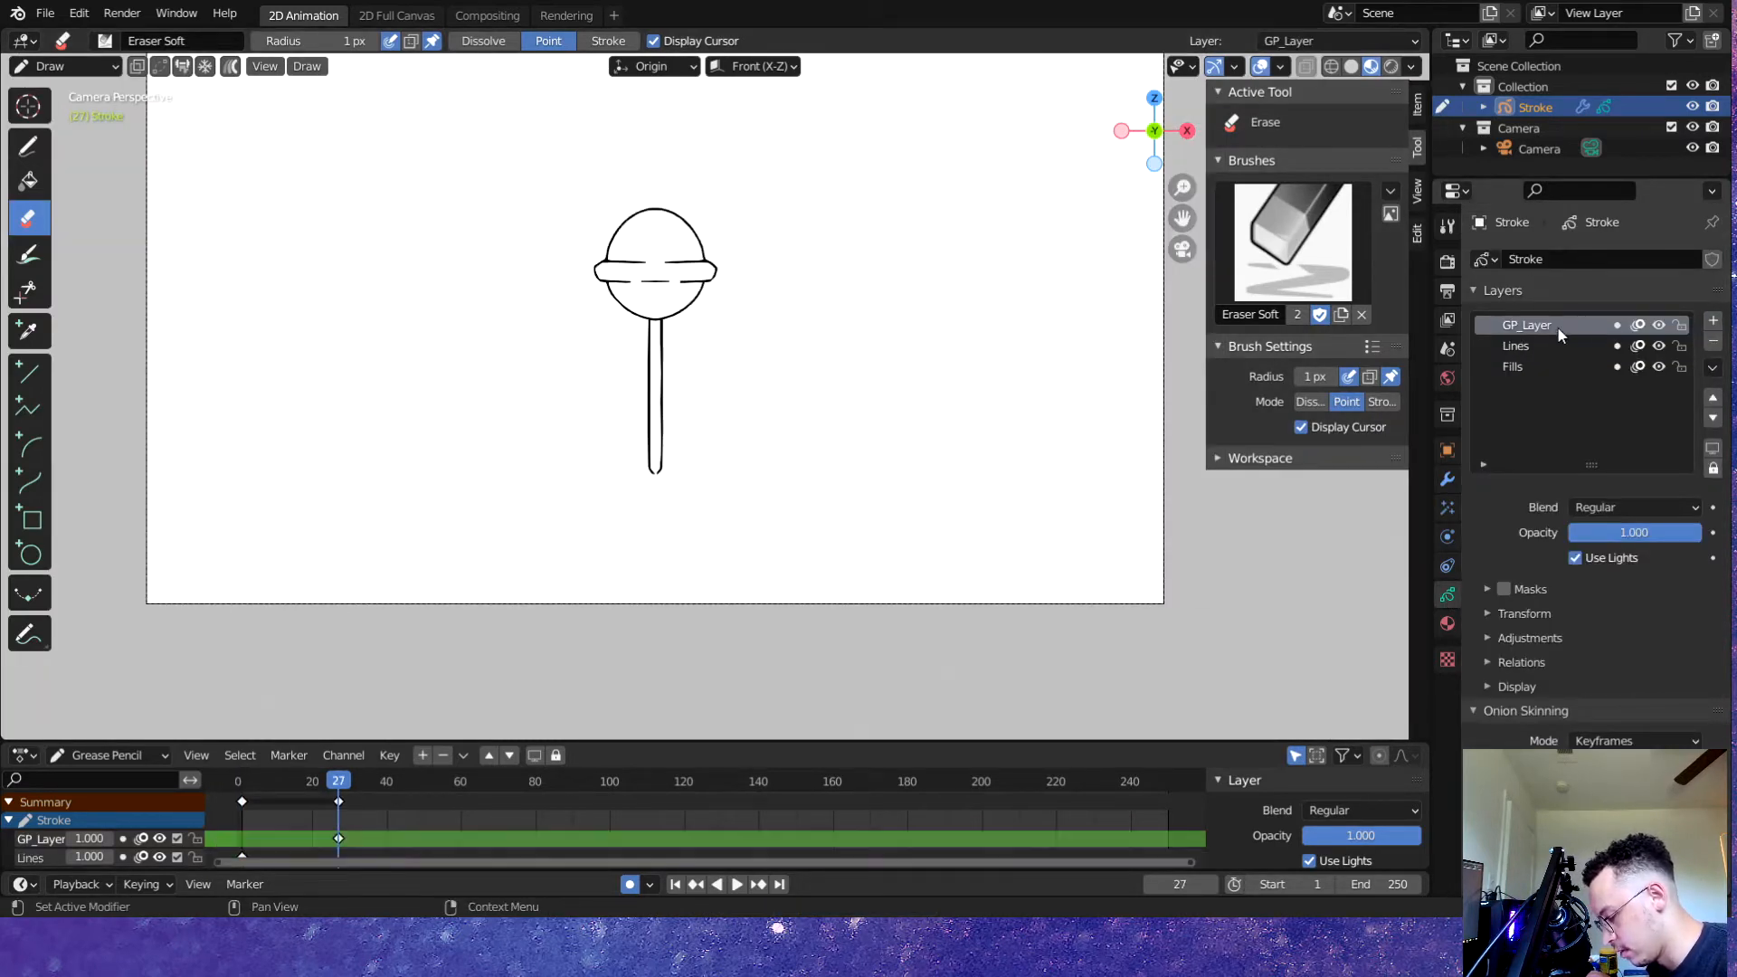
scroll(715, 394, up, 4)
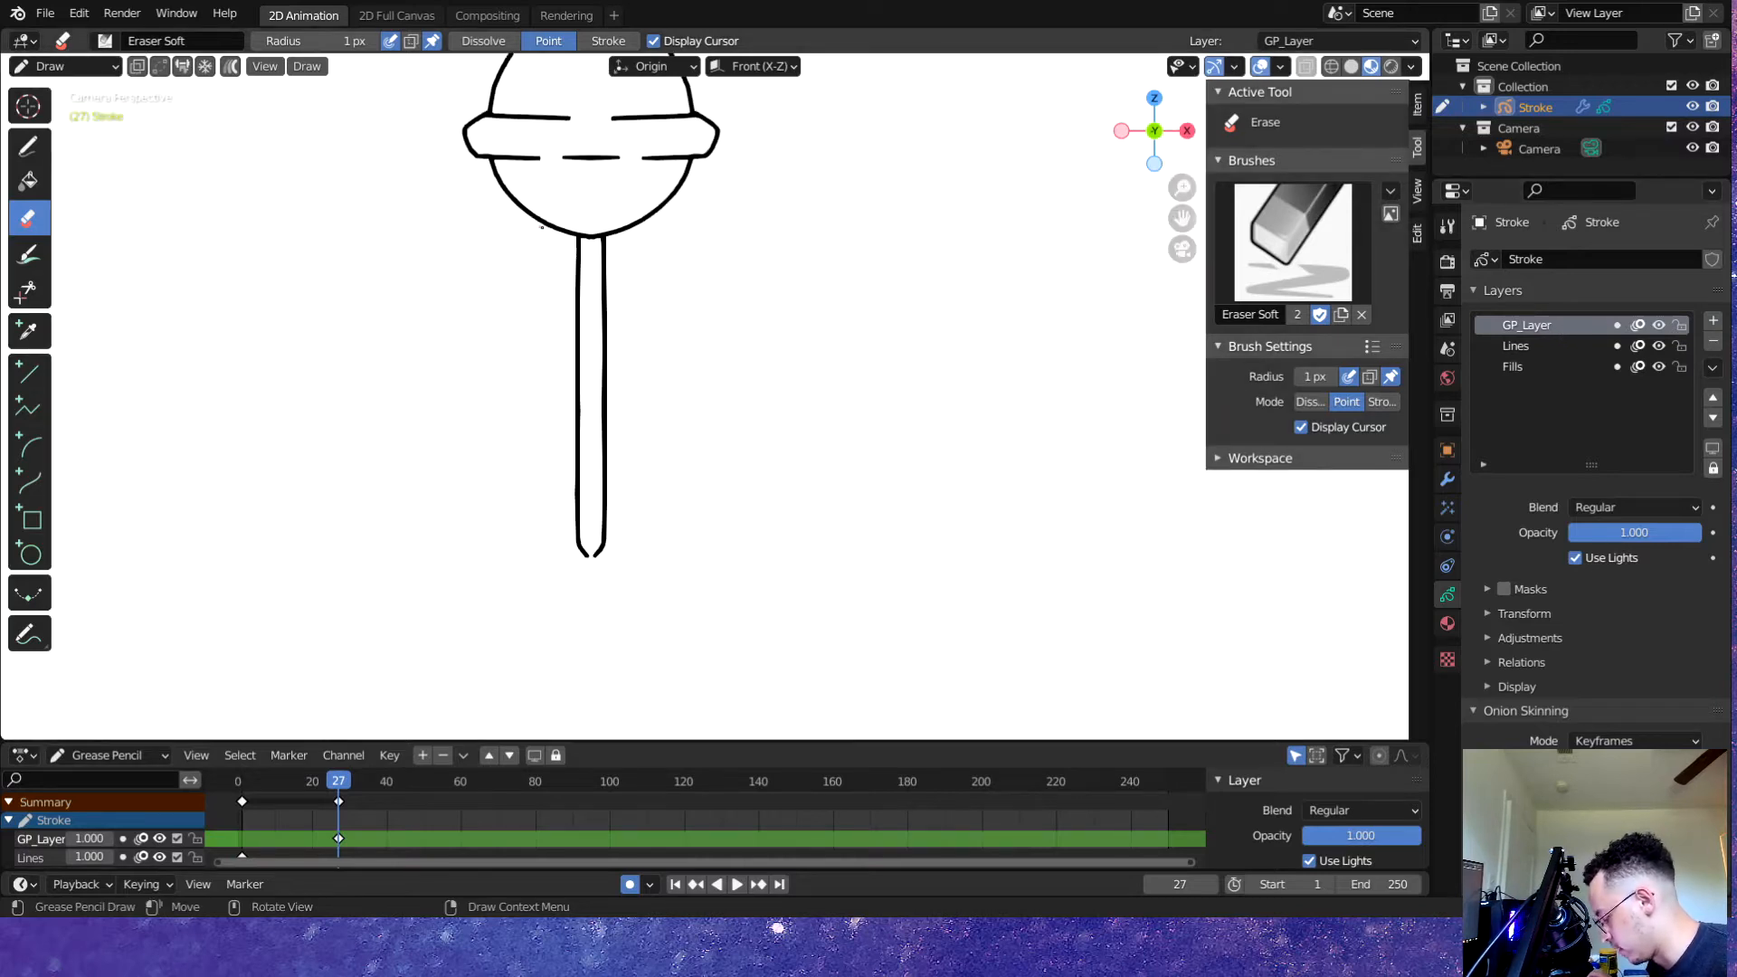
shift+middle_drag(563, 228, 635, 438)
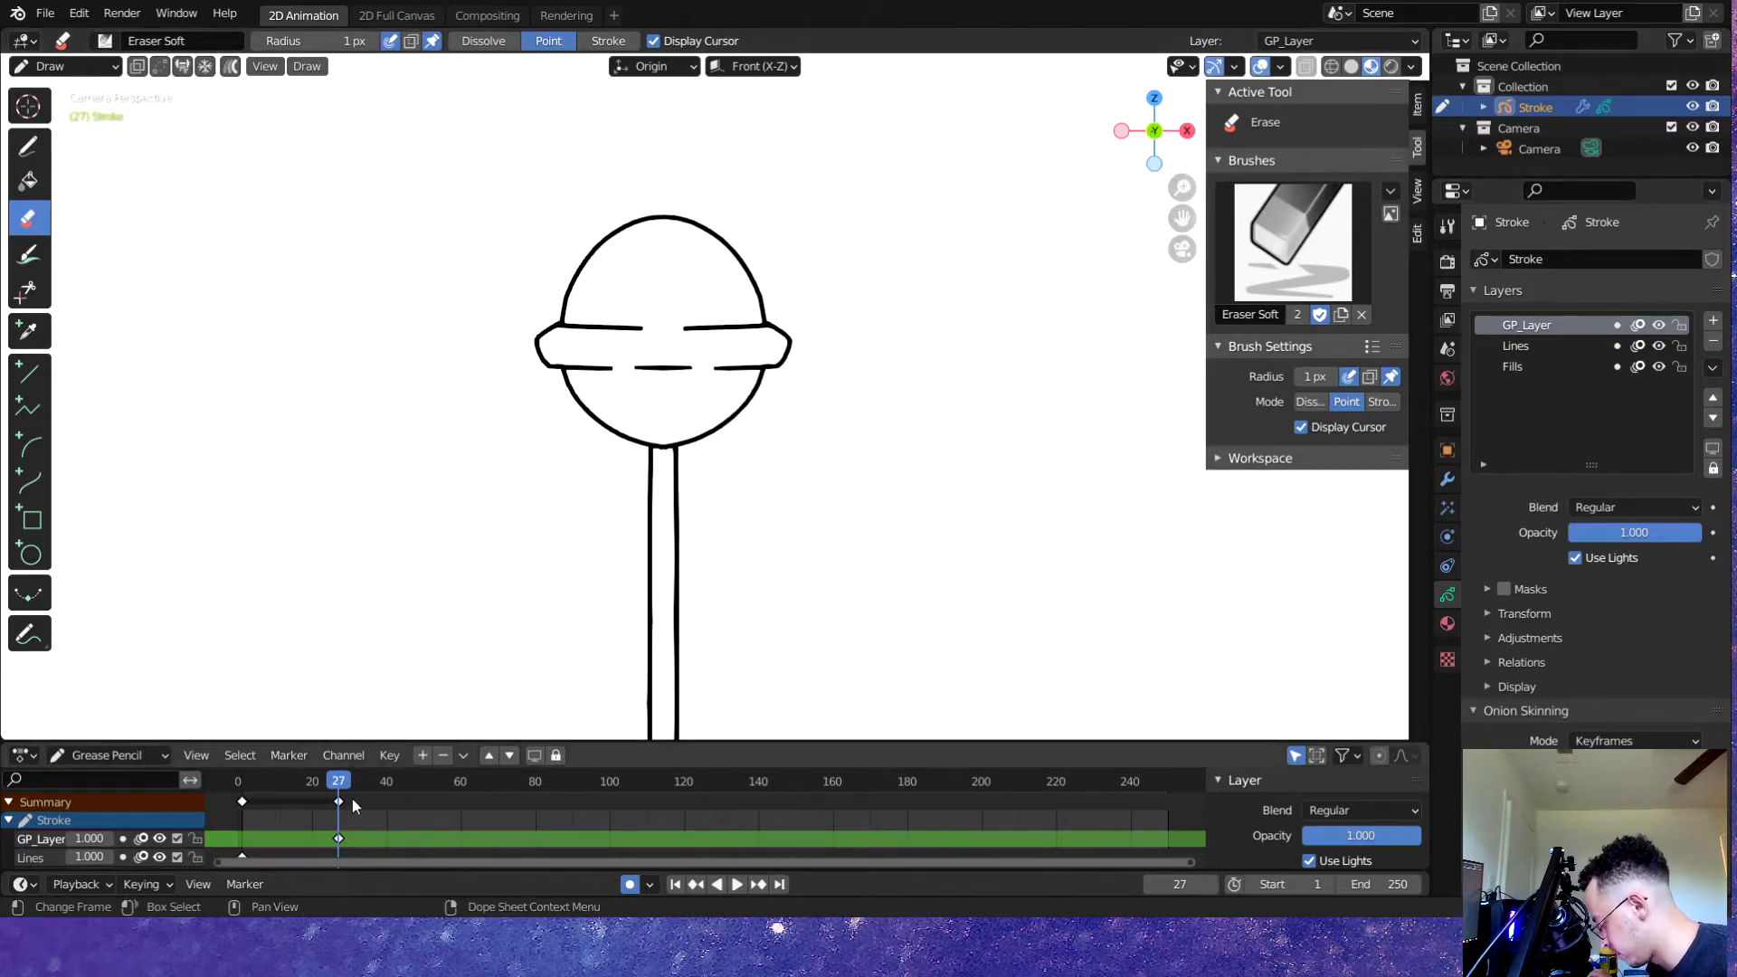
- Move the playhead to frame 6 and save the file
key(space)
mouse_move(335, 775)
mouse_down()
mouse_move(234, 777)
mouse_move(335, 776)
mouse_move(234, 777)
mouse_move(261, 771)
mouse_up()
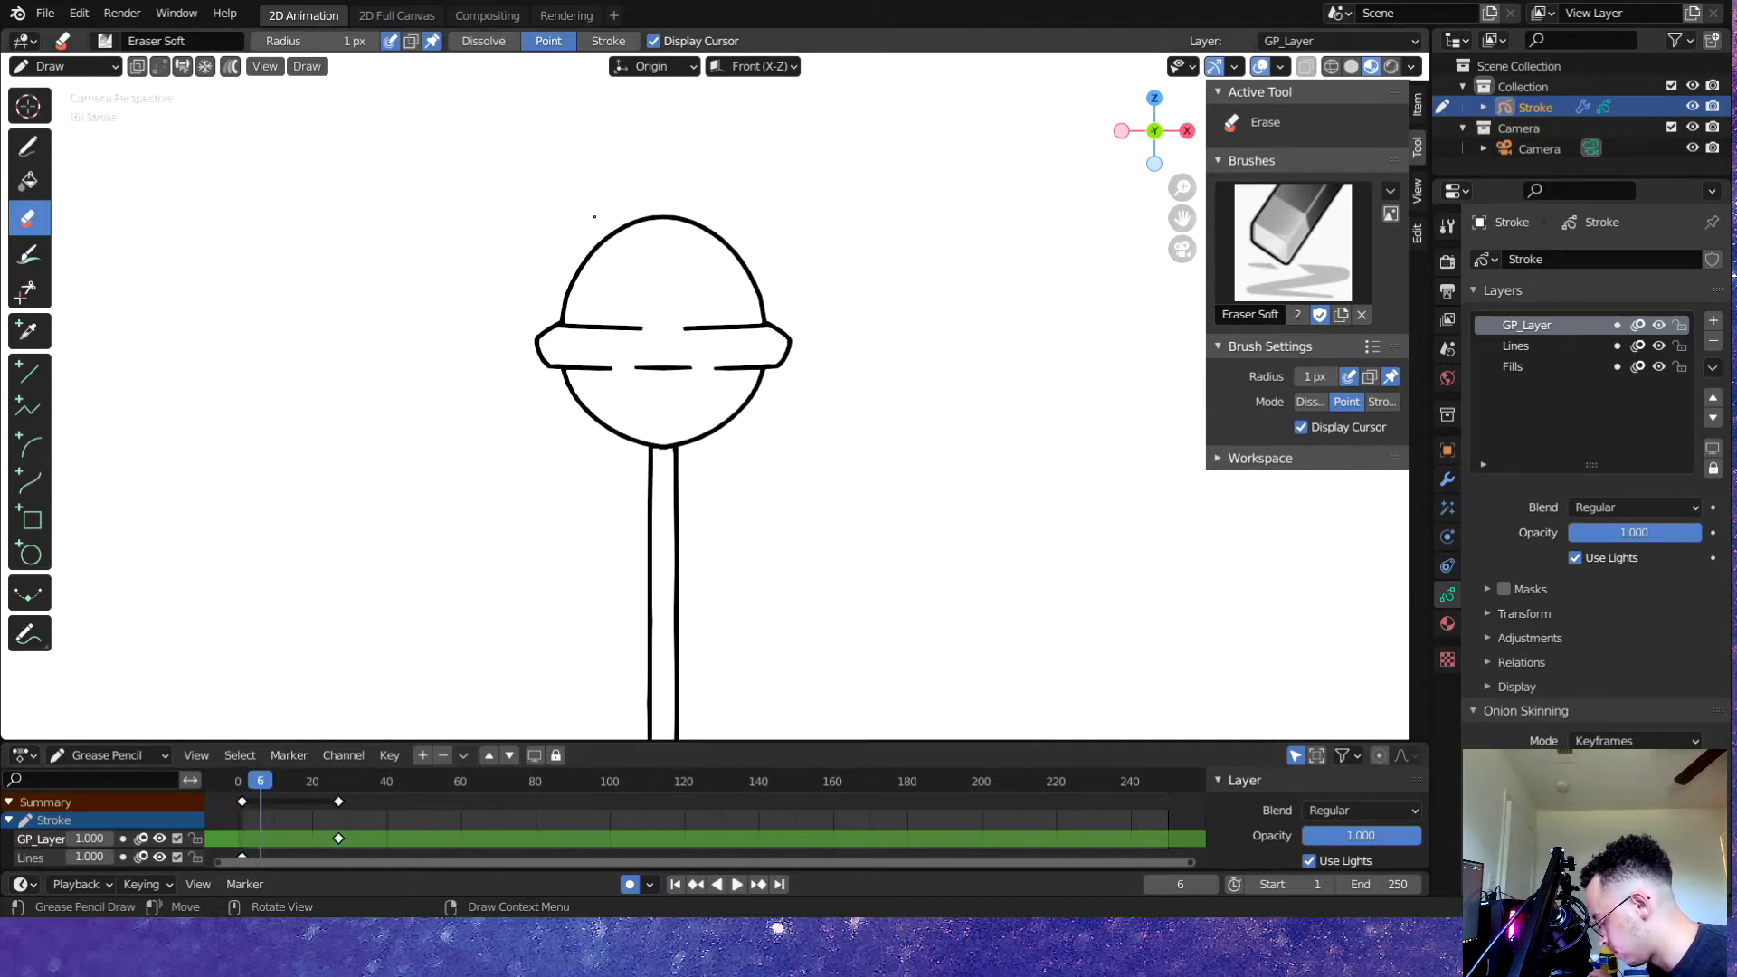
scroll(631, 237, up, 3)
key(ctrl+s)
scroll(519, 202, up, 2)
shift+middle_drag(321, 384, 477, 507)
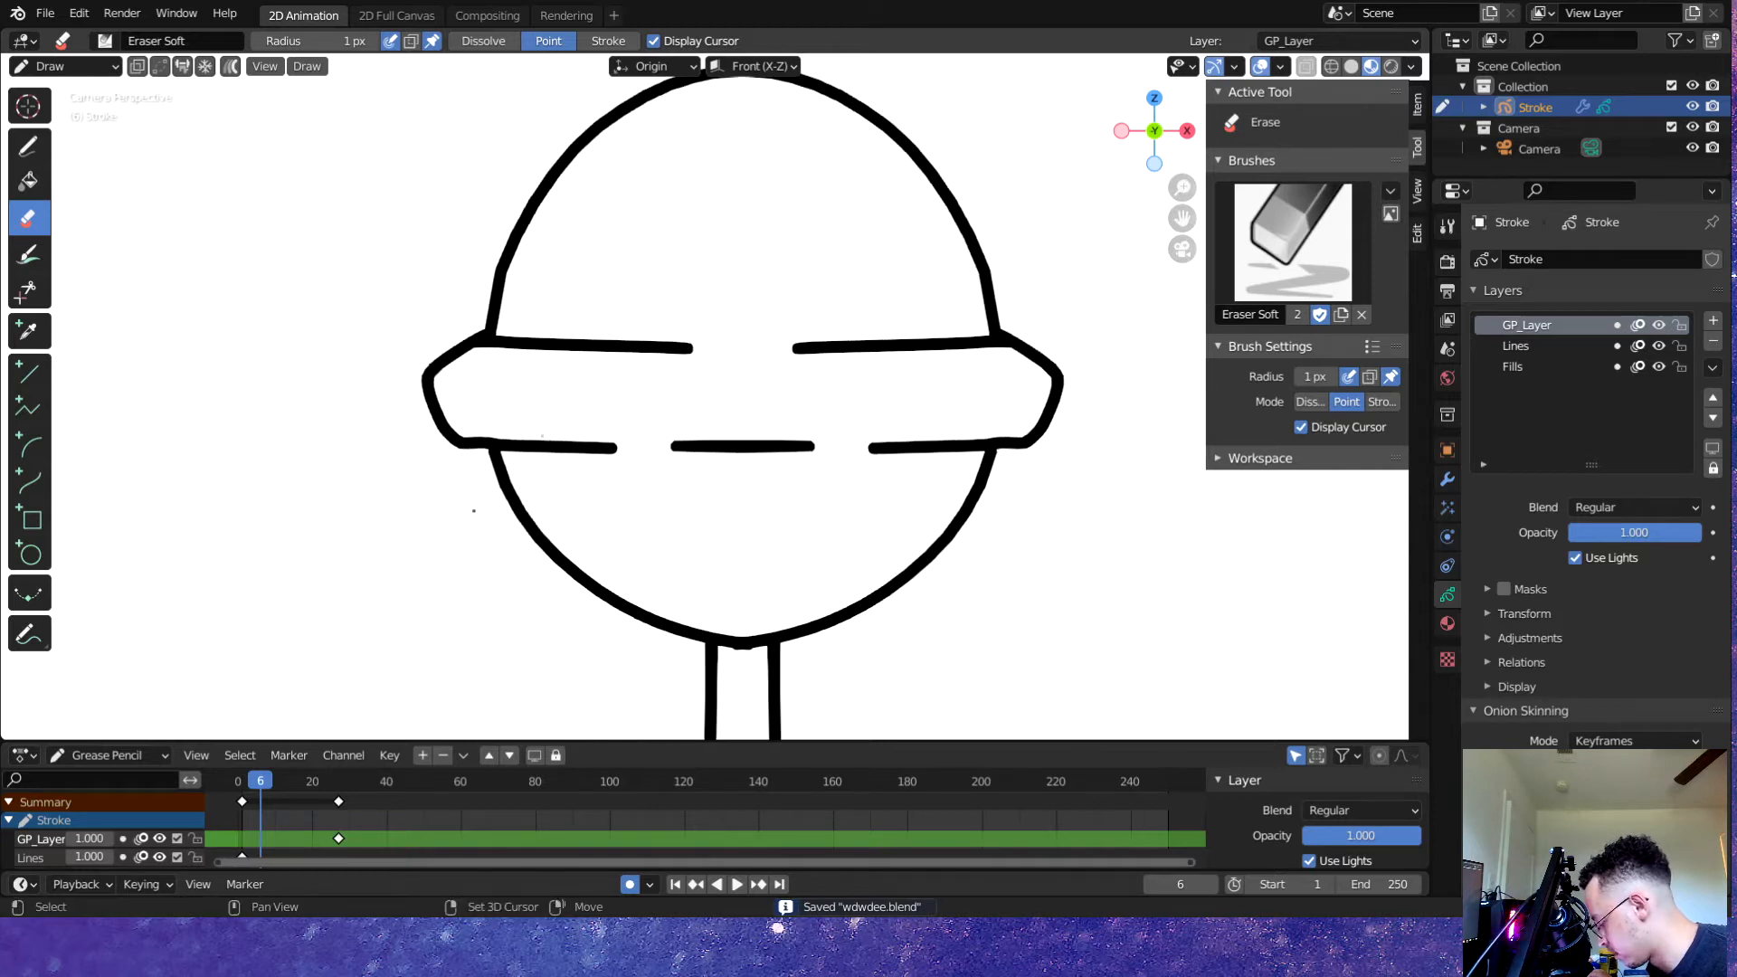
scroll(528, 219, up, 2)
shift+middle_drag(531, 213, 481, 351)
mouse_move(260, 792)
mouse_down()
mouse_move(226, 833)
mouse_move(263, 789)
mouse_up()
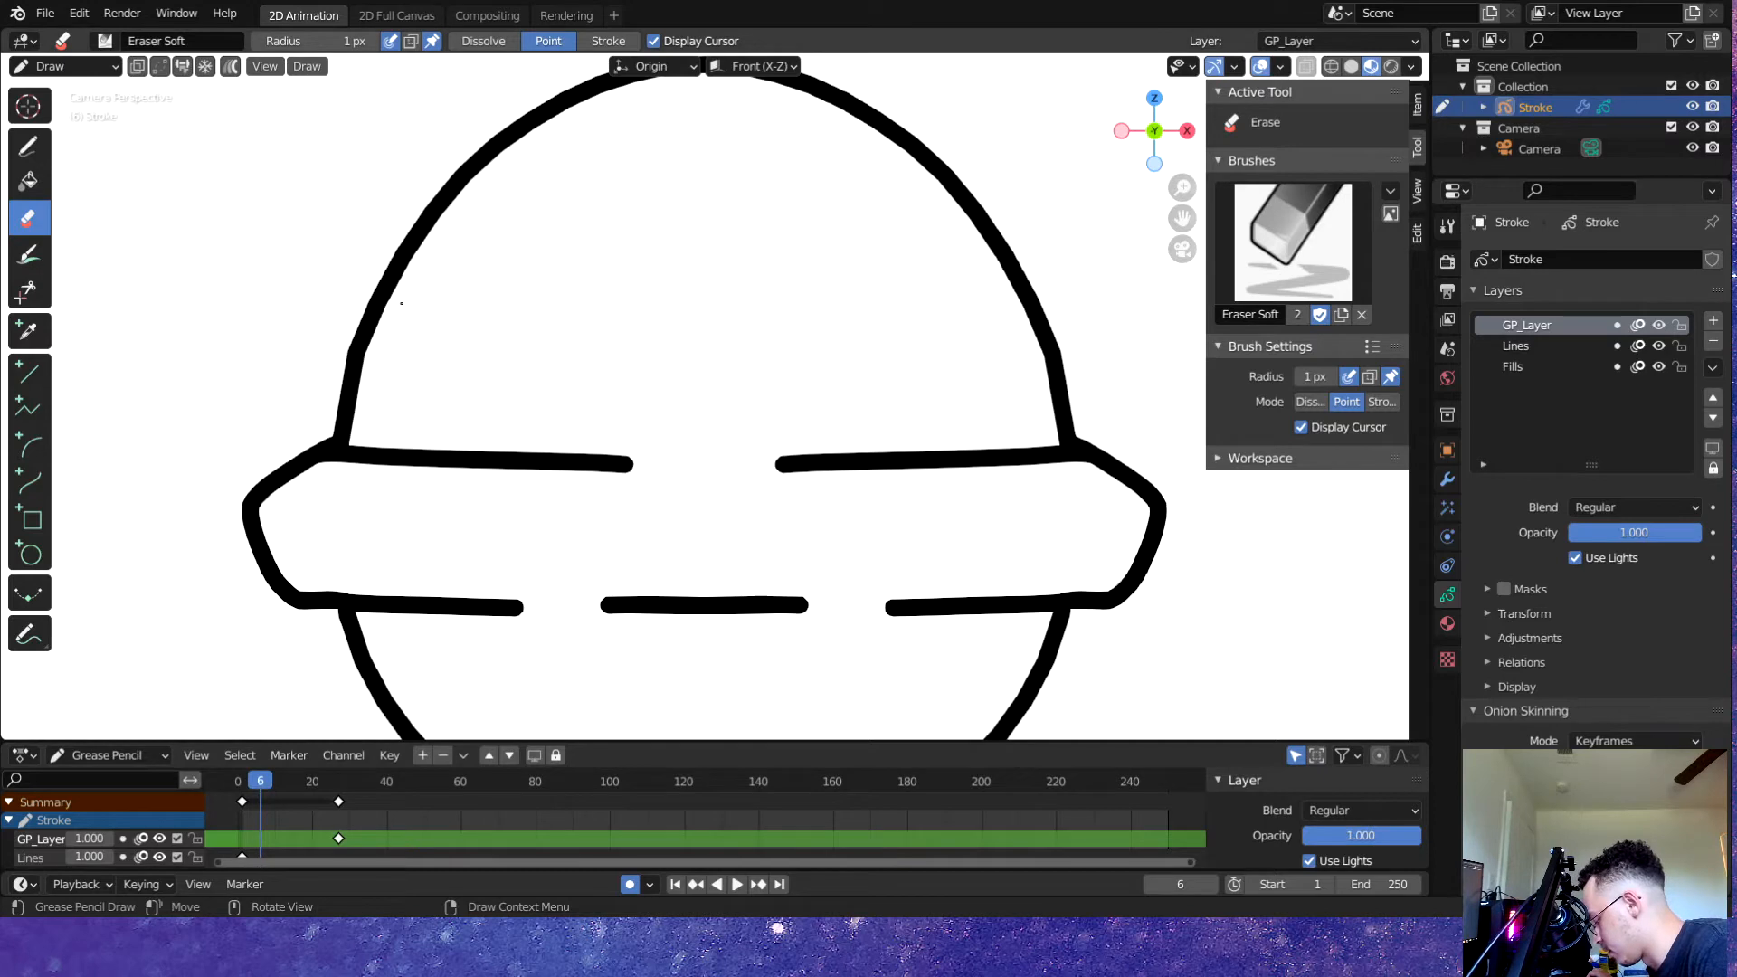
- Switch to the Draw tool, set the pencil's Stabilize Stroke radius to 31 px, and save the file
key(d)
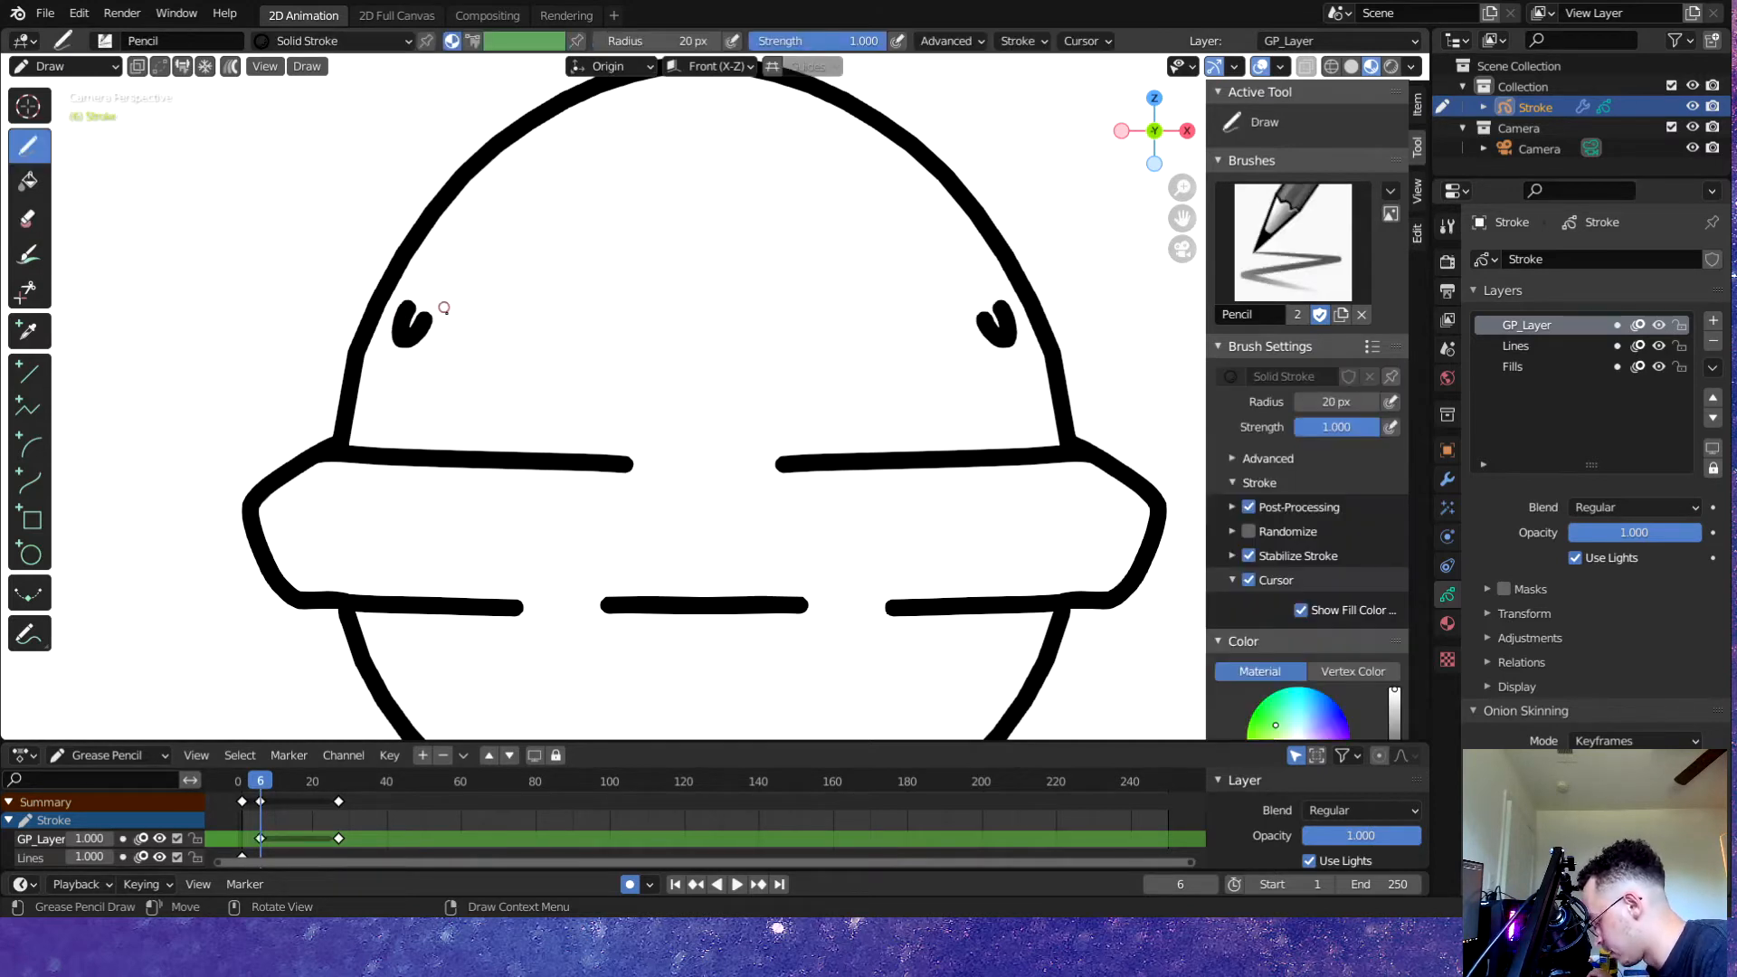
click(1040, 42)
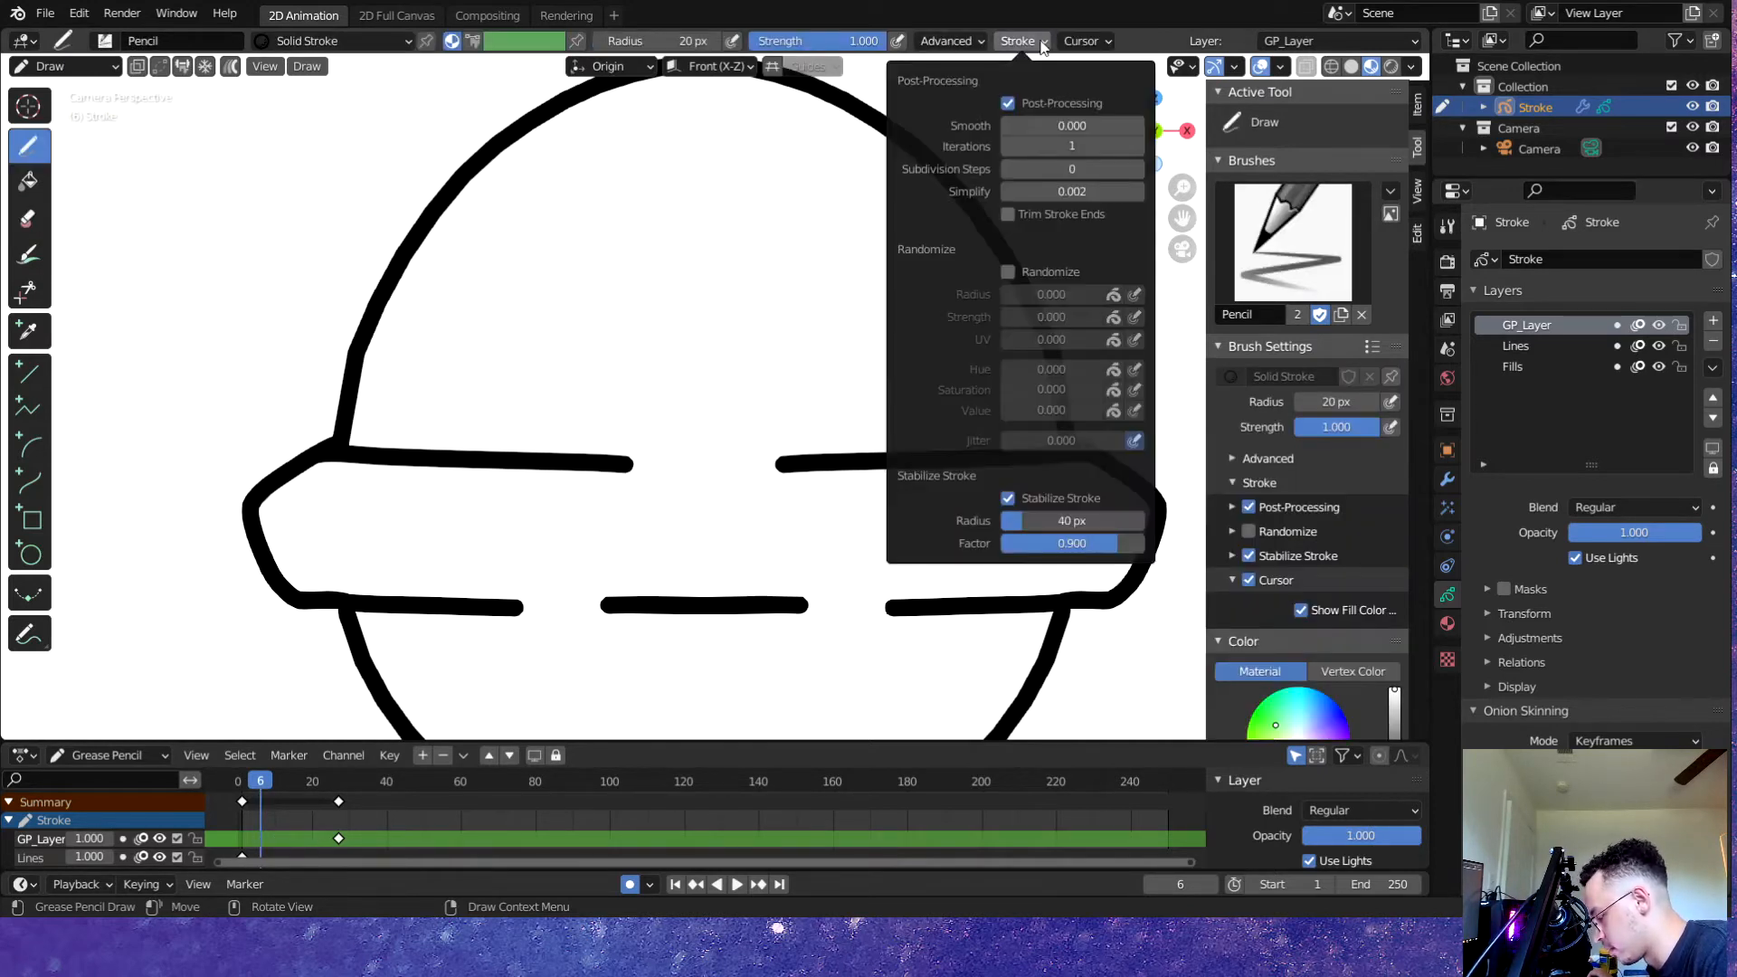
drag(1042, 525, 999, 535)
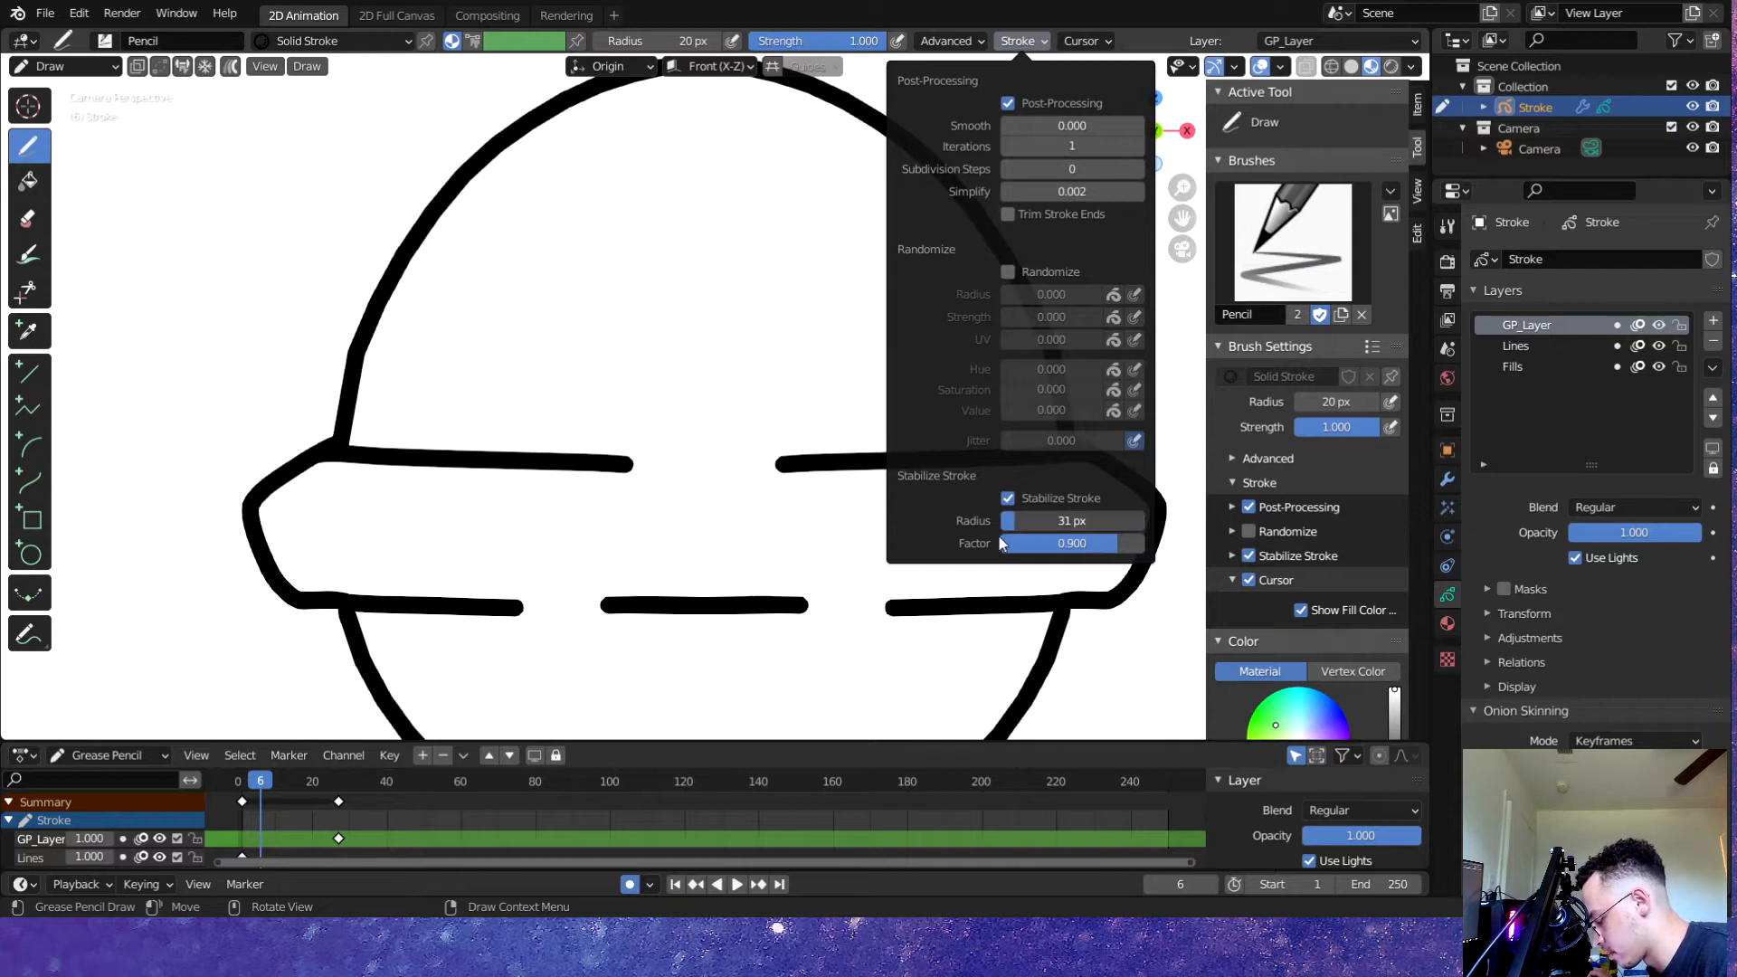
key(ctrl+s)
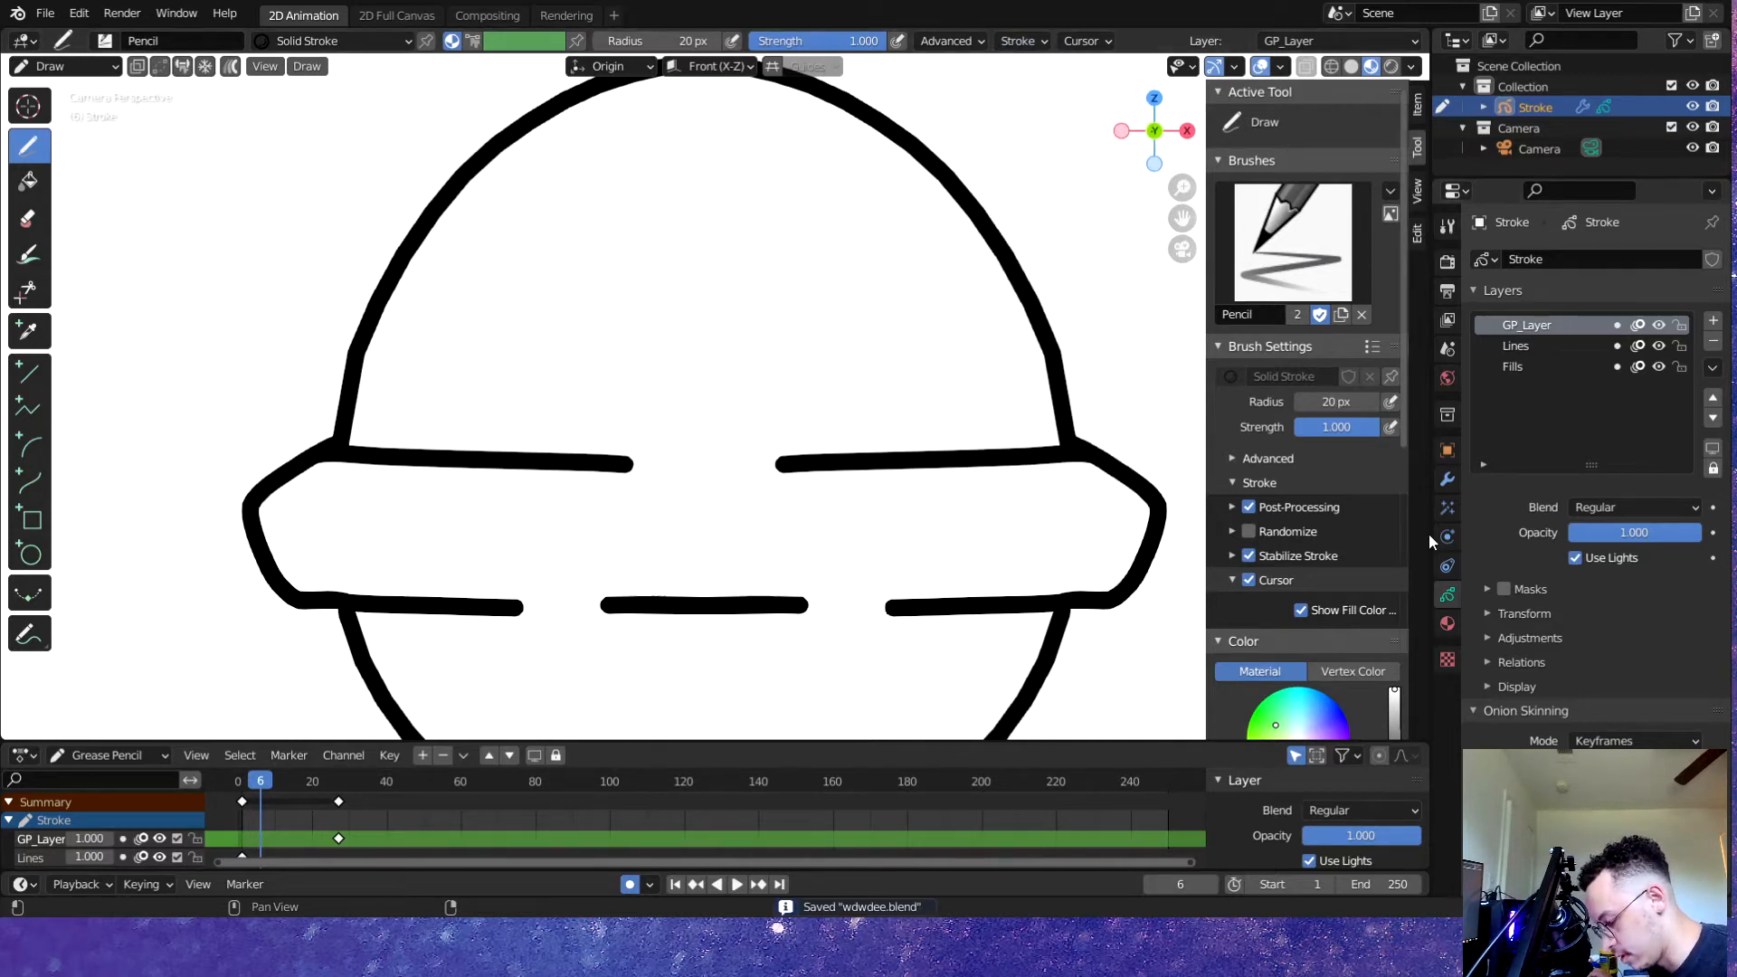
- Try to apply the Mirror modifier while still in Draw mode
click(1448, 479)
click(1597, 260)
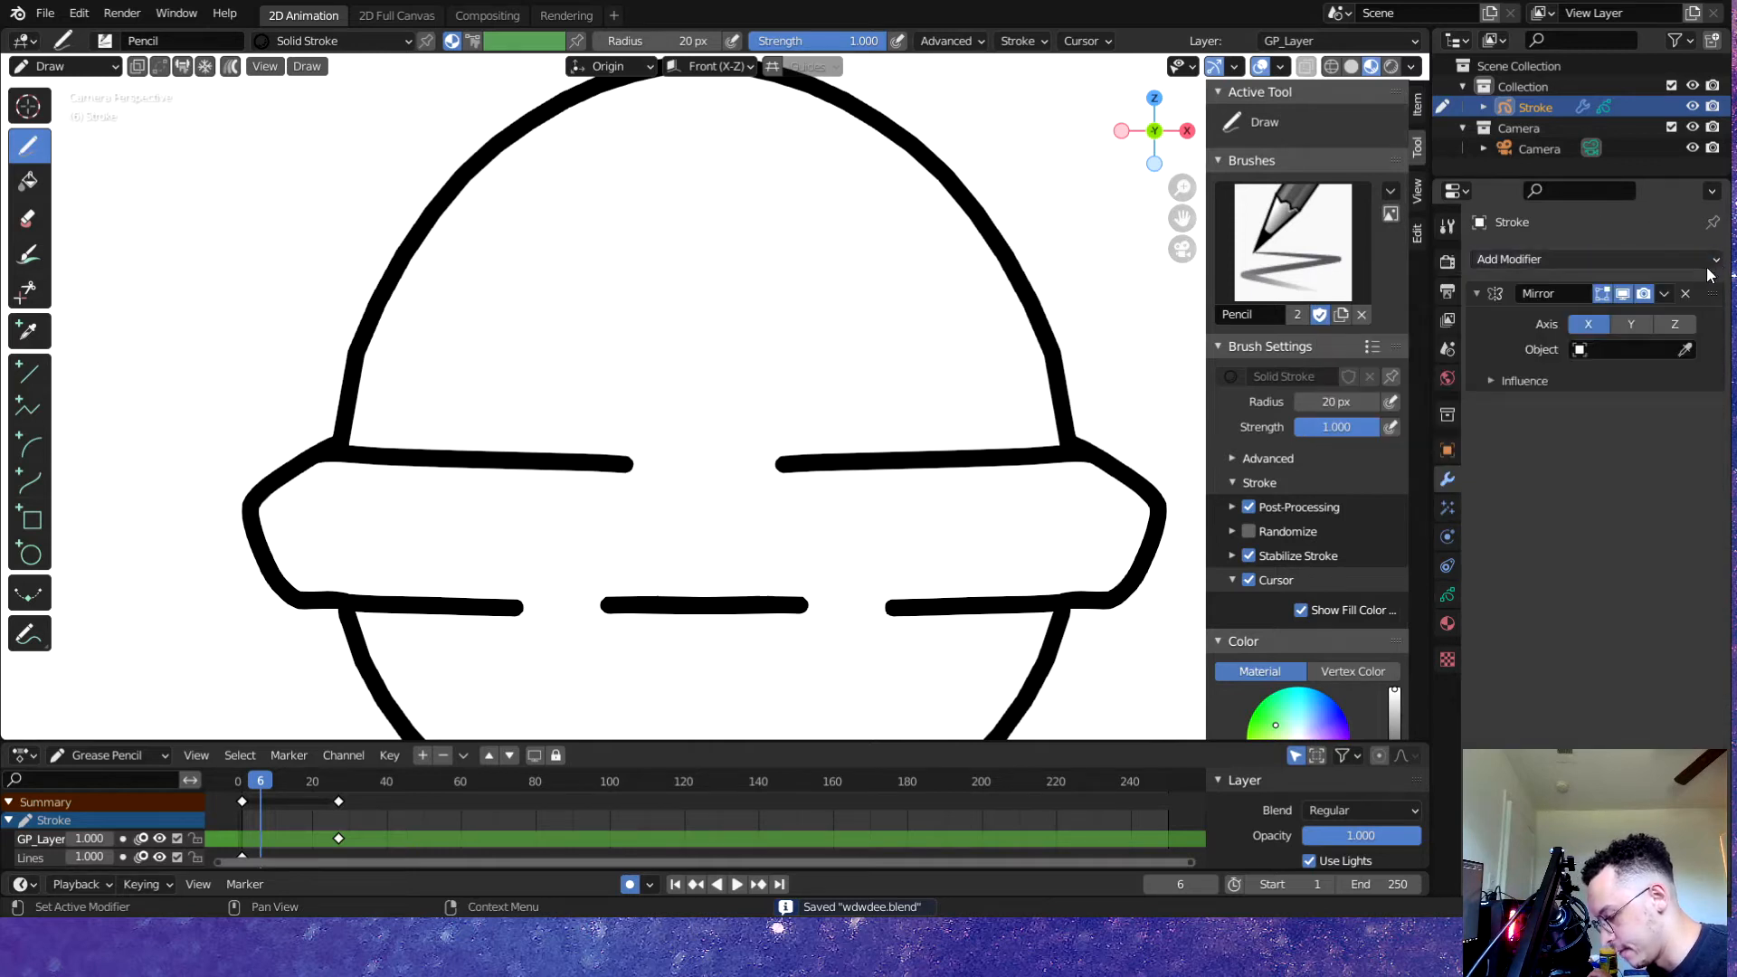
click(1662, 296)
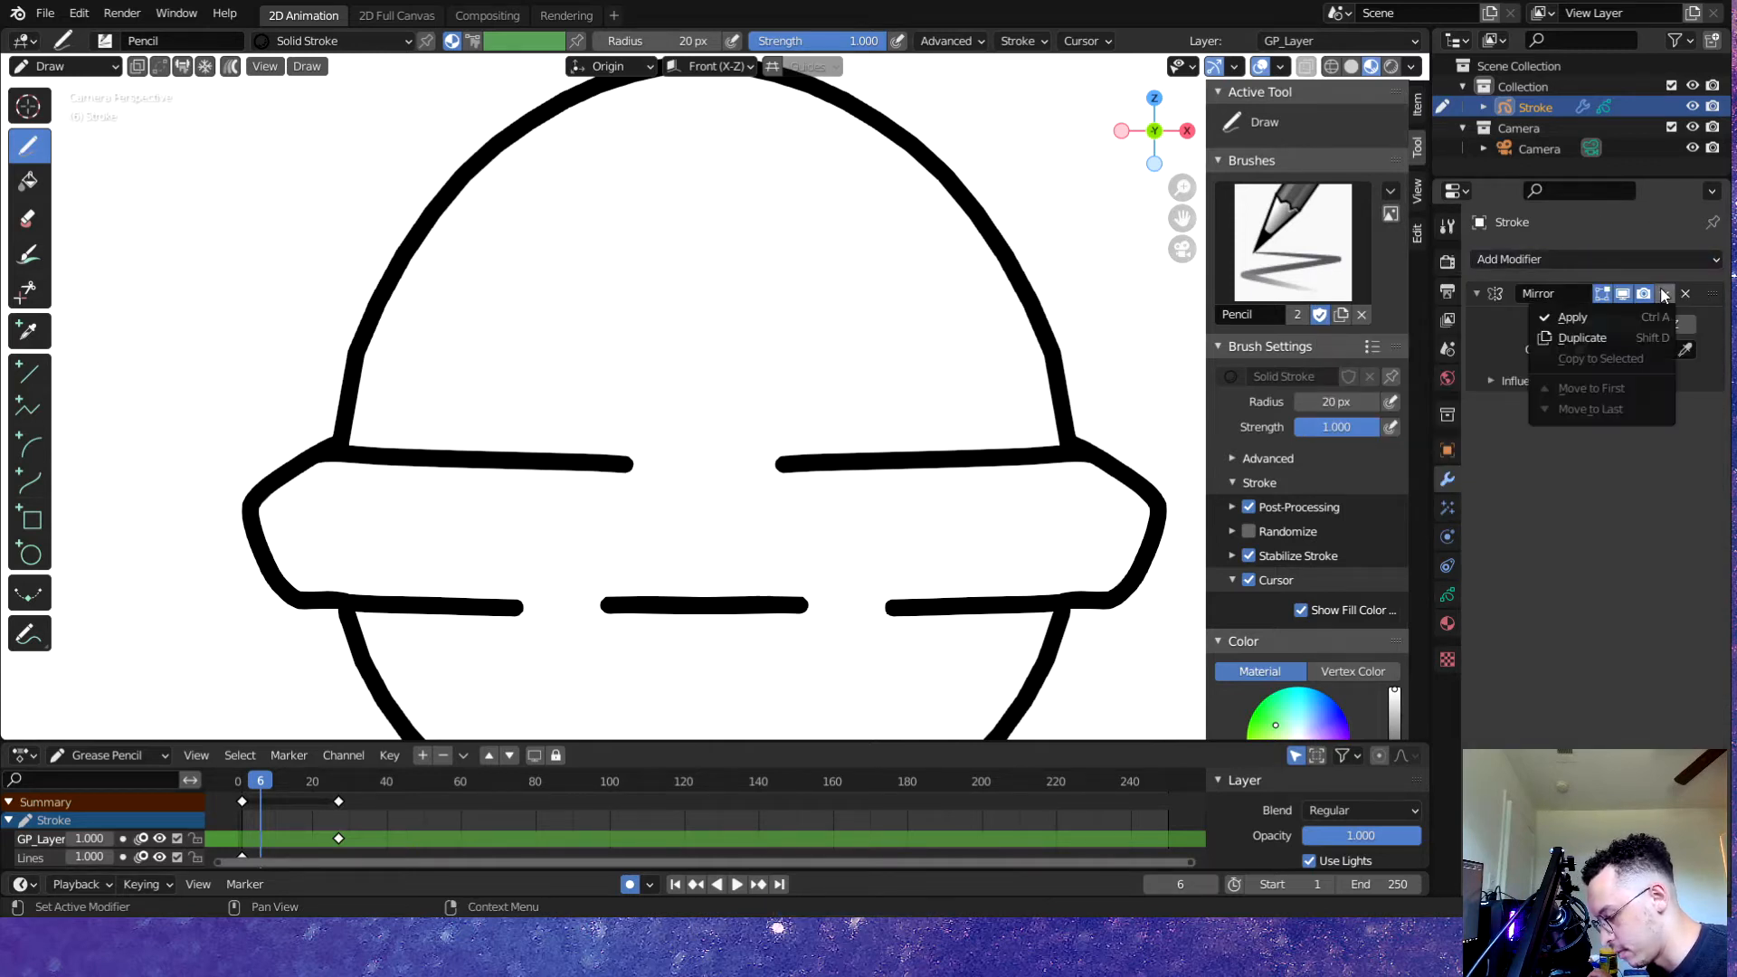
click(1607, 319)
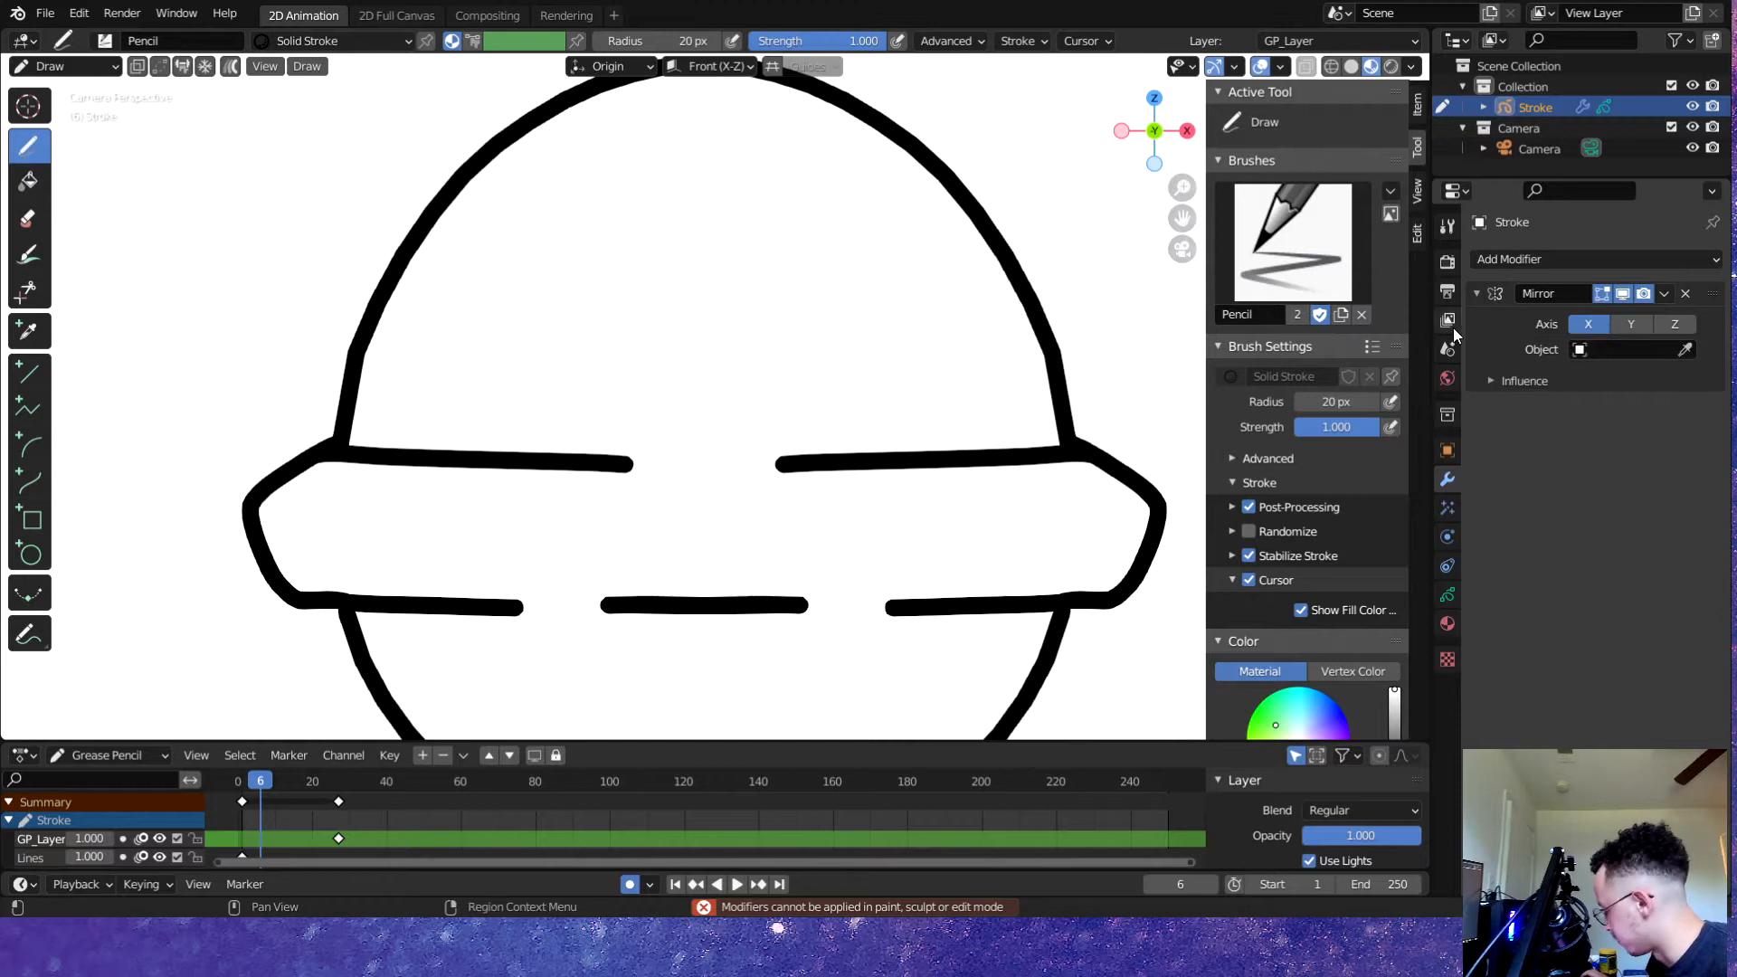
- Switch to Object Mode, save the file, and apply the Mirror modifier to the Stroke object
key(Tab)
key(Tab)
key(ctrl+s)
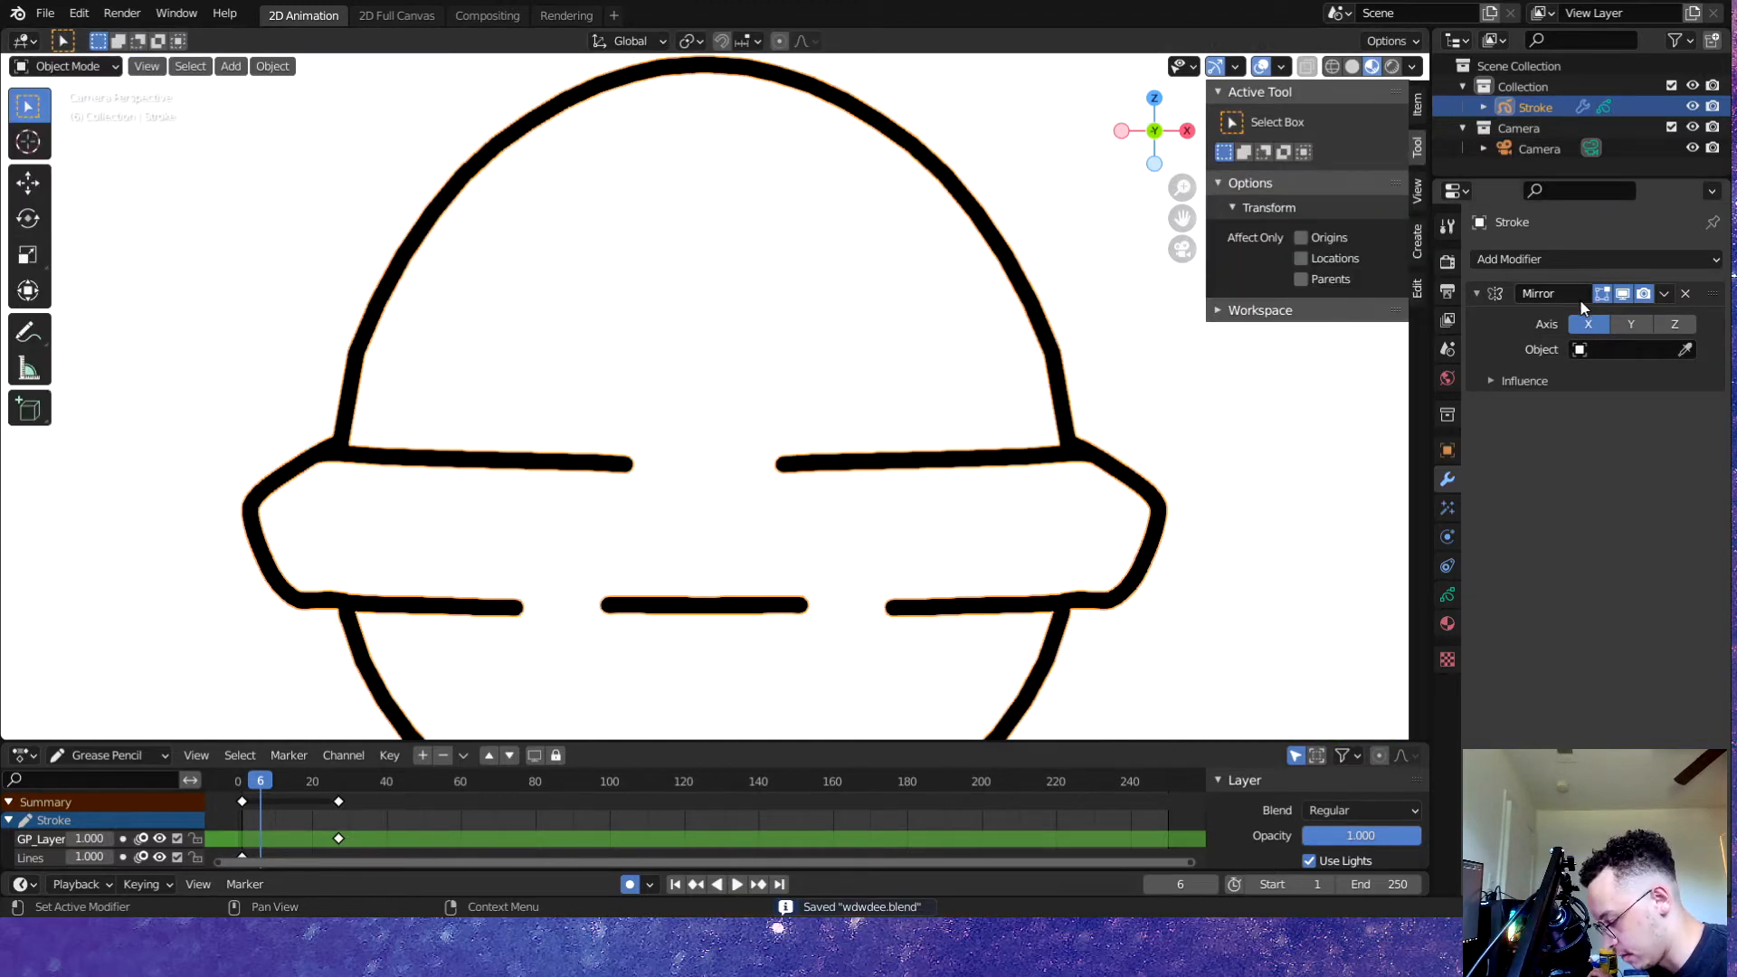
right_click(1584, 308)
click(1586, 330)
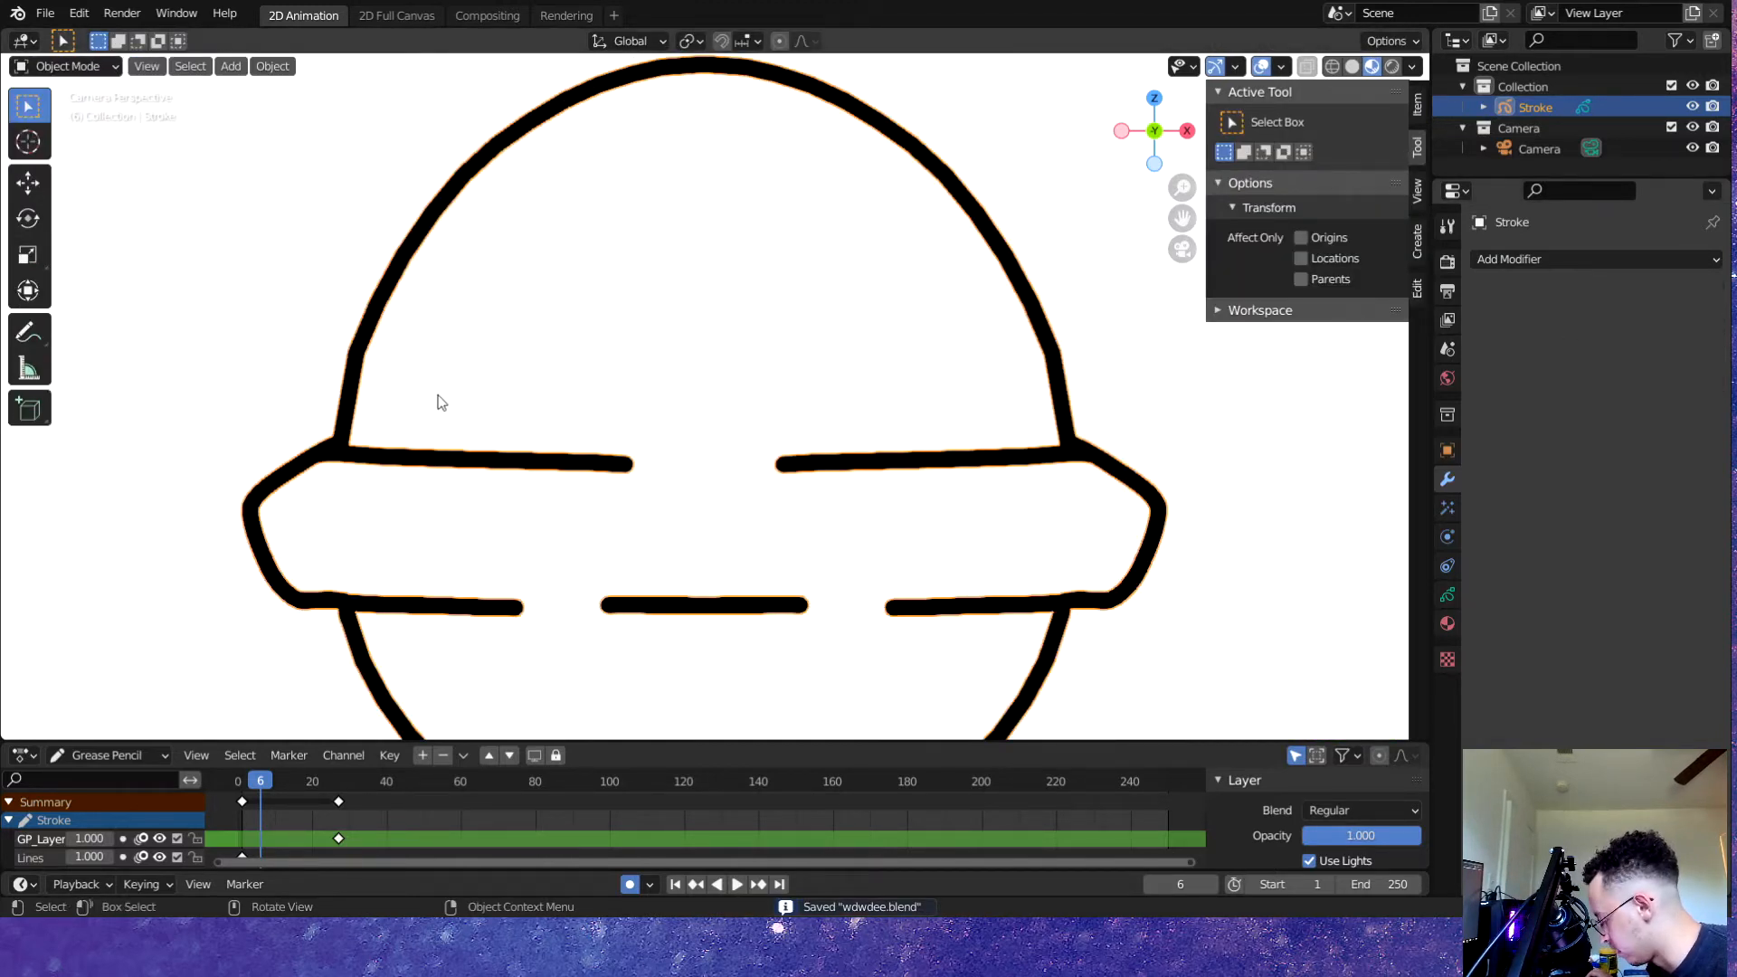
- Show the Grease Pencil object's layer list and save the file
scroll(441, 395, down, 4)
key(Tab)
scroll(600, 364, up, 2)
drag(261, 779, 261, 779)
click(1448, 595)
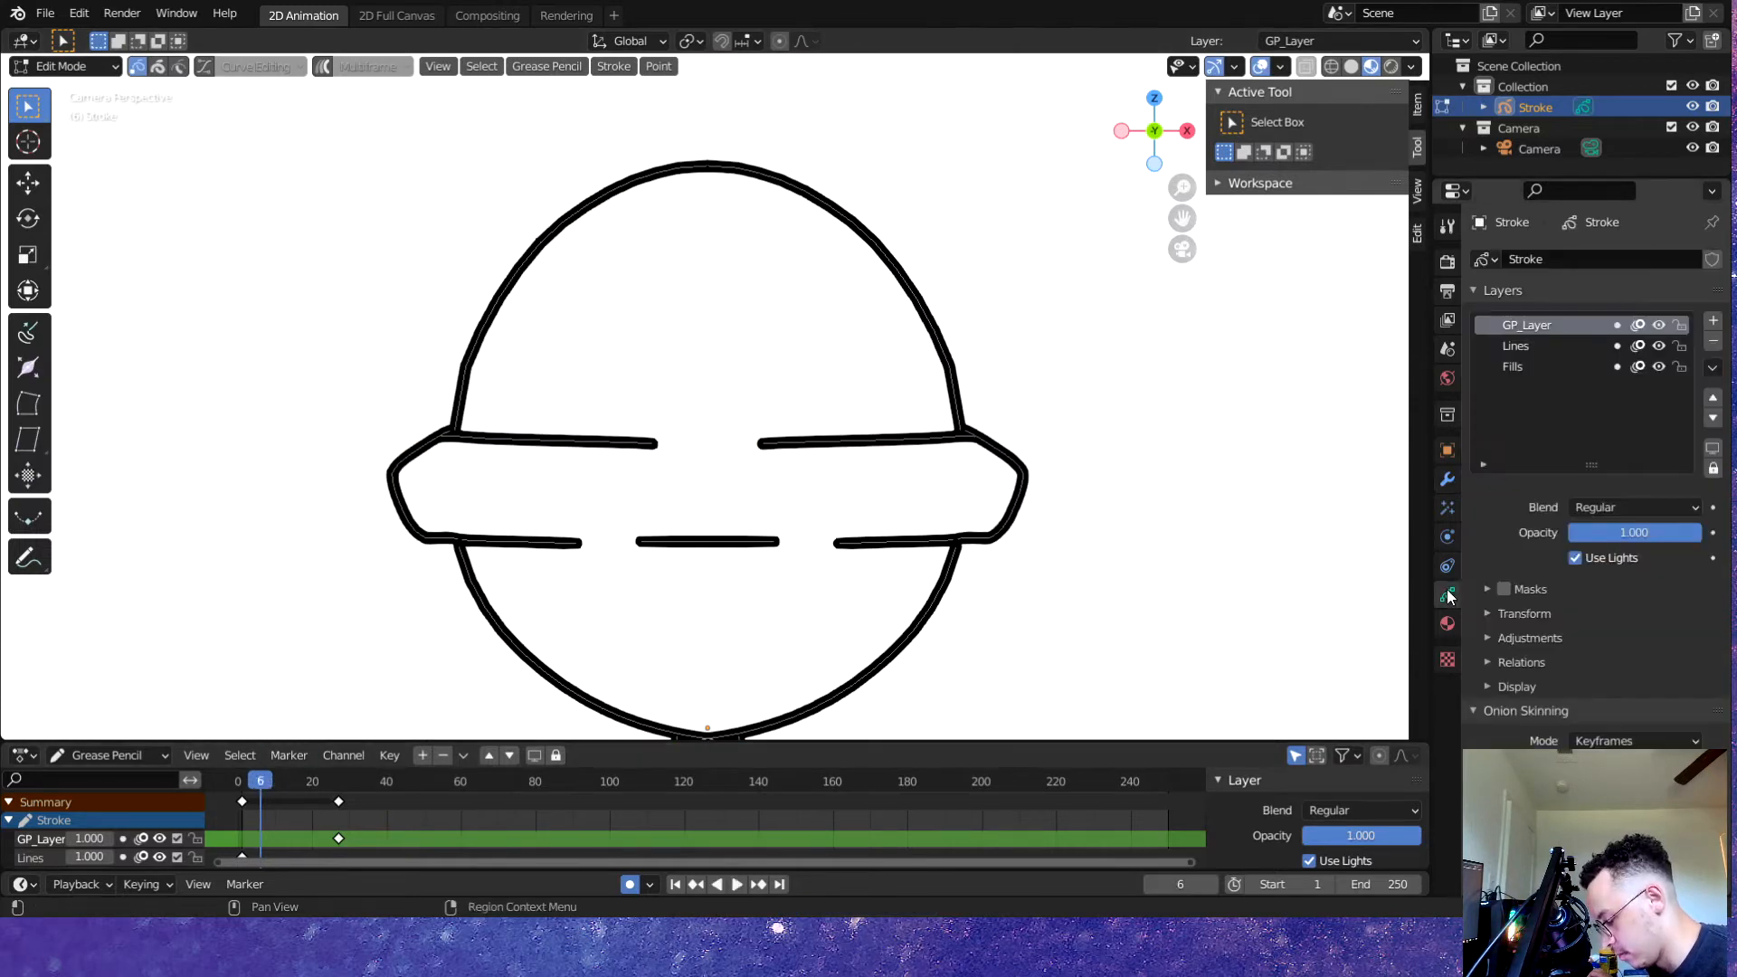
key(ctrl+s)
scroll(520, 384, up, 3)
- In Draw mode, draw a slanted oval on frame 6 of the new layer, just inside the head's upper left outline
click(91, 67)
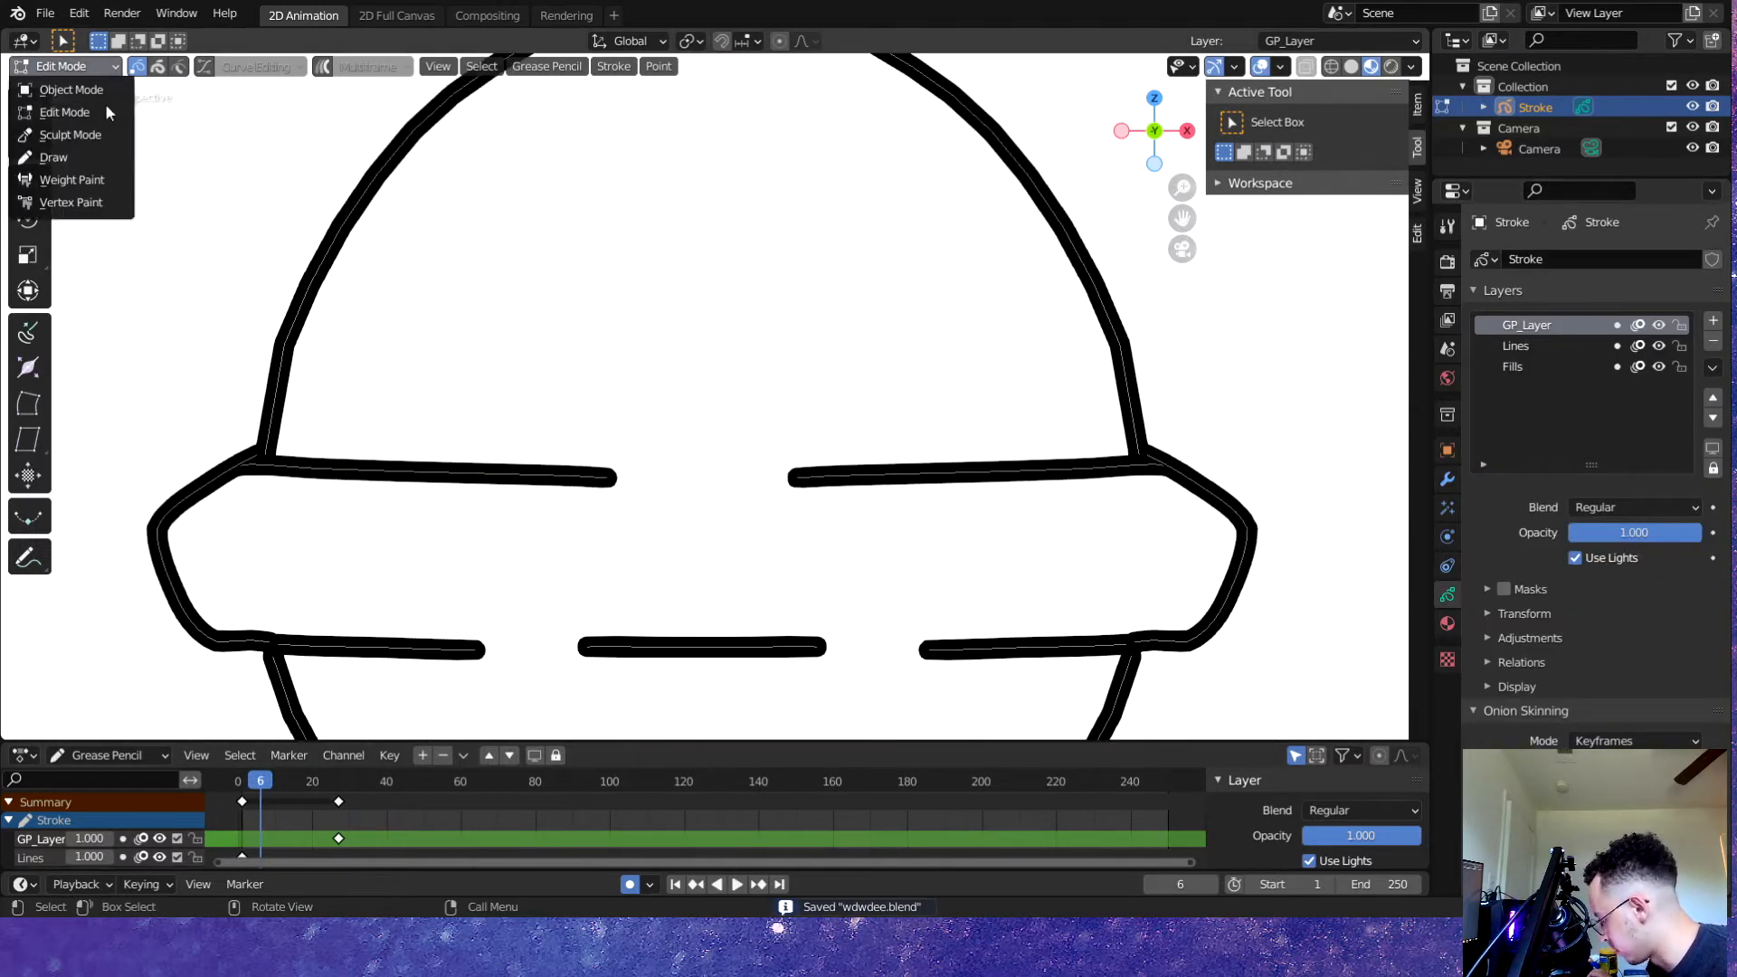
click(88, 154)
mouse_move(378, 259)
mouse_down()
mouse_move(361, 241)
mouse_move(476, 233)
mouse_move(371, 237)
mouse_move(357, 298)
mouse_move(443, 205)
mouse_move(366, 233)
mouse_move(342, 268)
mouse_up()
key(ctrl+z)
- On frame 9, draw a slightly larger slanted oval to the right of the frame 6 oval, and advance to frame 13
click(272, 781)
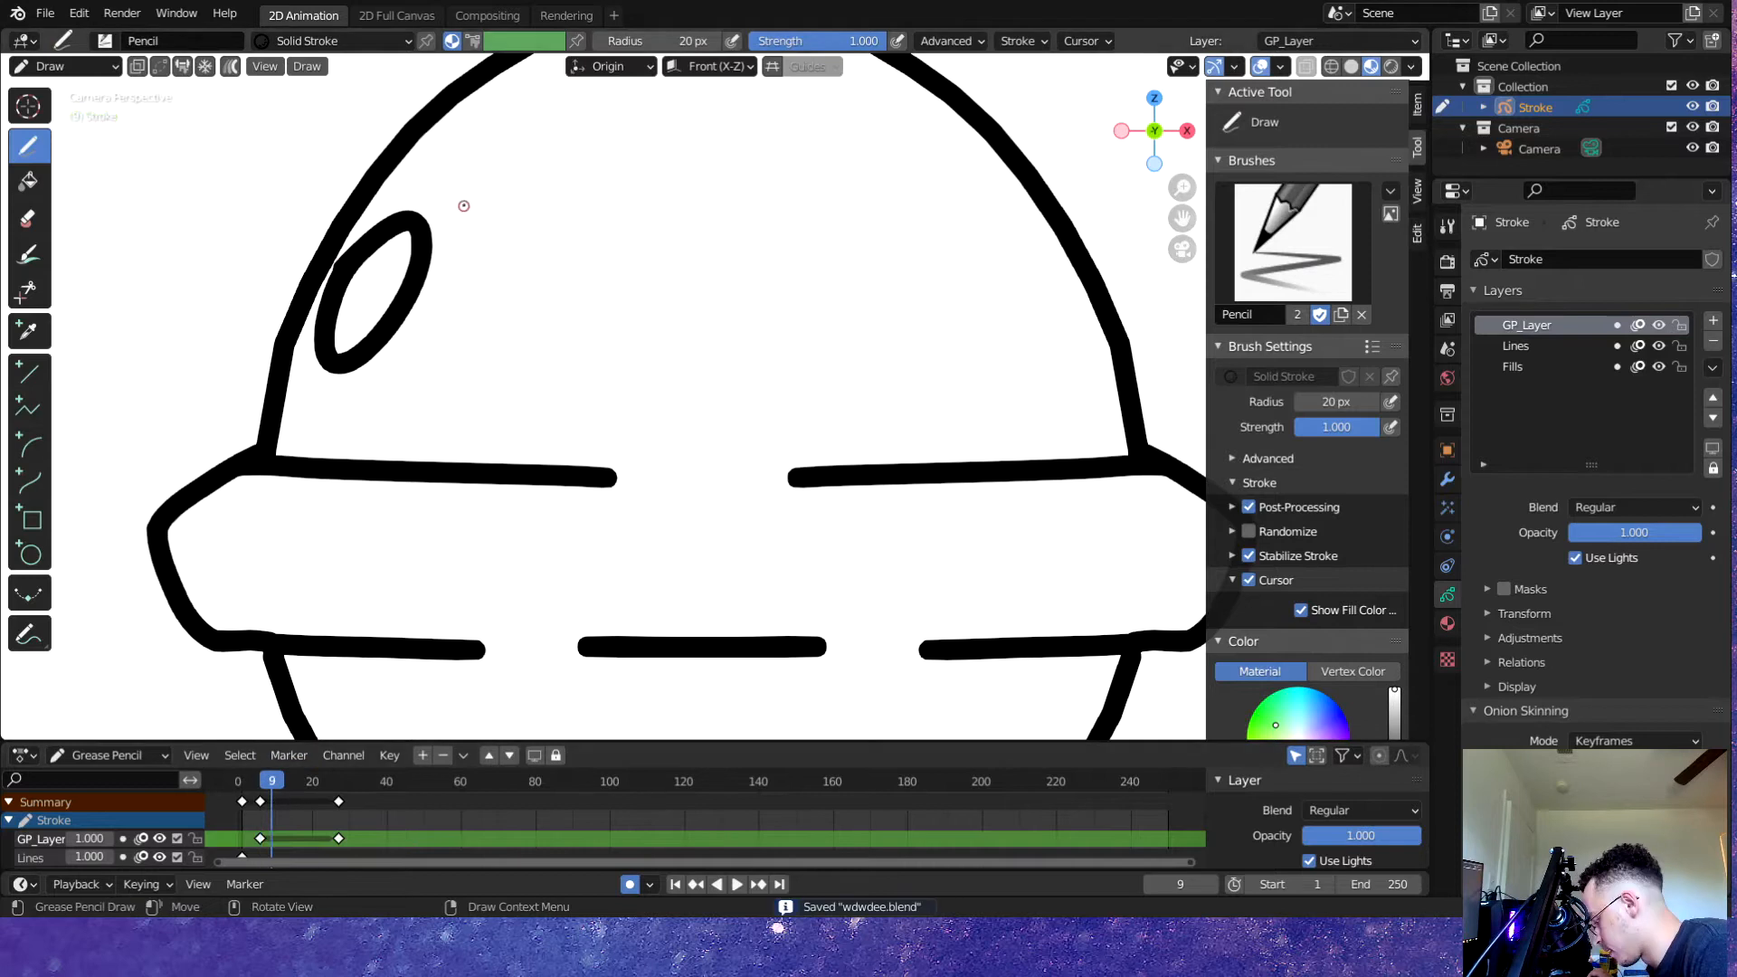
click(458, 209)
key(ctrl+z)
key(ctrl+s)
mouse_move(480, 201)
mouse_down()
mouse_move(453, 220)
mouse_move(550, 291)
mouse_move(482, 194)
mouse_up()
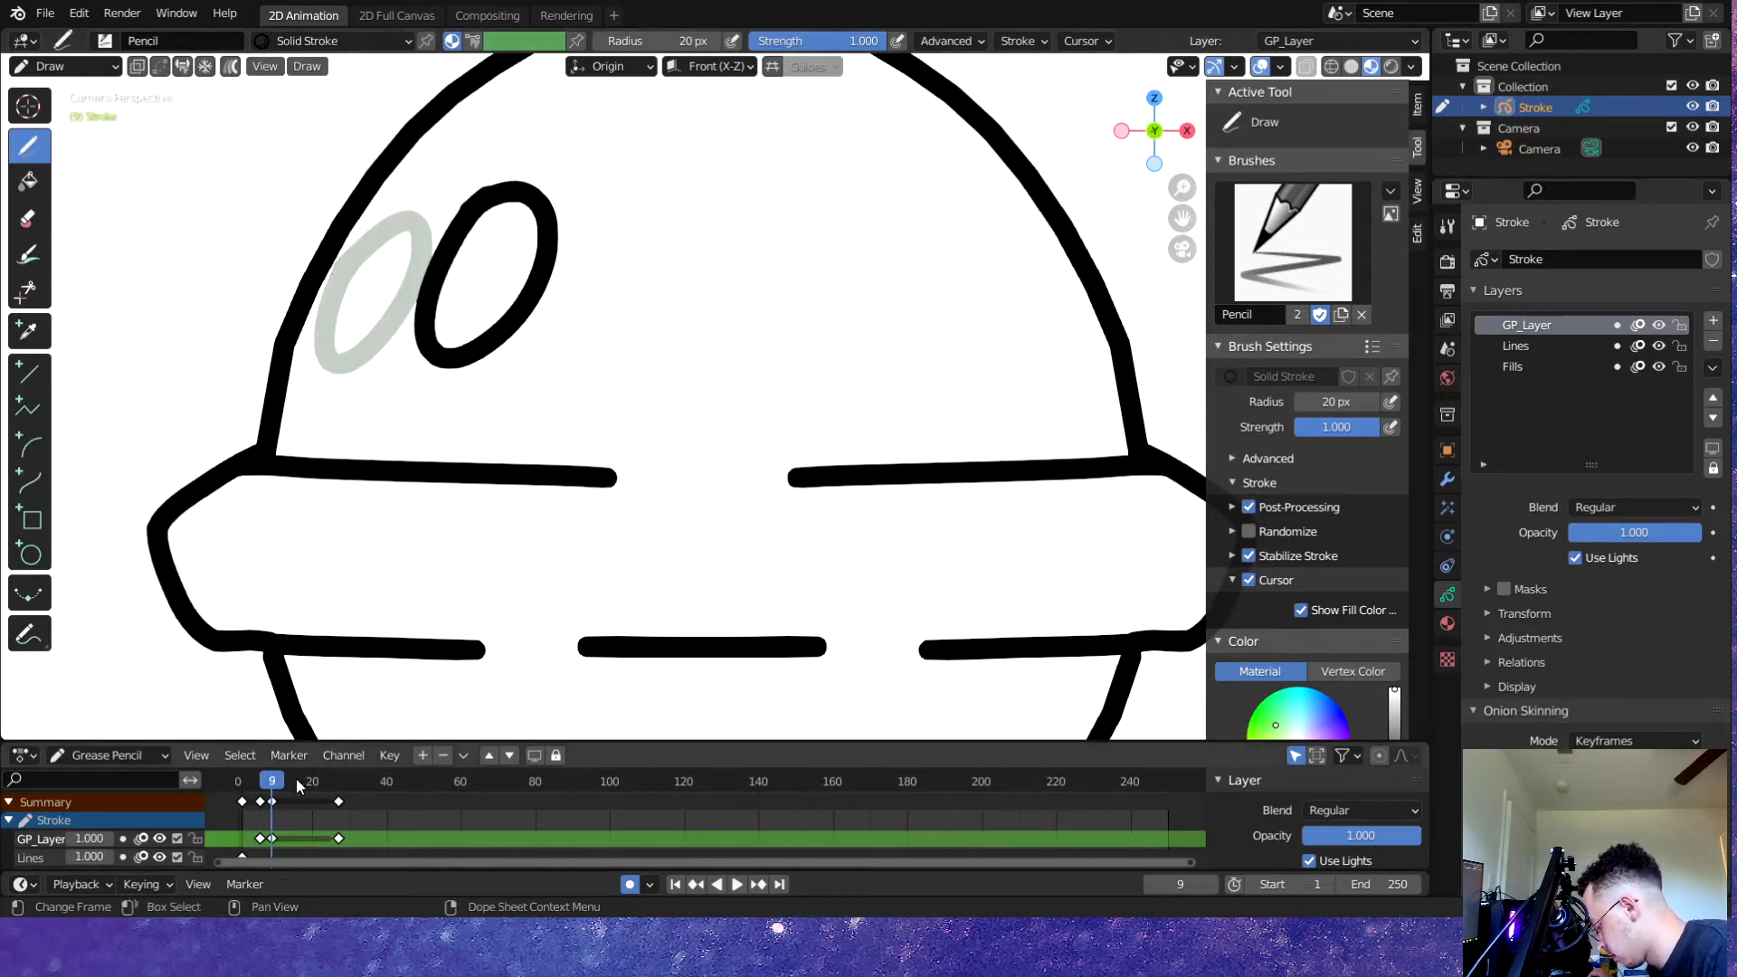
drag(280, 785, 286, 782)
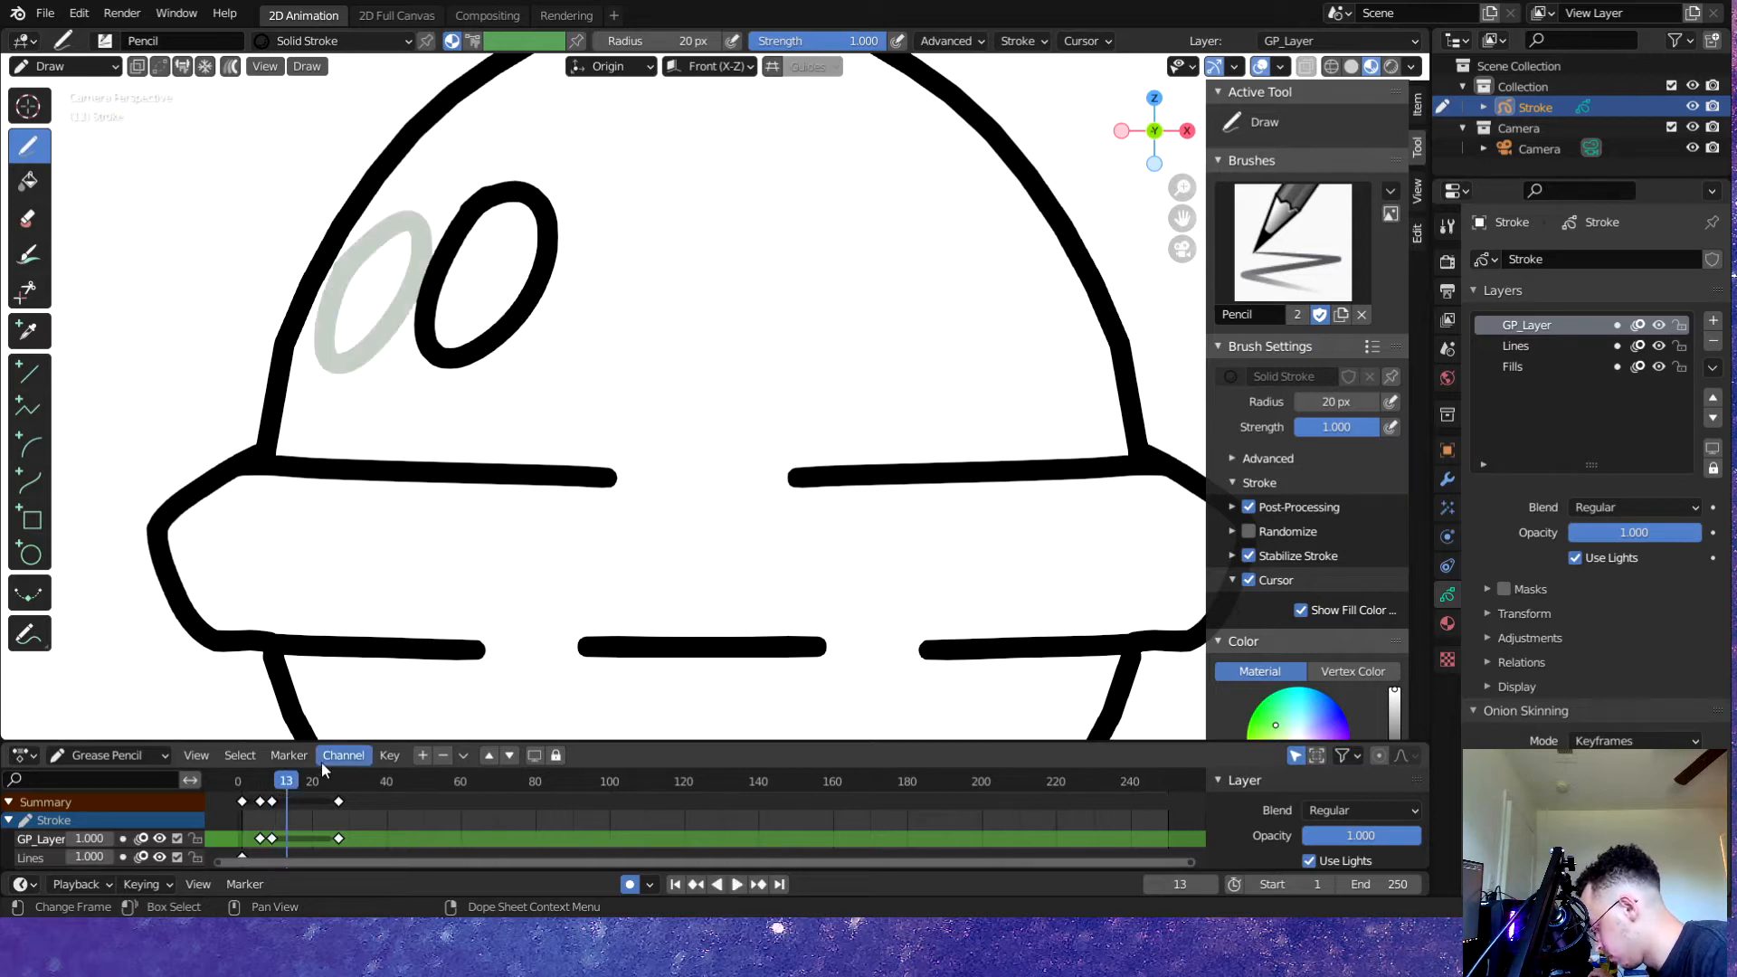
- Draw an oval near the top centre of the head on frame 13, and a taller oval further right on frame 16
mouse_move(649, 205)
mouse_down()
mouse_move(763, 291)
mouse_move(640, 182)
mouse_move(632, 217)
mouse_up()
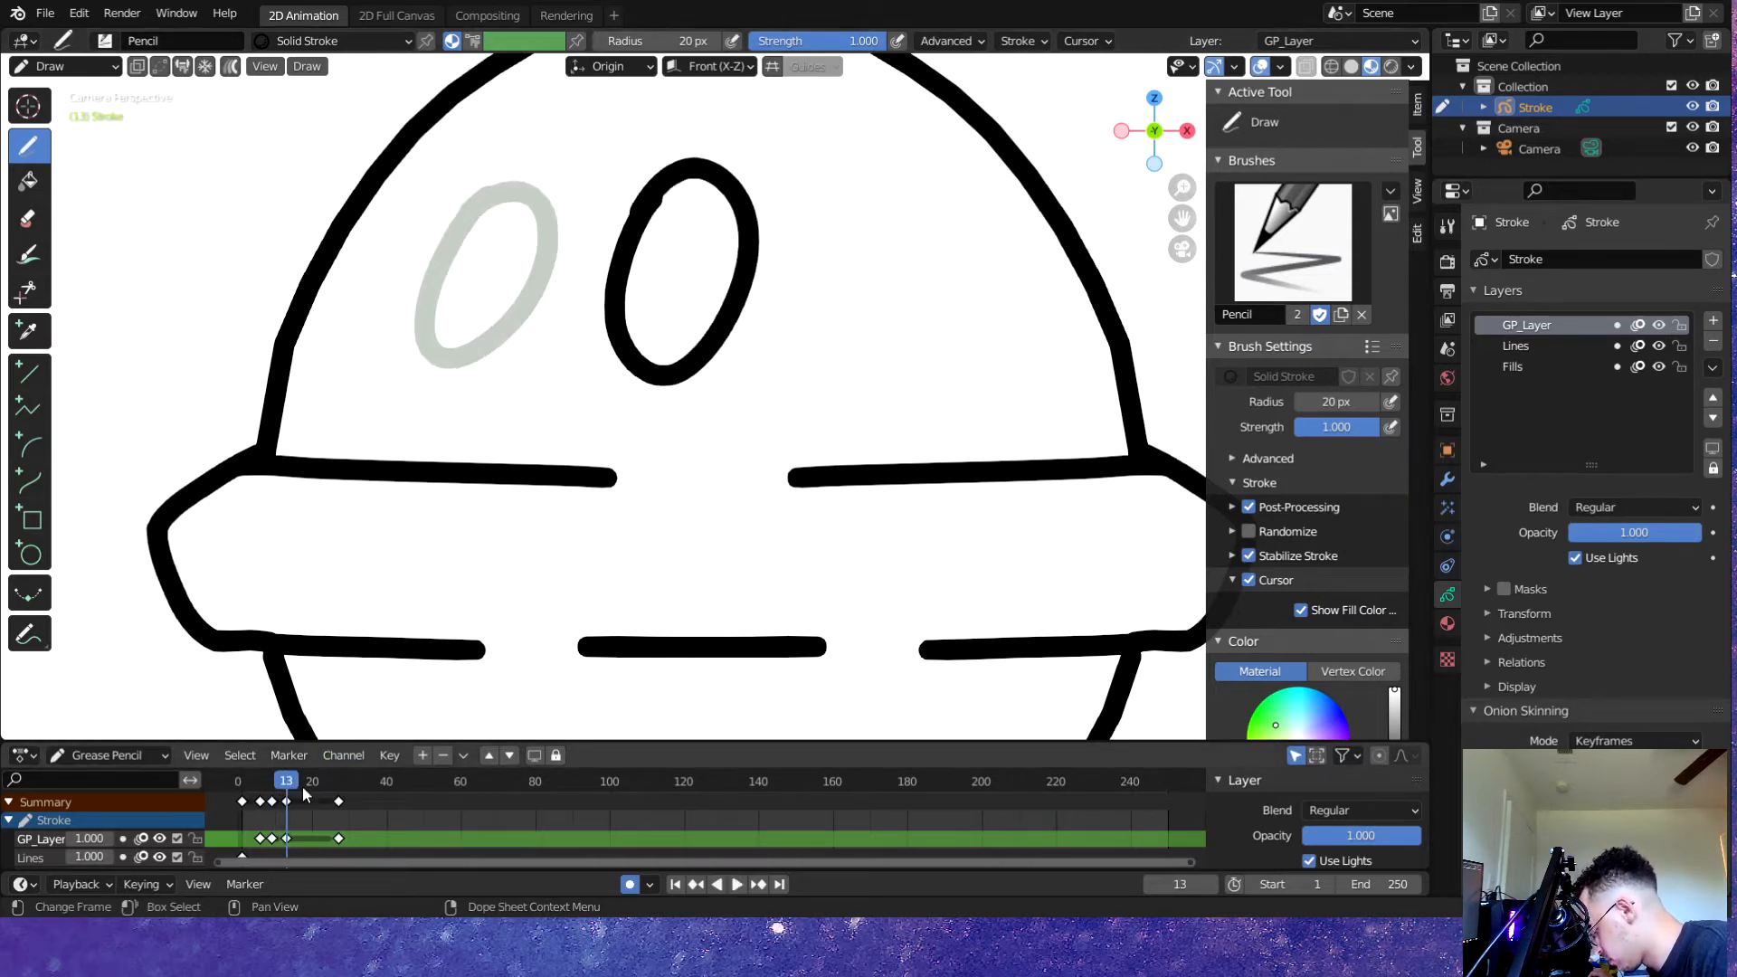
drag(287, 783, 298, 784)
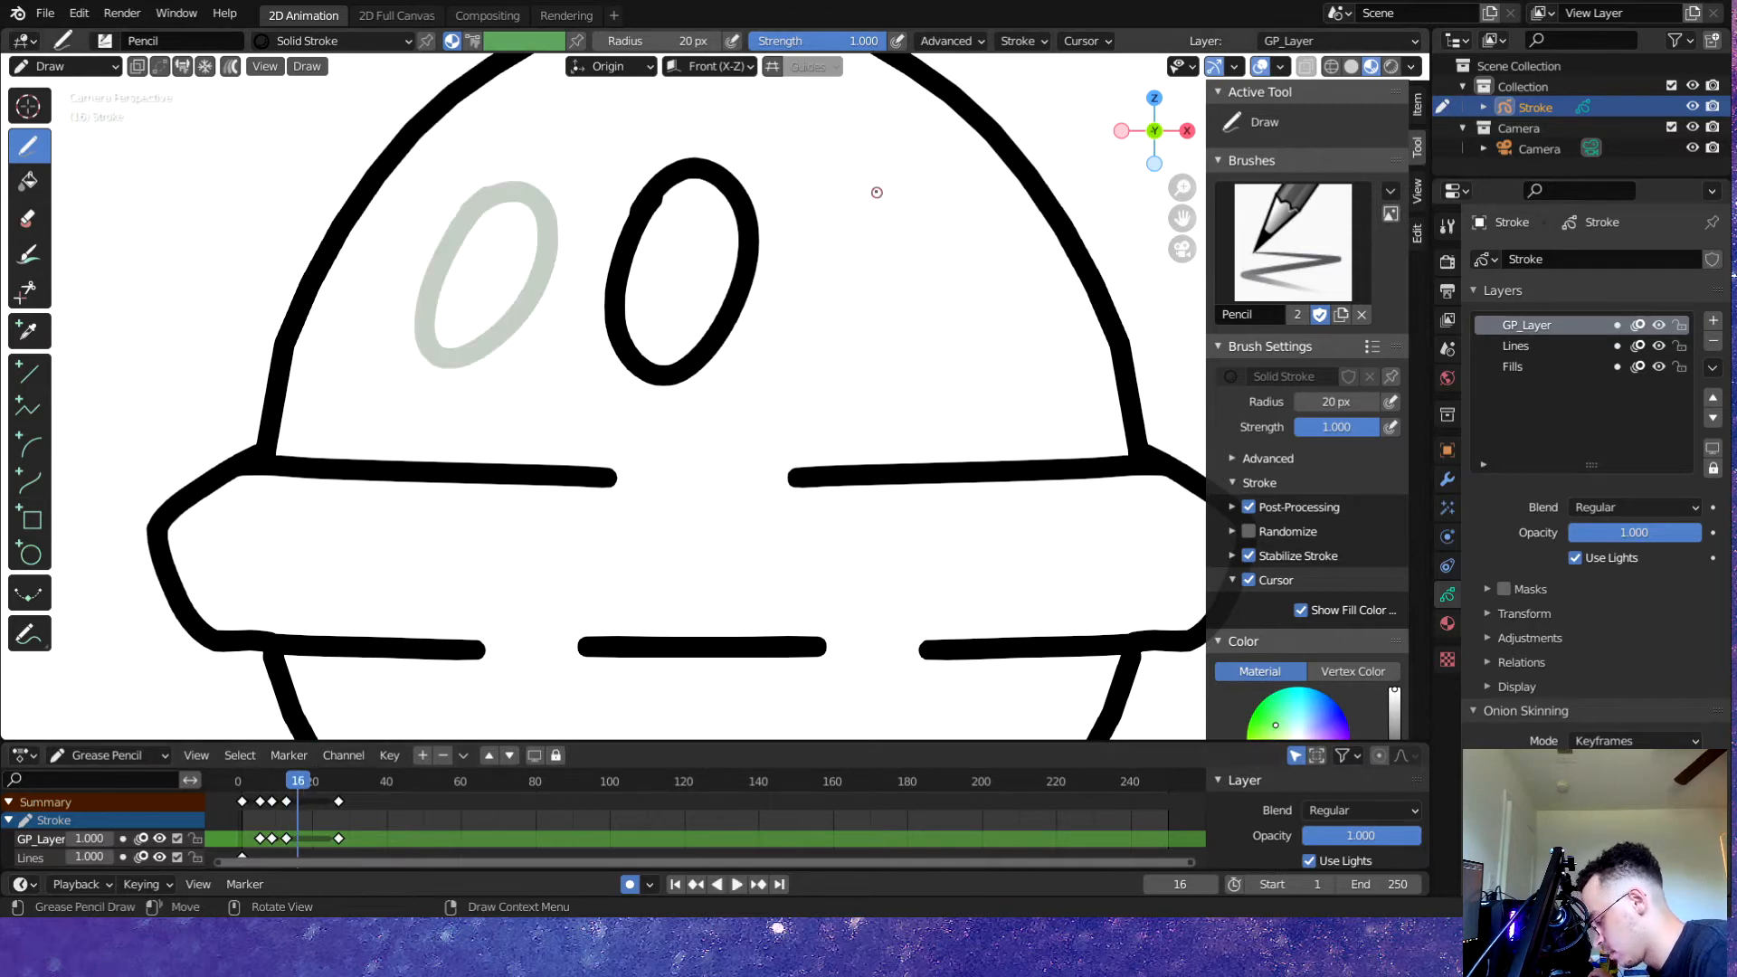
mouse_move(865, 176)
mouse_down()
mouse_move(834, 434)
mouse_move(912, 175)
mouse_move(842, 199)
mouse_up()
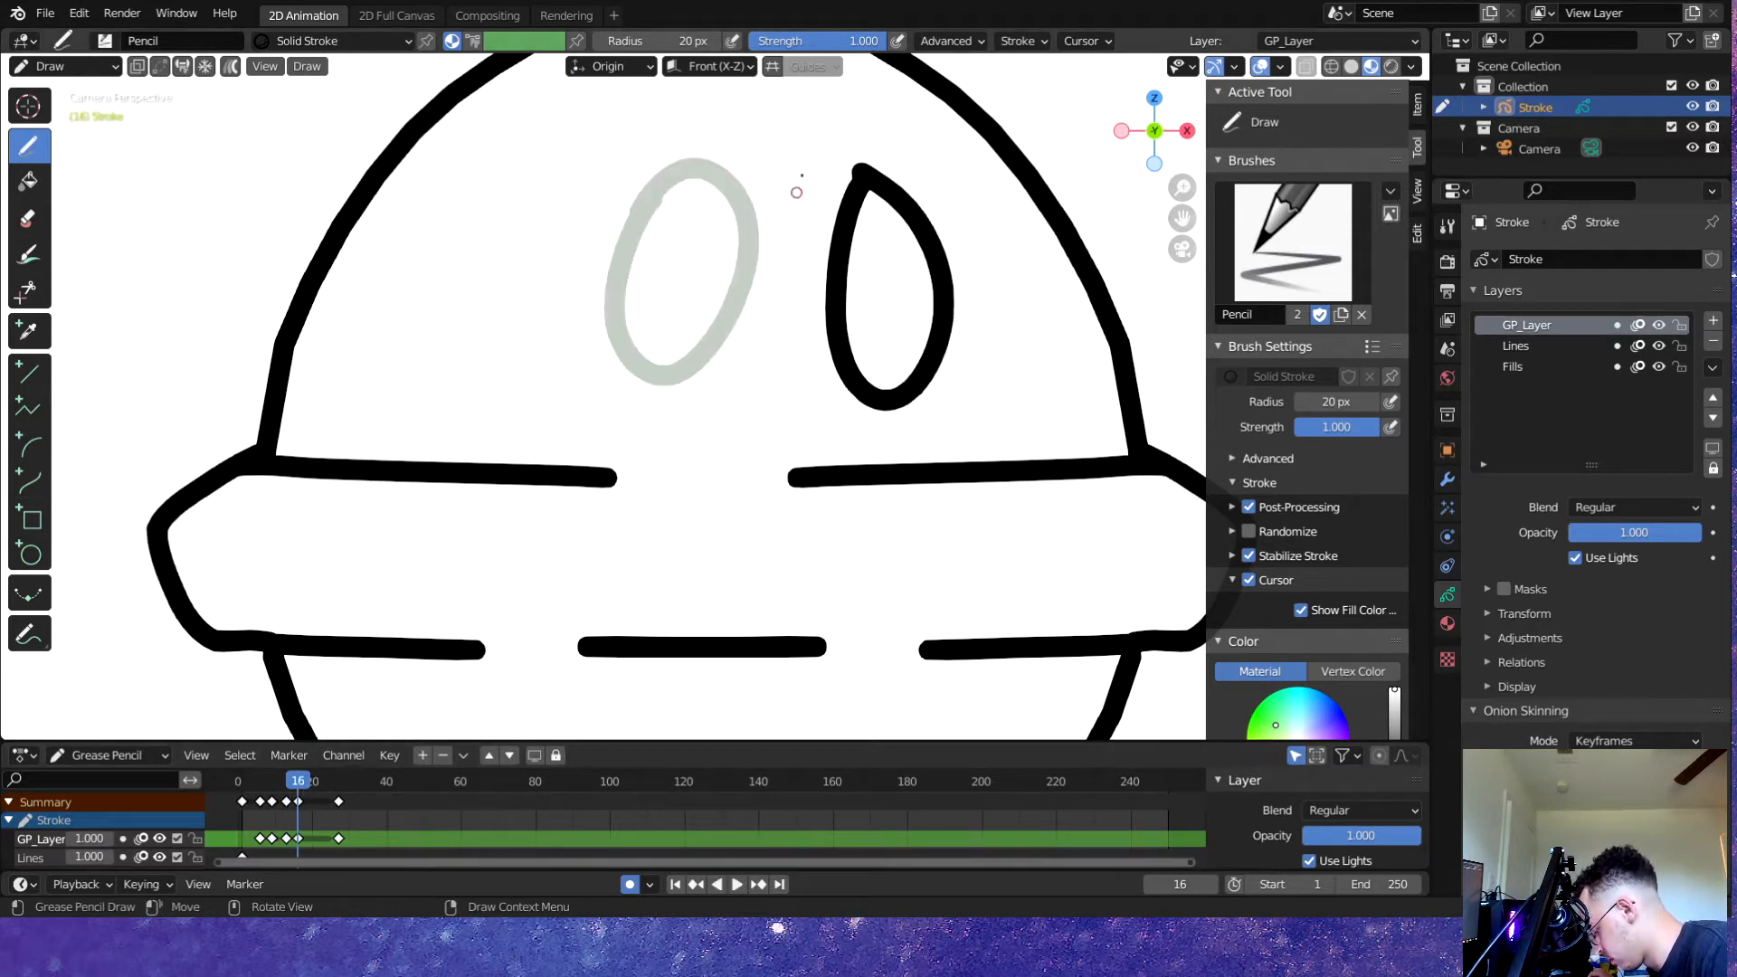
- Go back to frame 7 and play the oval animation with the whole head in view
drag(298, 784, 270, 817)
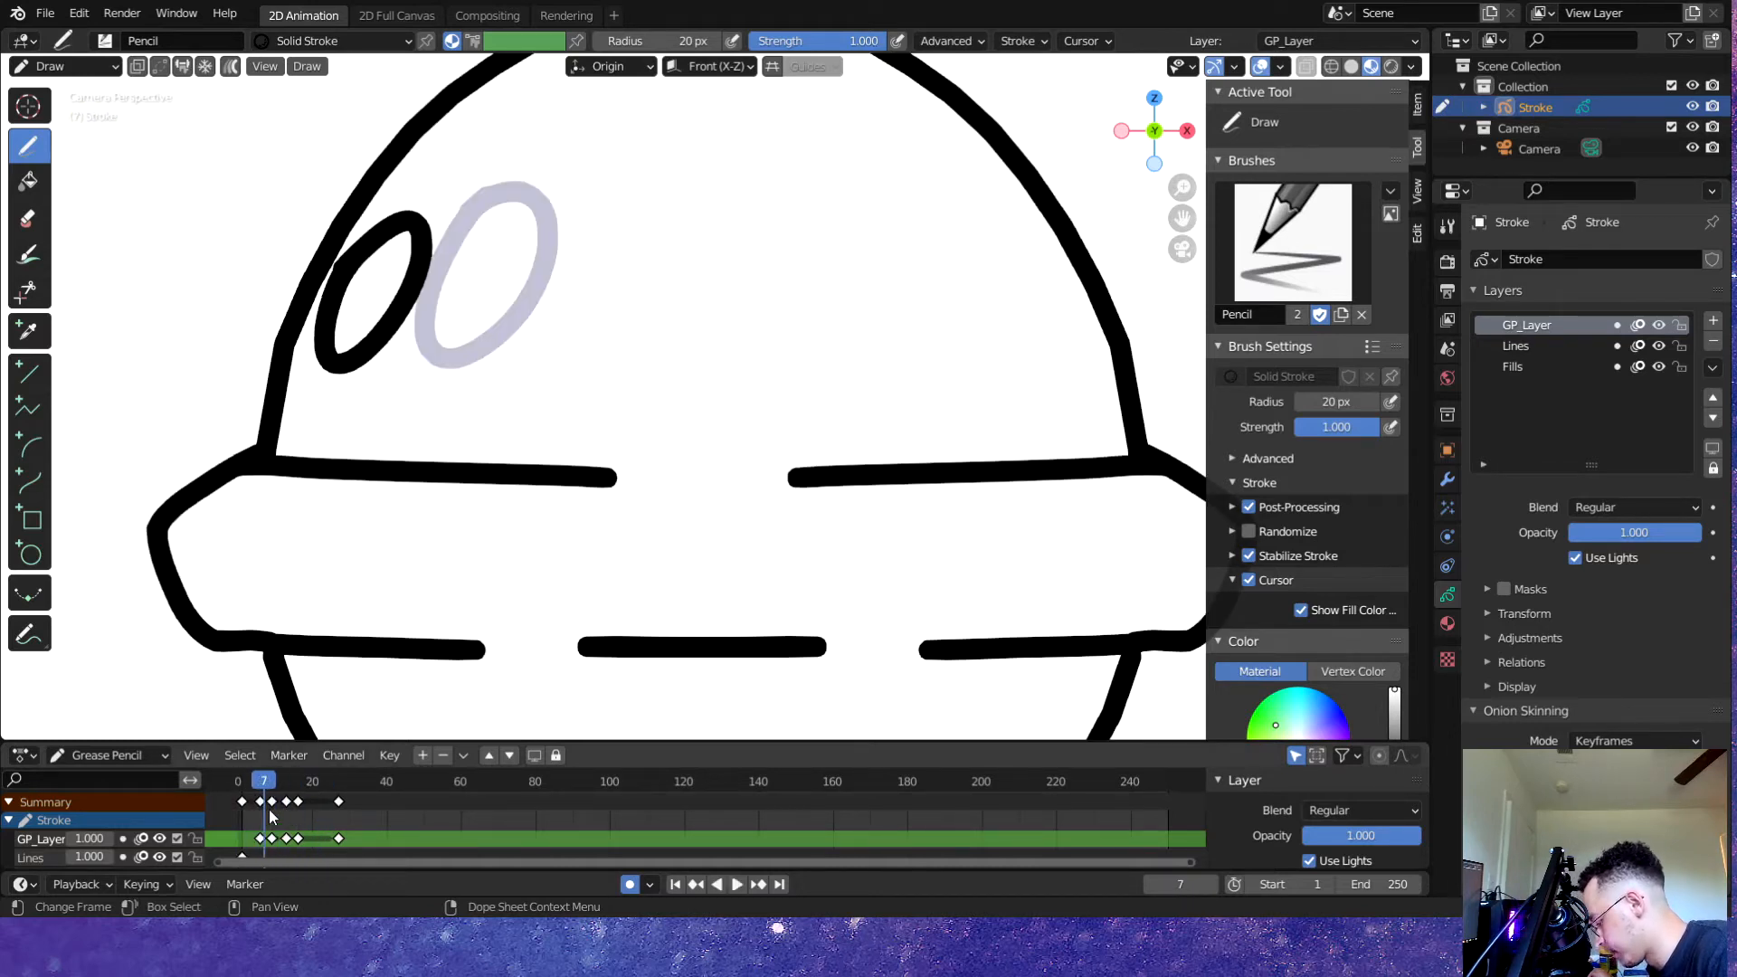
scroll(516, 362, down, 8)
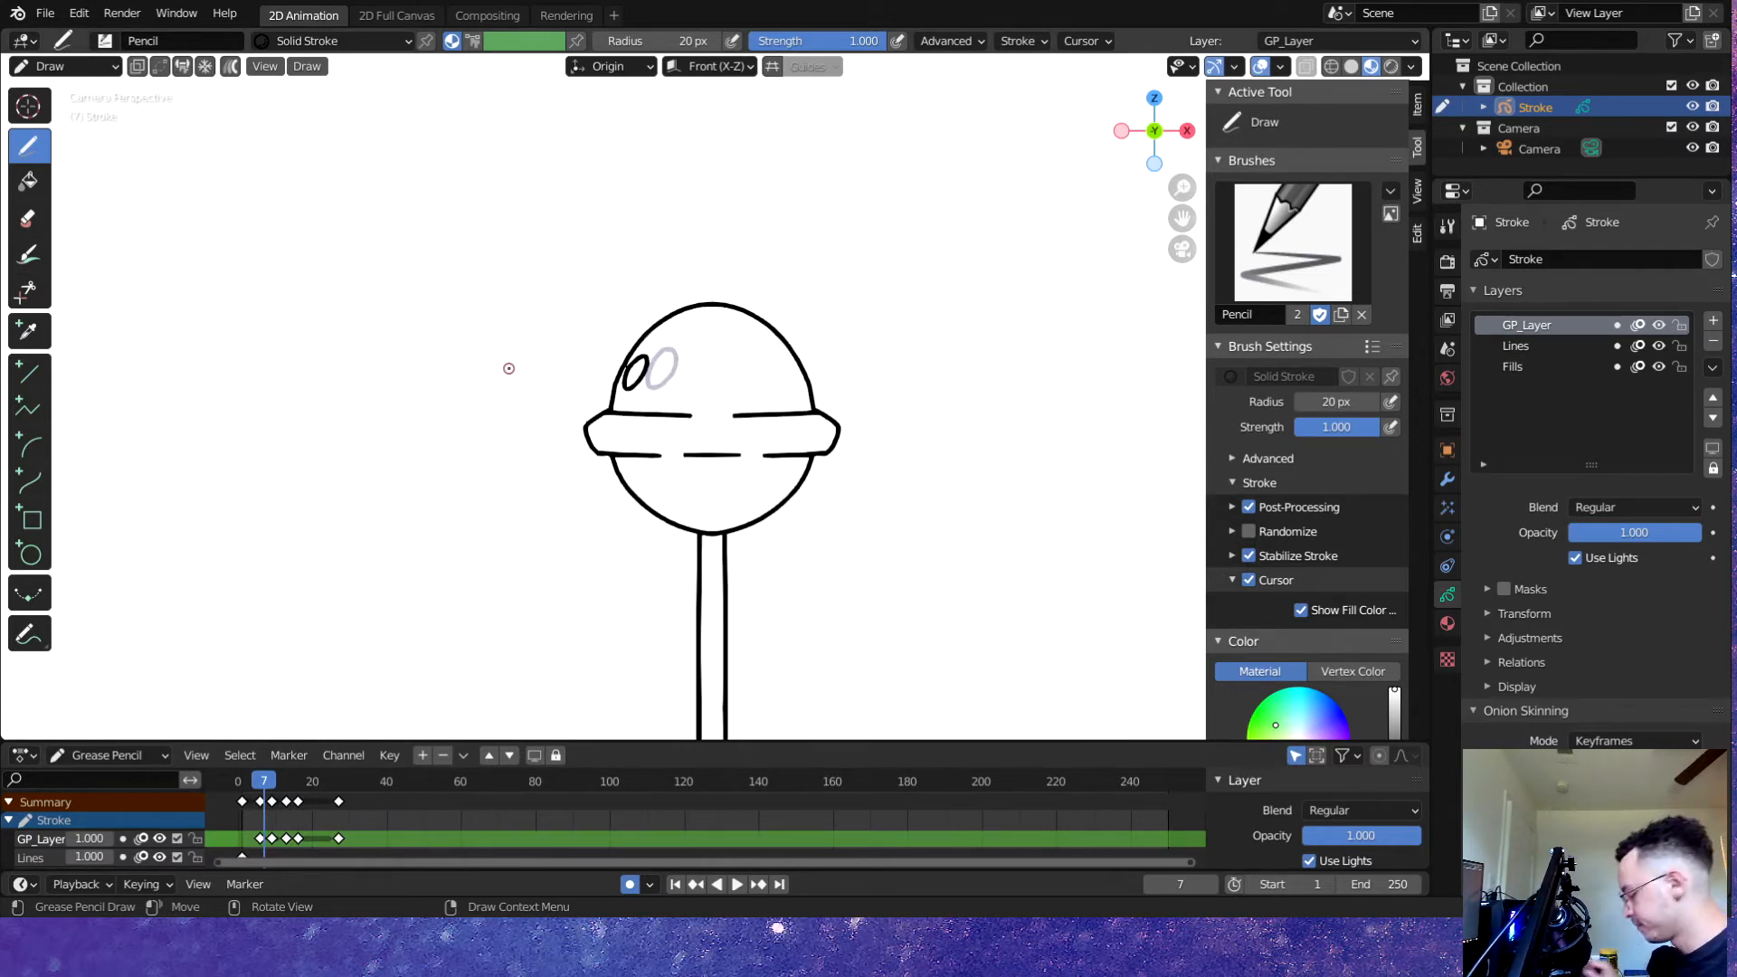
drag(262, 792, 272, 792)
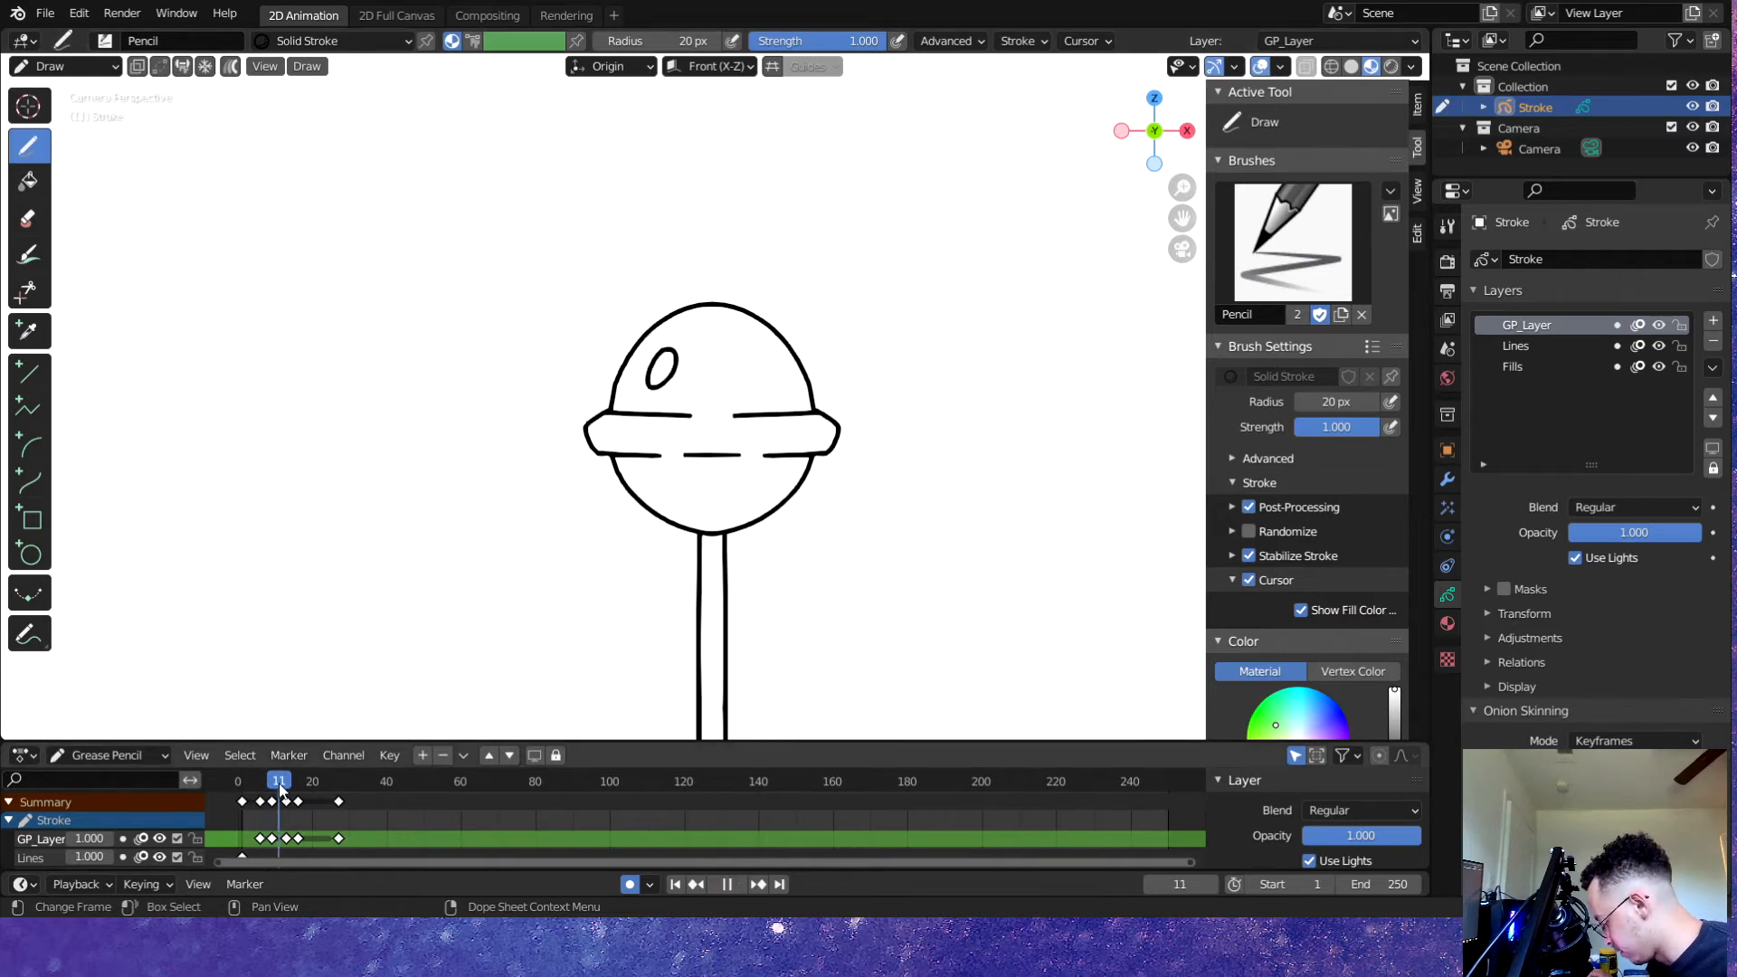
- Save the file, draw a narrow second oval against the head's upper left outline on frame 9, and advance to frame 13
scroll(593, 388, up, 5)
key(ctrl+s)
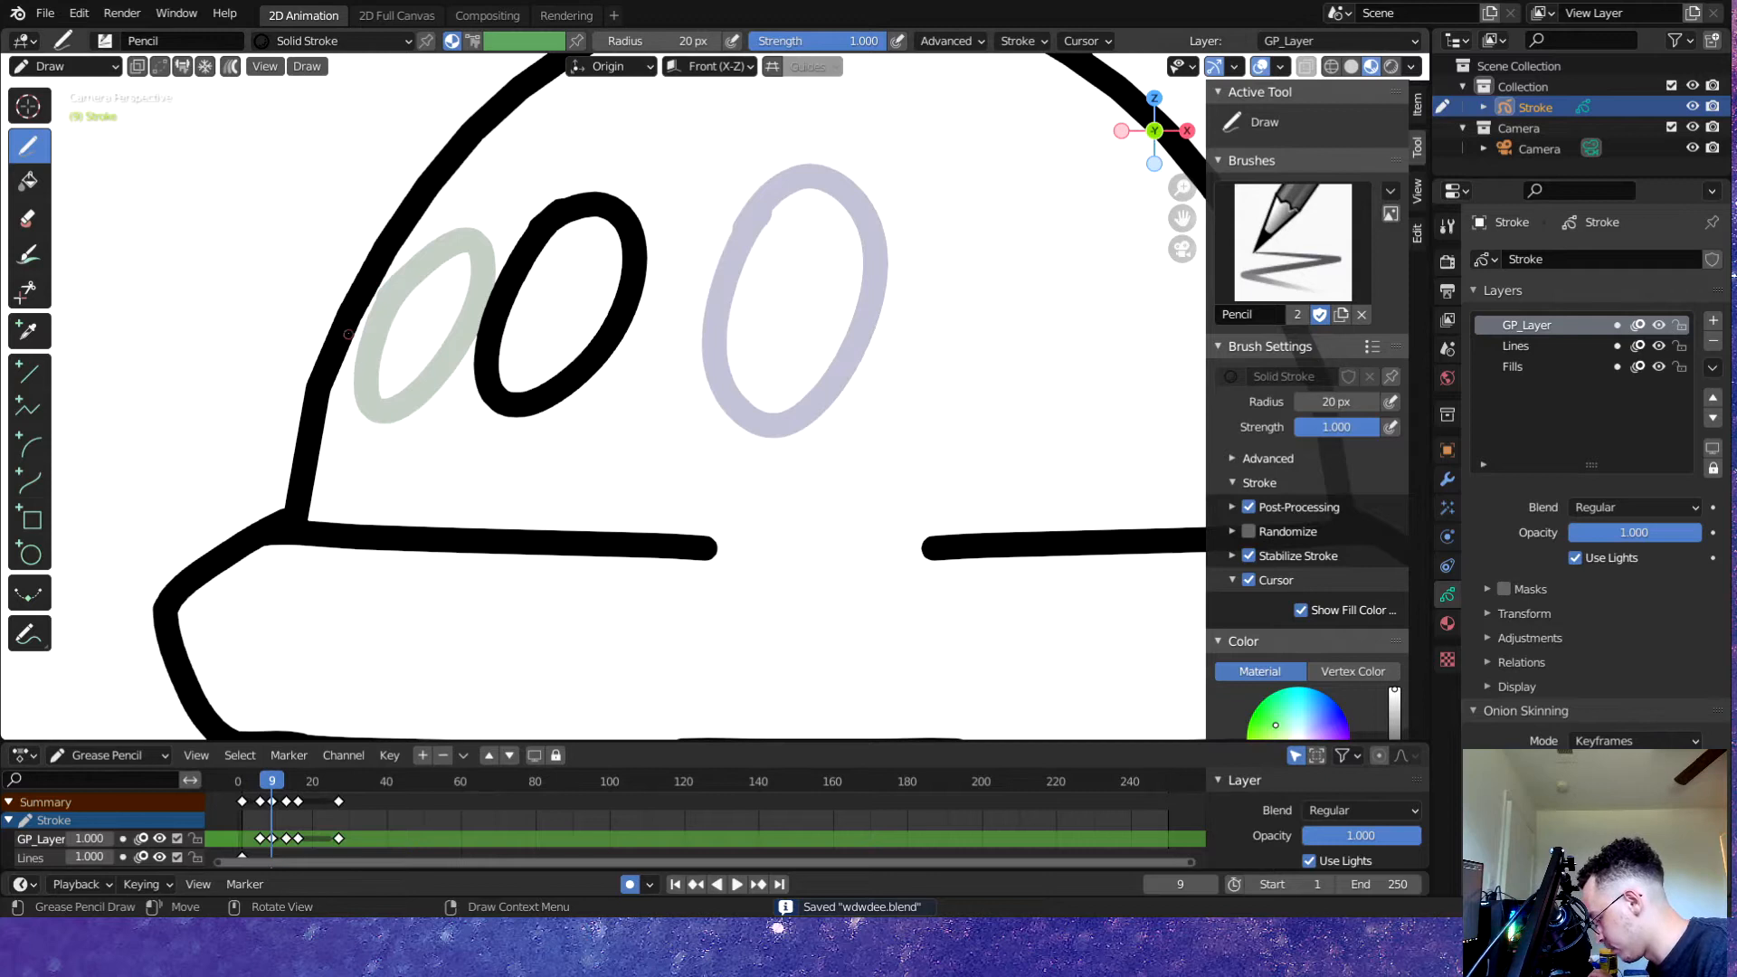
mouse_move(348, 334)
mouse_down()
mouse_move(357, 411)
mouse_move(448, 199)
mouse_move(389, 240)
mouse_move(367, 299)
mouse_up()
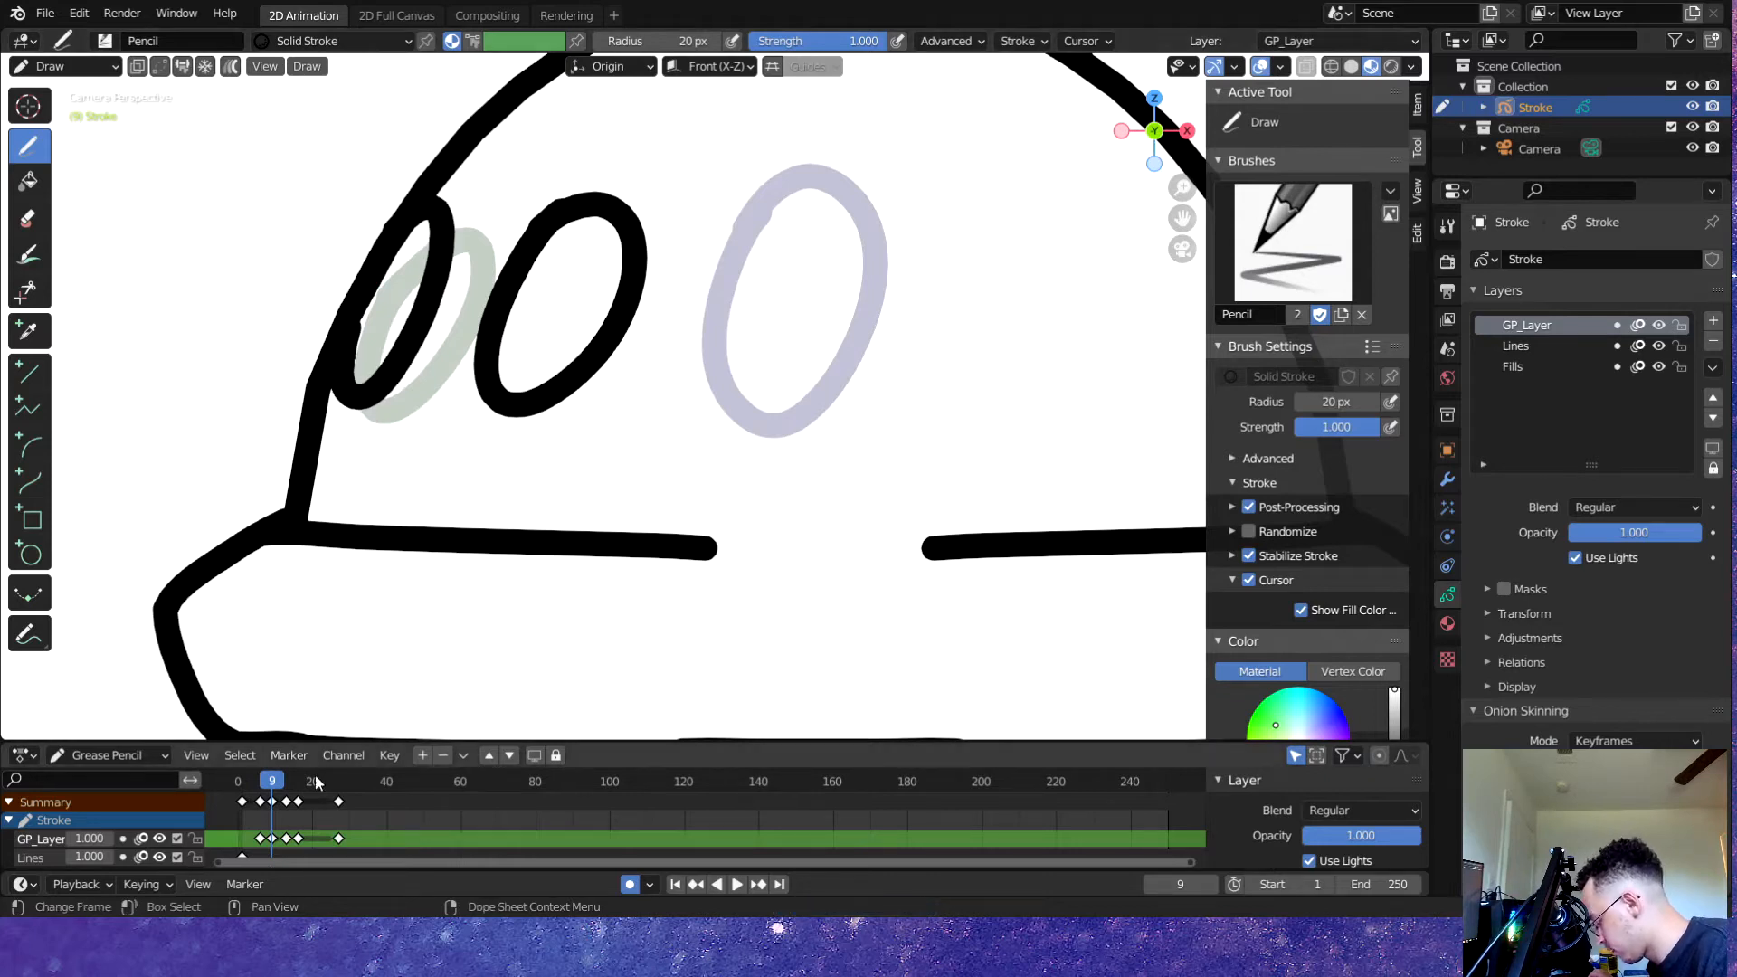
mouse_move(273, 785)
mouse_down()
mouse_move(298, 783)
mouse_move(283, 783)
mouse_up()
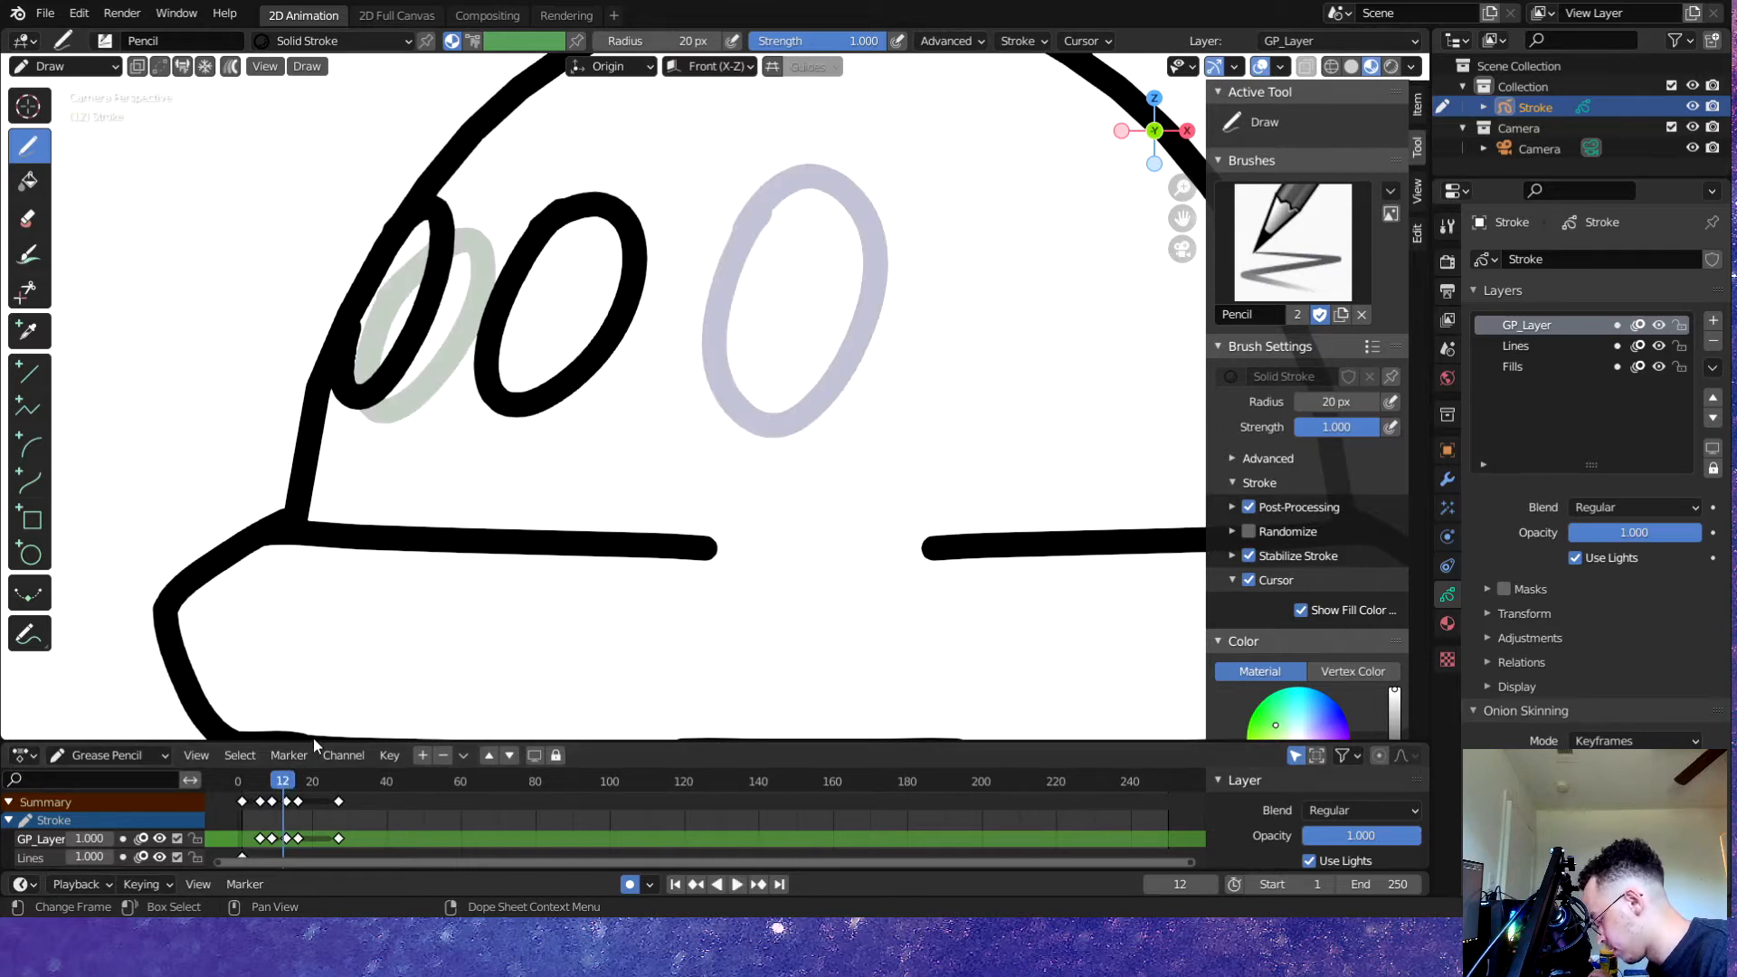
key(Right)
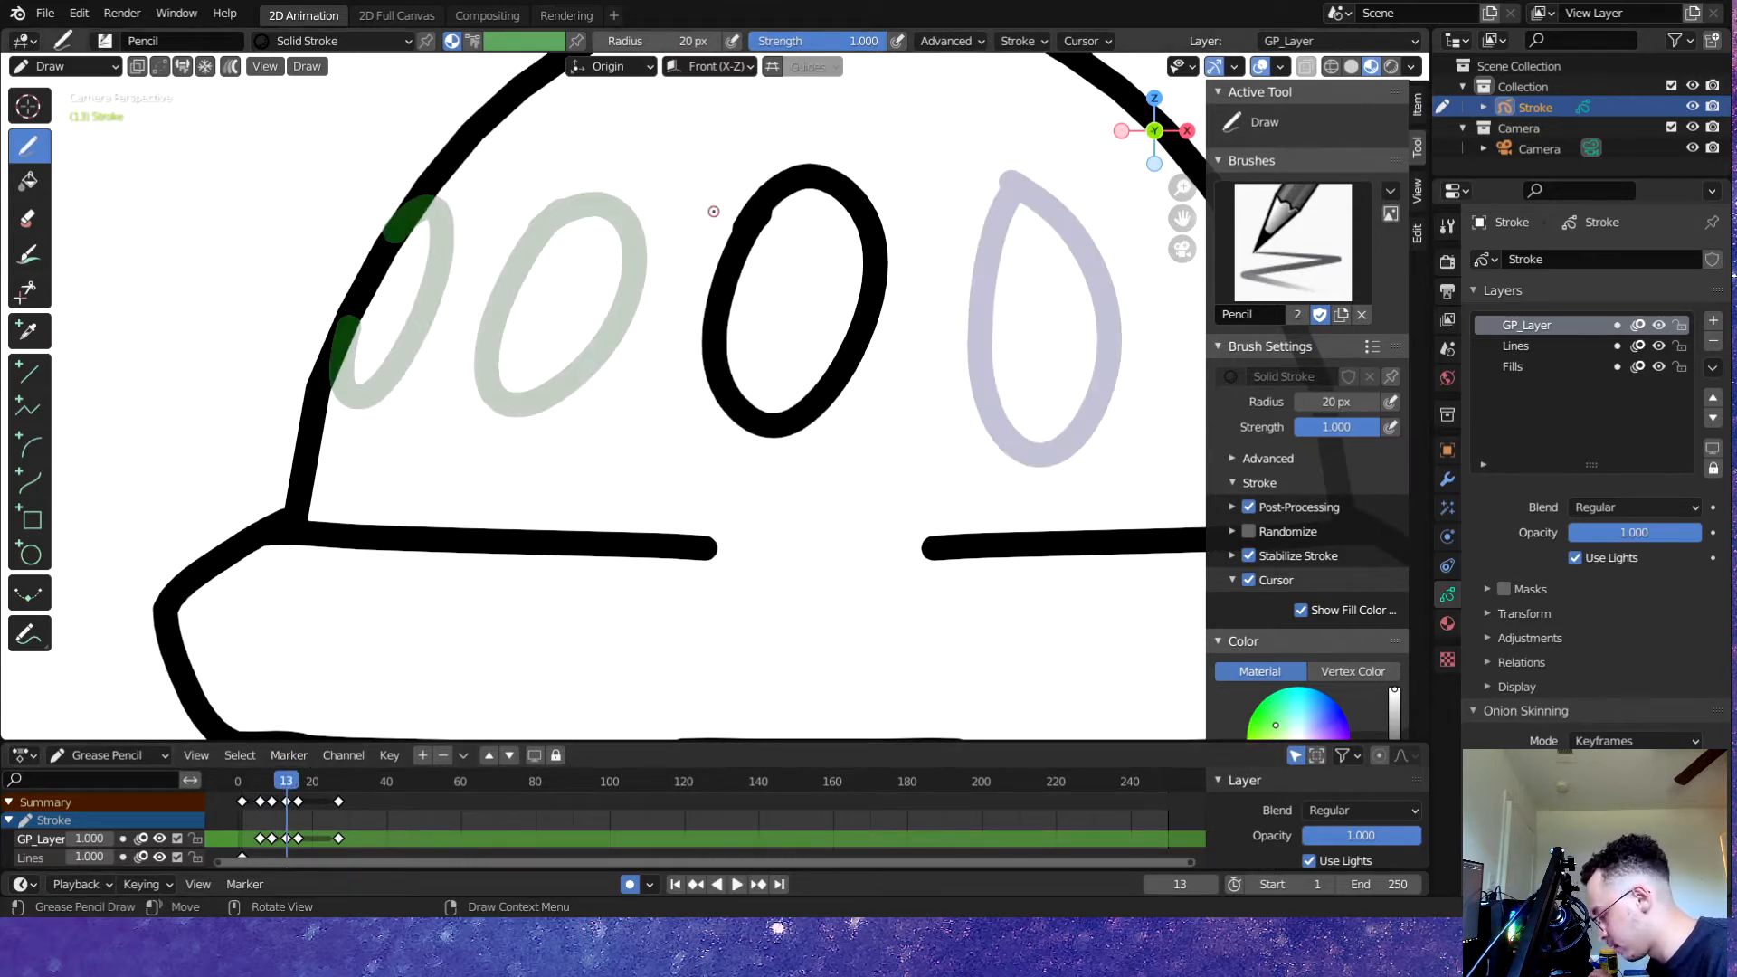
key(ctrl+s)
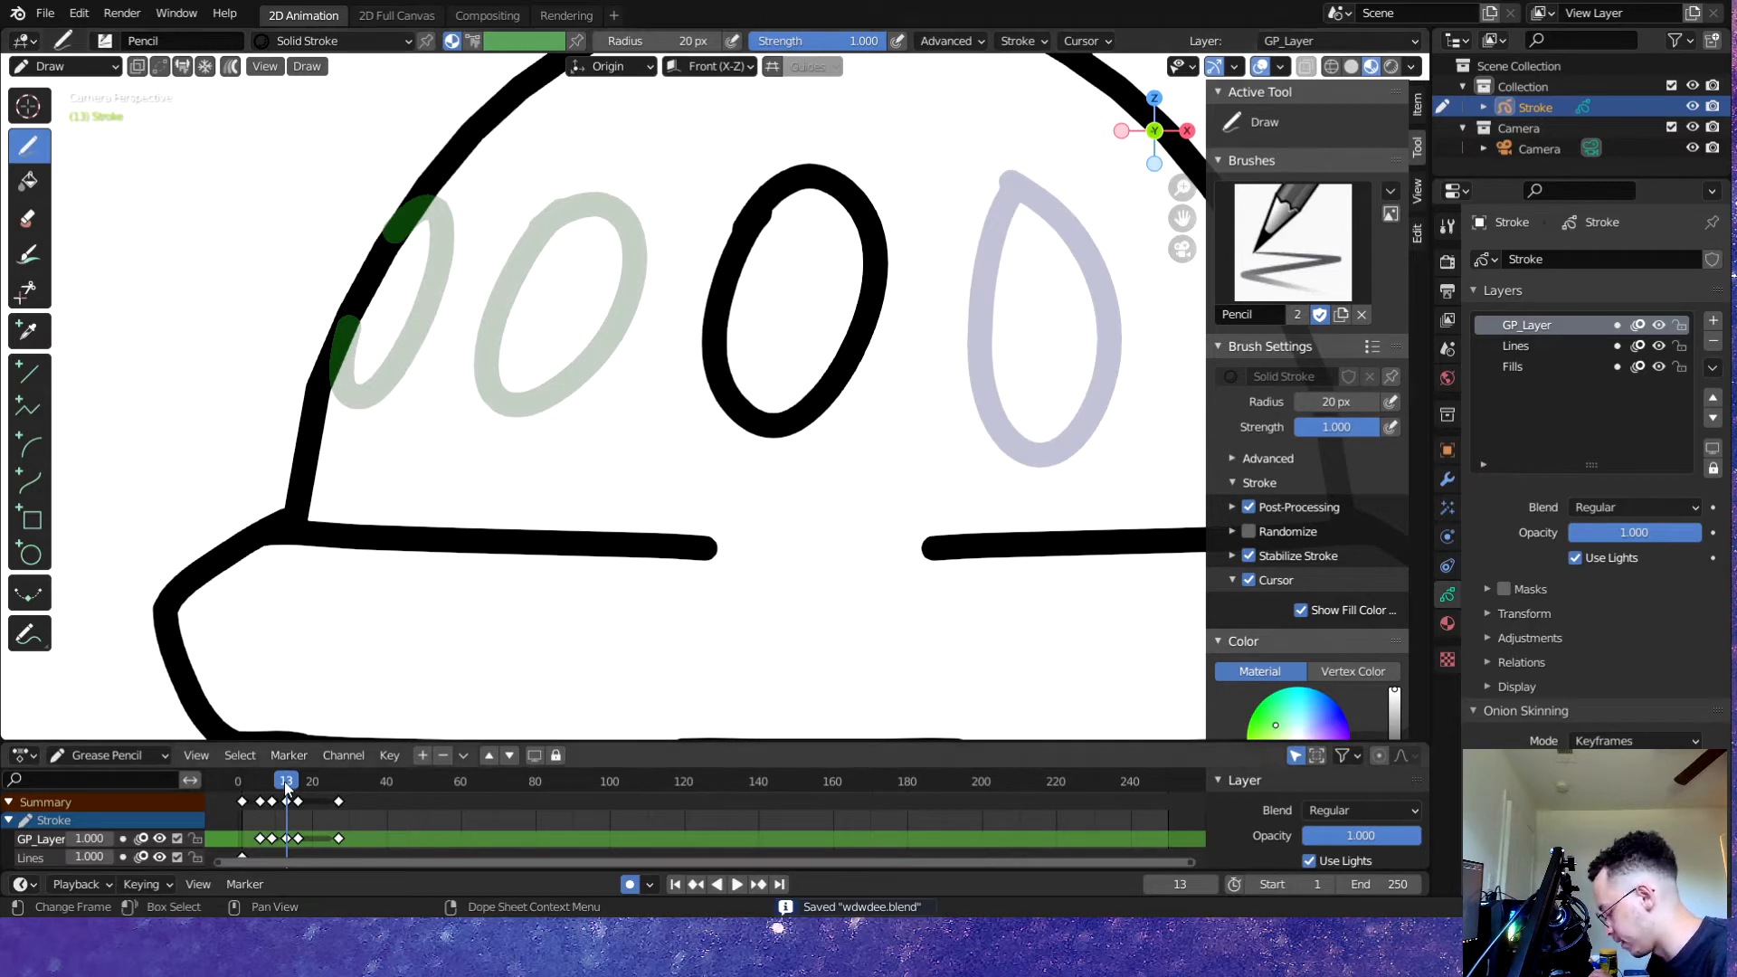
key(Left)
key(Left)
drag(685, 313, 710, 342)
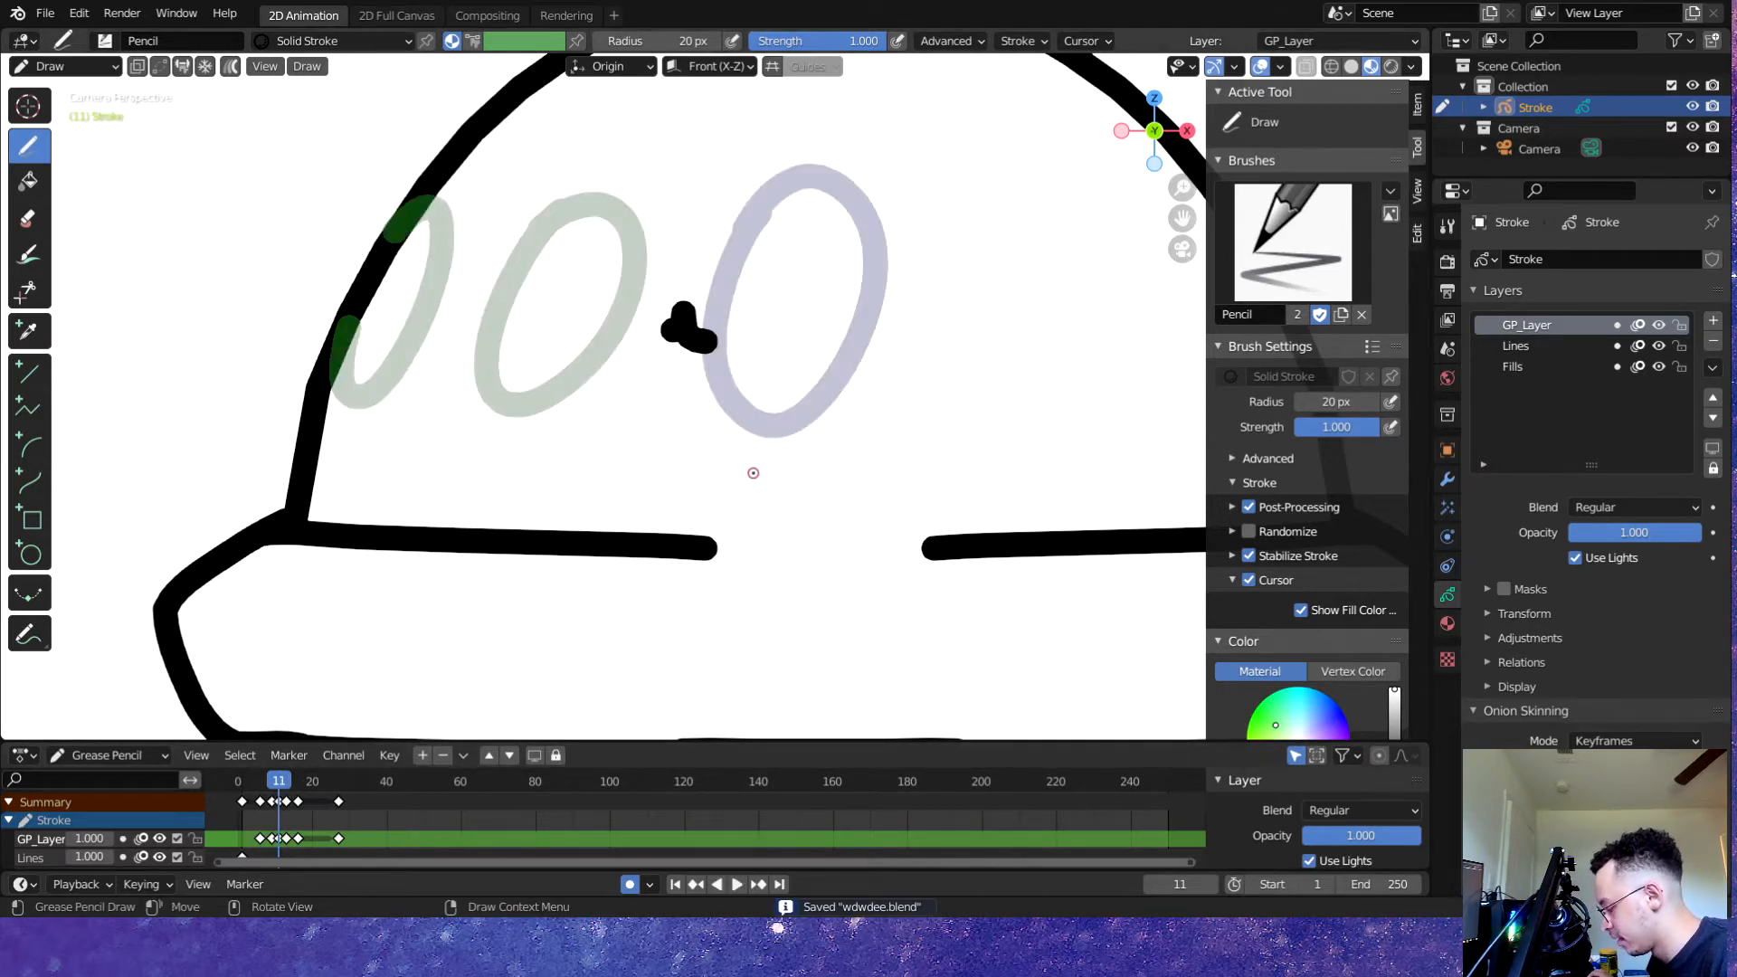
key(ctrl+z)
key(ctrl+z)
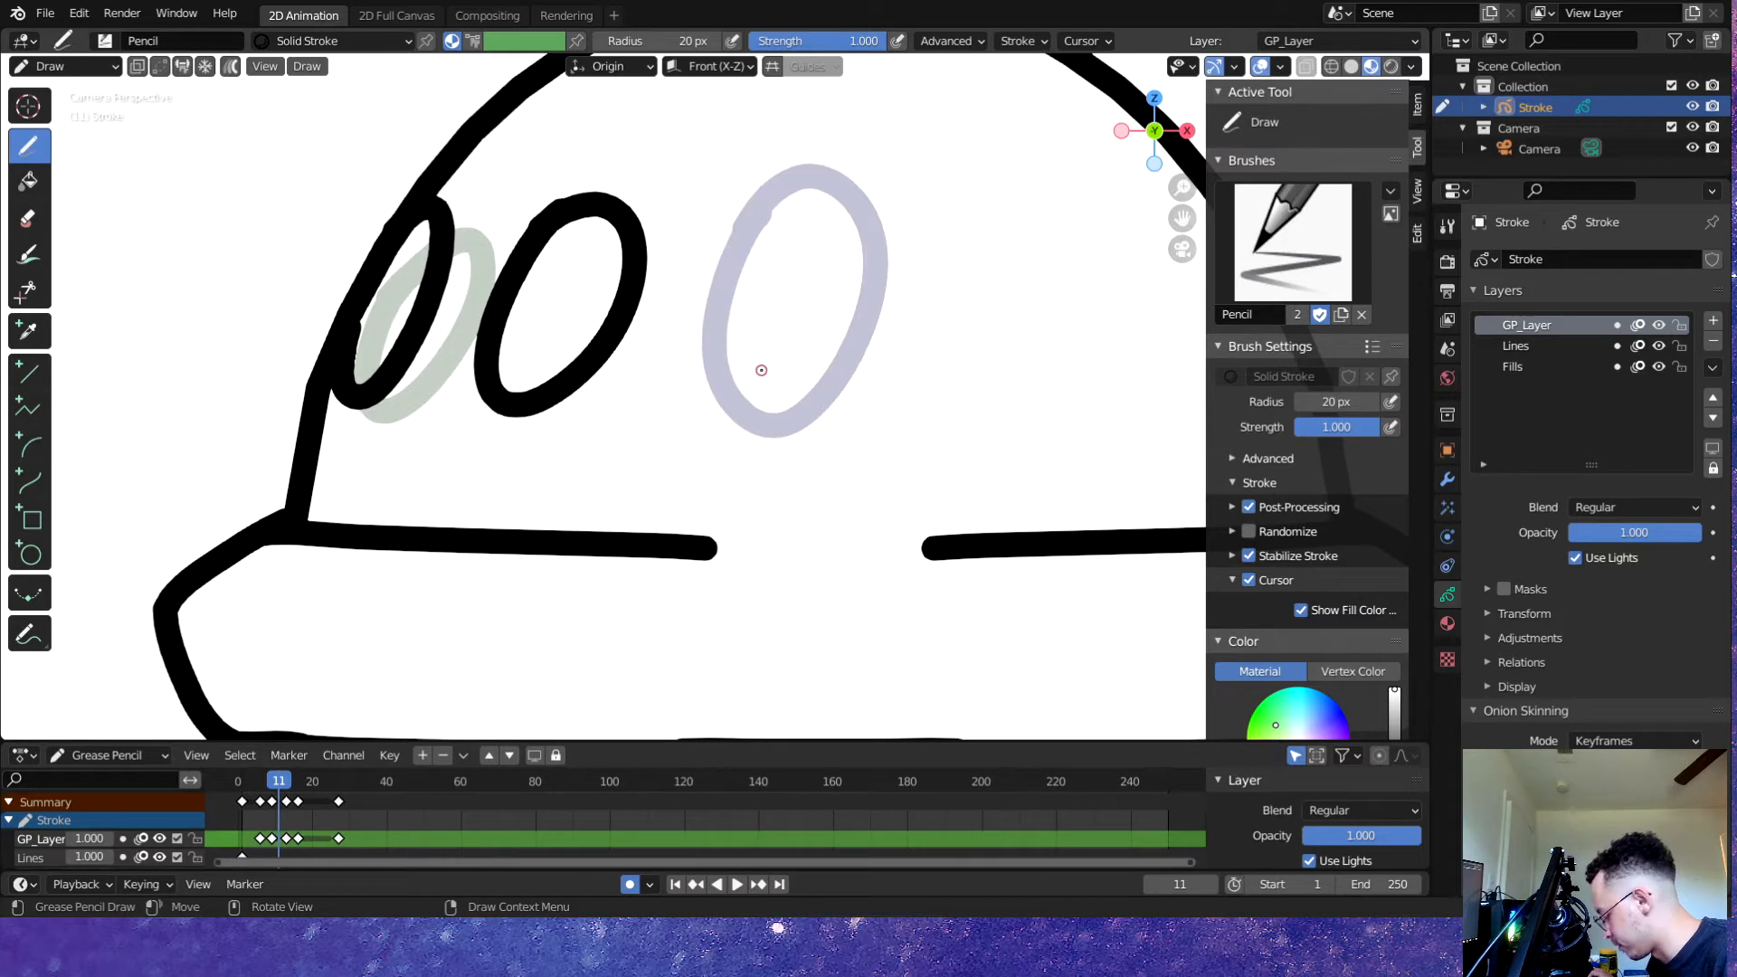
key(Right)
key(Right)
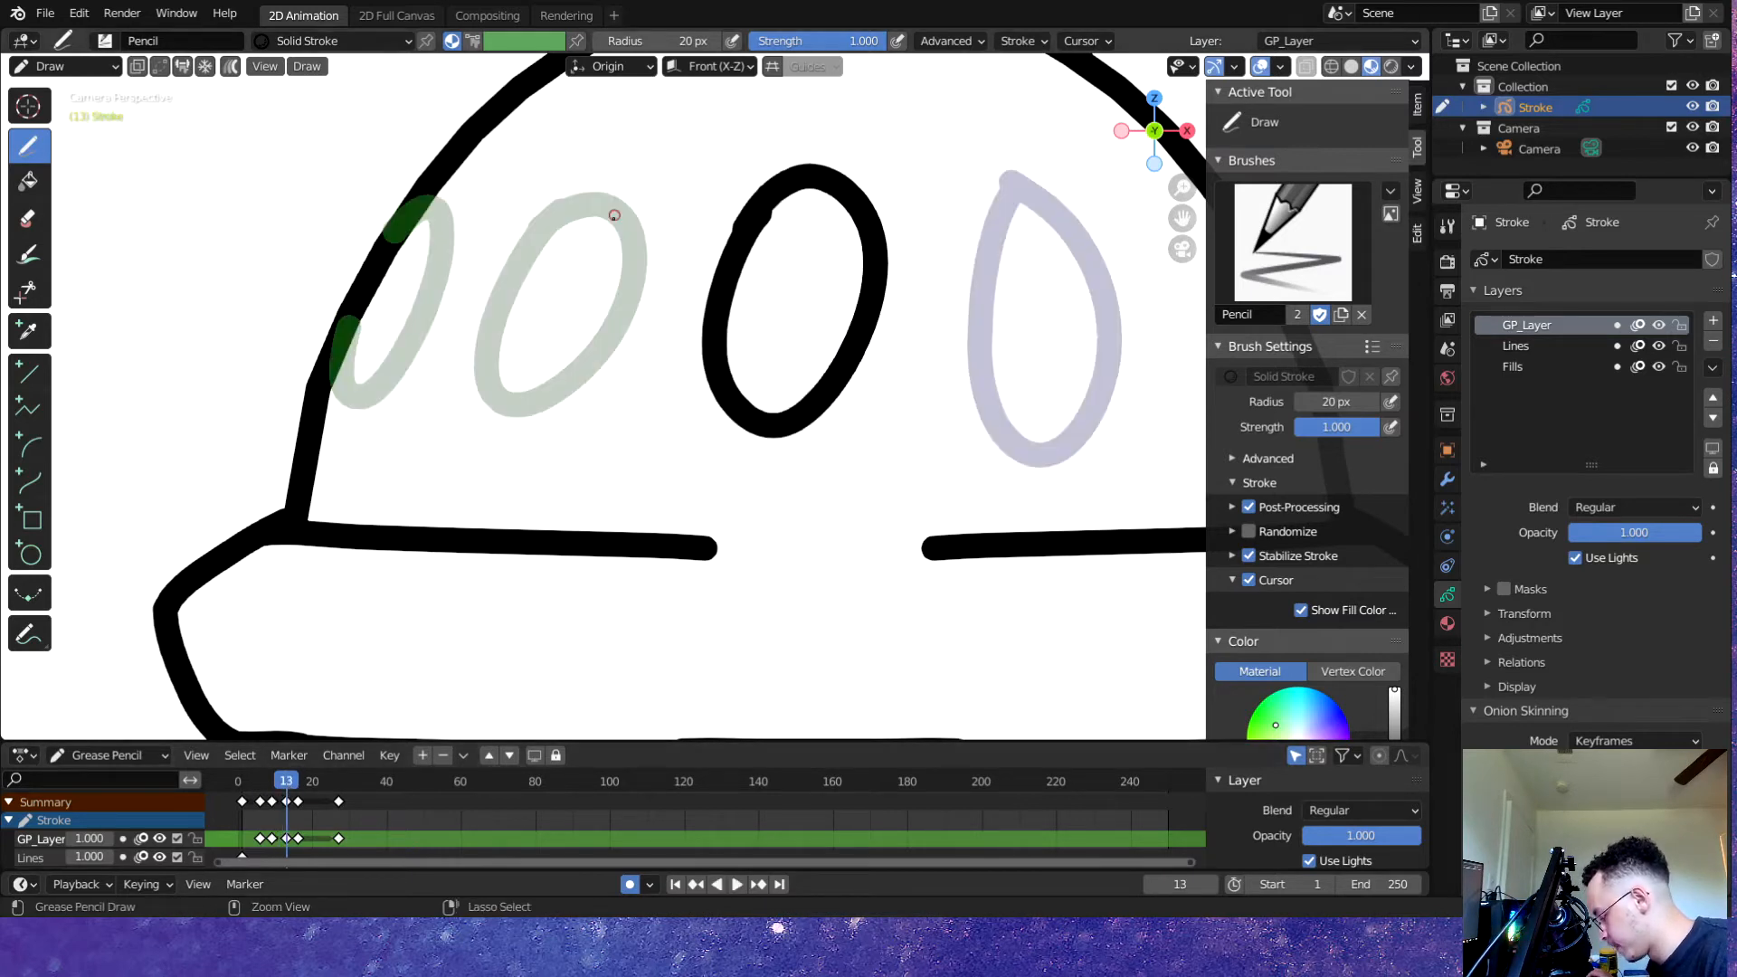
- Try a second oval on frame 13, close beside the existing one, and preview the surrounding frames
key(ctrl+s)
mouse_move(537, 186)
mouse_down()
mouse_move(446, 361)
mouse_move(640, 279)
mouse_move(539, 165)
mouse_move(485, 233)
mouse_move(658, 316)
mouse_move(589, 154)
mouse_move(543, 168)
mouse_up()
key(ctrl+z)
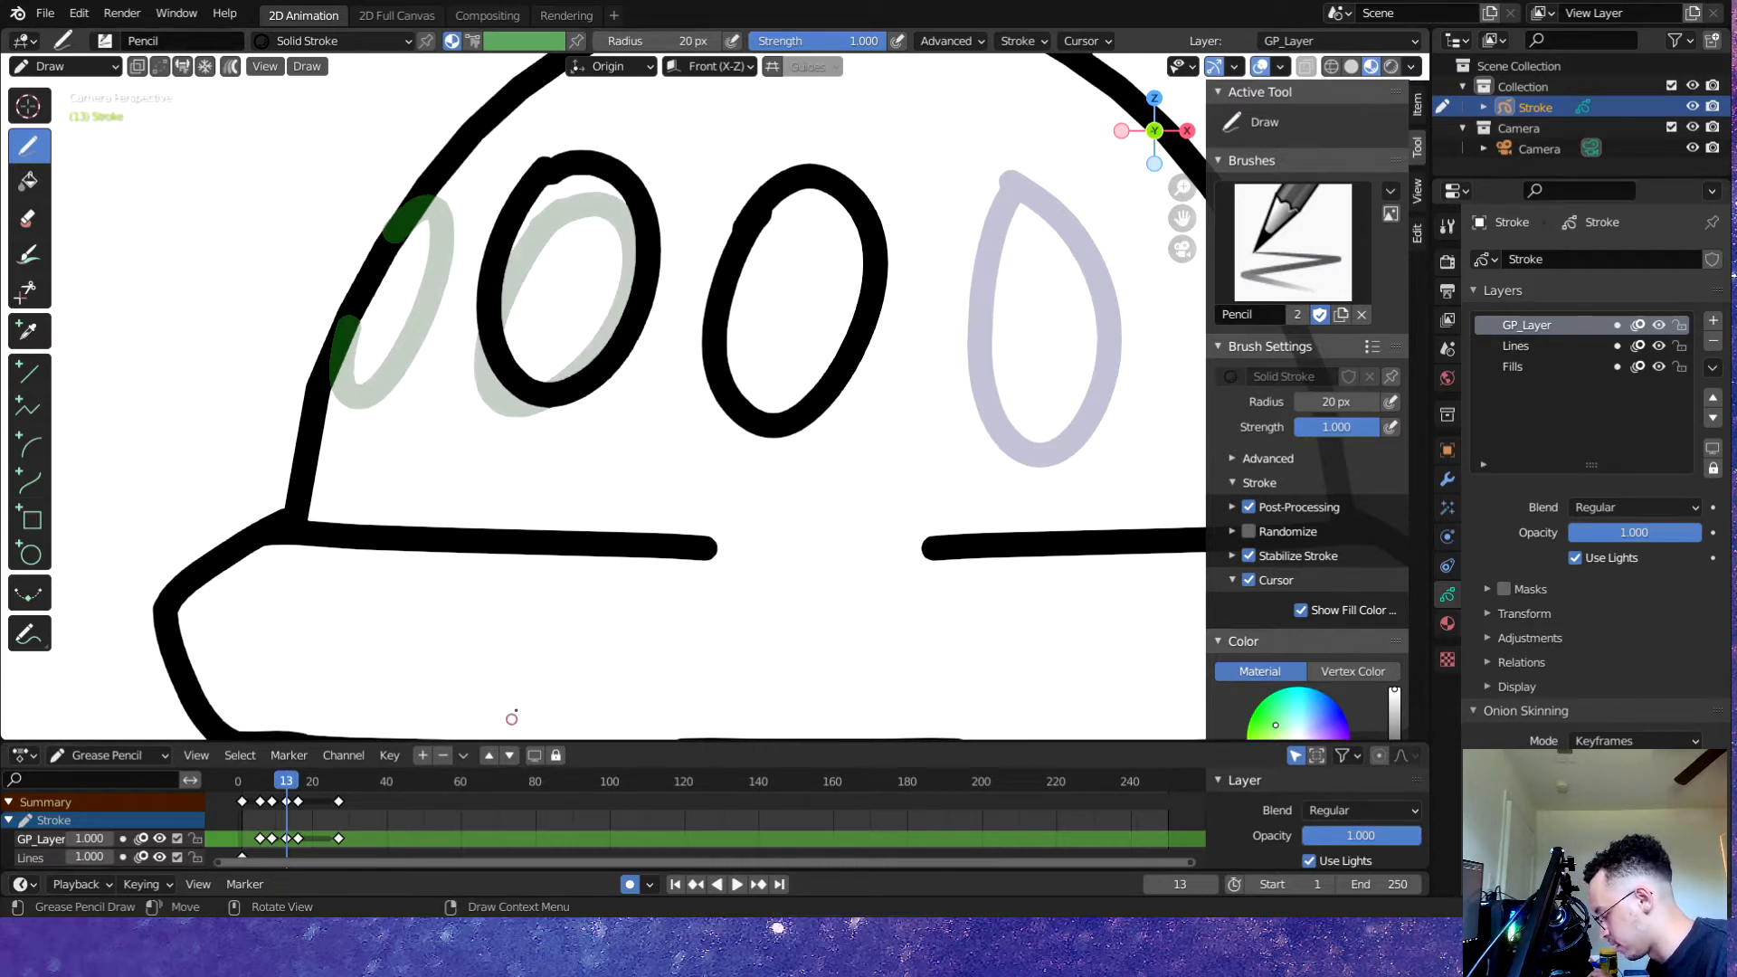
key(ctrl+s)
drag(292, 794, 299, 789)
key(Left)
key(Left)
key(Left)
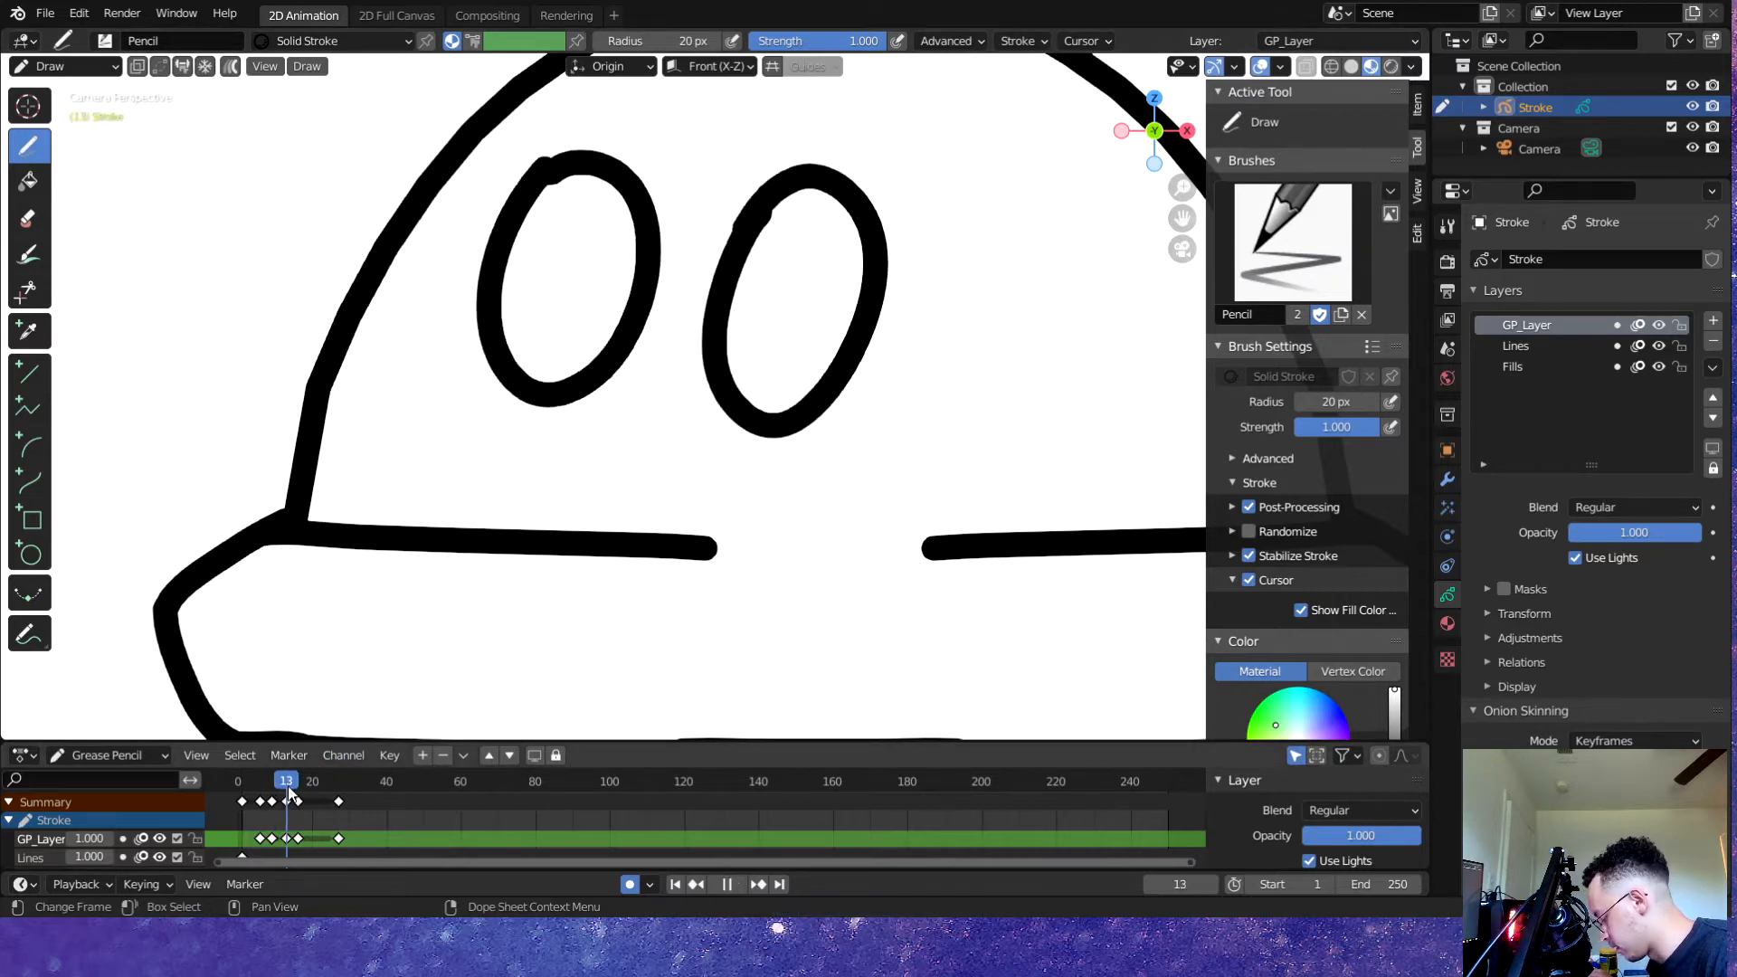
key(ctrl+s)
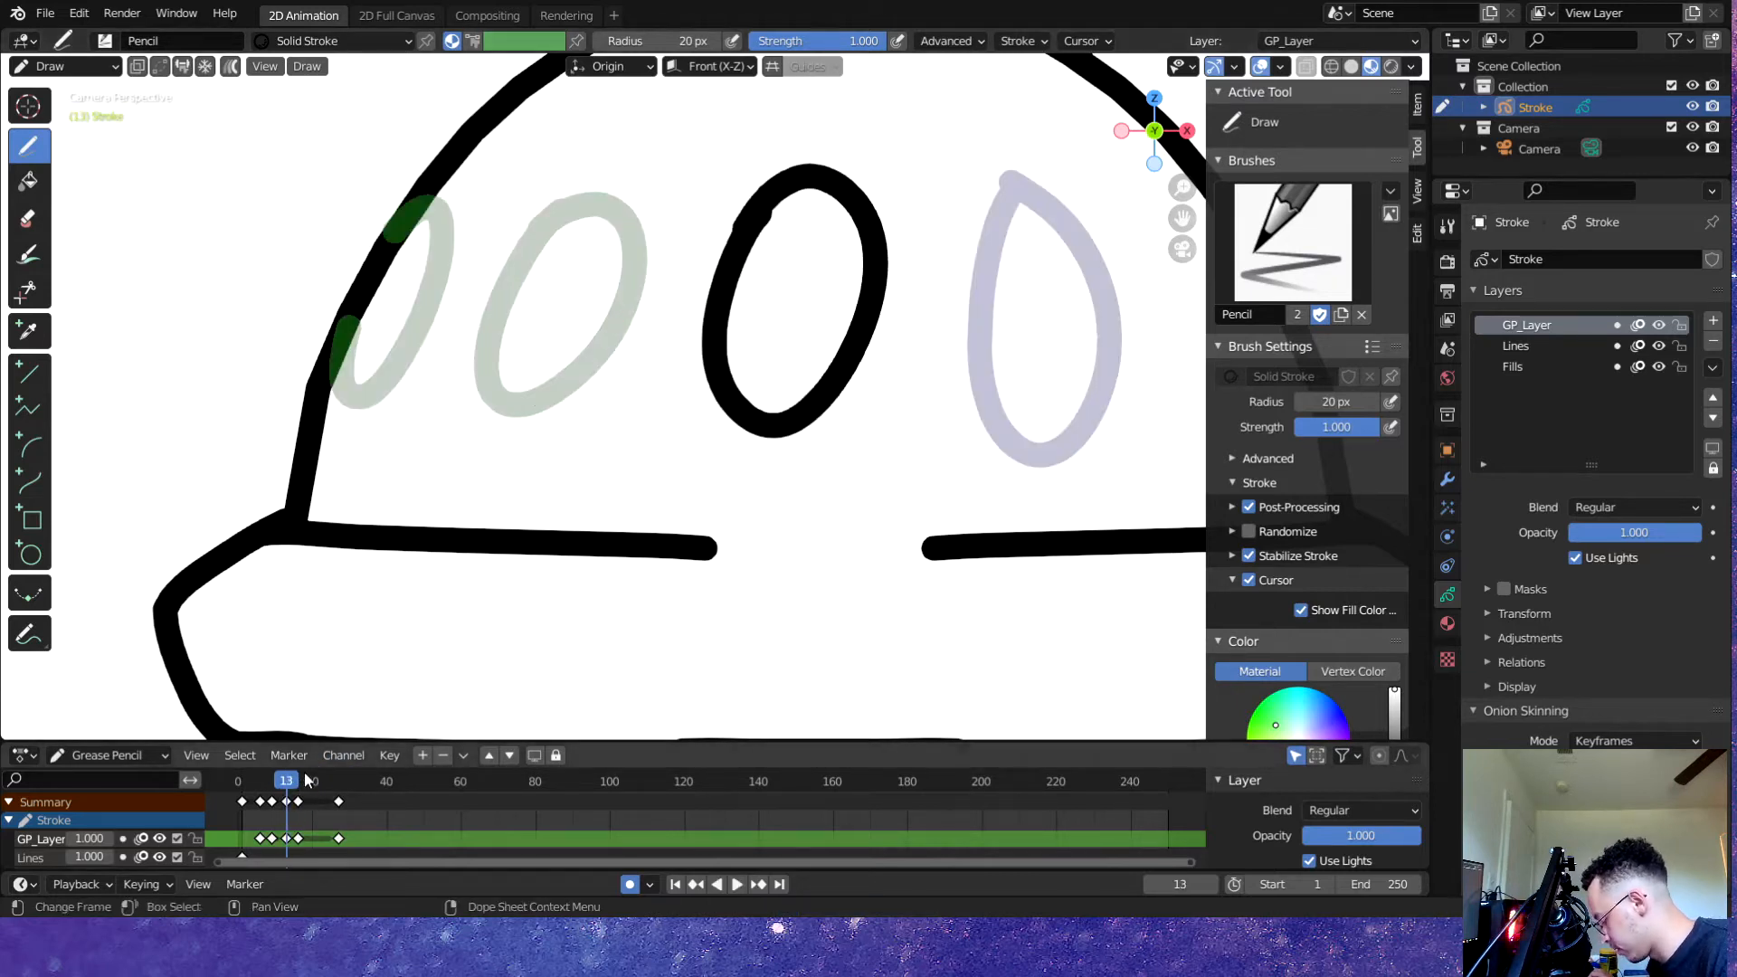
- Draw a second oval left of the existing one on frame 13, near the head outline, and on frame 16, nearer the centre
mouse_move(438, 206)
mouse_down()
mouse_move(407, 439)
mouse_move(557, 237)
mouse_move(457, 188)
mouse_up()
key(Right)
key(Right)
key(Right)
key(ctrl+s)
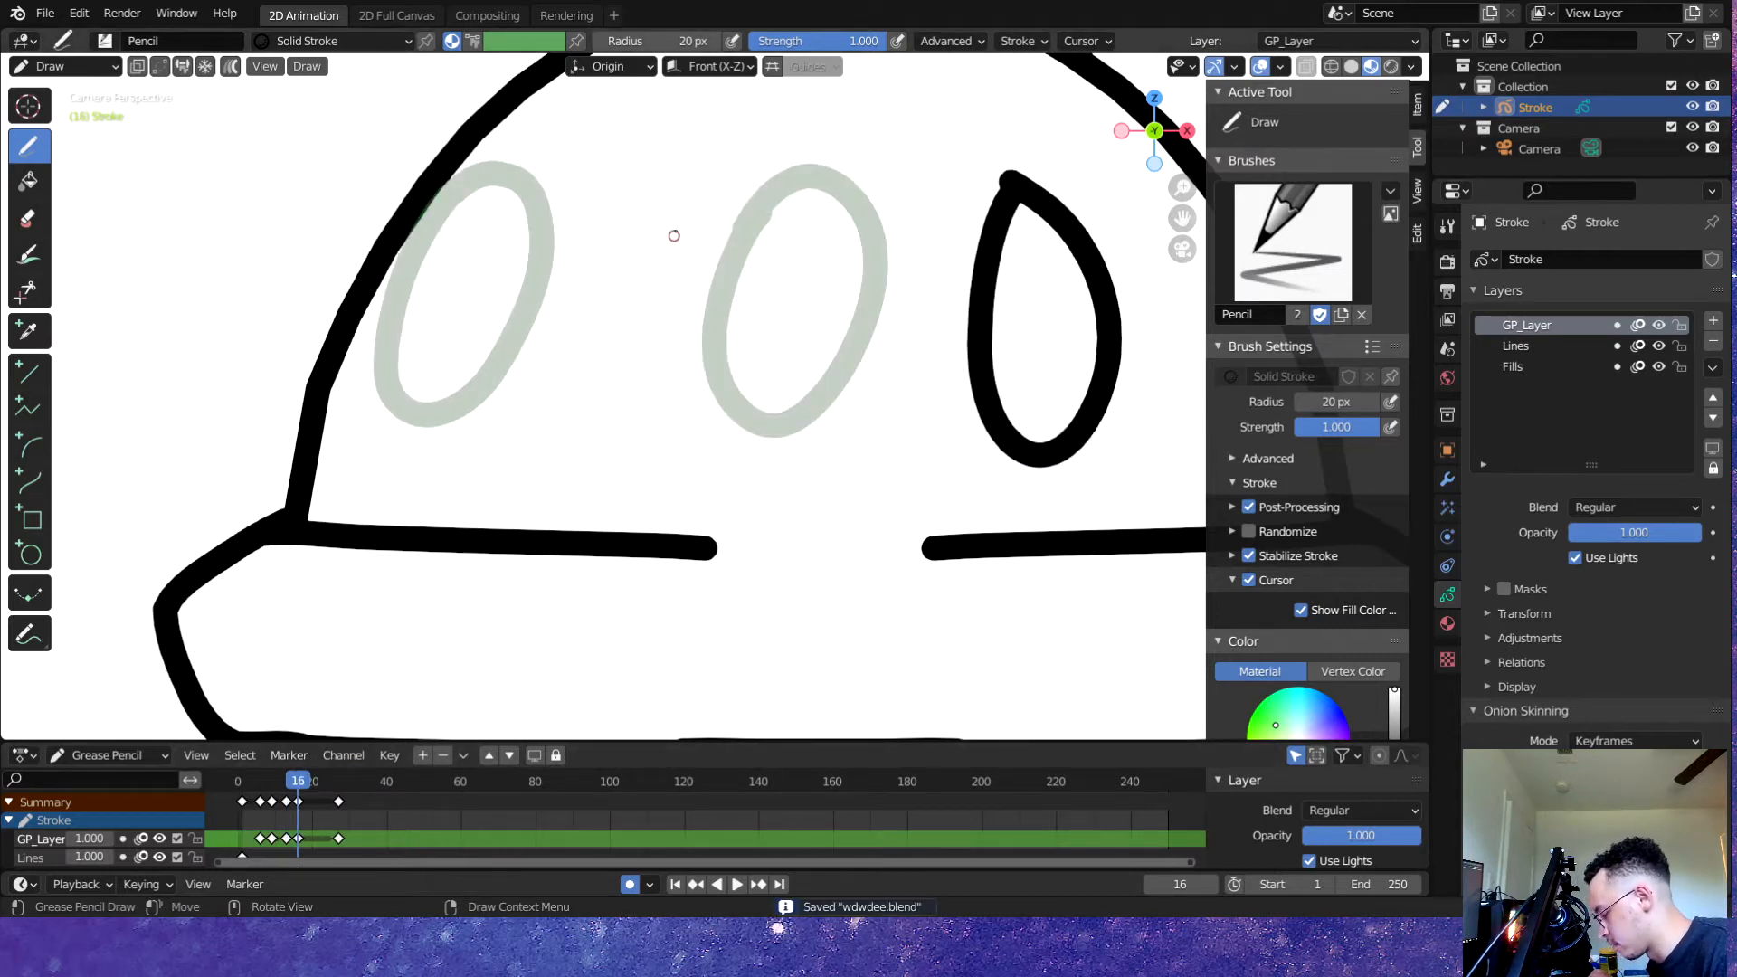
mouse_move(672, 176)
mouse_down()
mouse_move(586, 396)
mouse_move(760, 403)
mouse_move(747, 213)
mouse_move(690, 168)
mouse_up()
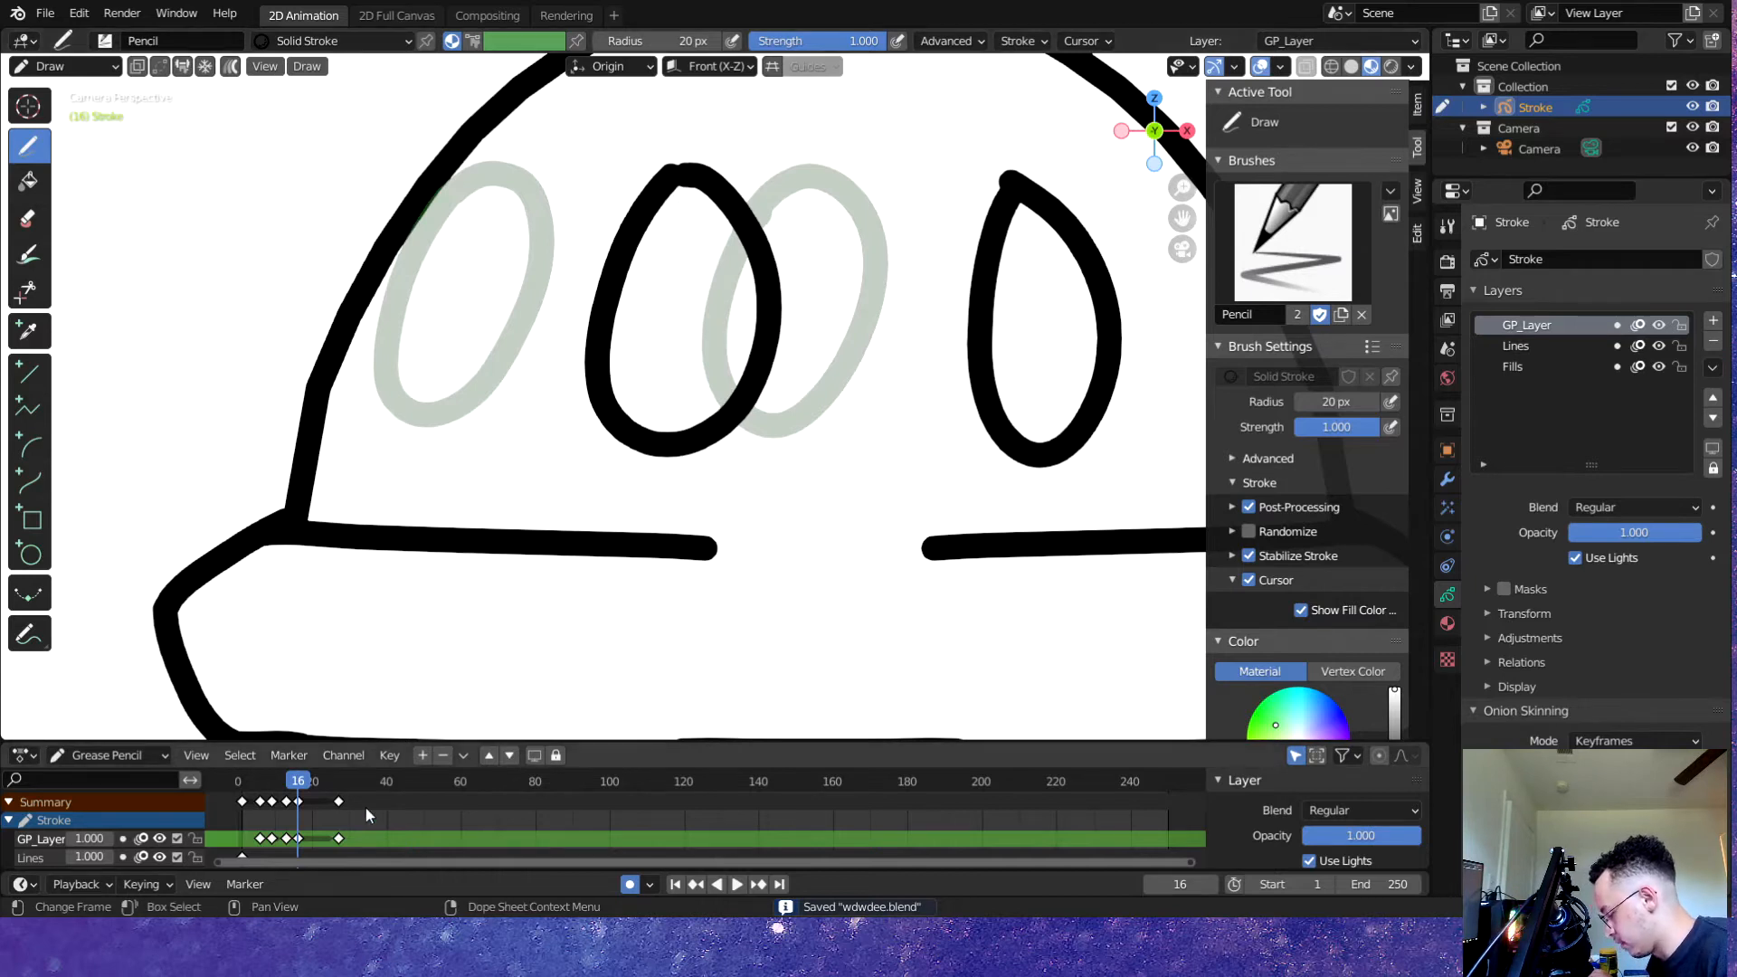
- Return to frame 0, save the file, and play the eye animation from the start with the full character in view
key(Home)
scroll(723, 361, up, 9)
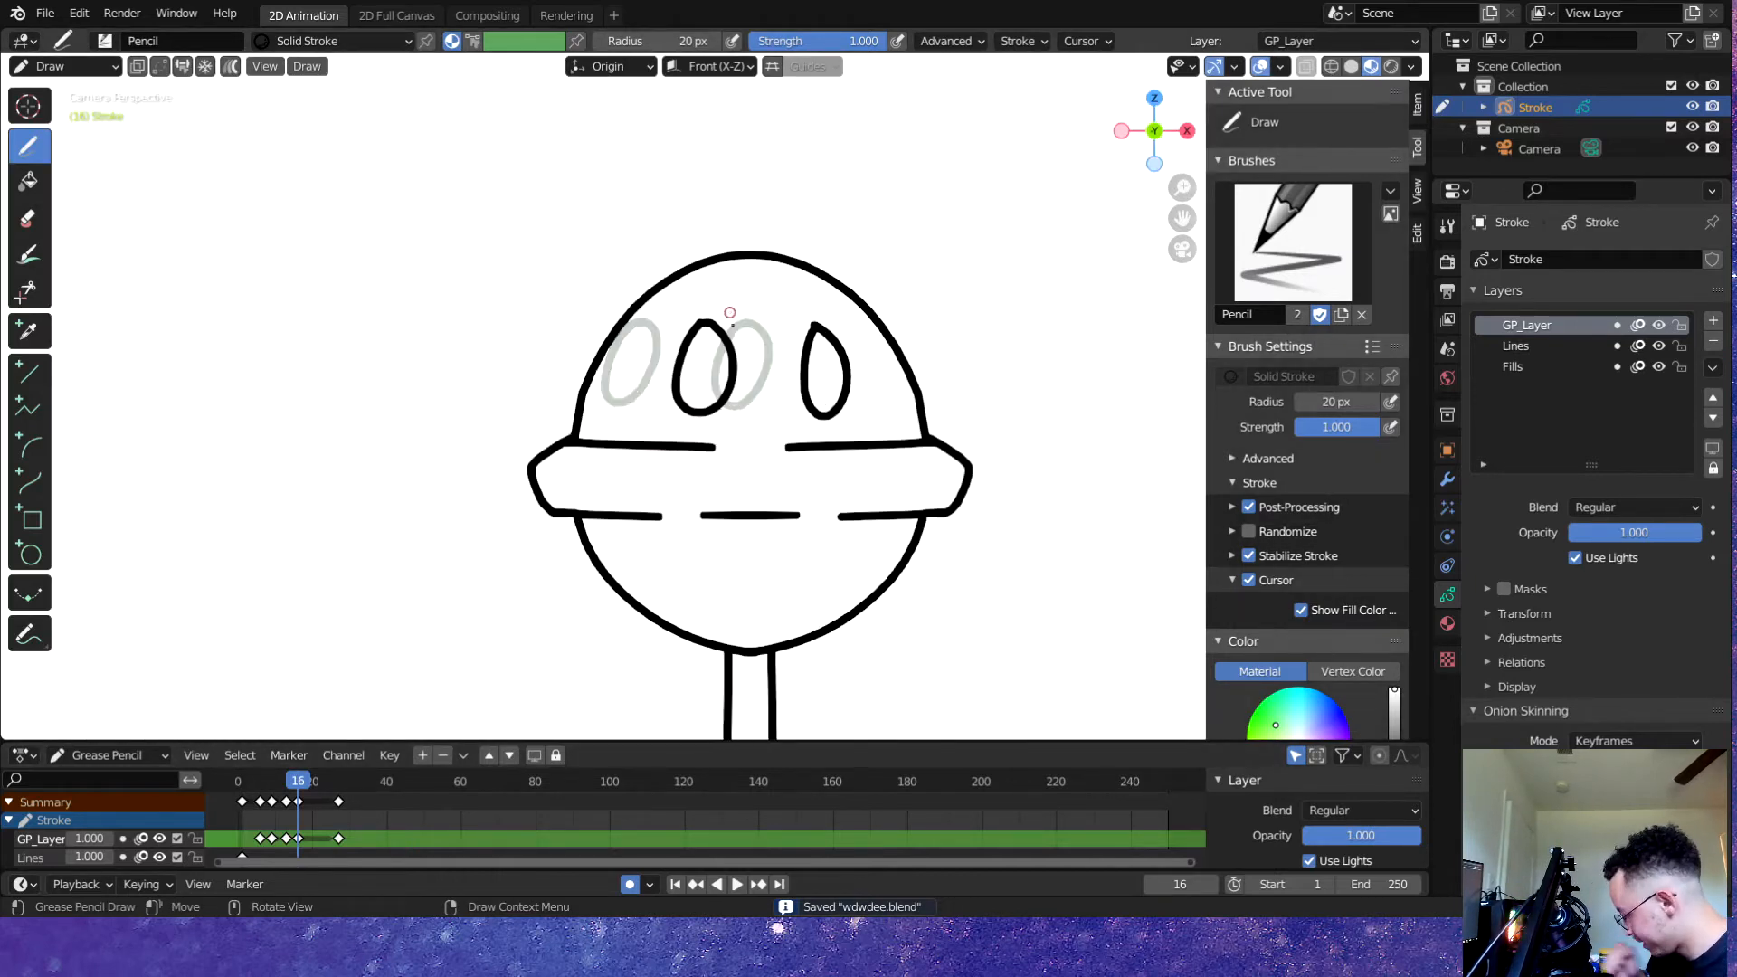
drag(290, 784, 238, 785)
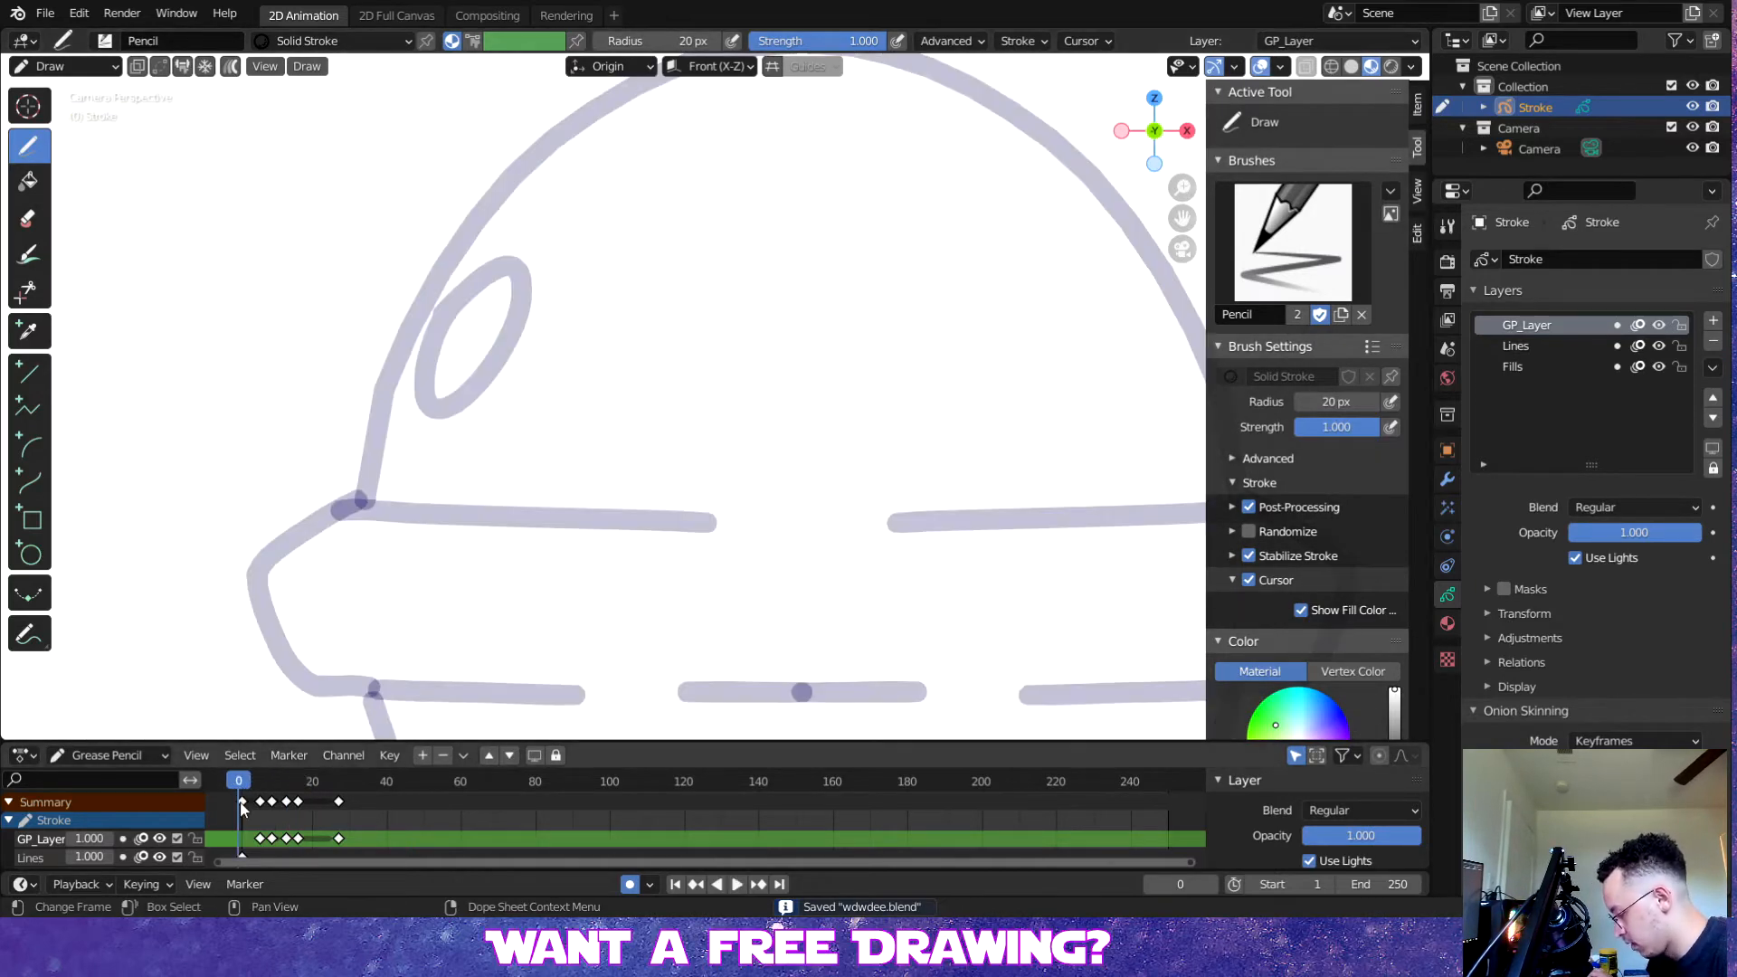
scroll(601, 508, down, 14)
key(ctrl+s)
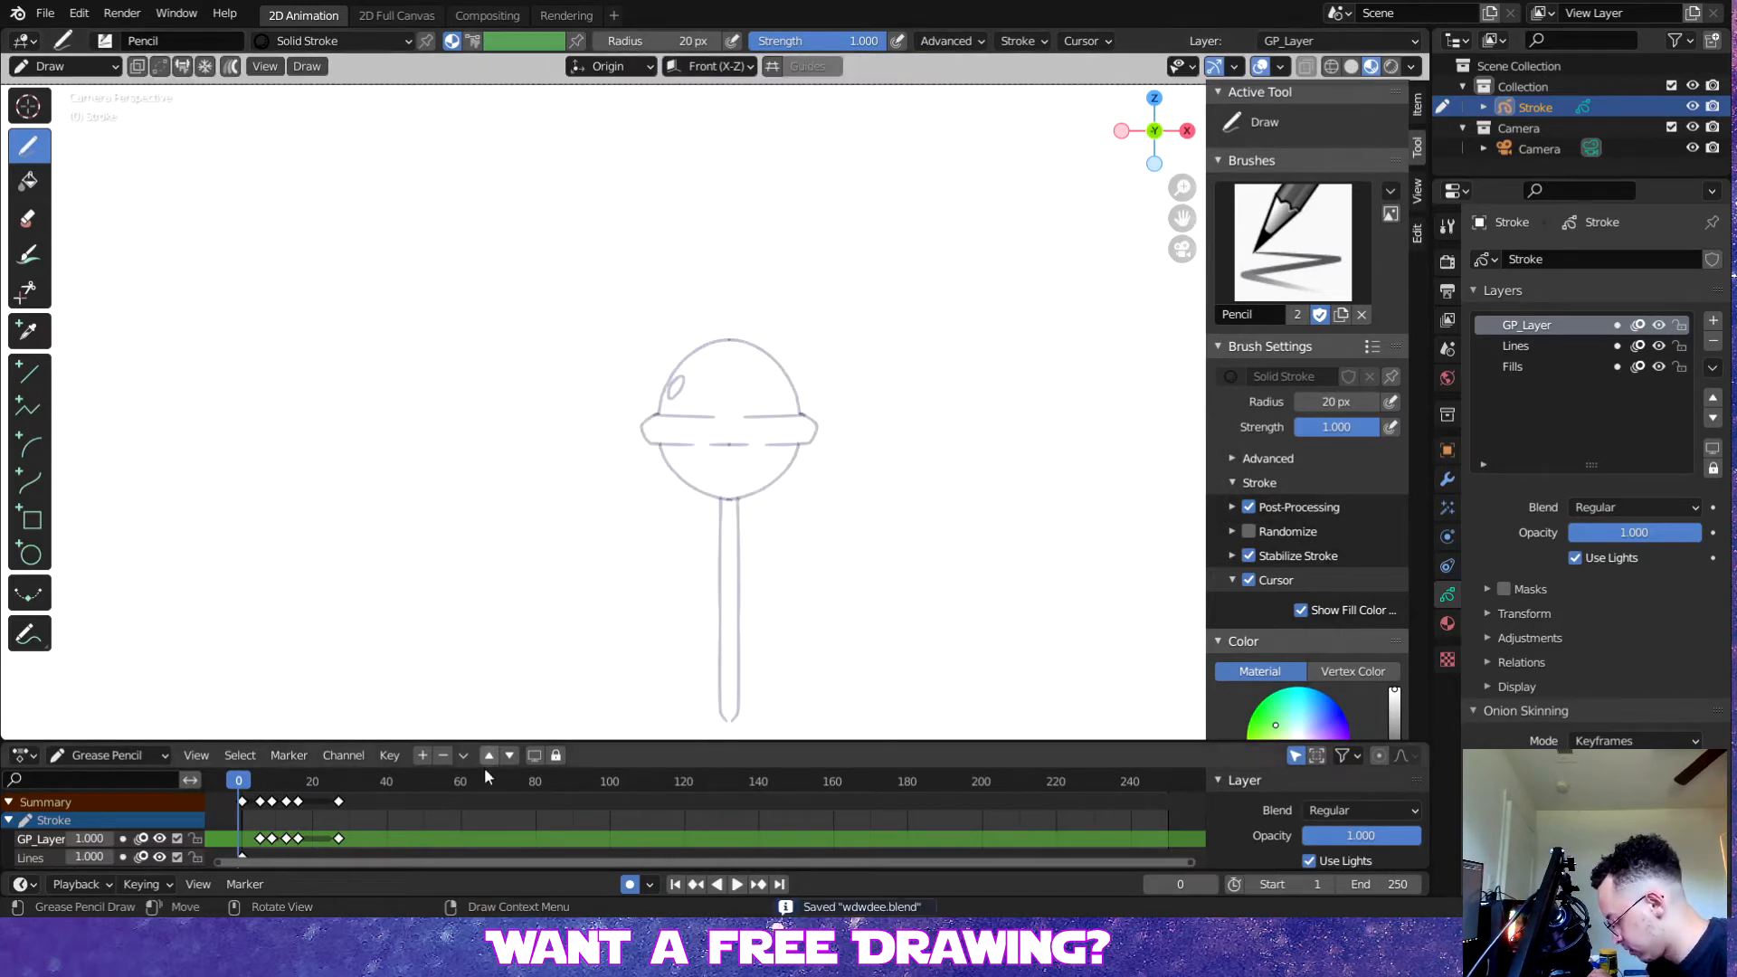
click(742, 886)
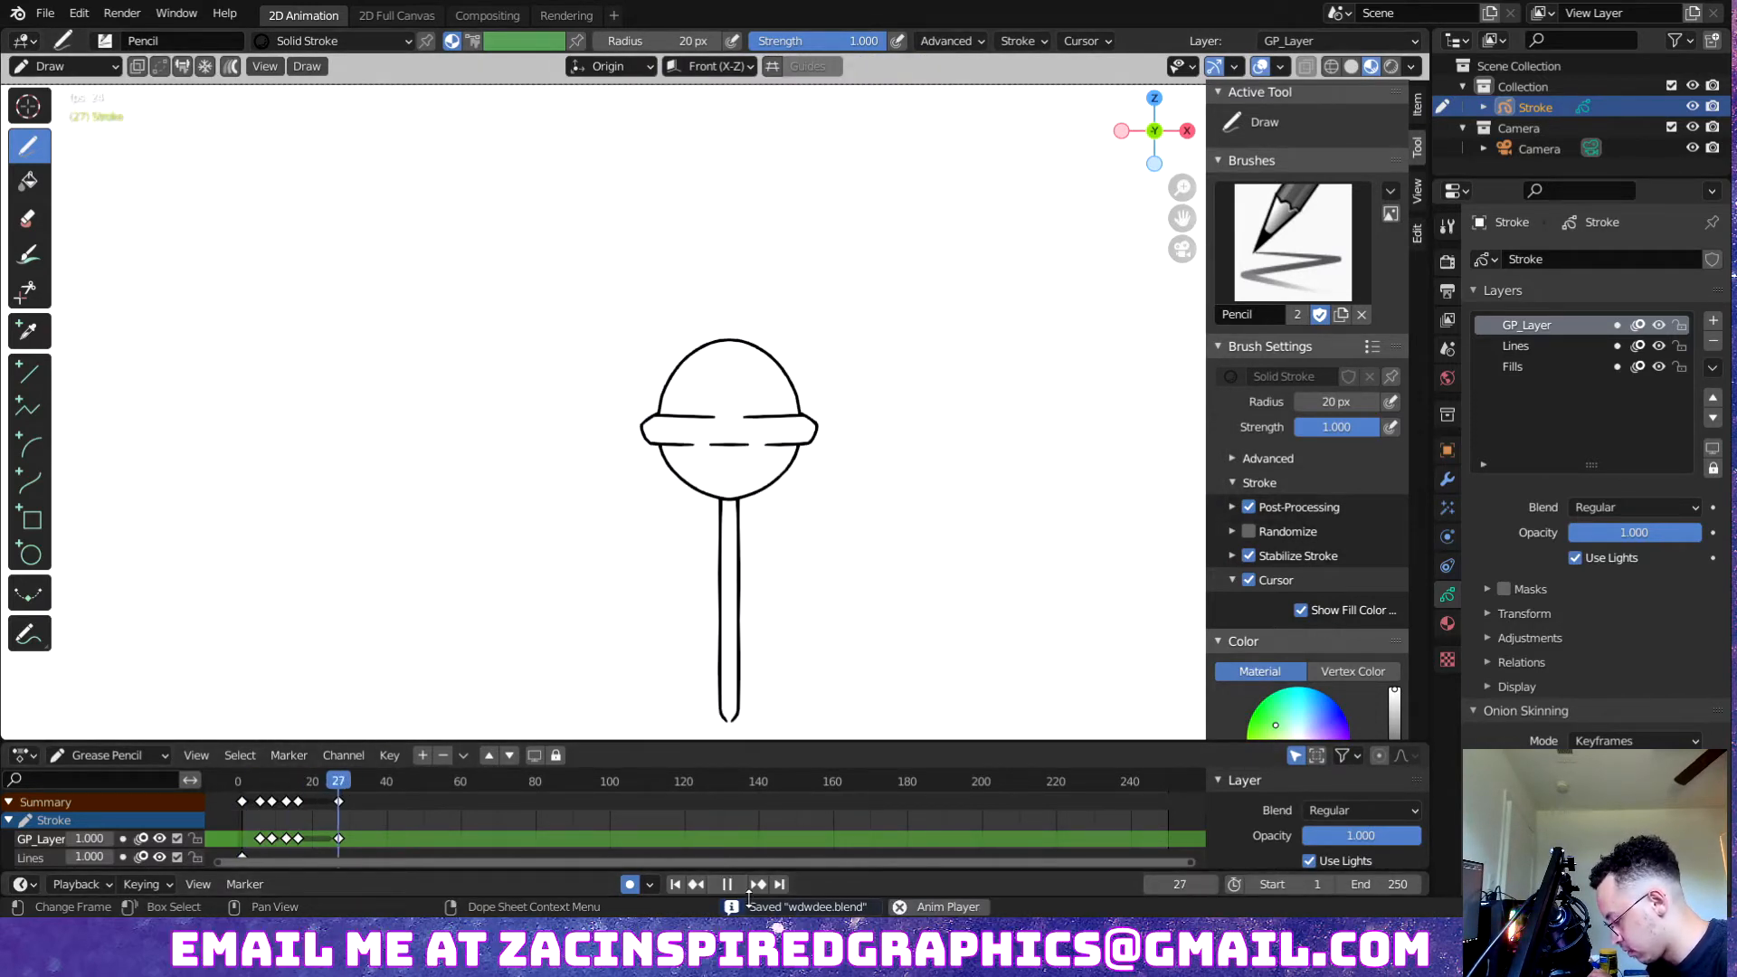
click(737, 884)
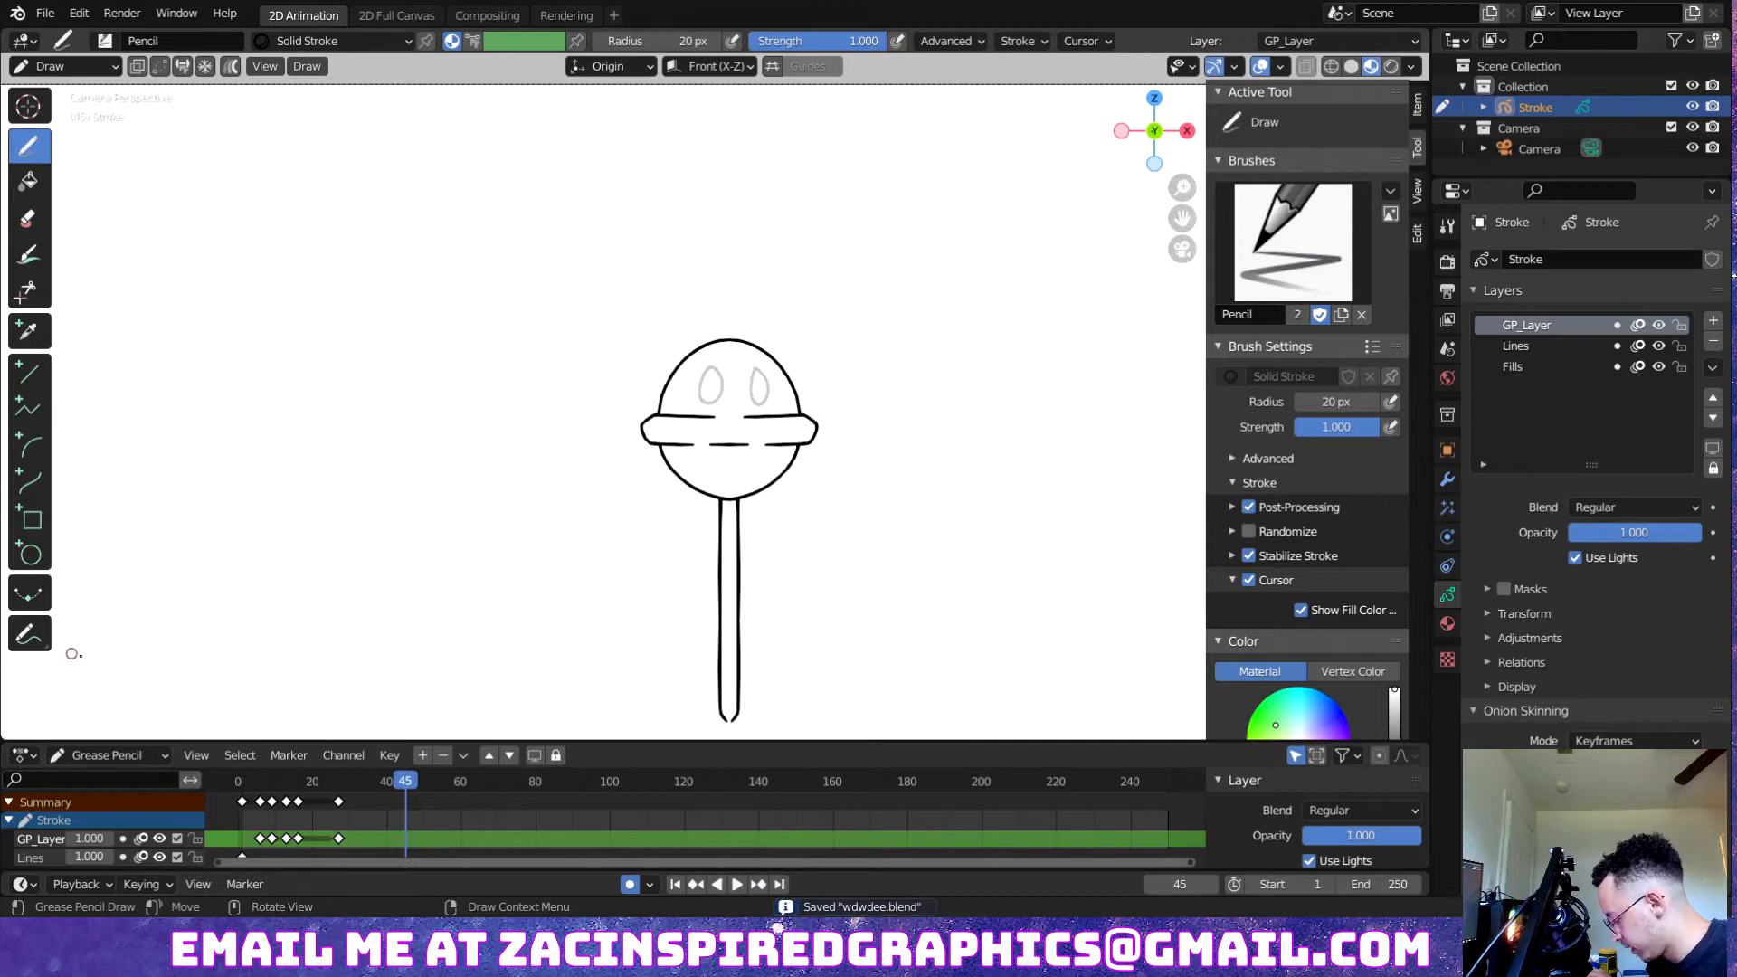
drag(398, 789, 247, 797)
key(space)
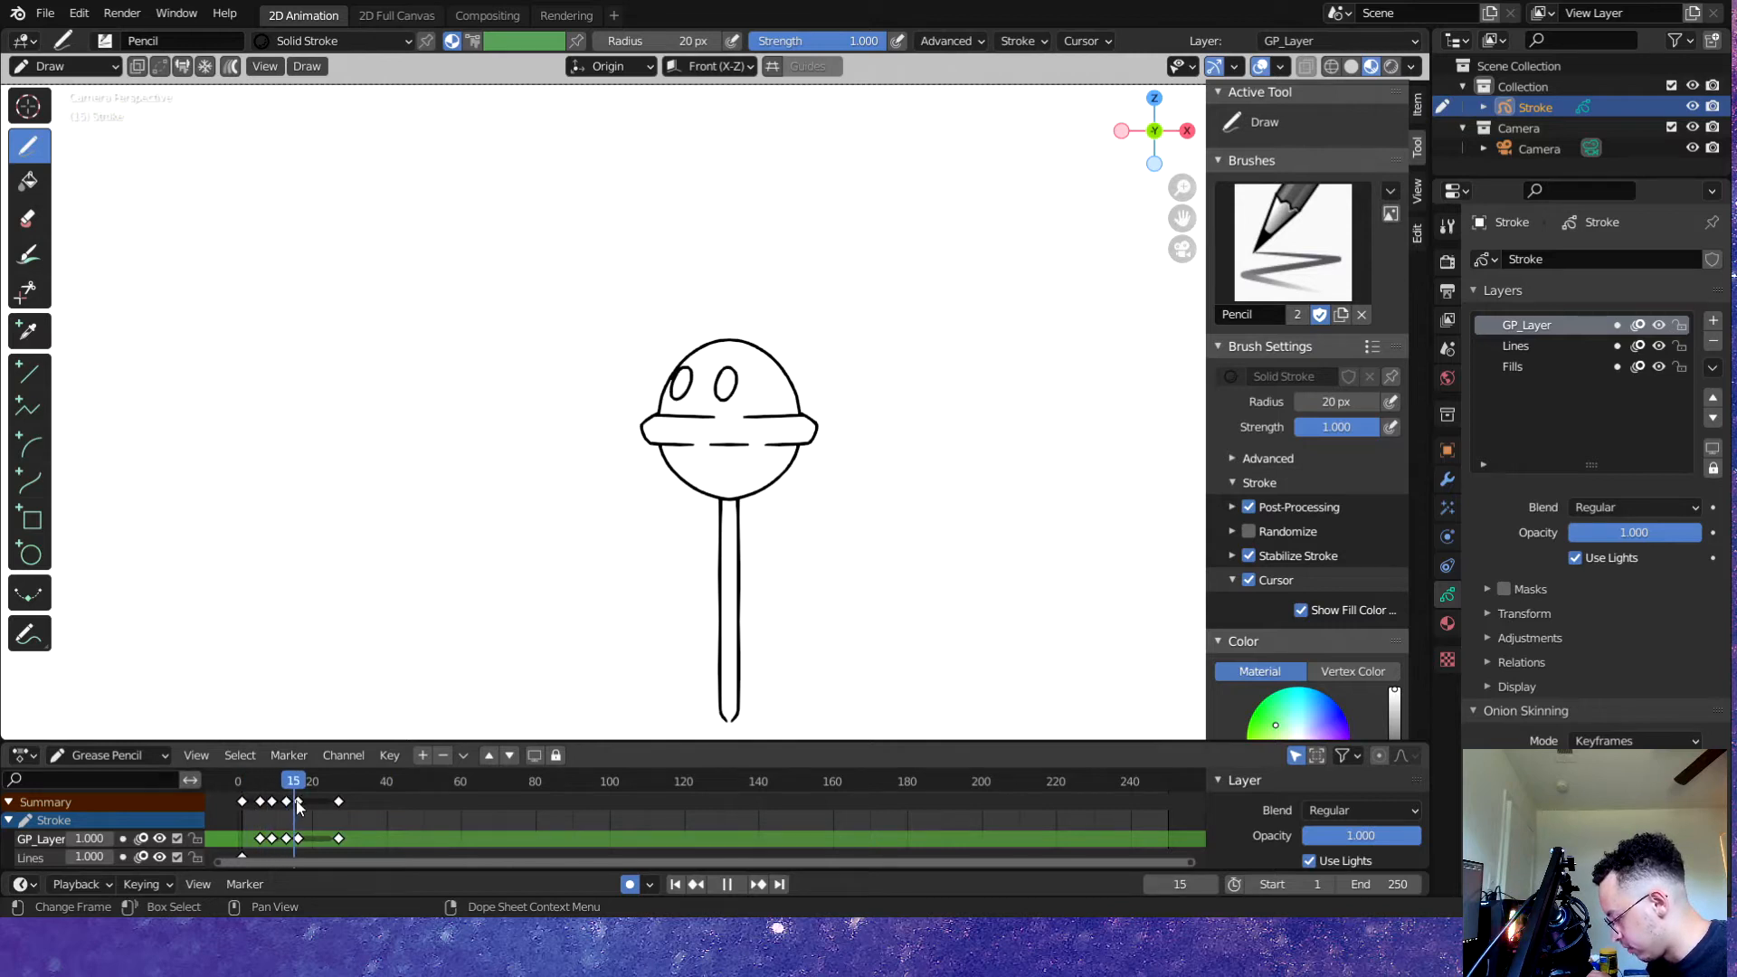
- Try to duplicate the keyframe at frame 27 to a point further along the timeline
drag(296, 800, 339, 802)
click(340, 802)
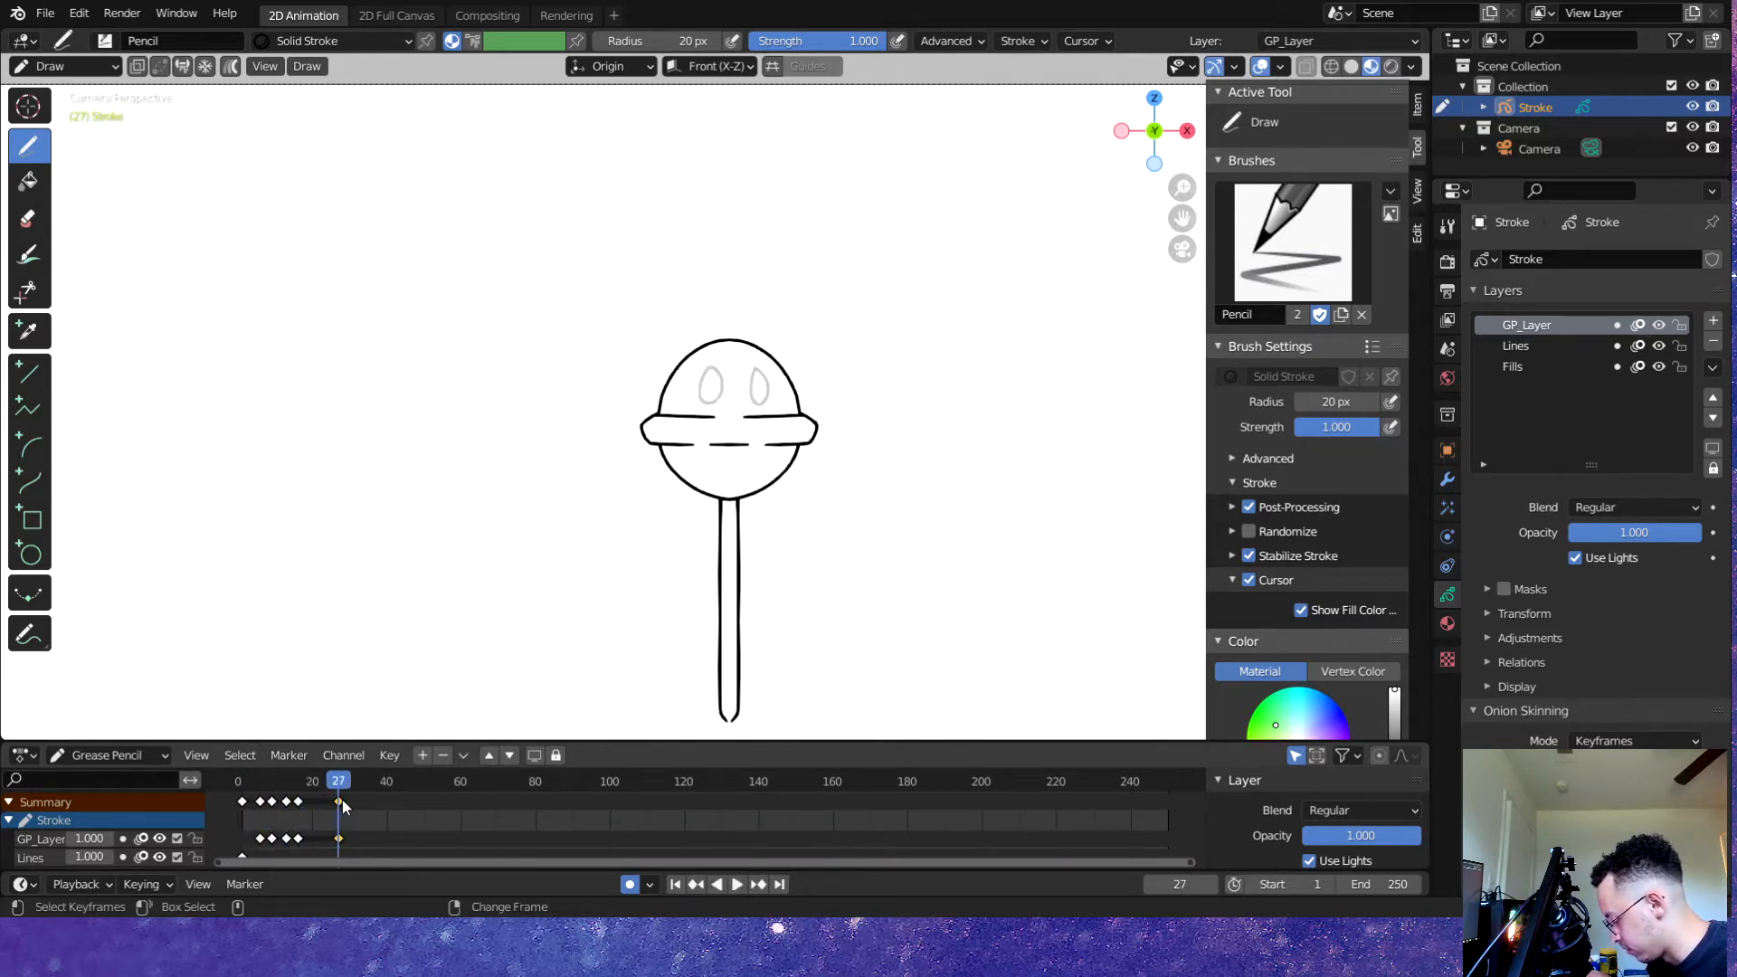
key(shift+d)
click(457, 804)
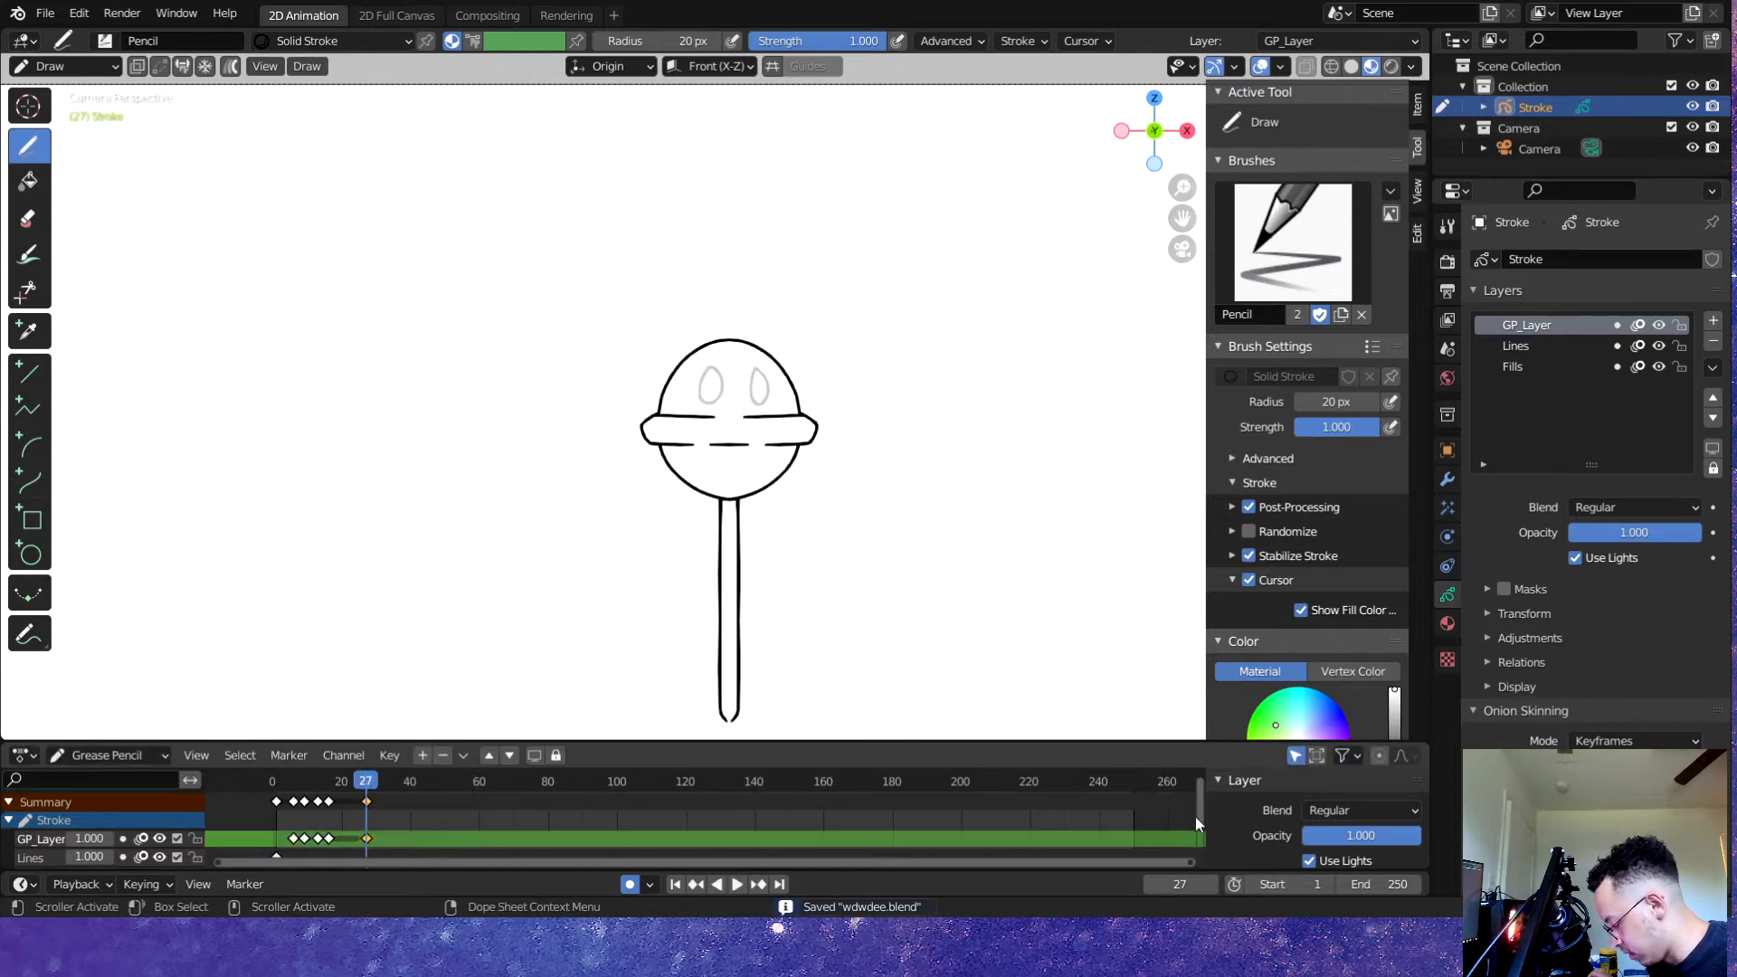
- Delete the GP_Layer keyframe at frame 27, go back to frame 14, and select the layer's keyframe at frame 16
drag(1201, 810, 1198, 831)
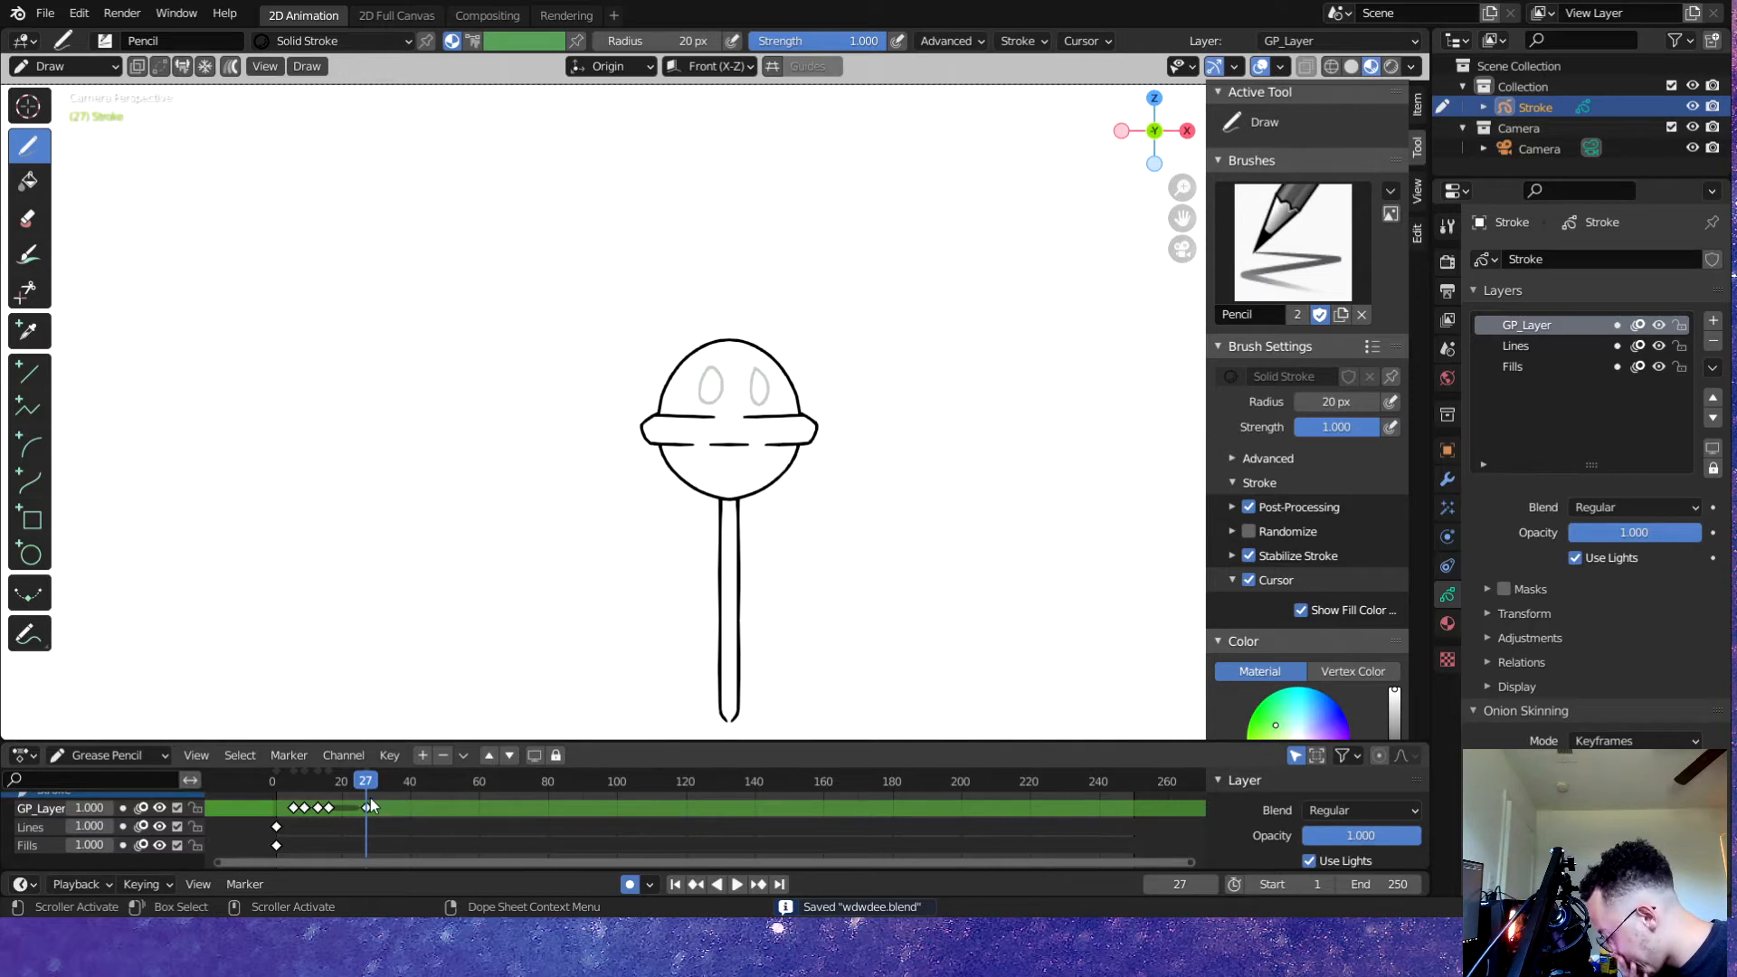
mouse_move(371, 799)
mouse_down()
mouse_move(340, 790)
mouse_move(366, 791)
mouse_move(366, 808)
mouse_up()
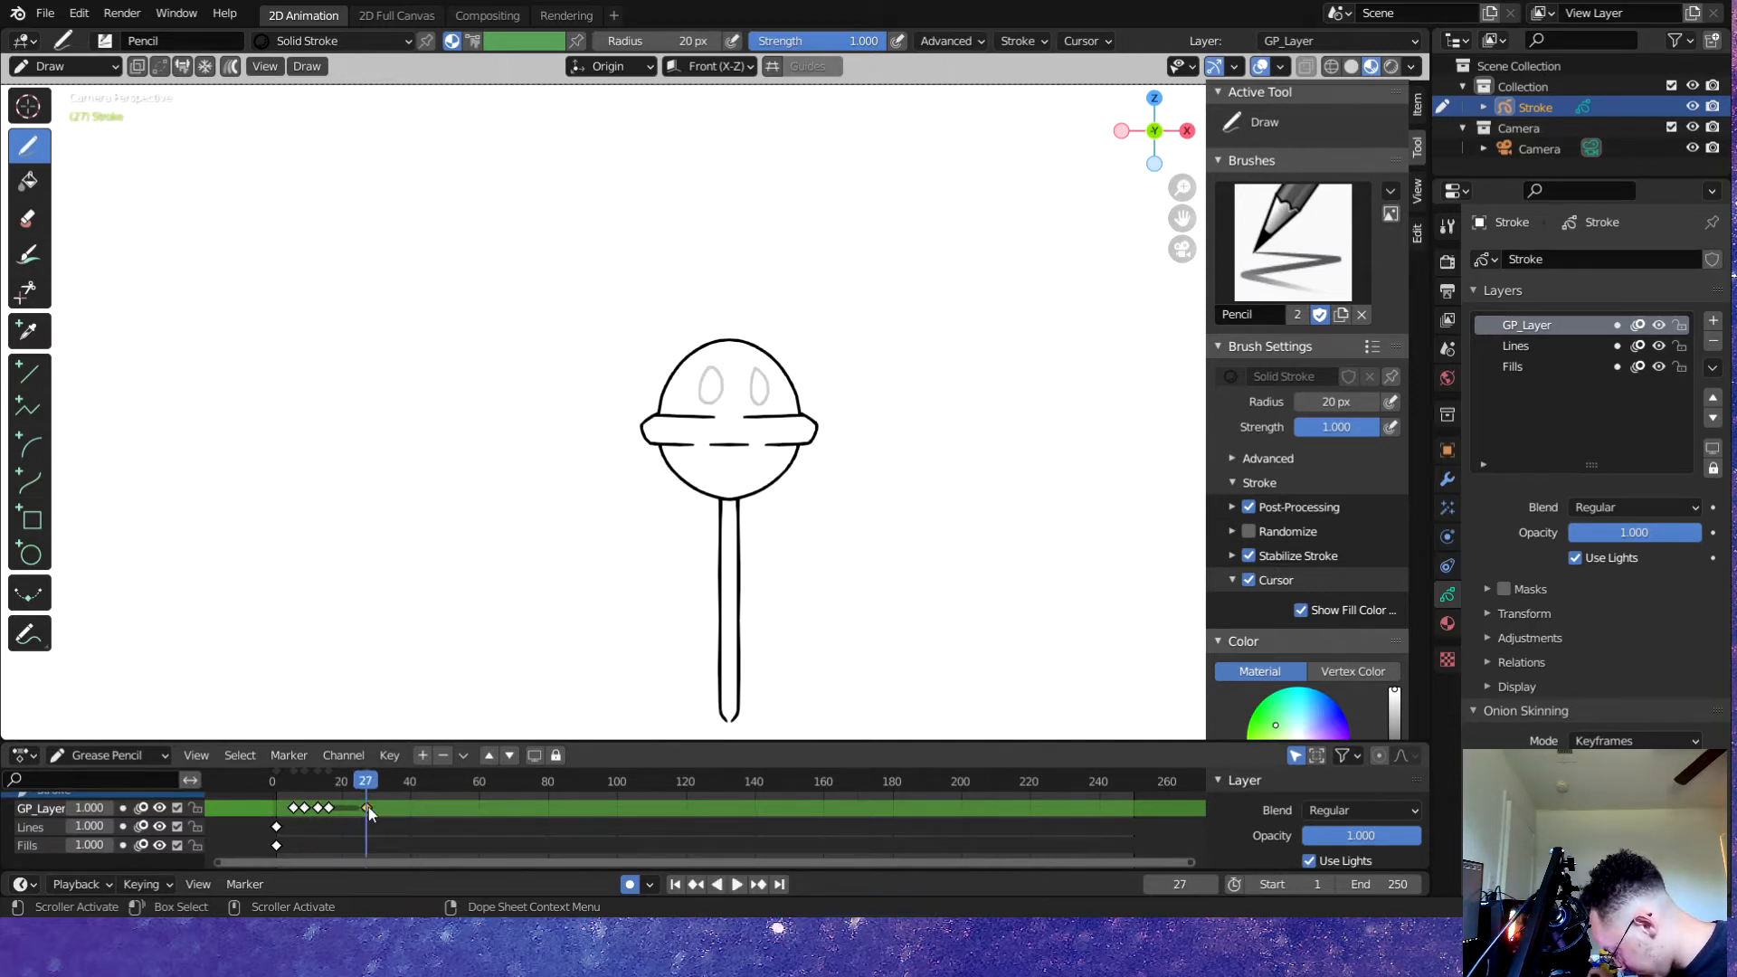
key(x)
click(367, 808)
drag(355, 794, 322, 789)
click(328, 808)
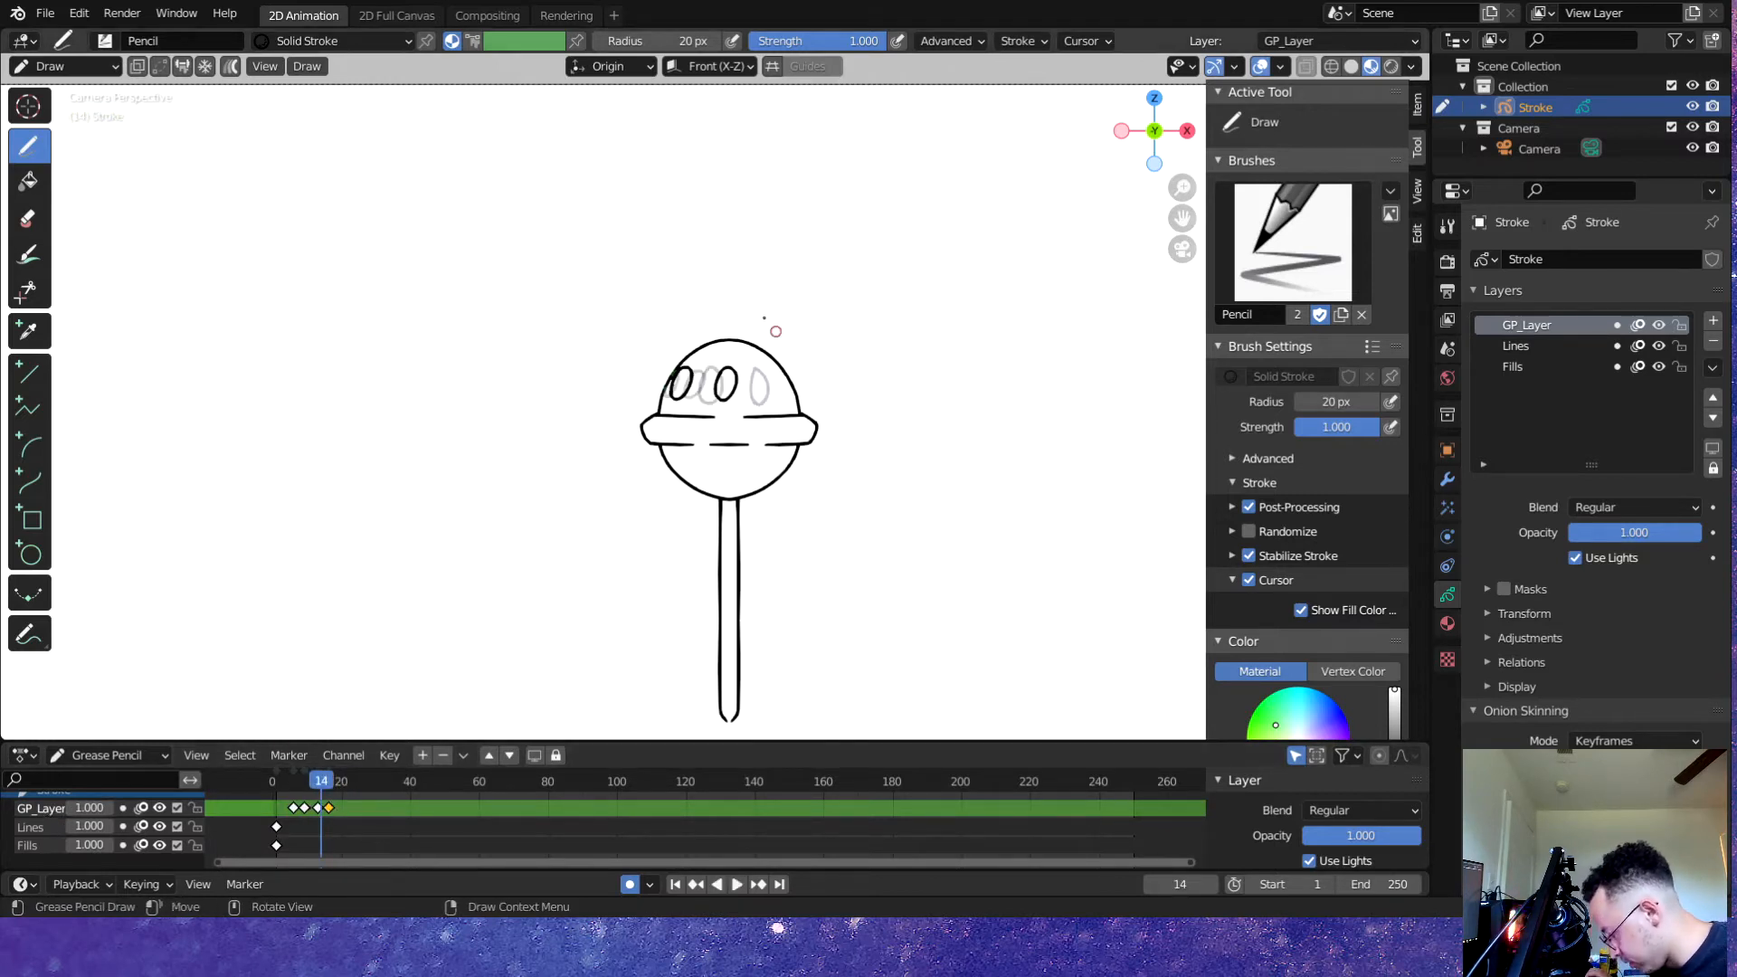
- Rename GP_Layer to "eyyes"
scroll(688, 479, up, 6)
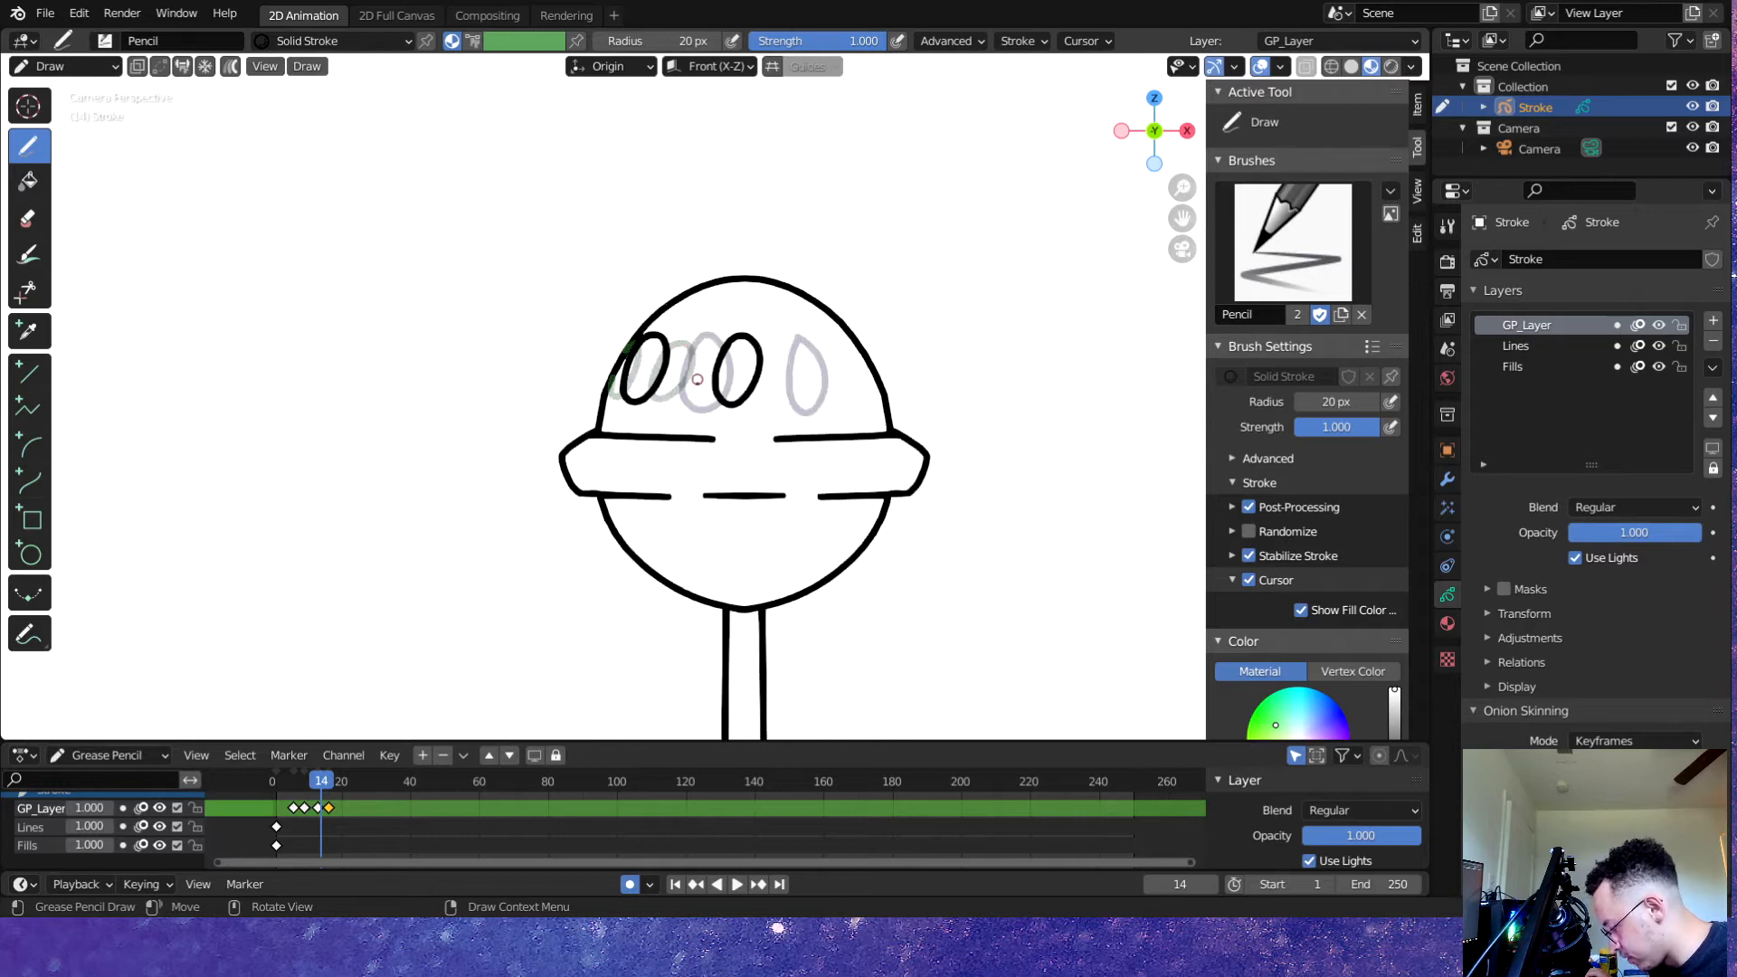
double_click(38, 808)
text(e)
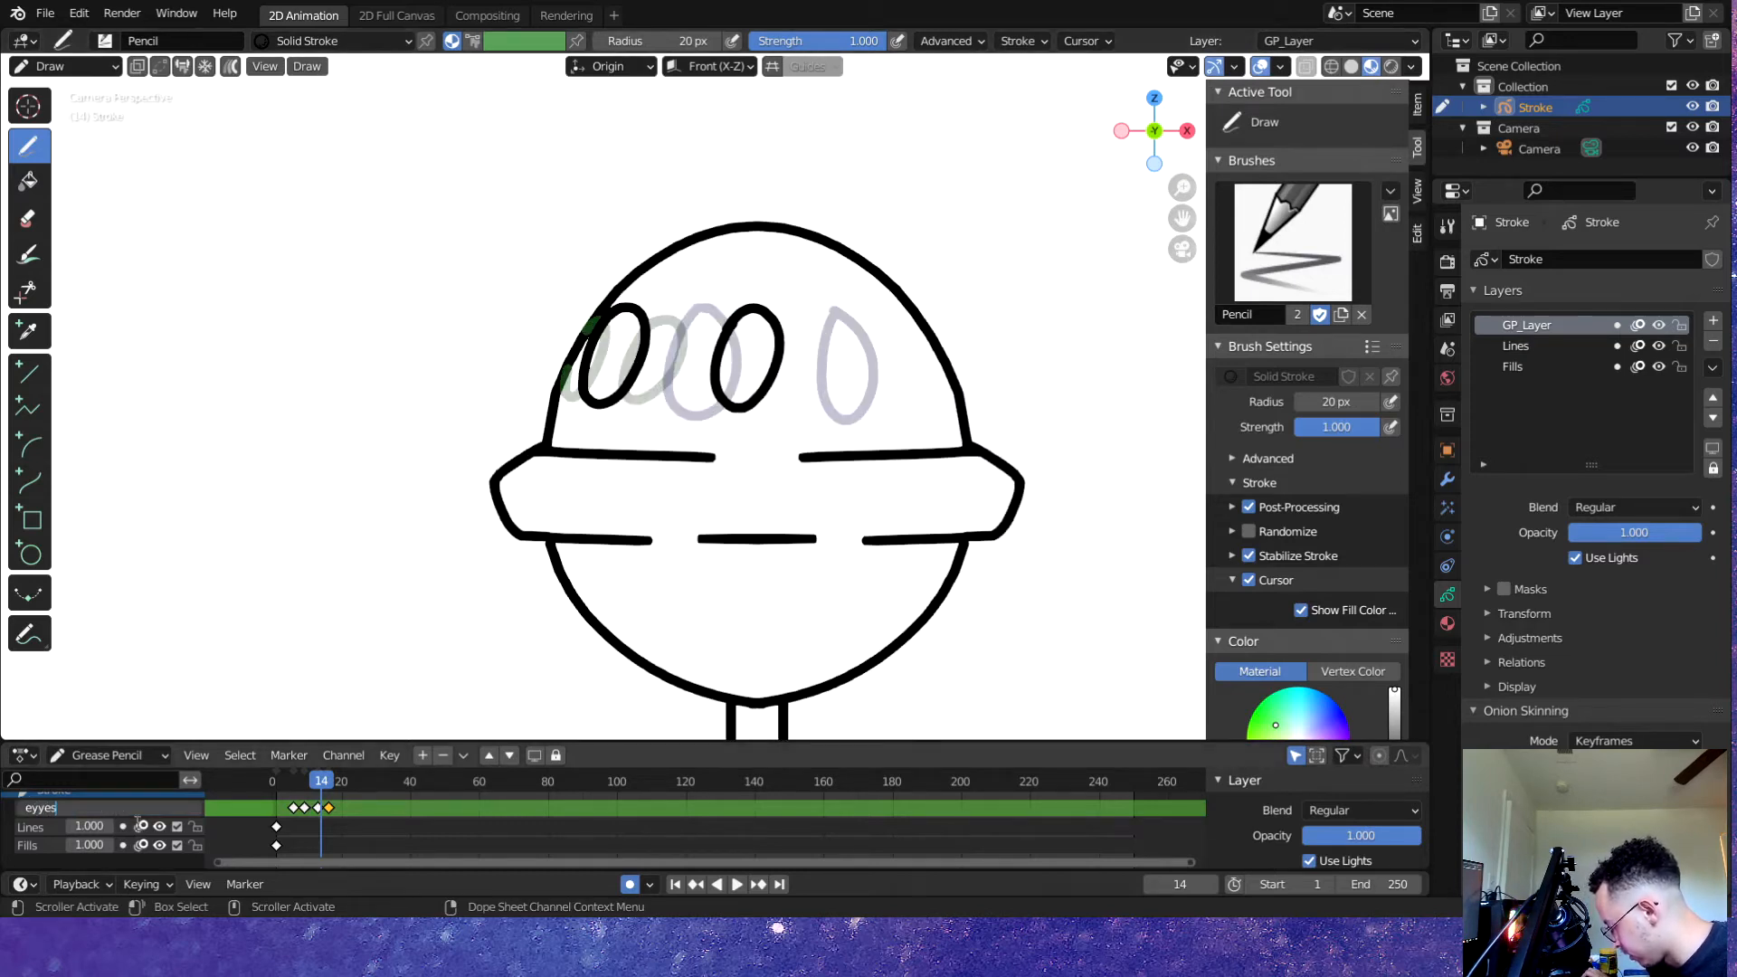
text(yyes)
key(Return)
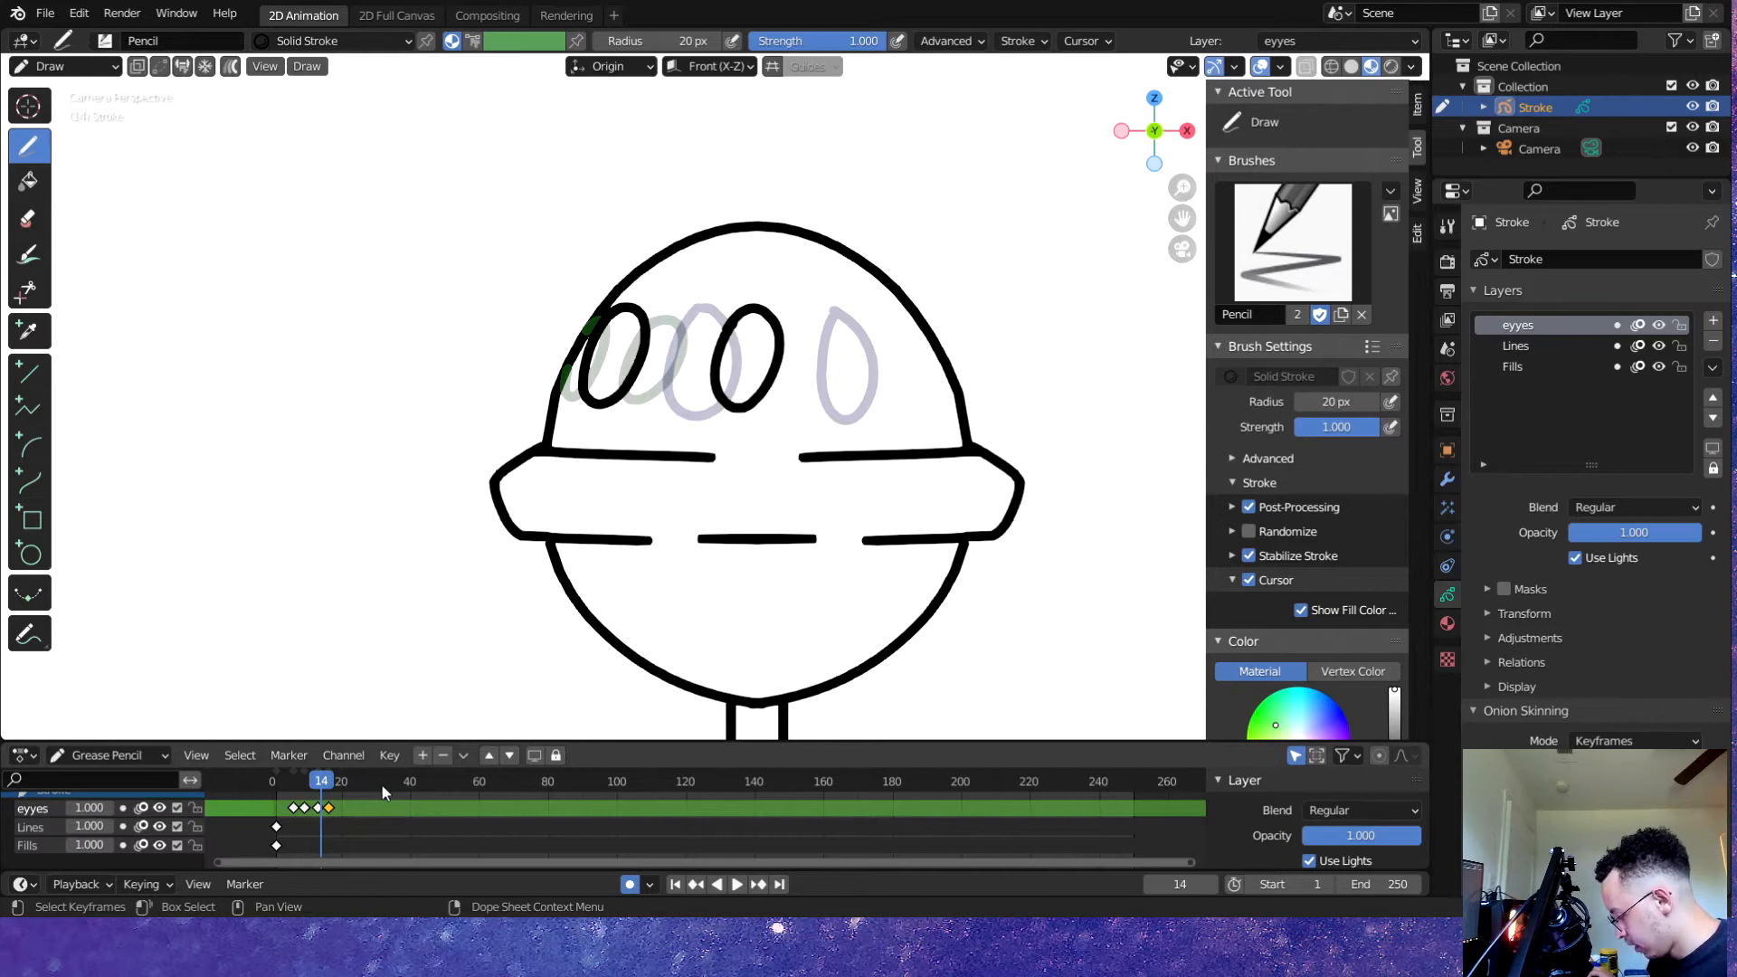
- Step back to frame 8 and rename the eye layer to "animate layer"
key(Left)
key(Left)
key(Left)
key(Left)
key(Left)
key(Left)
double_click(83, 806)
text(e)
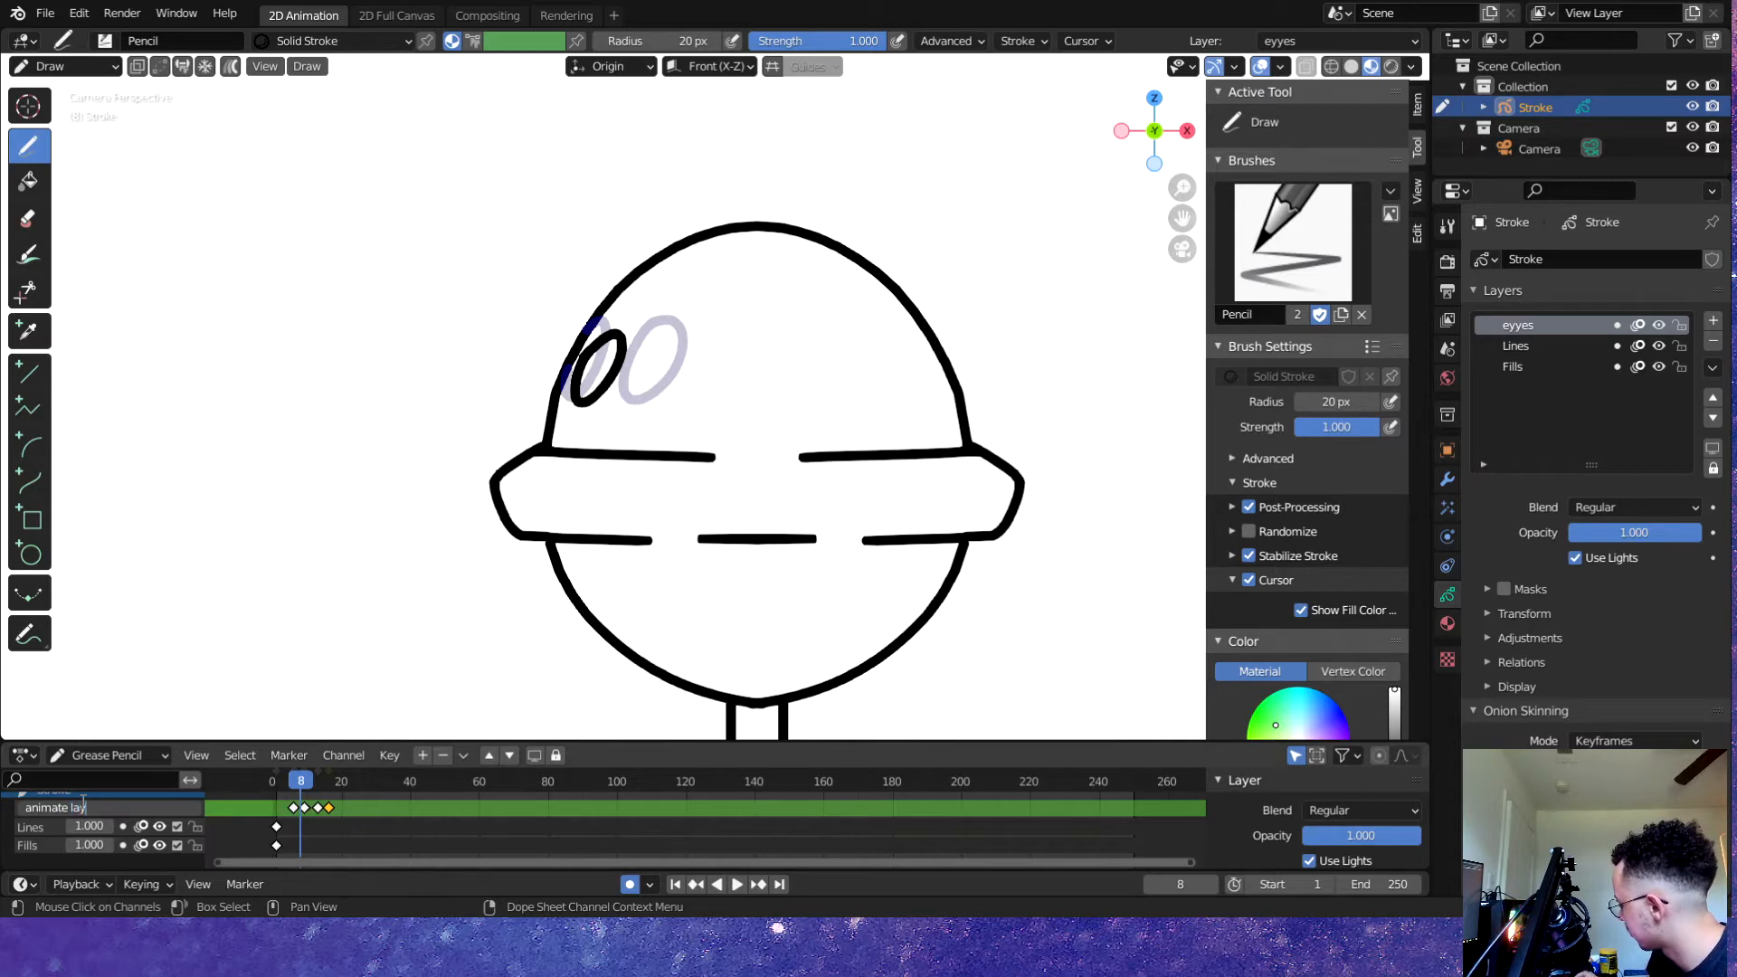
key(Return)
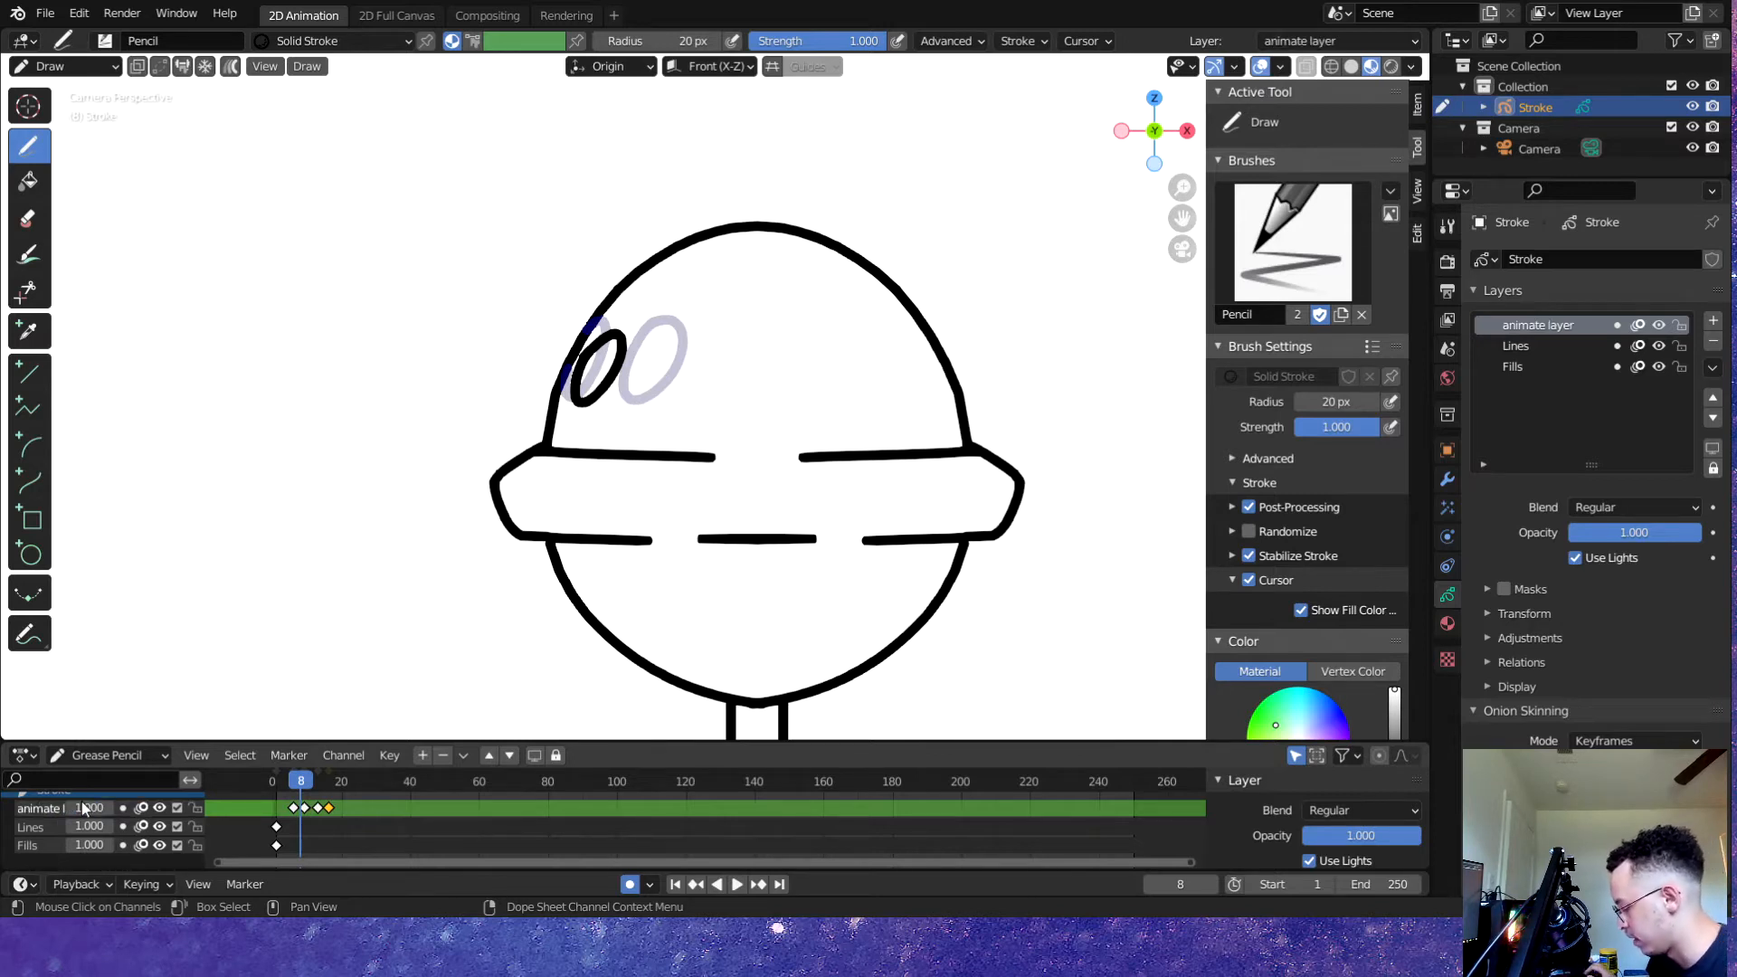
- Draw a small filled mouth dot below the brim, under the eyes, on the frame 9 keyframe and save the file
drag(300, 776, 309, 778)
scroll(609, 609, up, 2)
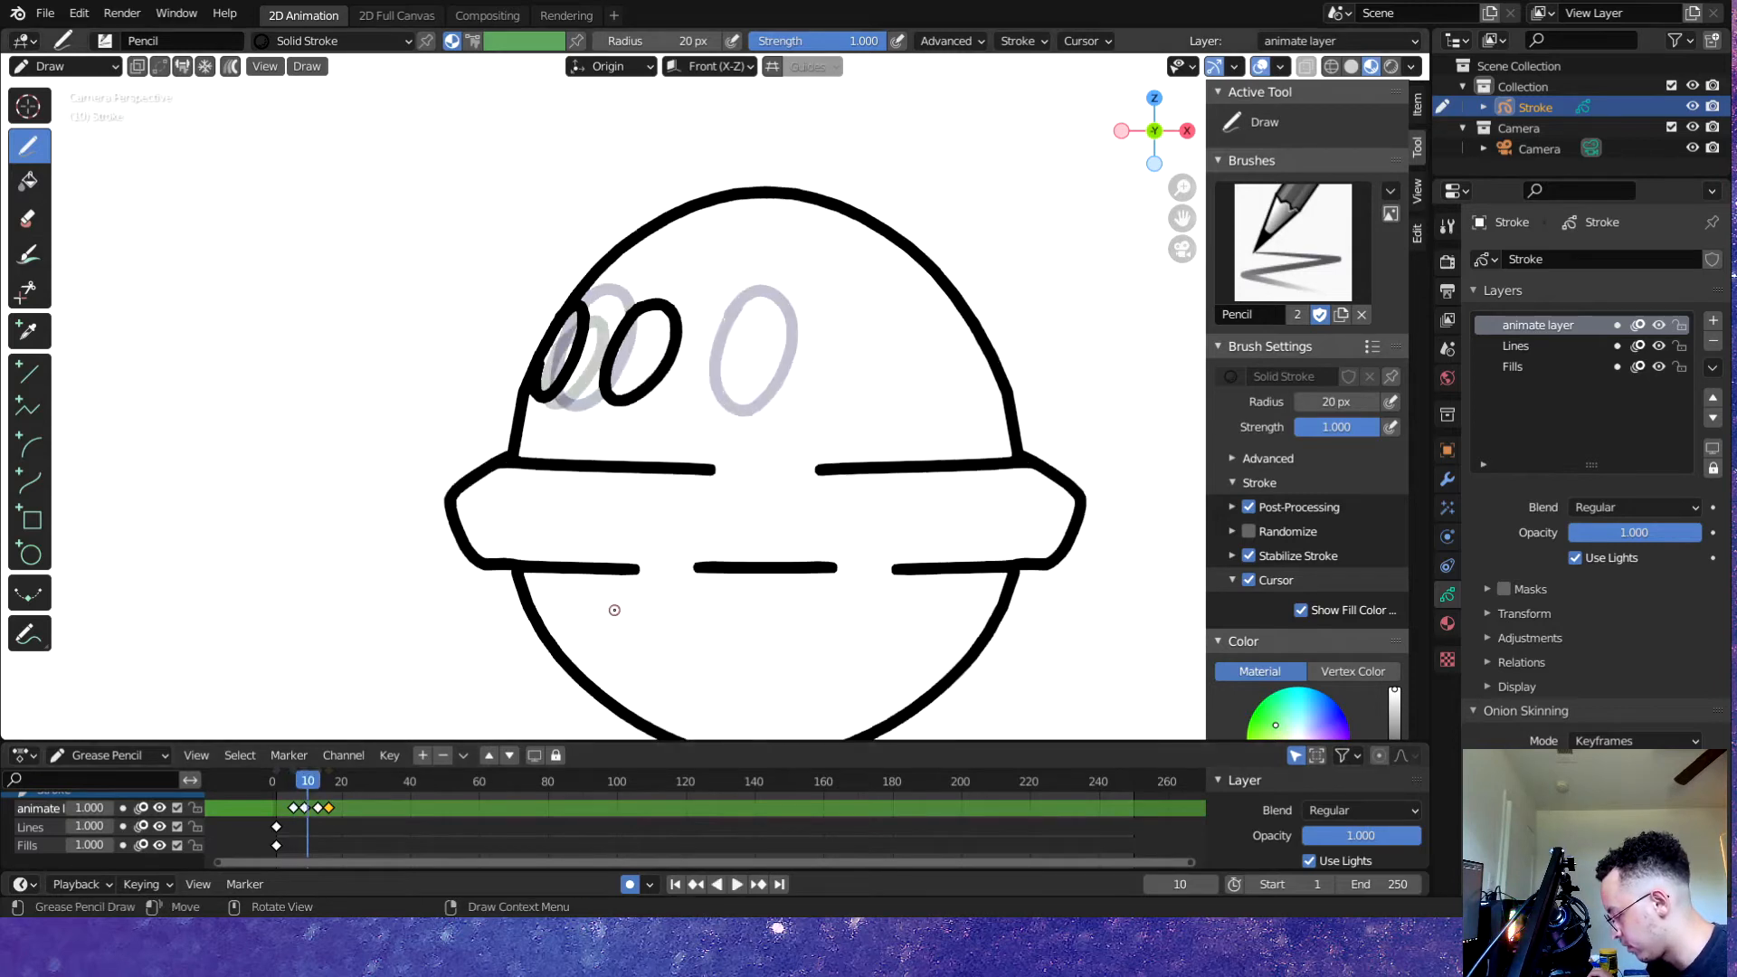
key(ctrl+s)
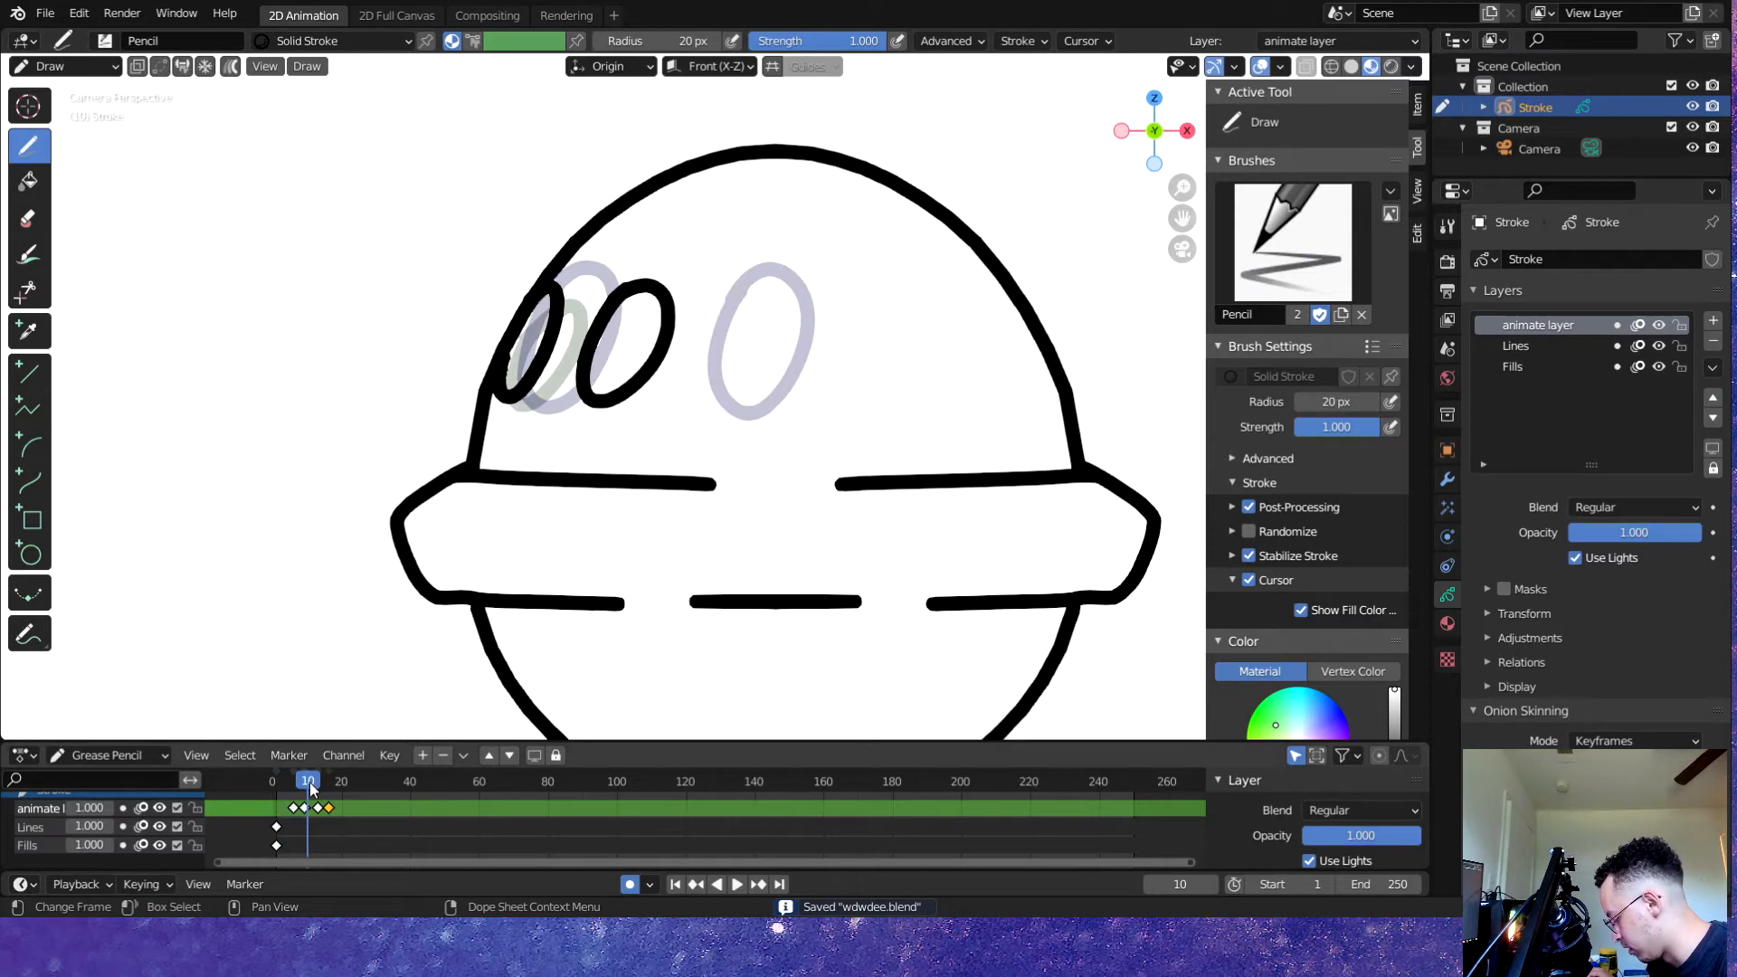
drag(310, 790, 305, 788)
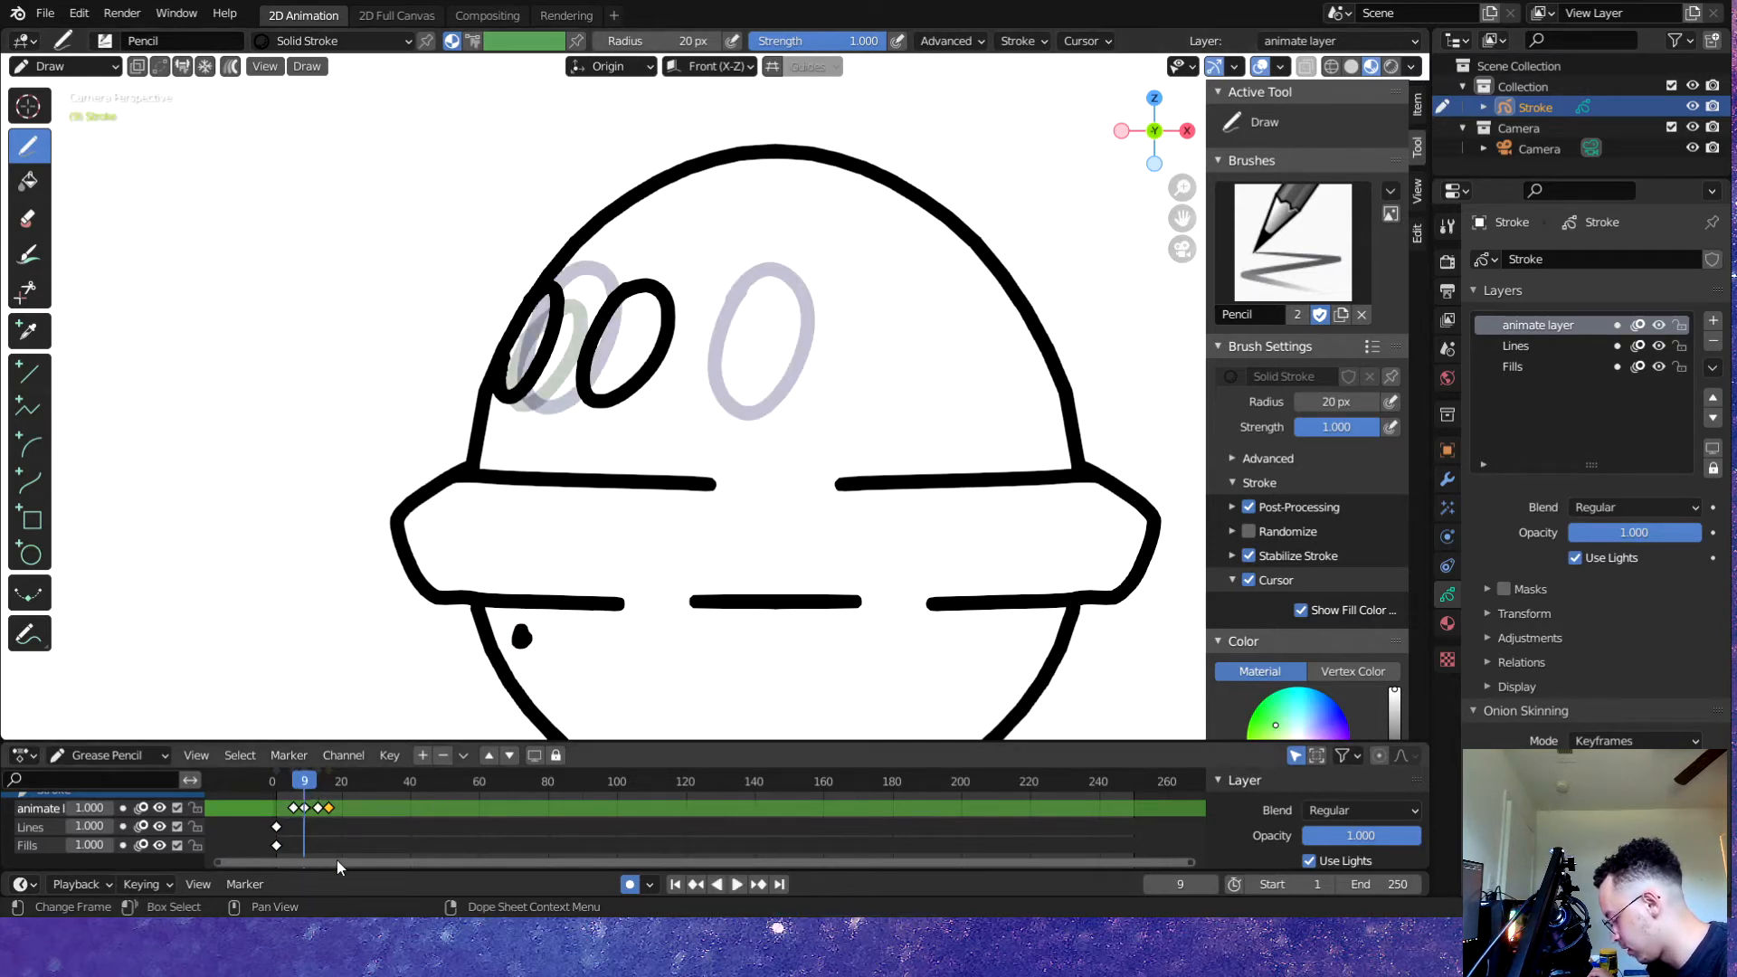
- Draw the mouth dot at frames 13 and 16, each time closer to the head's centre, and save the file
key(Up)
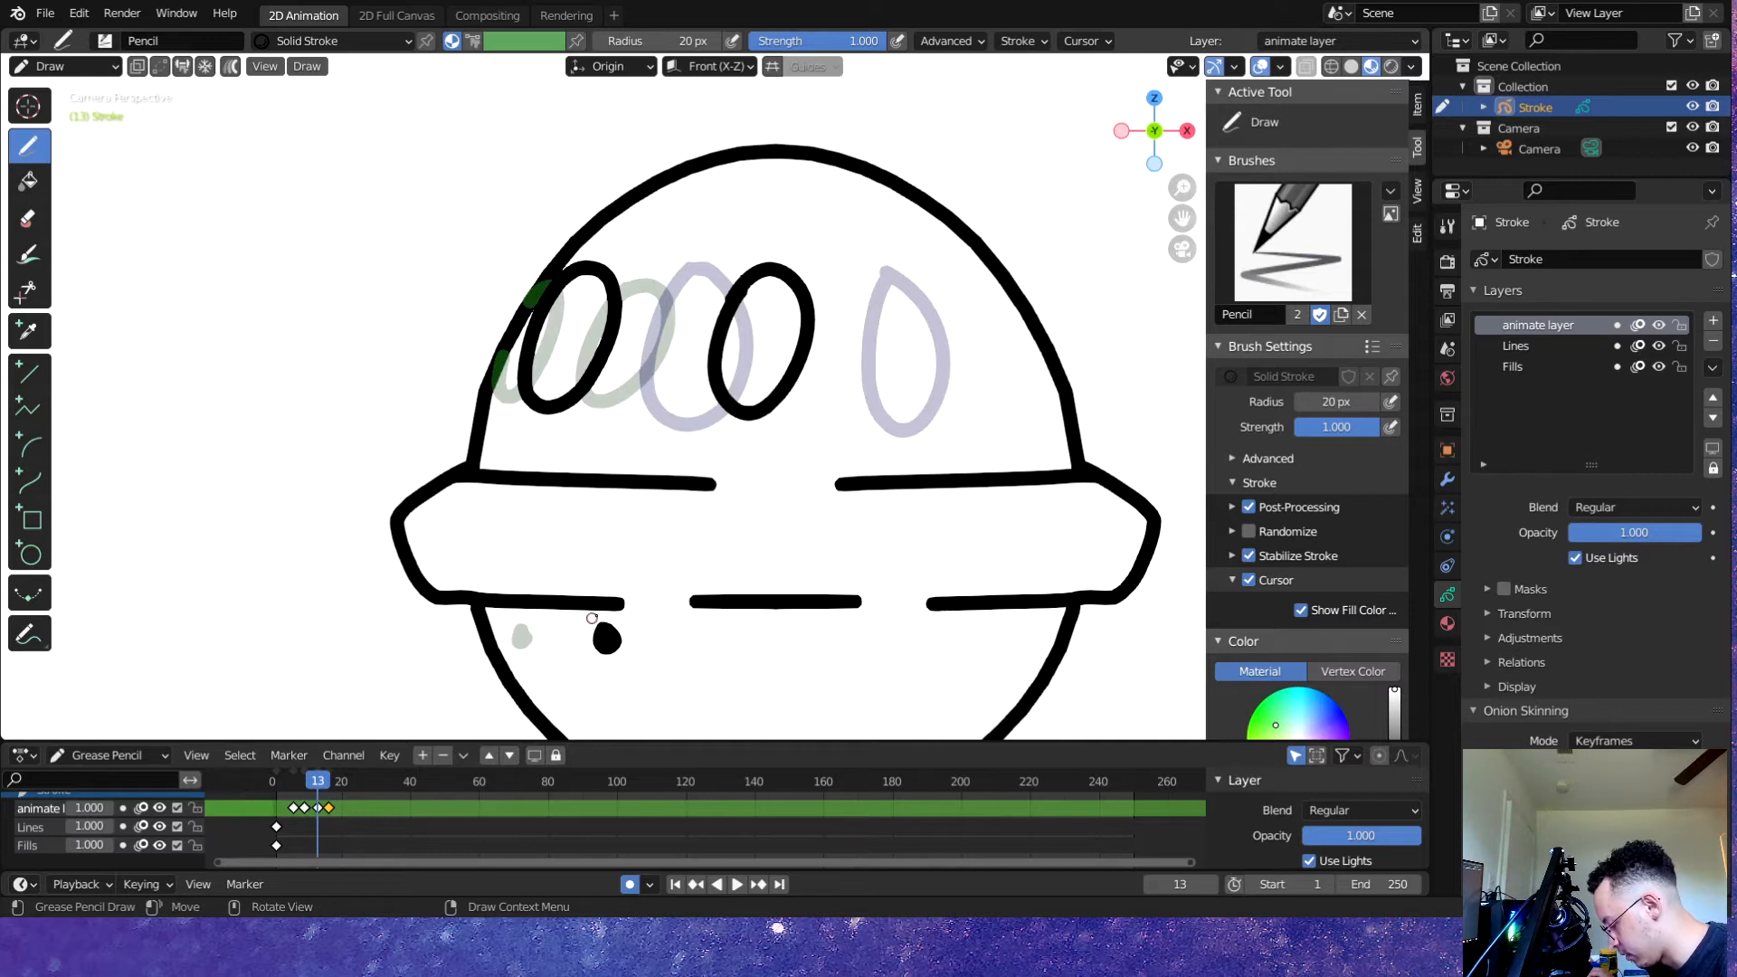
drag(352, 819, 354, 826)
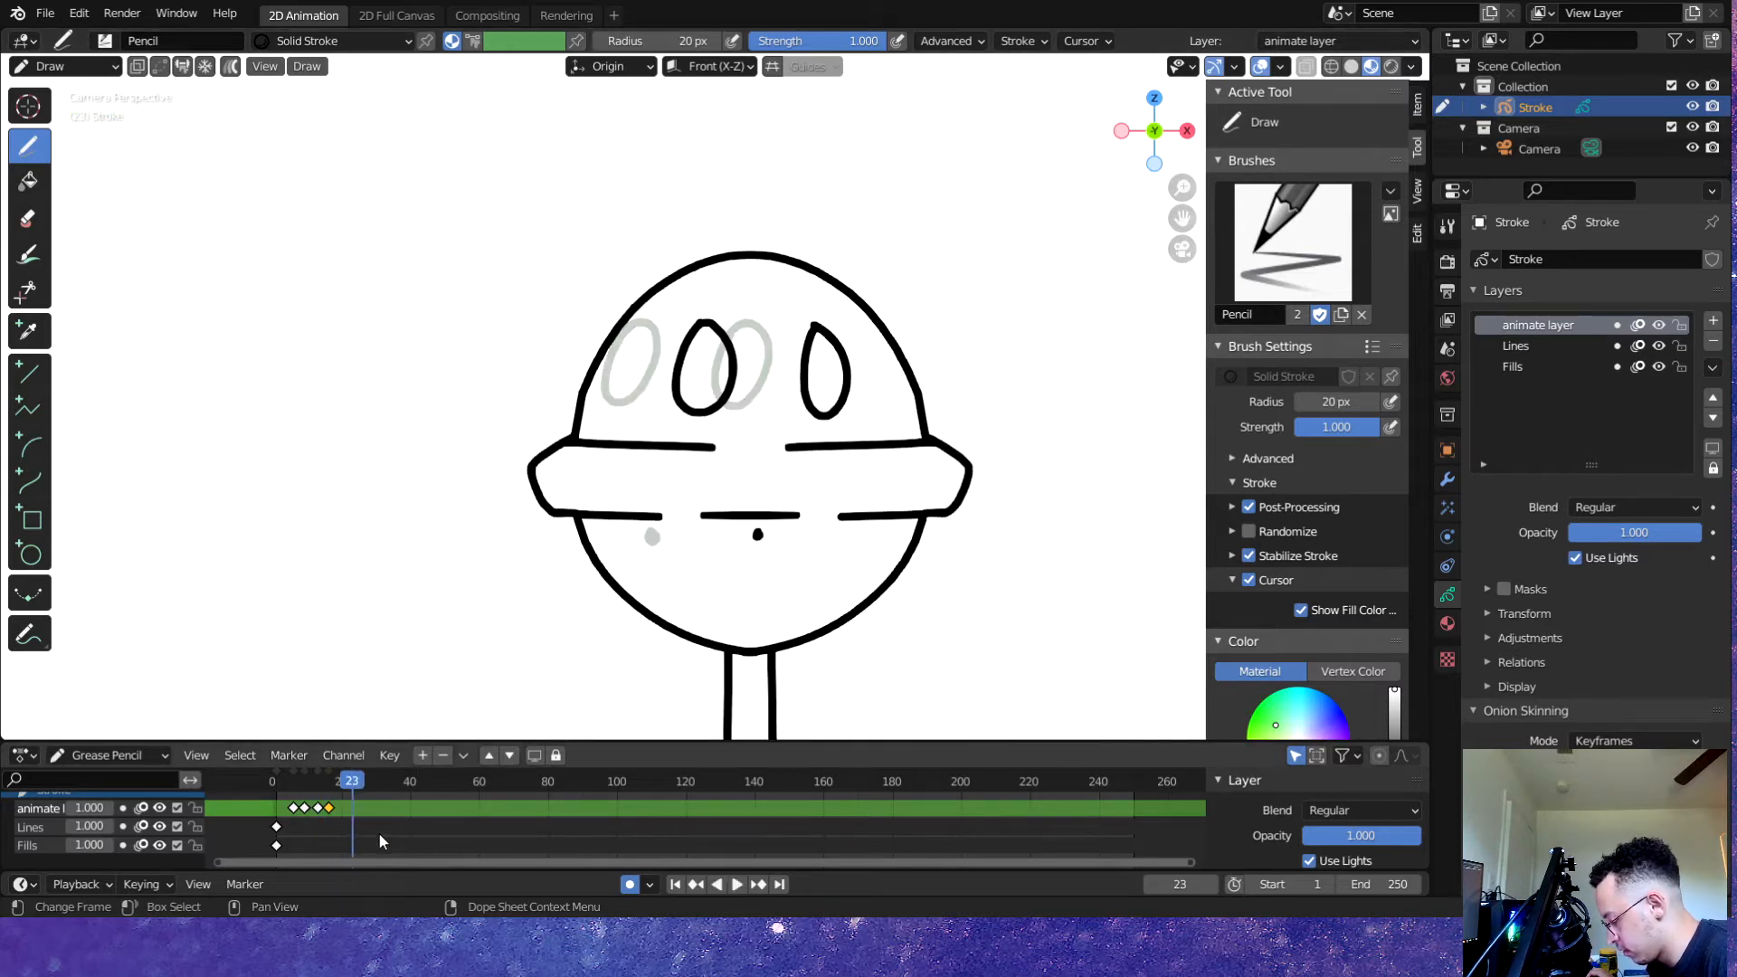
key(ctrl+s)
scroll(543, 688, up, 2)
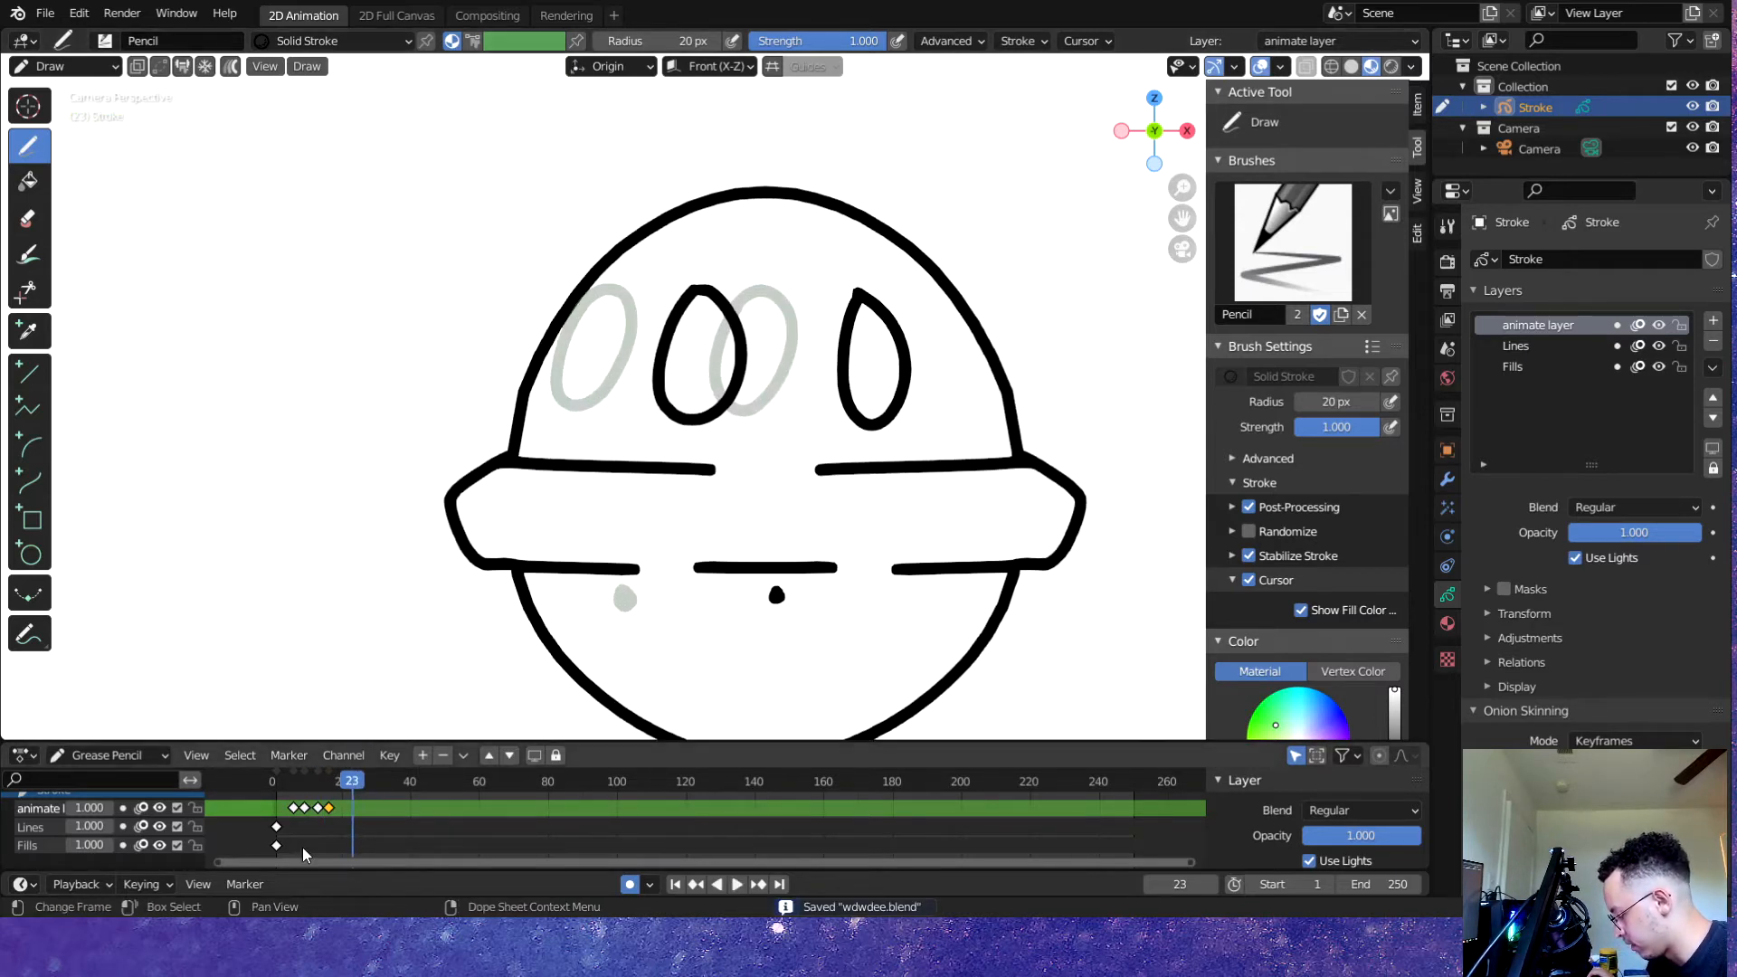
- Duplicate the animate layer's frame 16 keyframe to frame 20 and play the animation to check it
key(space)
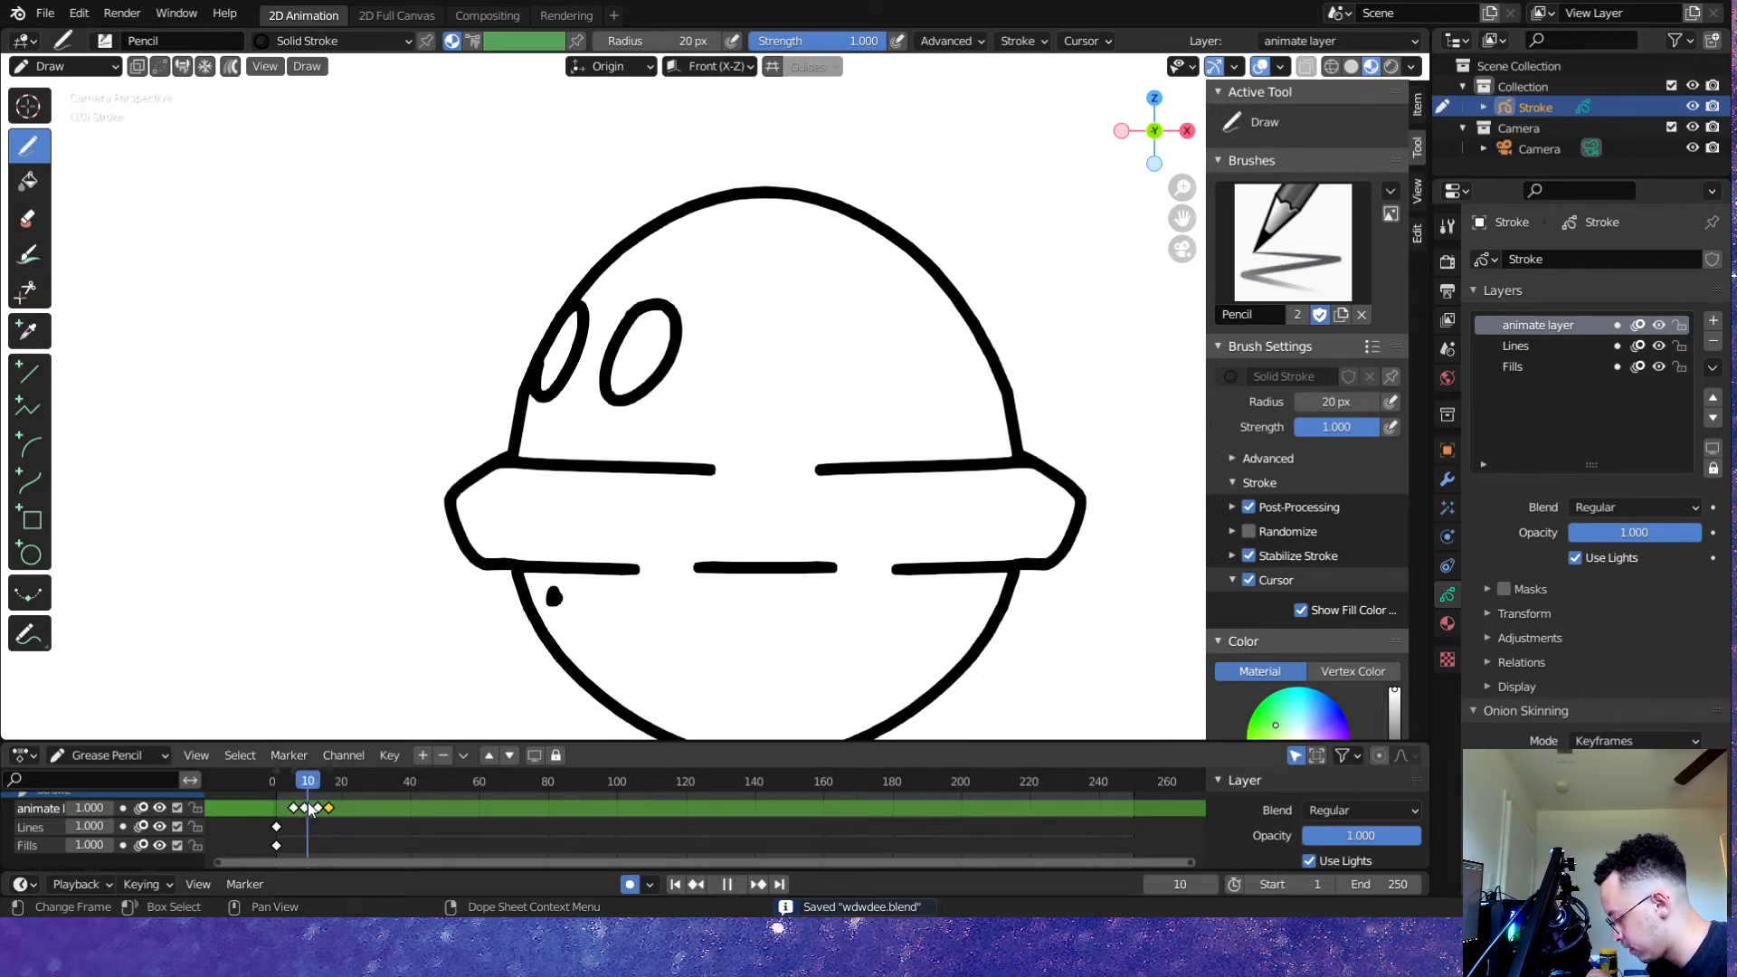
key(space)
key(shift+d)
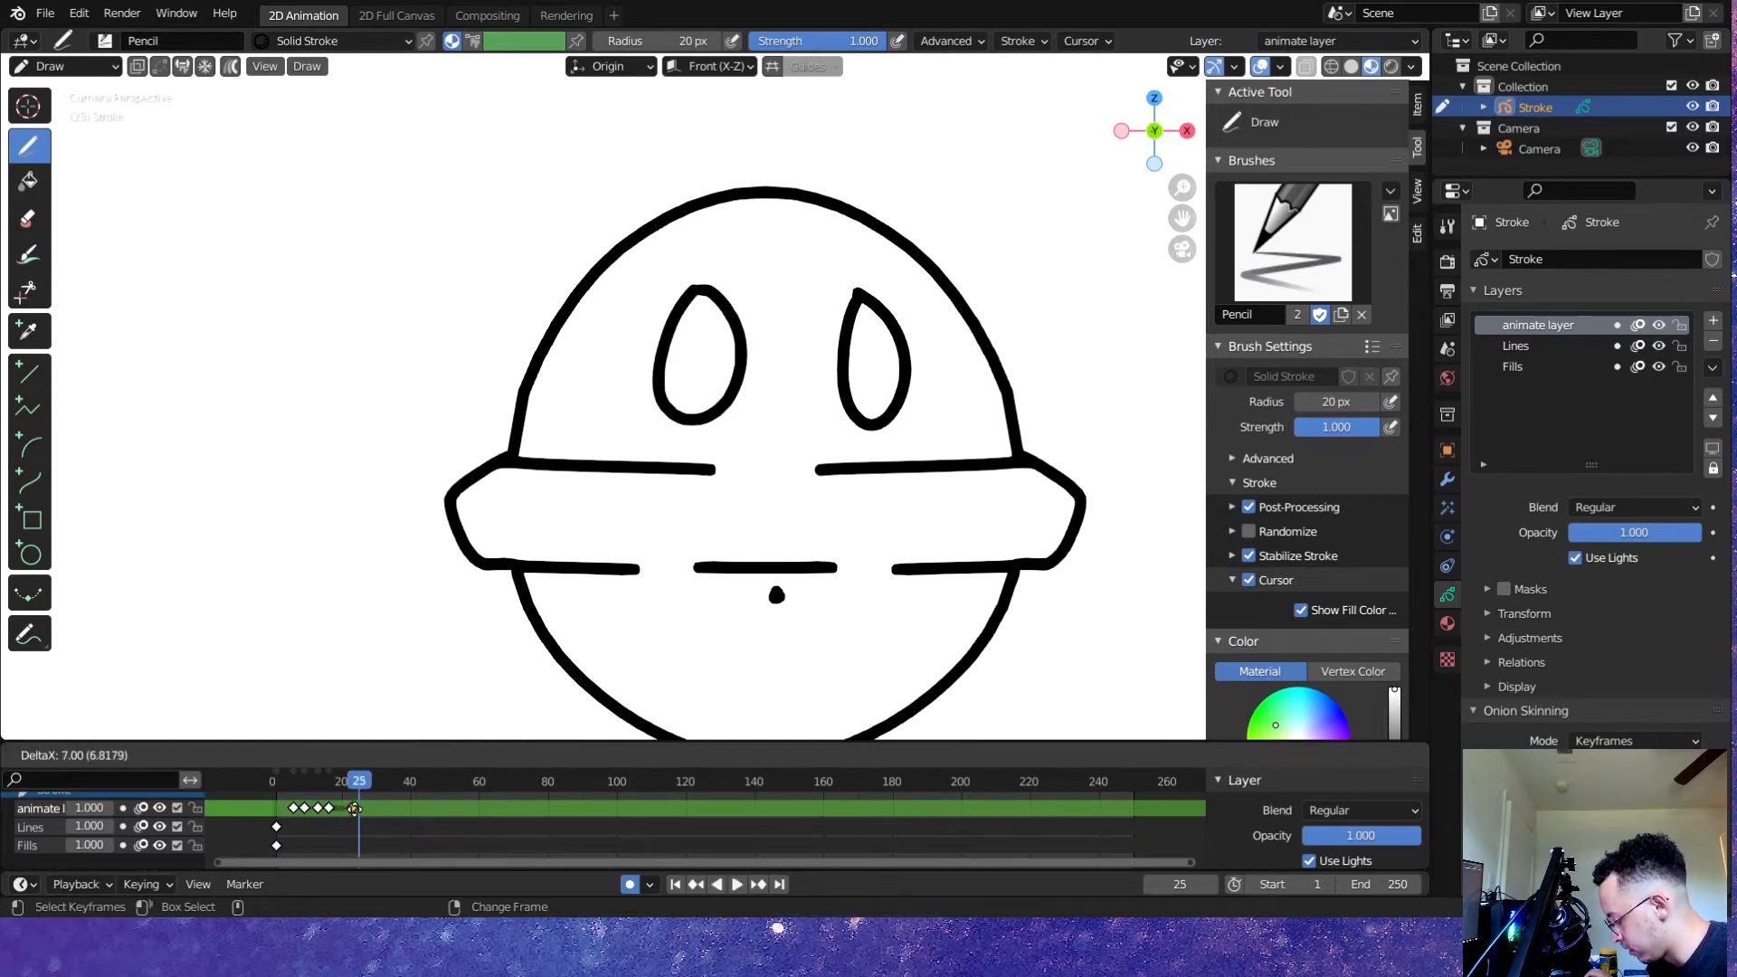
click(344, 808)
key(space)
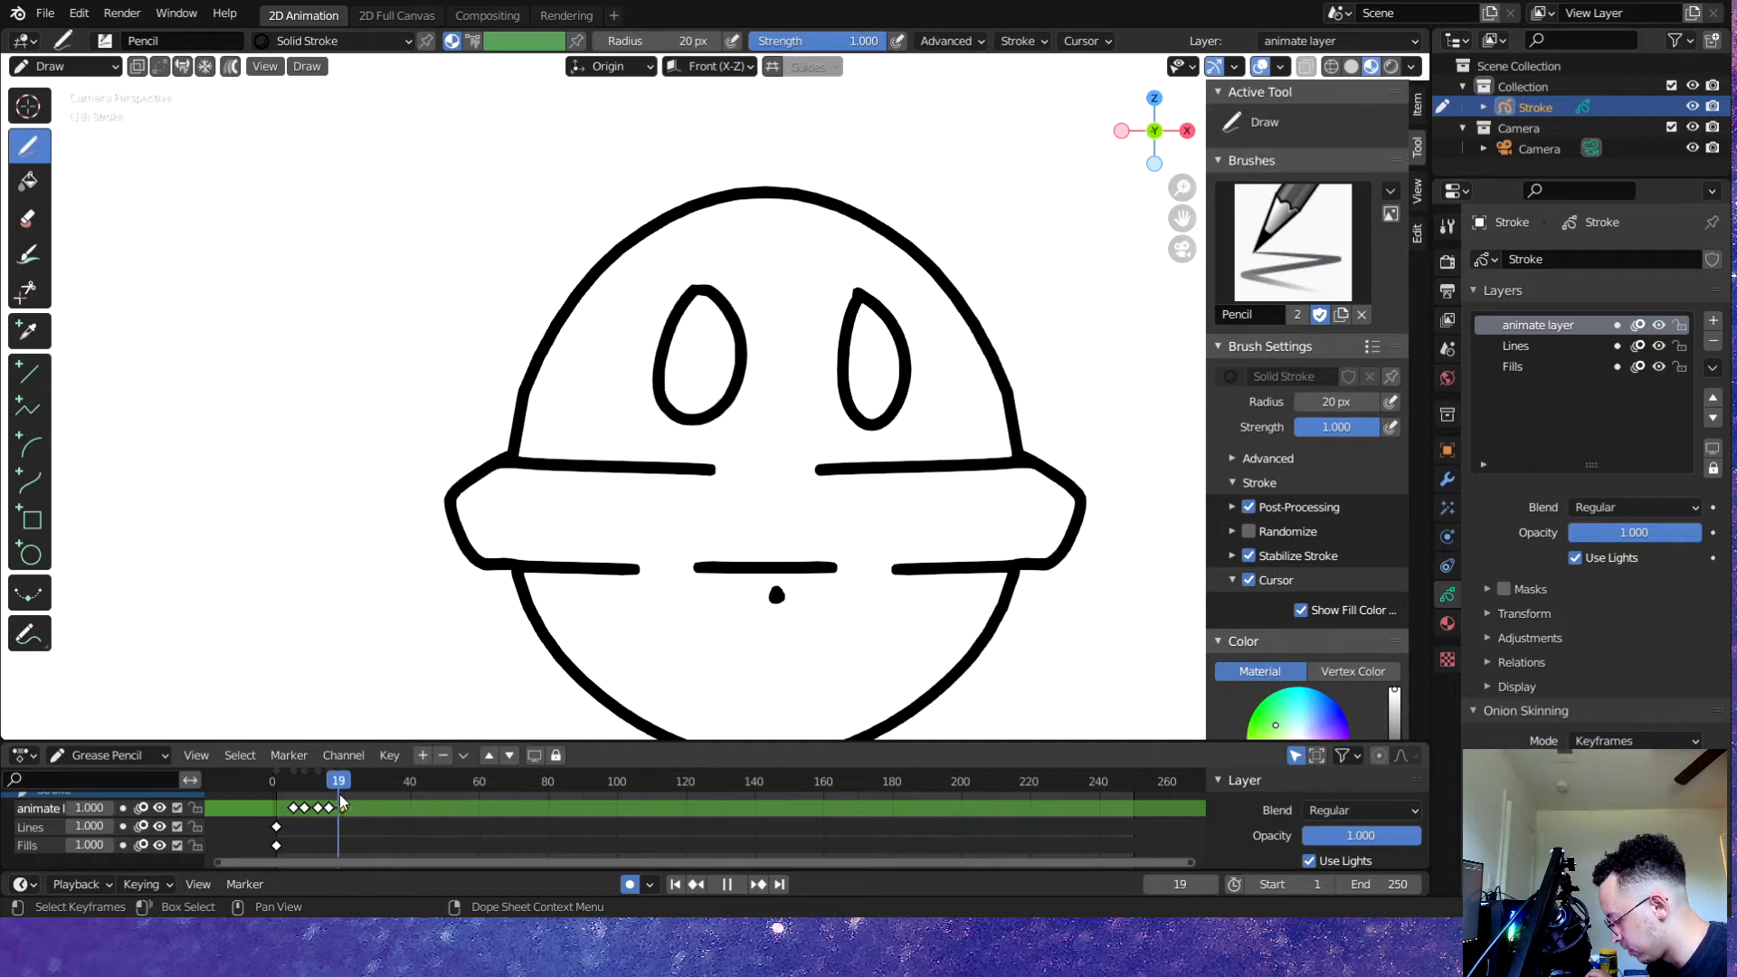
key(space)
- Paint the frame 20 mouth dot into a wide, filled open oval with the Draw tool, and save the file
scroll(757, 376, up, 3)
key(ctrl+s)
scroll(796, 349, up, 3)
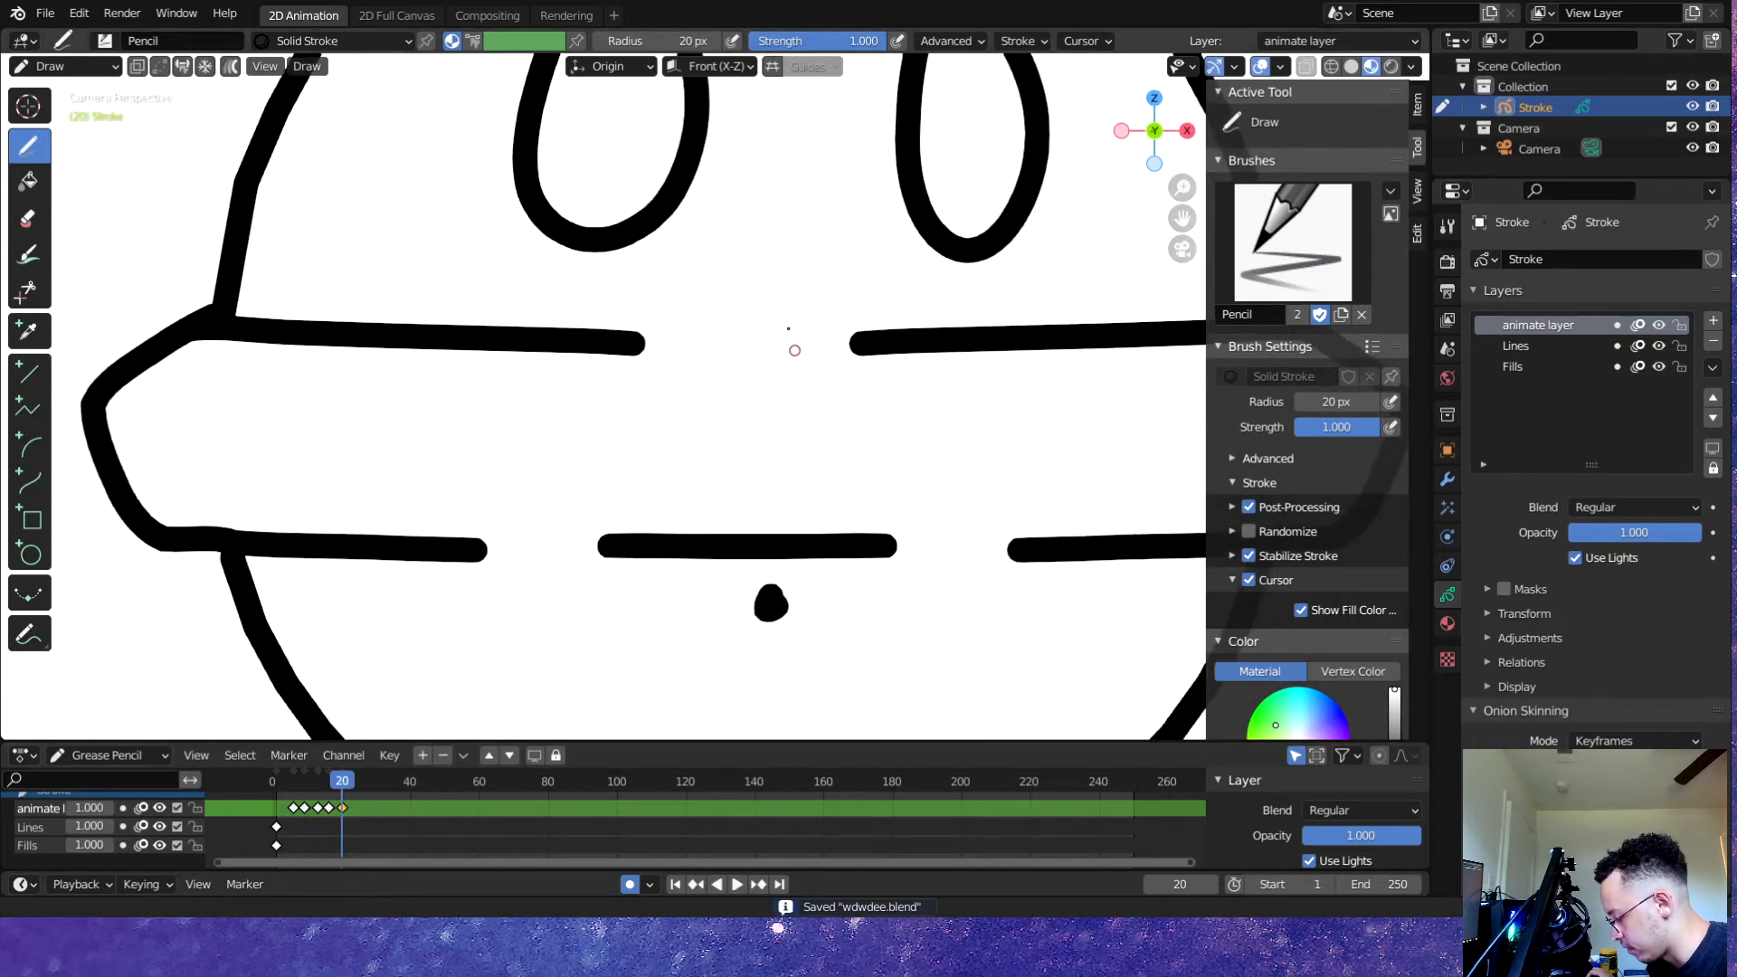
scroll(763, 437, up, 1)
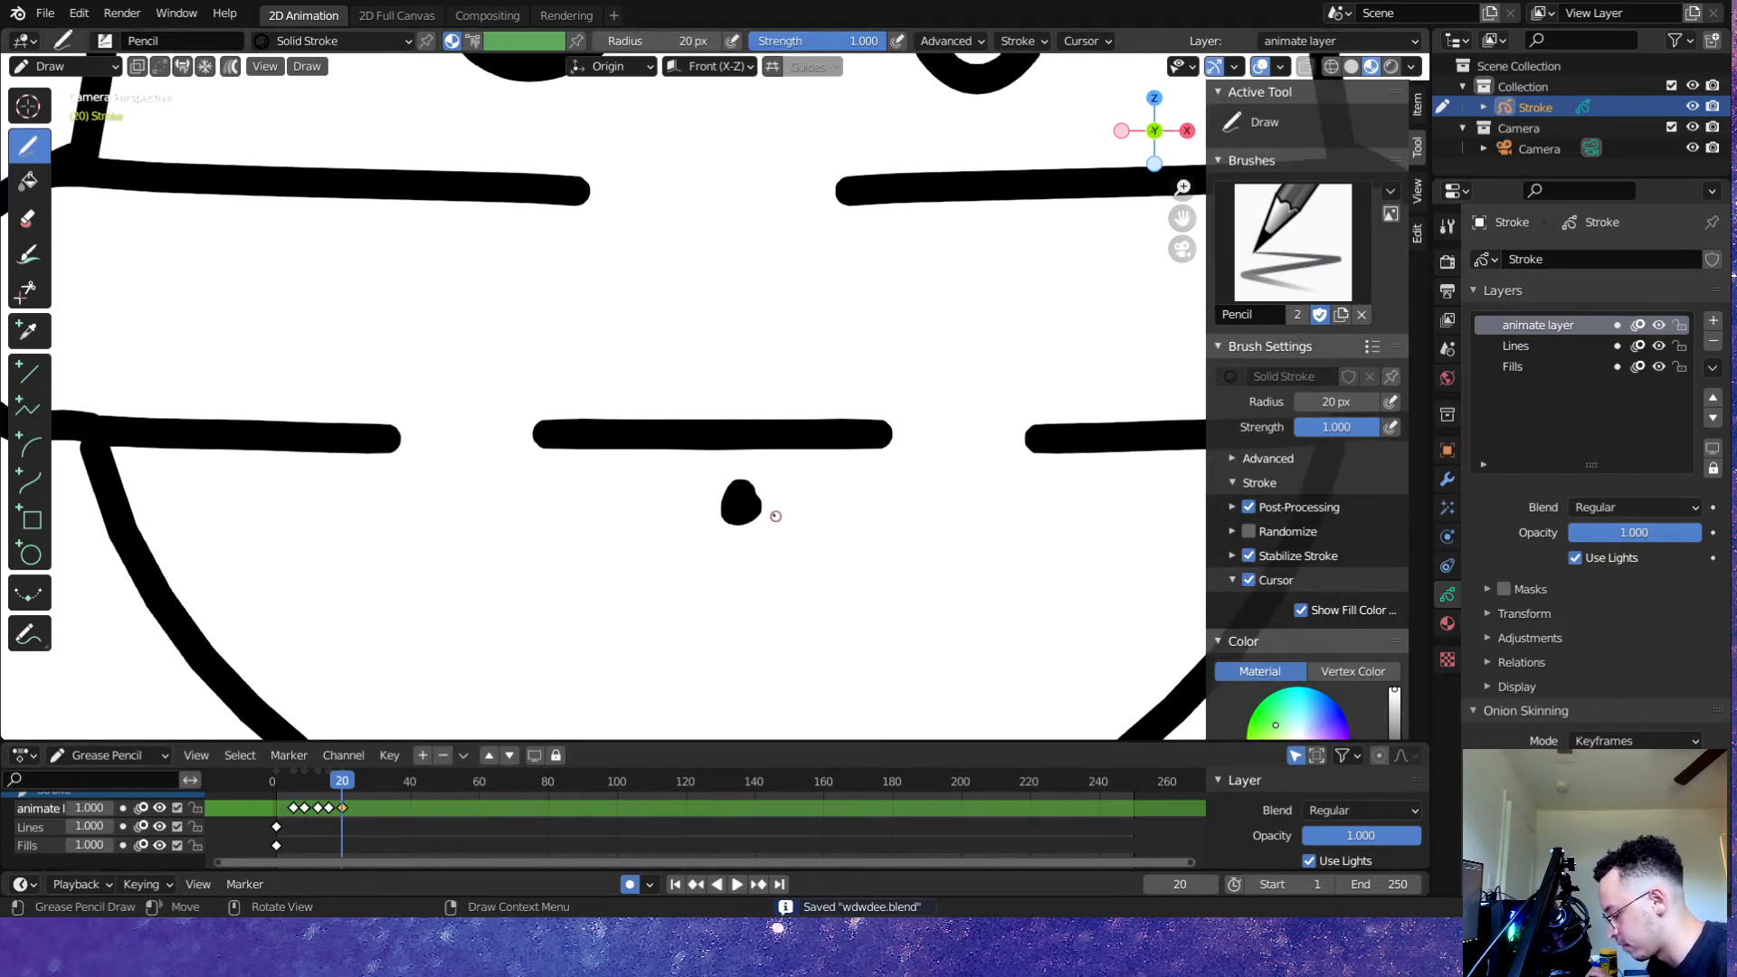
key(shift+space)
click(756, 563)
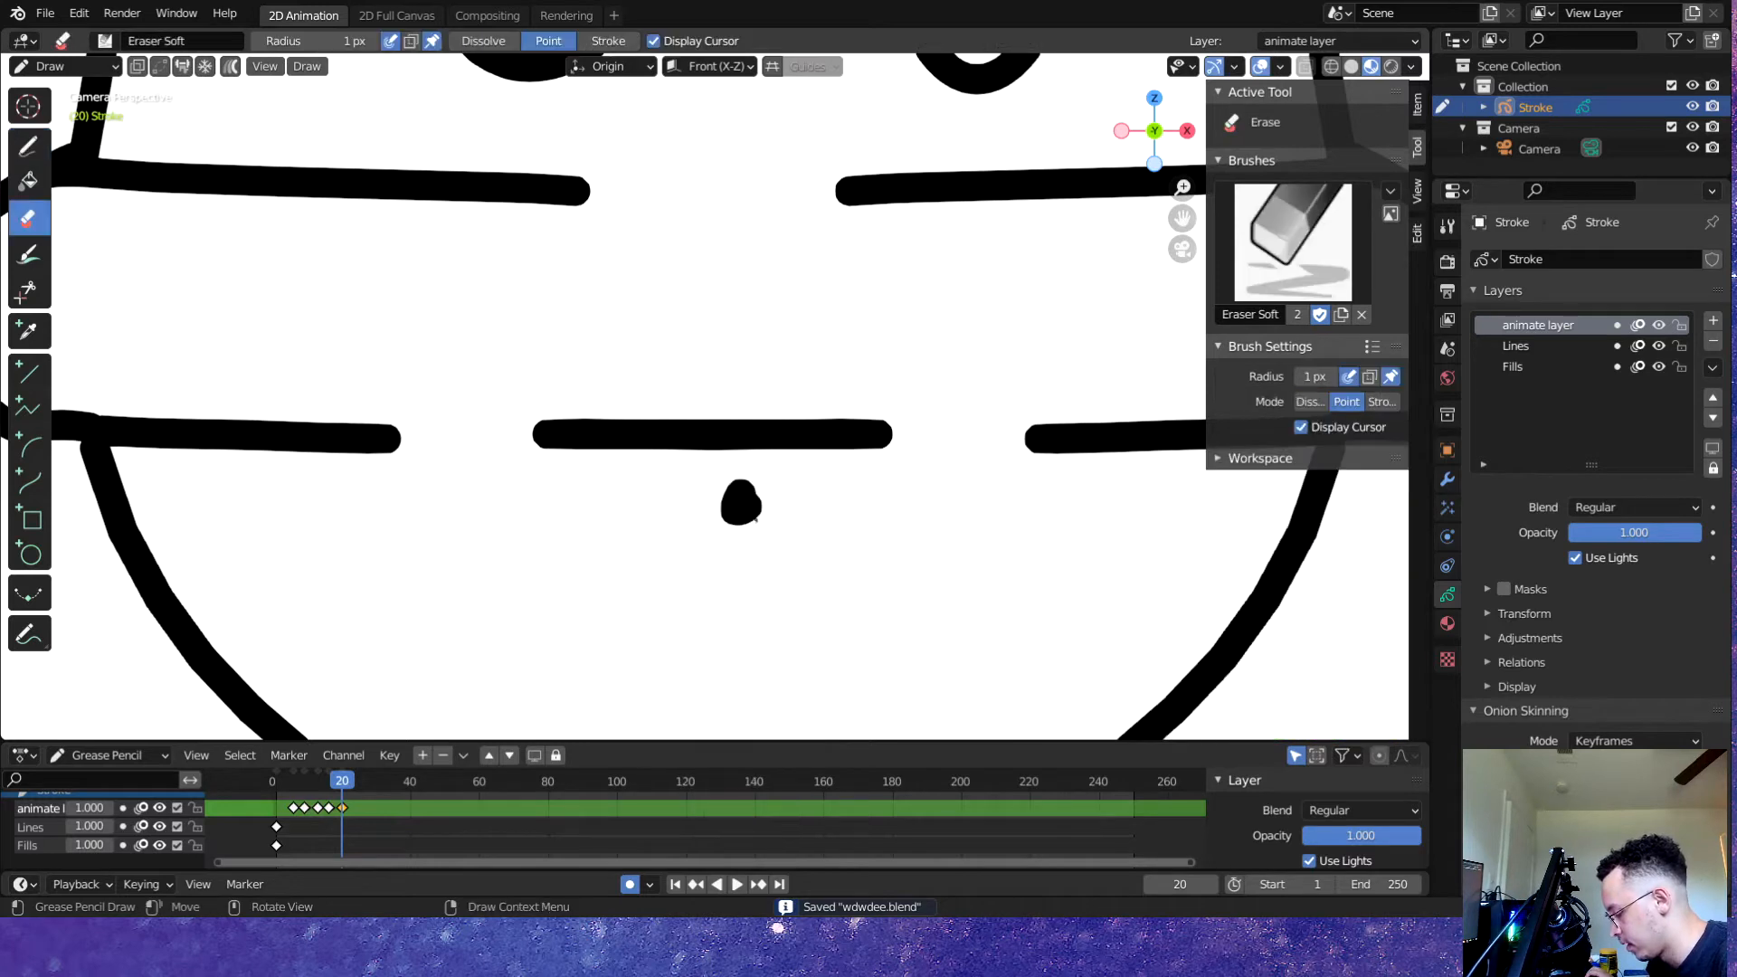
key(shift+space)
click(729, 535)
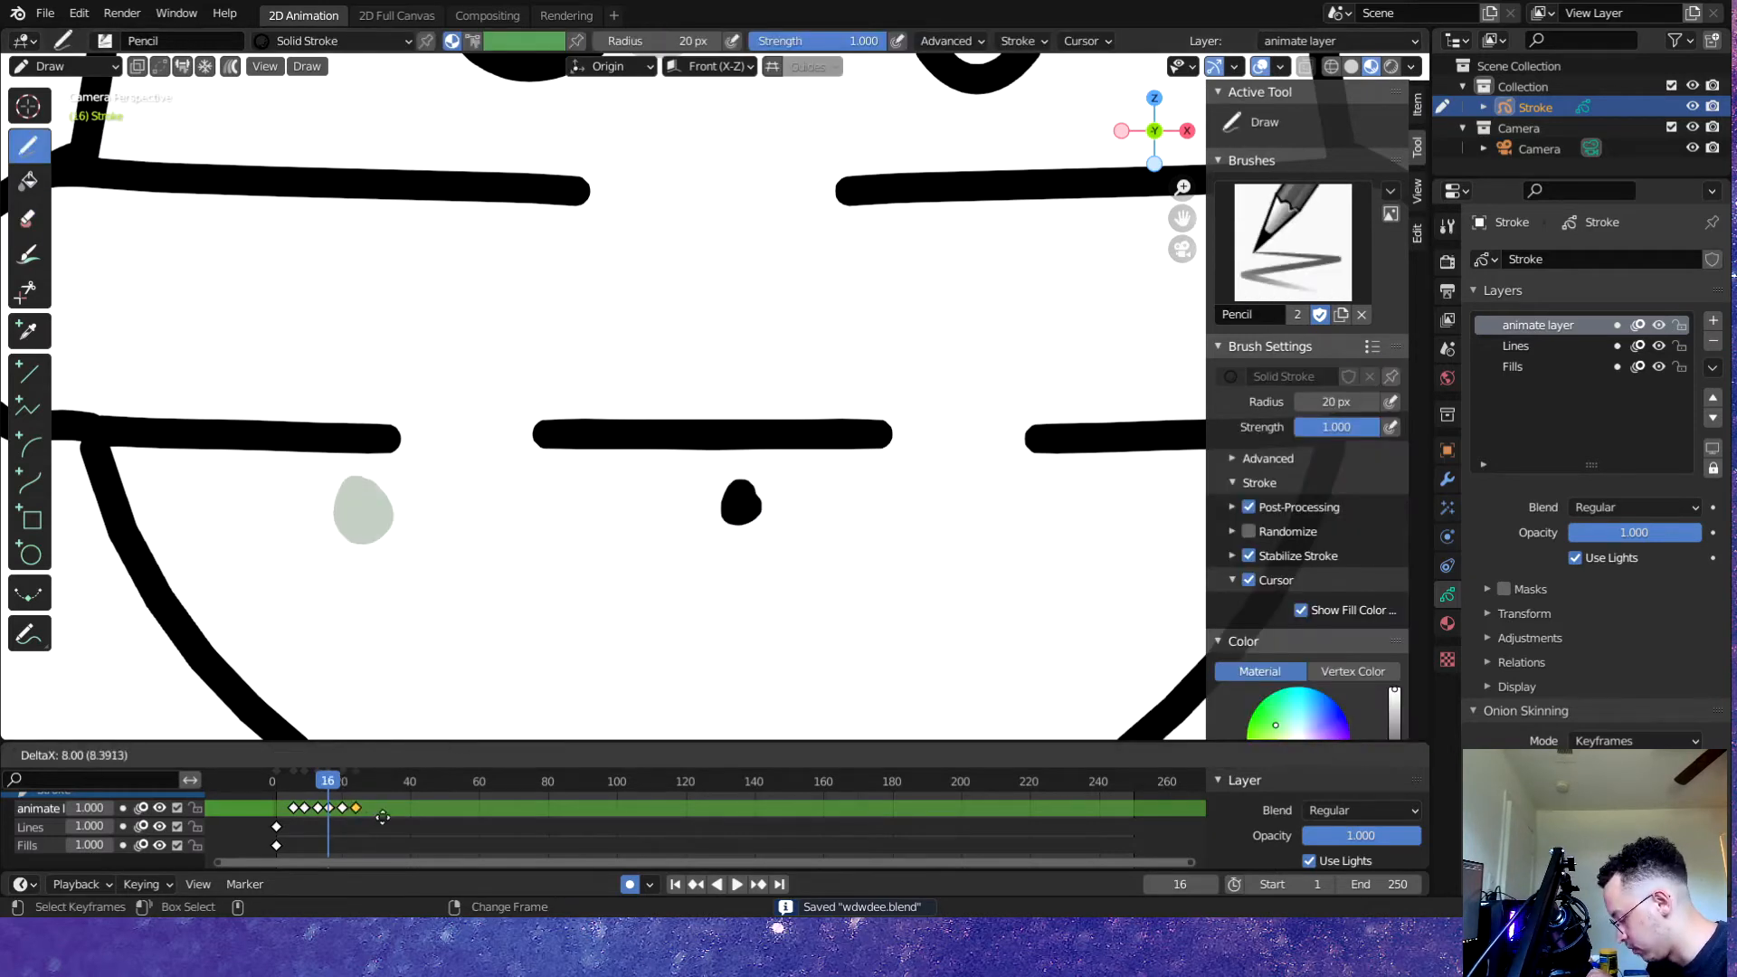
- Place a copy of the frame 16 closed-mouth keyframe at frame 25 and a copy of the frame 20 open-mouth keyframe at frame 30
click(381, 820)
key(space)
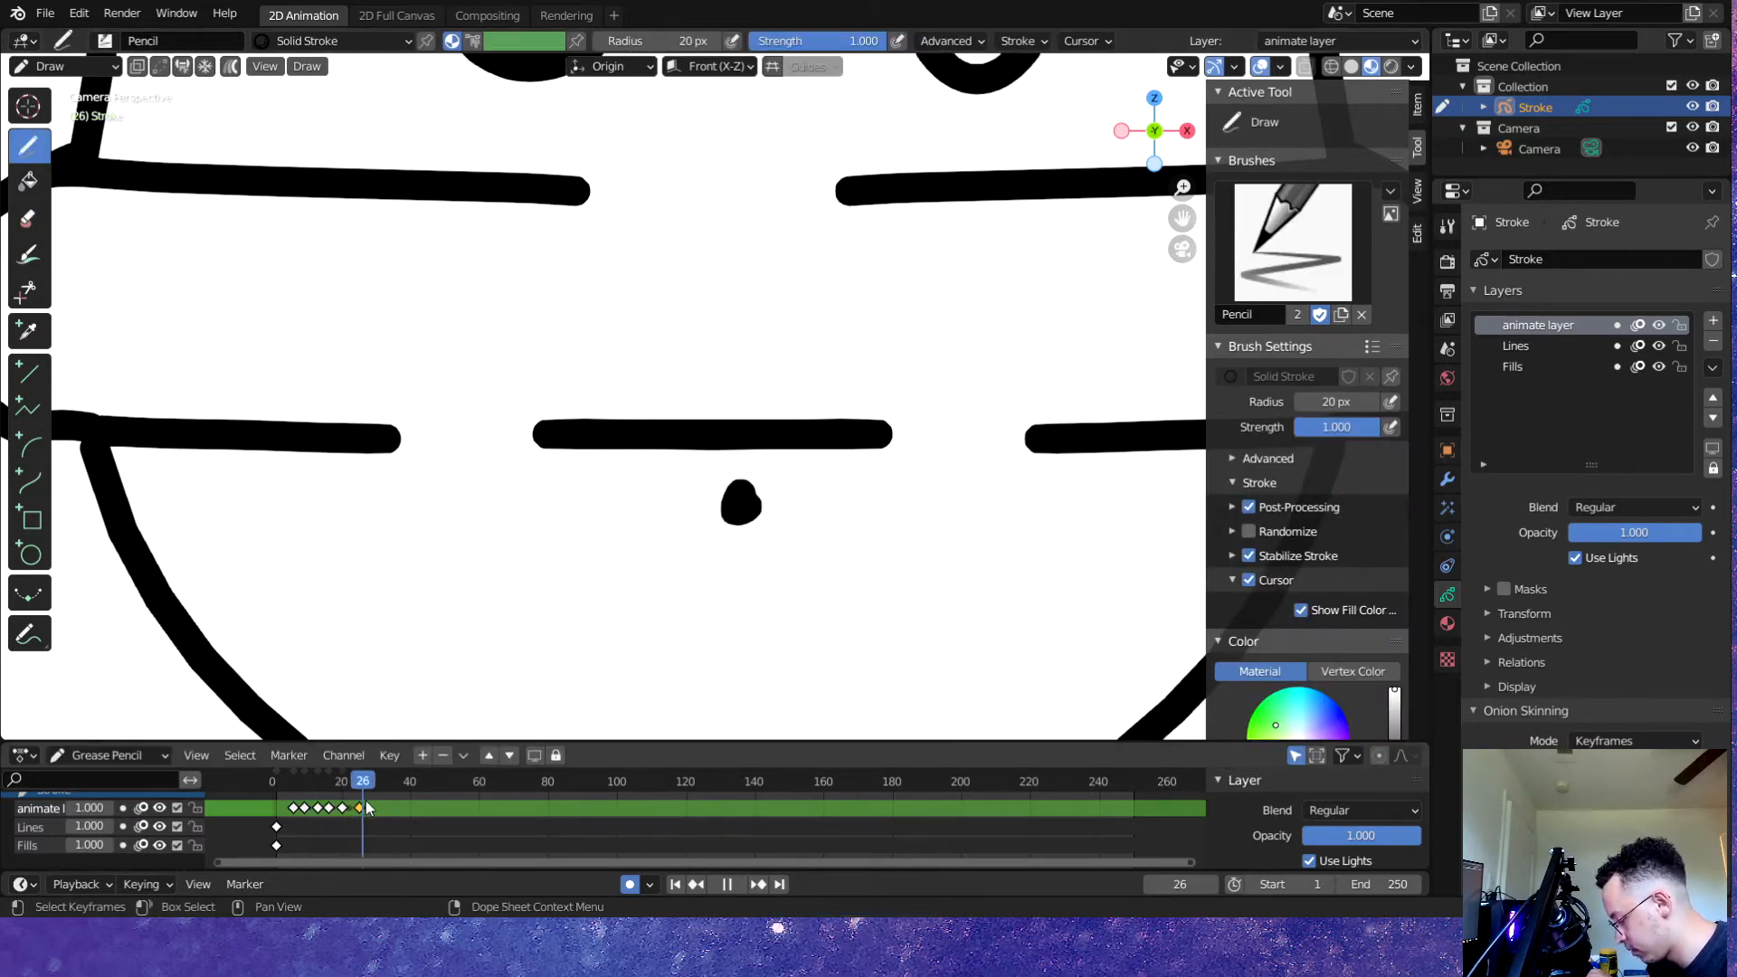
mouse_move(381, 814)
mouse_down()
mouse_move(349, 817)
mouse_move(371, 818)
mouse_up()
key(space)
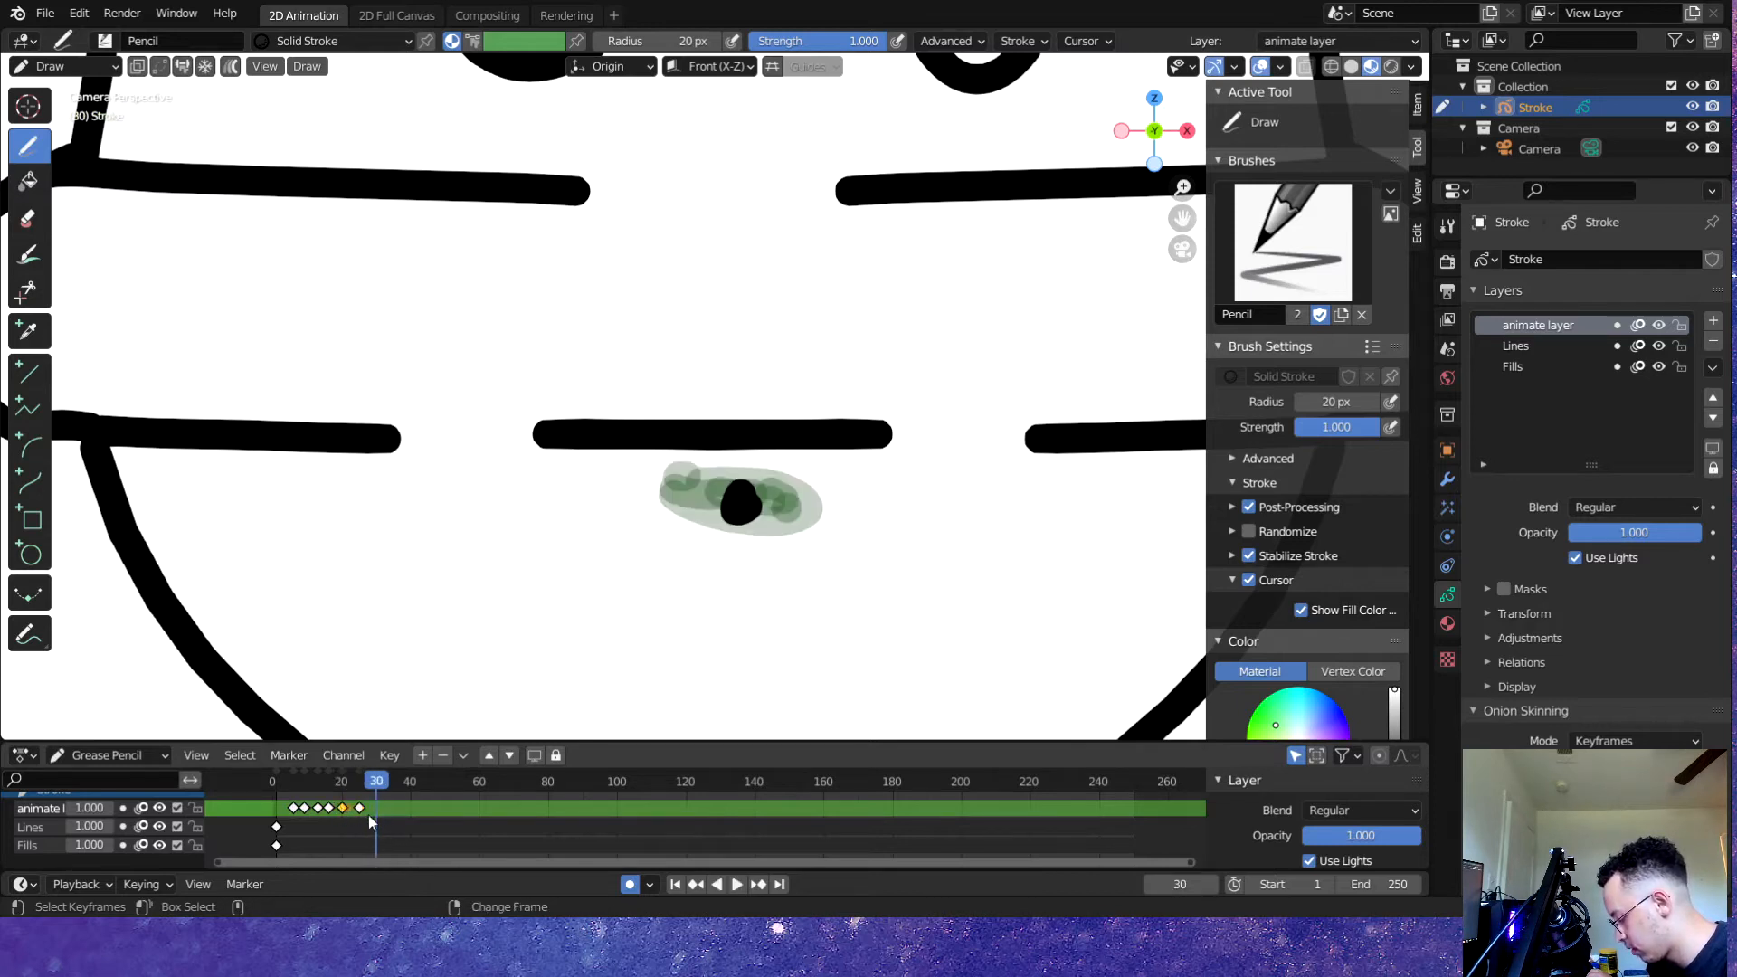
key(shift+d)
click(415, 812)
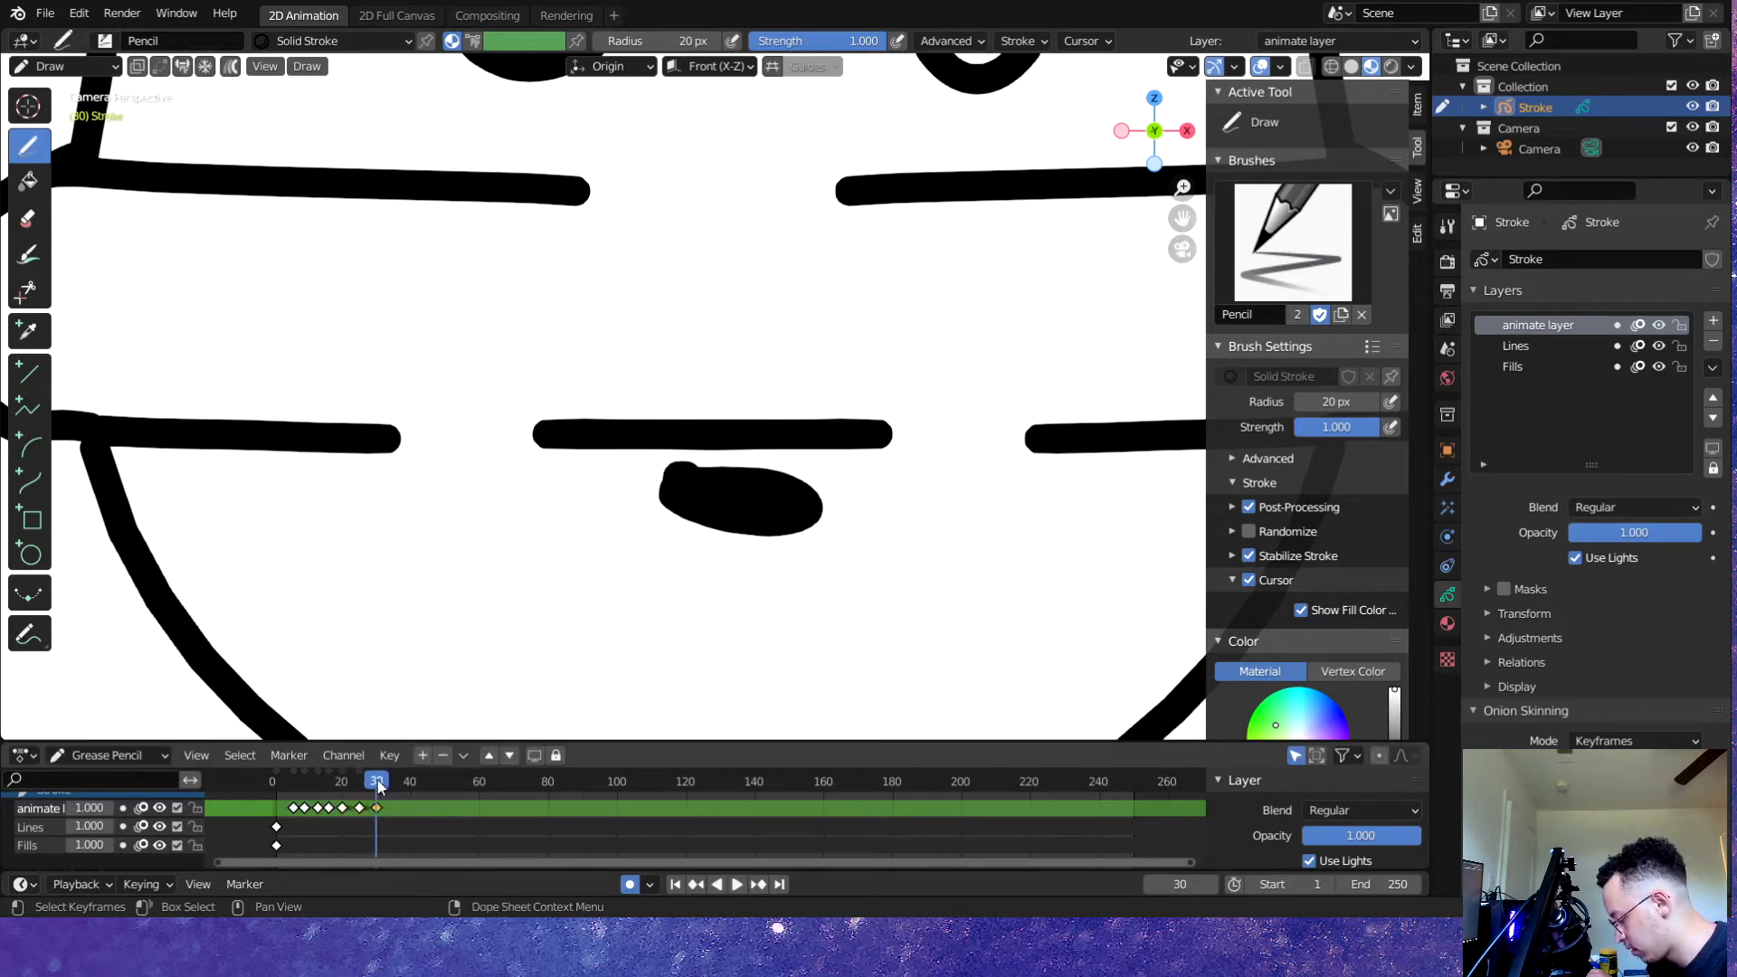
- Move the open-mouth keyframe from frame 30 to frame 34 and duplicate the frame 25 closed-mouth keyframe to frame 39
key(Down)
key(Down)
key(g)
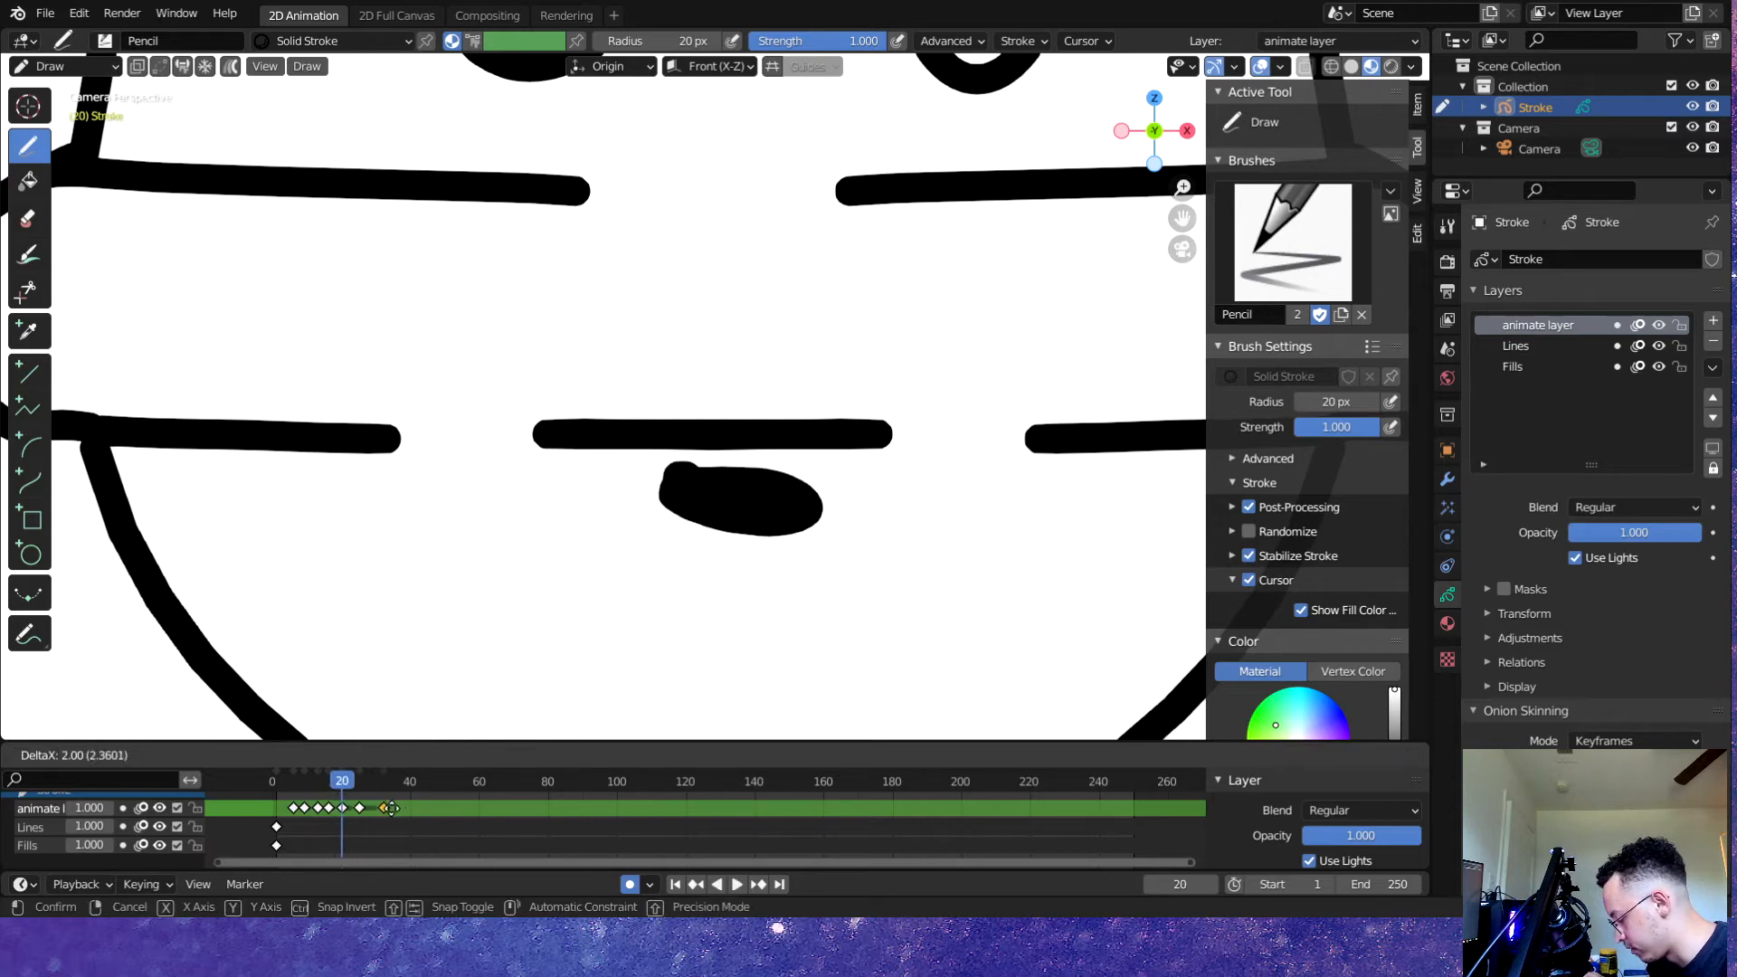
click(393, 804)
key(shift+d)
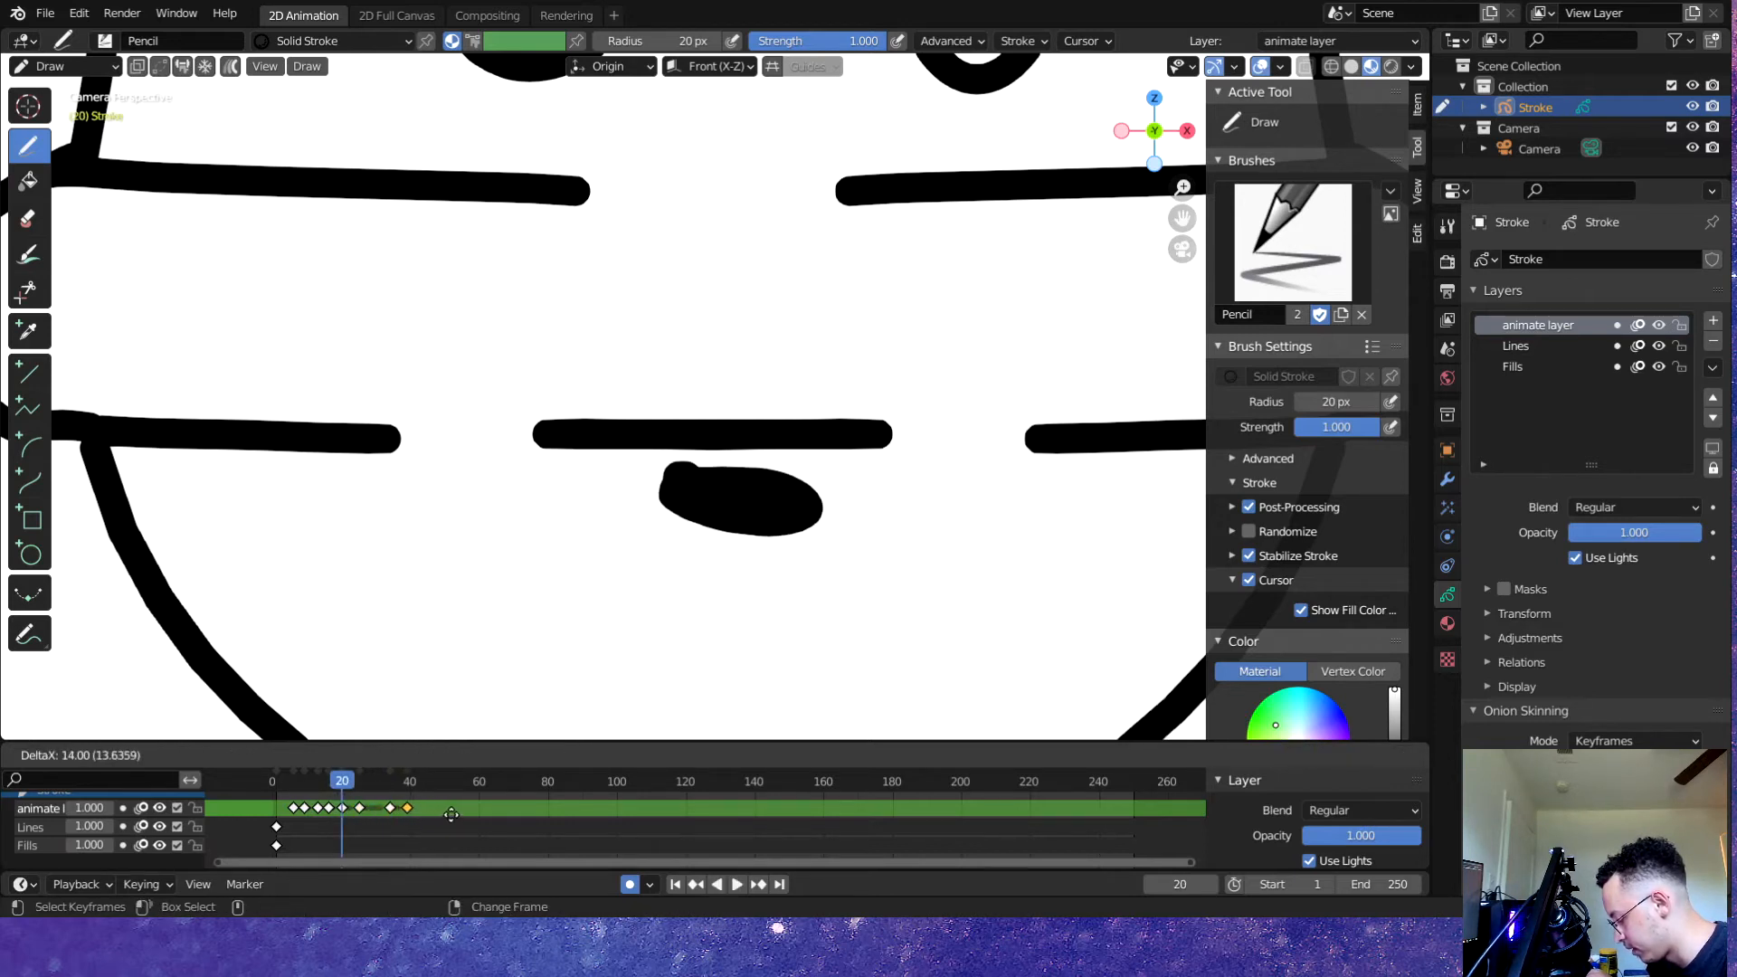
click(451, 814)
key(space)
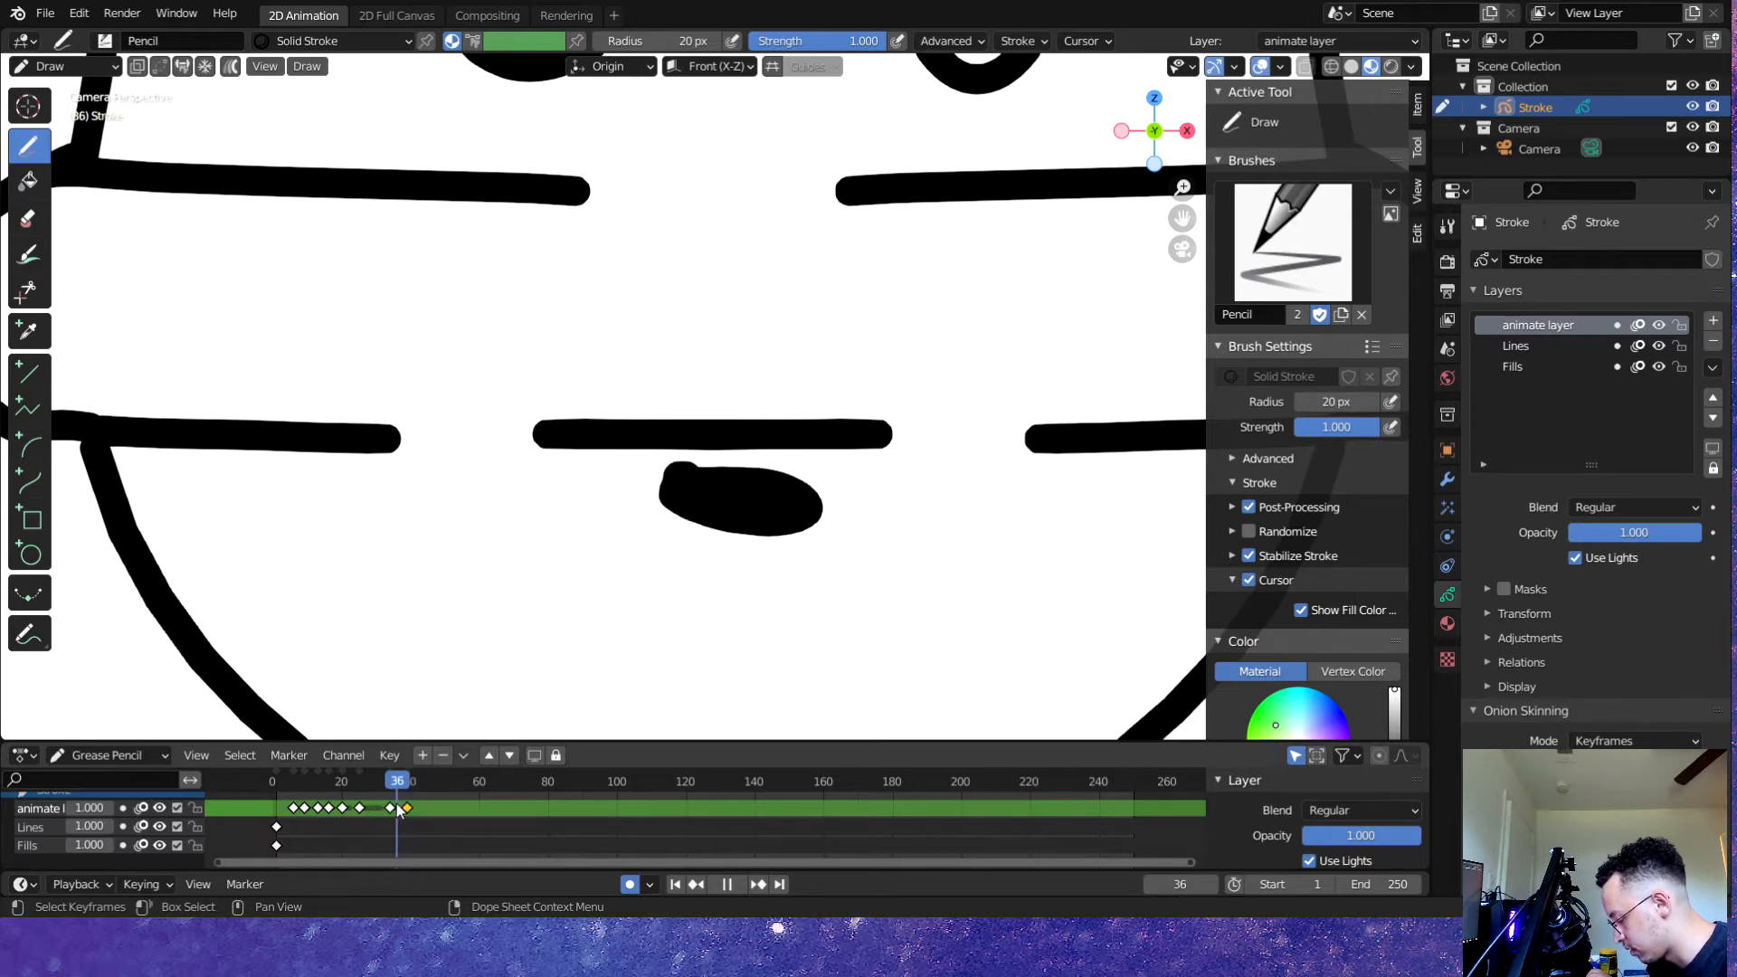
key(space)
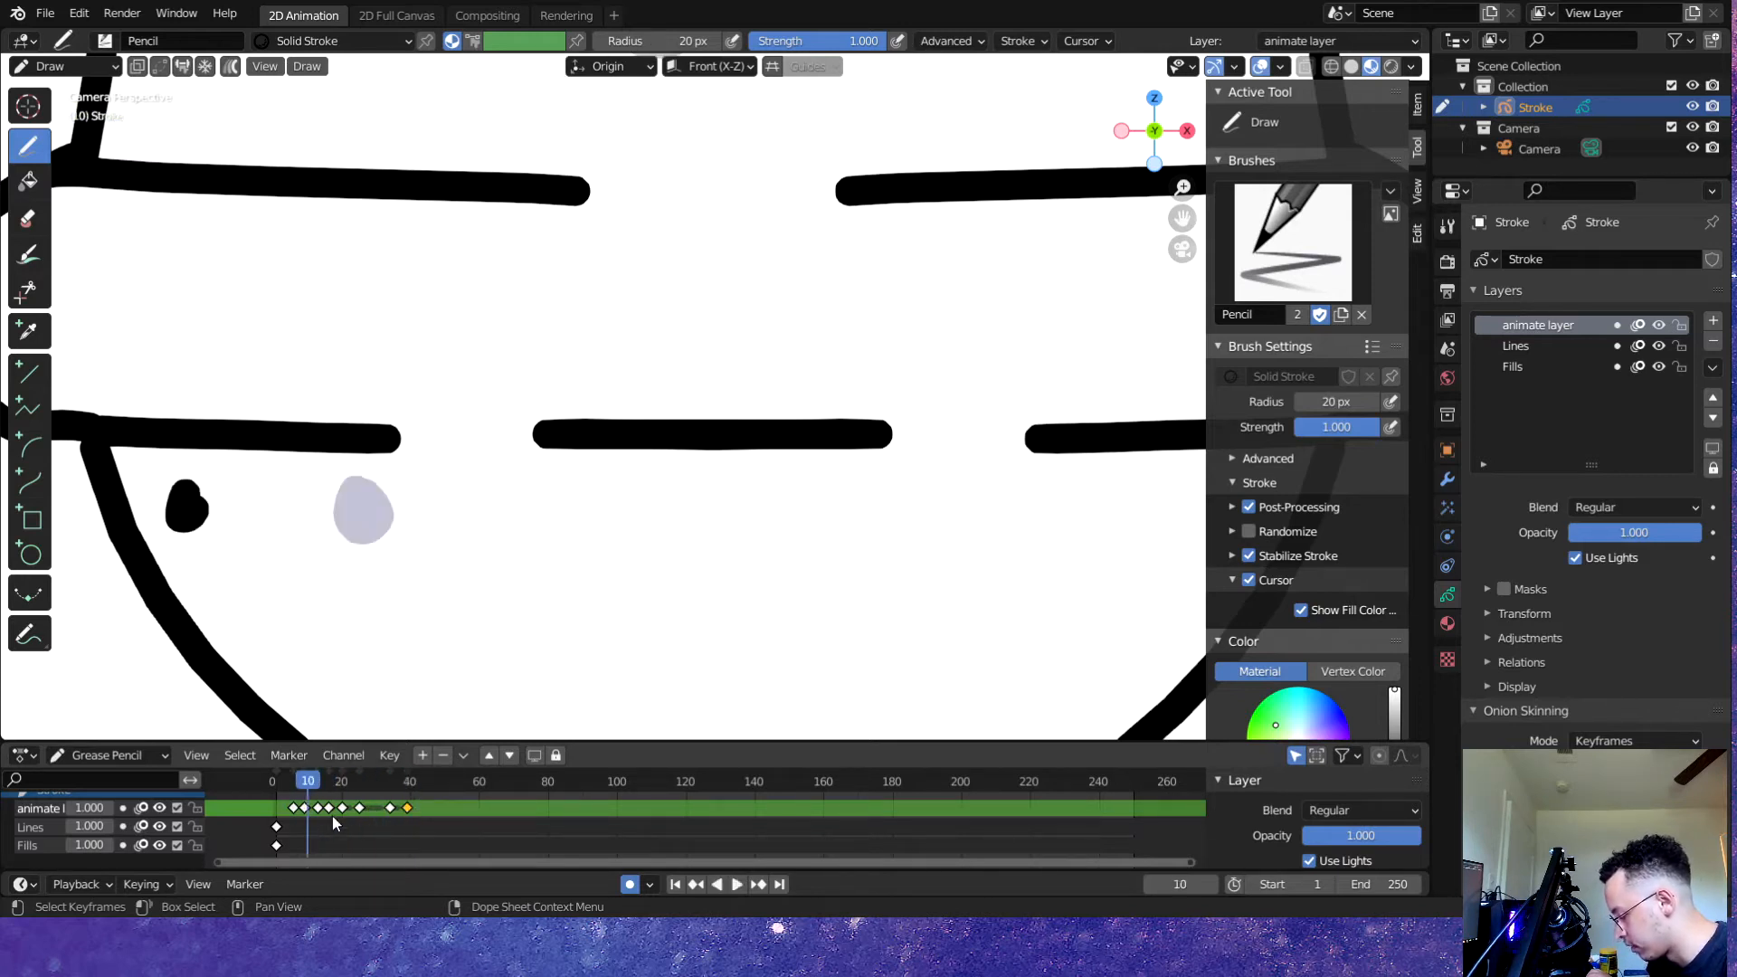
- Shift the last two mouth keyframes four frames earlier, to frames 30 and 35
key(space)
key(space)
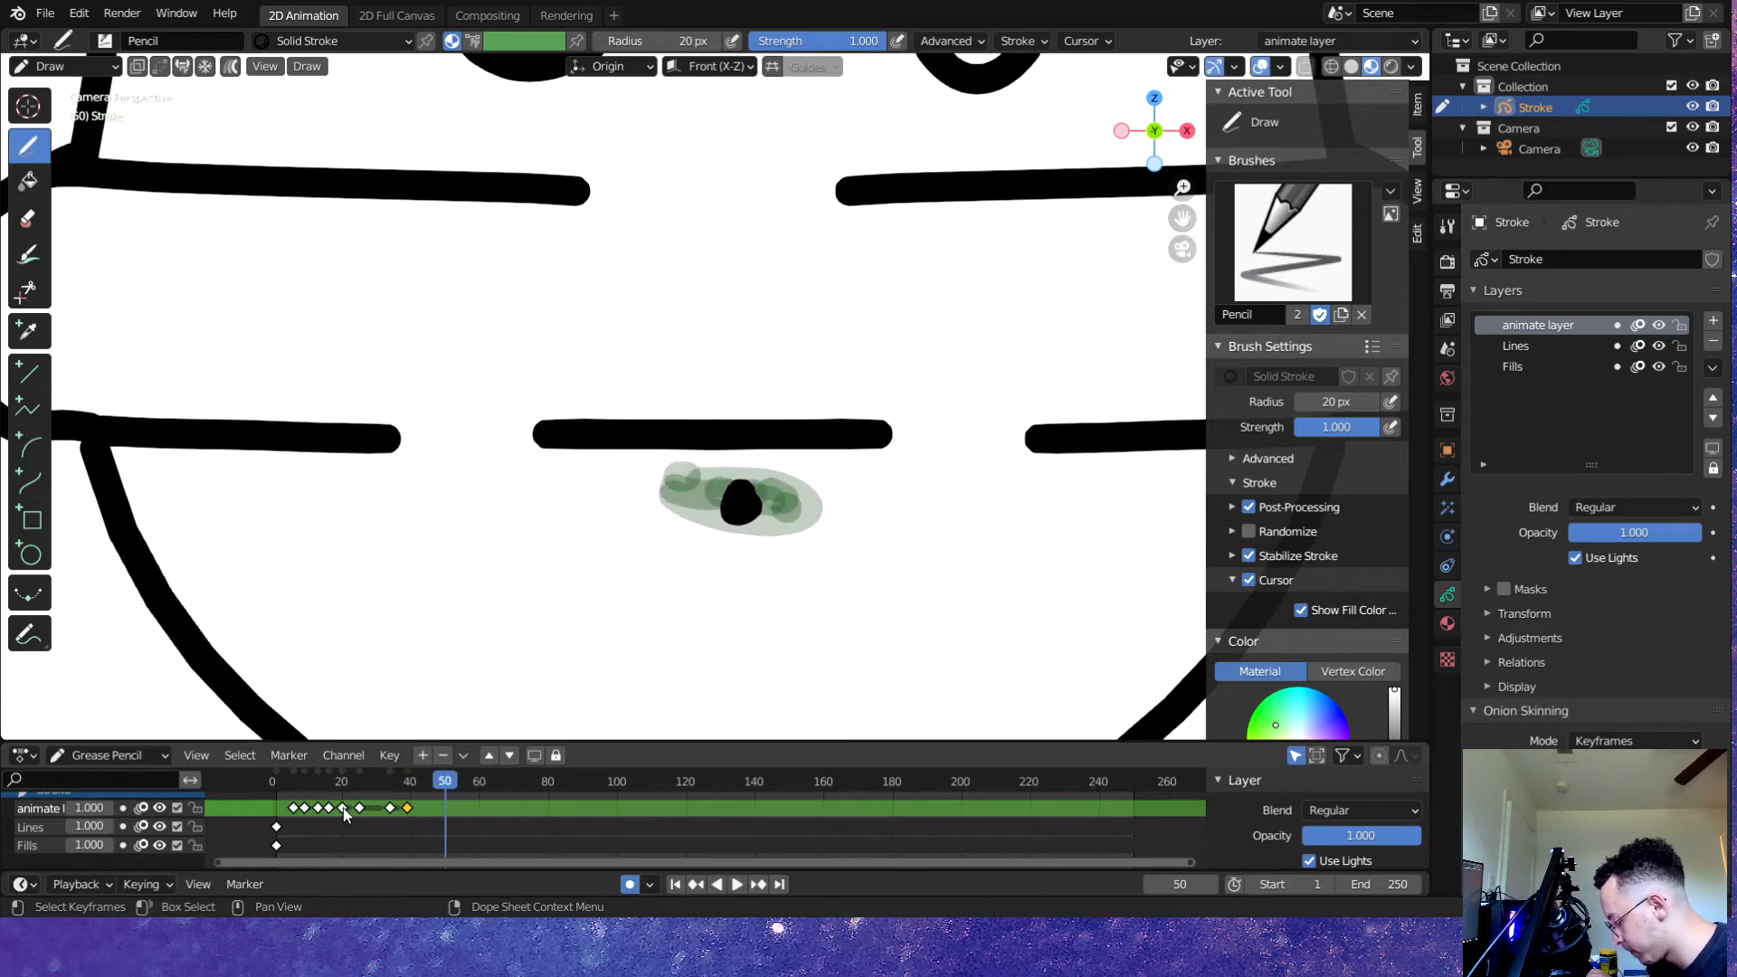
drag(412, 830, 380, 795)
key(g)
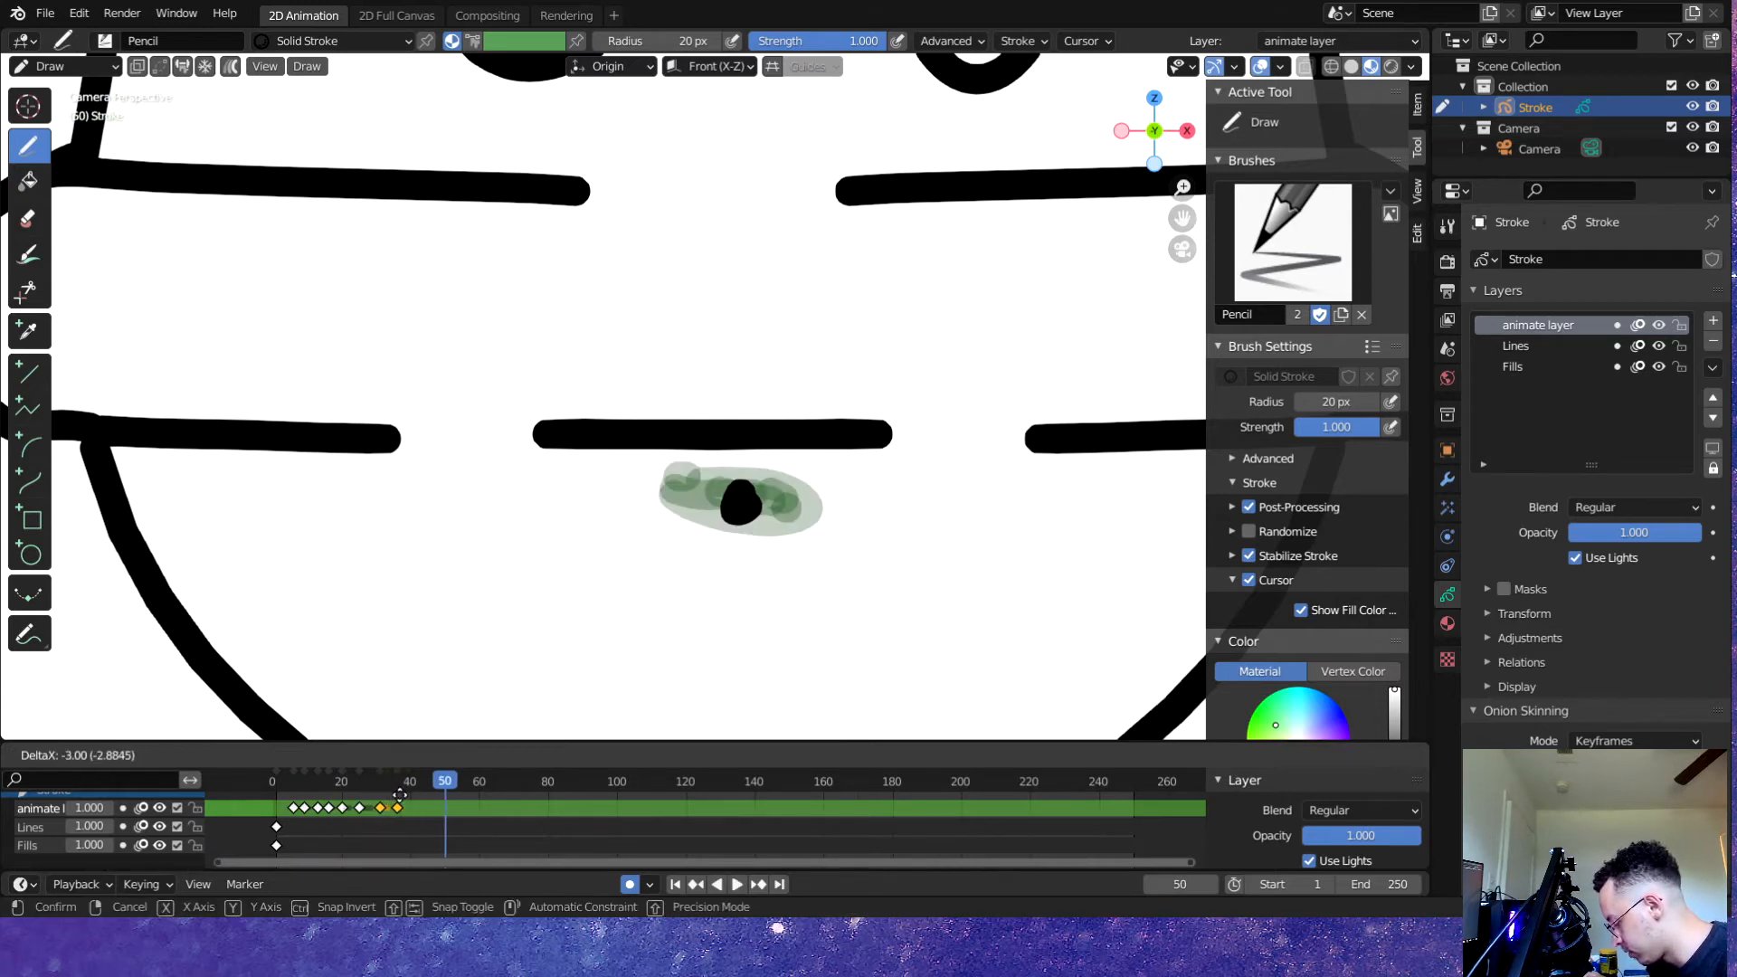
click(399, 802)
- Play the mouth animation from the start to review its timing, and save the file
key(shift+Left)
key(space)
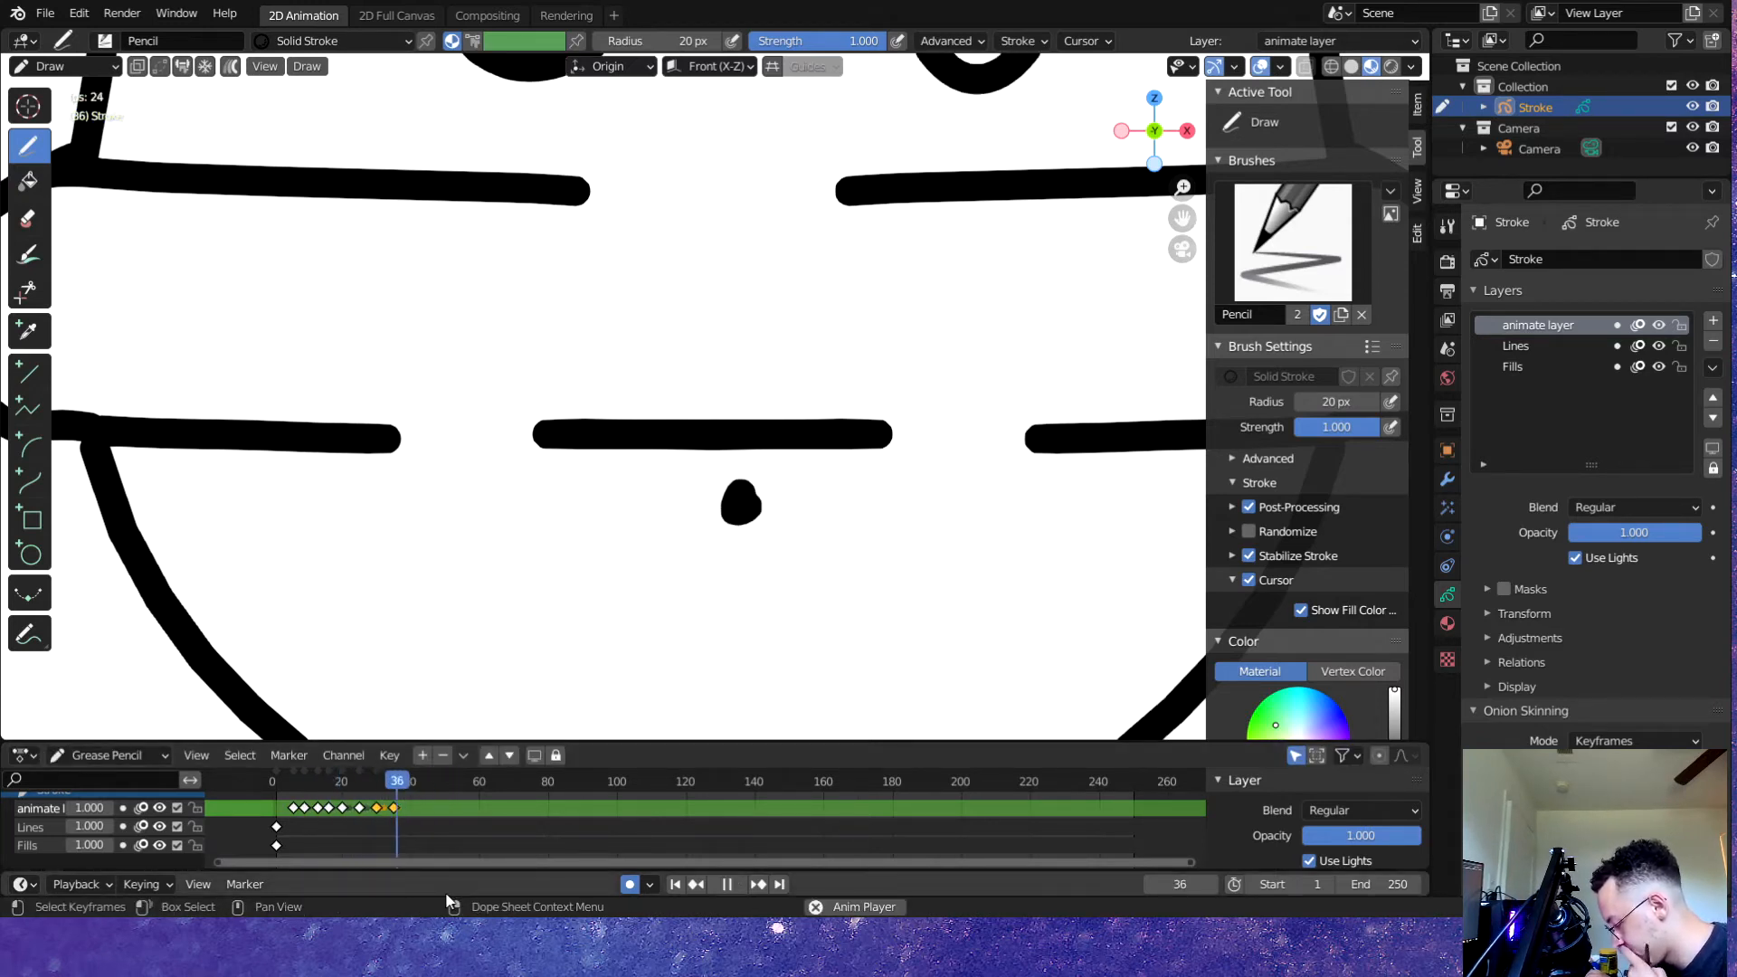
key(space)
key(ctrl+s)
scroll(628, 376, down, 4)
scroll(629, 377, down, 3)
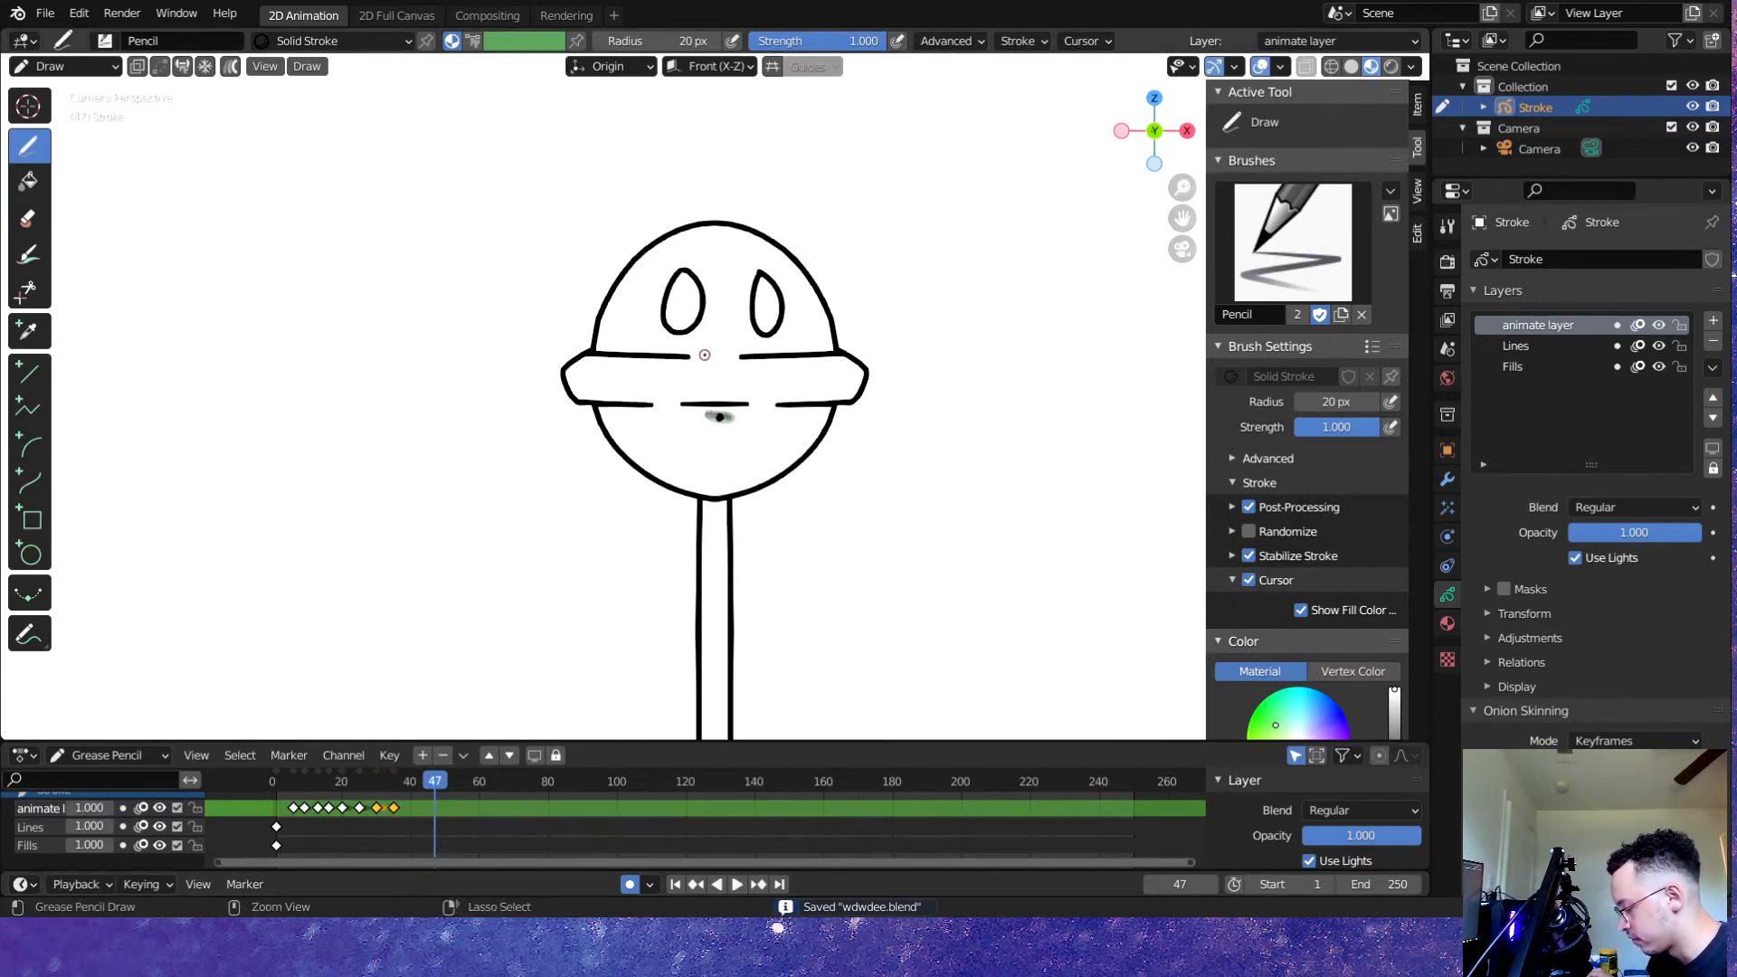
key(shift+Left)
key(space)
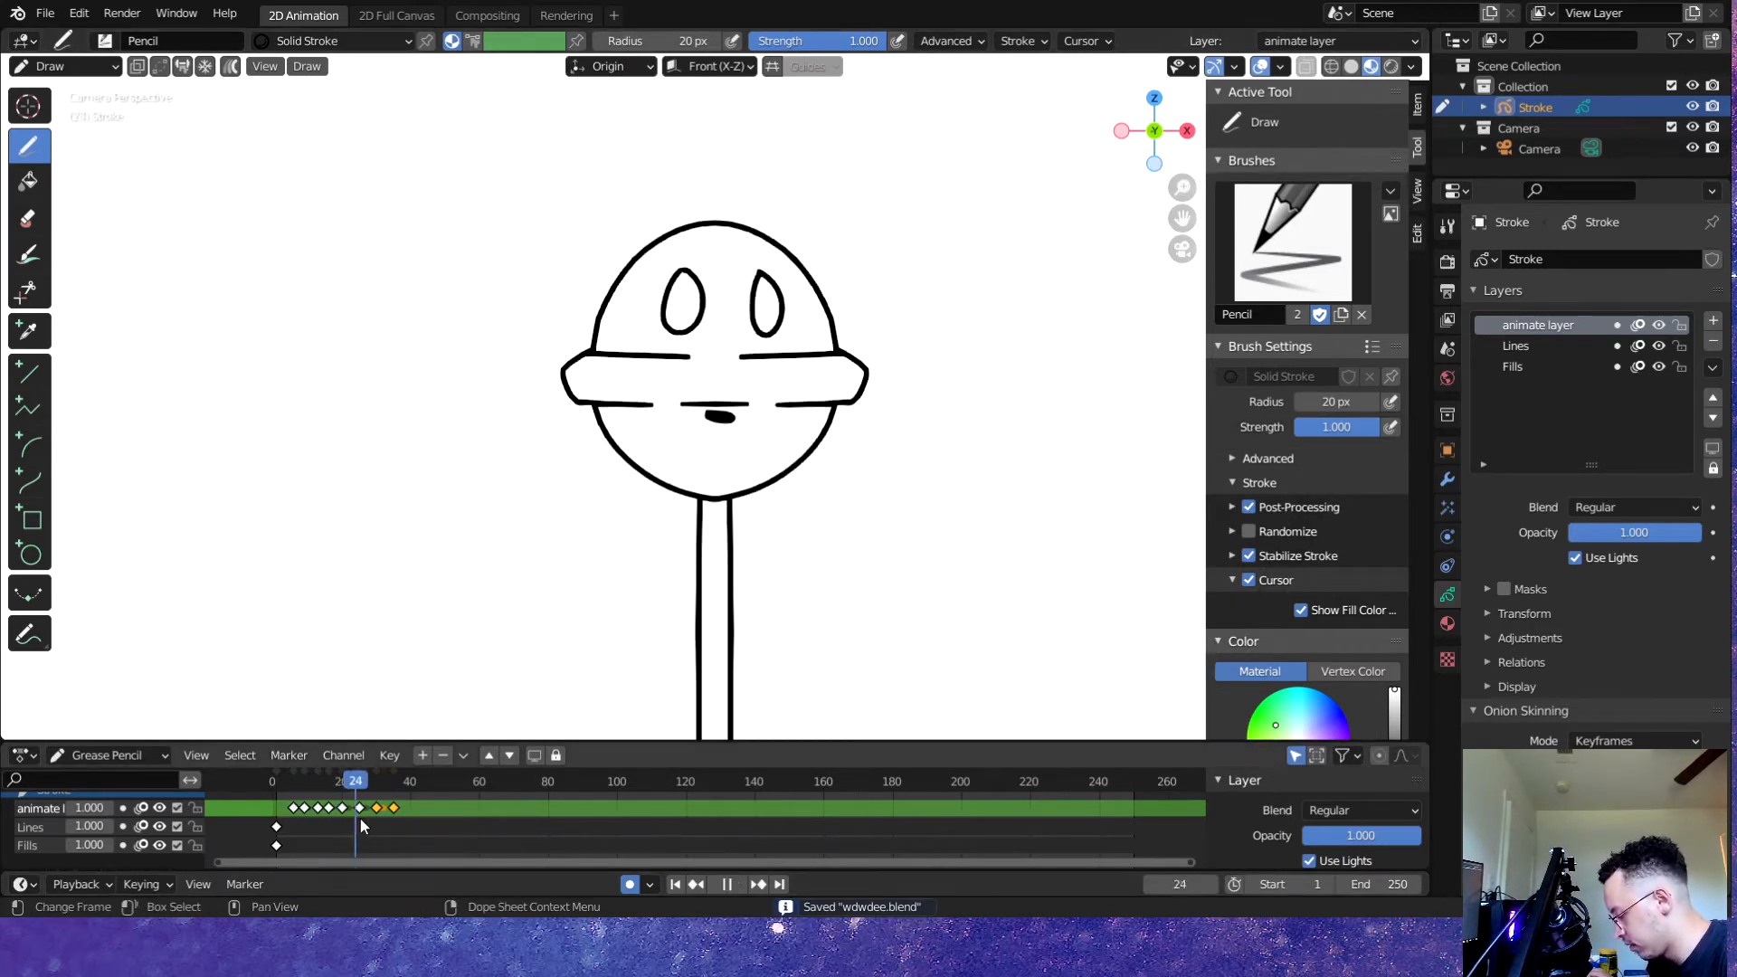
- Duplicate the animate layer's frame 35 keyframe to frame 39 and save the file
drag(371, 818, 407, 816)
click(396, 809)
key(shift+d)
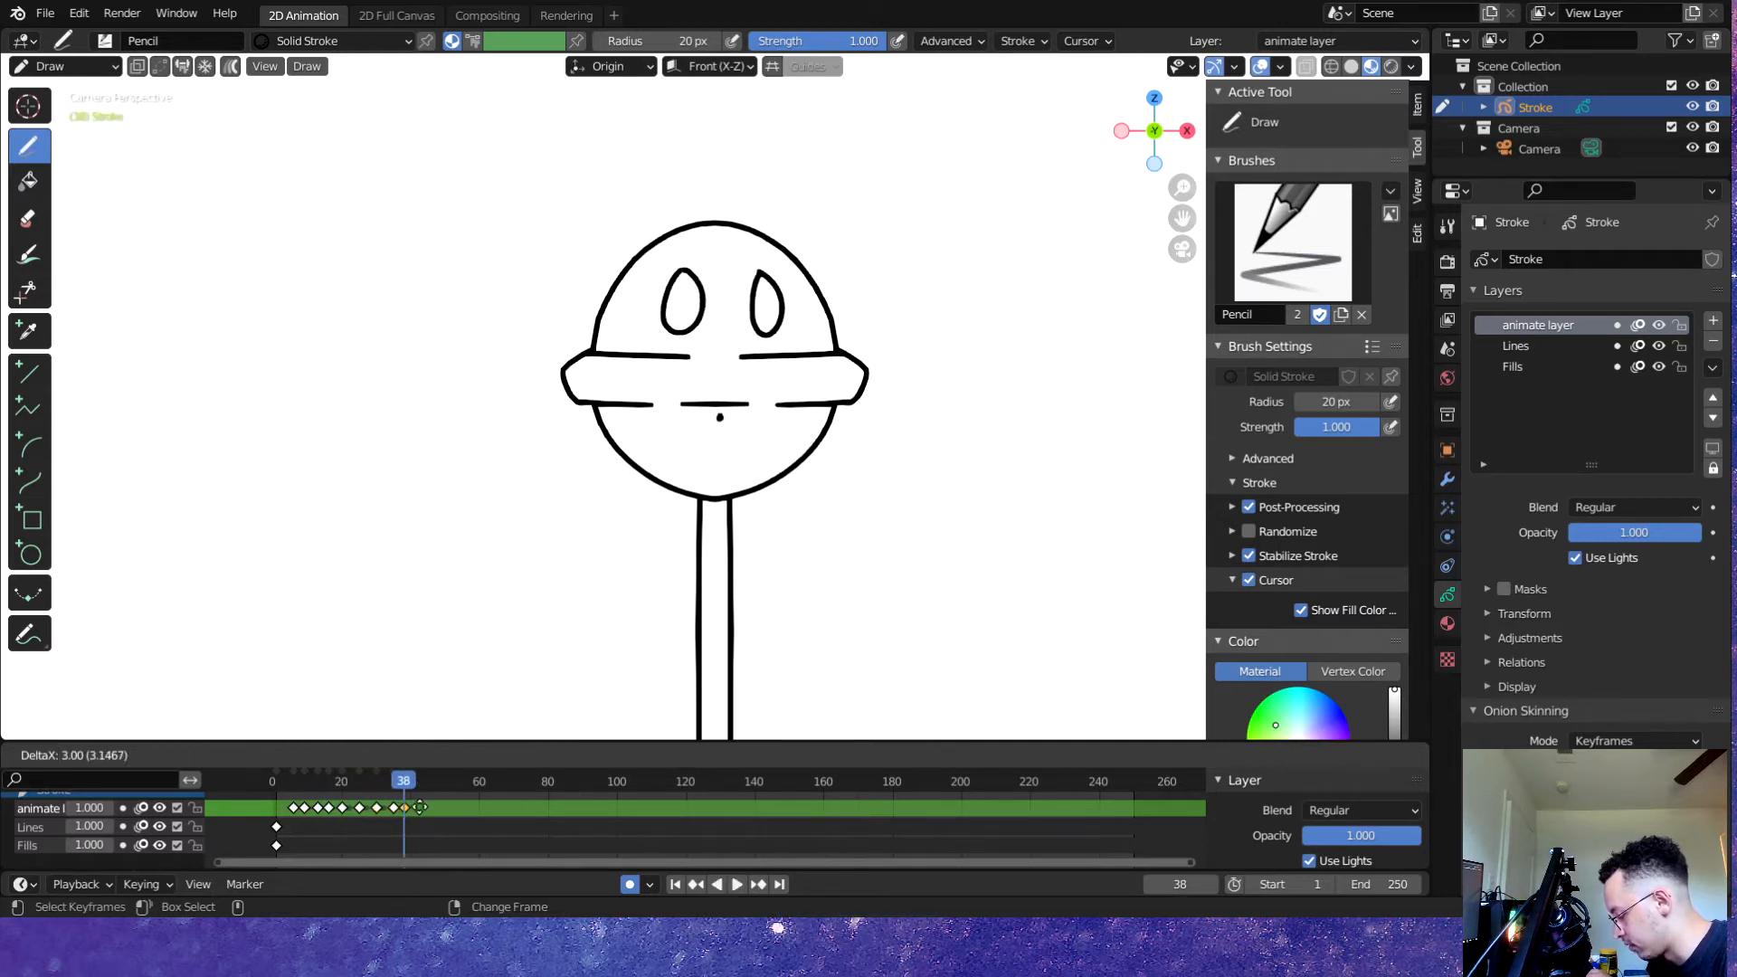
click(422, 803)
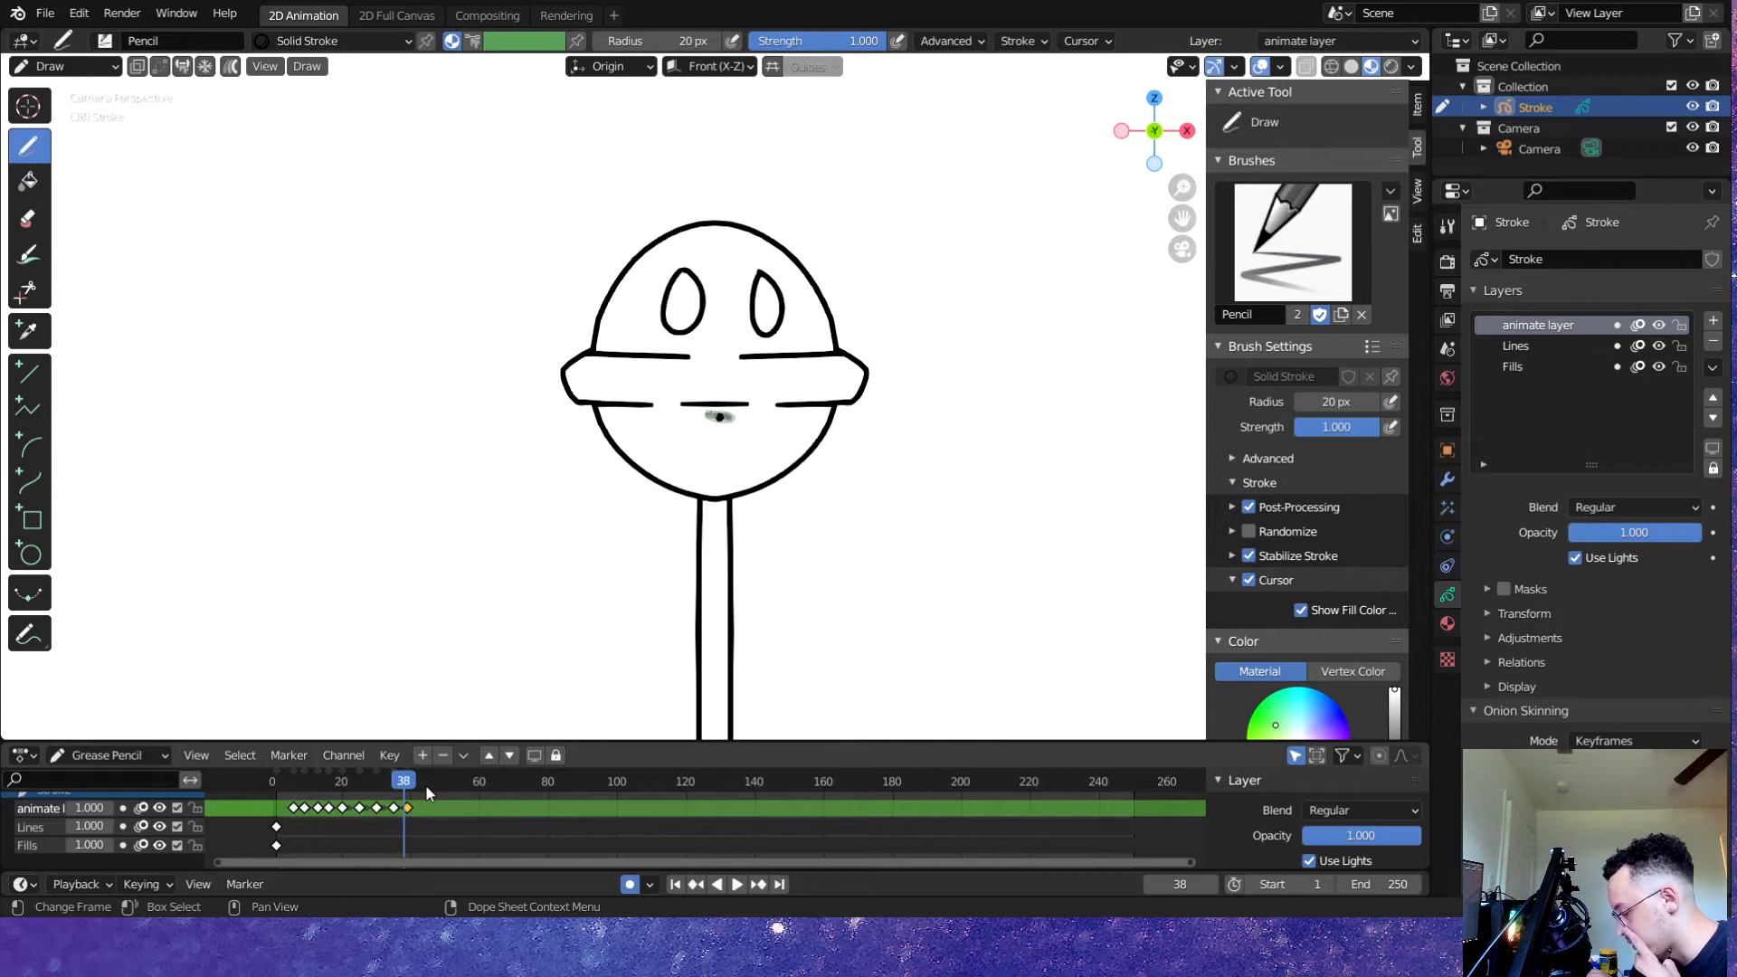
key(ctrl+s)
scroll(733, 279, up, 6)
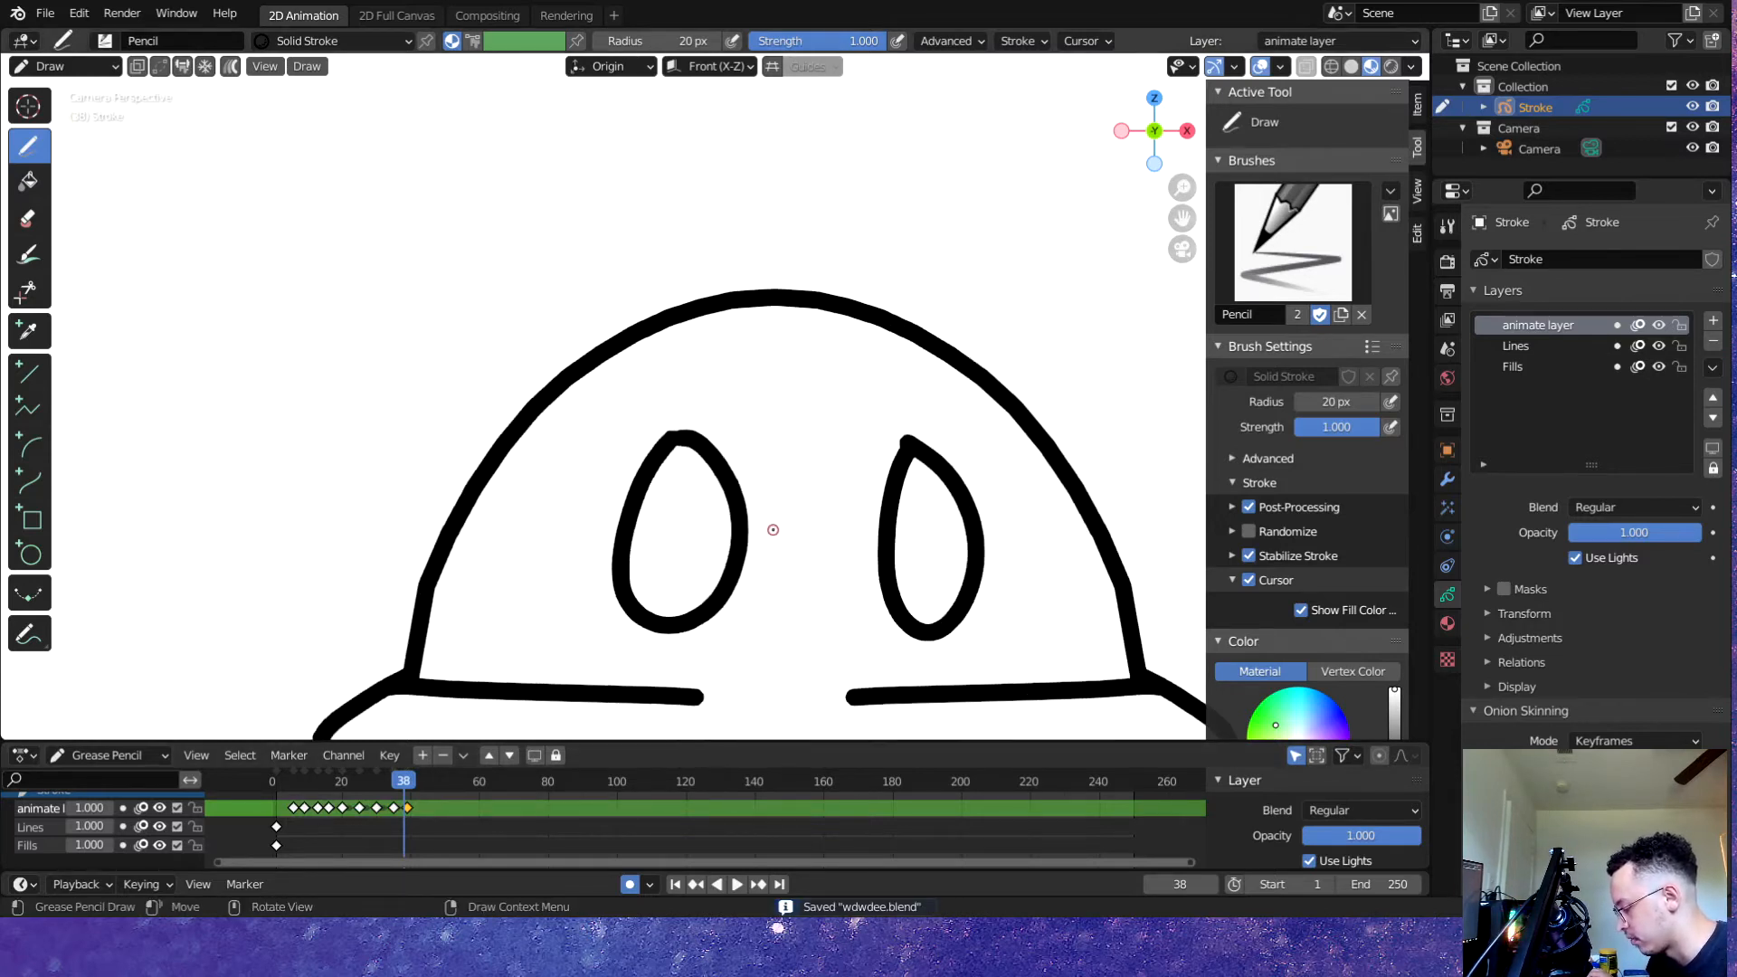
key(shift+space)
key(Escape)
key(shift+space)
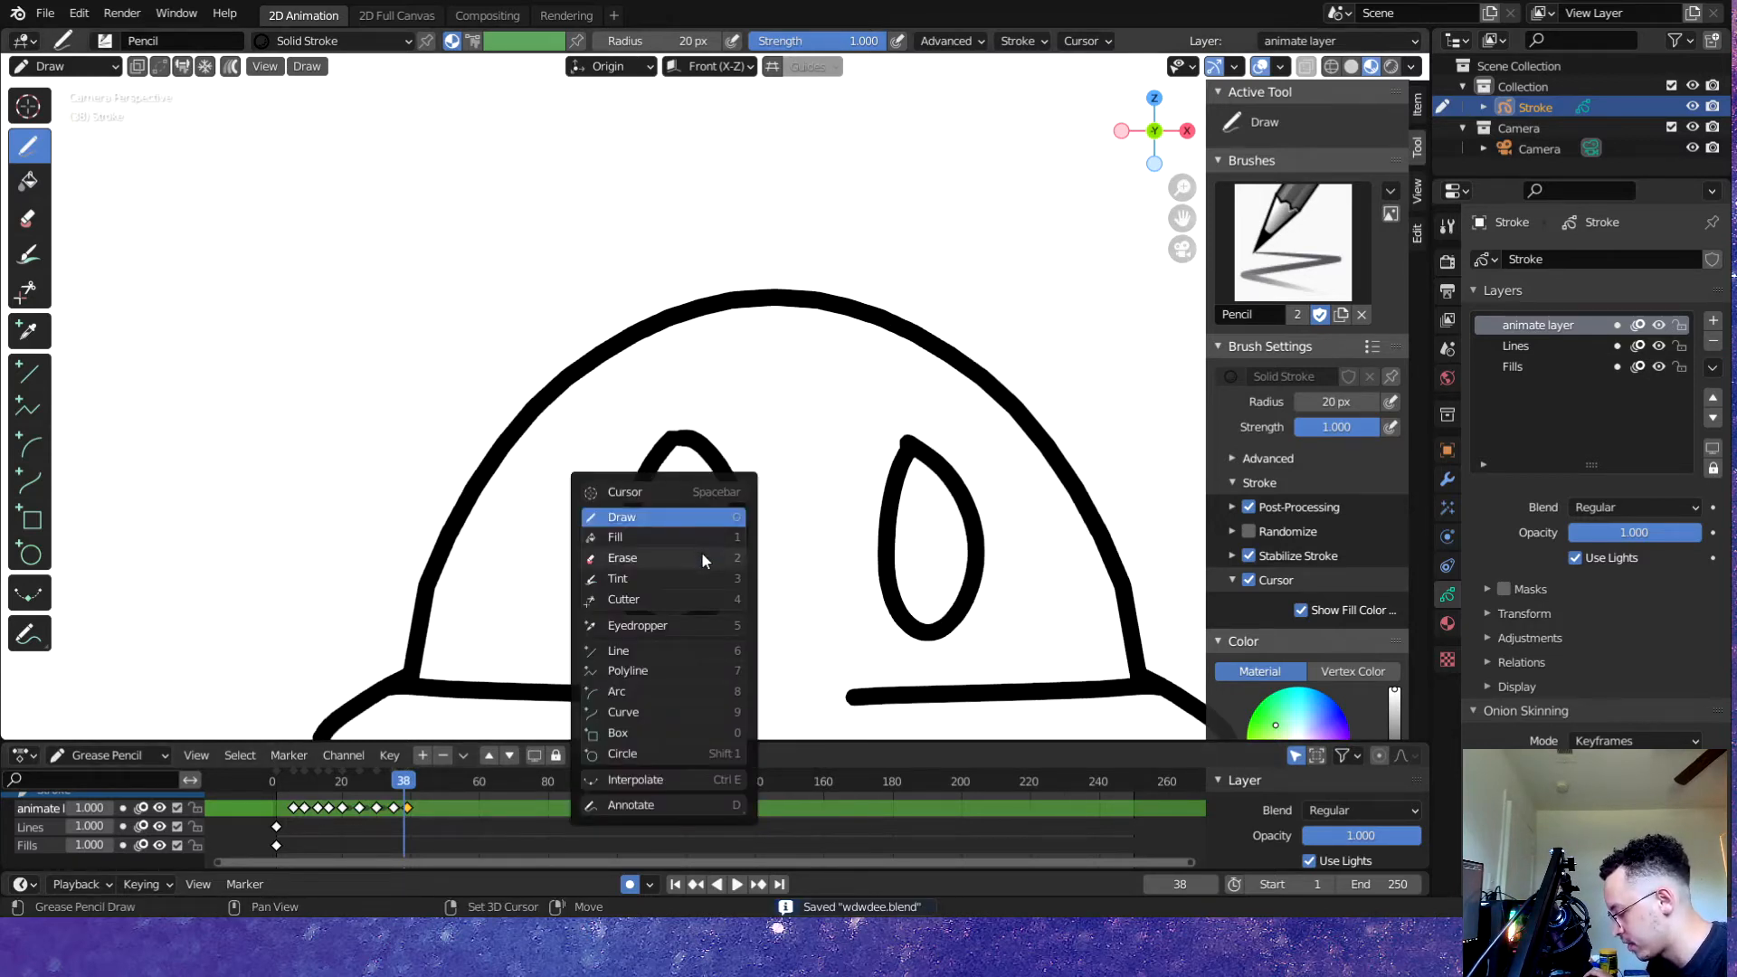
click(703, 557)
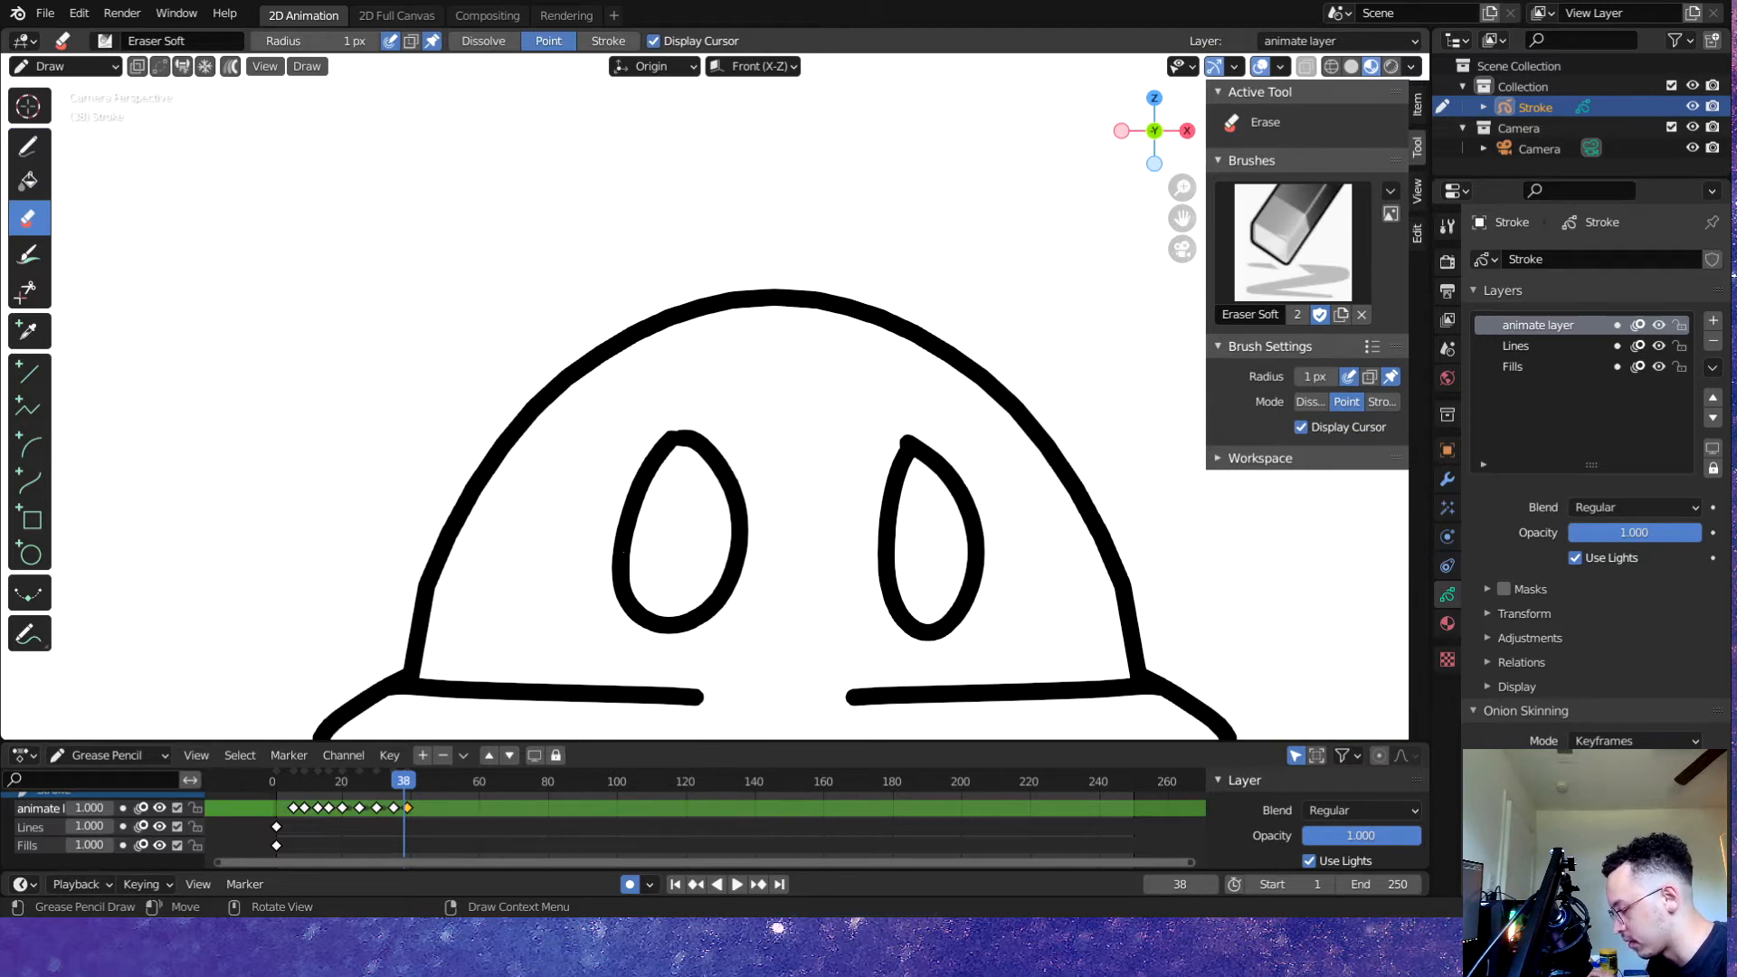
- Delete the stroke of the left-hand eye at frame 38 in Edit Mode and return to Draw mode
key(ctrl+s)
key(Tab)
mouse_move(595, 433)
mouse_down()
mouse_move(796, 655)
mouse_move(800, 633)
mouse_up()
key(x)
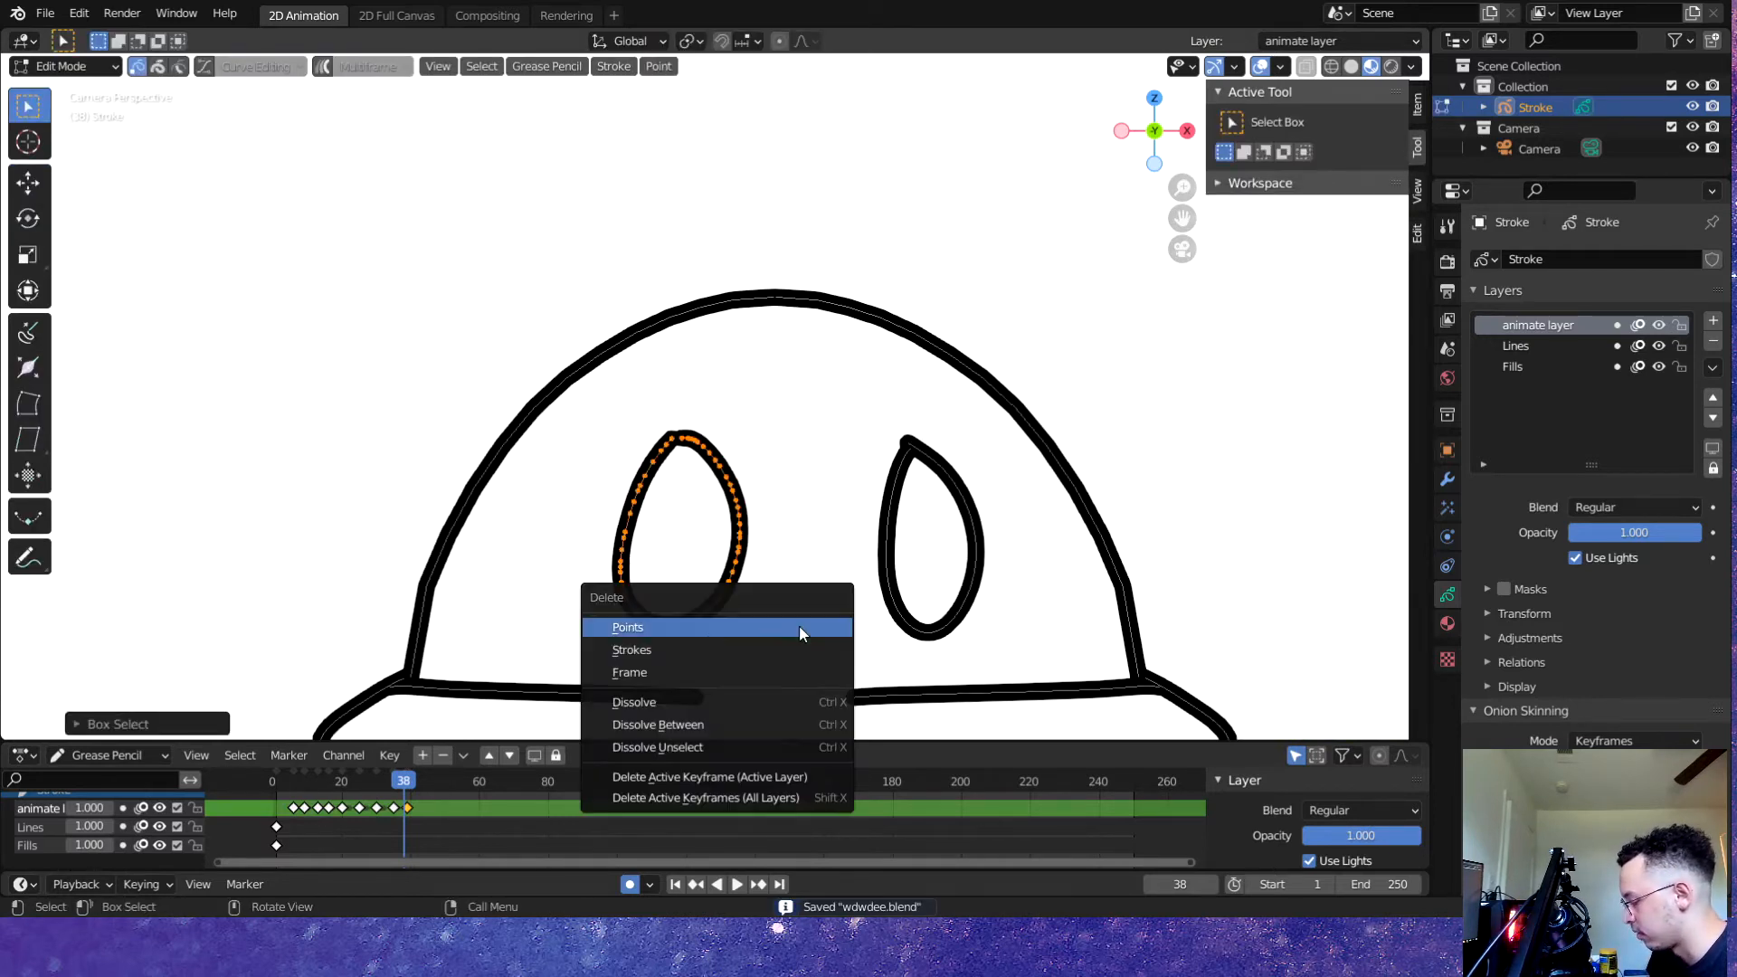
click(719, 644)
key(Tab)
- Draw a curved closed-eyelid line where the left-hand eye was at frame 38 and play the animation to check it
key(shift+space)
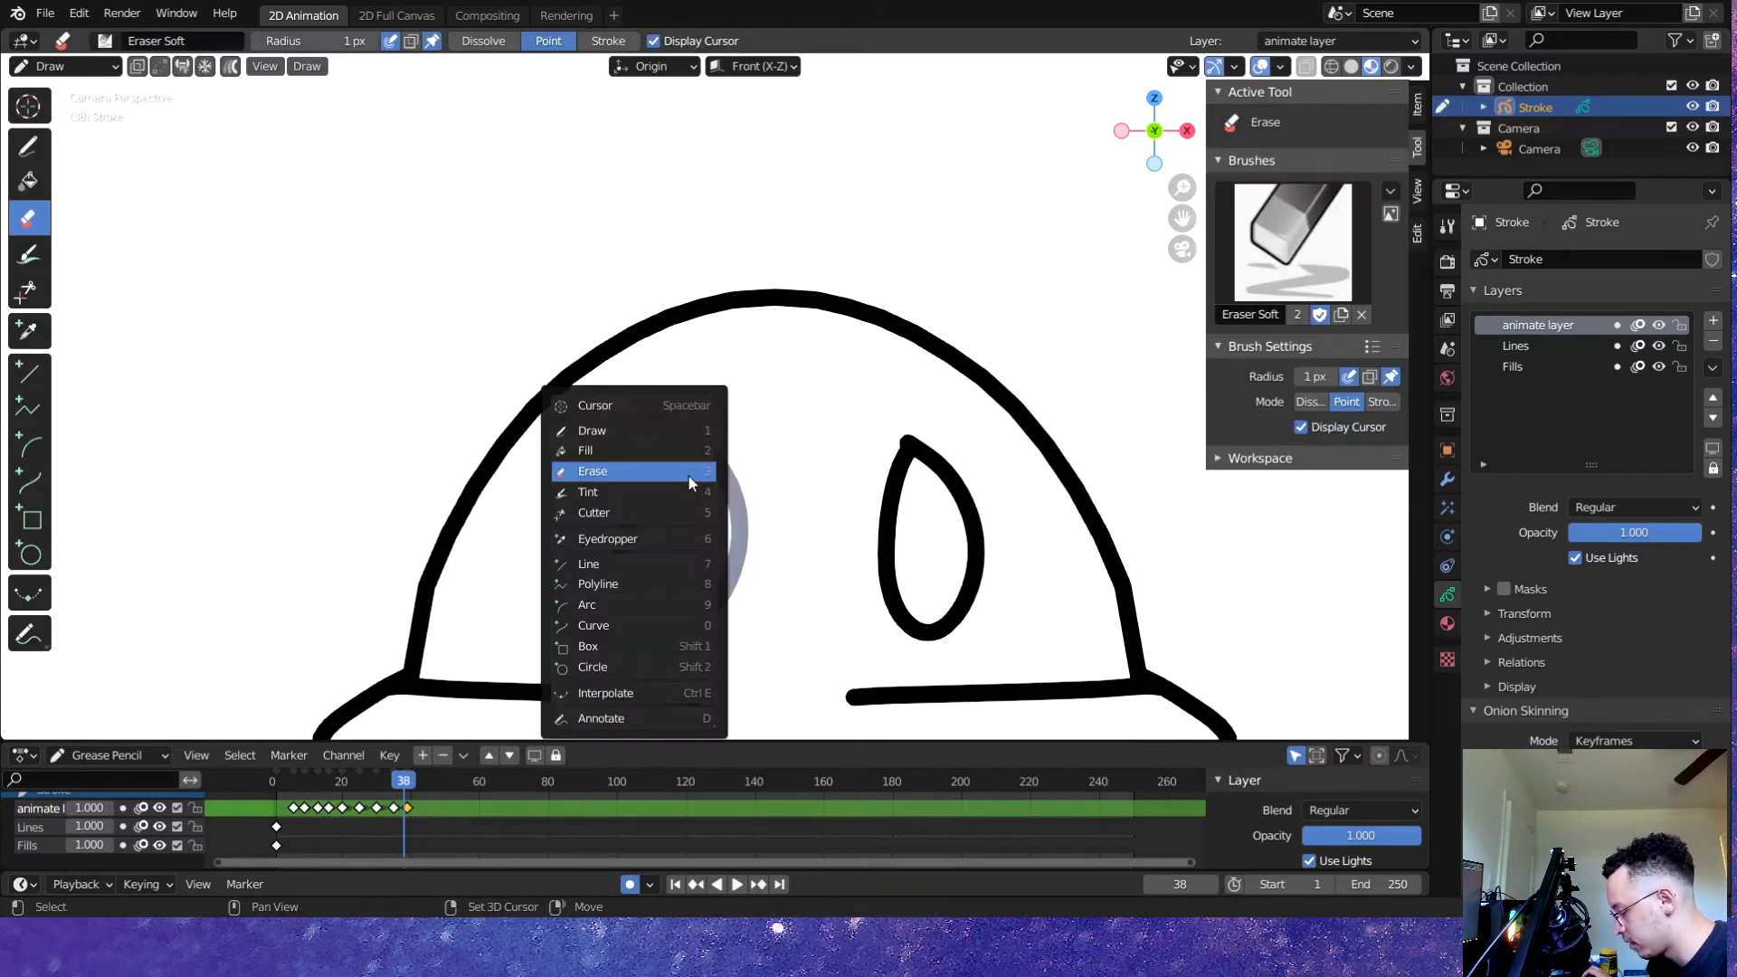
click(668, 425)
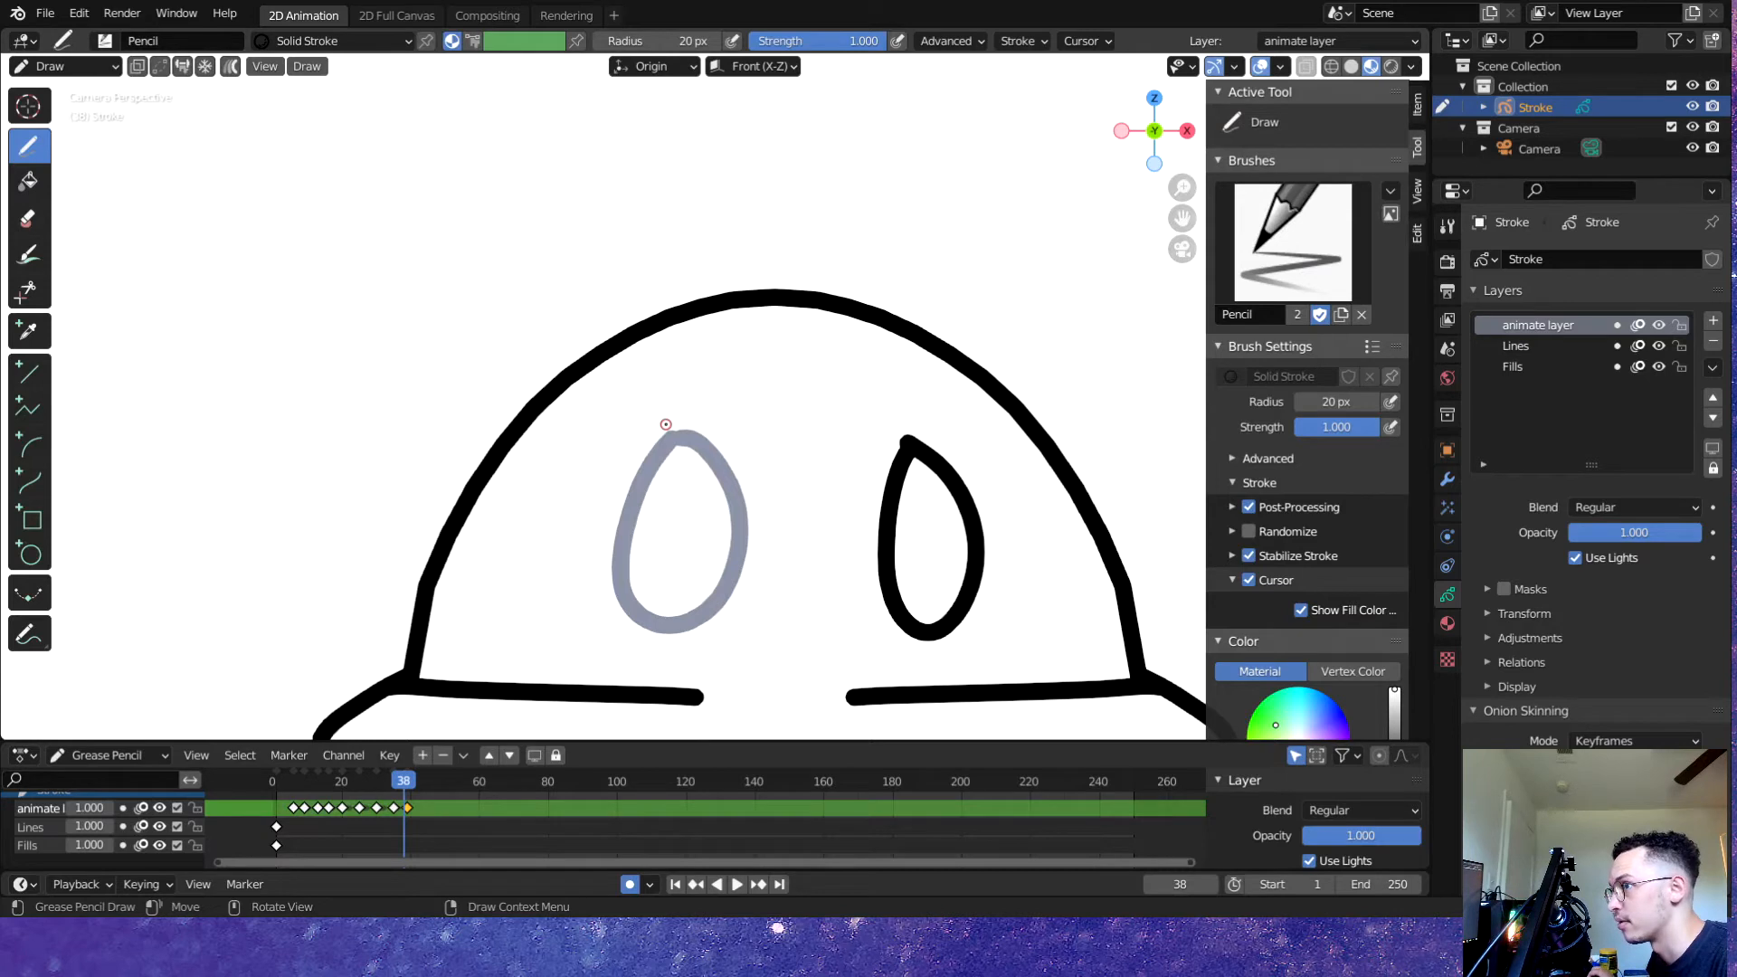
key(ctrl+s)
mouse_move(620, 548)
mouse_down()
mouse_move(686, 539)
mouse_move(738, 566)
mouse_up()
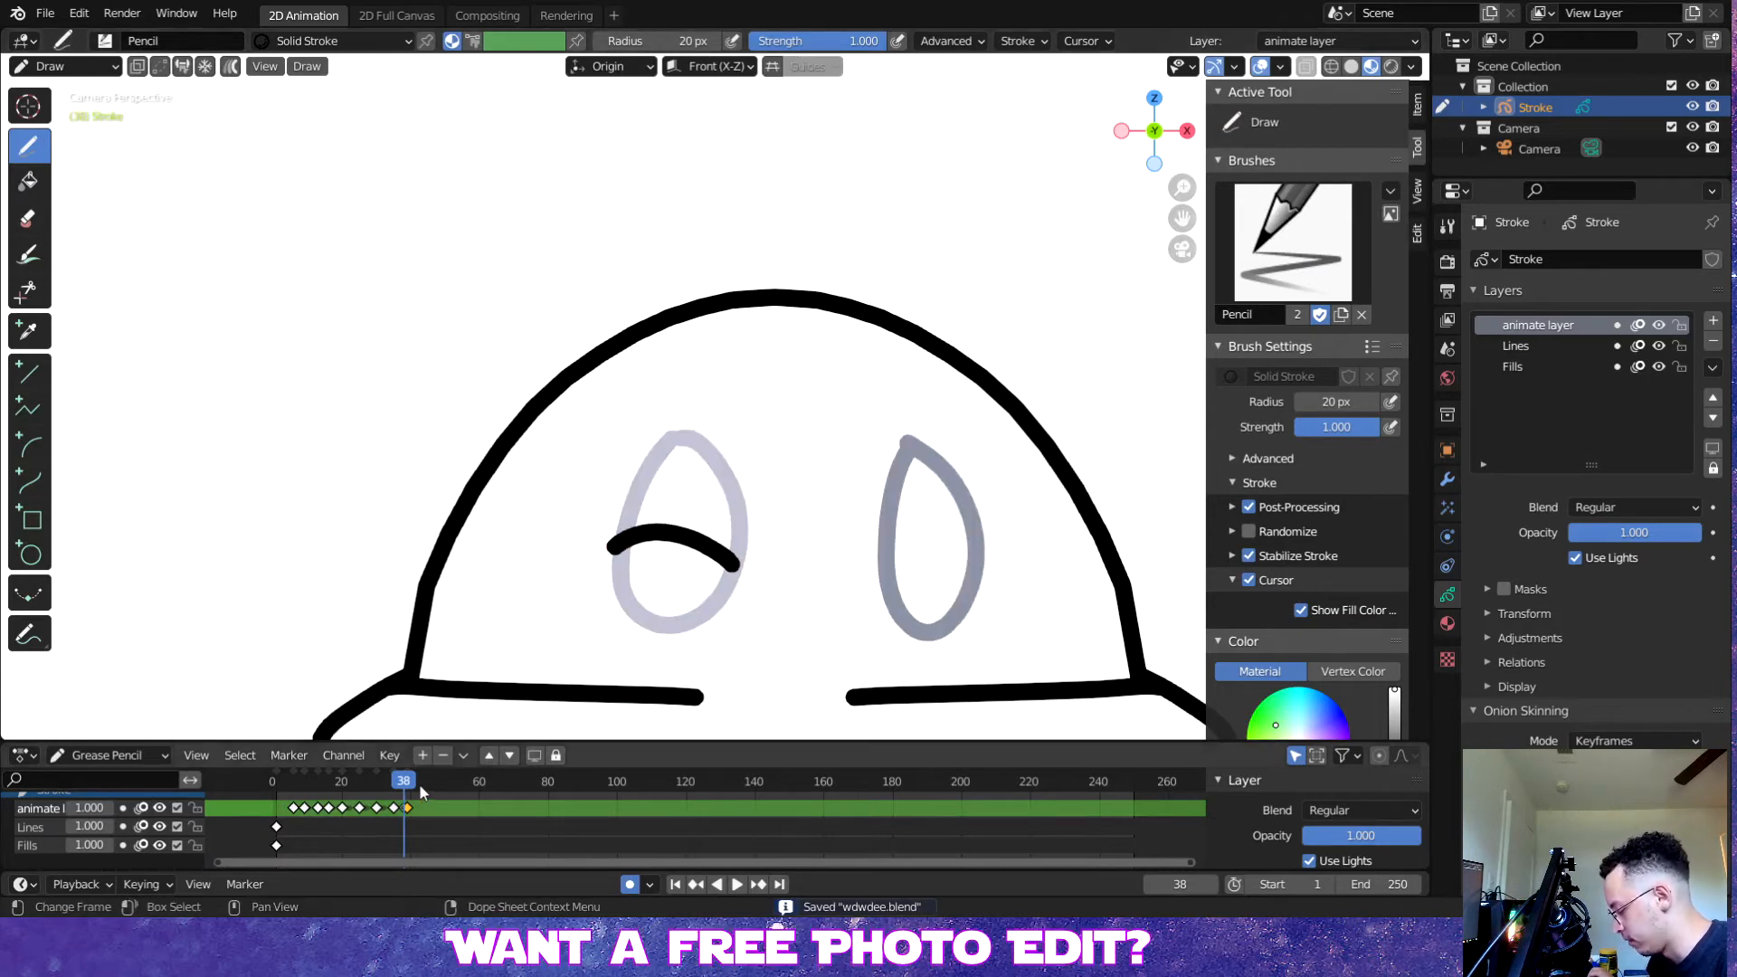
key(space)
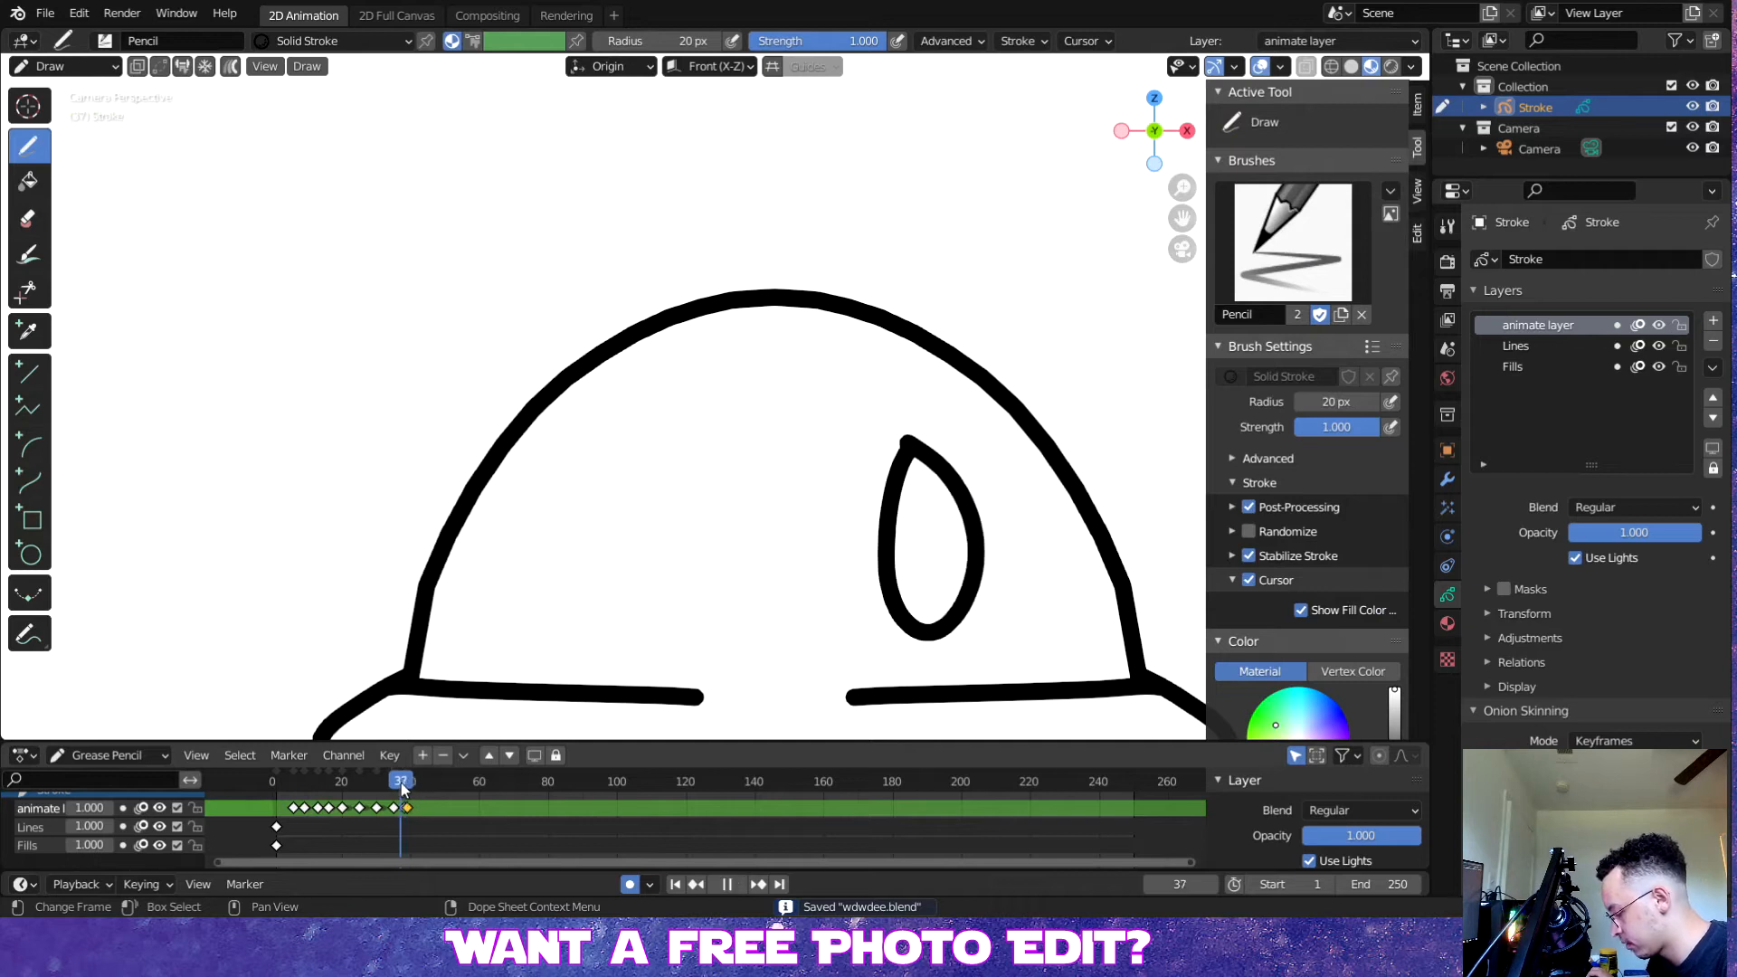
- Undo the closed-eyelid line and the eye deletion made at frame 38, and enter Edit Mode
drag(404, 784, 404, 784)
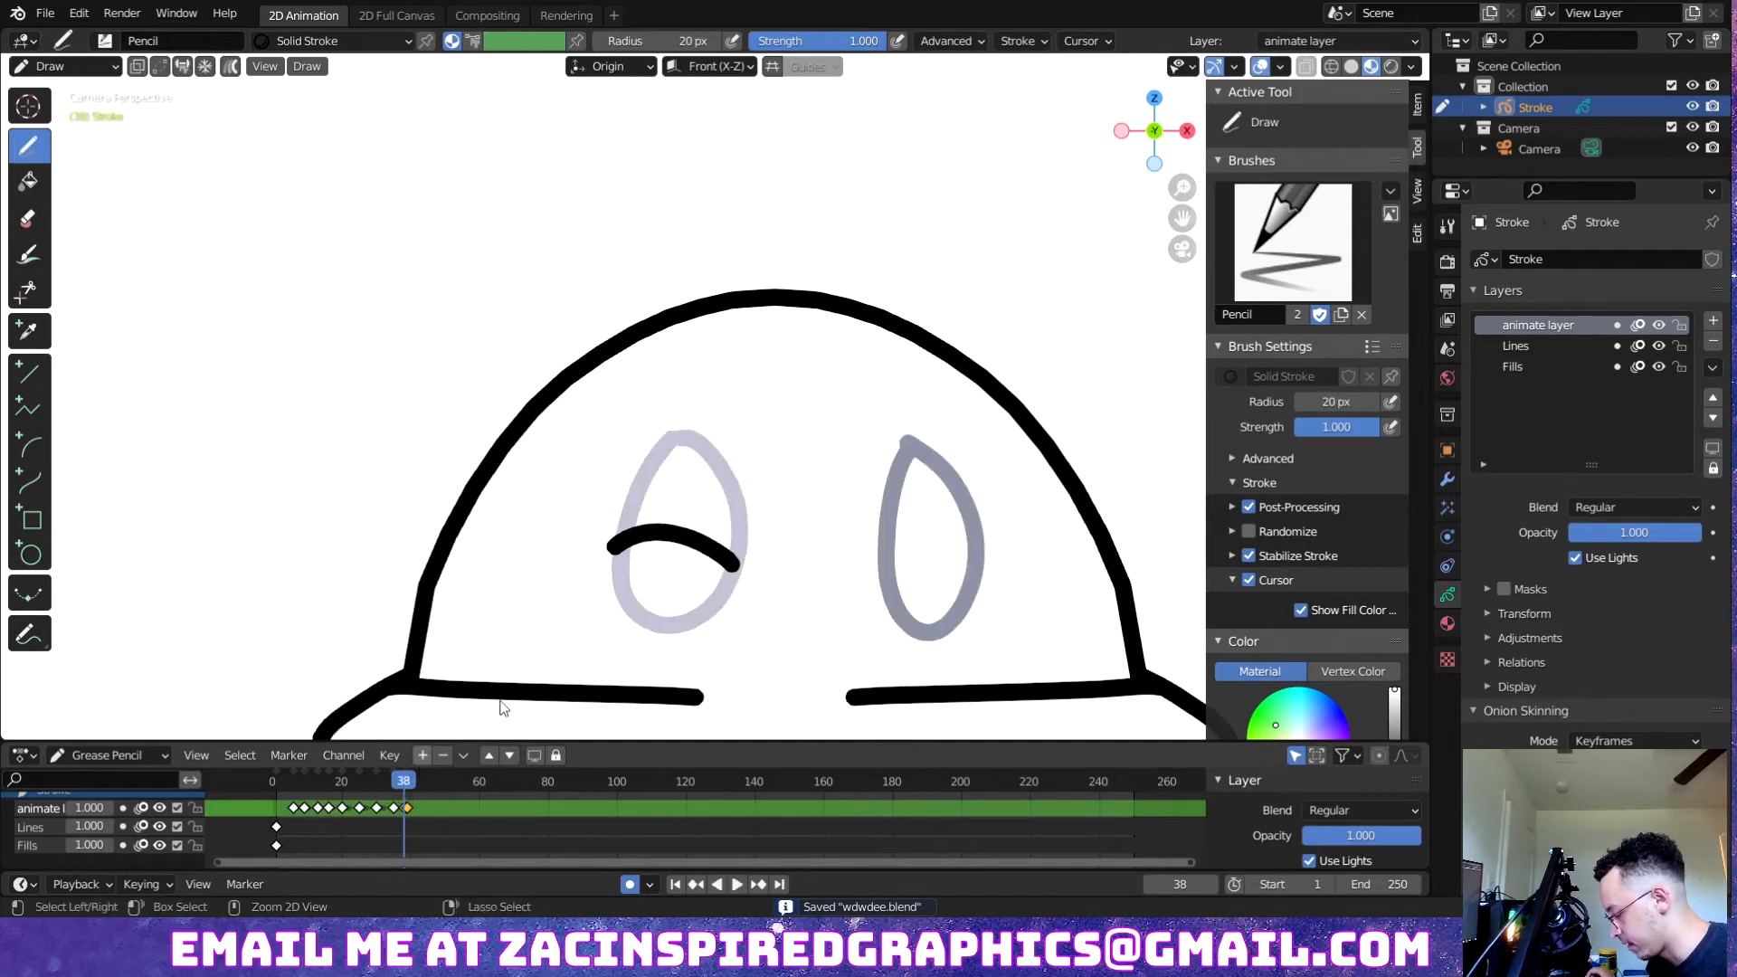
scroll(662, 566, up, 3)
key(ctrl+z)
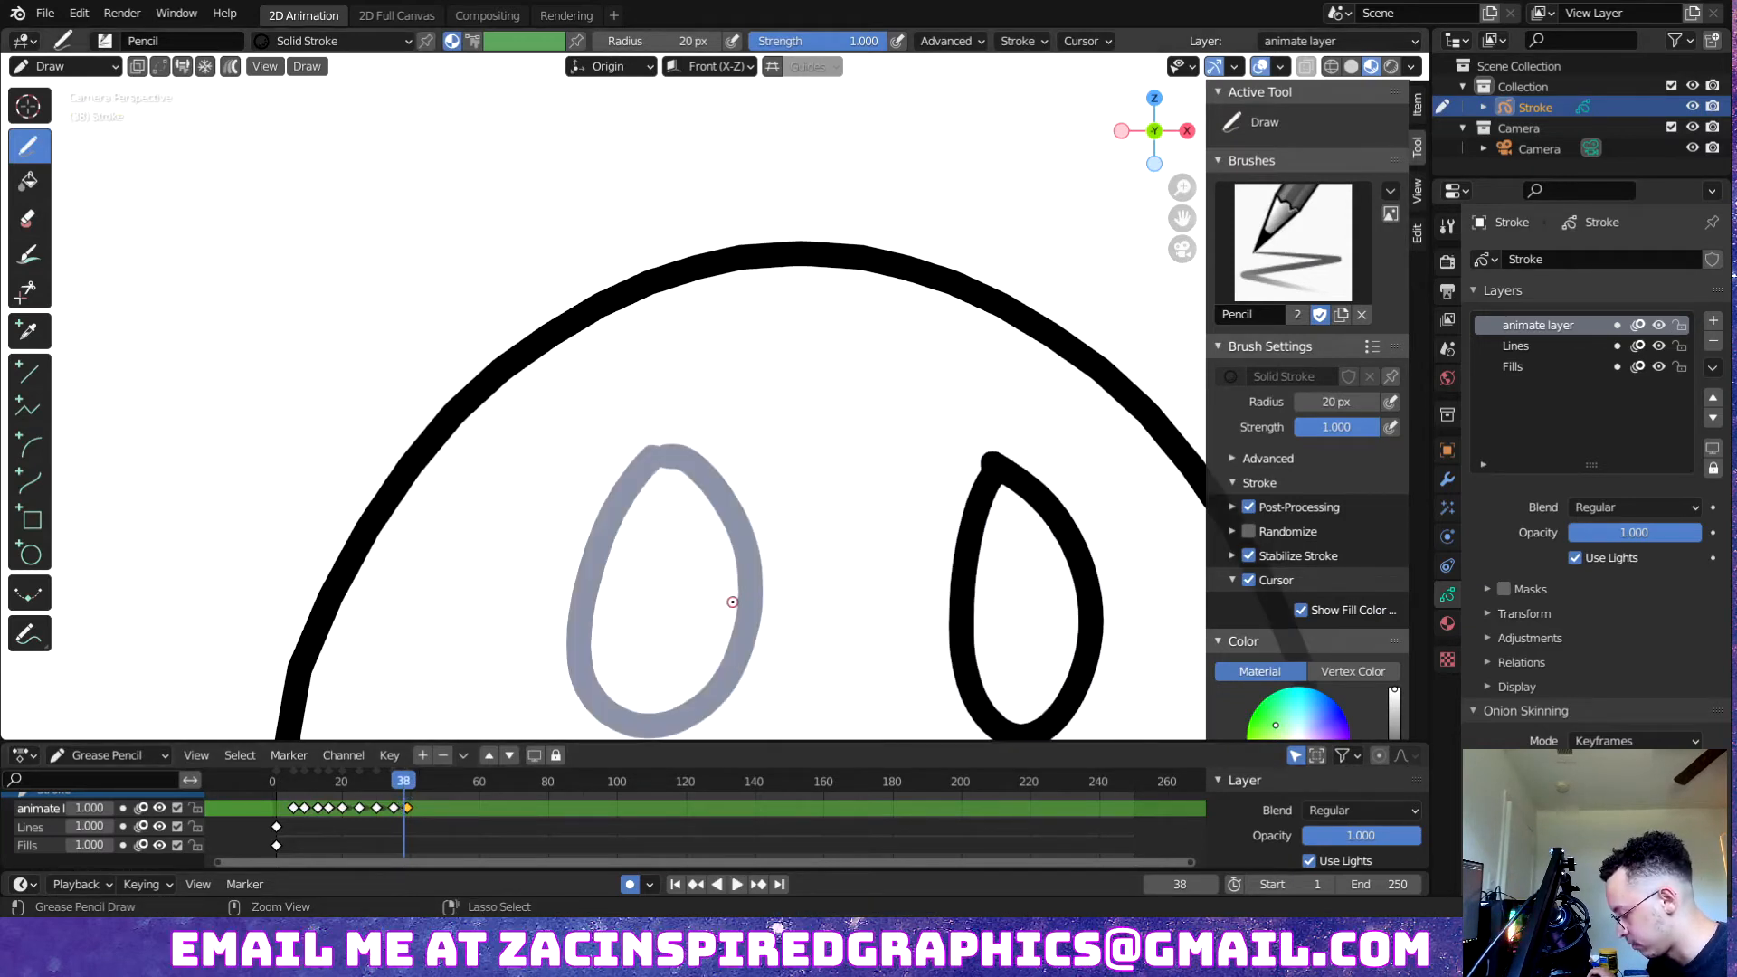
key(Tab)
key(a)
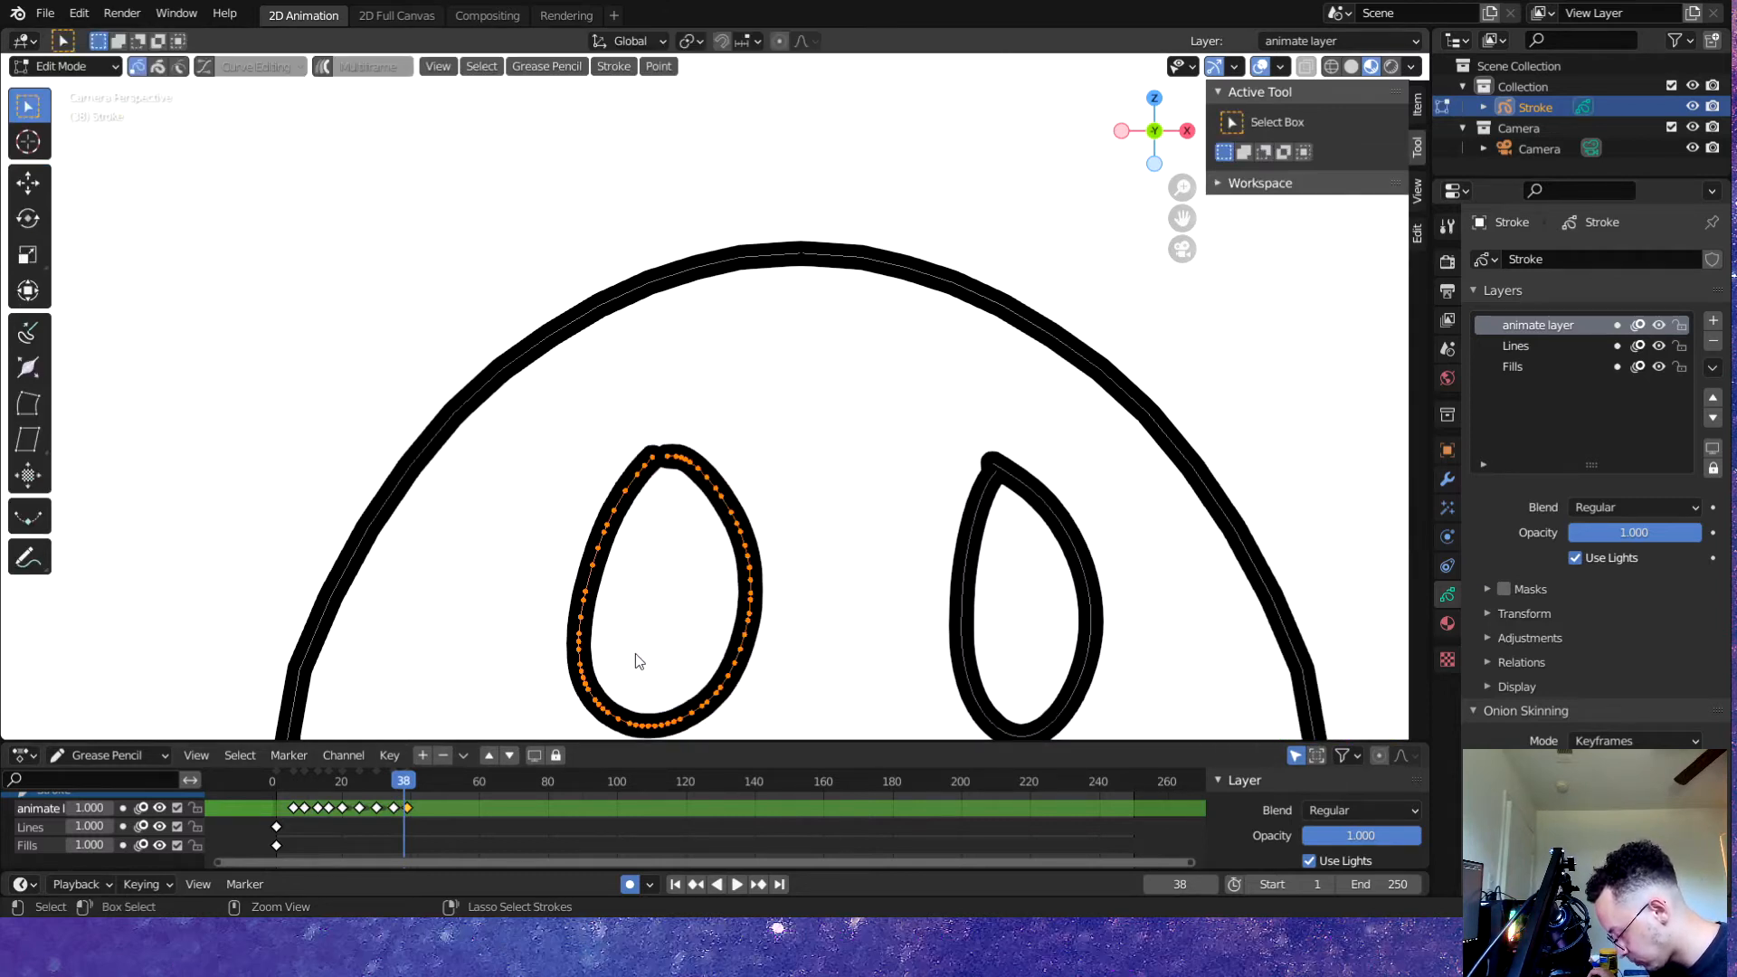
- Delete the points of the left-hand eye at frame 39
drag(419, 783, 407, 783)
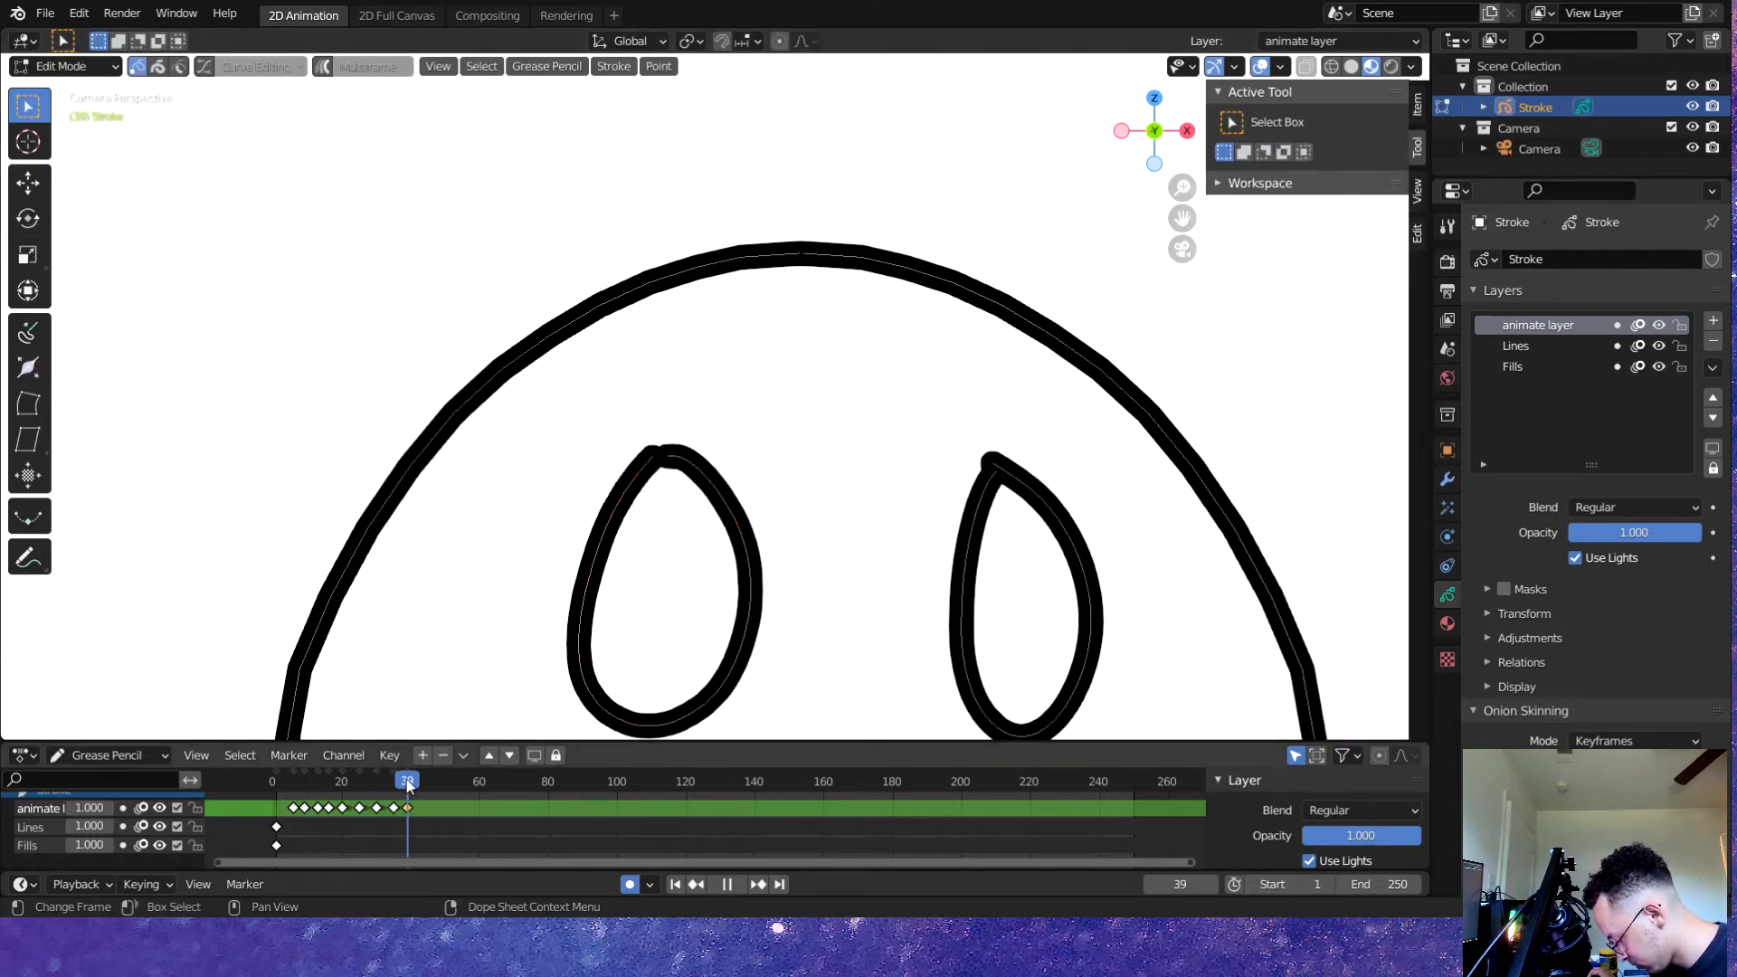
mouse_move(554, 406)
mouse_down()
mouse_move(697, 736)
mouse_move(776, 735)
mouse_up()
key(x)
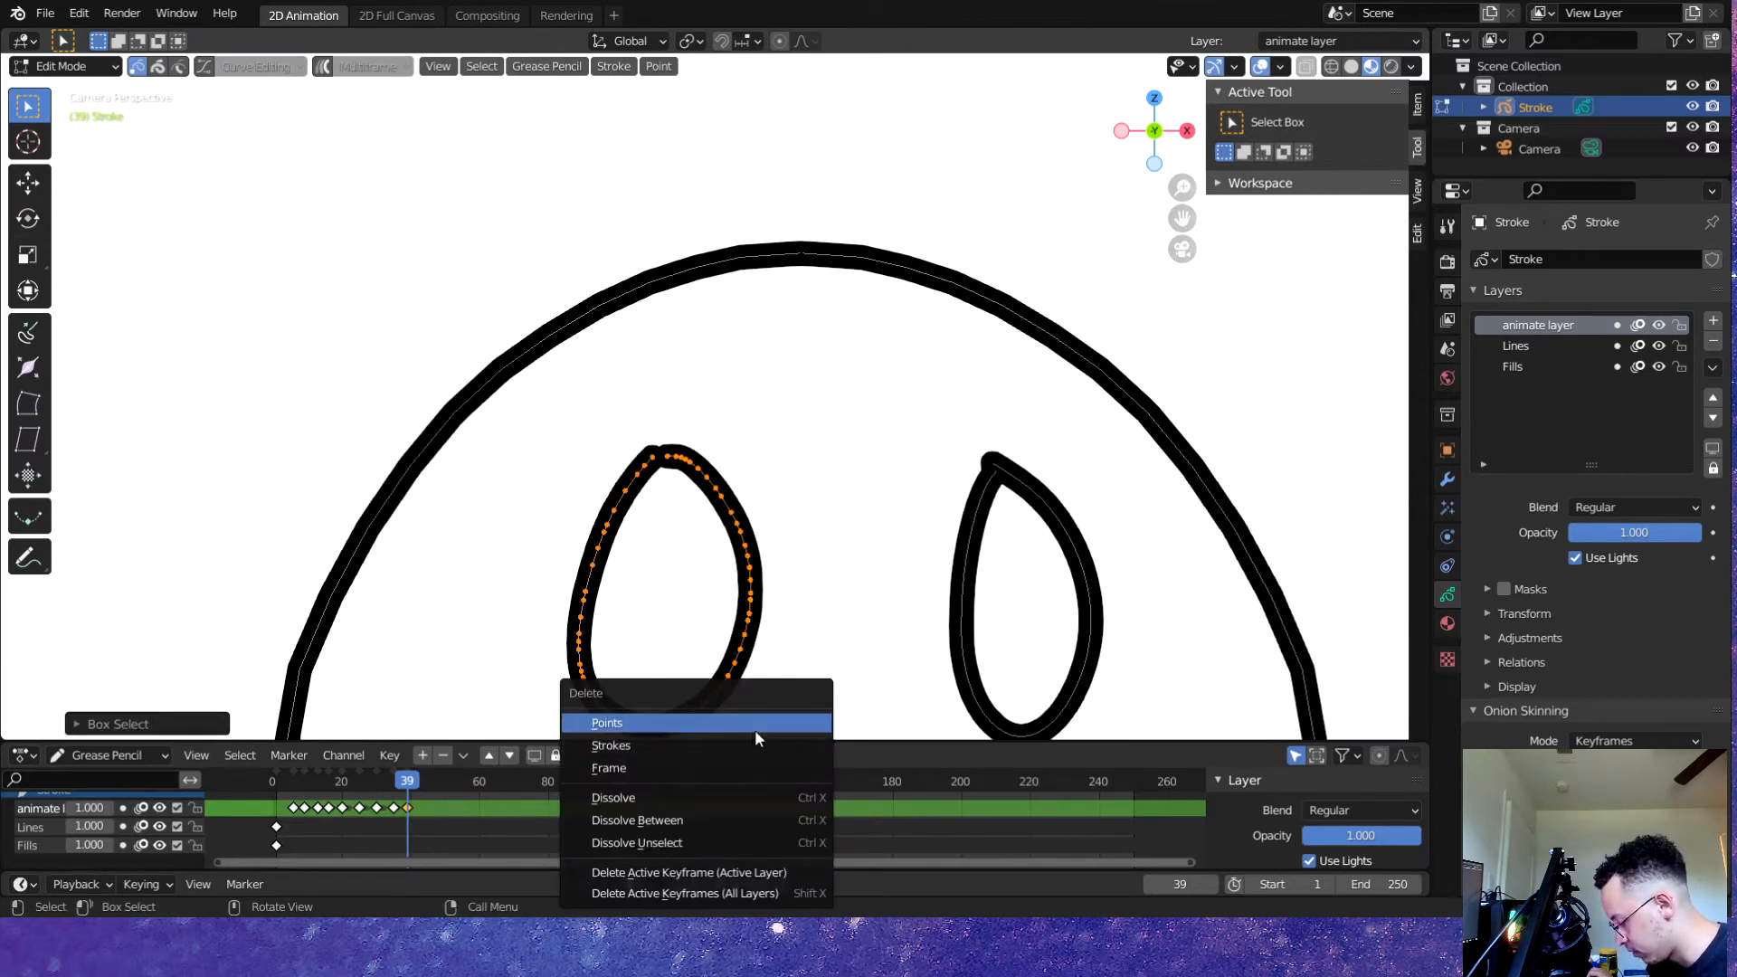
click(755, 741)
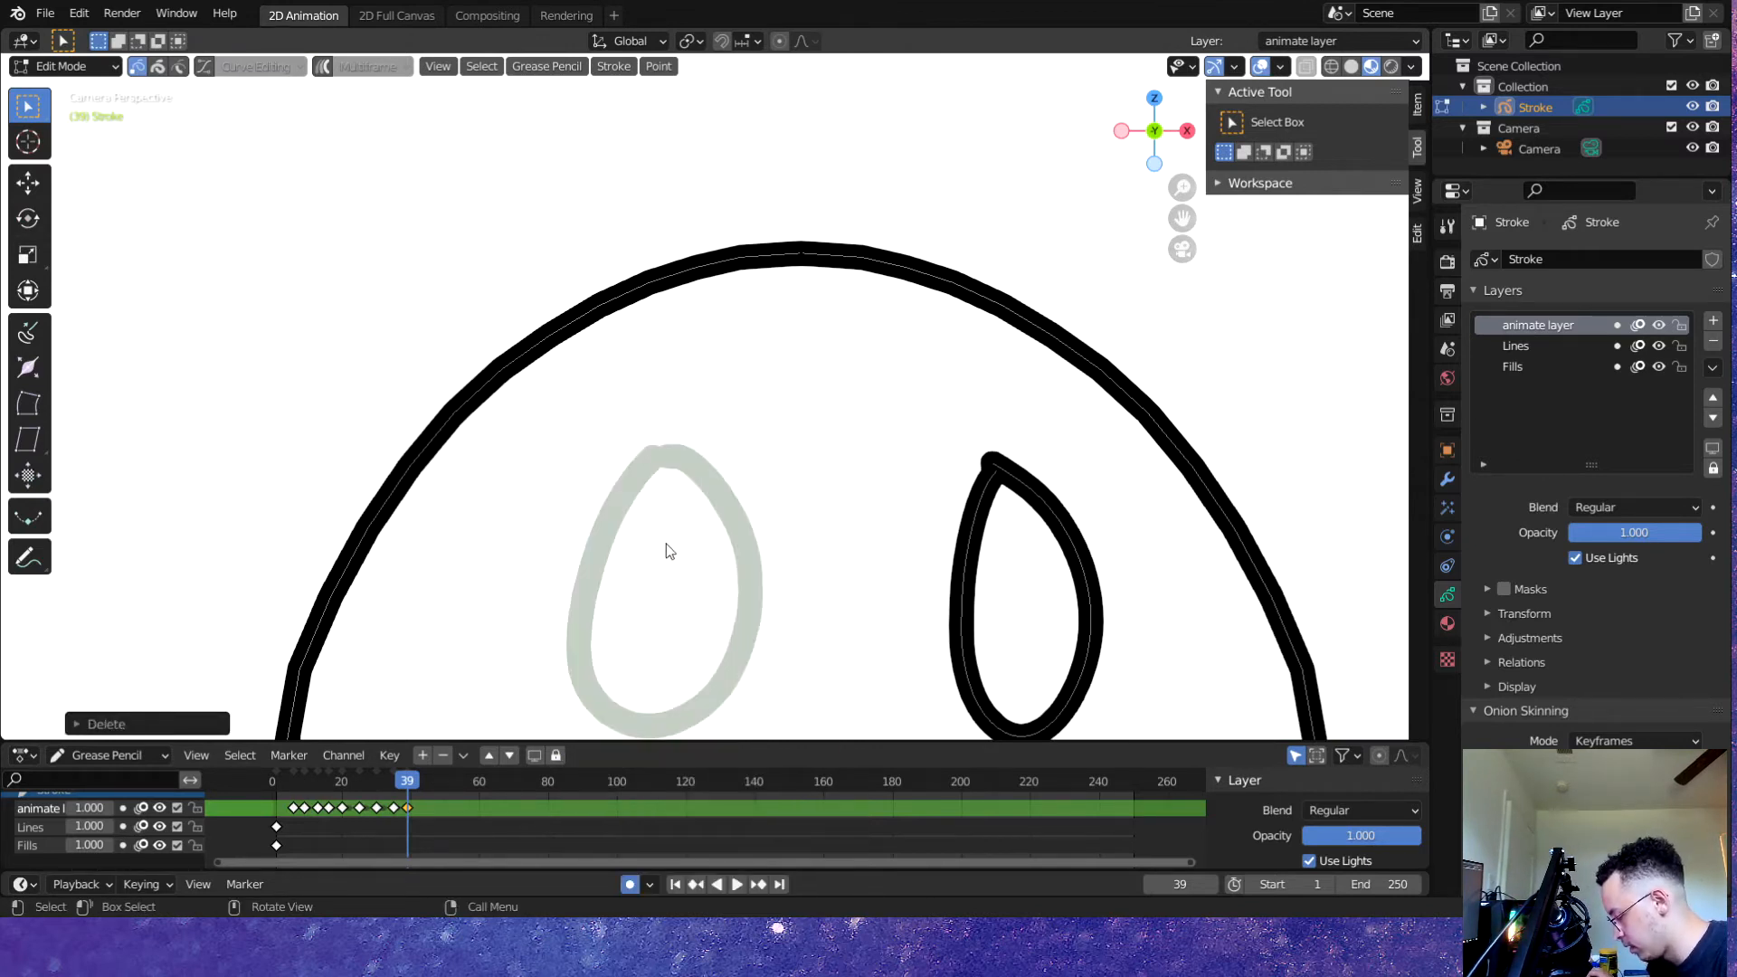
- Return to Draw mode, draw a curved closed-eyelid line where the left-hand eye was at frame 39, and save the file
key(Tab)
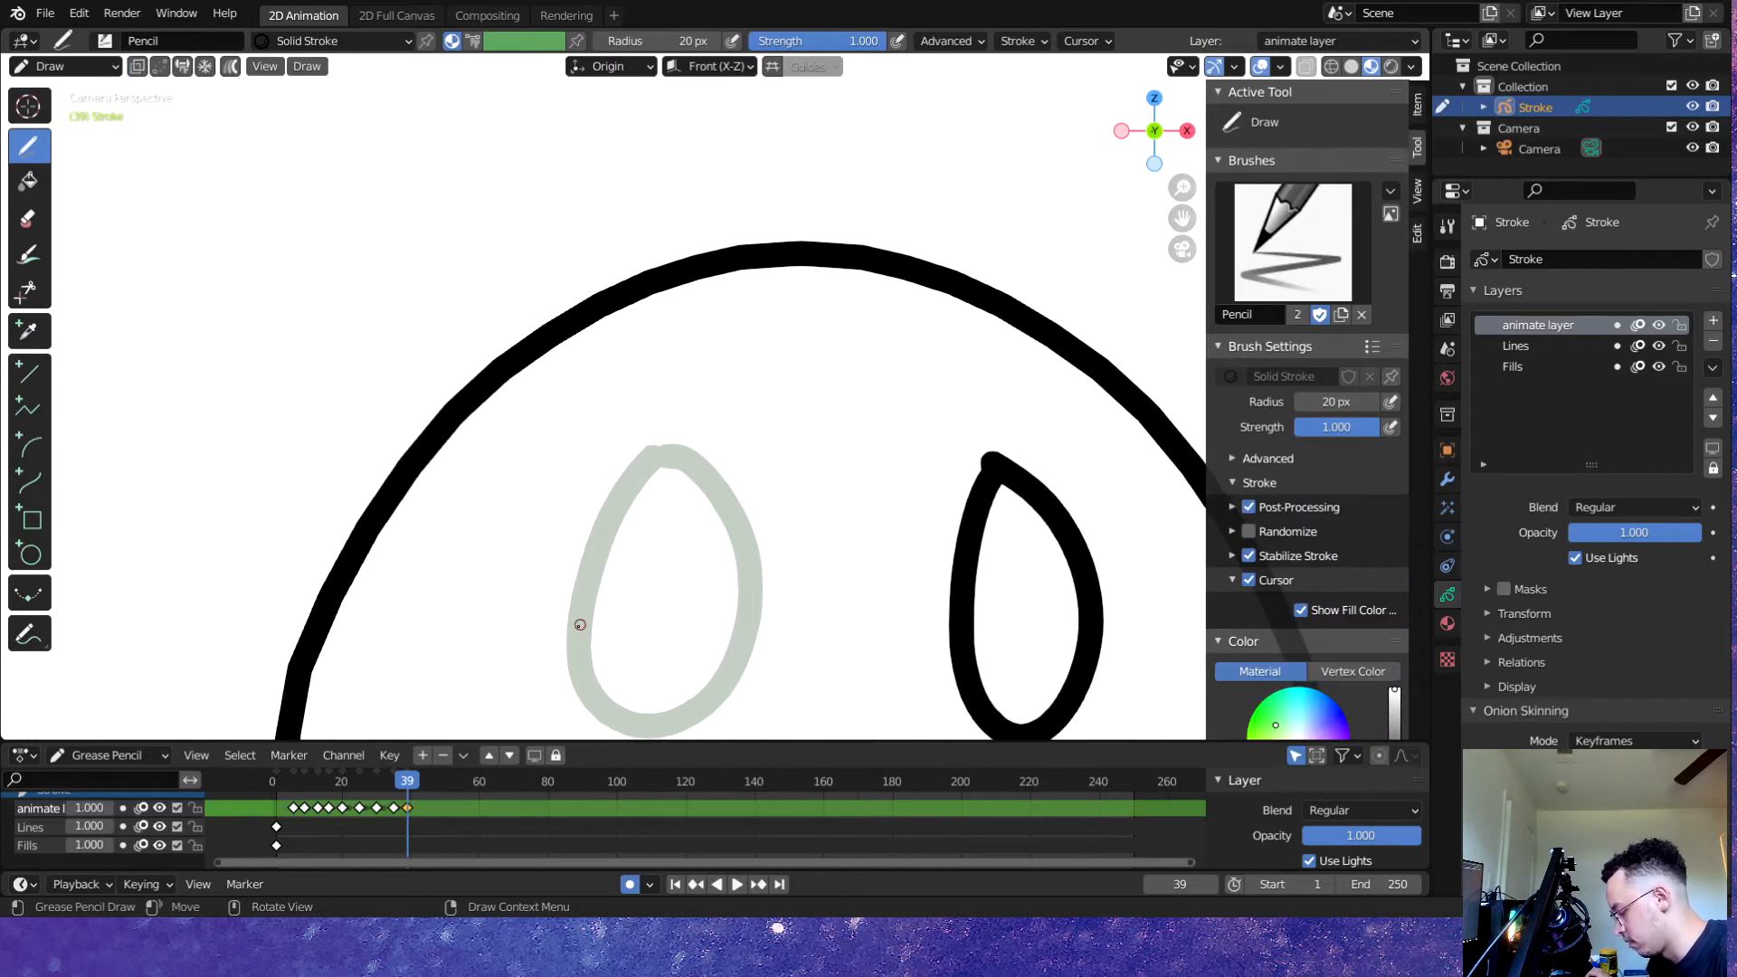
drag(580, 624, 758, 648)
key(ctrl+s)
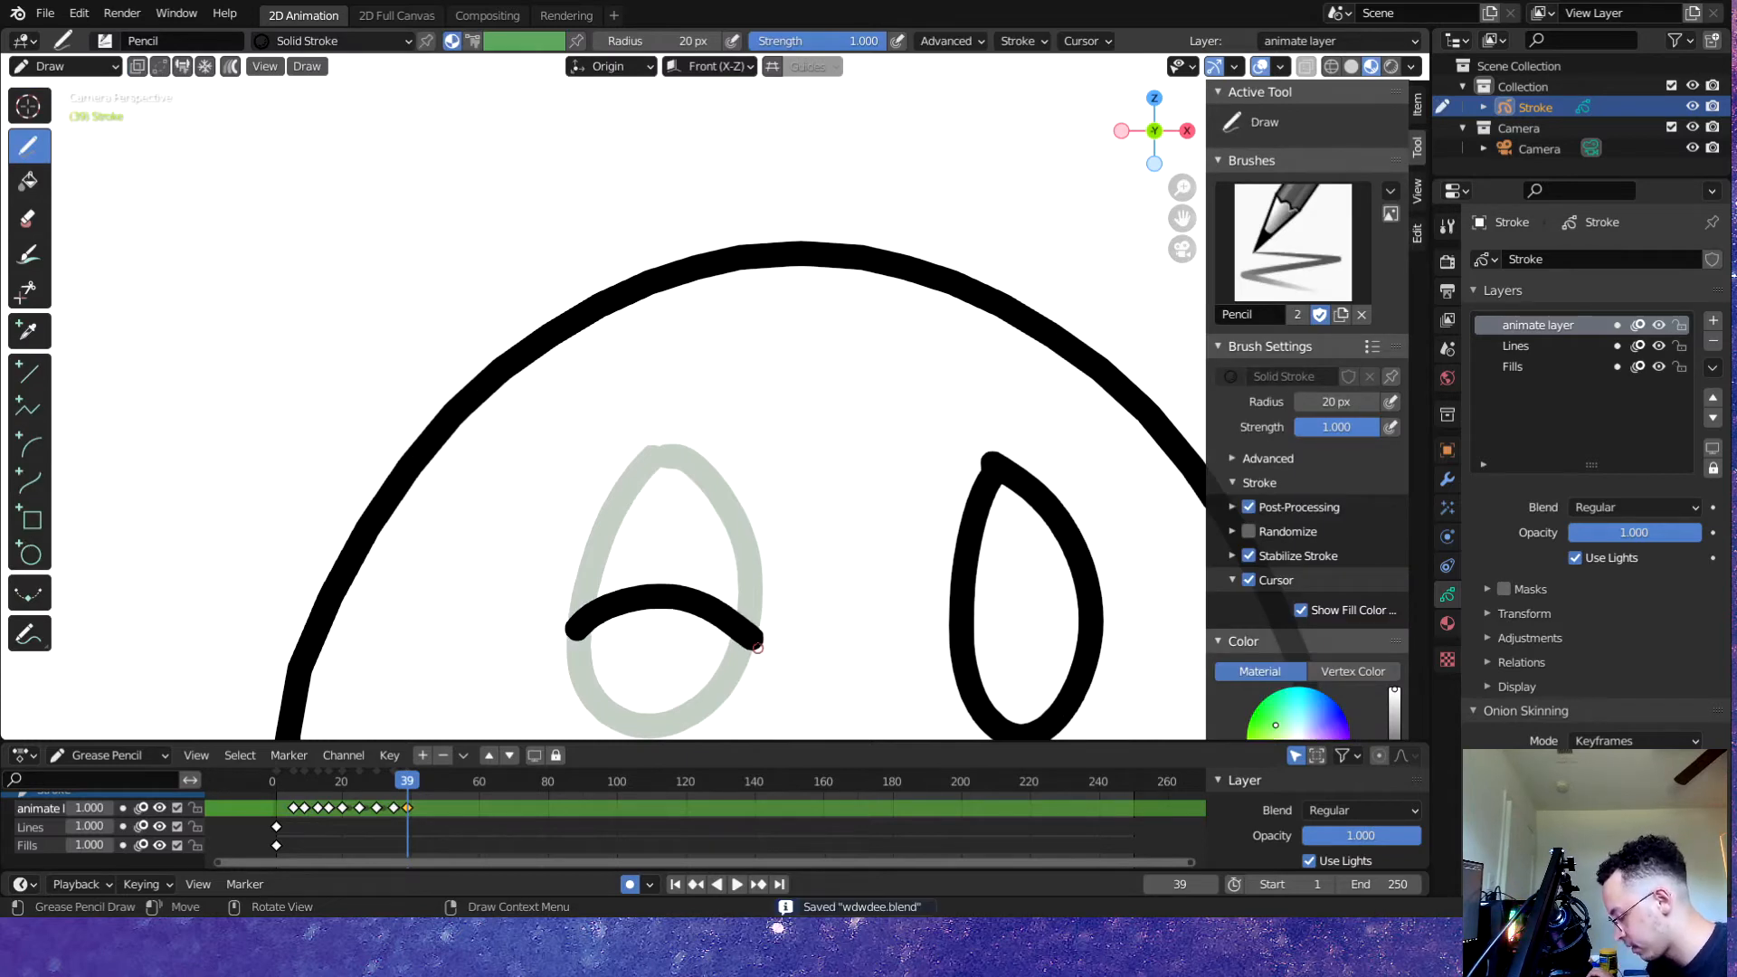
- Duplicate the animate layer's frame 35 keyframe to frame 44 to reopen the eye
scroll(776, 437, down, 8)
scroll(796, 461, up, 4)
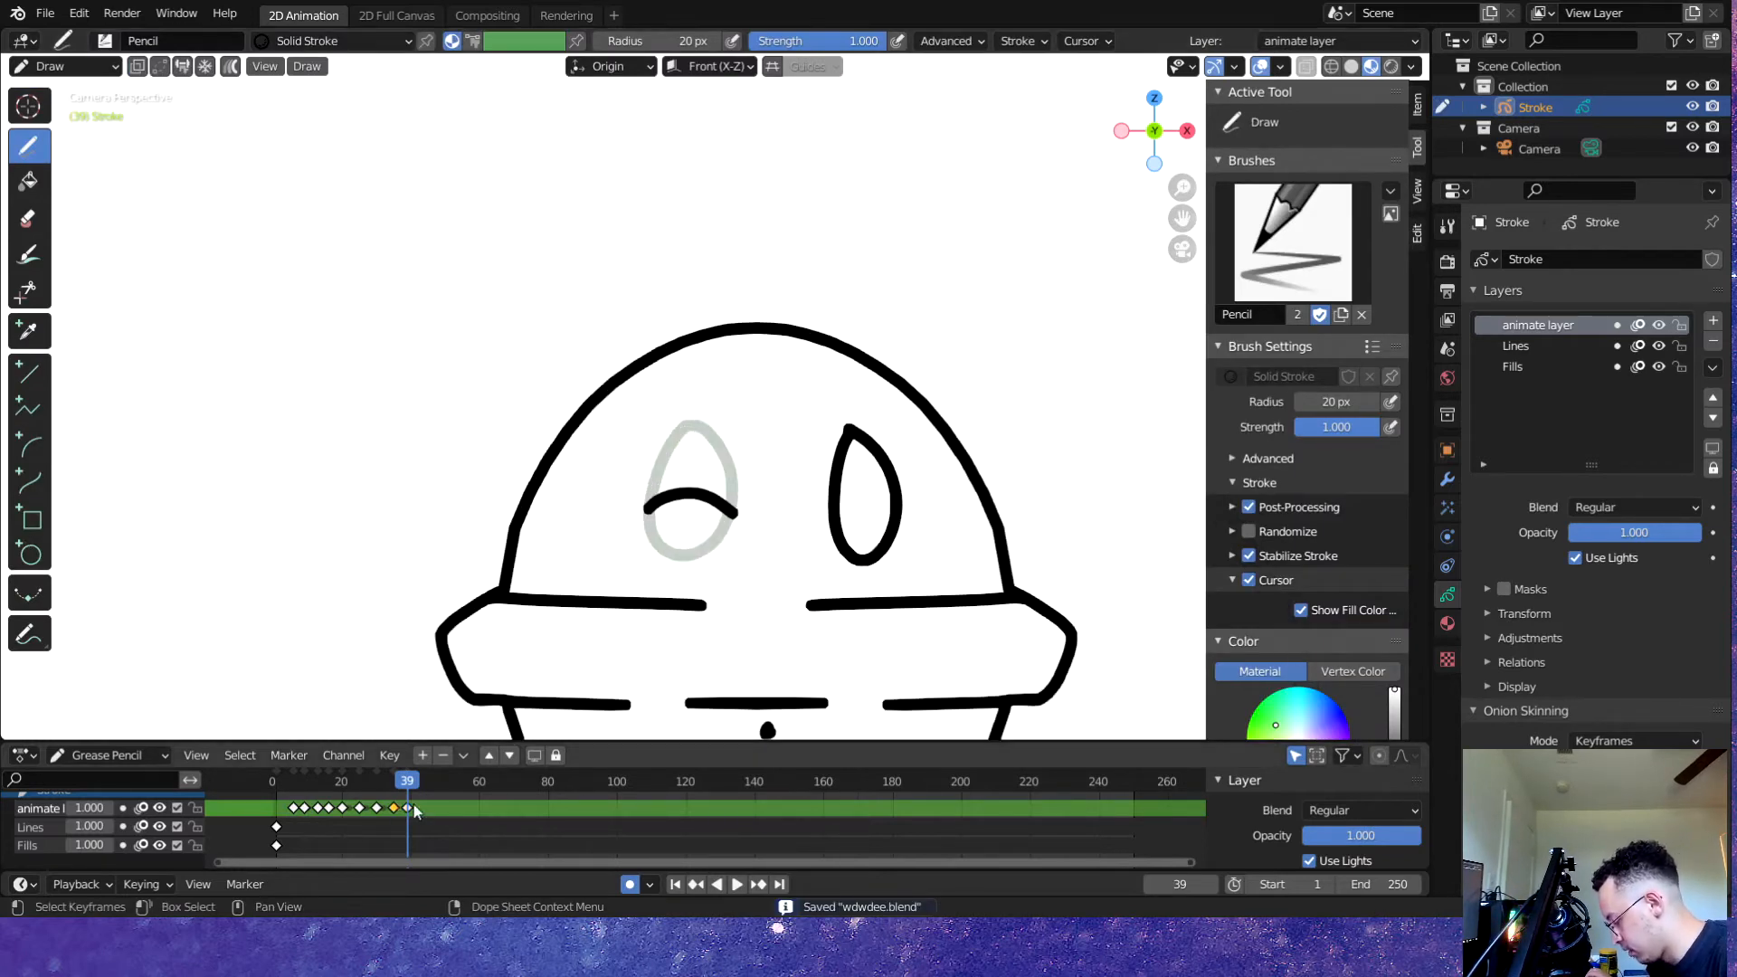
drag(412, 806, 452, 810)
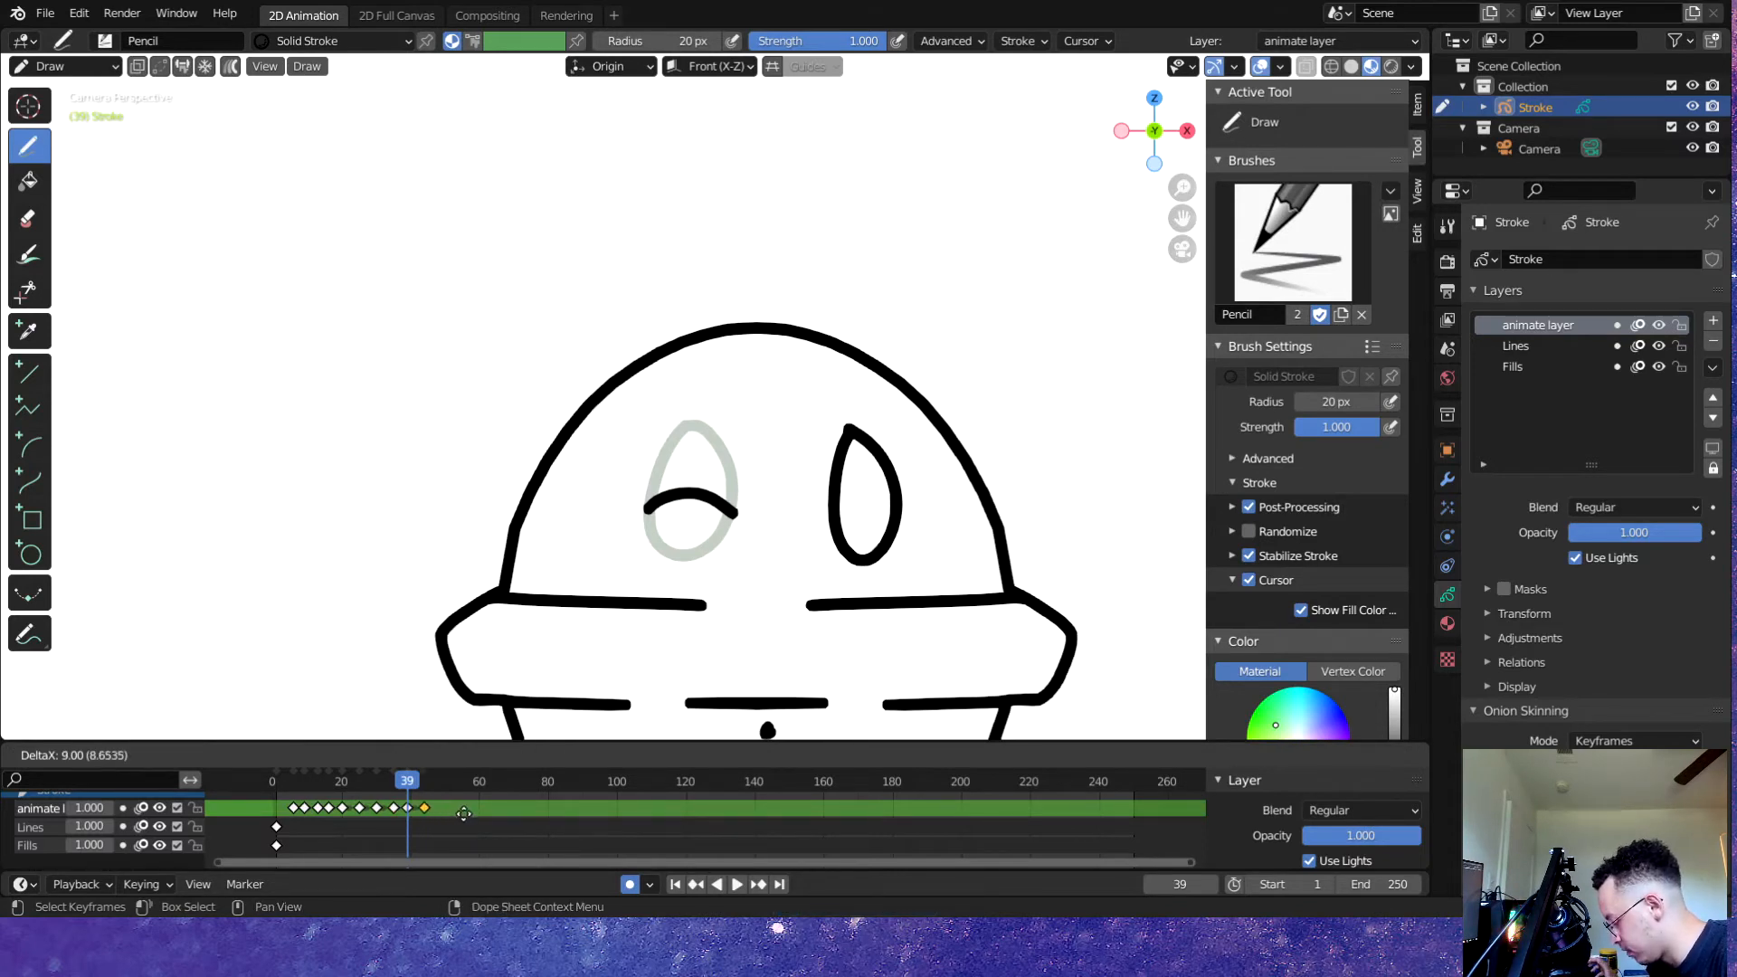
drag(463, 813, 465, 813)
- Play the animation from the start to review the blink, save the file, and scrub back to frame 11
key(space)
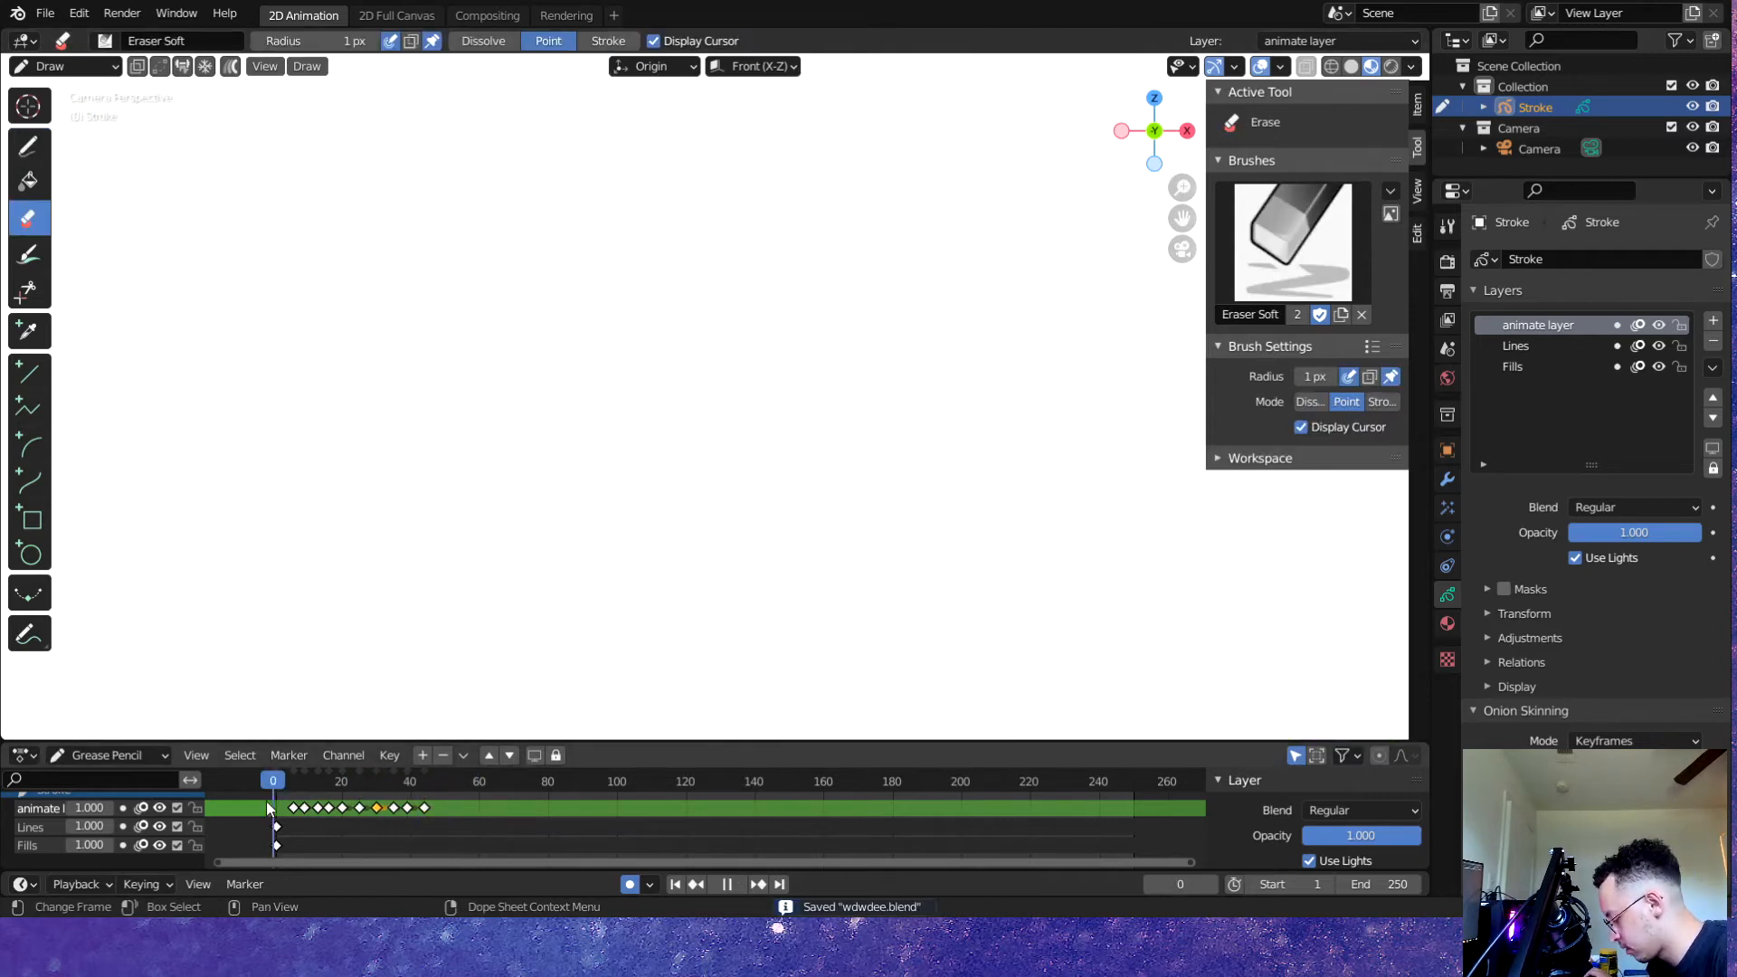
scroll(416, 214, down, 5)
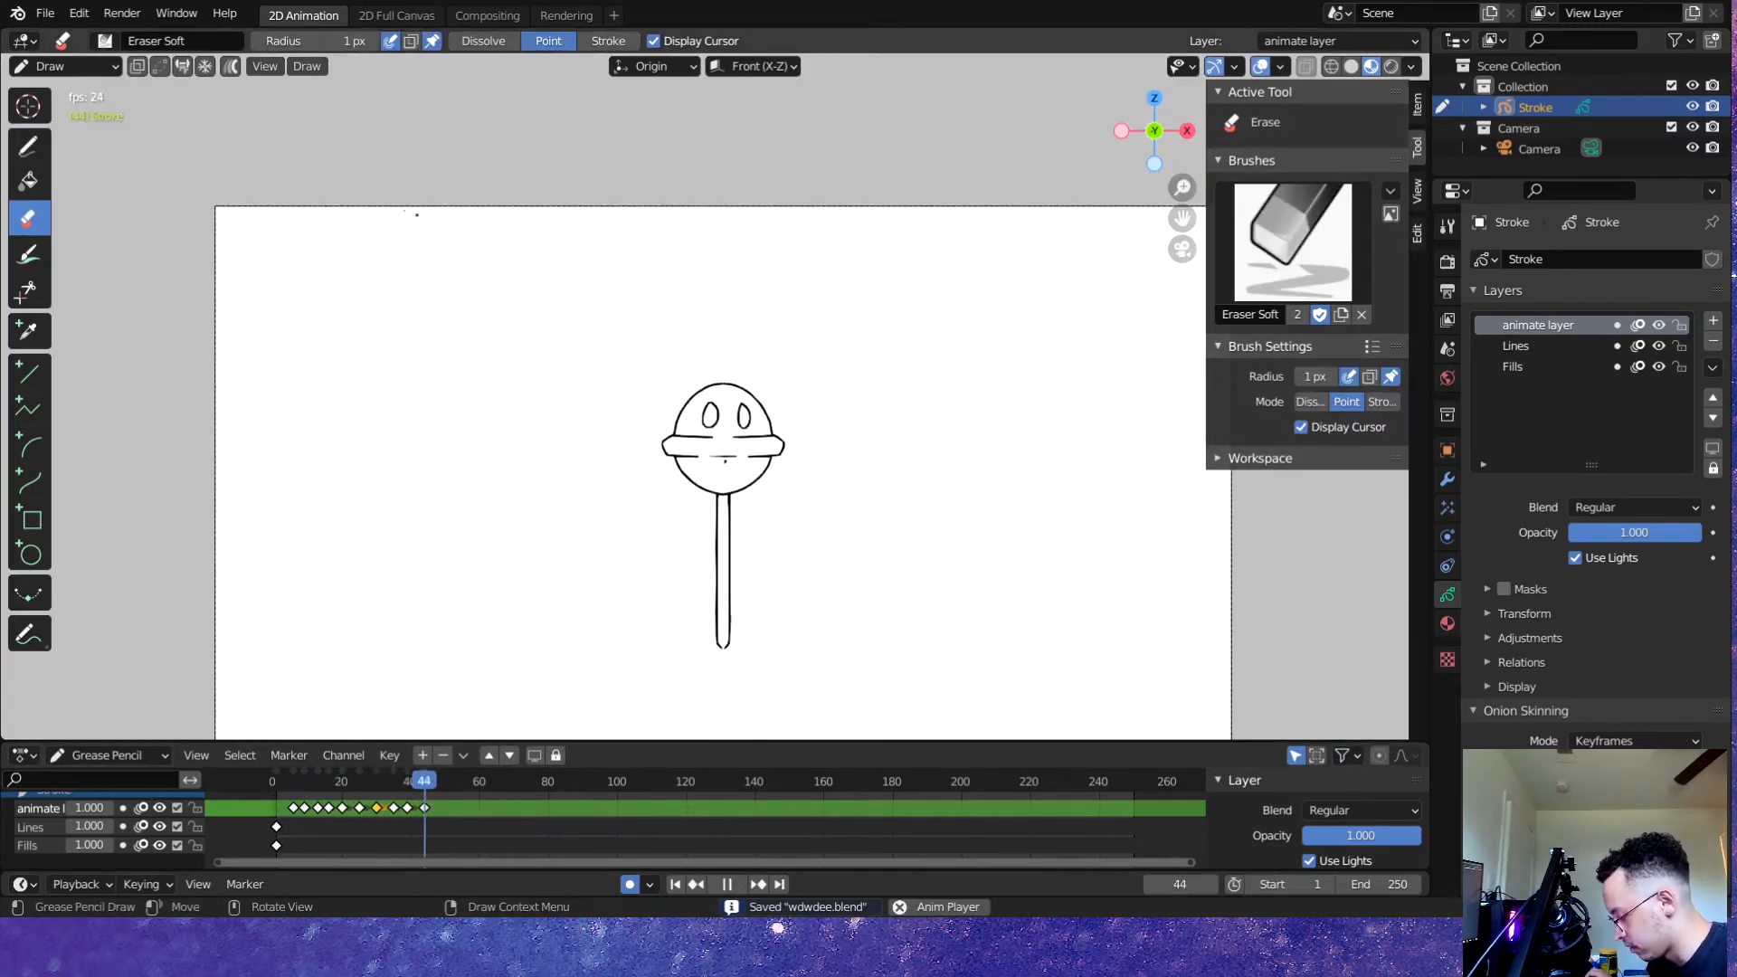
scroll(416, 215, up, 4)
key(space)
key(shift+Left)
key(space)
scroll(547, 450, down, 4)
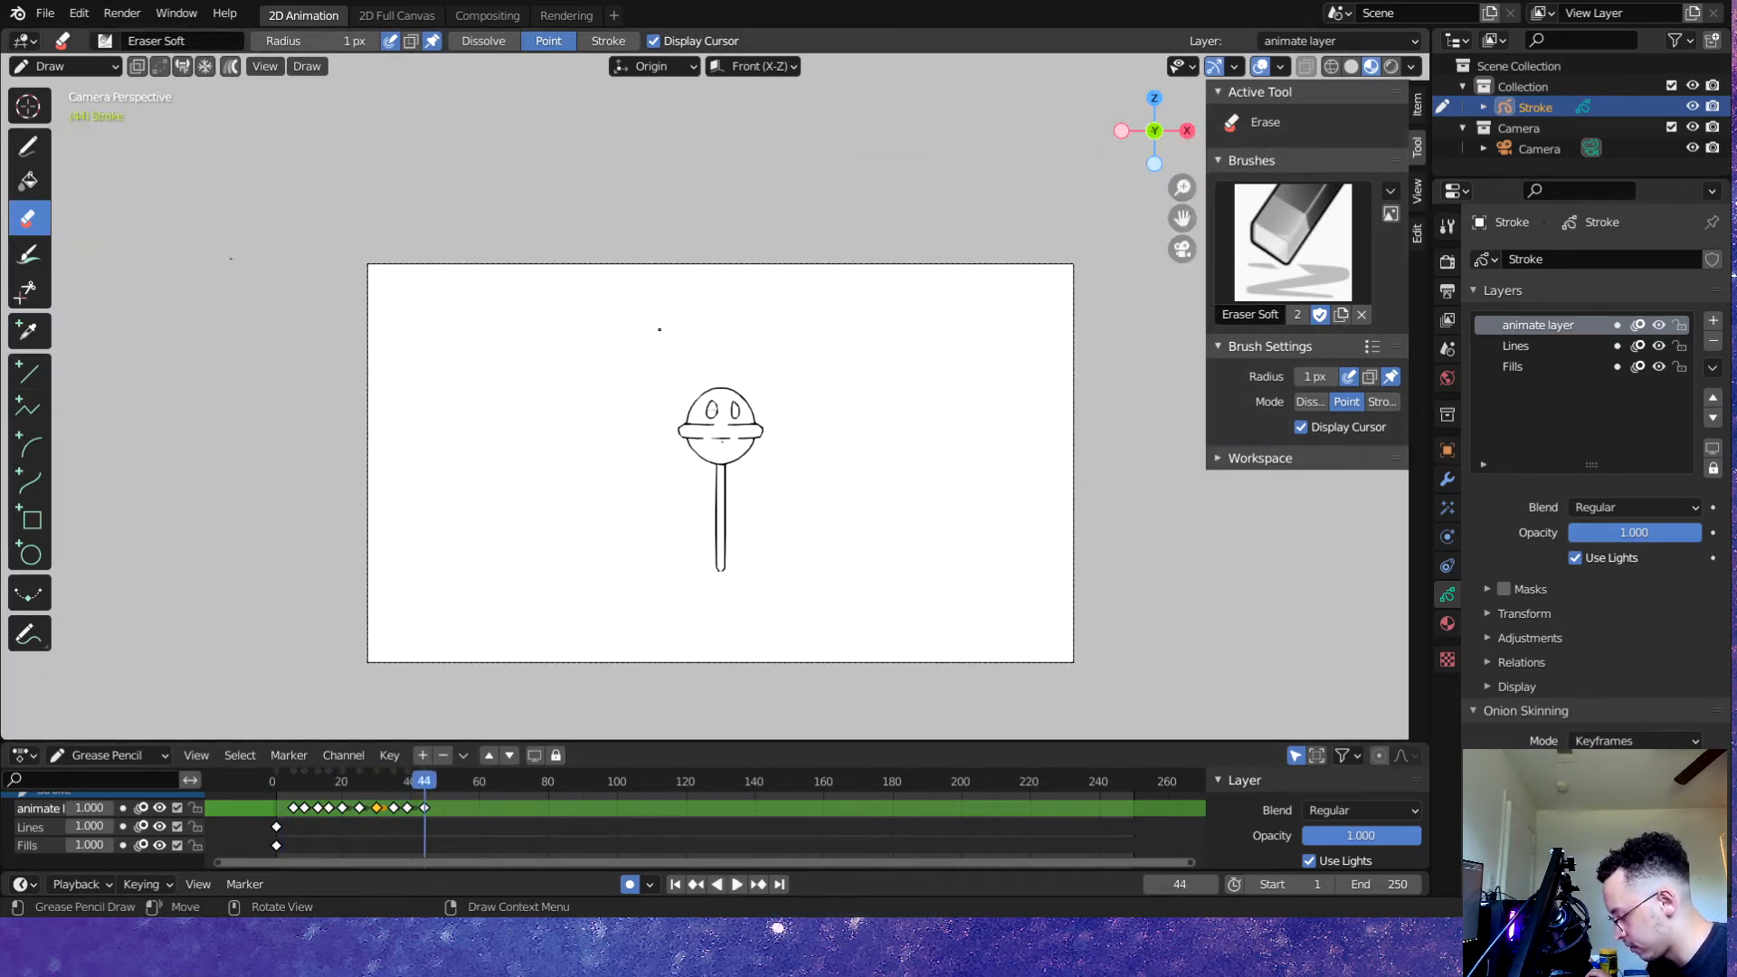
key(space)
scroll(644, 538, up, 3)
scroll(644, 537, up, 2)
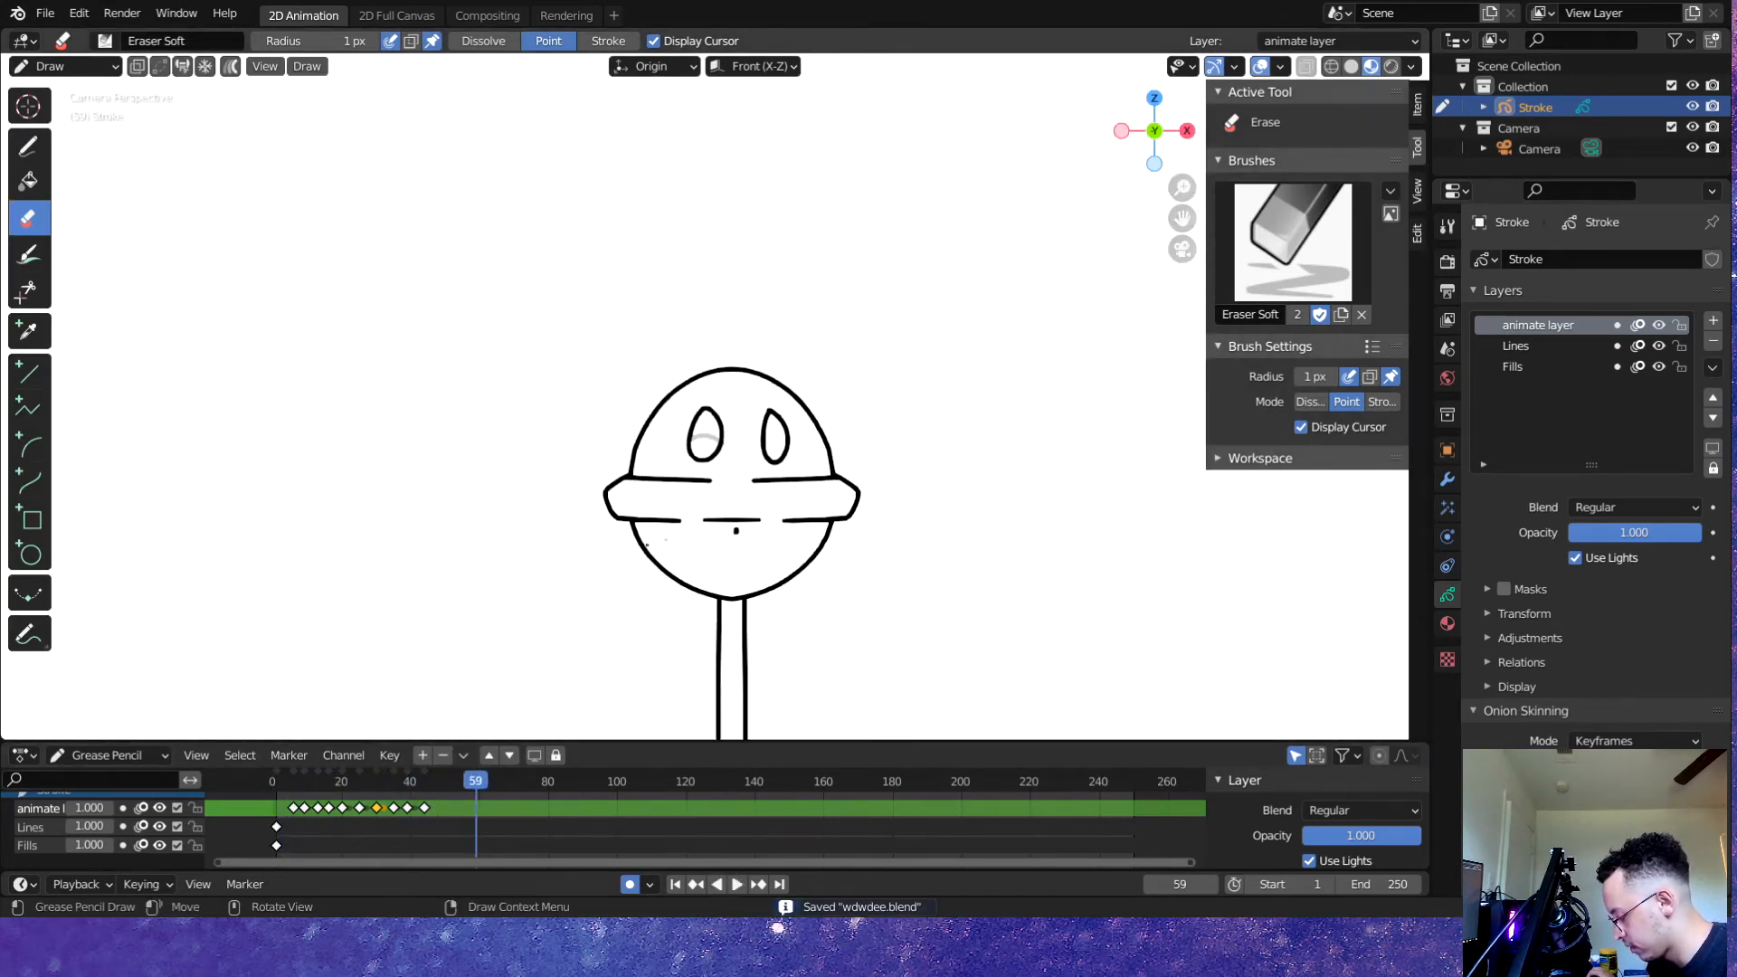
key(ctrl+s)
drag(477, 783, 323, 787)
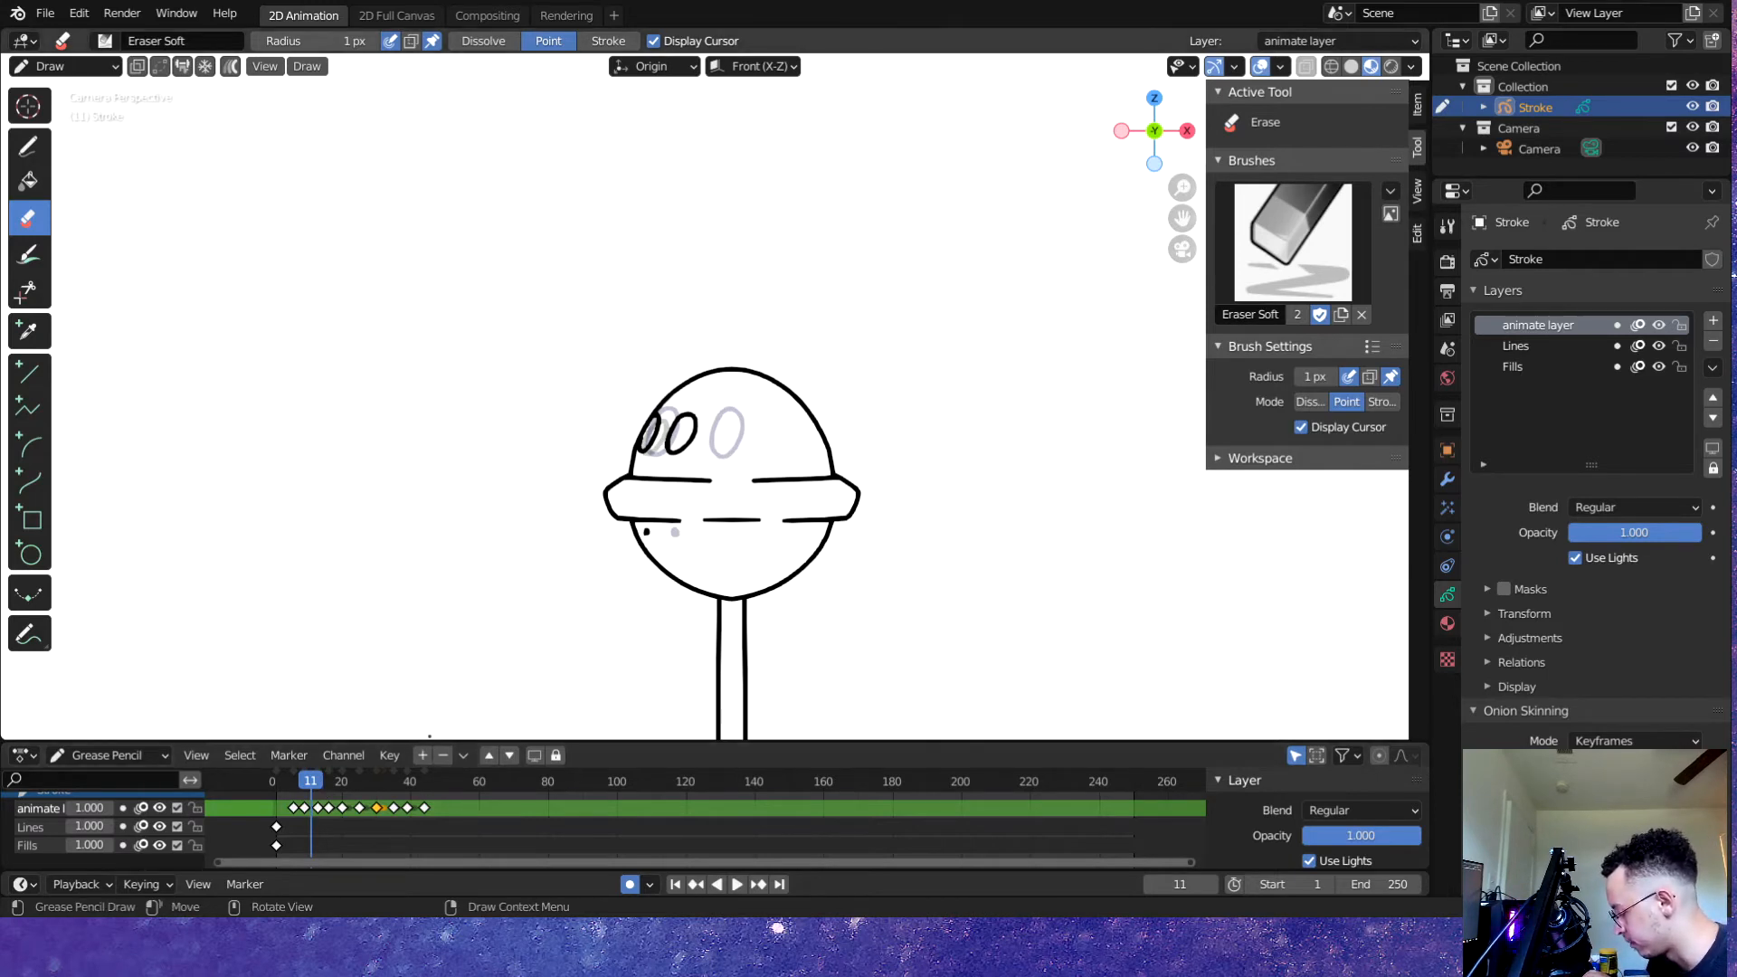
- Save the file and add a Noise modifier to the Stroke object
scroll(535, 658, up, 2)
key(ctrl+s)
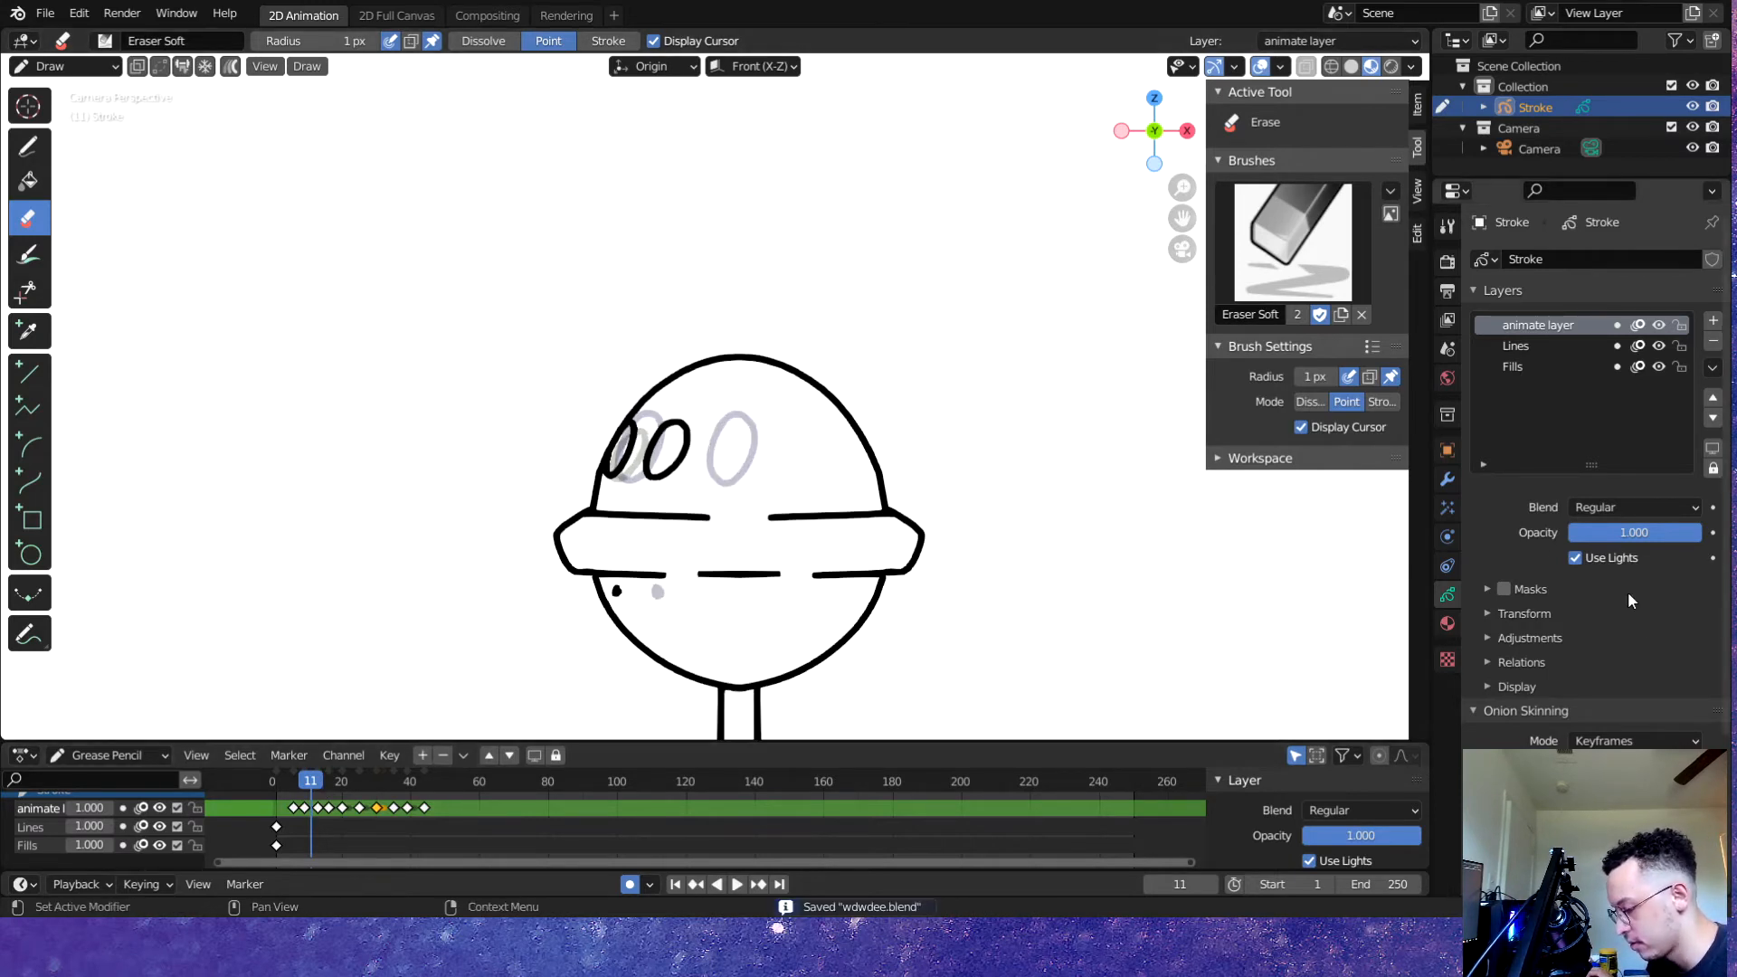
click(1448, 478)
click(1597, 257)
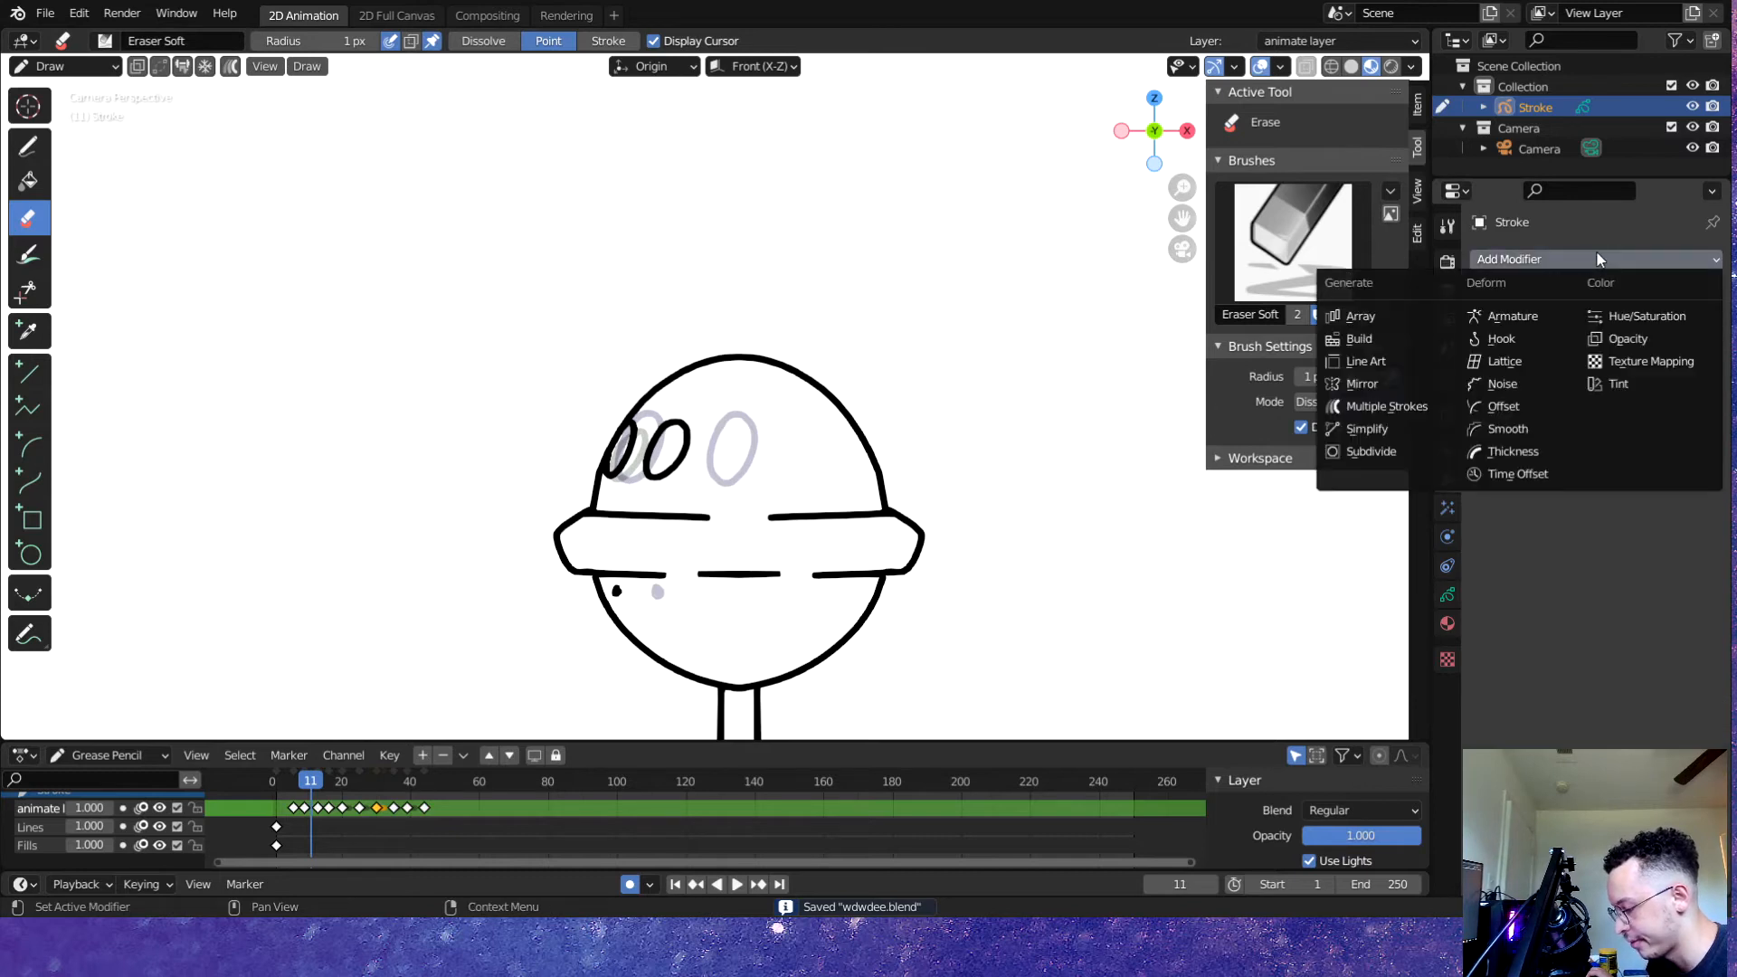
click(1537, 380)
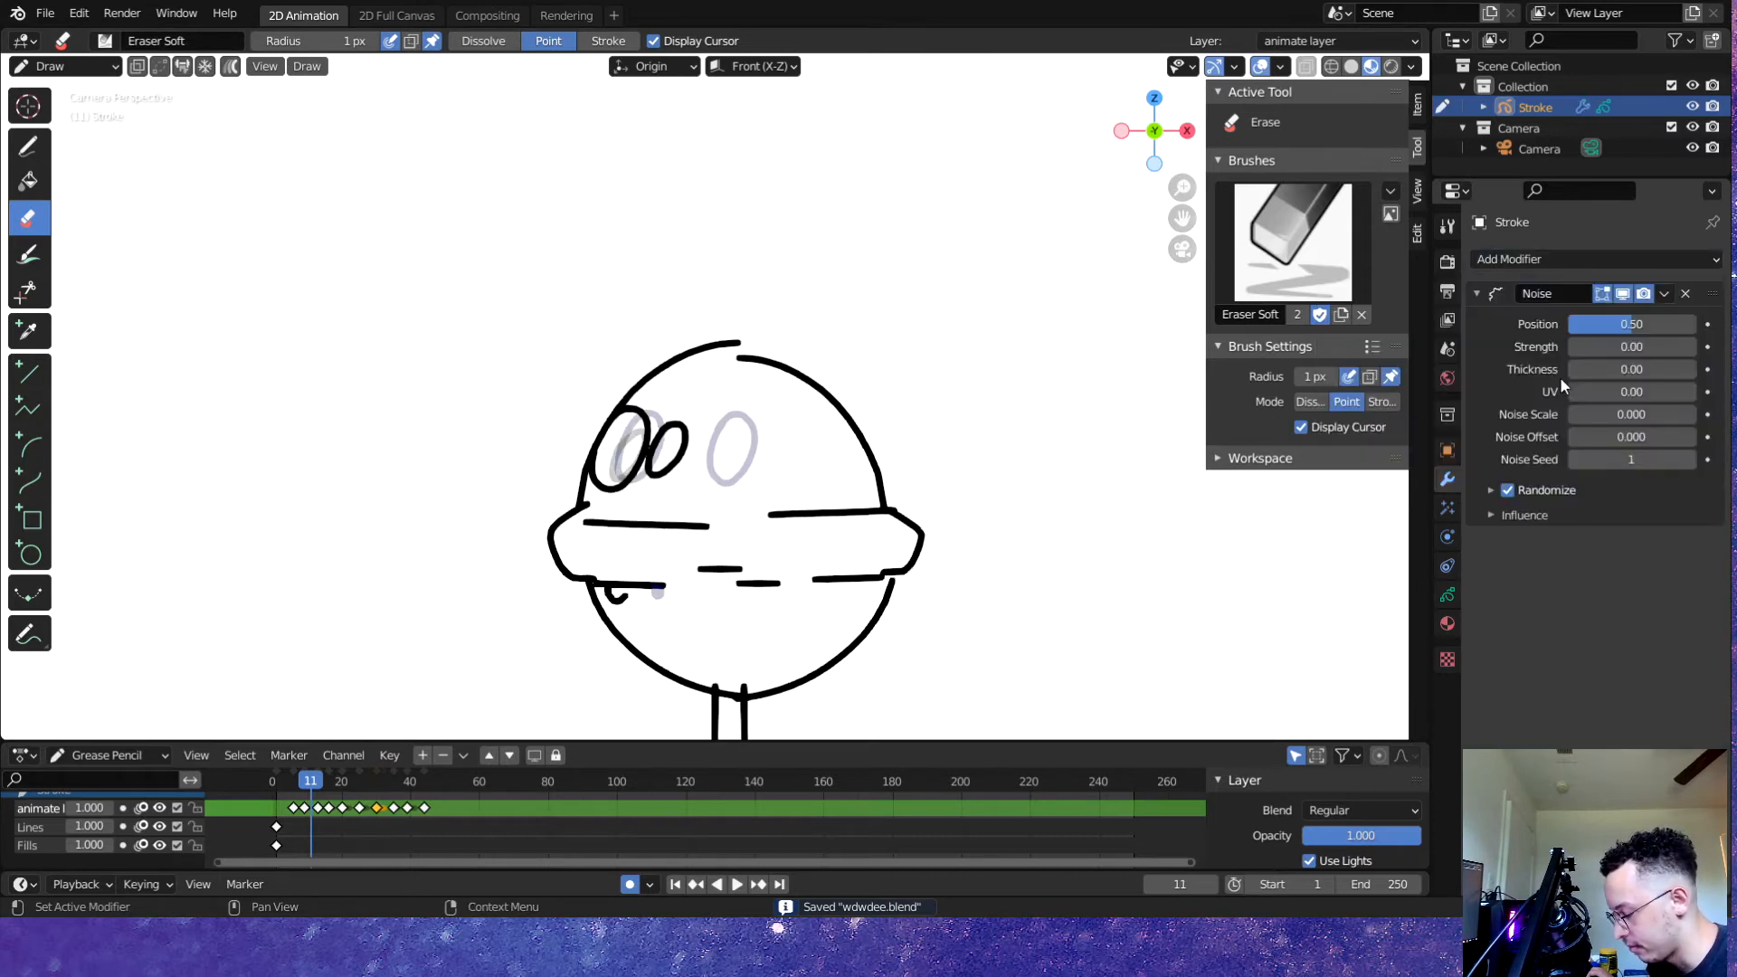
- Play the animation from the start to check the noise effect, return to frame 1, and save the file
scroll(634, 407, down, 5)
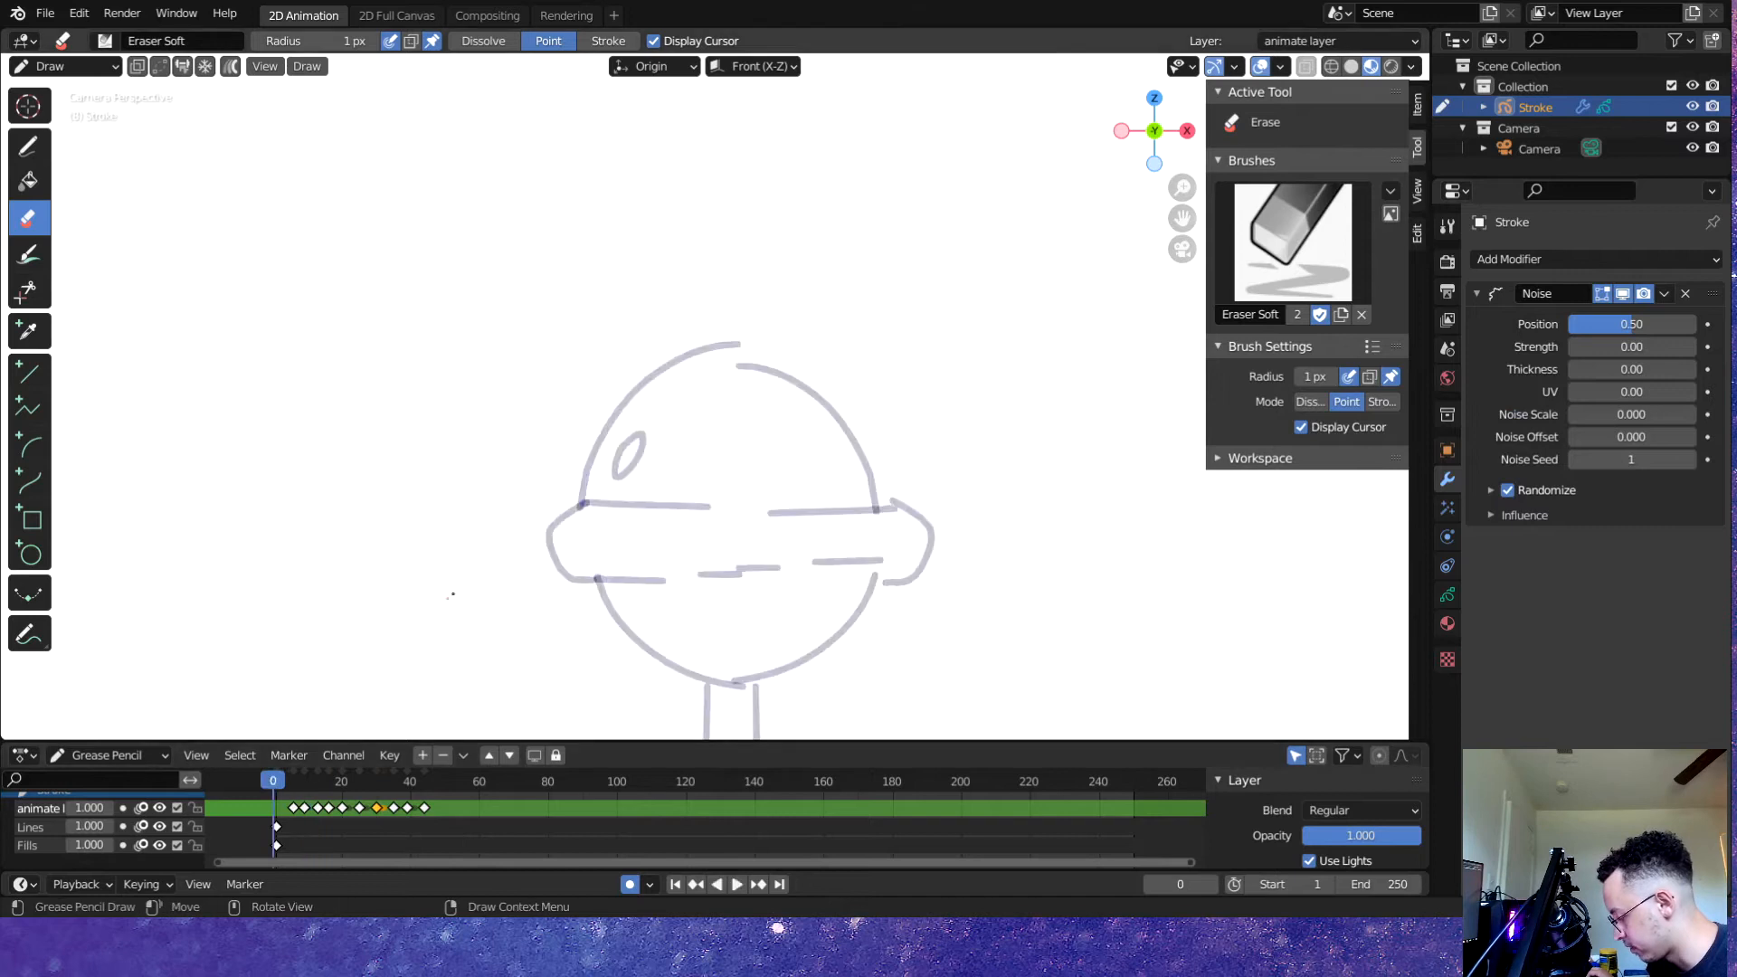
key(space)
scroll(693, 484, up, 3)
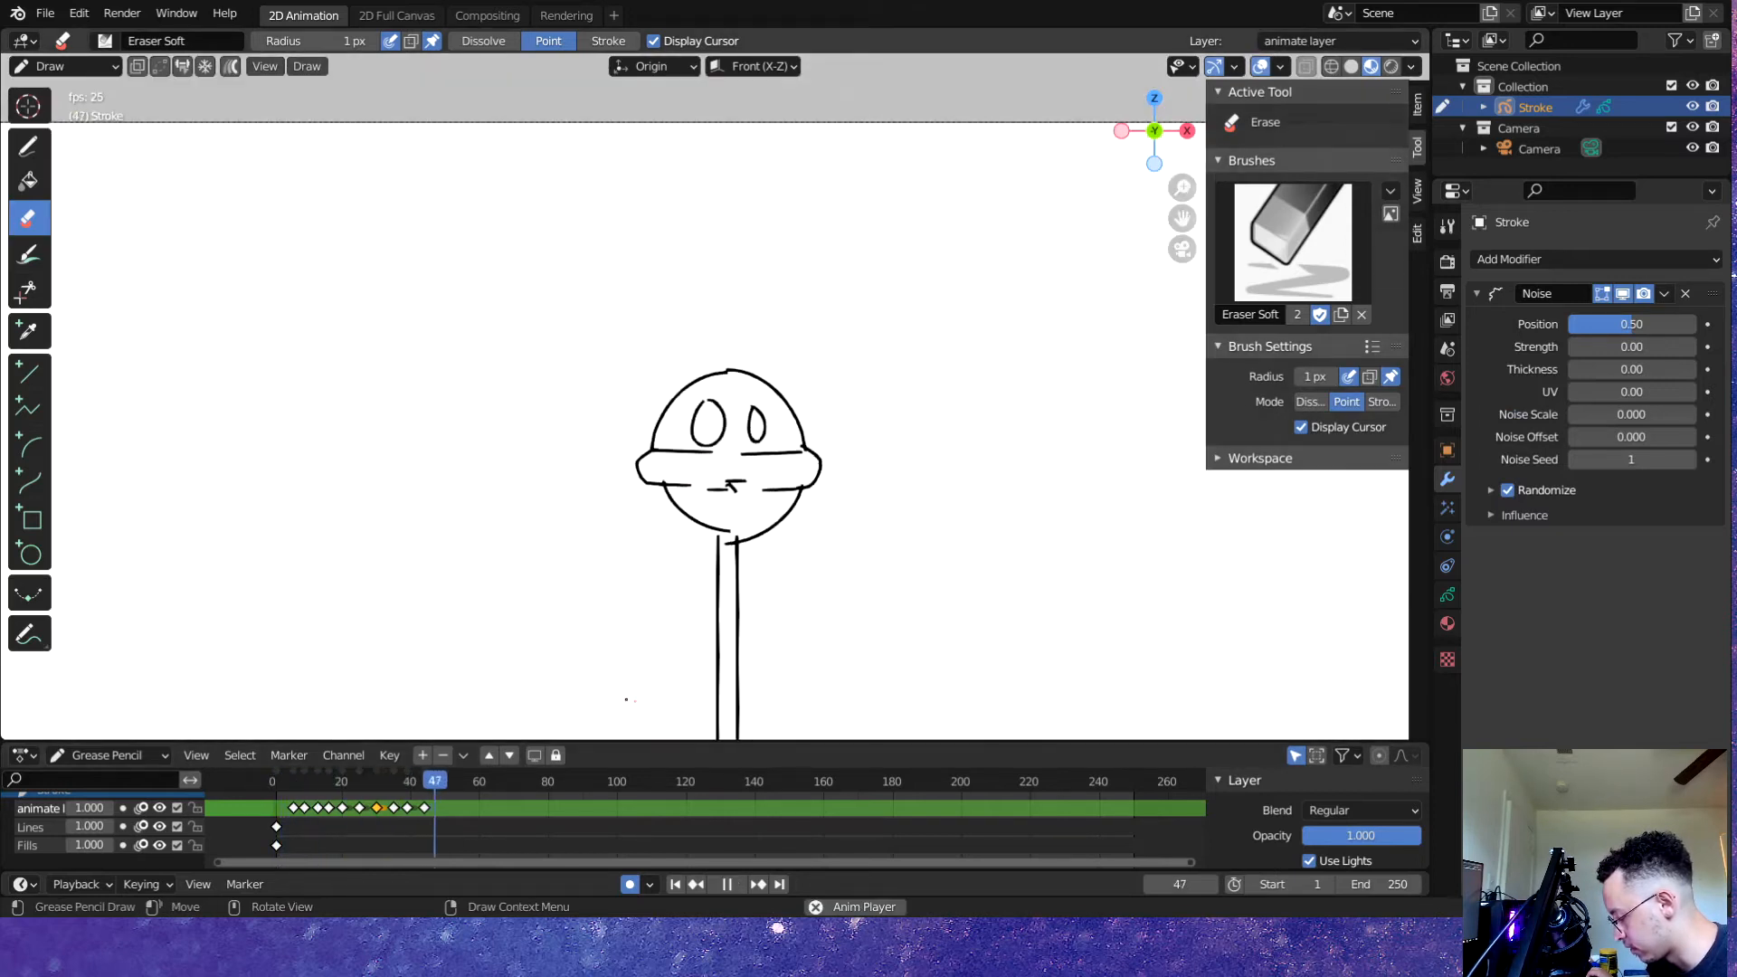
key(space)
drag(436, 785, 277, 802)
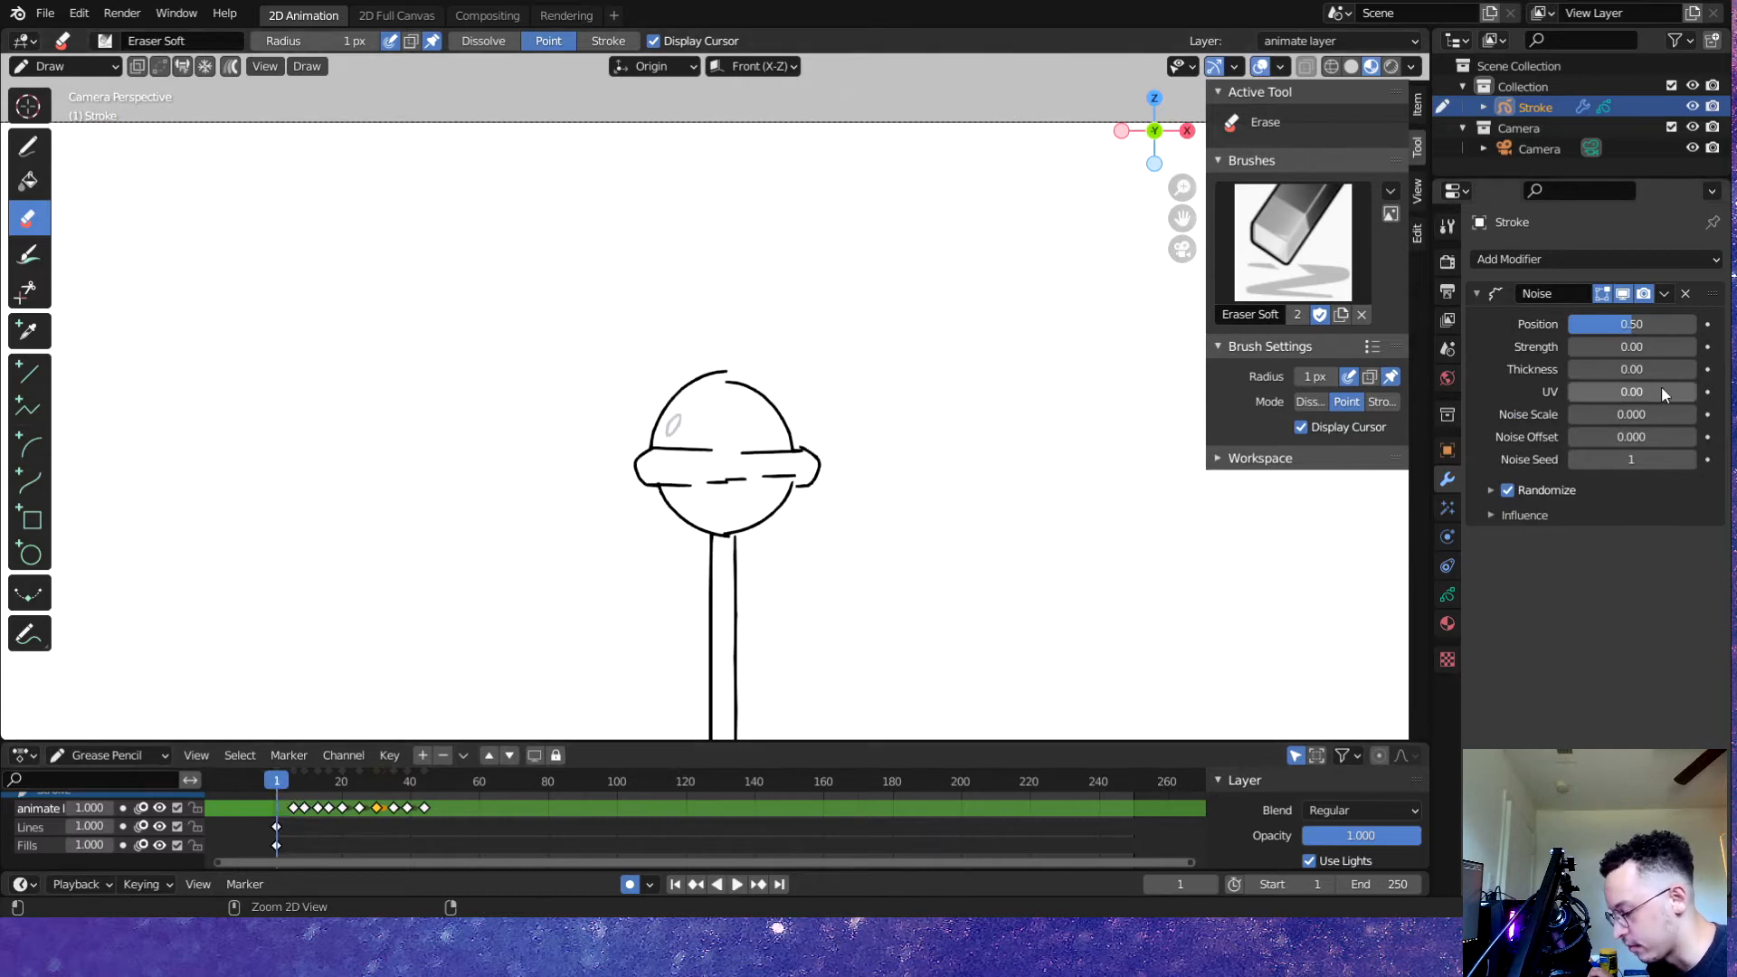
key(ctrl+s)
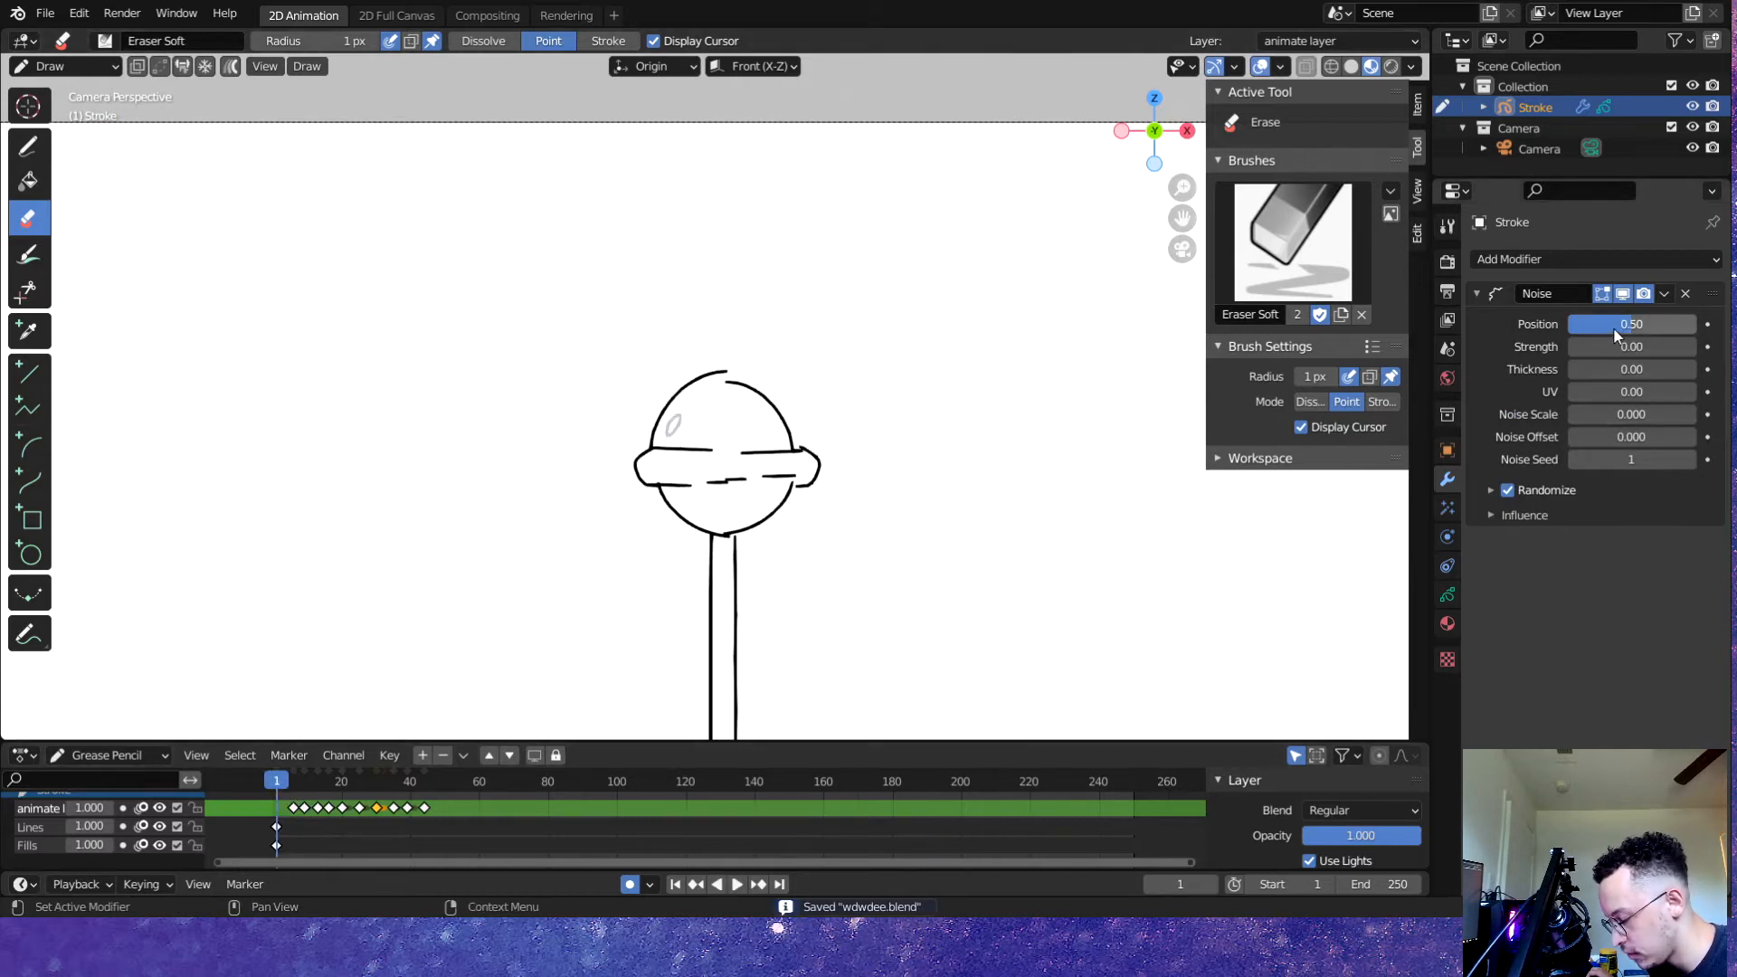
- Reduce the Noise modifier's Position to 0.09 and, after a playback check, to 0.02
drag(1617, 335, 1583, 325)
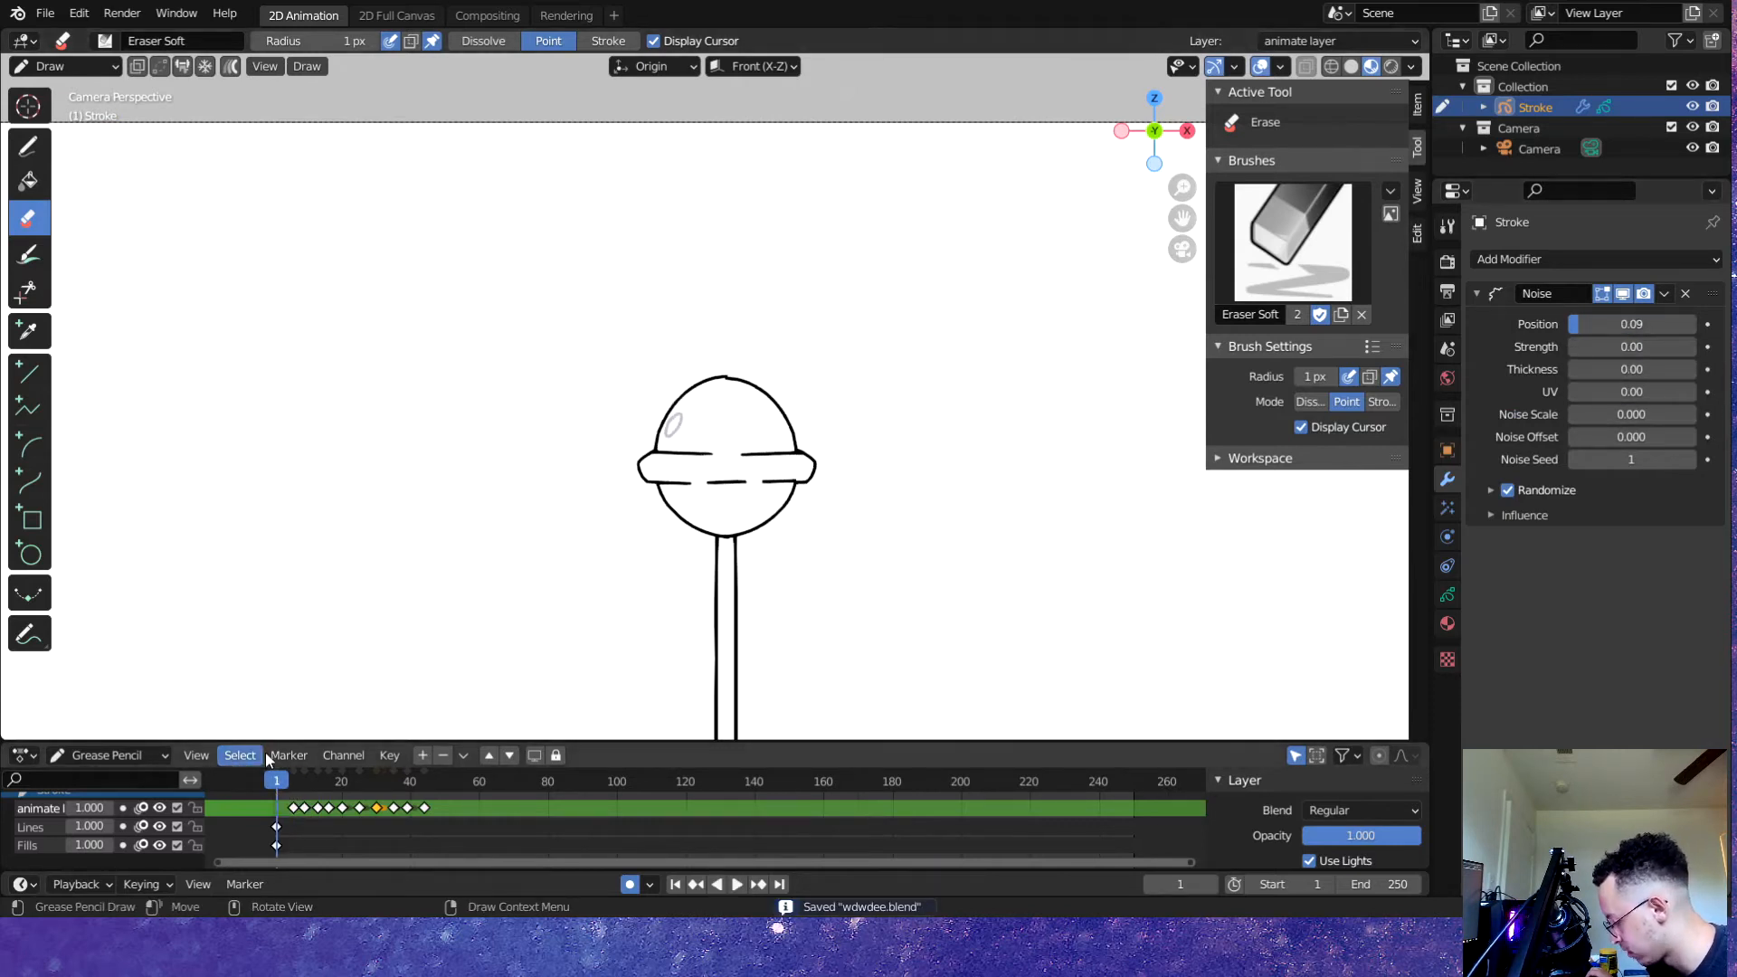
key(space)
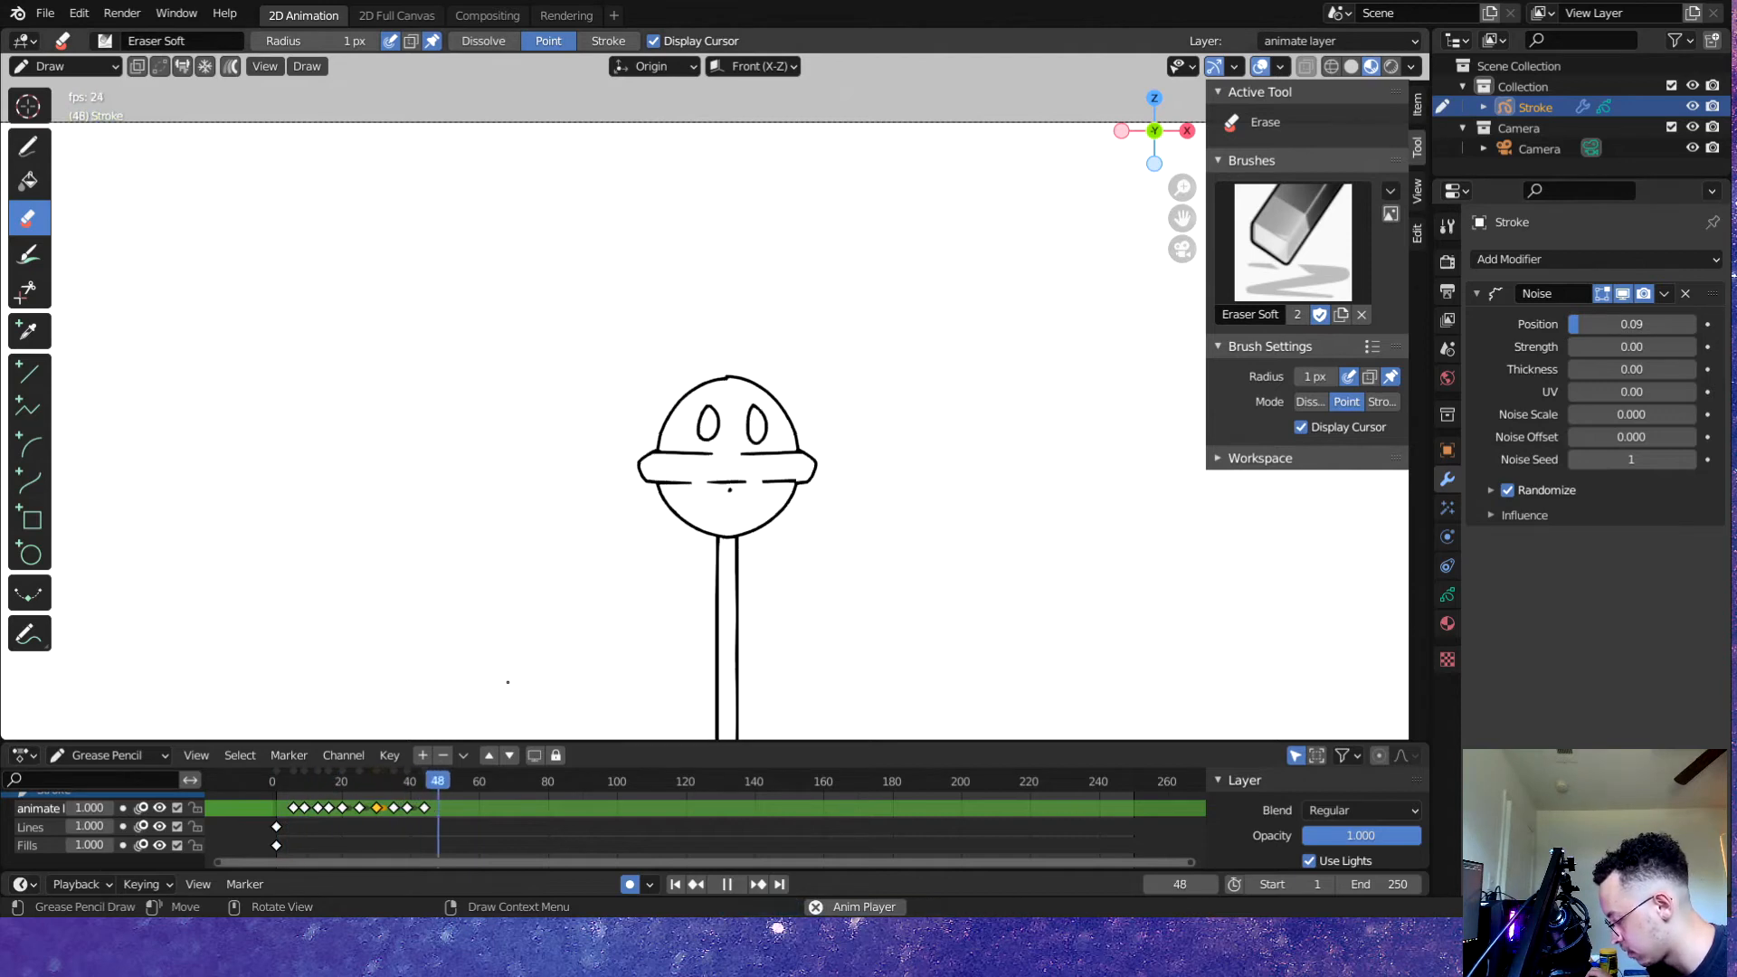
key(space)
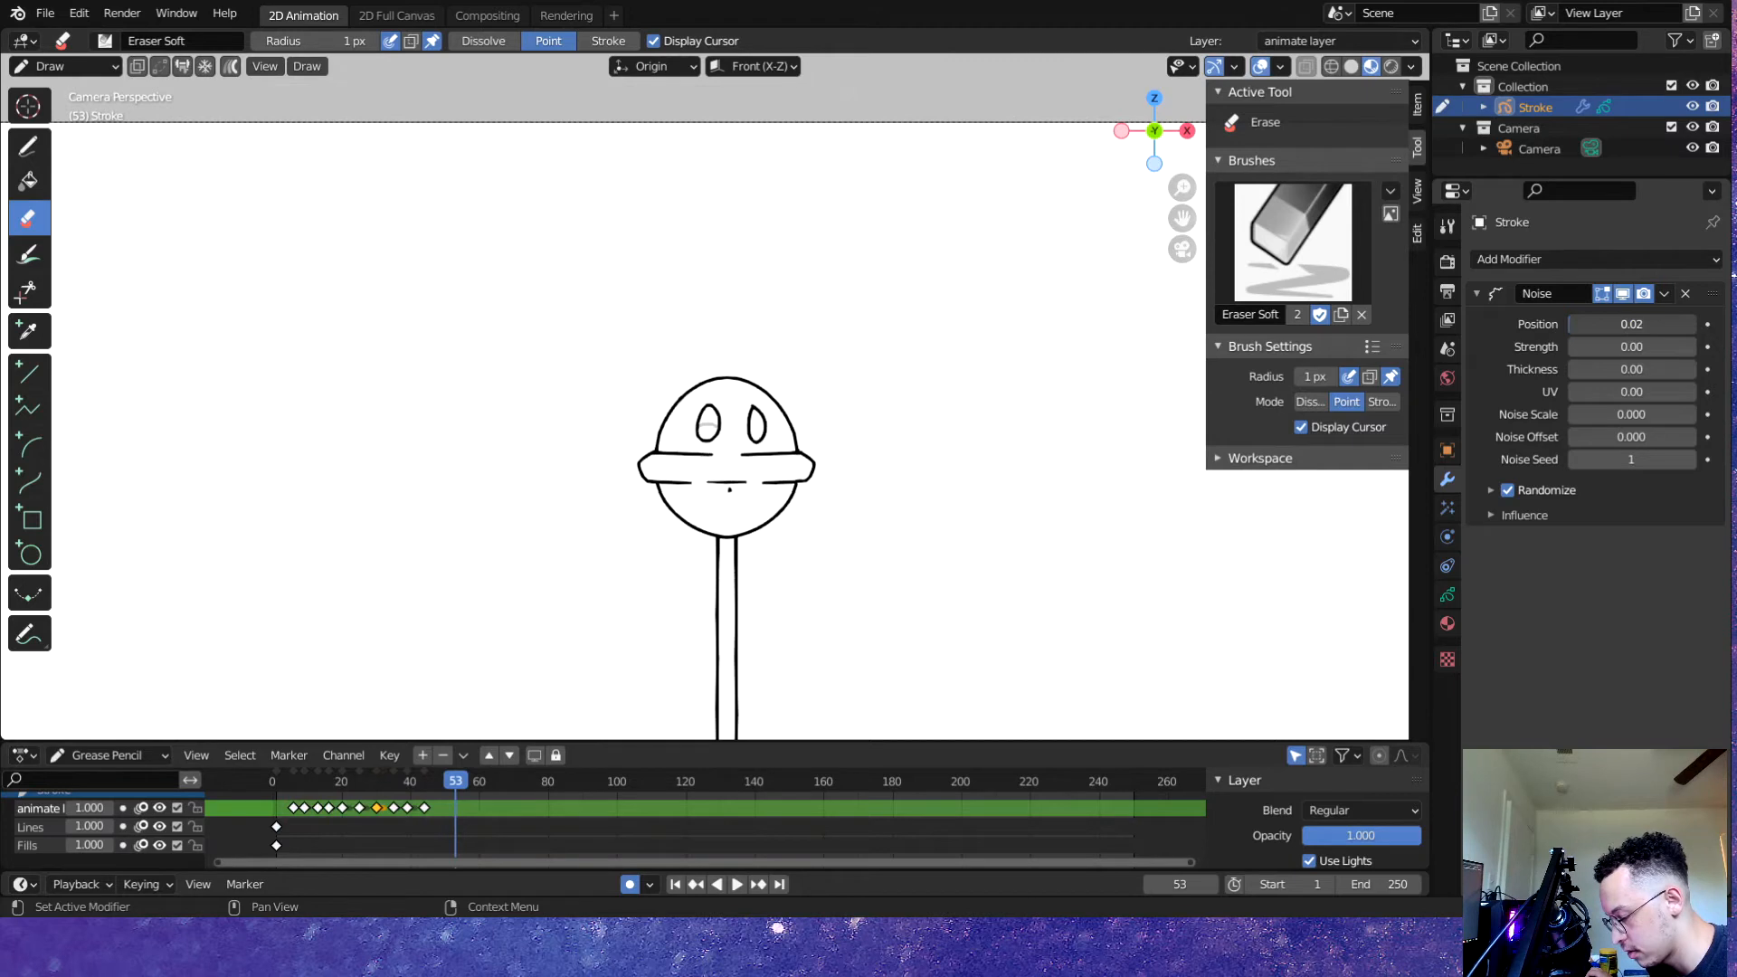
- Play the animation from the start in close-up and in full camera view to review the subtle noise, and save the file
key(shift+Left)
key(space)
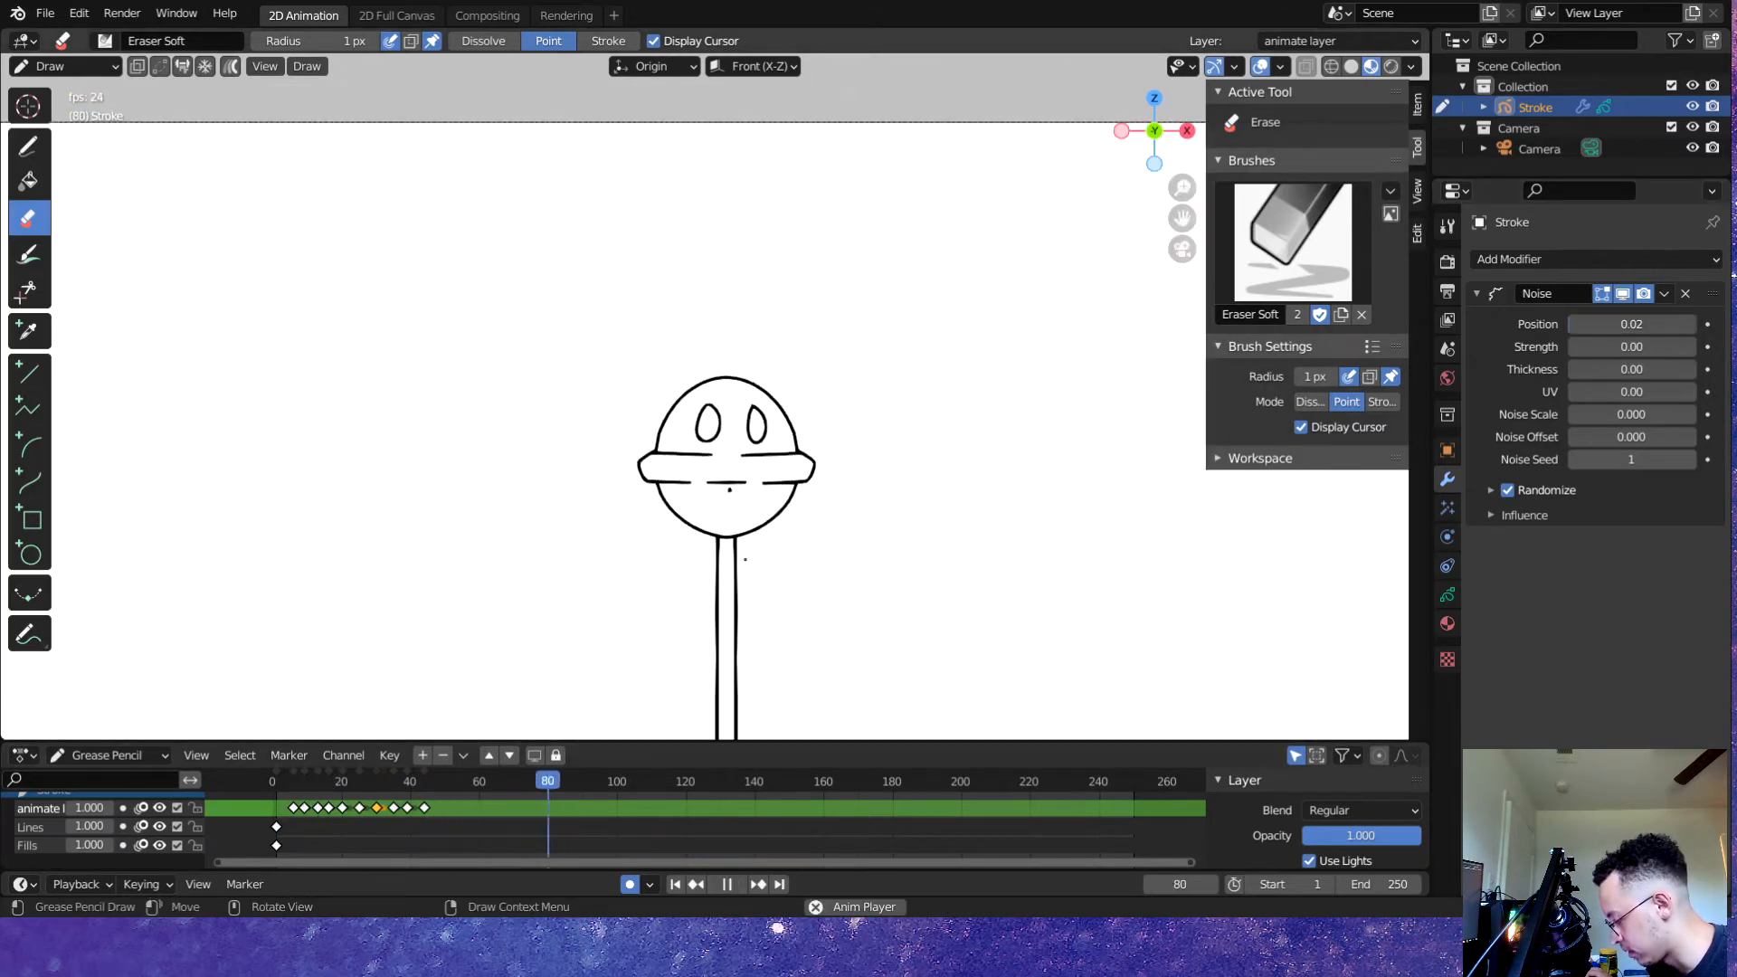
key(ctrl+s)
key(shift+Left)
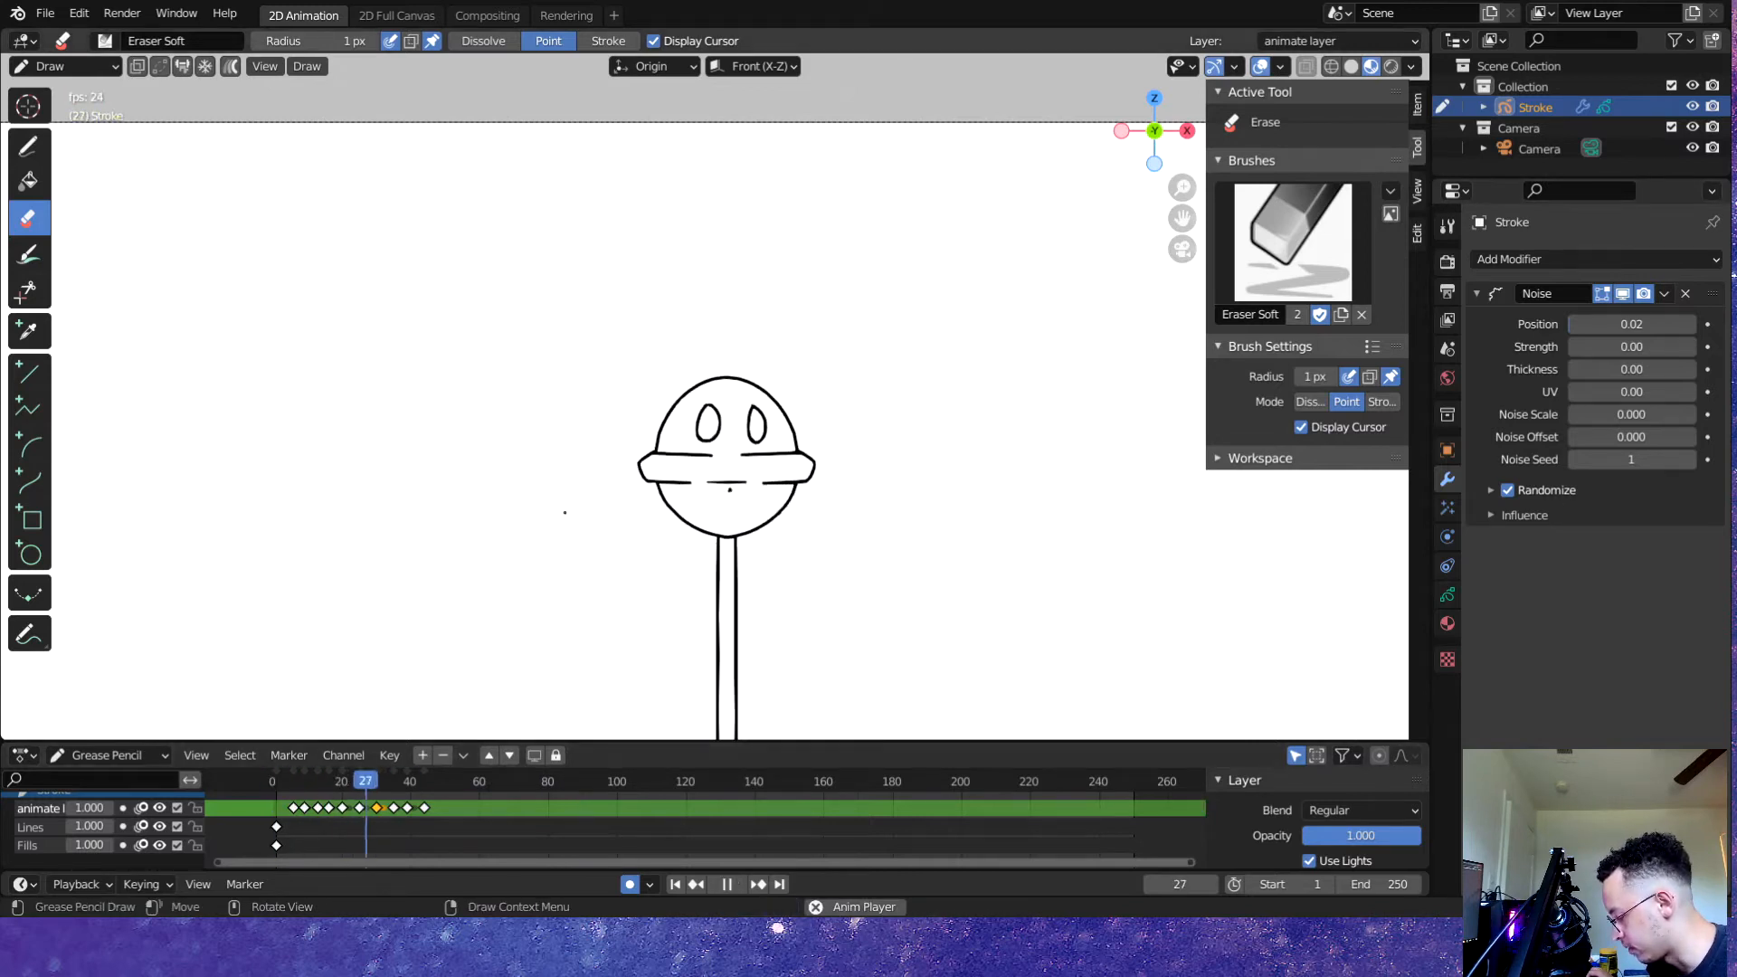
key(KP_0)
key(space)
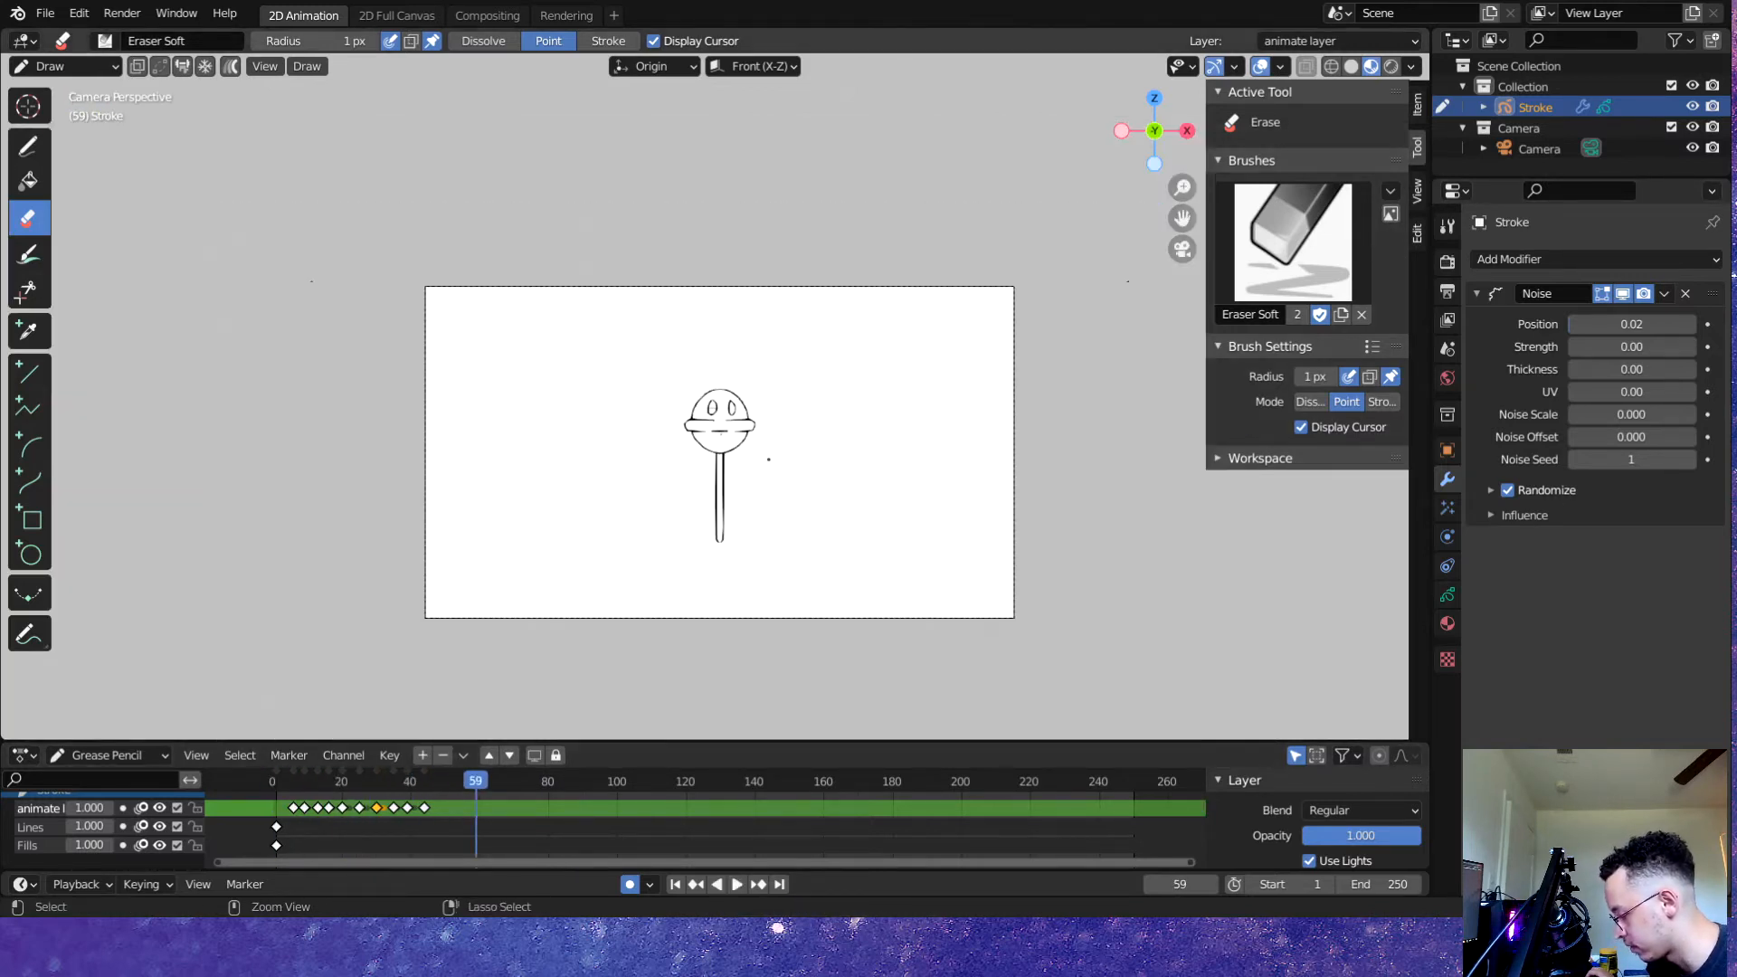
key(ctrl+s)
key(Home)
key(shift+Left)
key(space)
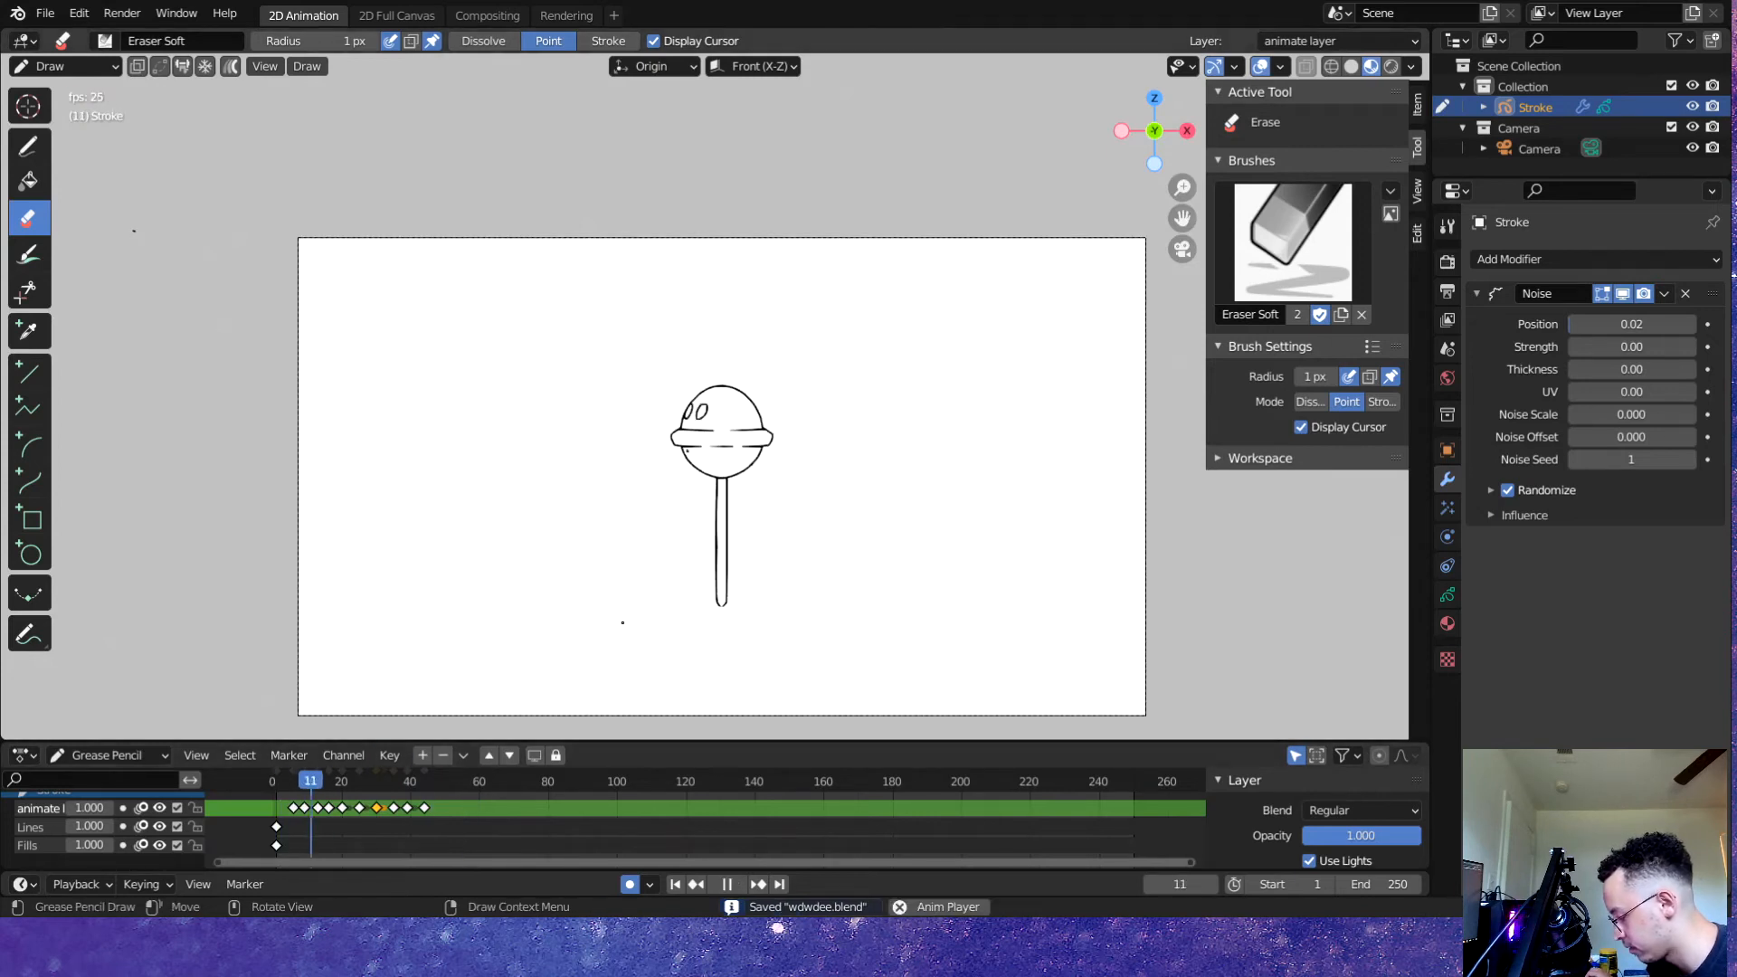
key(space)
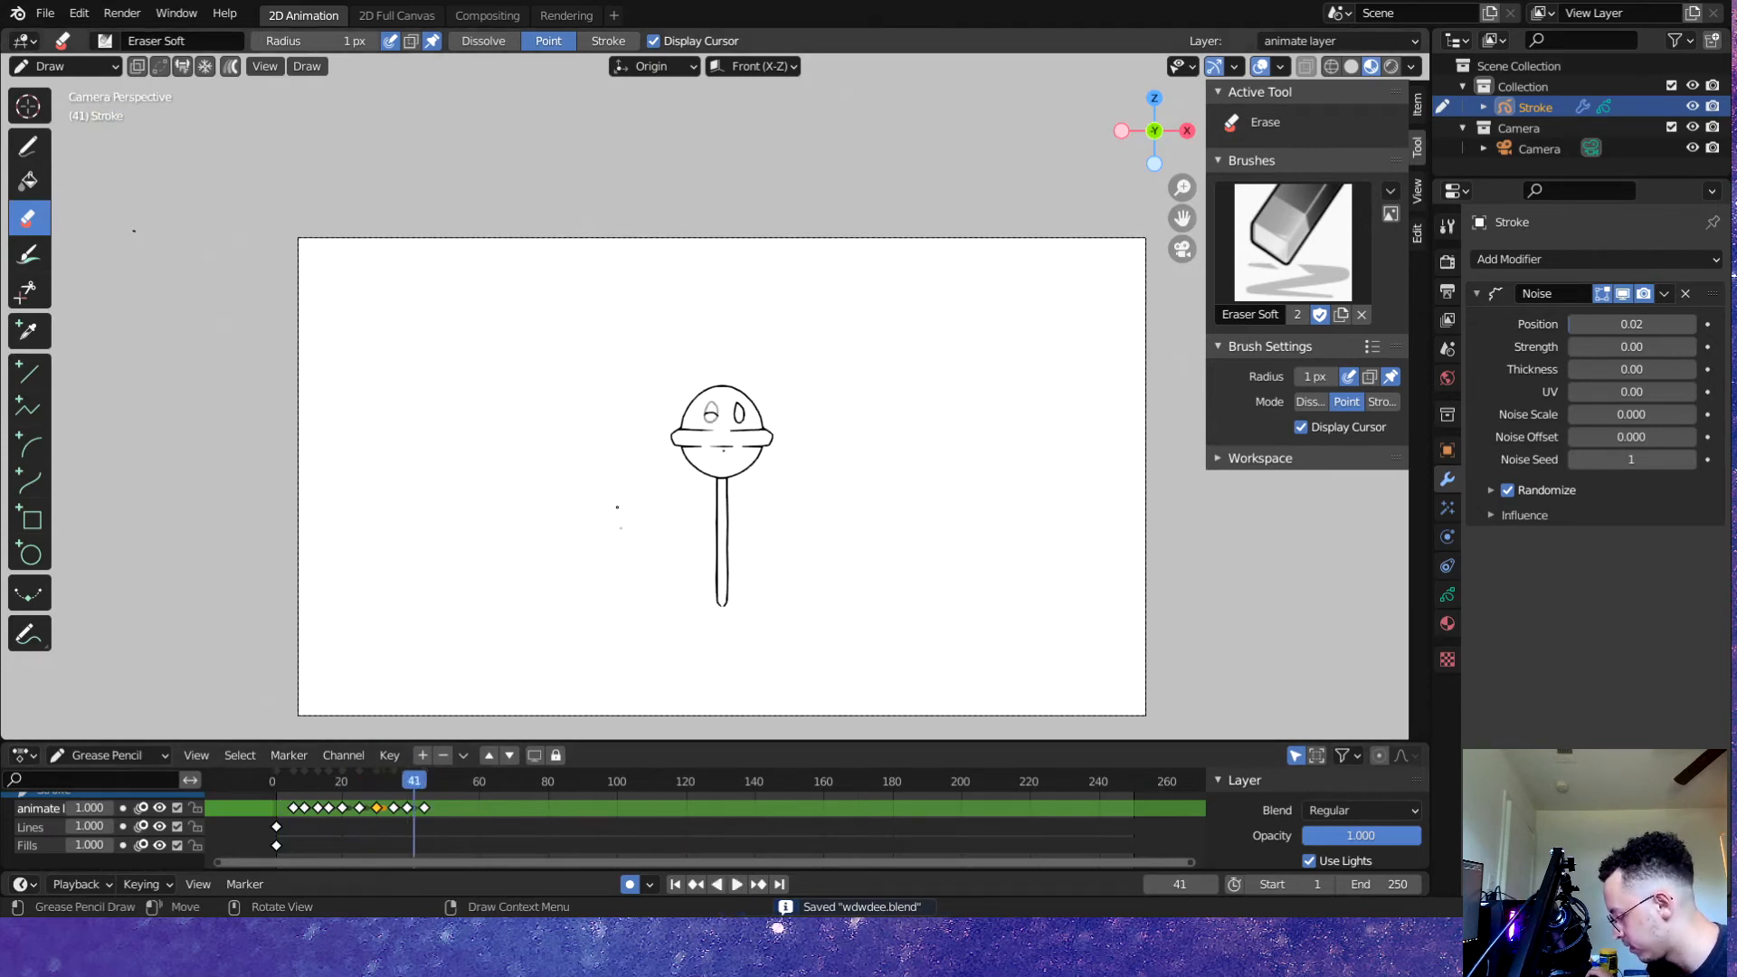
- Make the Fills layer active, switch to the Draw tool, and save the file
ctrl+middle_drag(618, 508, 624, 416)
ctrl+middle_drag(687, 705, 705, 462)
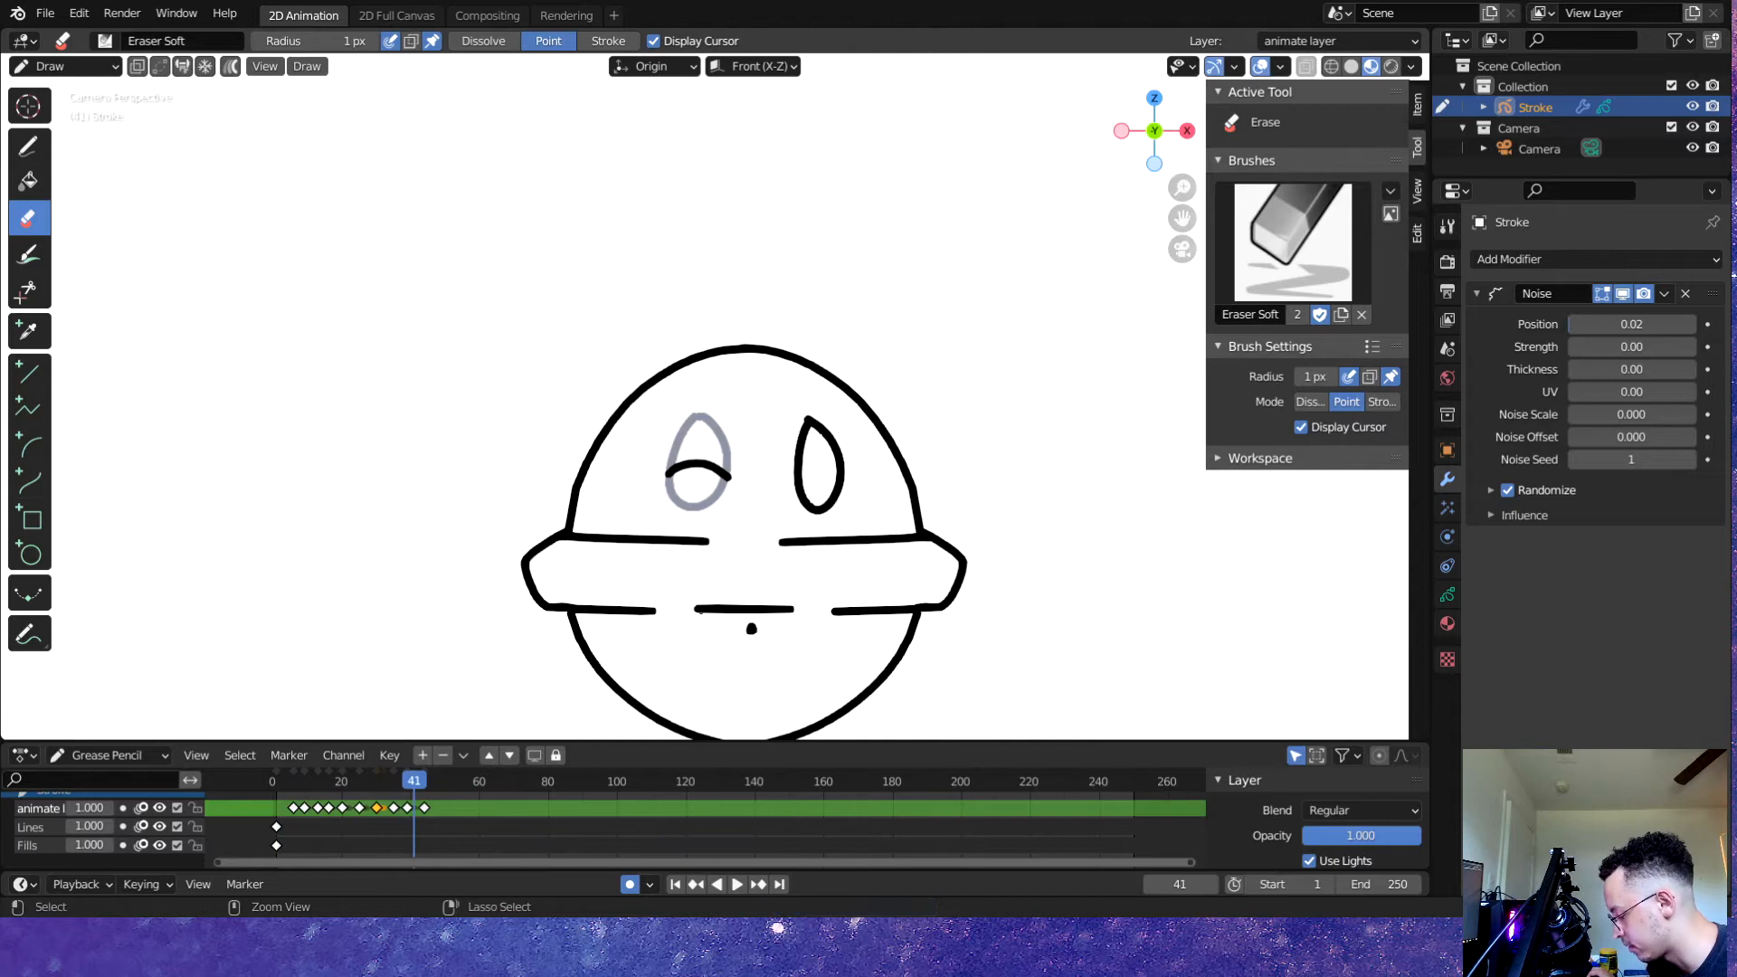
key(ctrl+s)
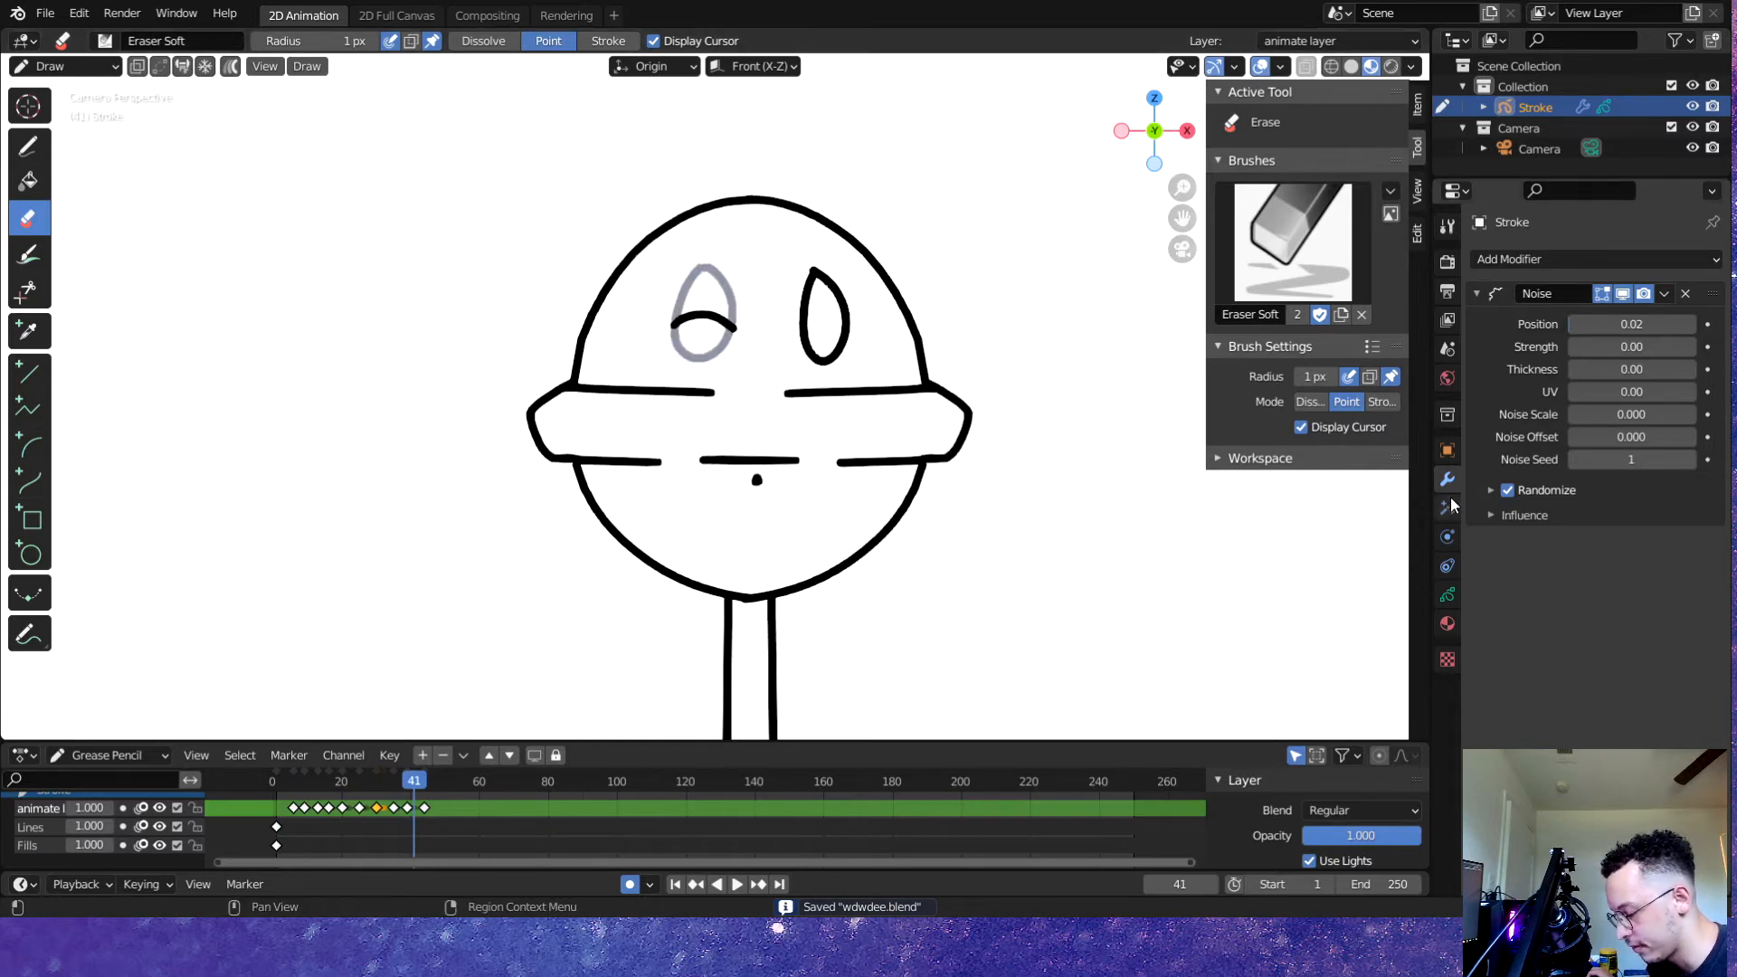
click(1448, 593)
click(1507, 366)
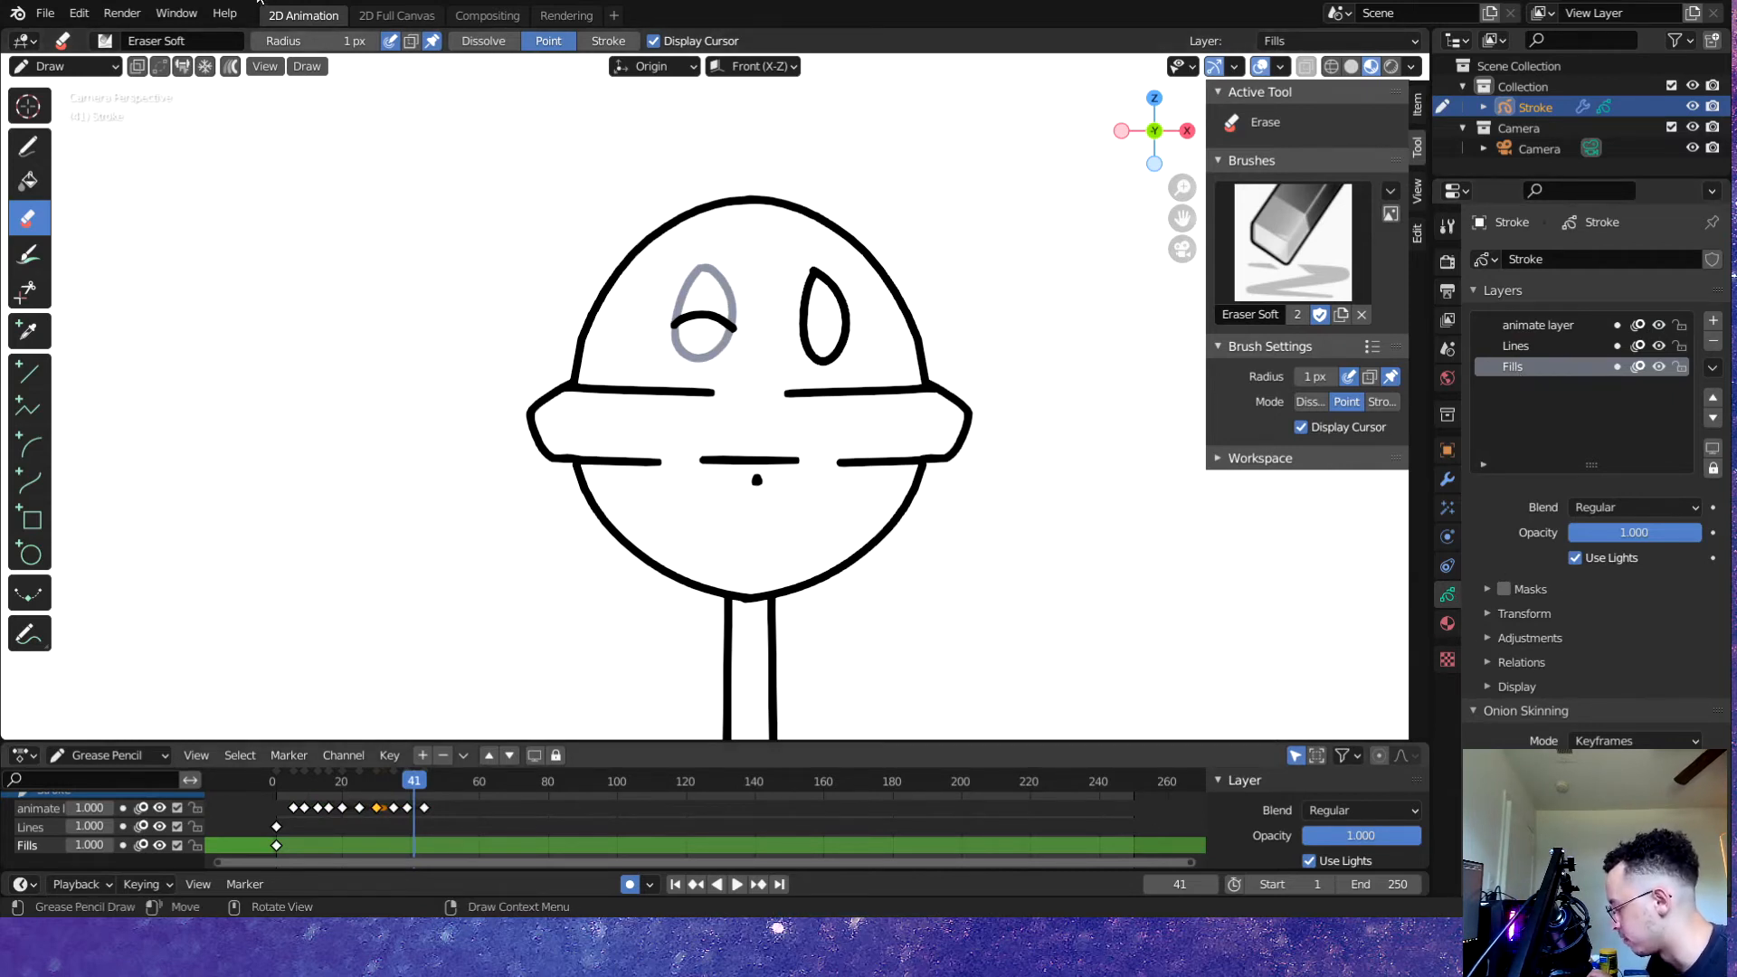
click(28, 145)
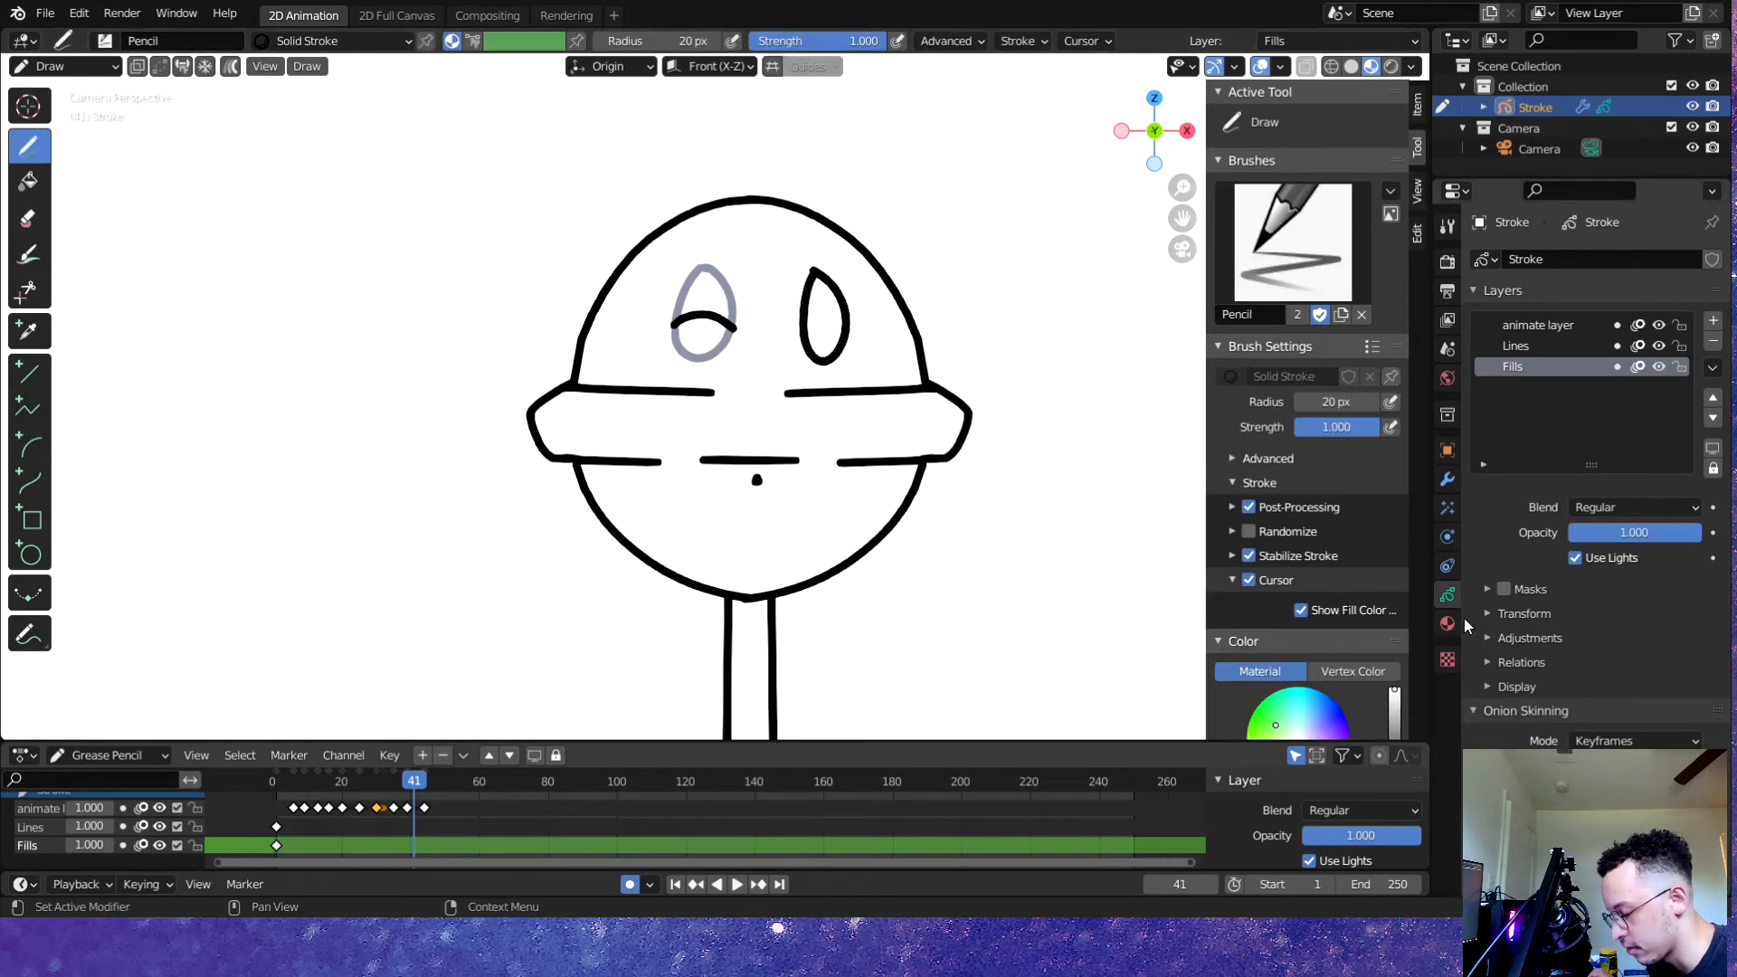
key(ctrl+s)
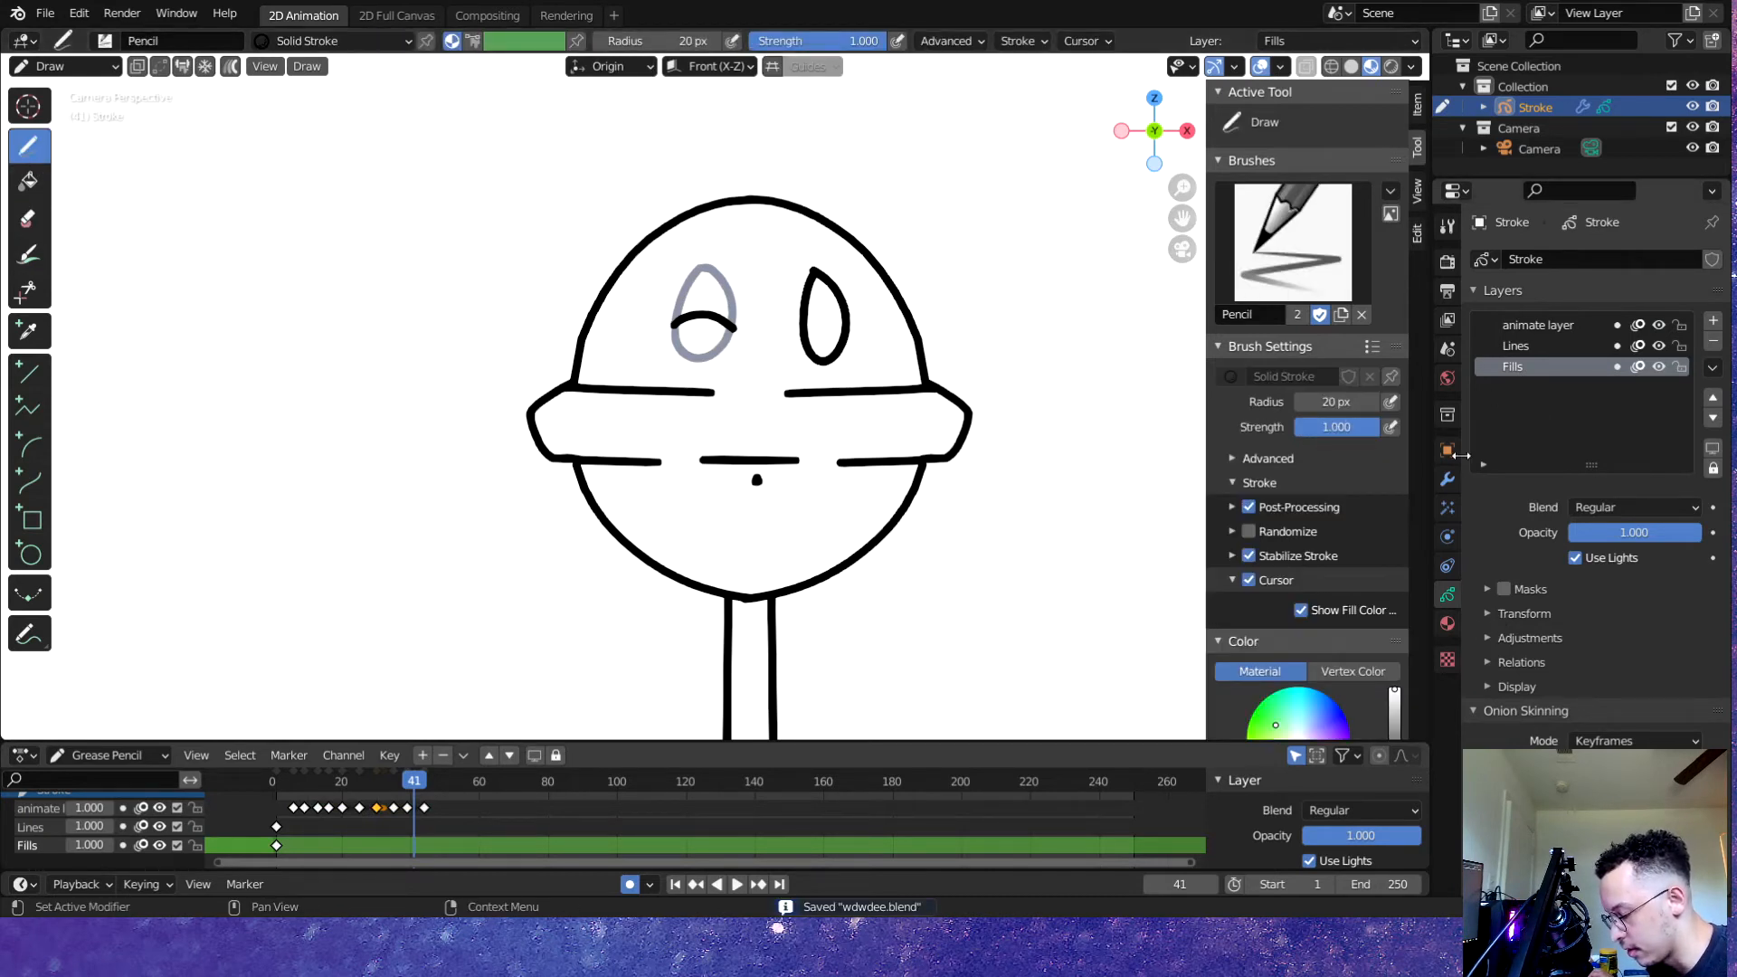
- Add a new material to the Grease Pencil object and disable its Stroke
click(1448, 624)
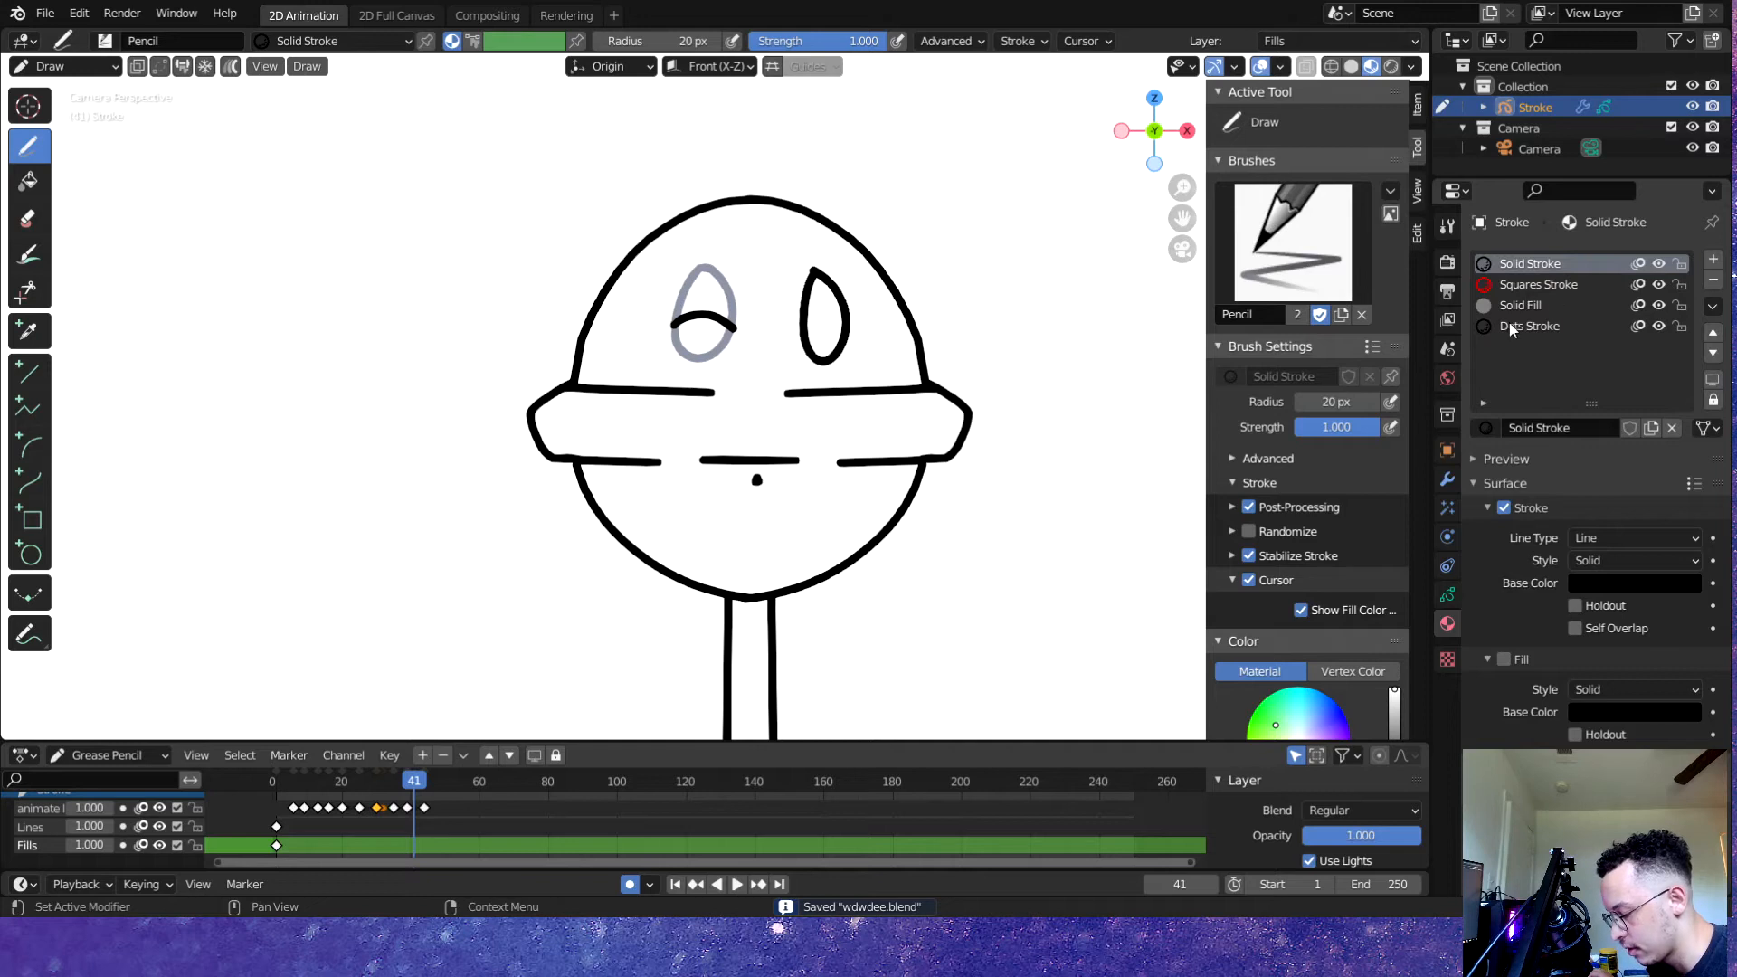
click(1712, 261)
click(1567, 427)
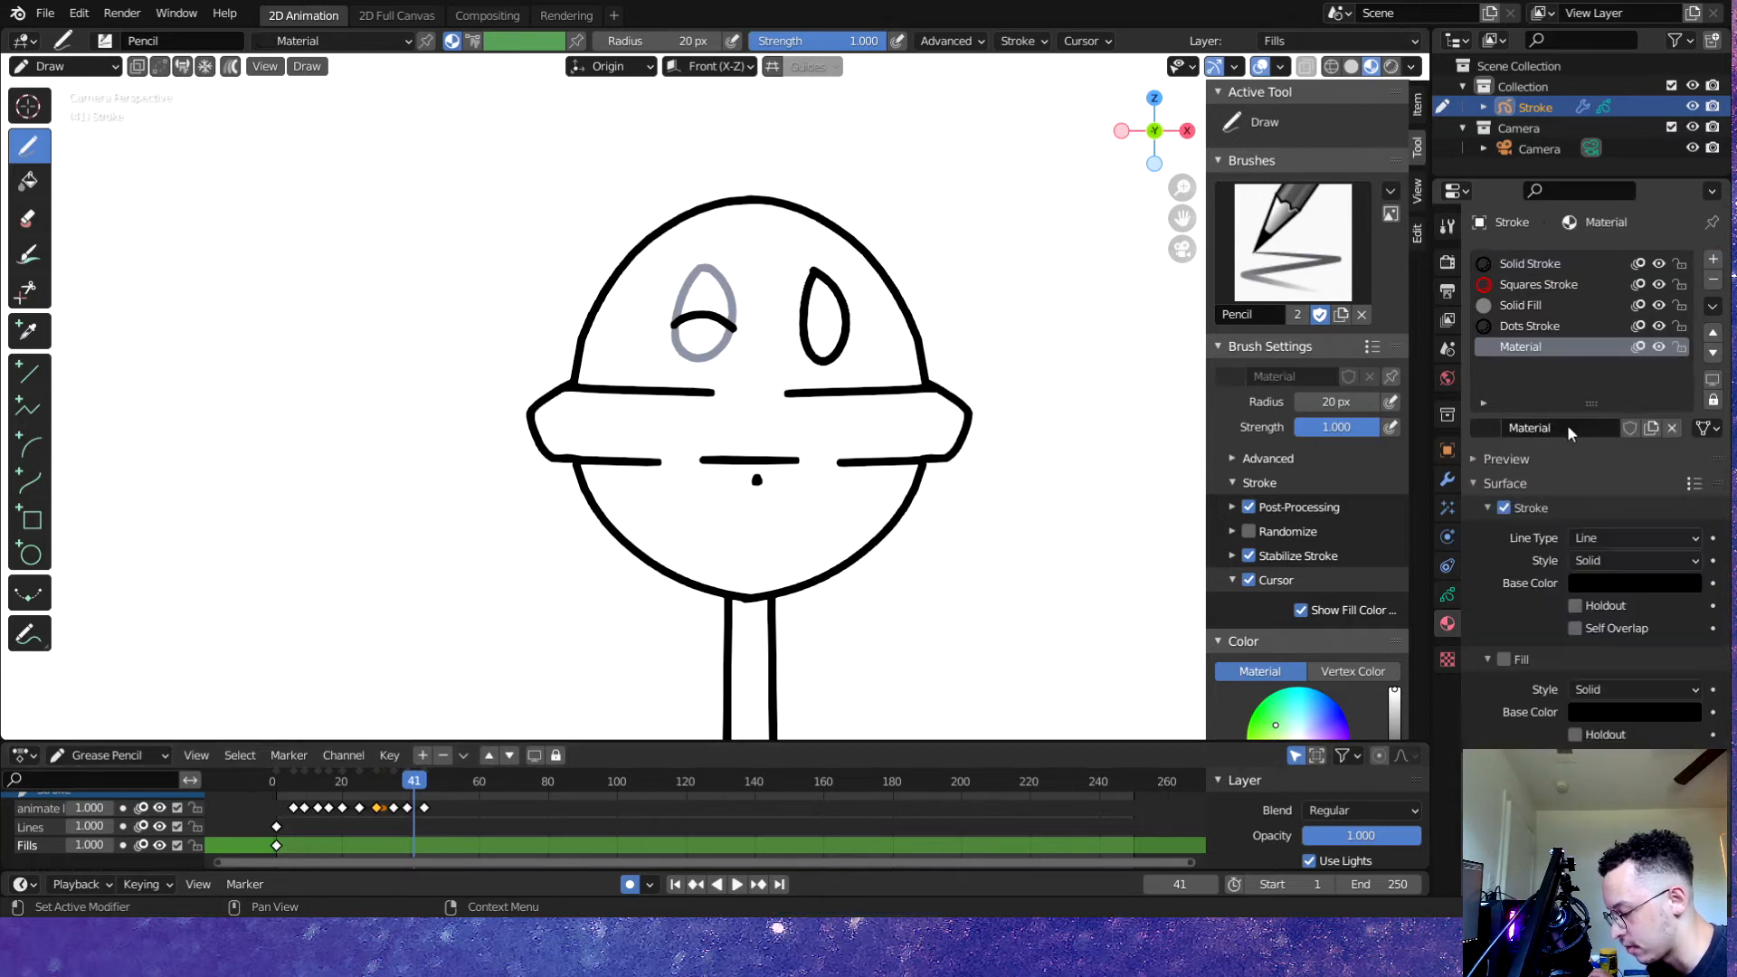
scroll(1529, 481, down, 2)
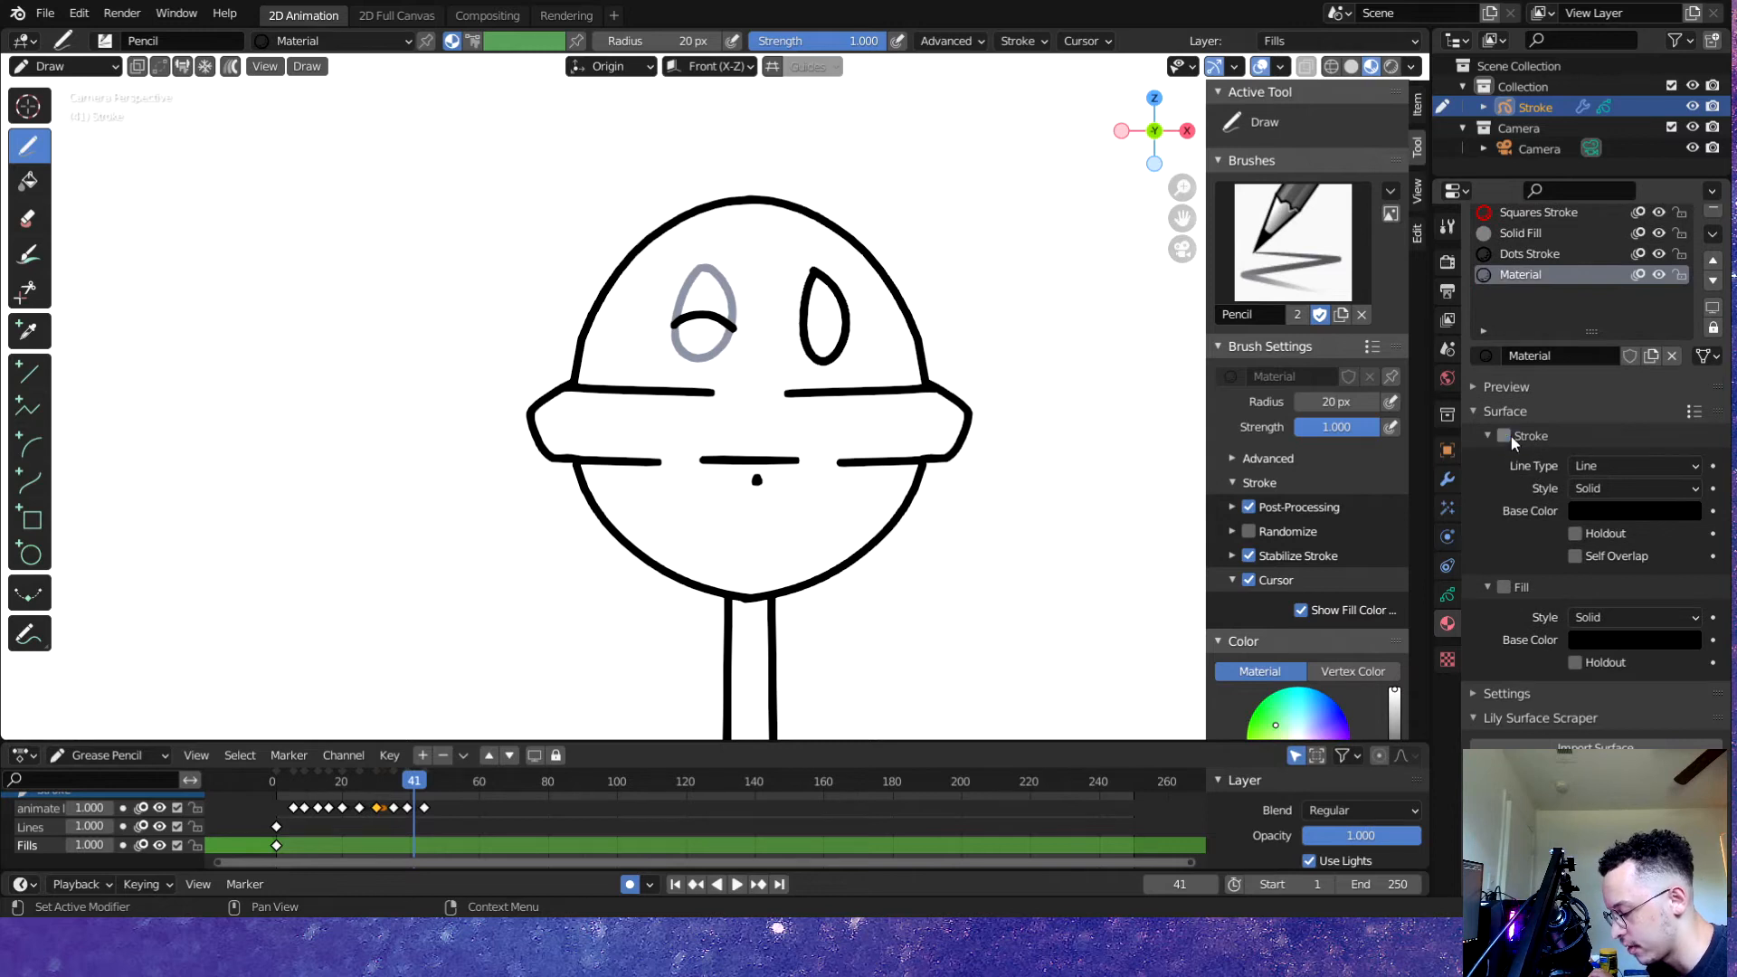
- Enable the new material's Fill, try a red base colour at value 0.505, save the file, and change the fill to green
click(1599, 637)
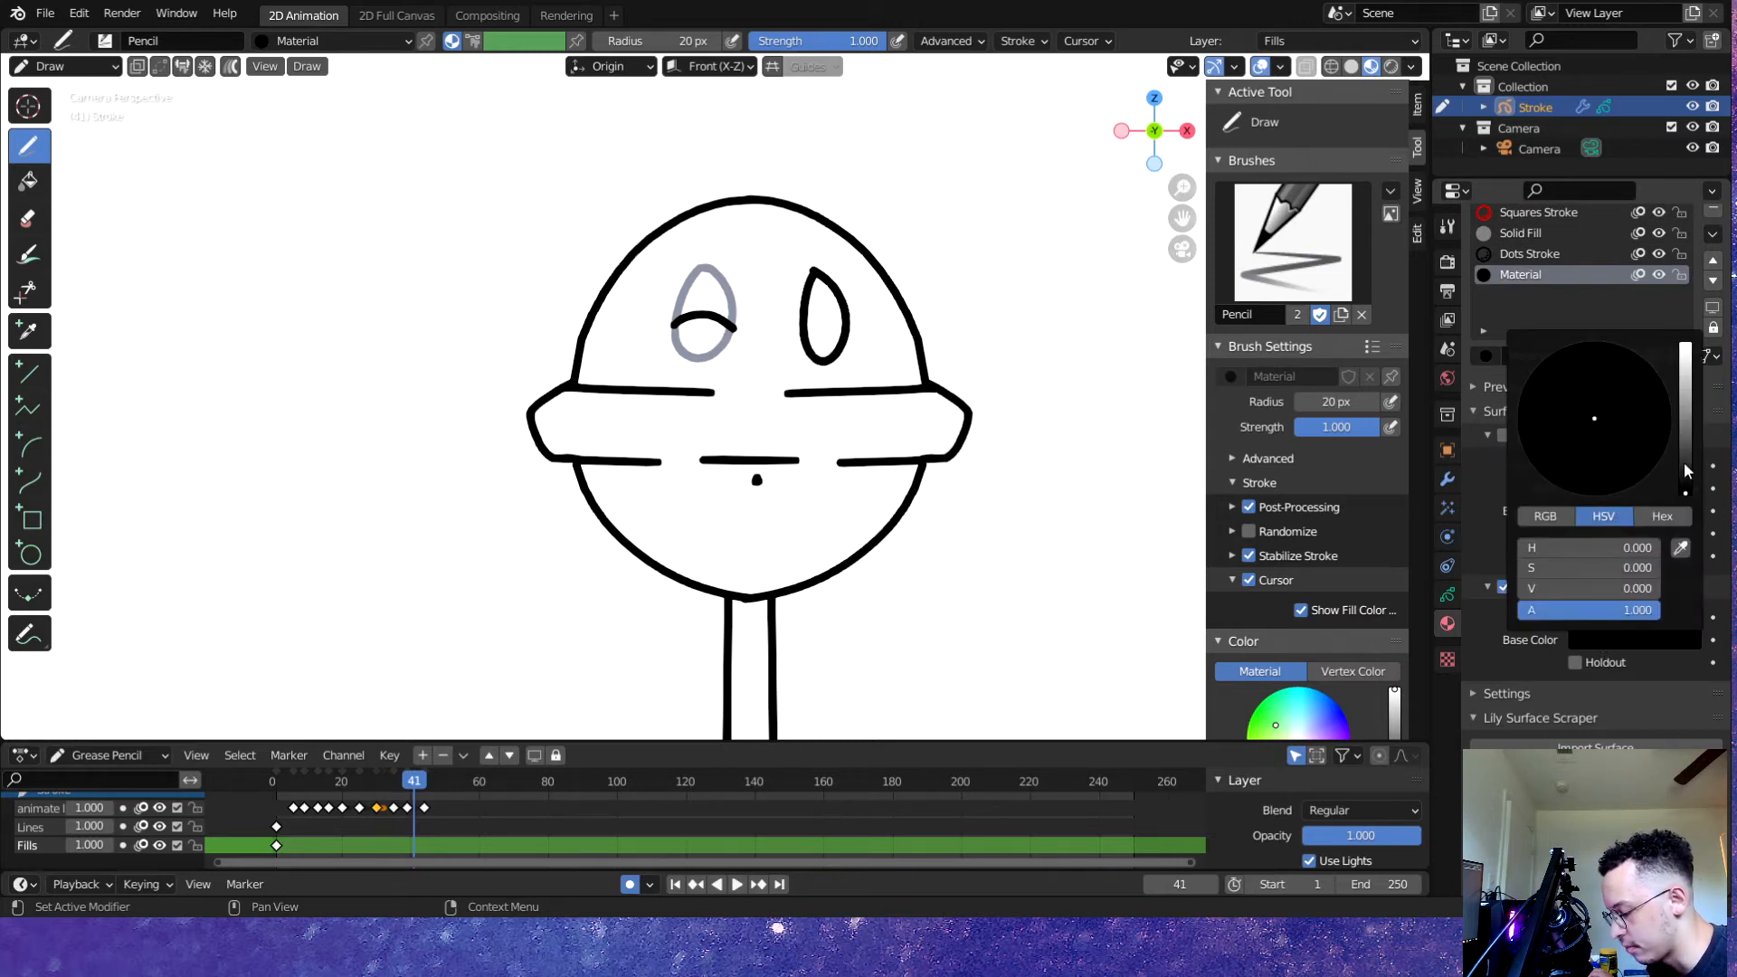
drag(1682, 434, 1685, 381)
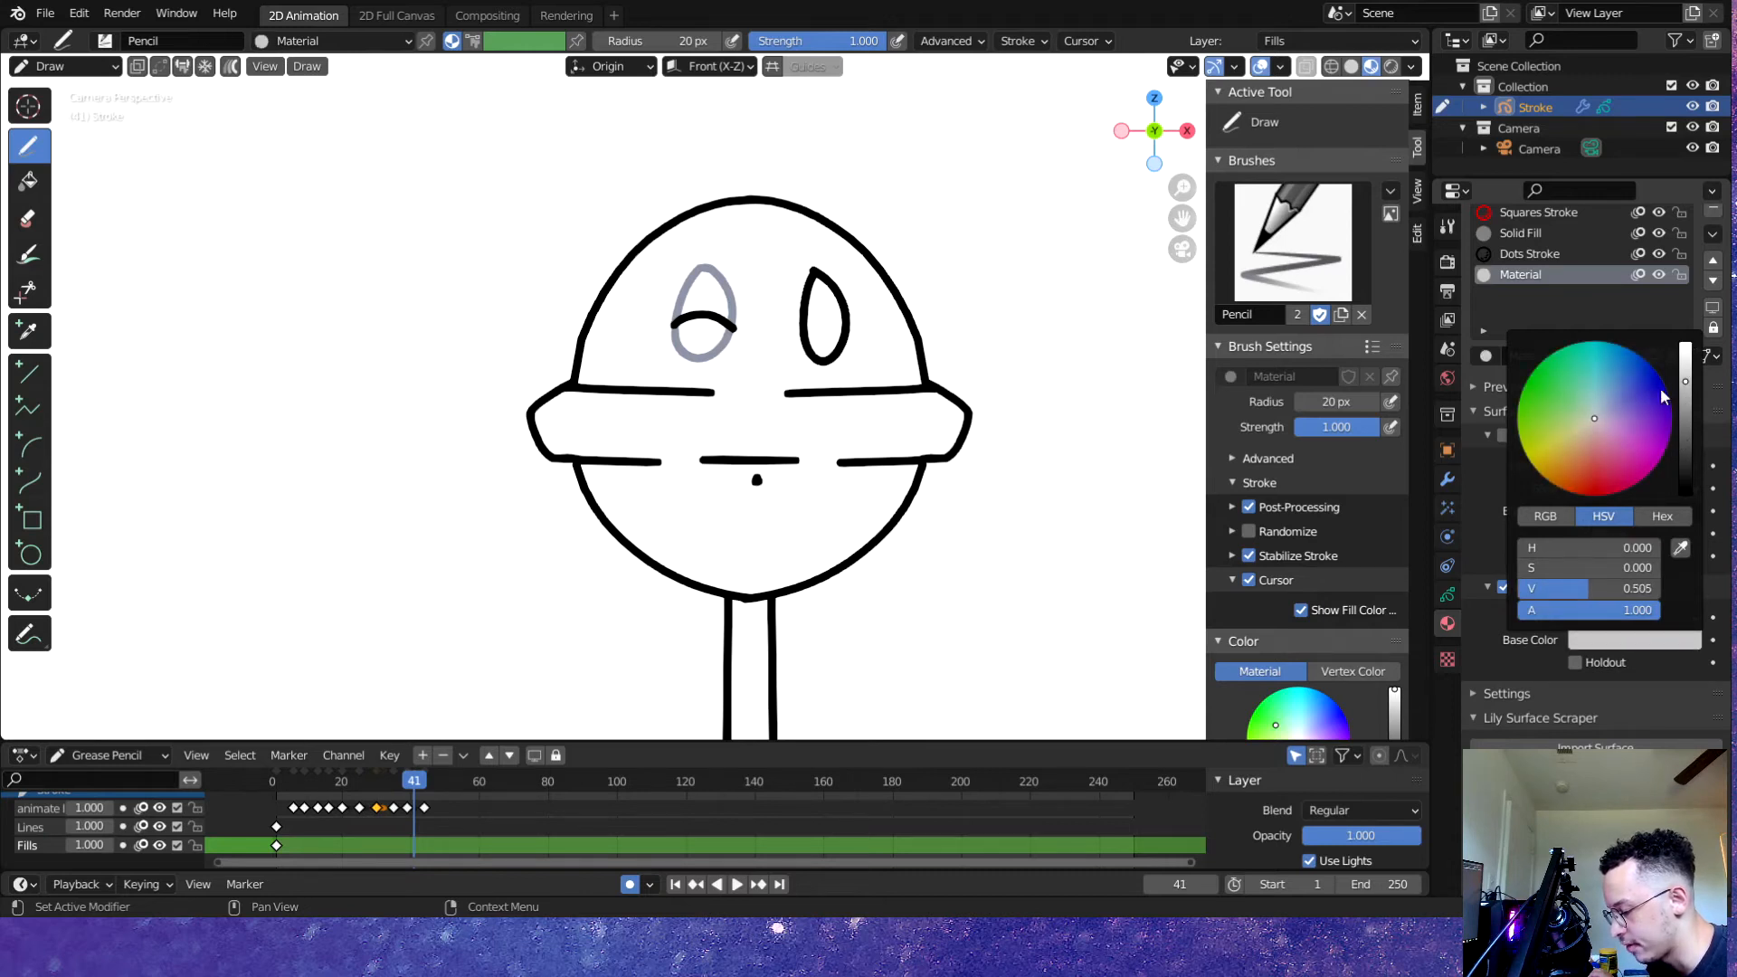
drag(1595, 441, 1597, 466)
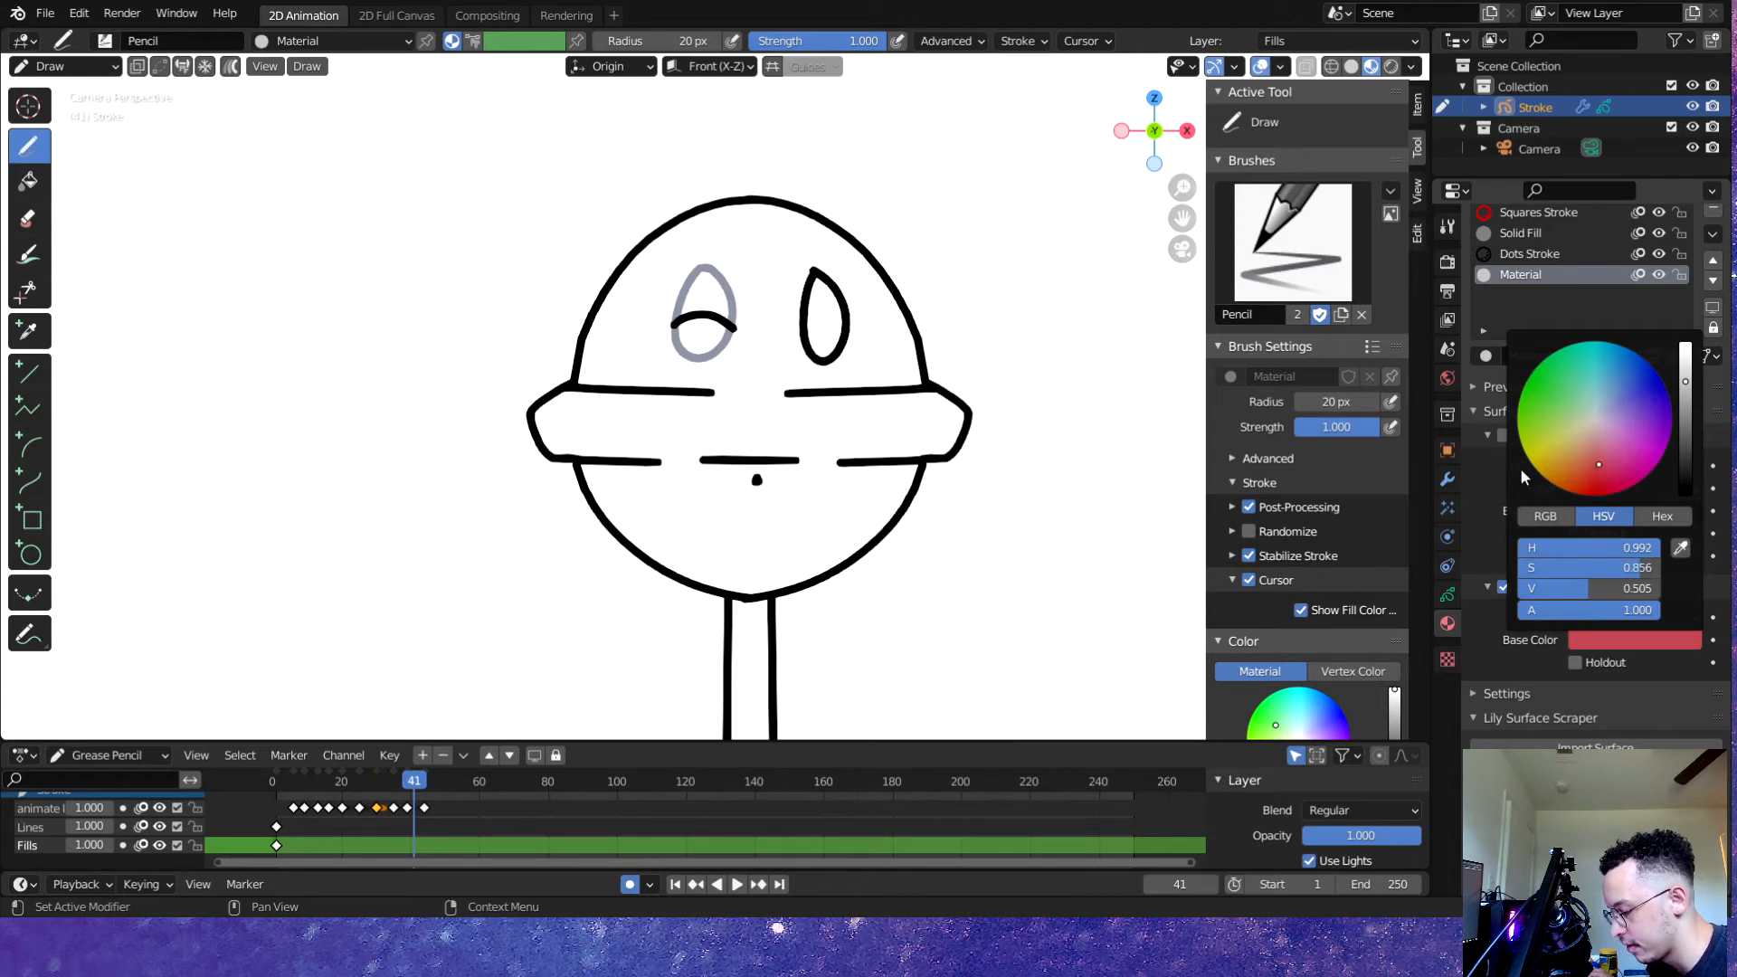
key(ctrl+s)
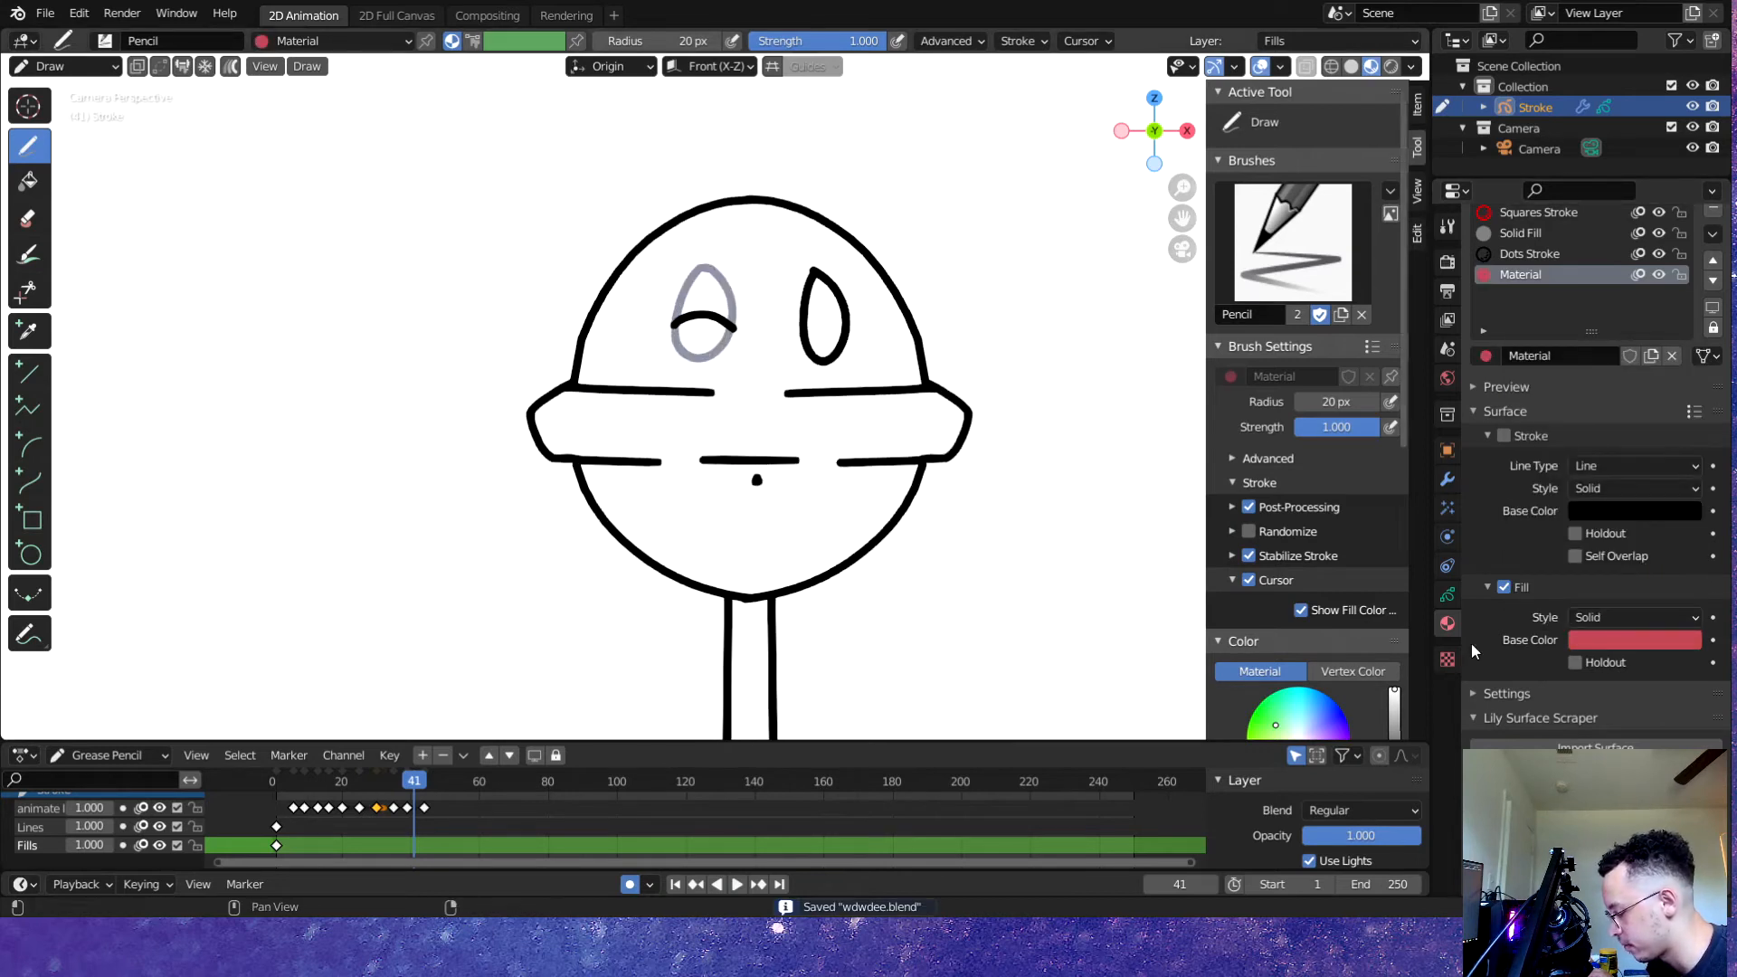
click(1628, 641)
drag(1605, 404, 1533, 393)
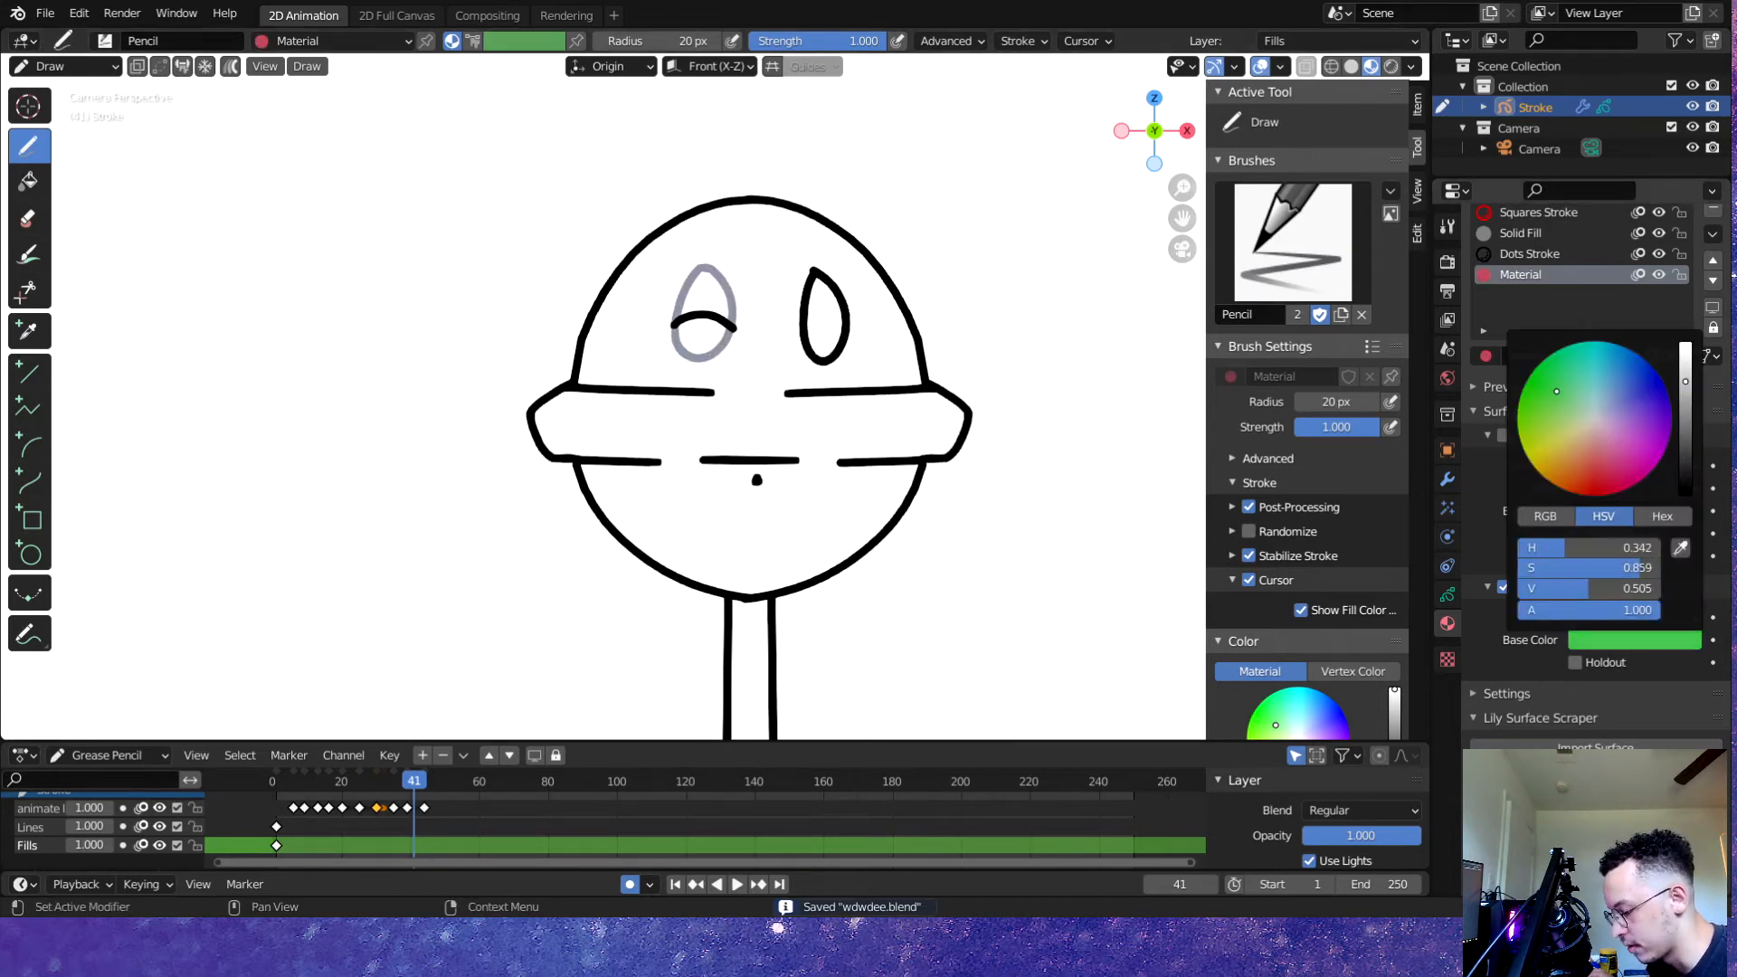
- Try to colour the lollipop head by tracing its outline with freehand filled strokes, and undo them
scroll(606, 561, up, 2)
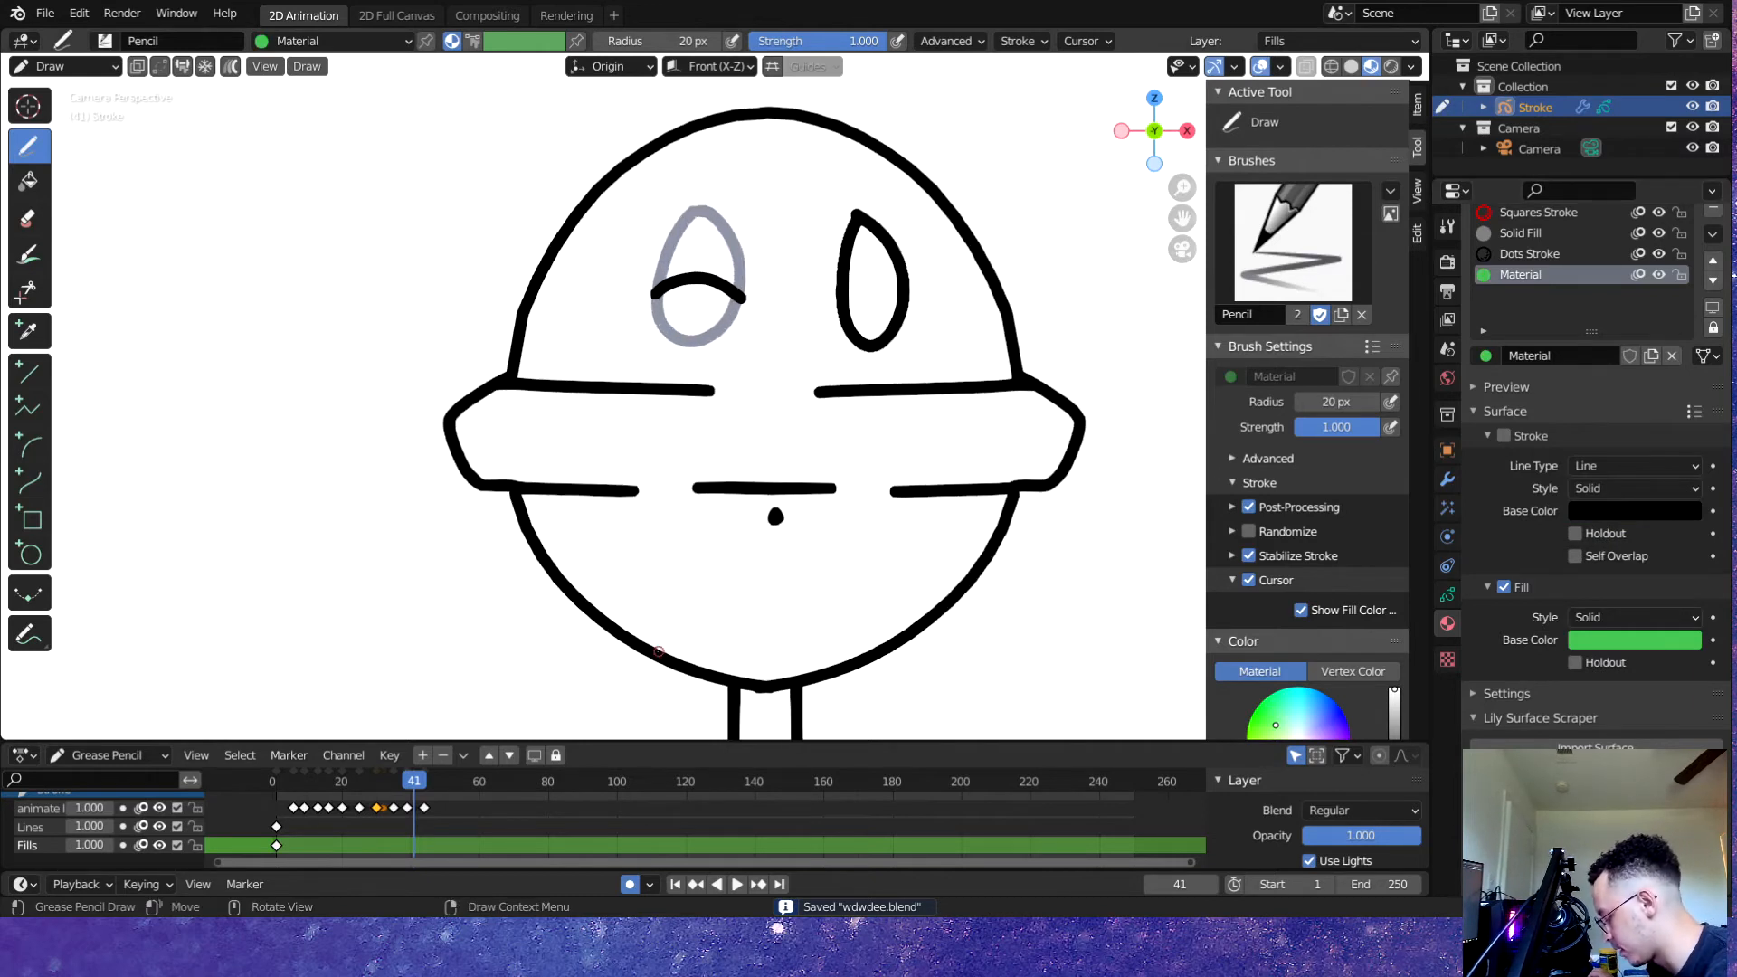
drag(655, 658, 624, 639)
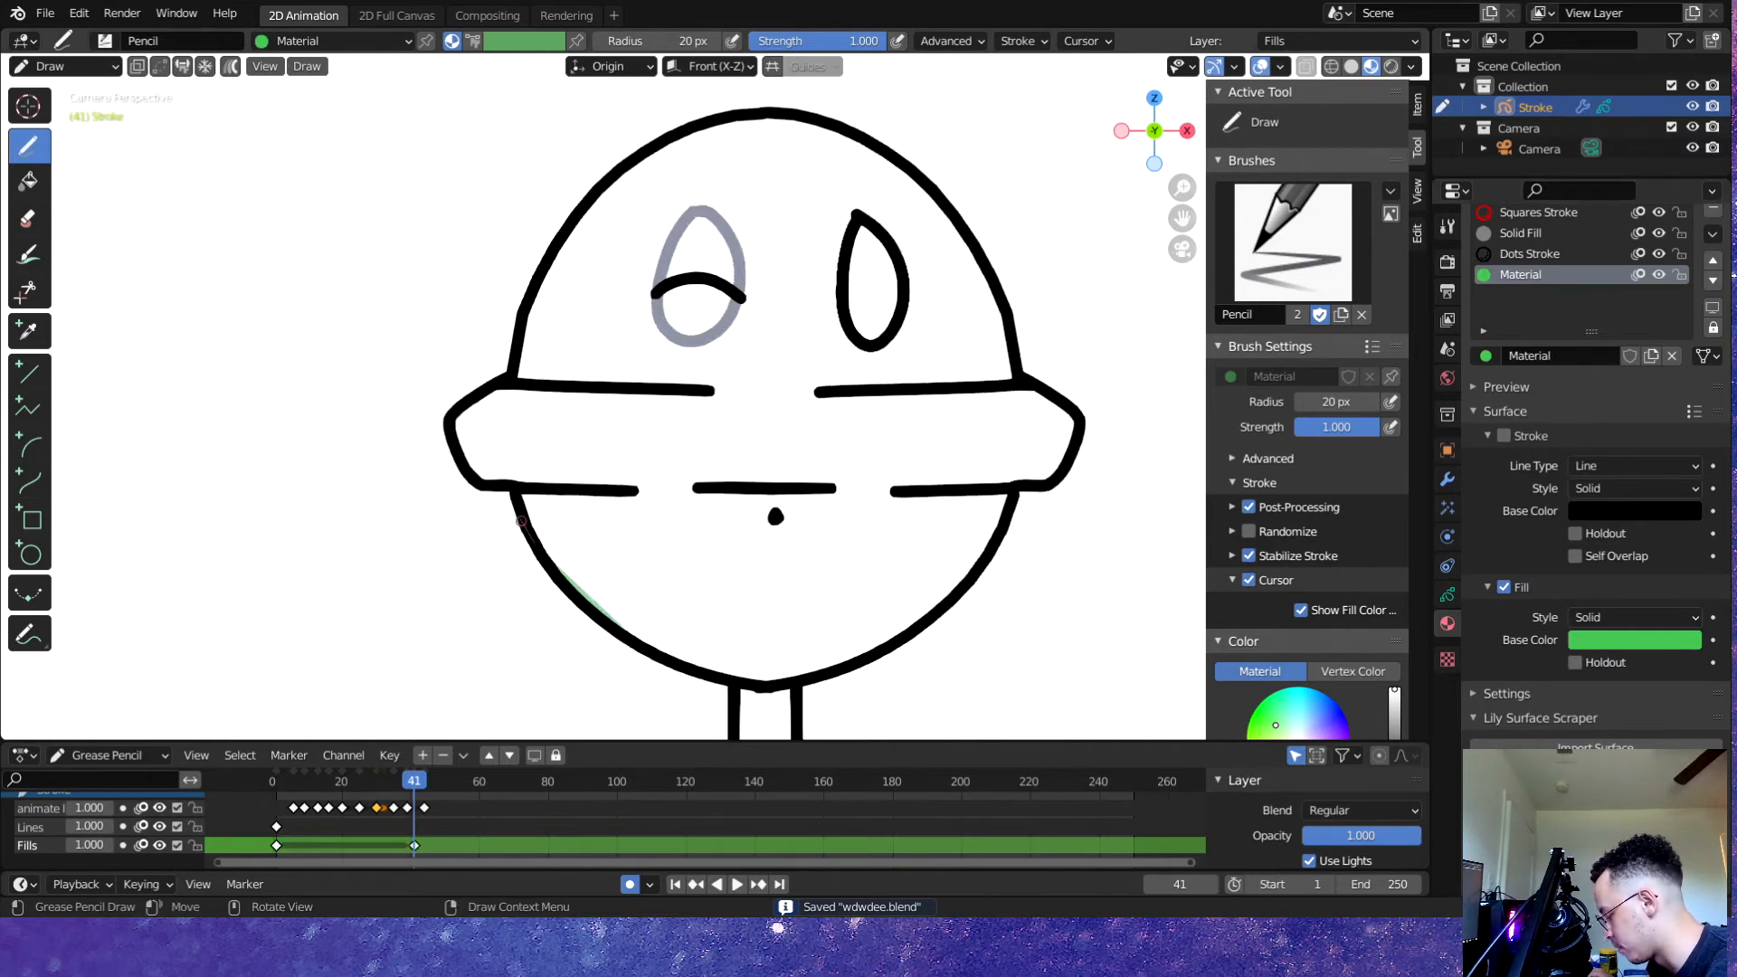
mouse_move(506, 470)
mouse_down()
mouse_move(443, 423)
mouse_move(527, 358)
mouse_move(559, 254)
mouse_move(635, 157)
mouse_move(729, 119)
mouse_move(832, 120)
mouse_move(907, 147)
mouse_move(959, 226)
mouse_move(1033, 425)
mouse_move(1000, 388)
mouse_up()
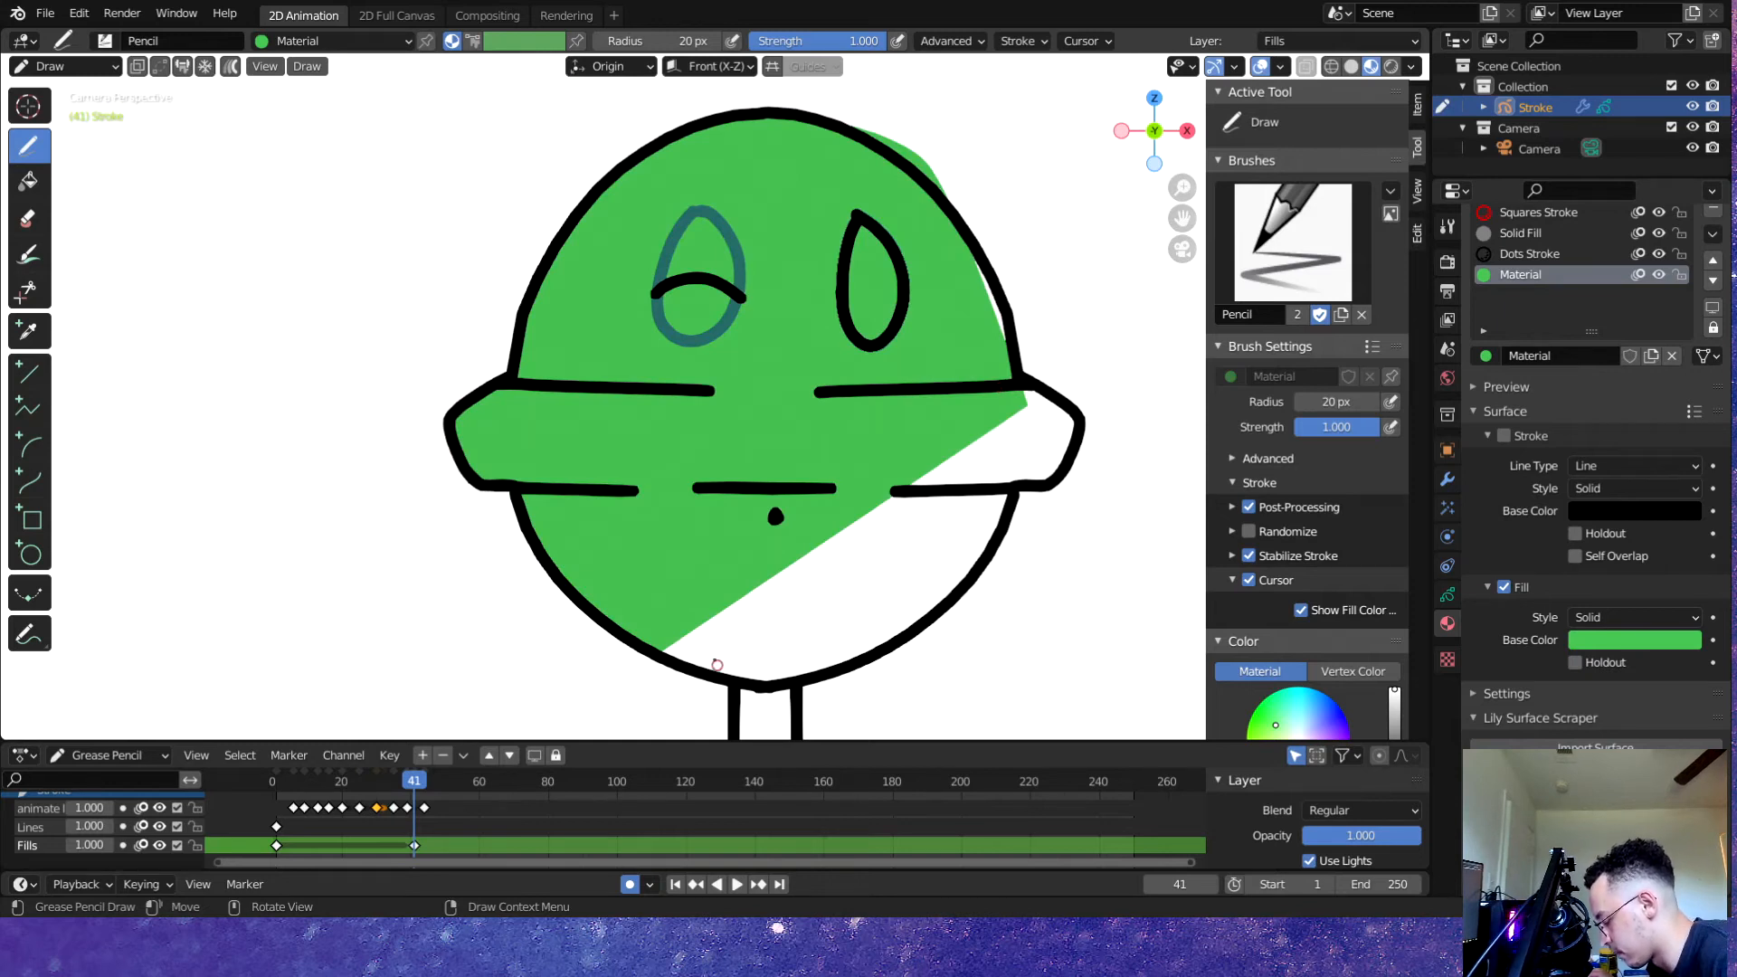
mouse_move(758, 680)
mouse_down()
mouse_move(889, 639)
mouse_move(981, 561)
mouse_move(1081, 425)
mouse_move(1018, 372)
mouse_up()
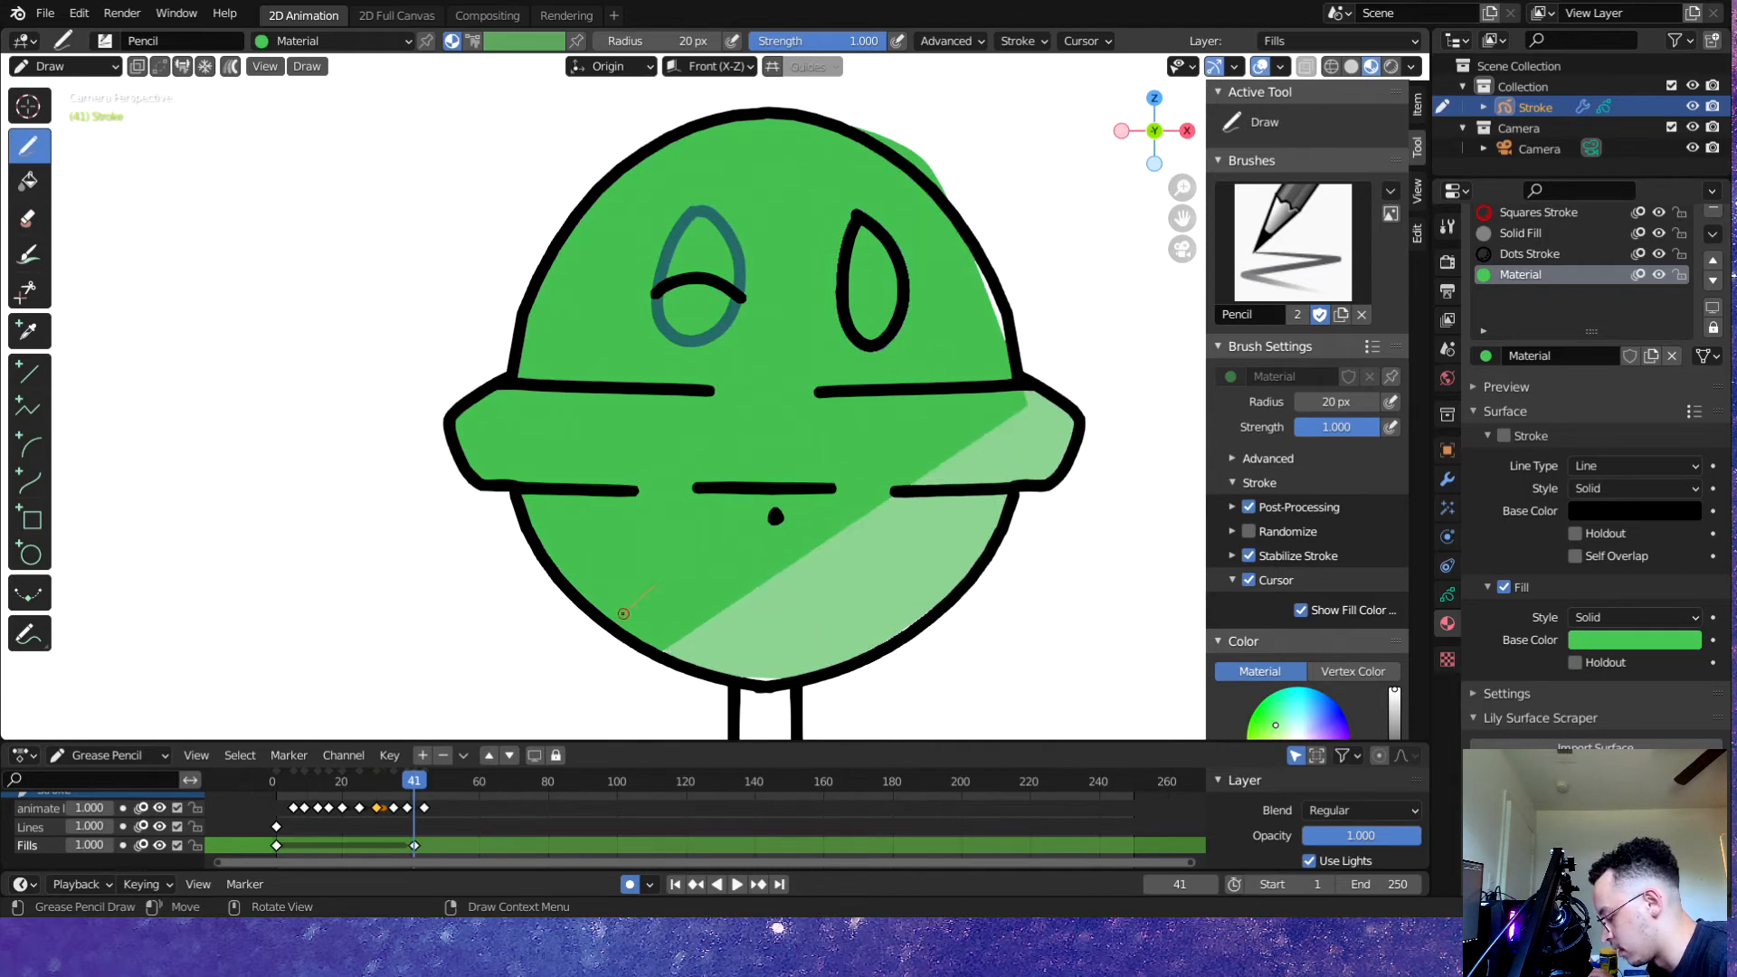
drag(623, 614, 627, 610)
key(ctrl+z)
key(ctrl+z)
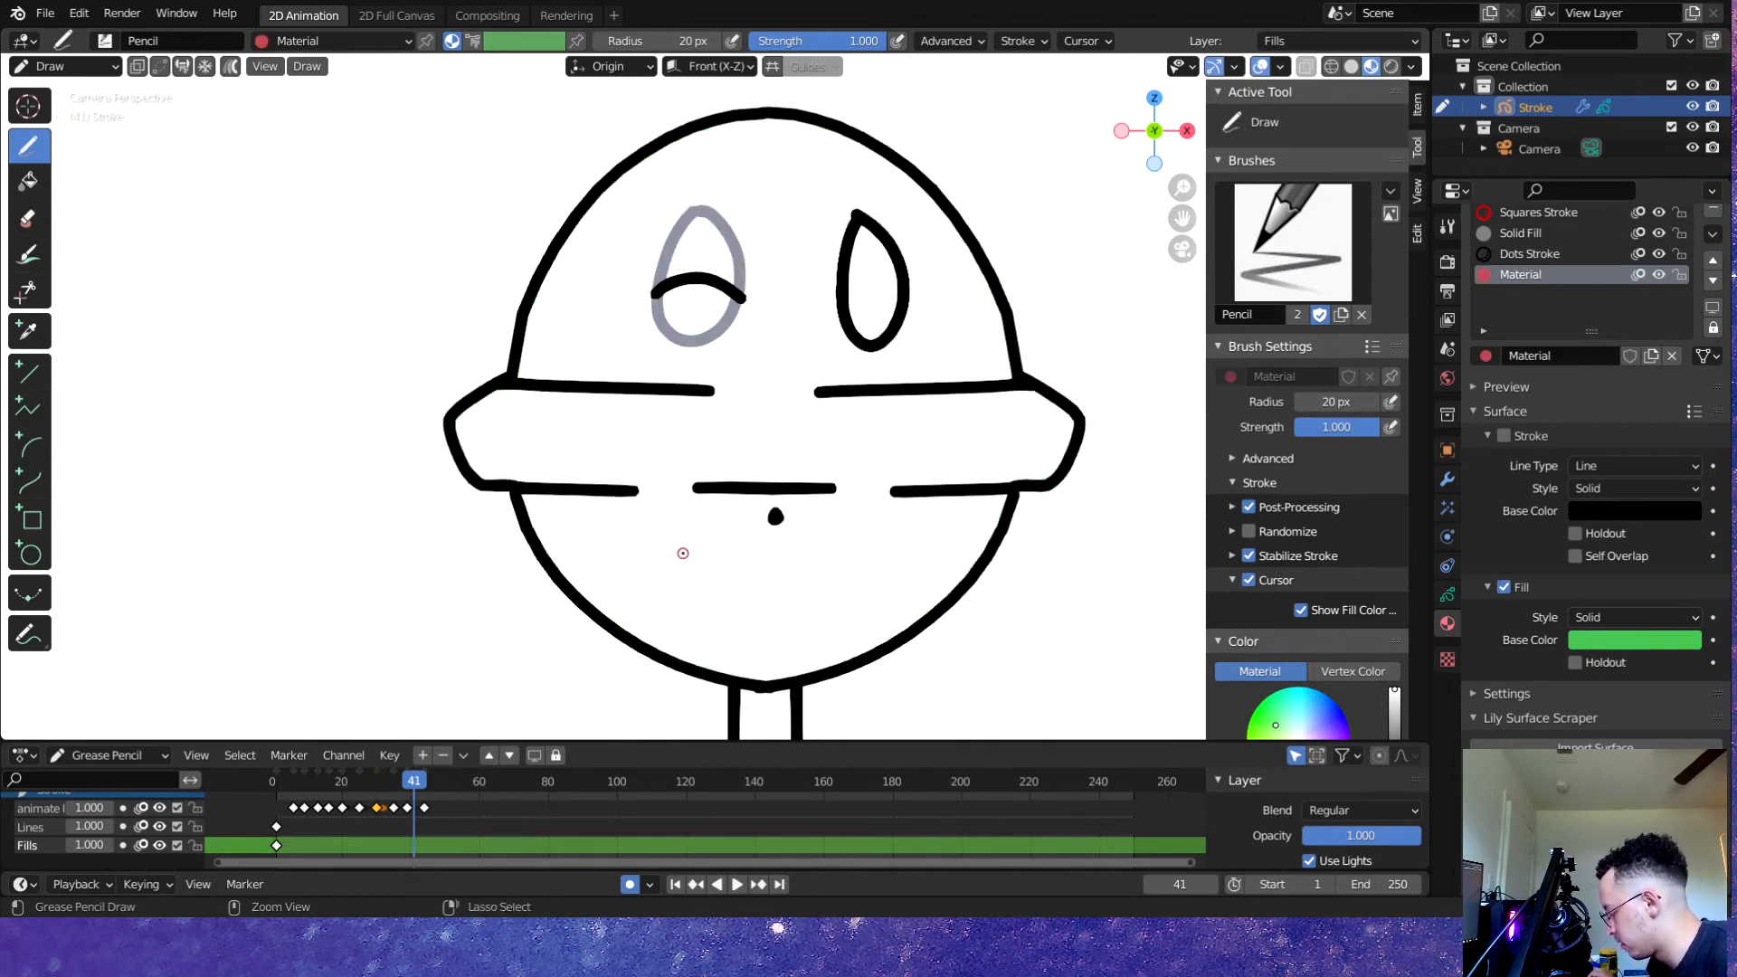
- Save the file and fill the whole lollipop head with the green material using the Fill tool
key(ctrl+s)
click(28, 181)
click(896, 548)
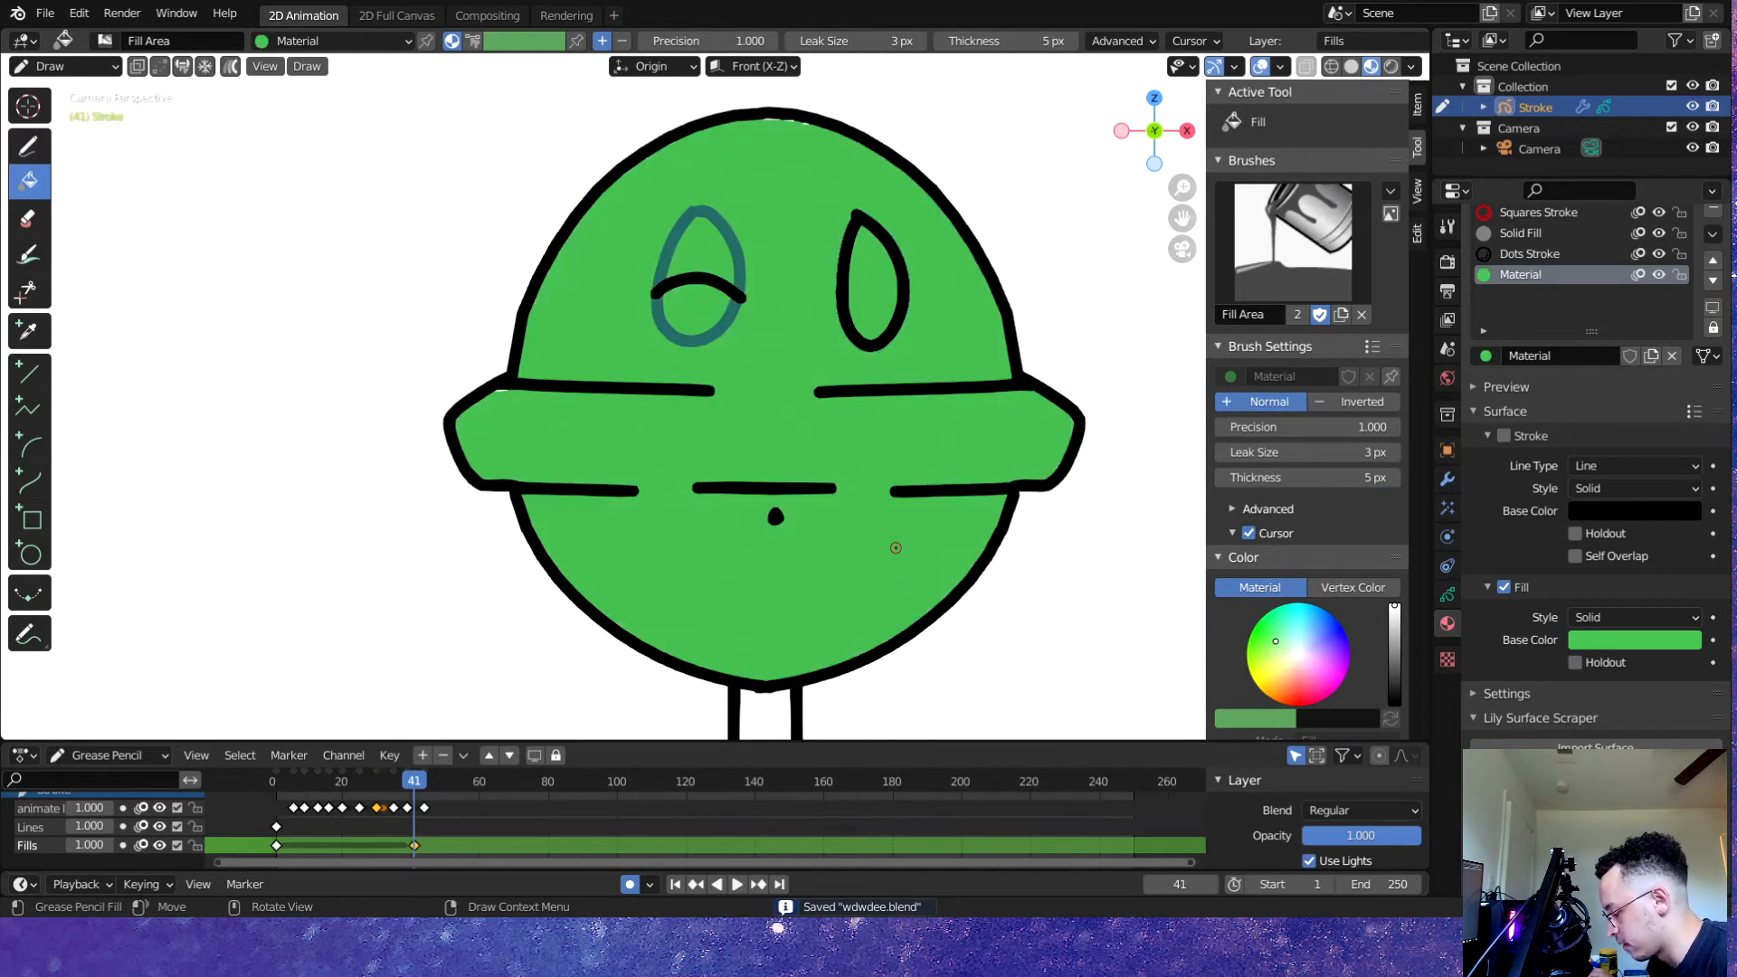
scroll(1004, 334, down, 7)
scroll(765, 302, up, 9)
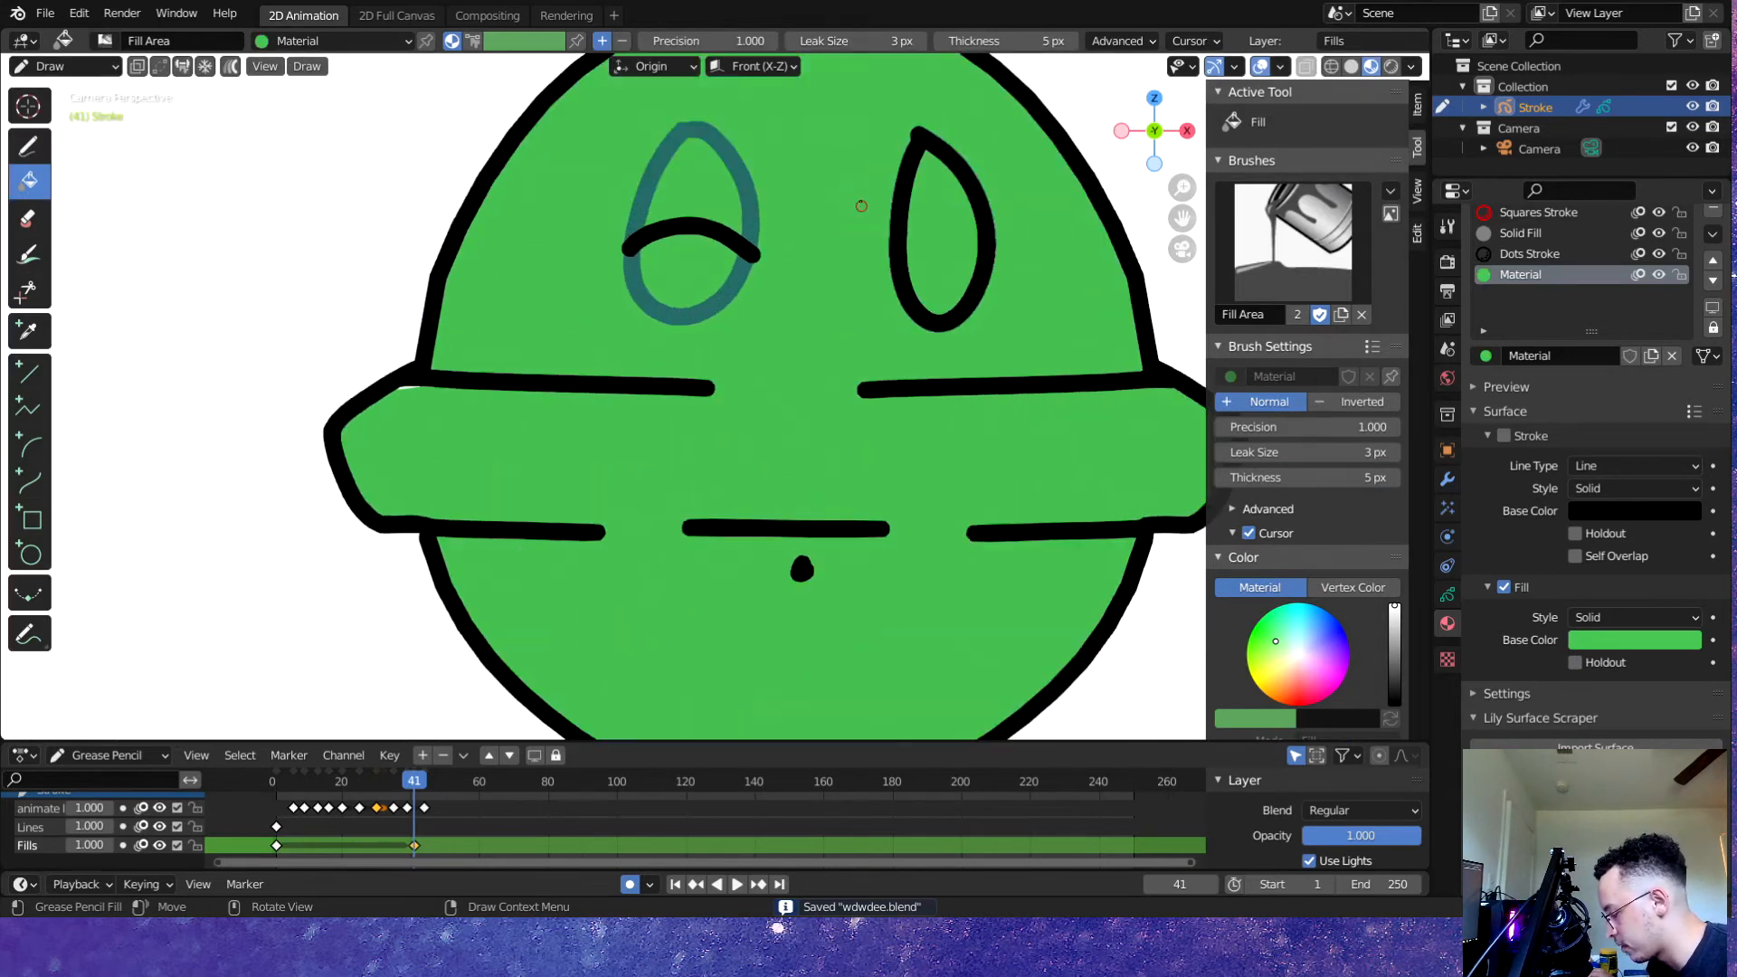
scroll(743, 343, up, 3)
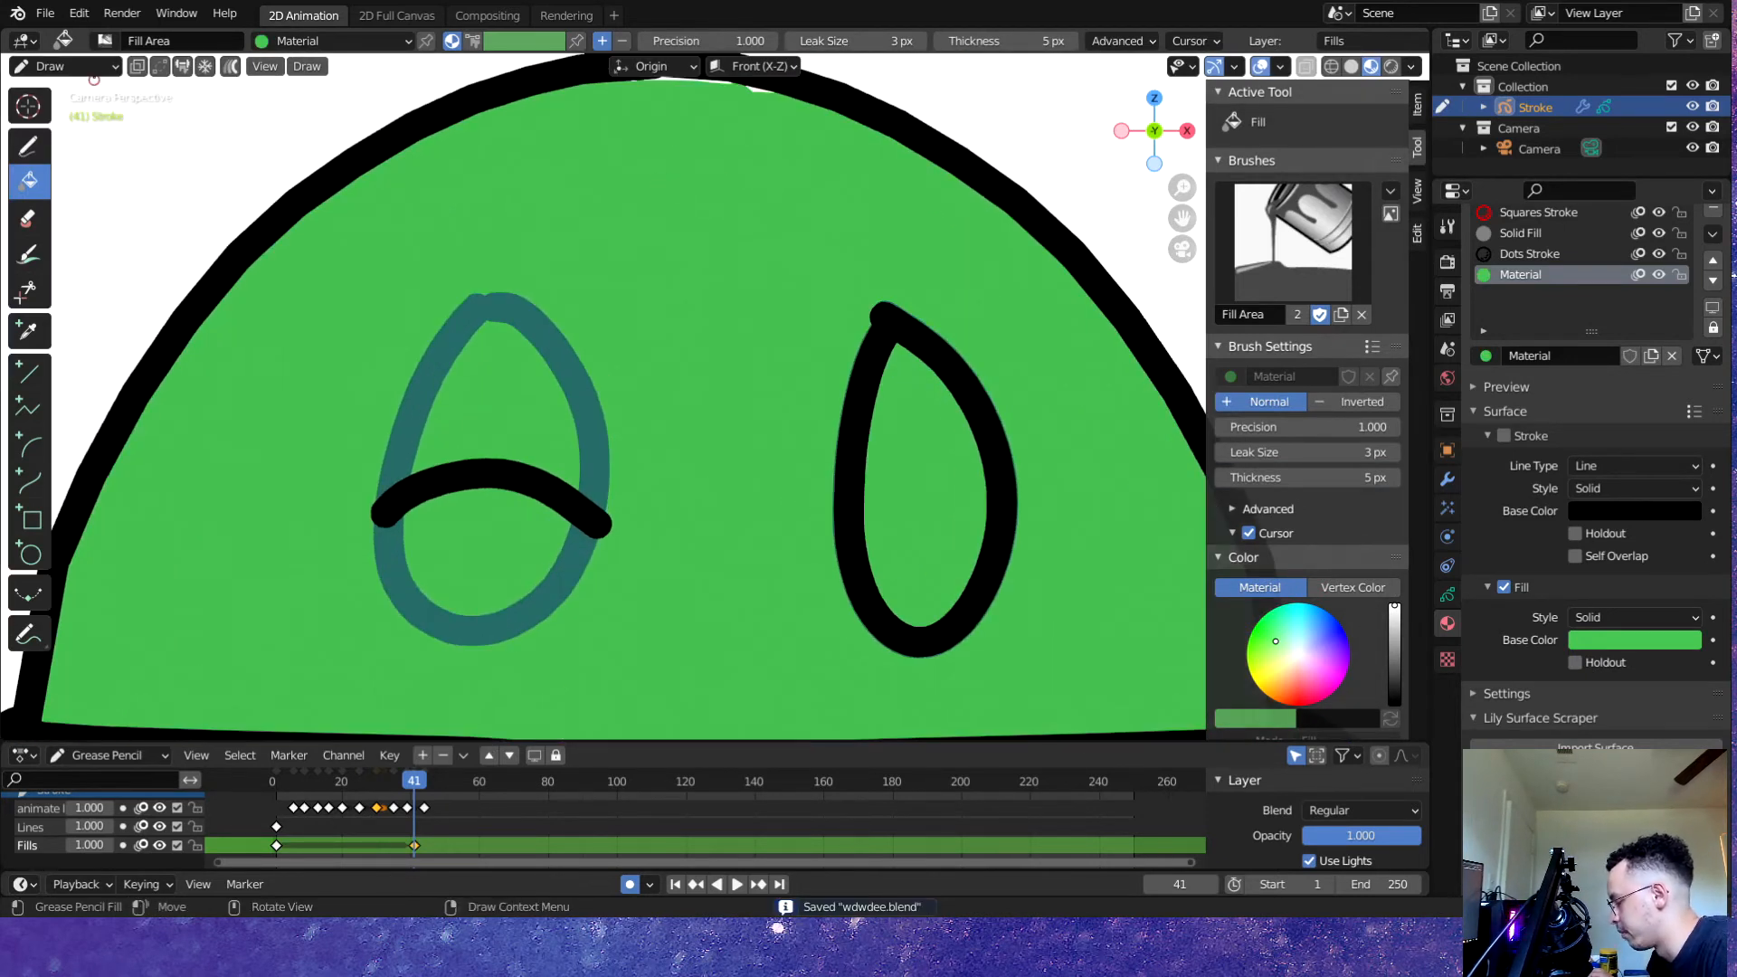
- Switch to Sculpt Mode and use the Push brush on the gap between fill and outline at the top of the head
click(64, 66)
click(115, 134)
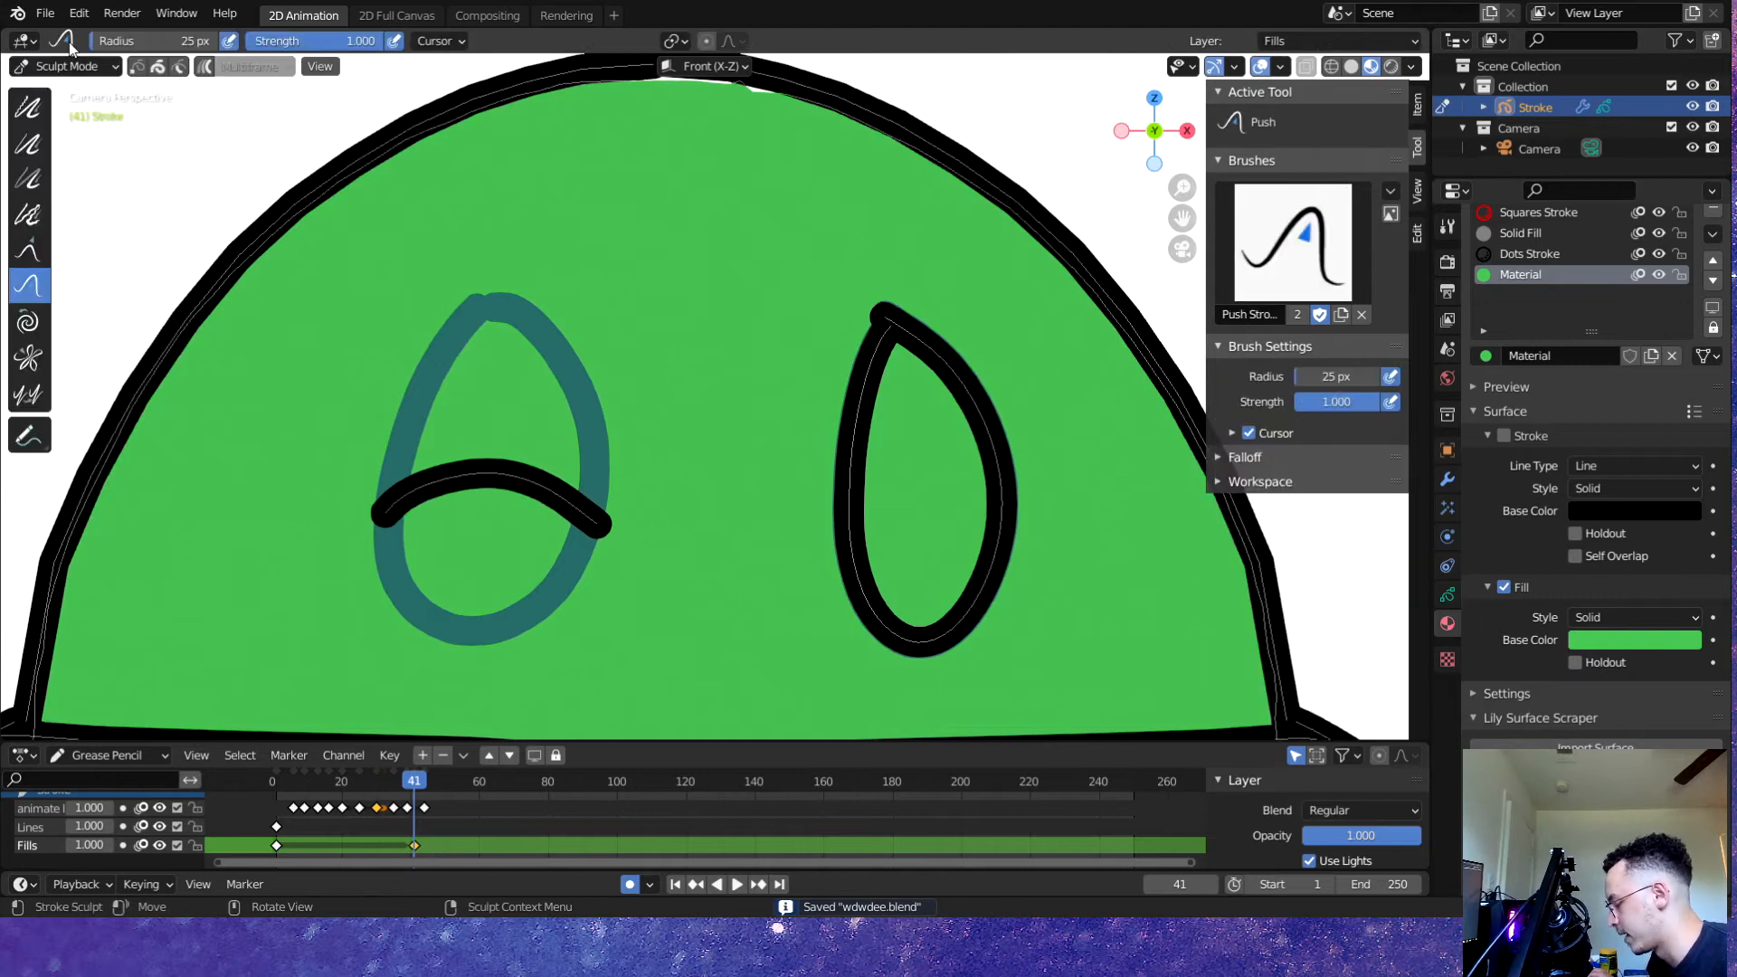
middle_drag(443, 193, 450, 330)
middle_drag(619, 353, 628, 257)
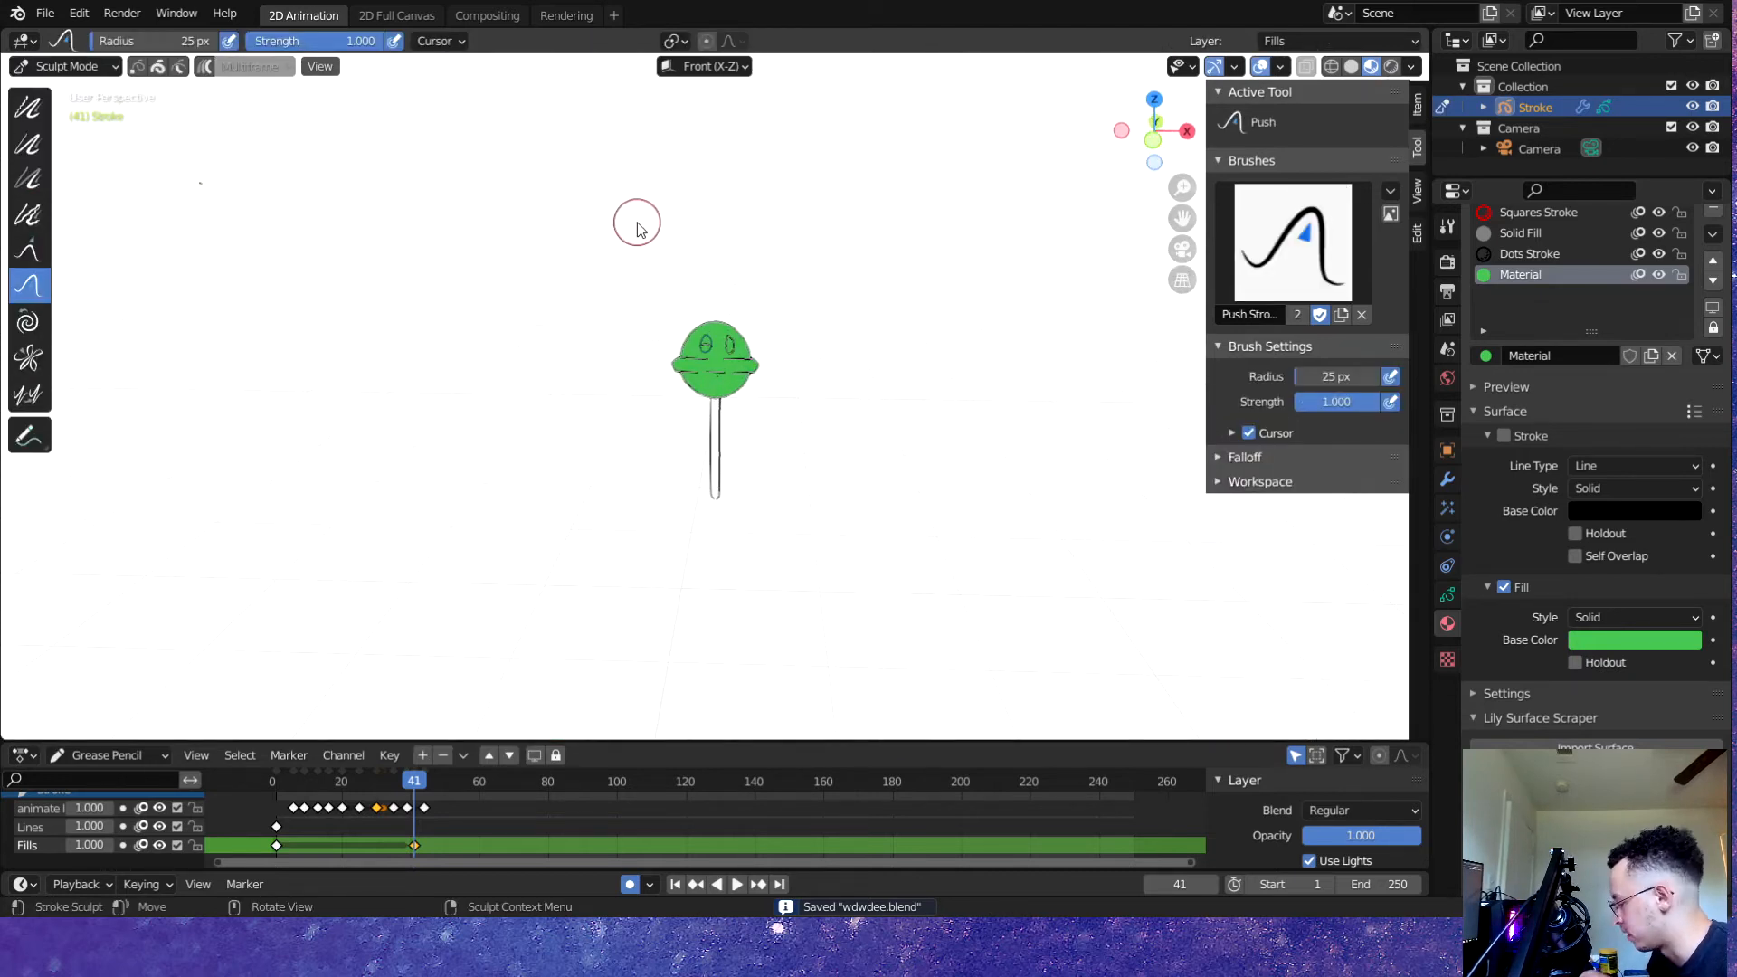
key(KP_0)
scroll(711, 214, up, 2)
scroll(796, 280, down, 2)
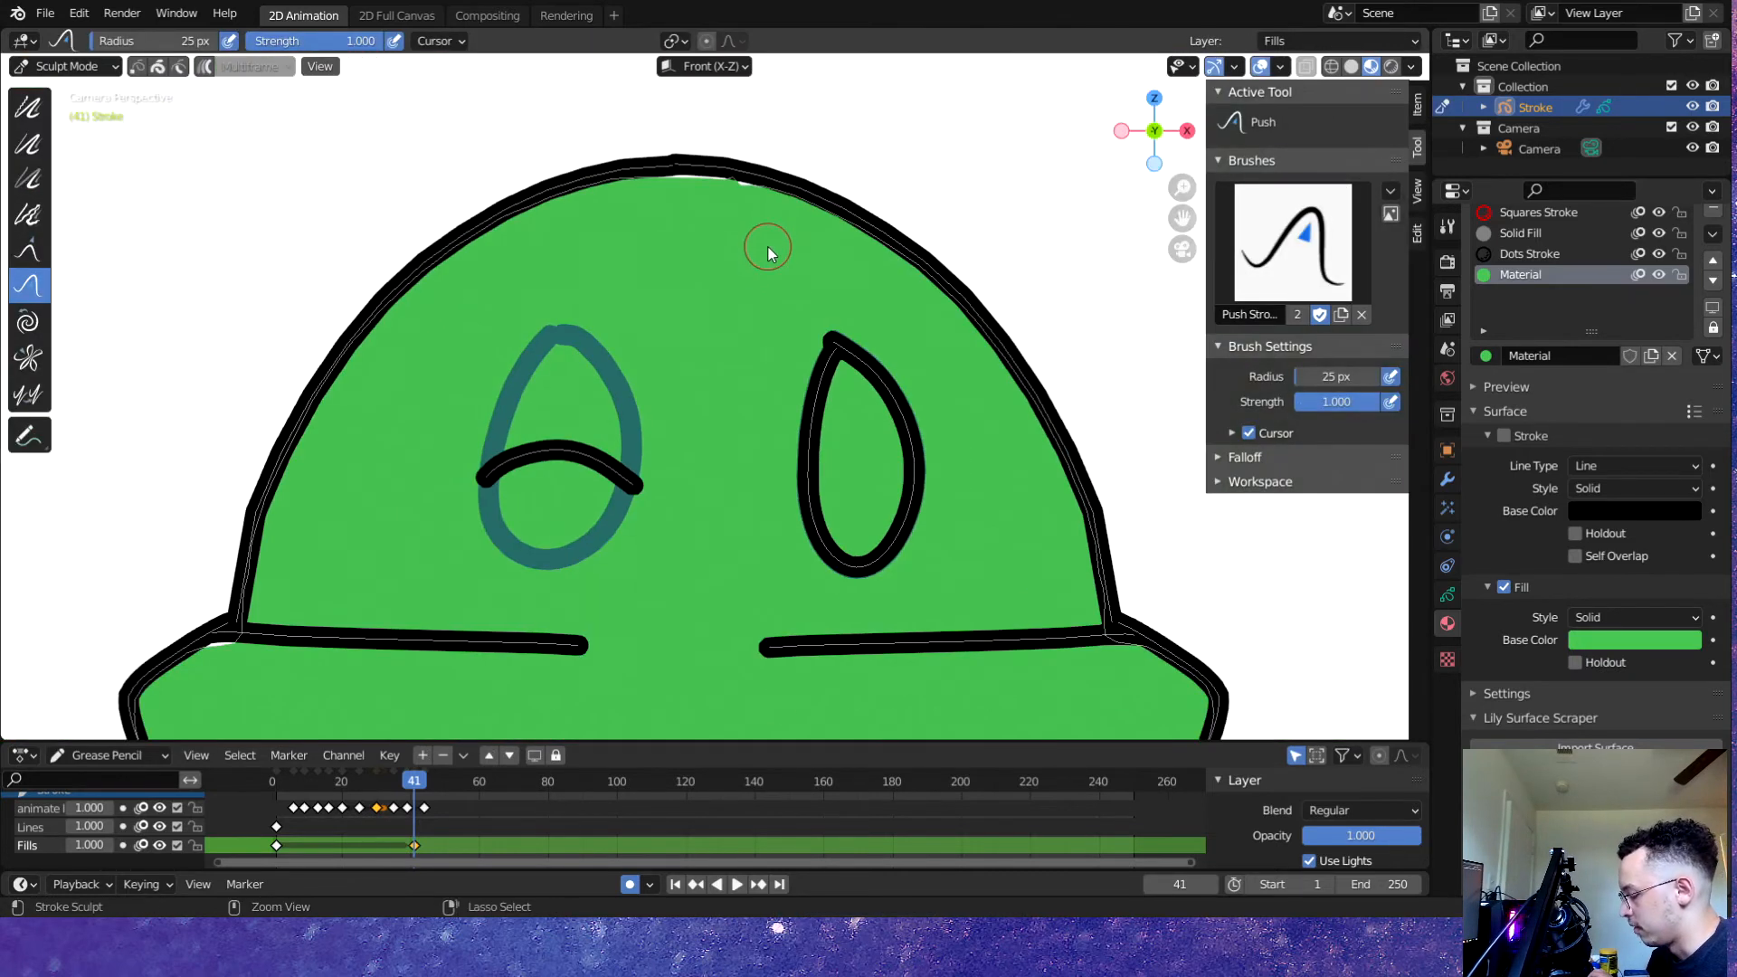
scroll(768, 249, up, 2)
scroll(767, 183, down, 2)
scroll(714, 241, up, 3)
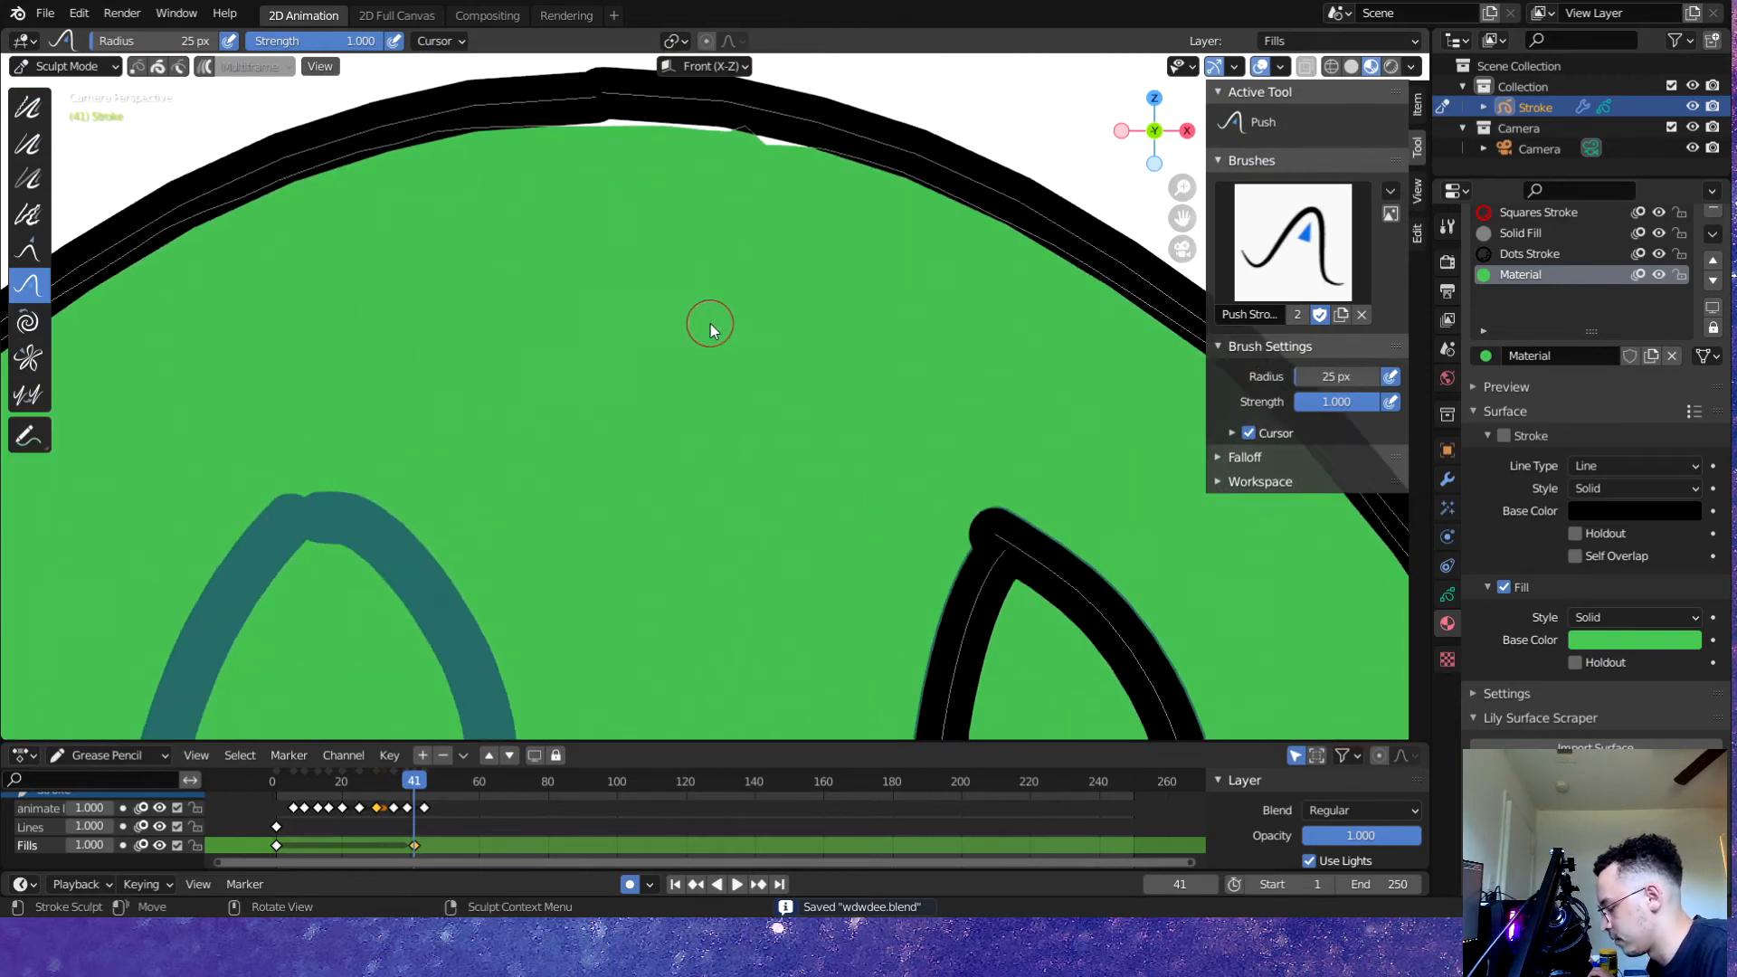
drag(634, 127, 643, 117)
drag(617, 139, 600, 131)
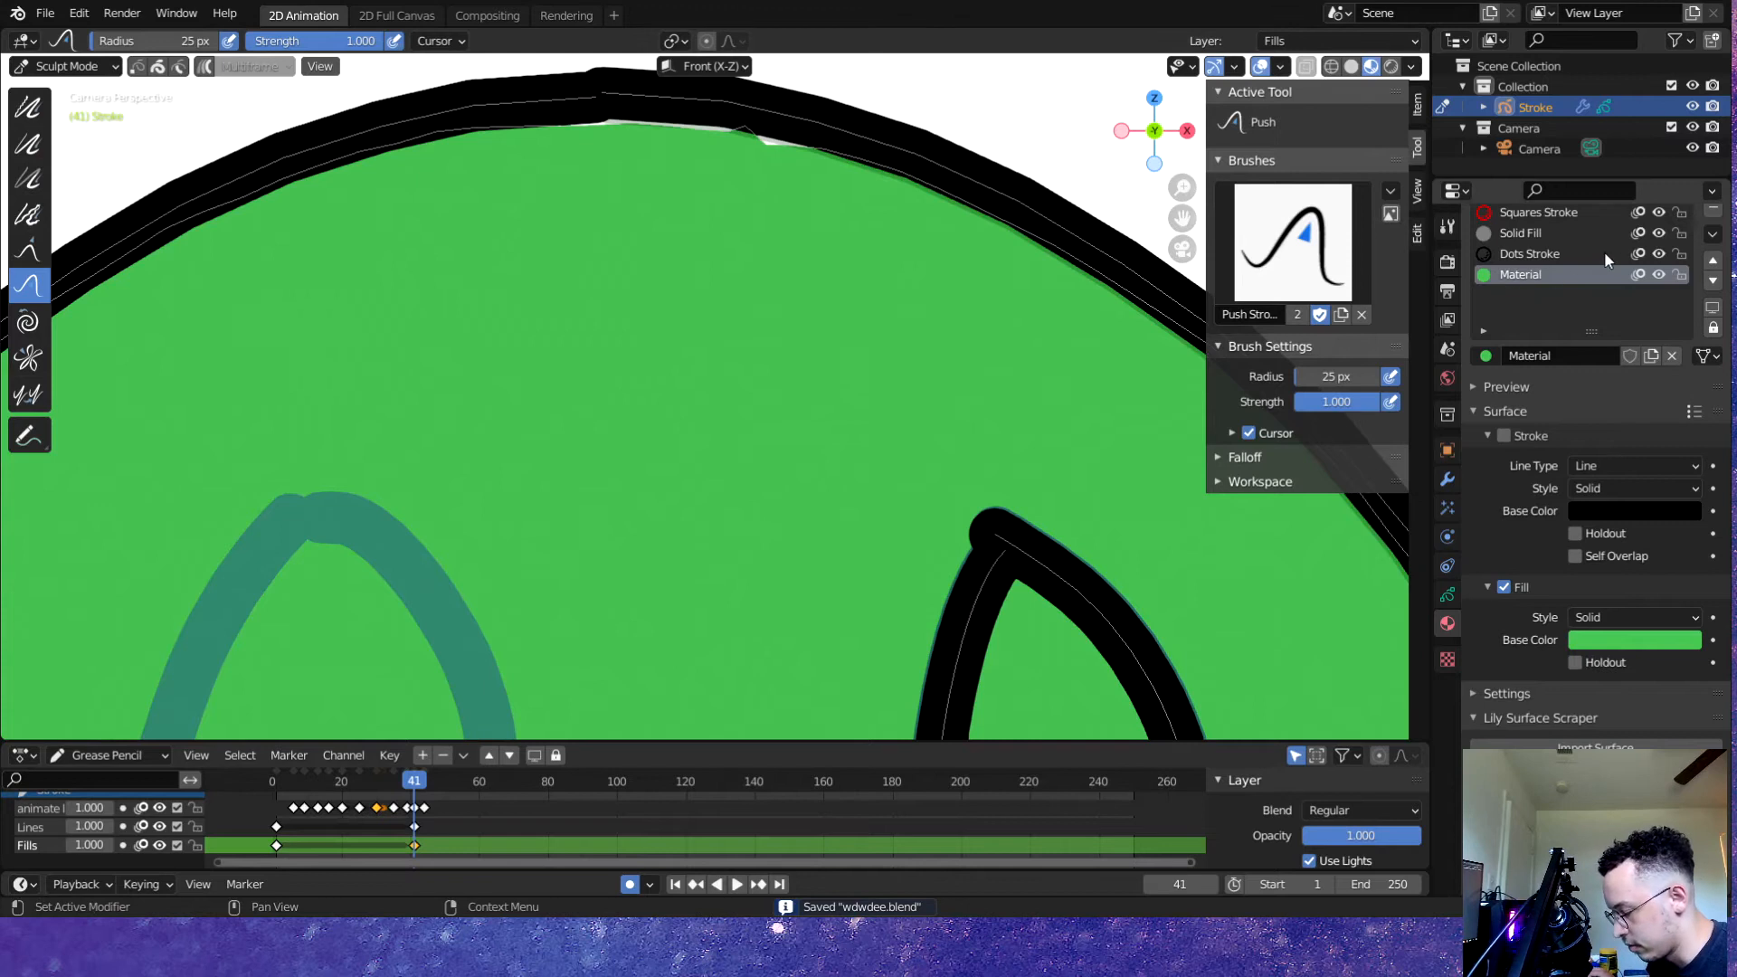
- Hide the Lines and animate layer layers and push the notch at the top of the green fill smooth
click(1448, 595)
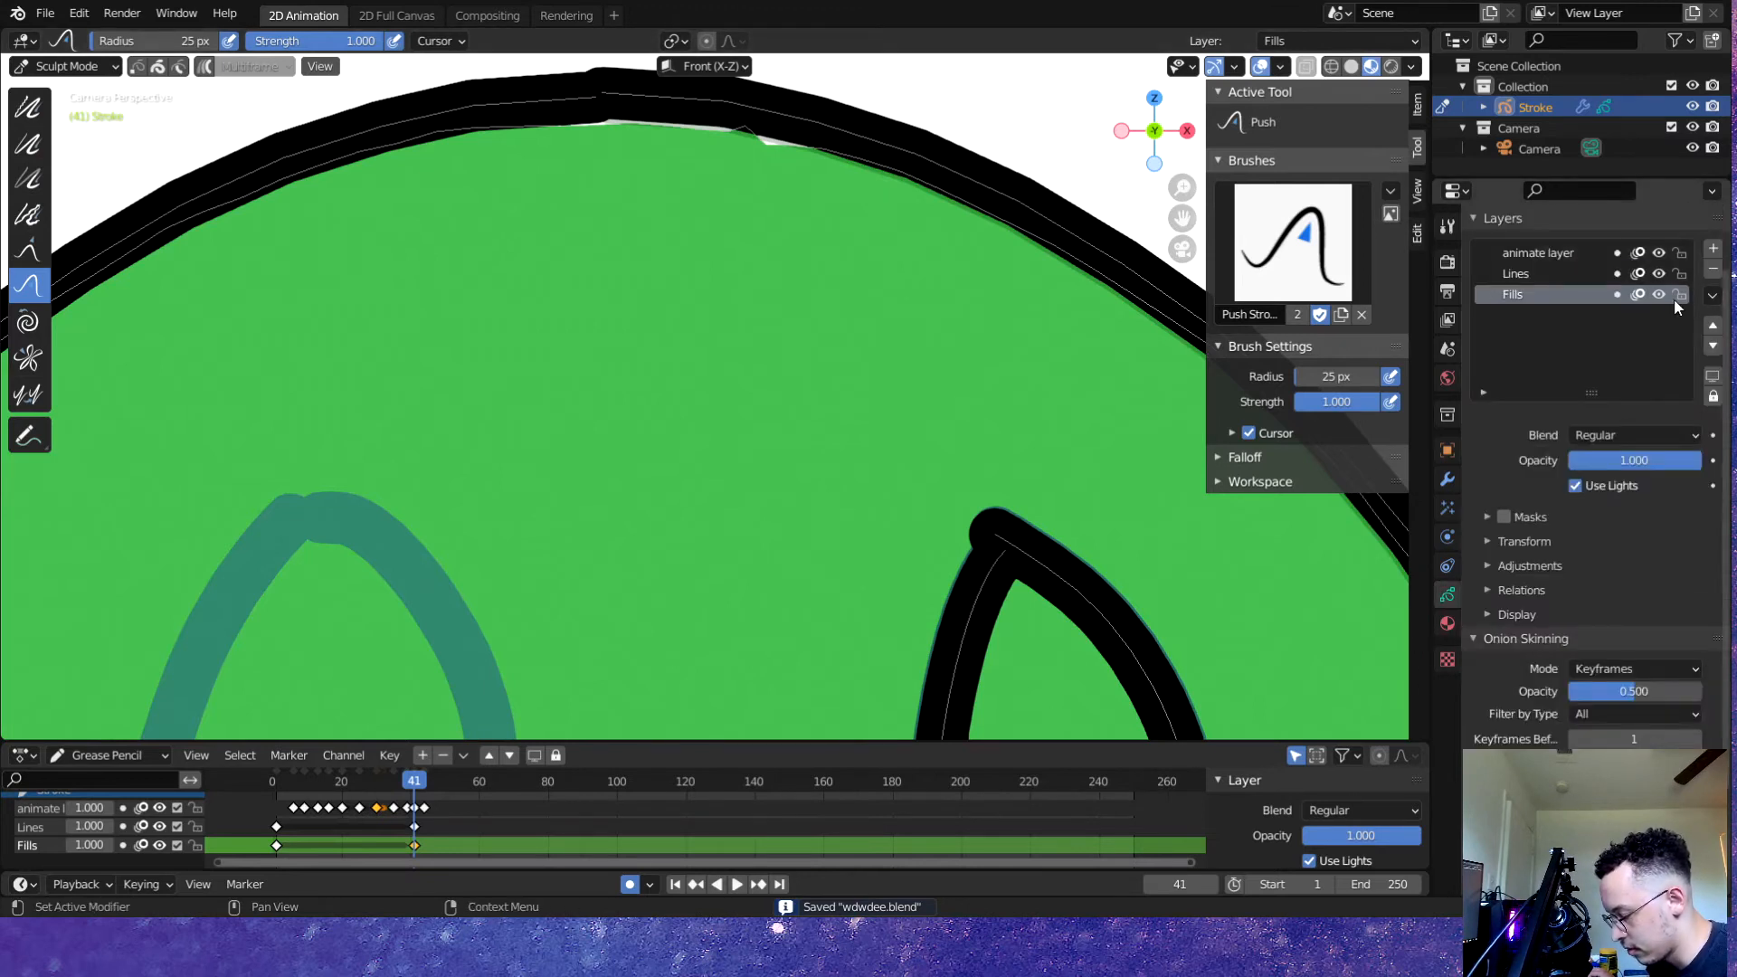
click(1659, 274)
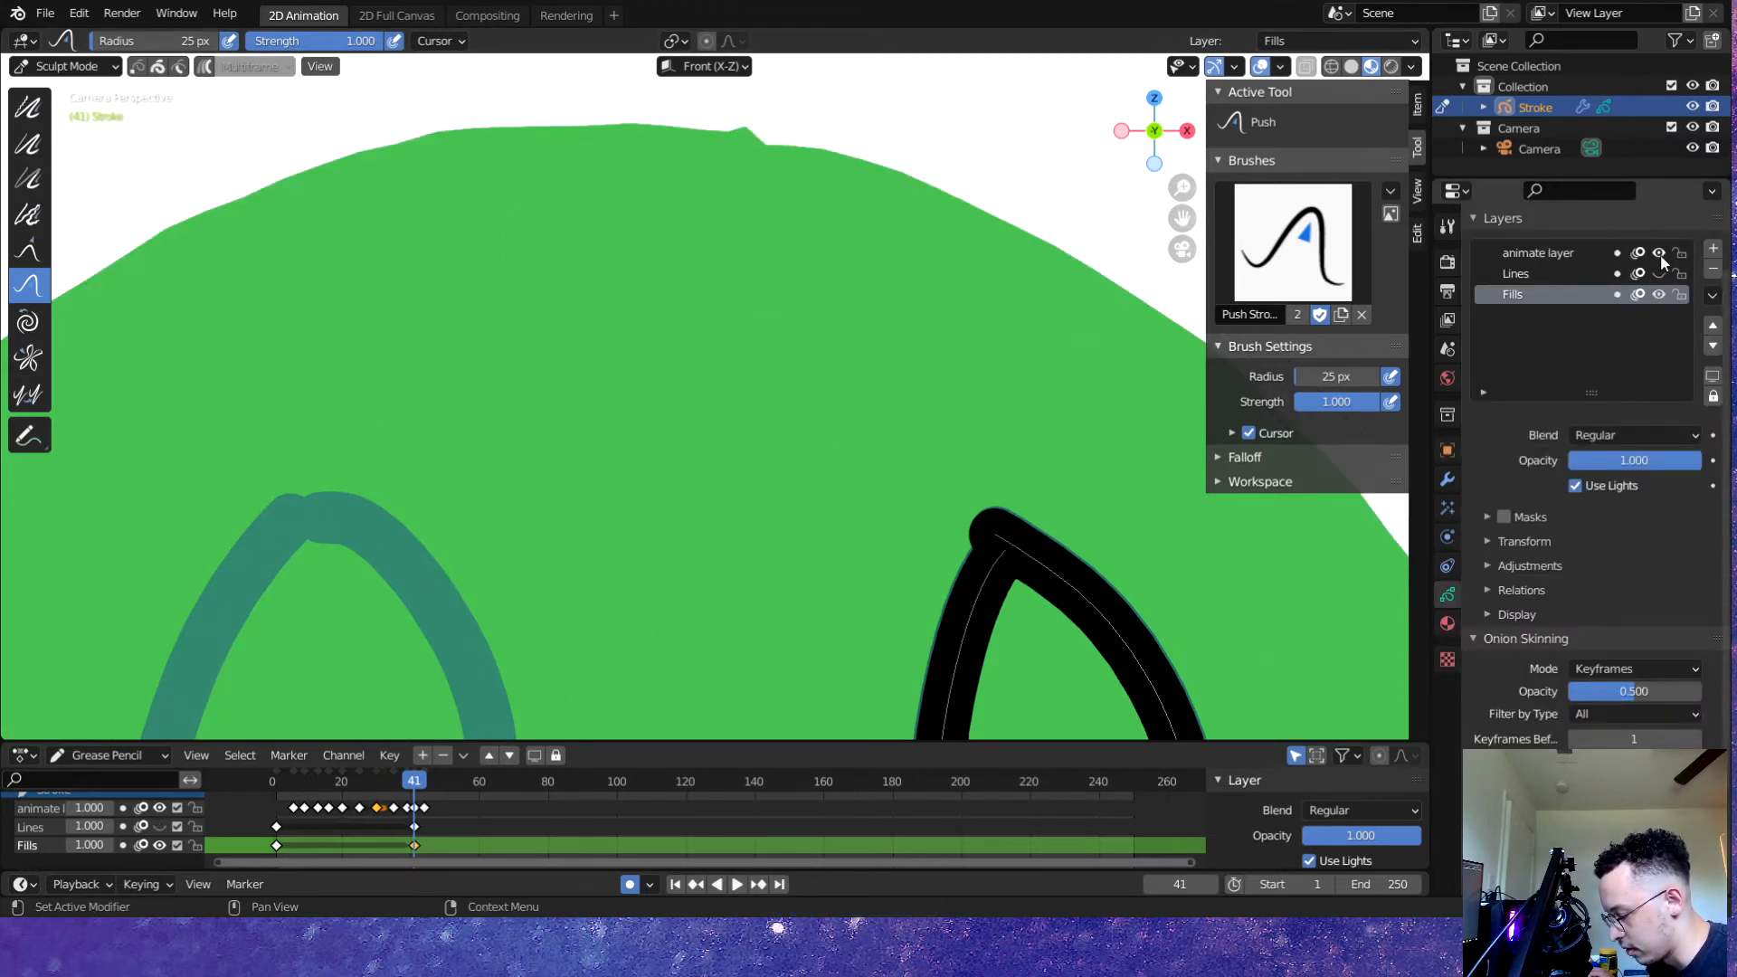
click(1659, 253)
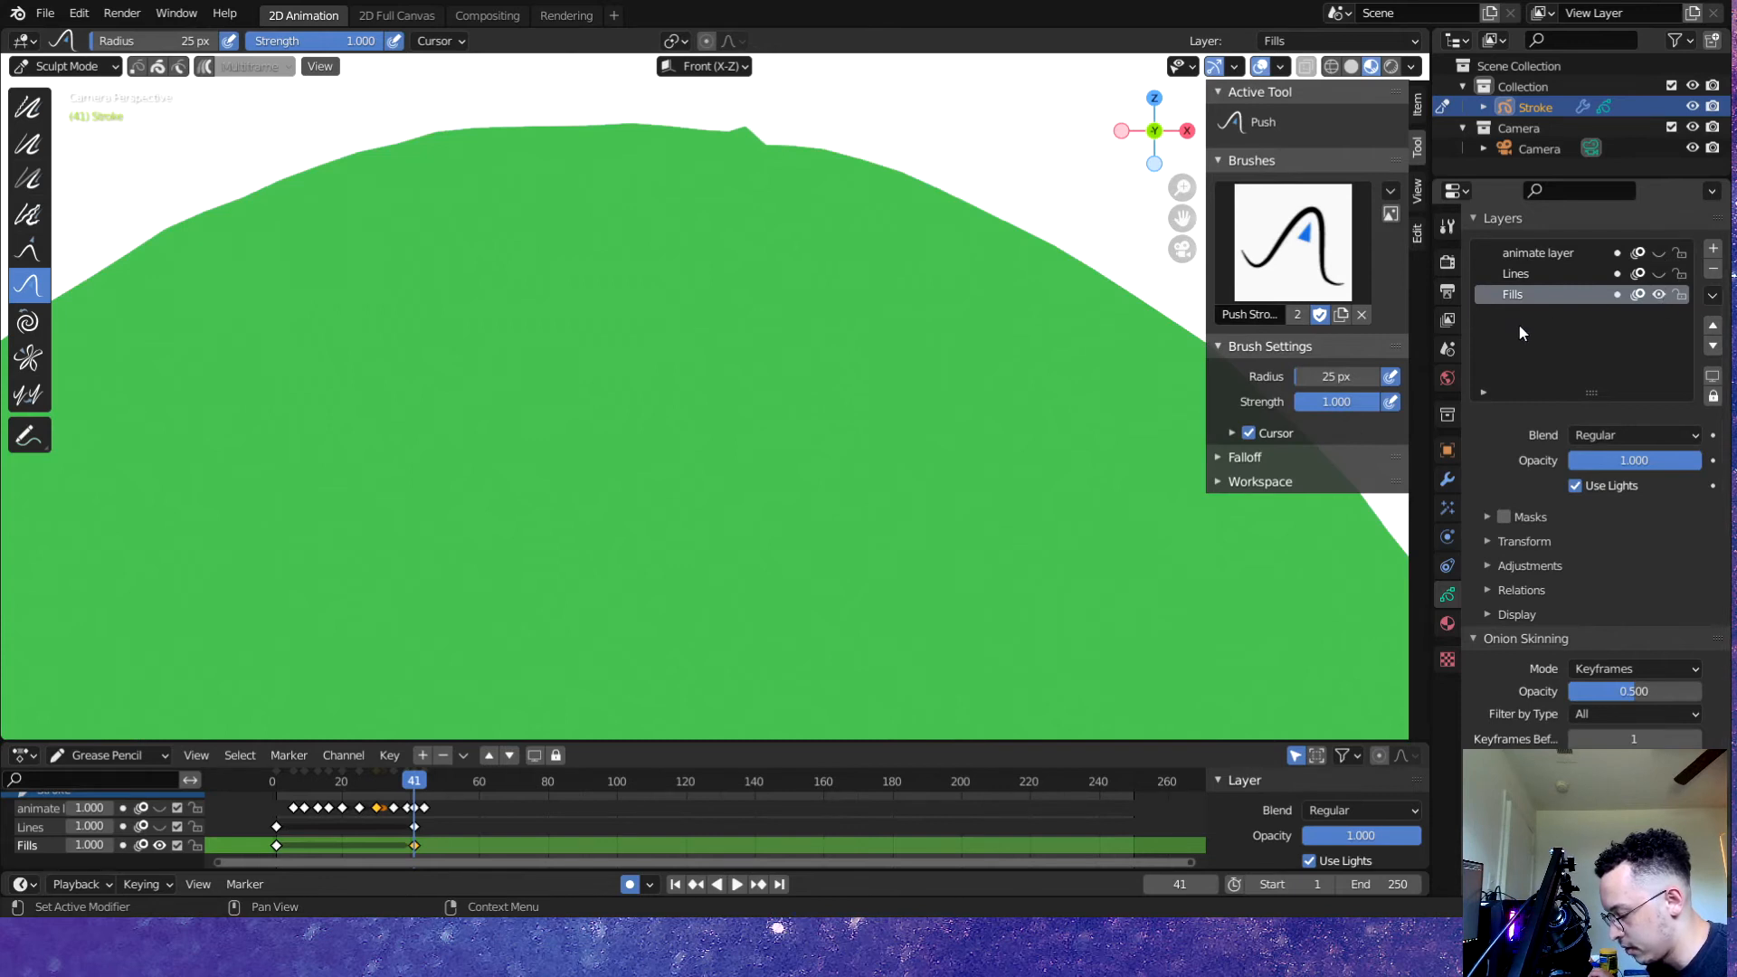
mouse_move(751, 159)
mouse_down()
mouse_move(773, 142)
mouse_move(677, 121)
mouse_up()
- Check the fill against the Lines layer, push the fill's top edge further up with the lines hidden, and show Lines again
click(1659, 274)
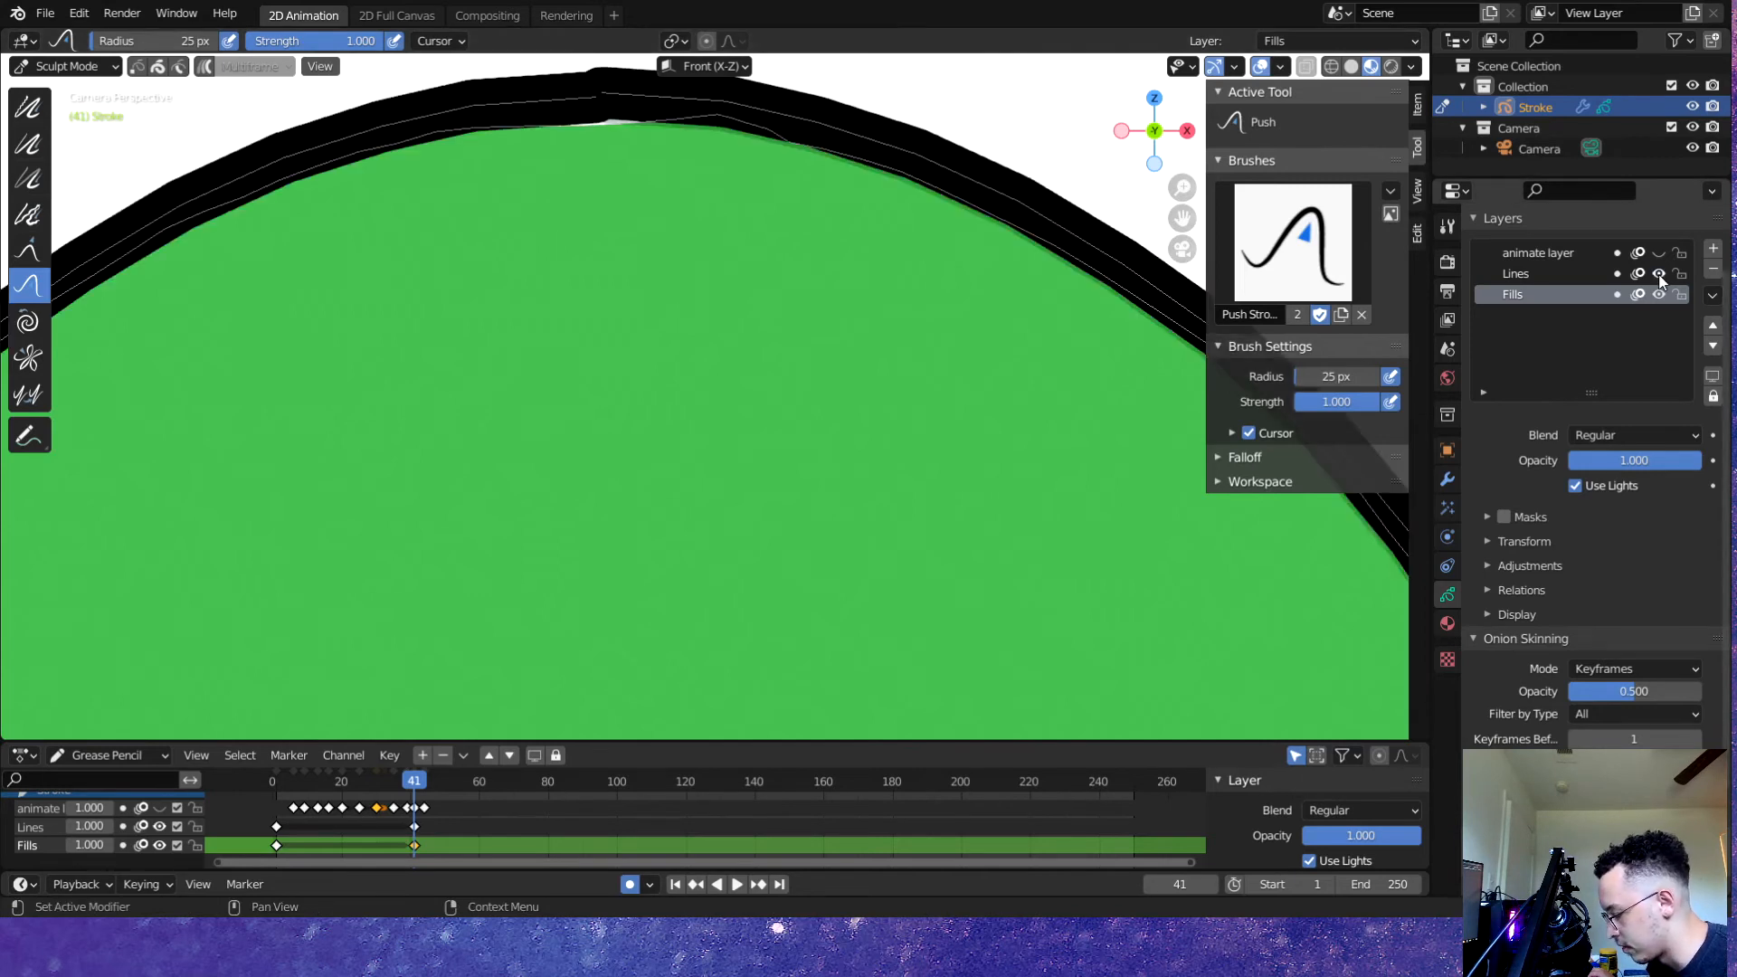
click(1659, 273)
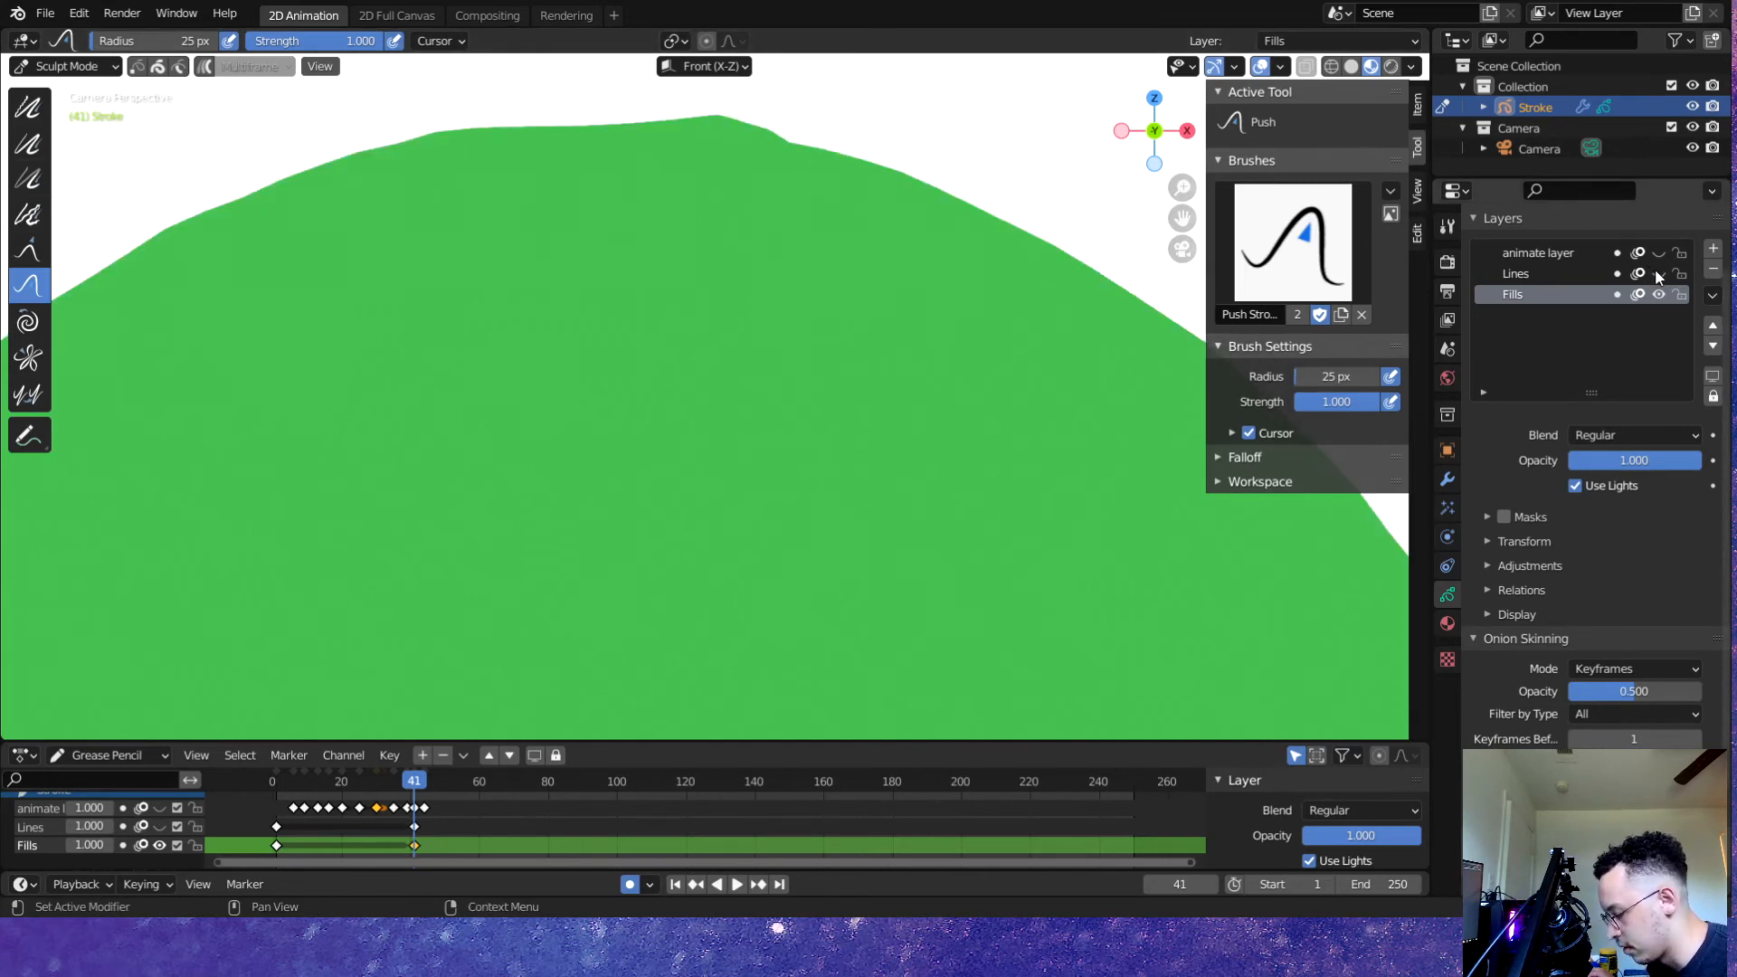
mouse_move(625, 136)
mouse_down()
mouse_move(682, 105)
mouse_move(609, 121)
mouse_move(562, 93)
mouse_move(534, 108)
mouse_up()
click(1658, 274)
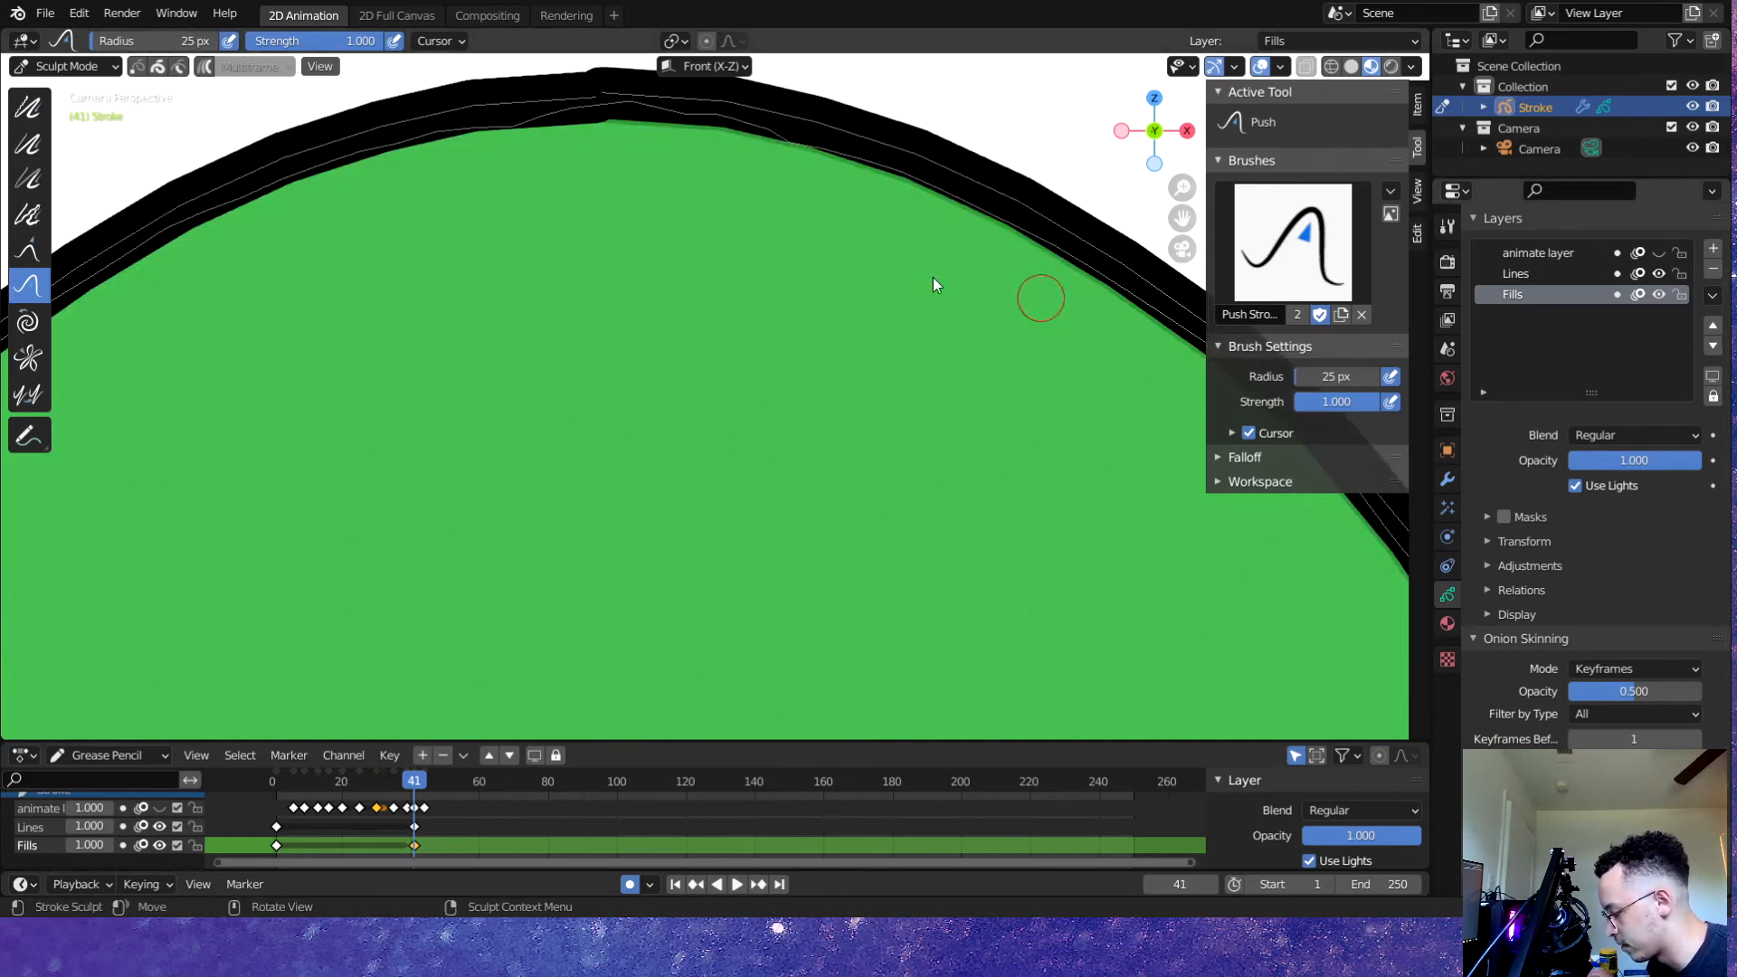
- Show the animate layer again, save the file, and look over the filled head
scroll(660, 175, down, 5)
scroll(763, 492, up, 2)
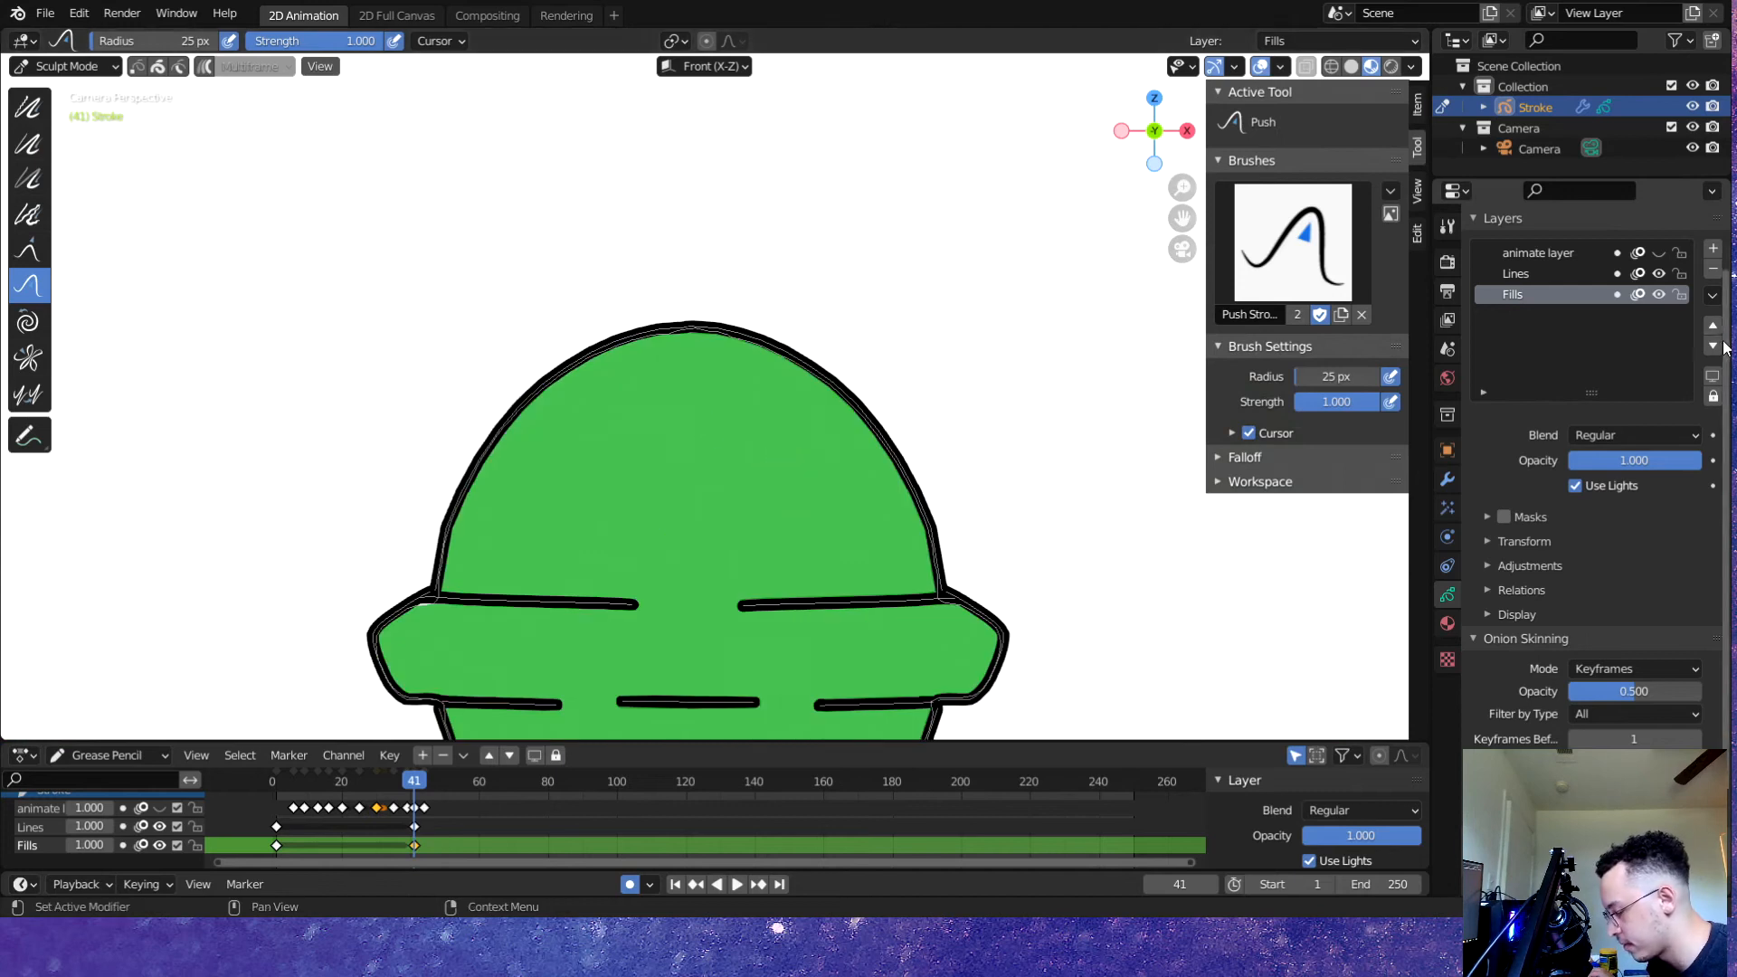
click(1658, 253)
key(ctrl+s)
scroll(748, 337, down, 3)
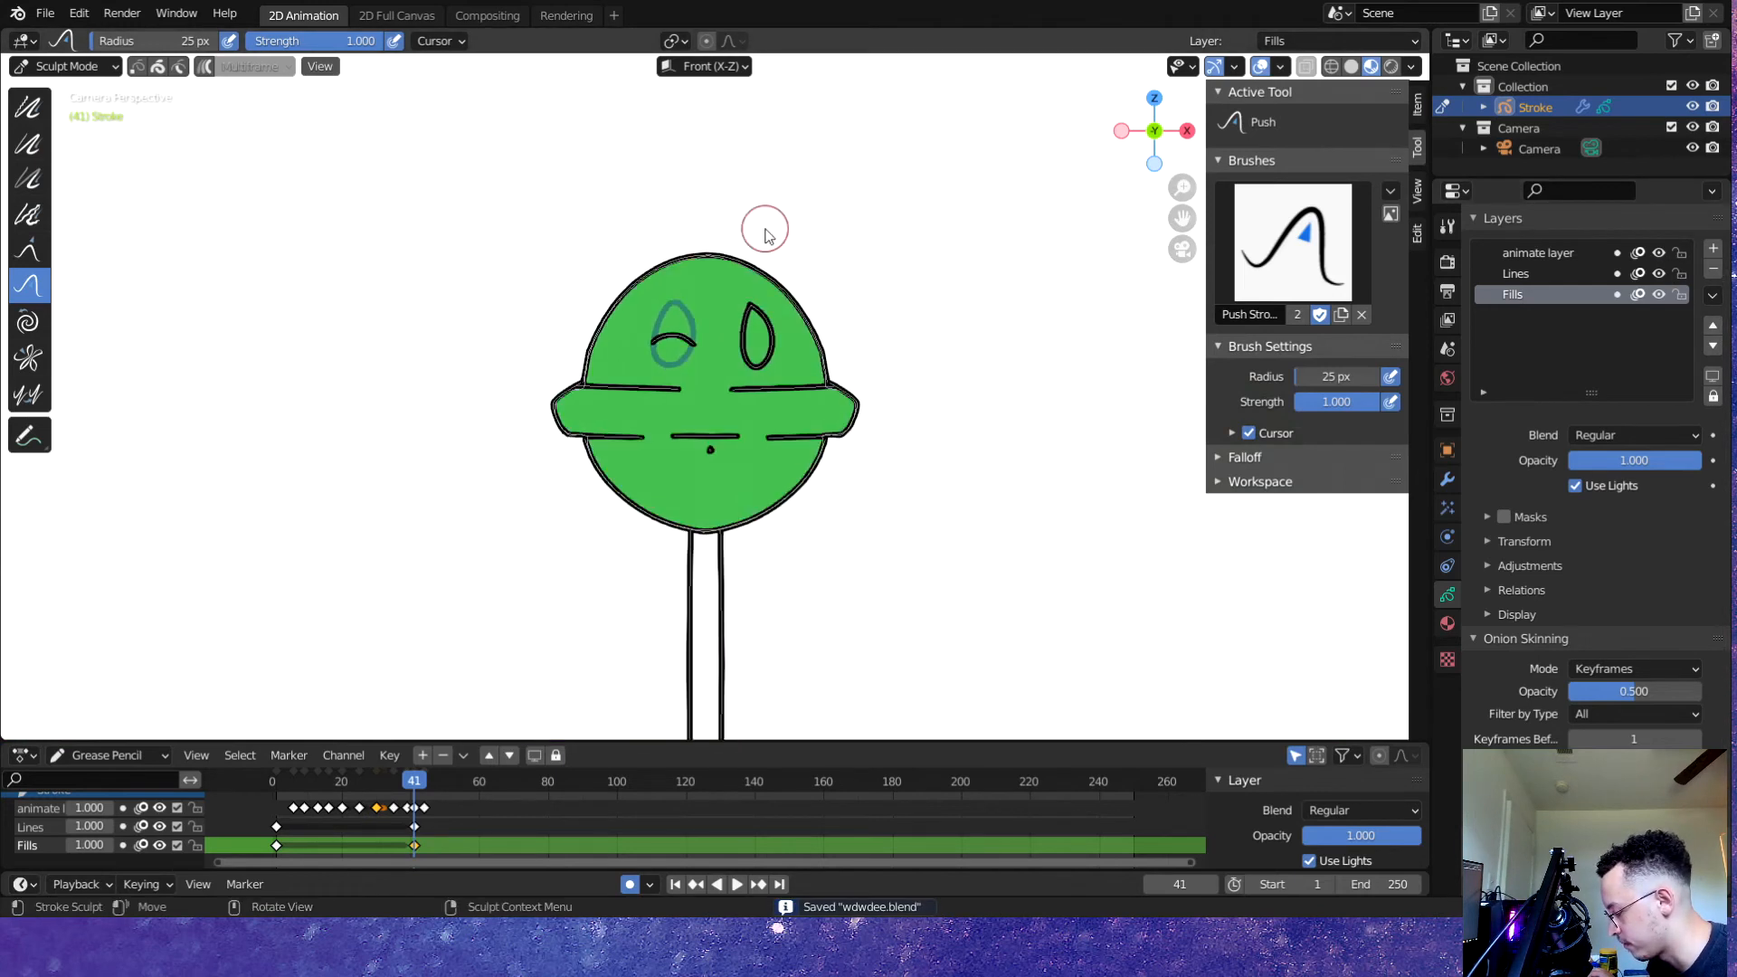
scroll(744, 287, up, 3)
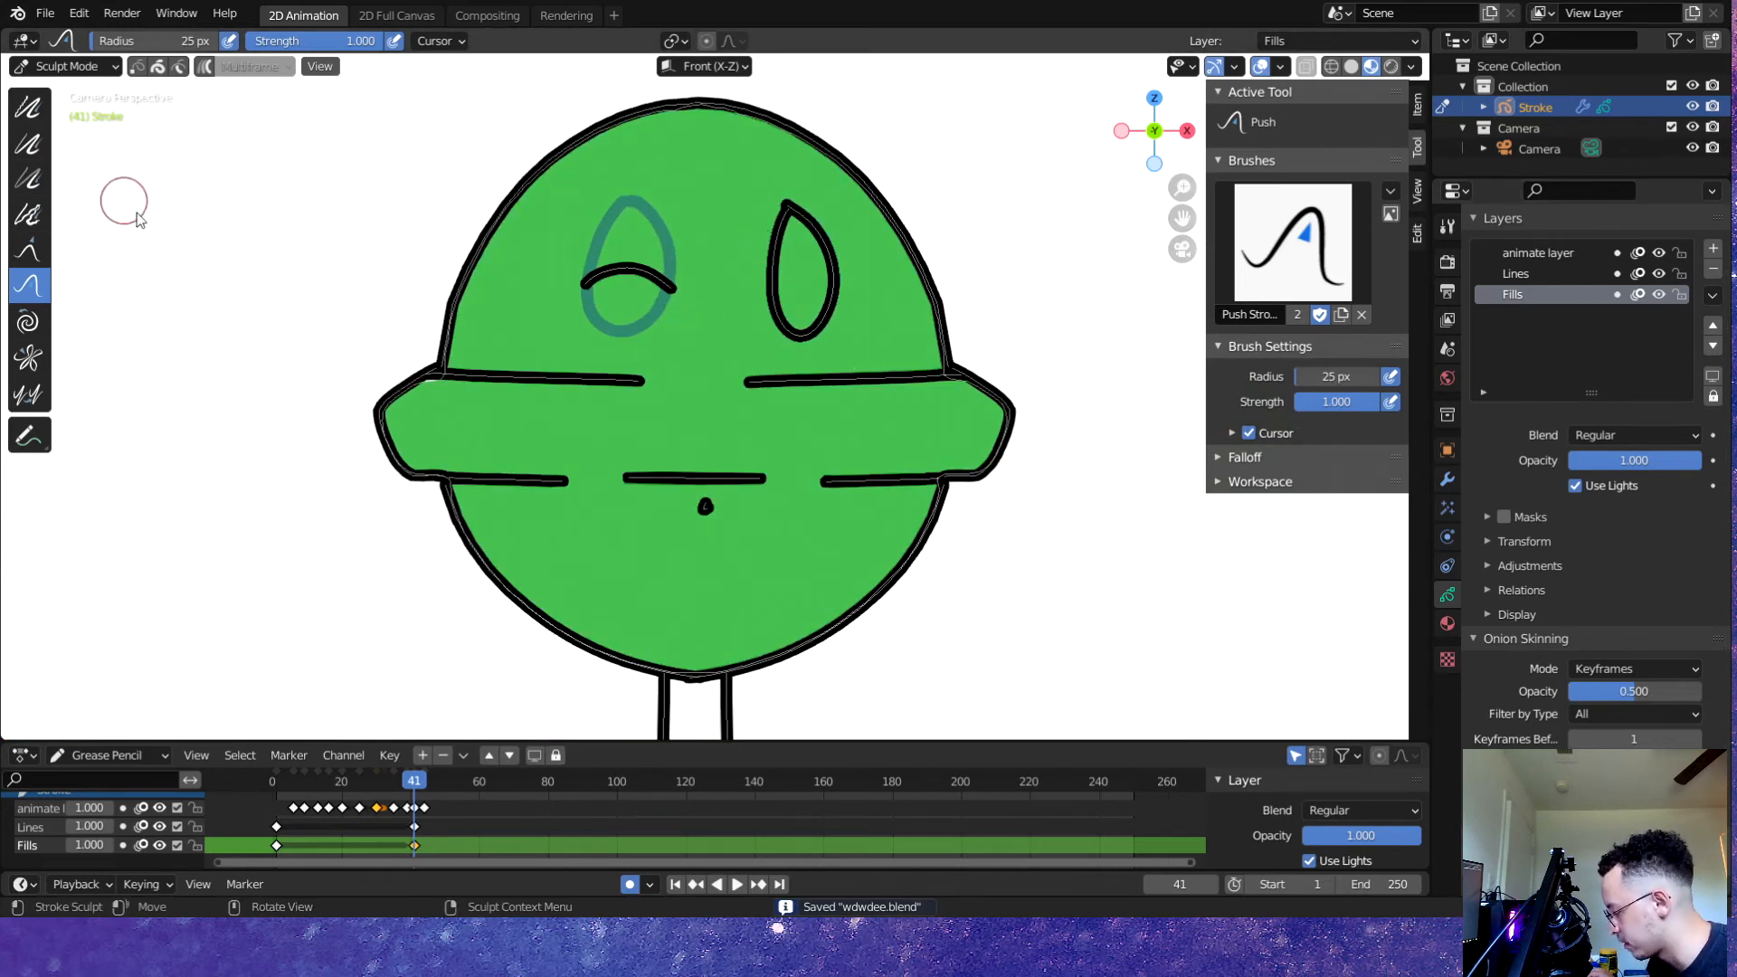
scroll(763, 247, up, 1)
- Scrub the timeline to check the fill, delete the Fills layer's first keyframe, and move its frame 41 keyframe to frame 1
drag(417, 784, 289, 796)
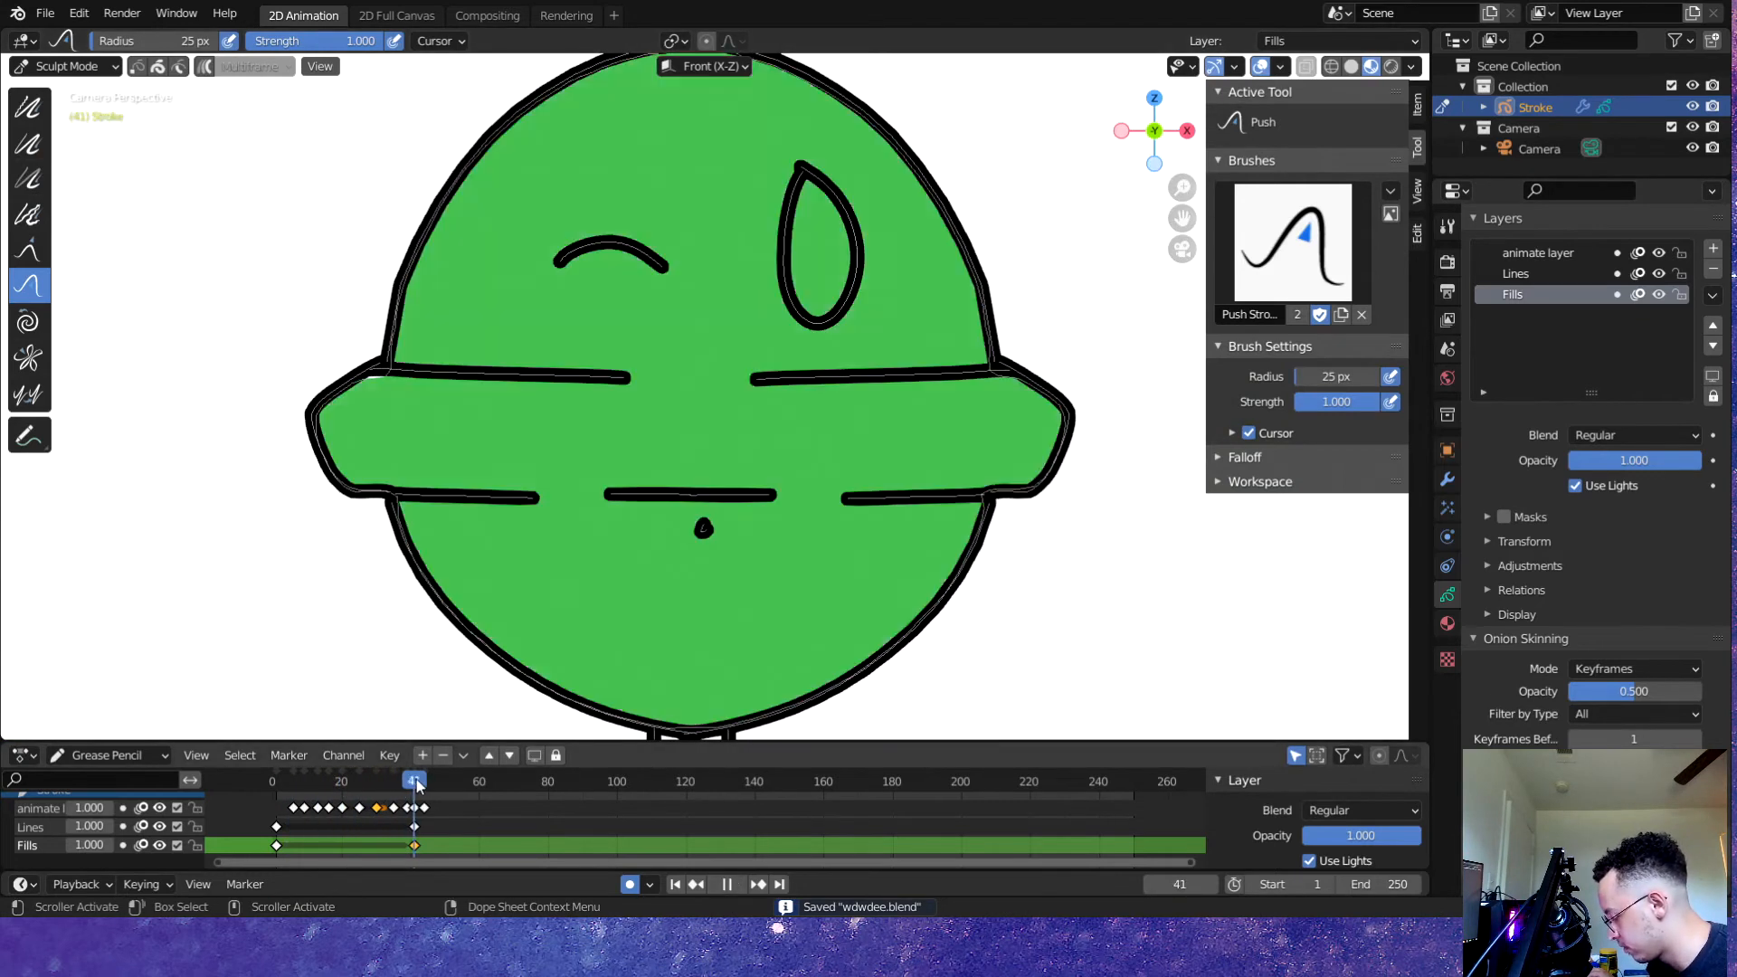
key(space)
scroll(340, 856, down, 2)
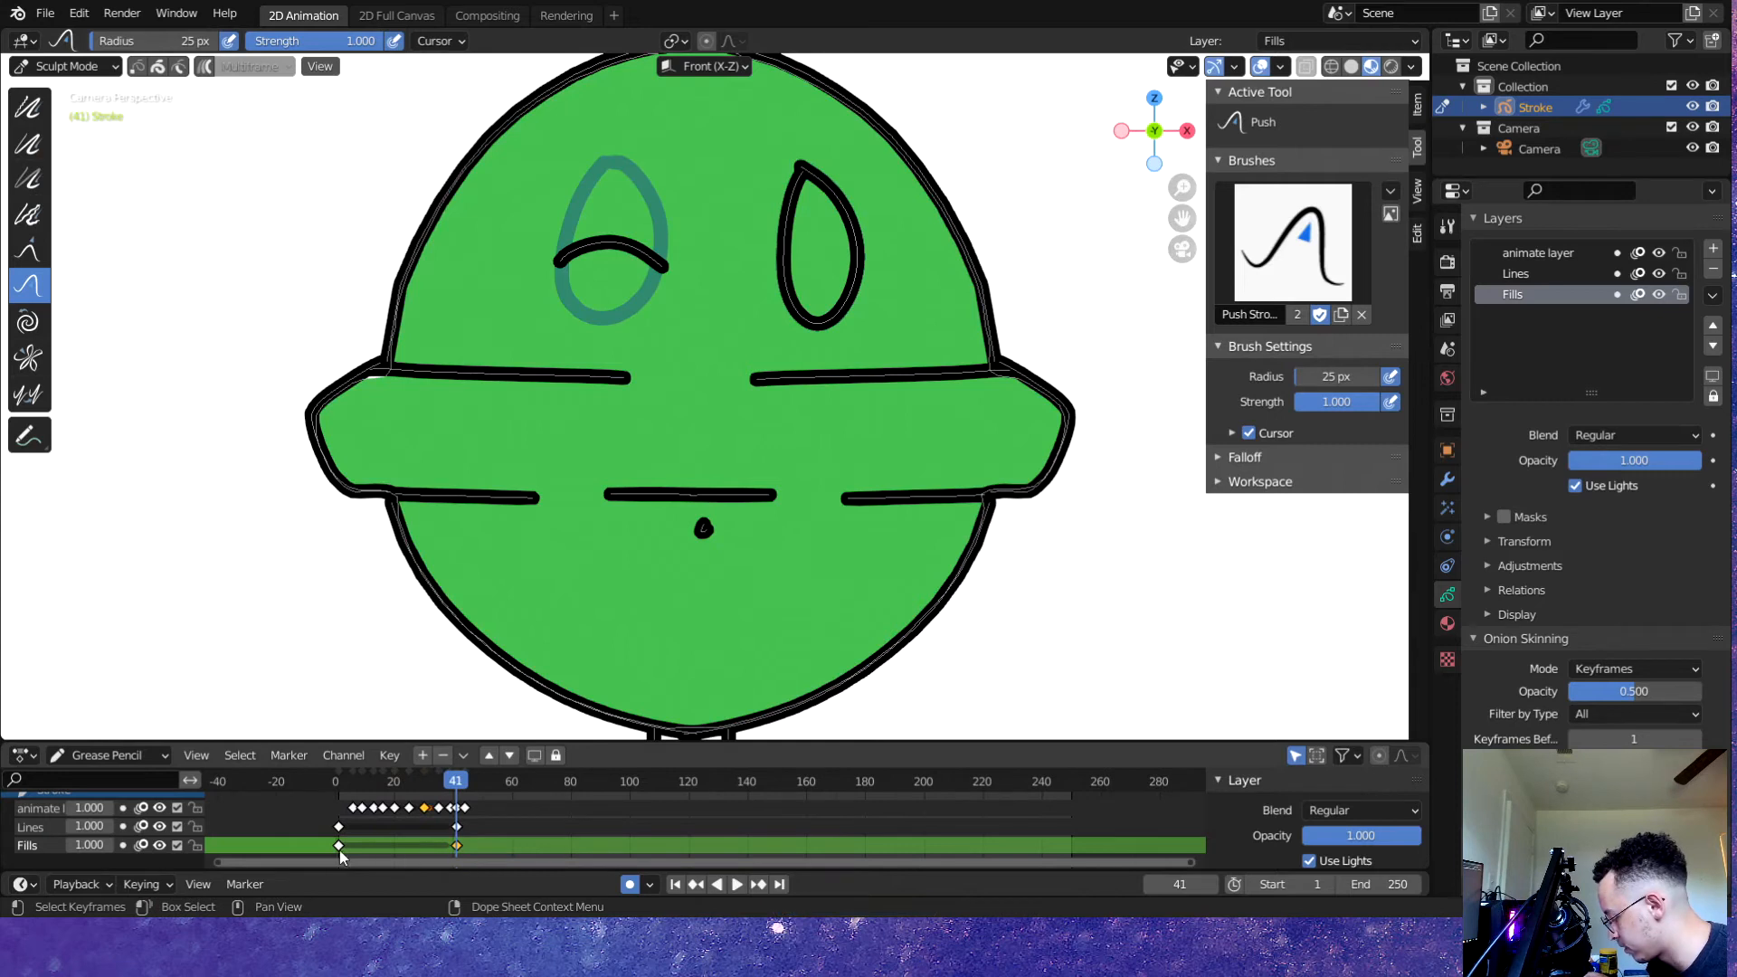
key(x)
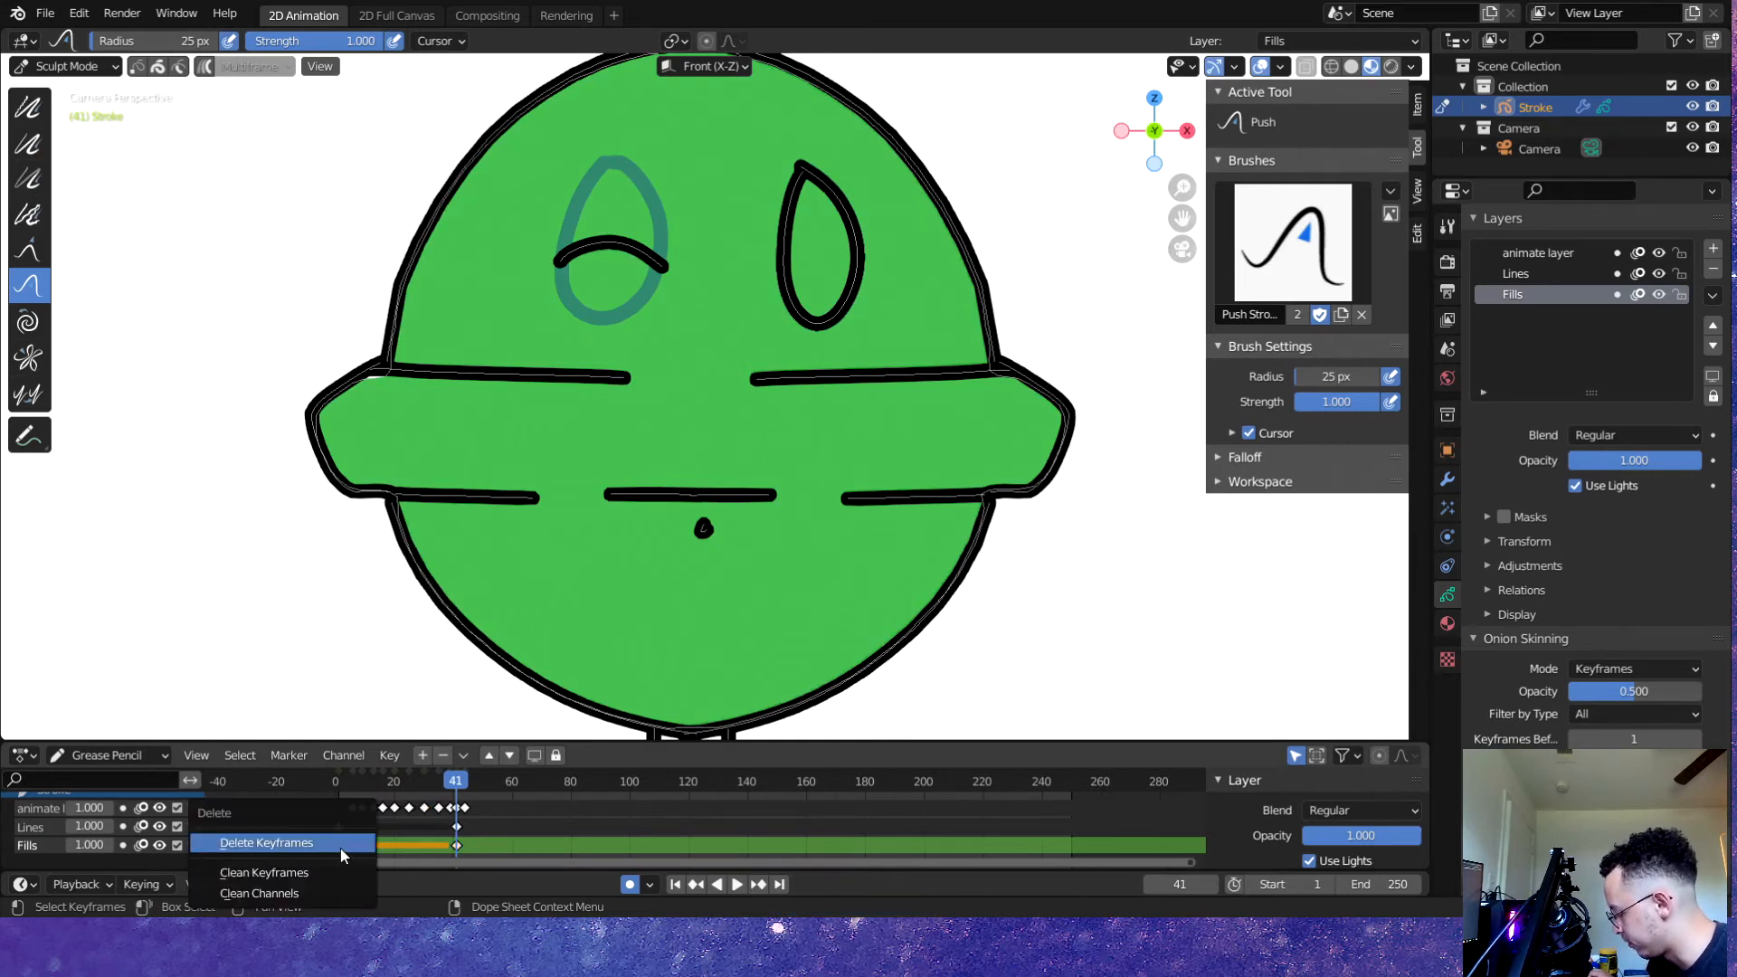
click(342, 853)
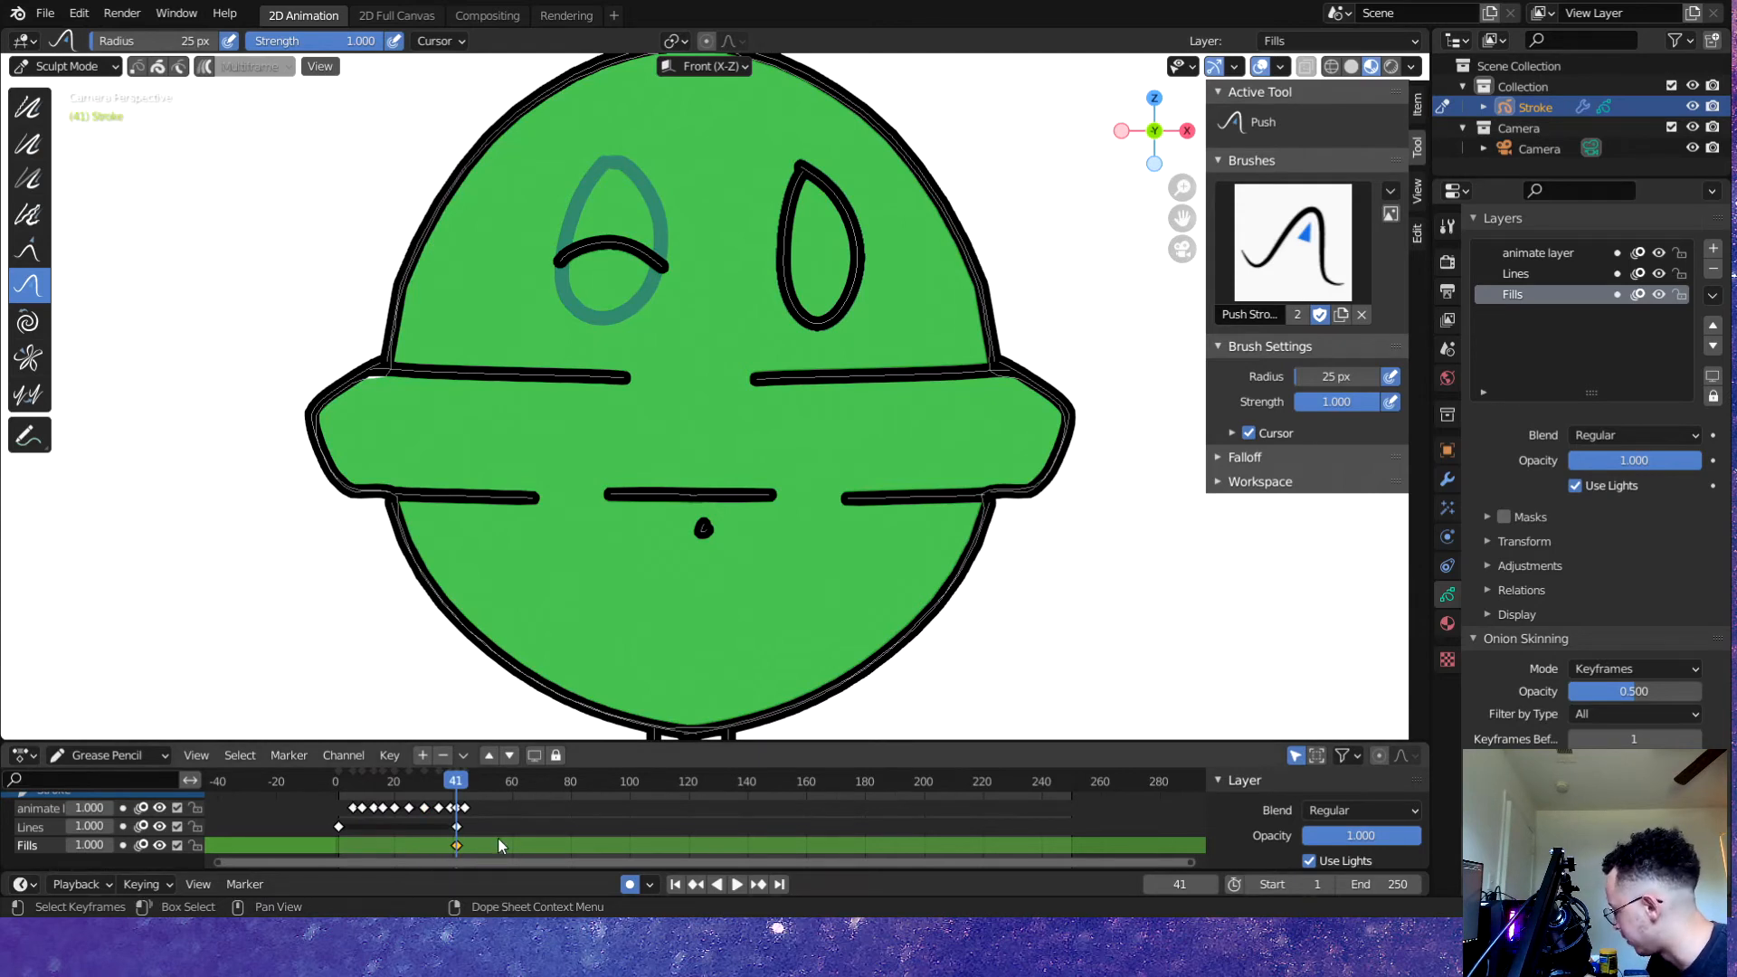
key(g)
click(380, 853)
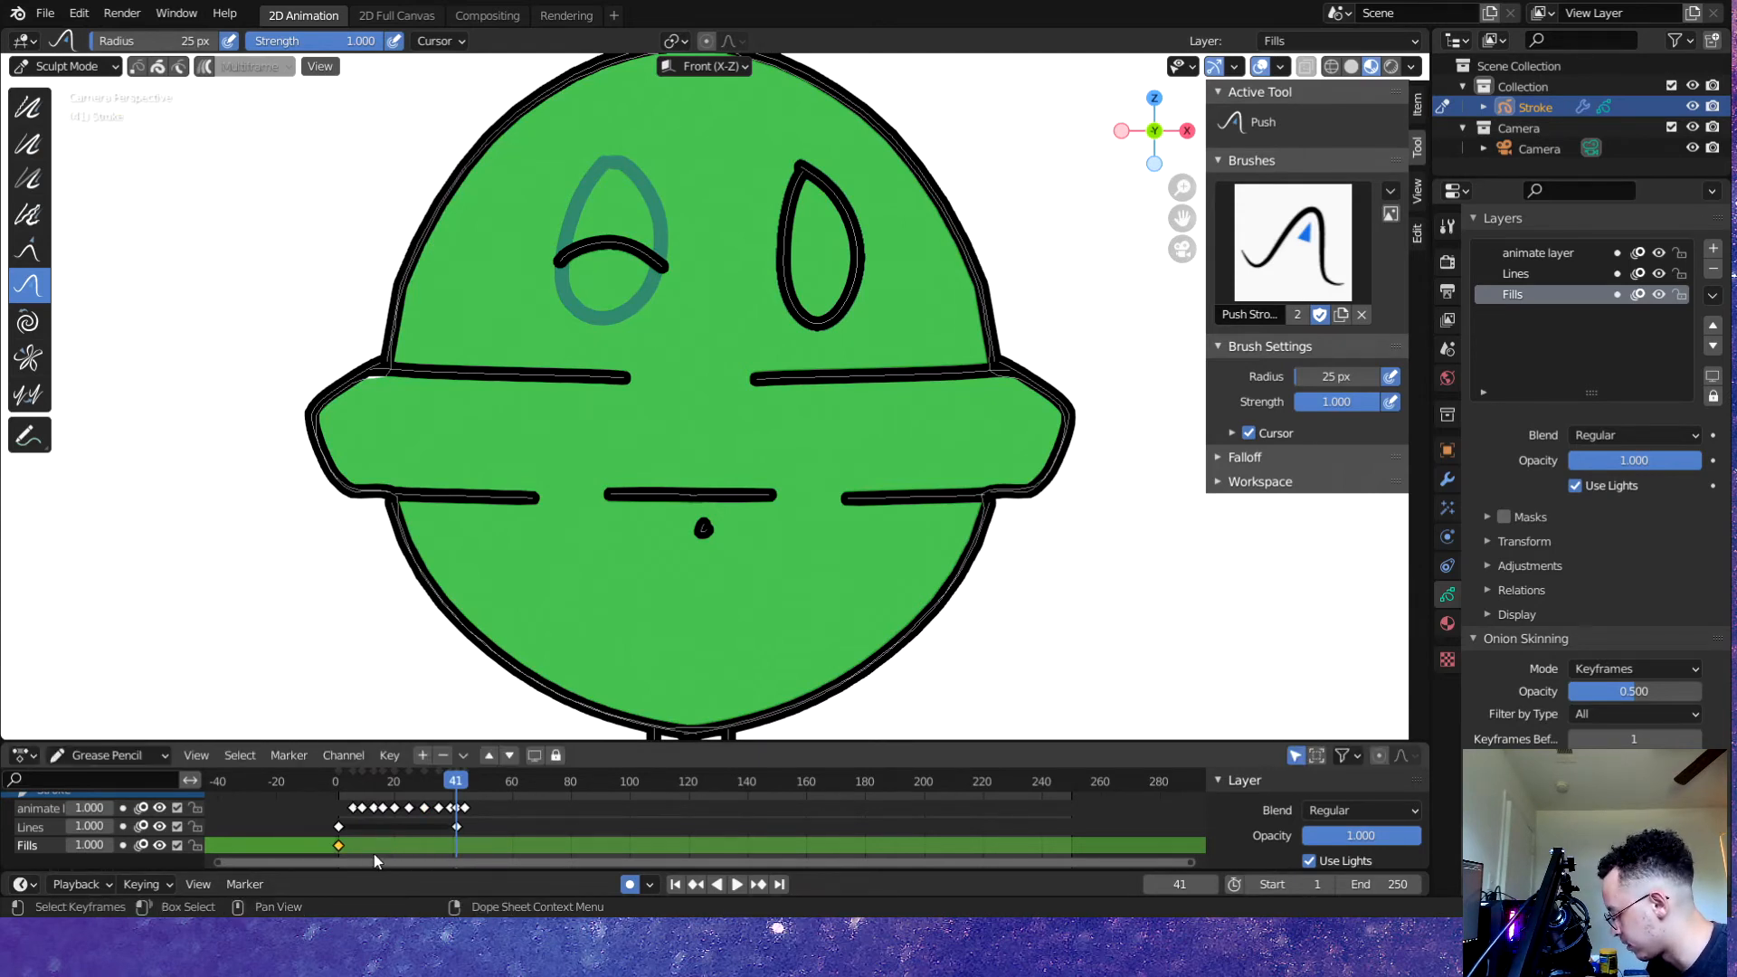
- Save the file, then play and scrub the opening frames to check the green fill against the outline
scroll(492, 709, down, 7)
key(ctrl+s)
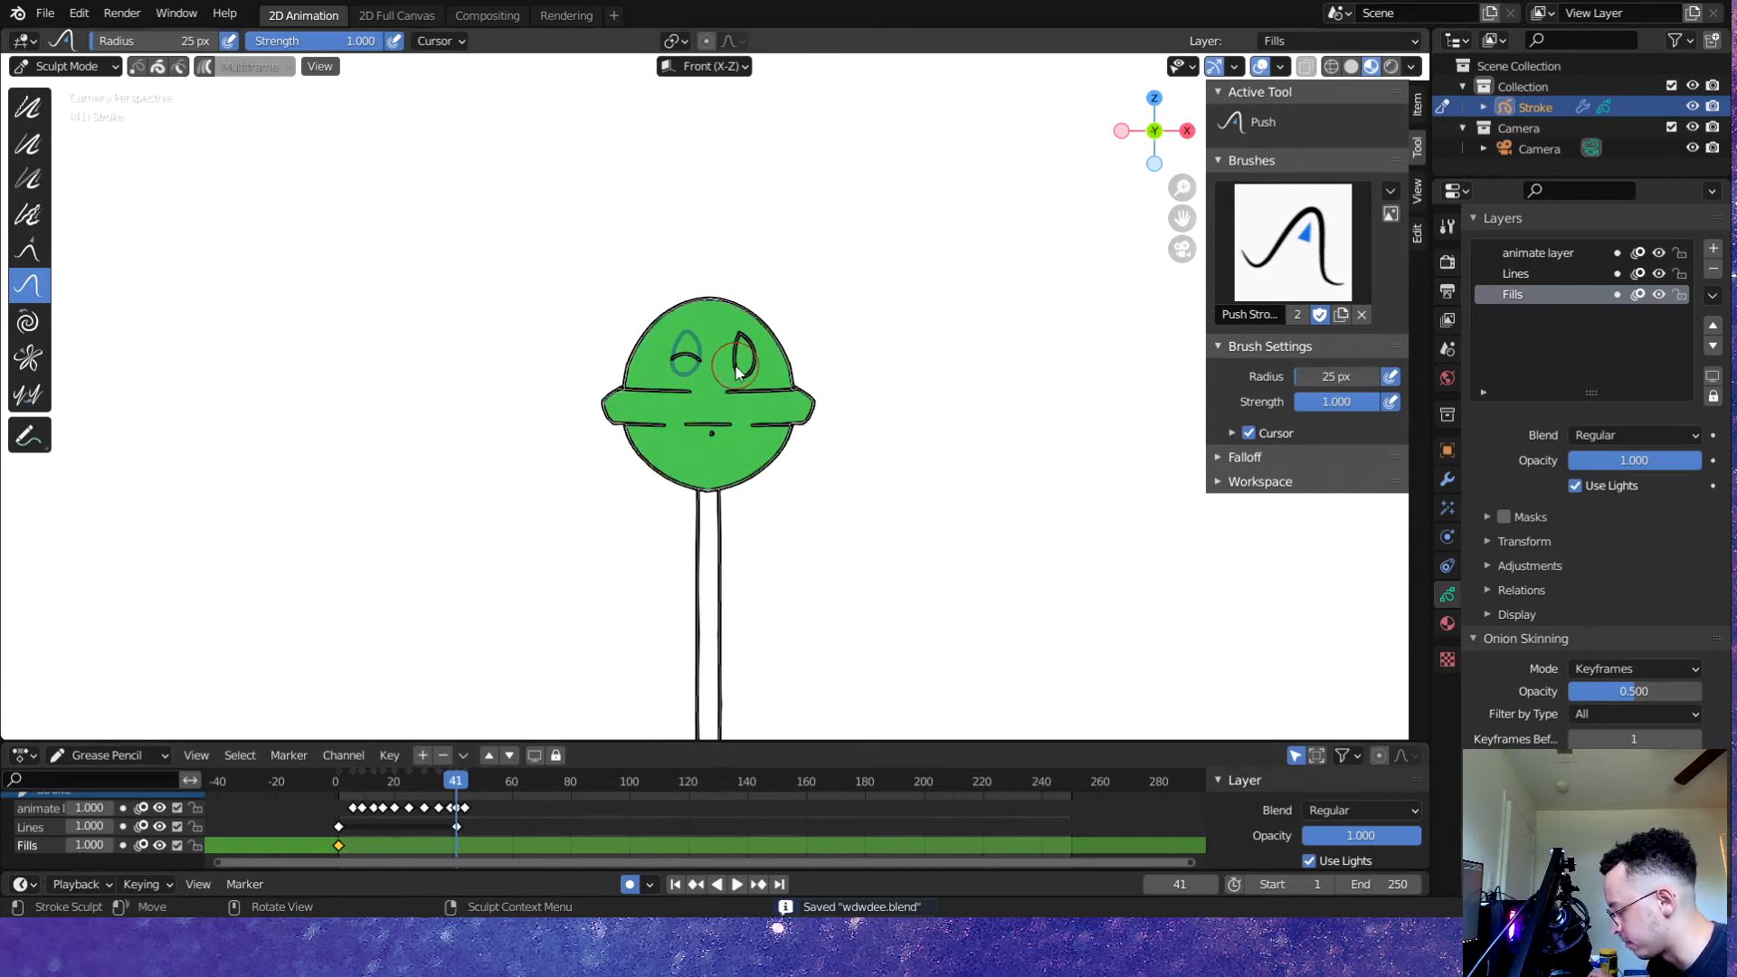
key(space)
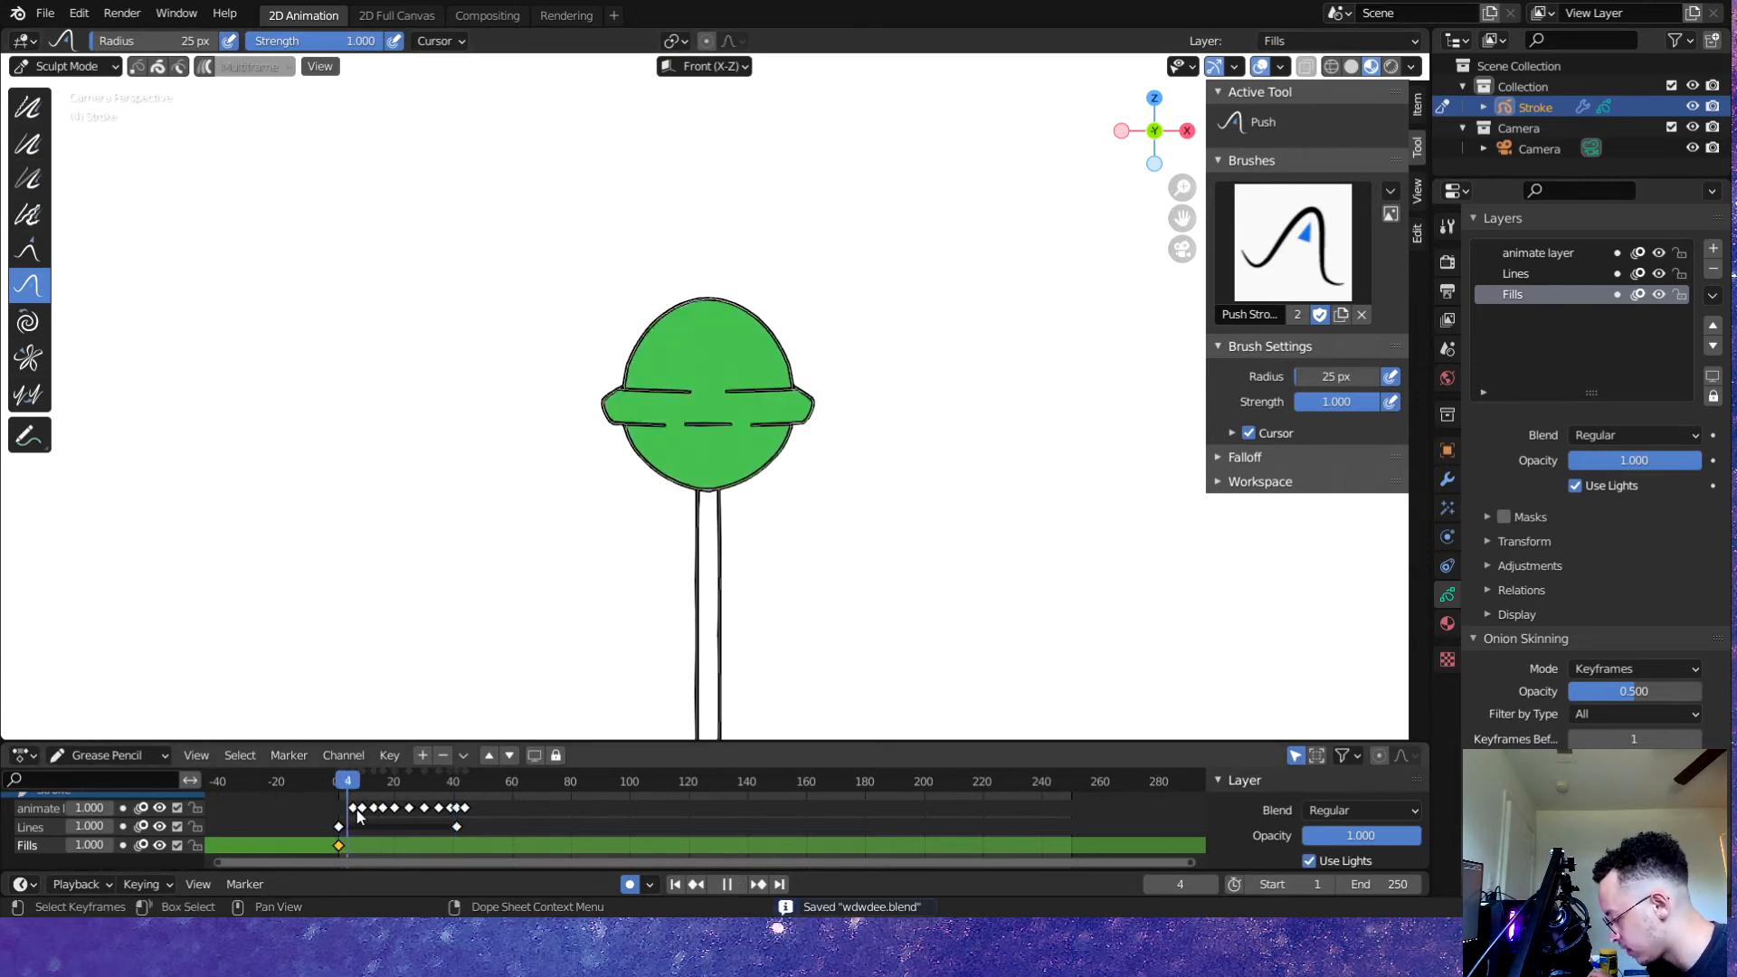
drag(429, 821, 351, 822)
key(space)
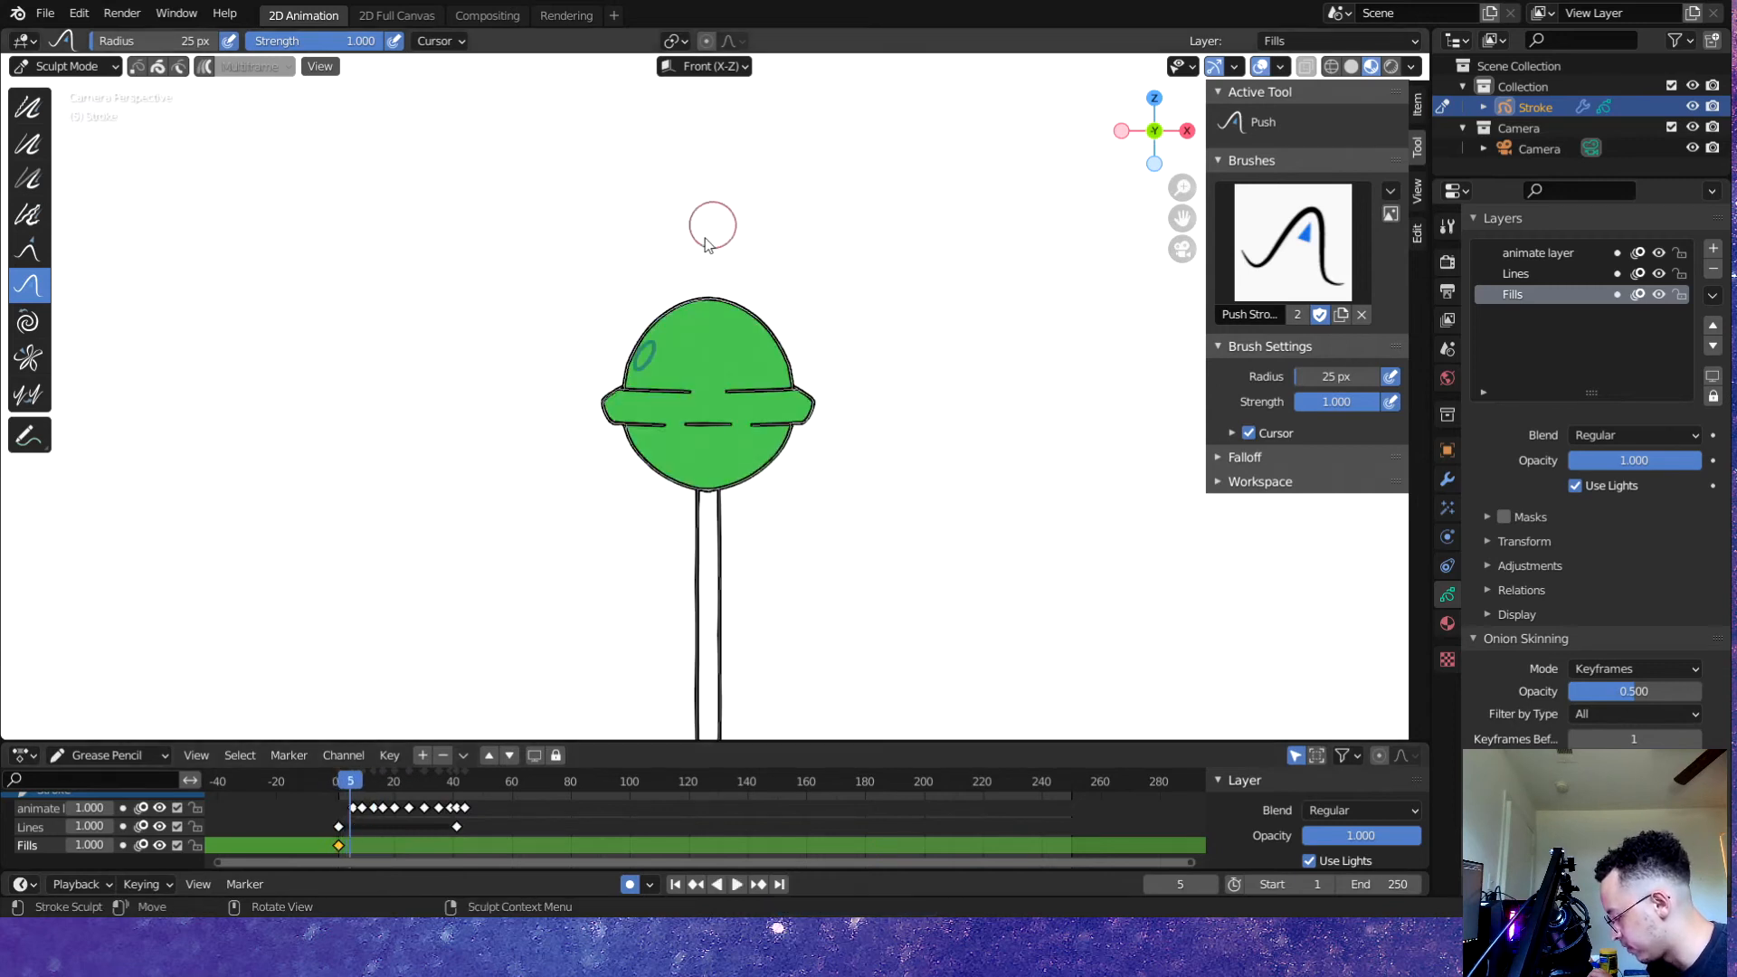
scroll(619, 405, up, 7)
key(ctrl+s)
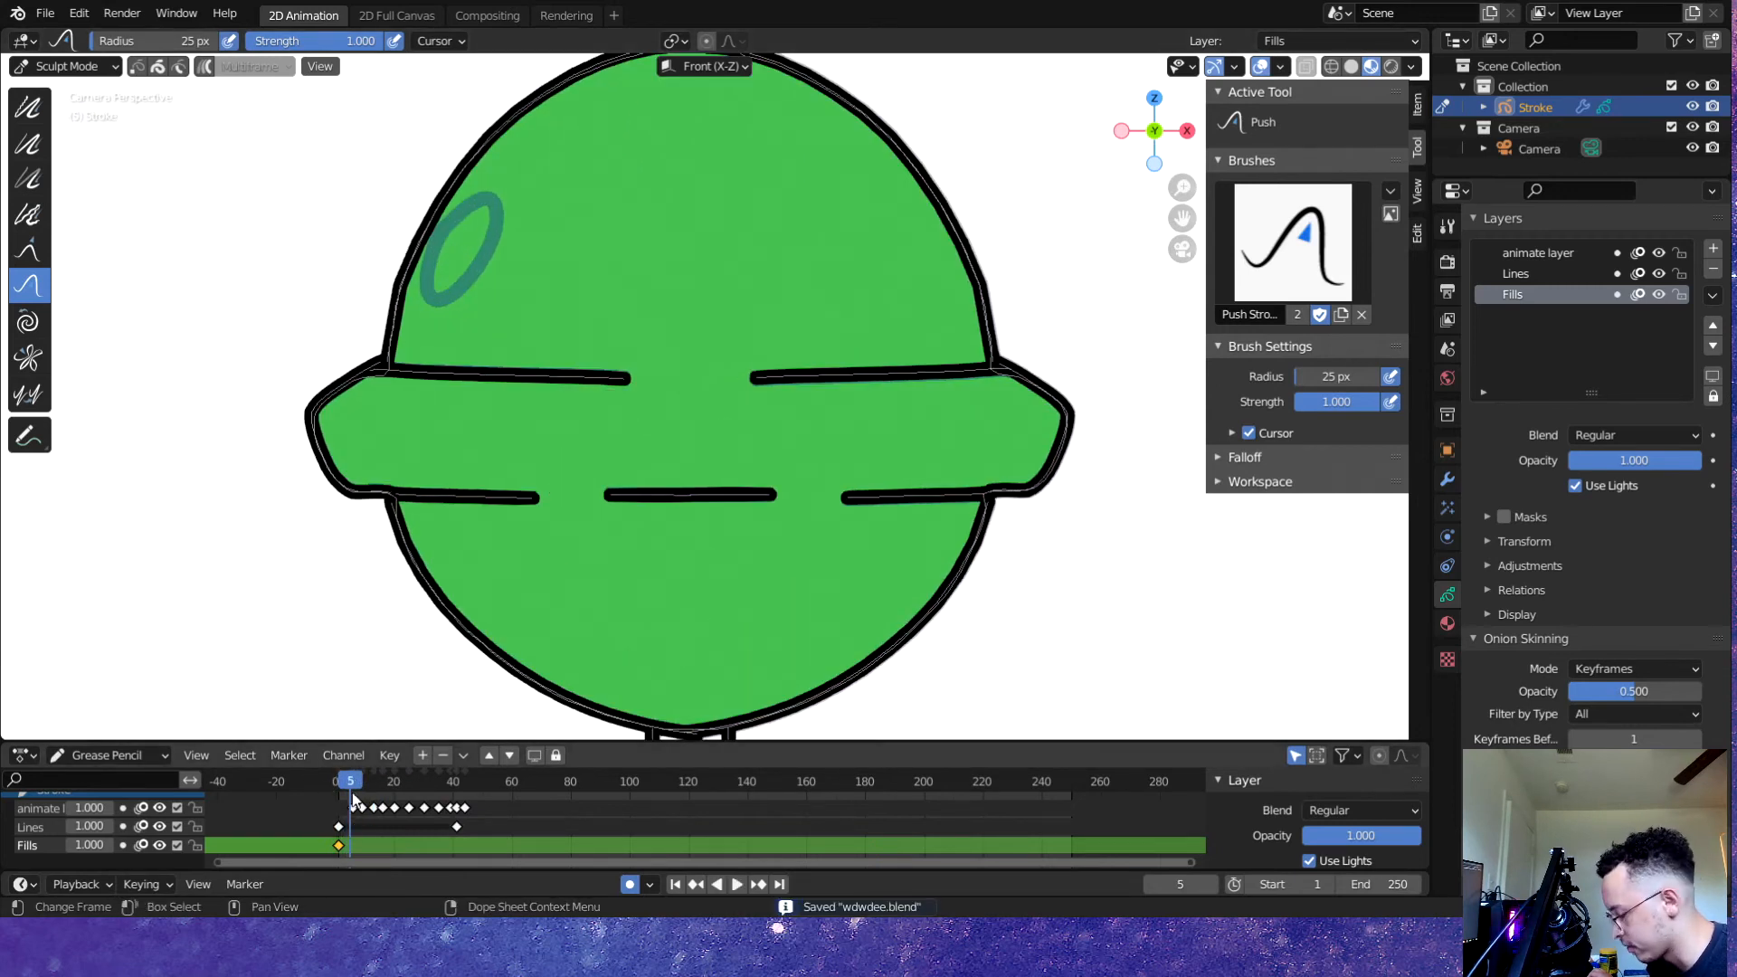
drag(364, 805, 338, 793)
key(space)
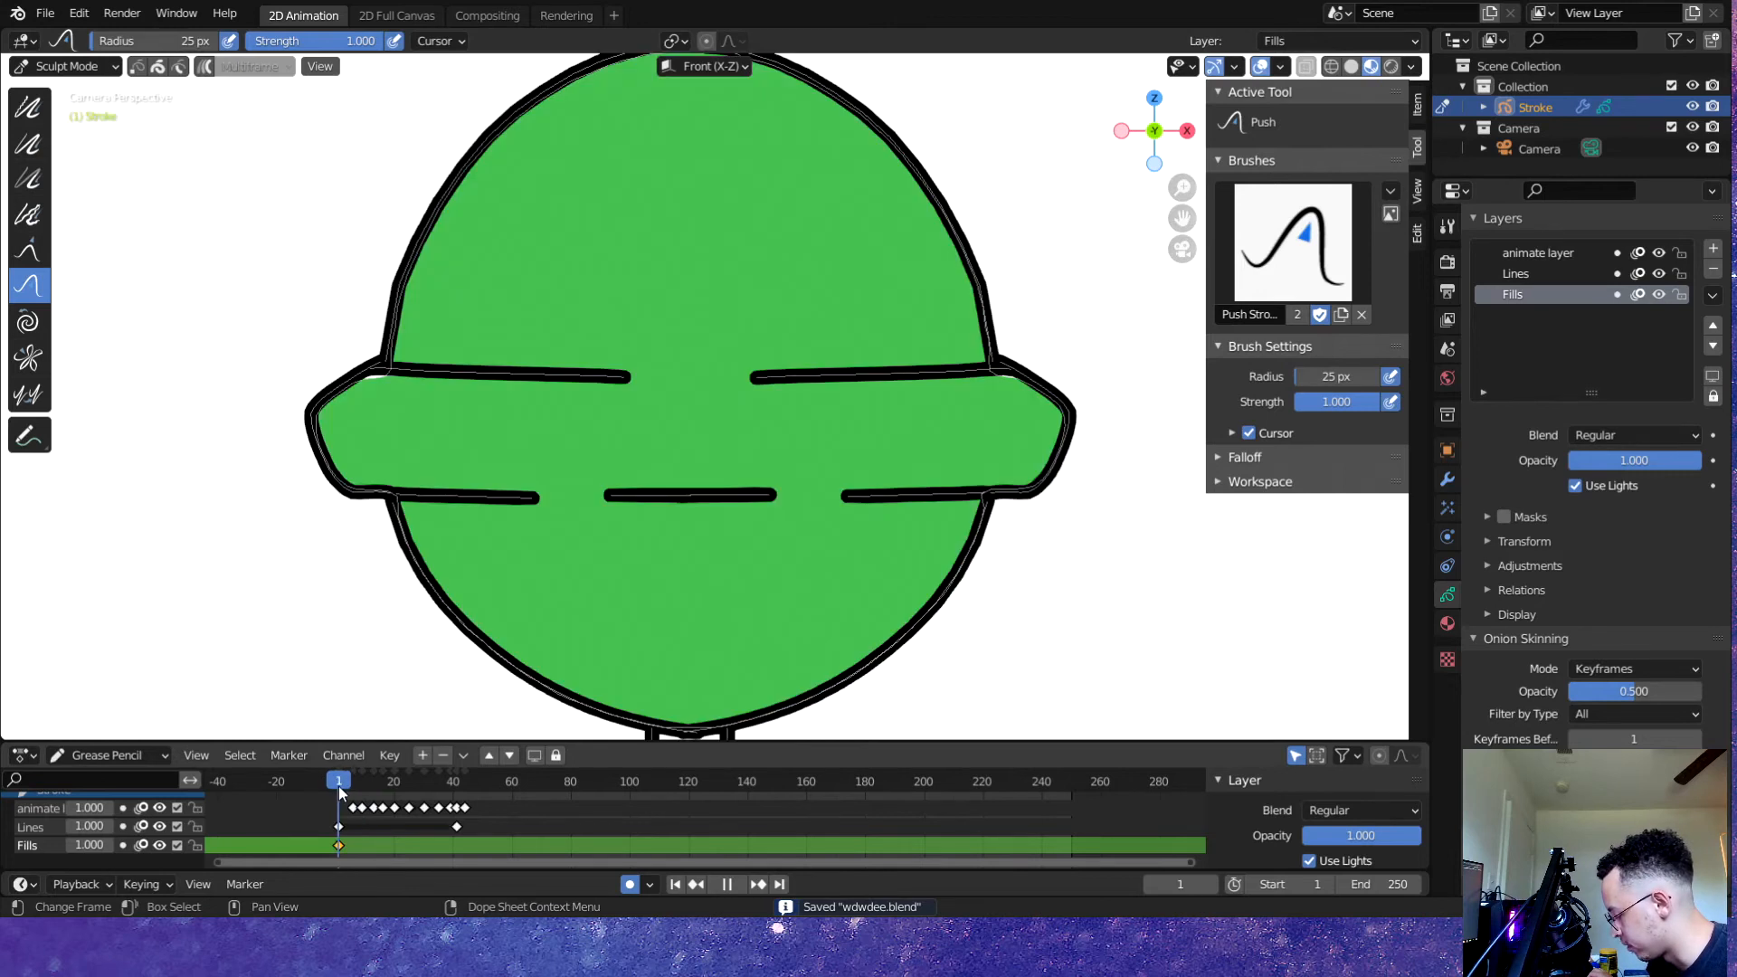
key(space)
- Lock the animate layer and Lines layers, push the green fill into the gap at the brim's upper-left corner on frame 3, and save
scroll(310, 419, up, 5)
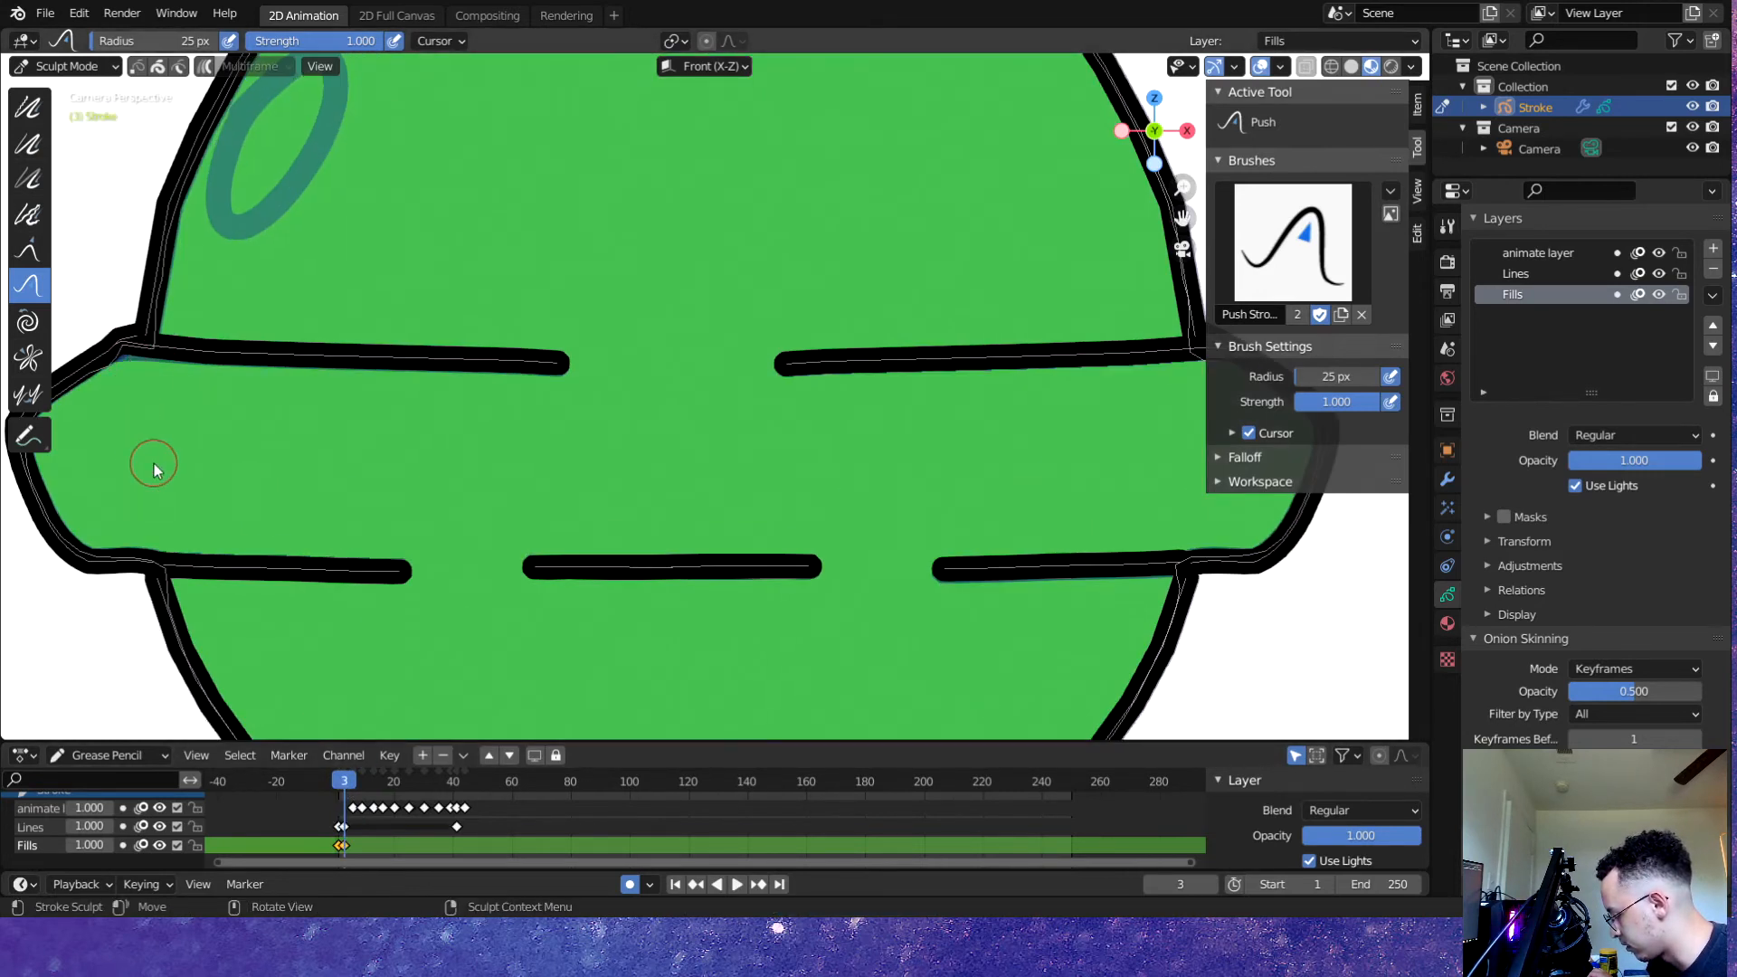
key(ctrl+s)
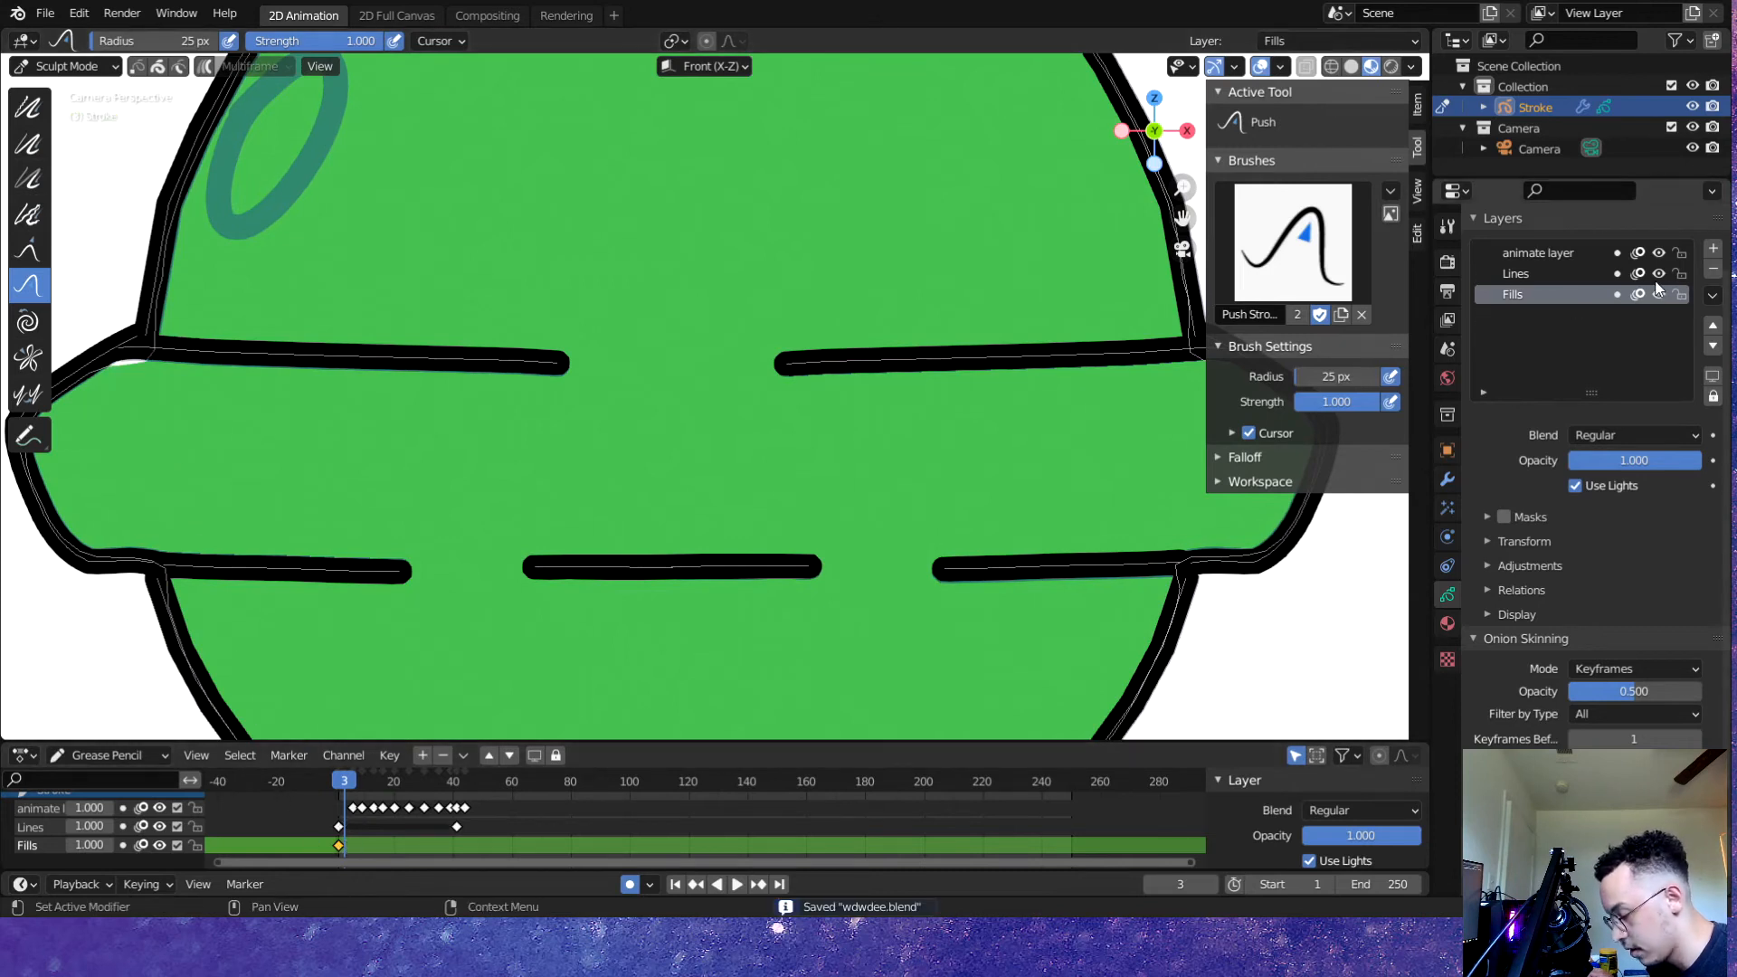
click(1679, 253)
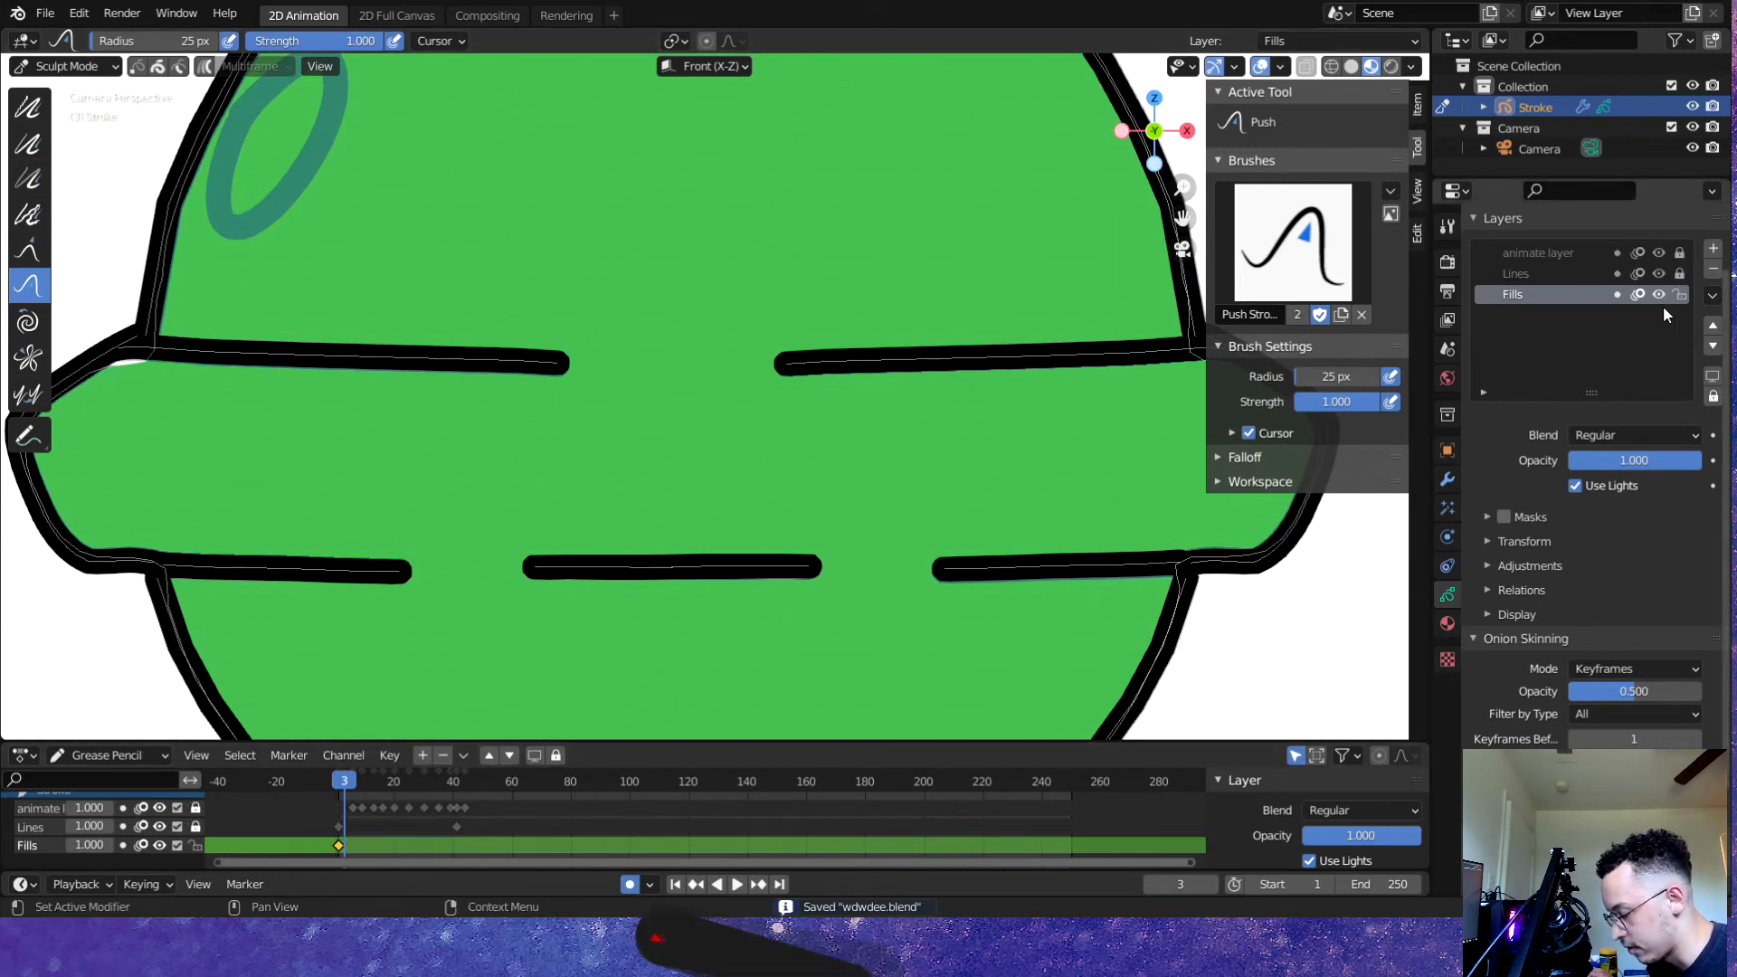
drag(124, 360, 115, 365)
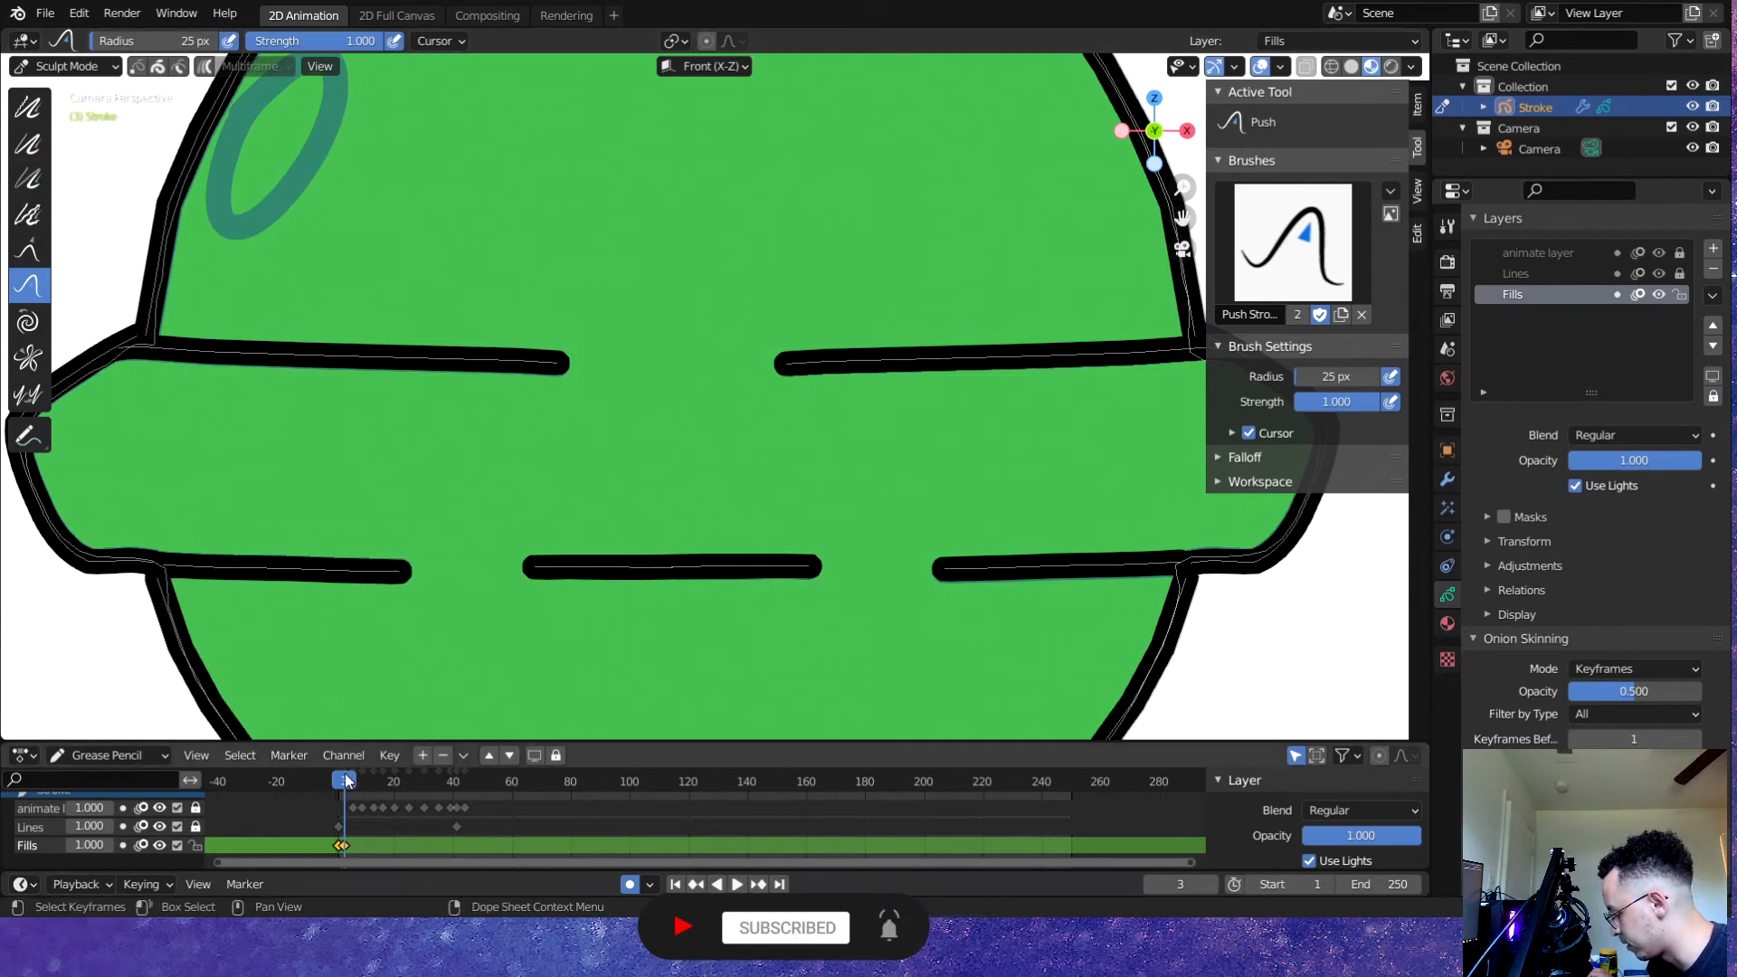
drag(344, 773, 339, 780)
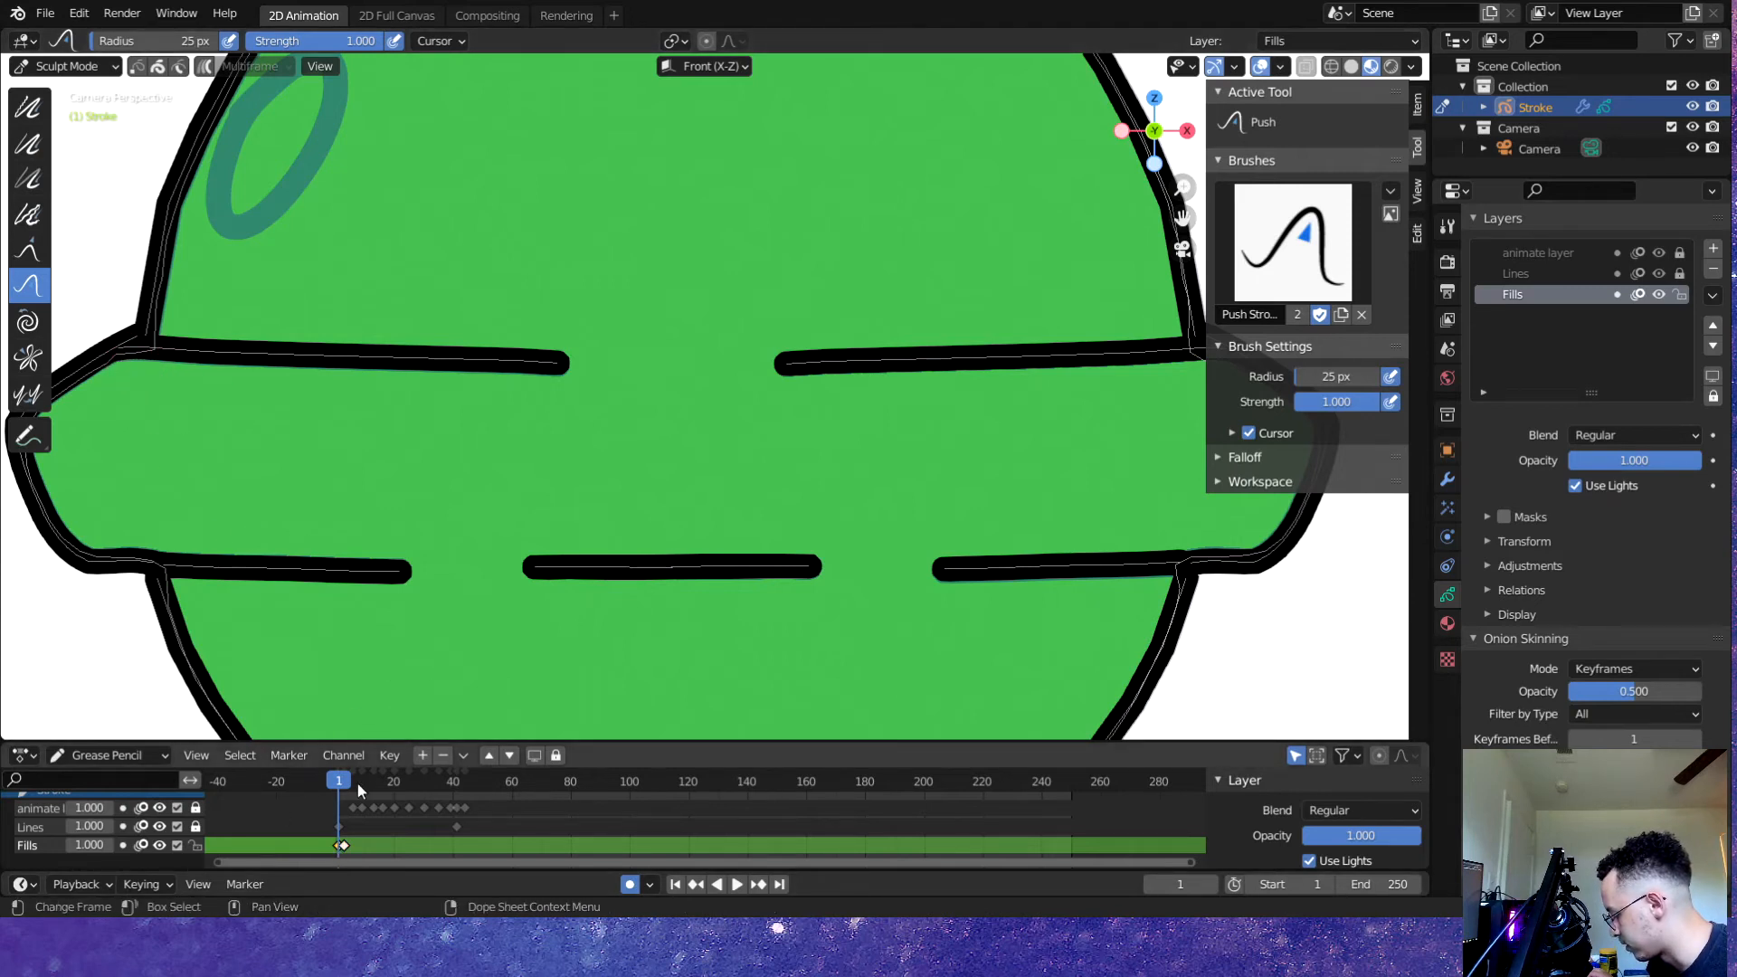
drag(341, 790, 355, 784)
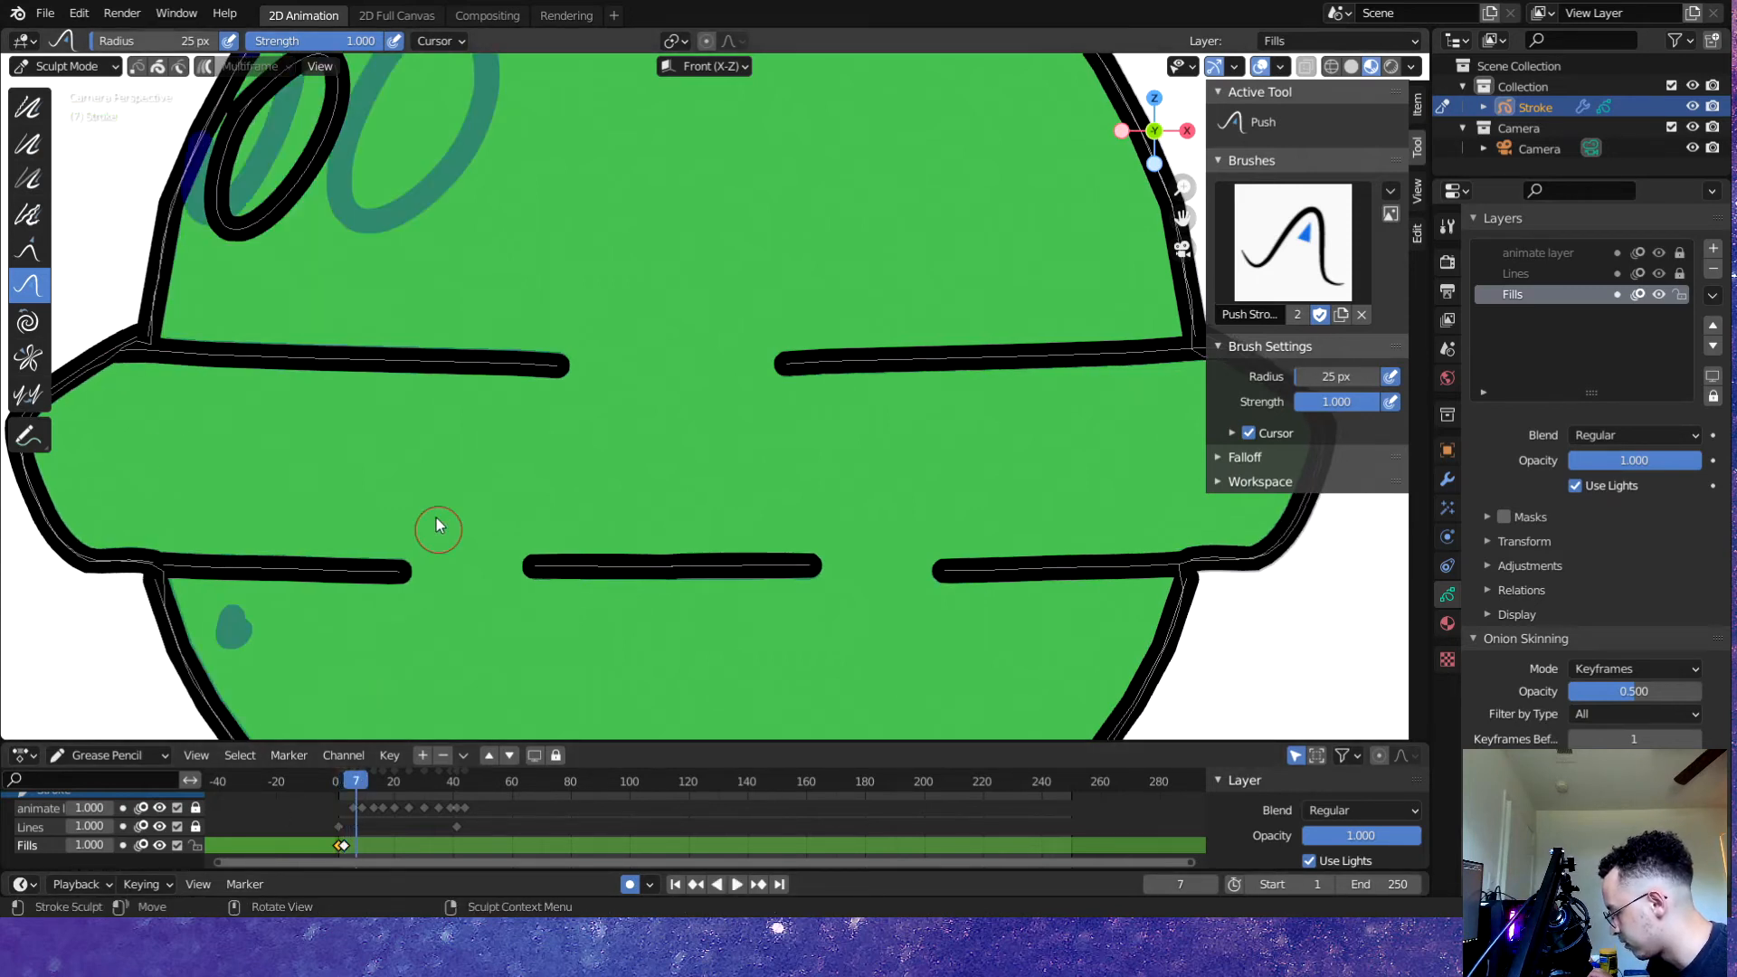
scroll(389, 361, up, 2)
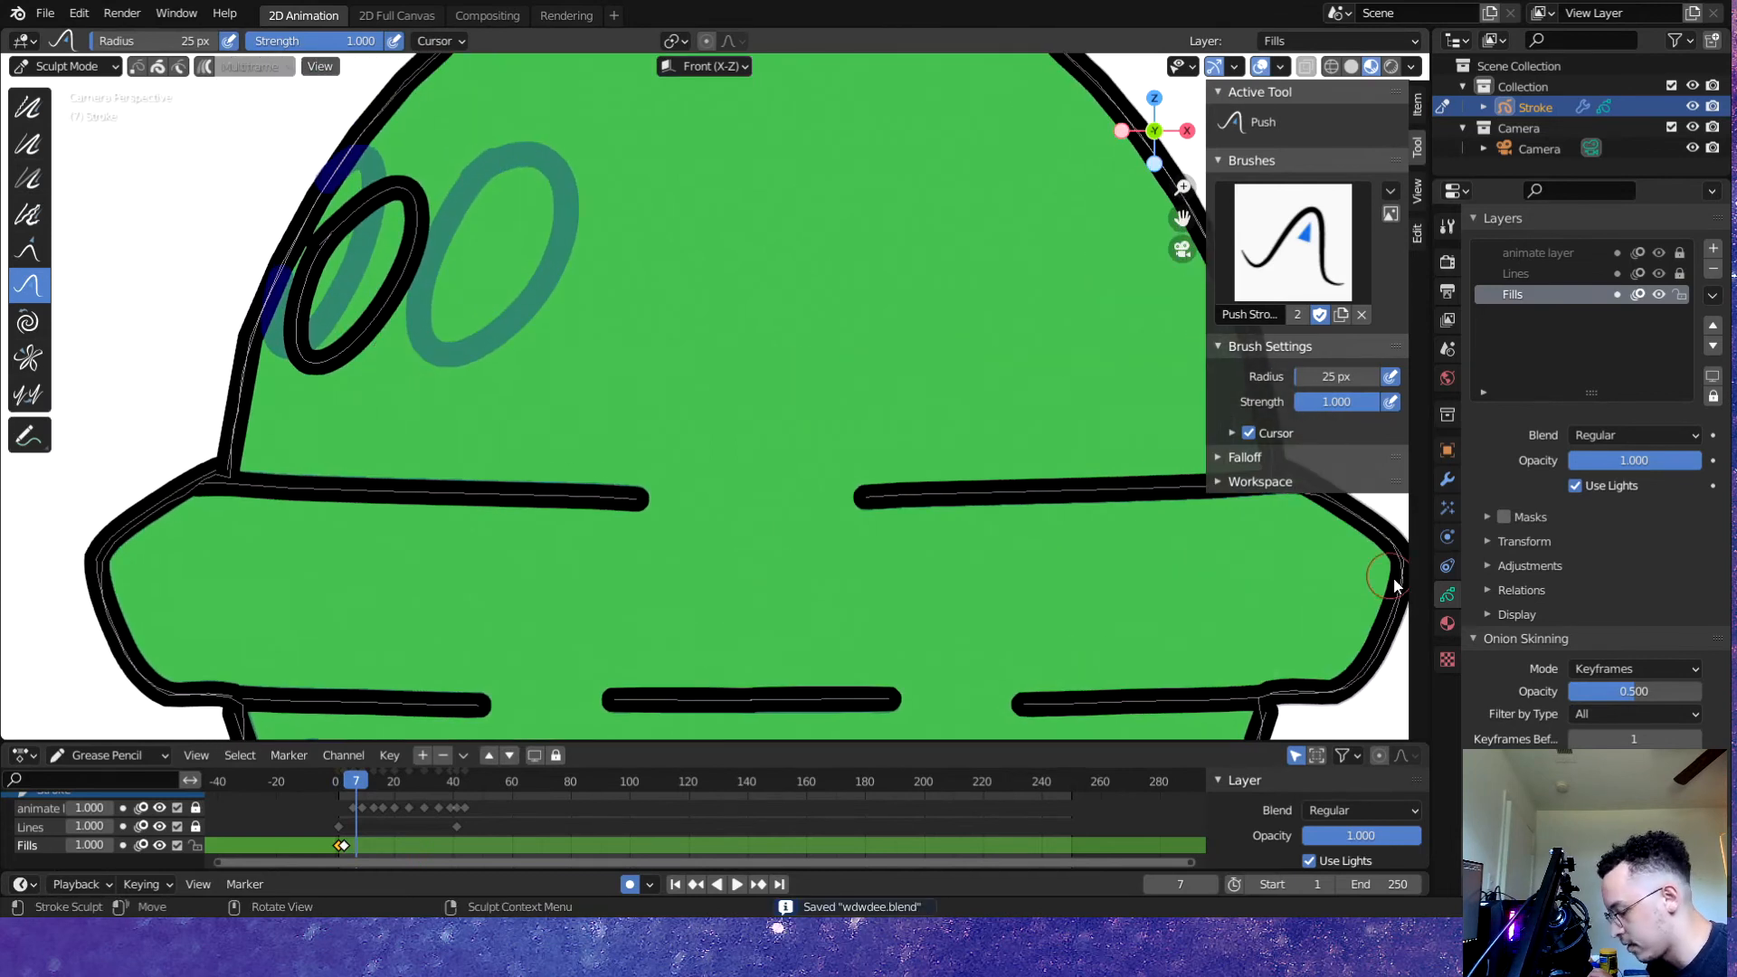
key(ctrl+s)
- Add a new fill-only material with a cream fill colour (H 0.106, S 0.391, V 0.778) and save the file
click(1448, 624)
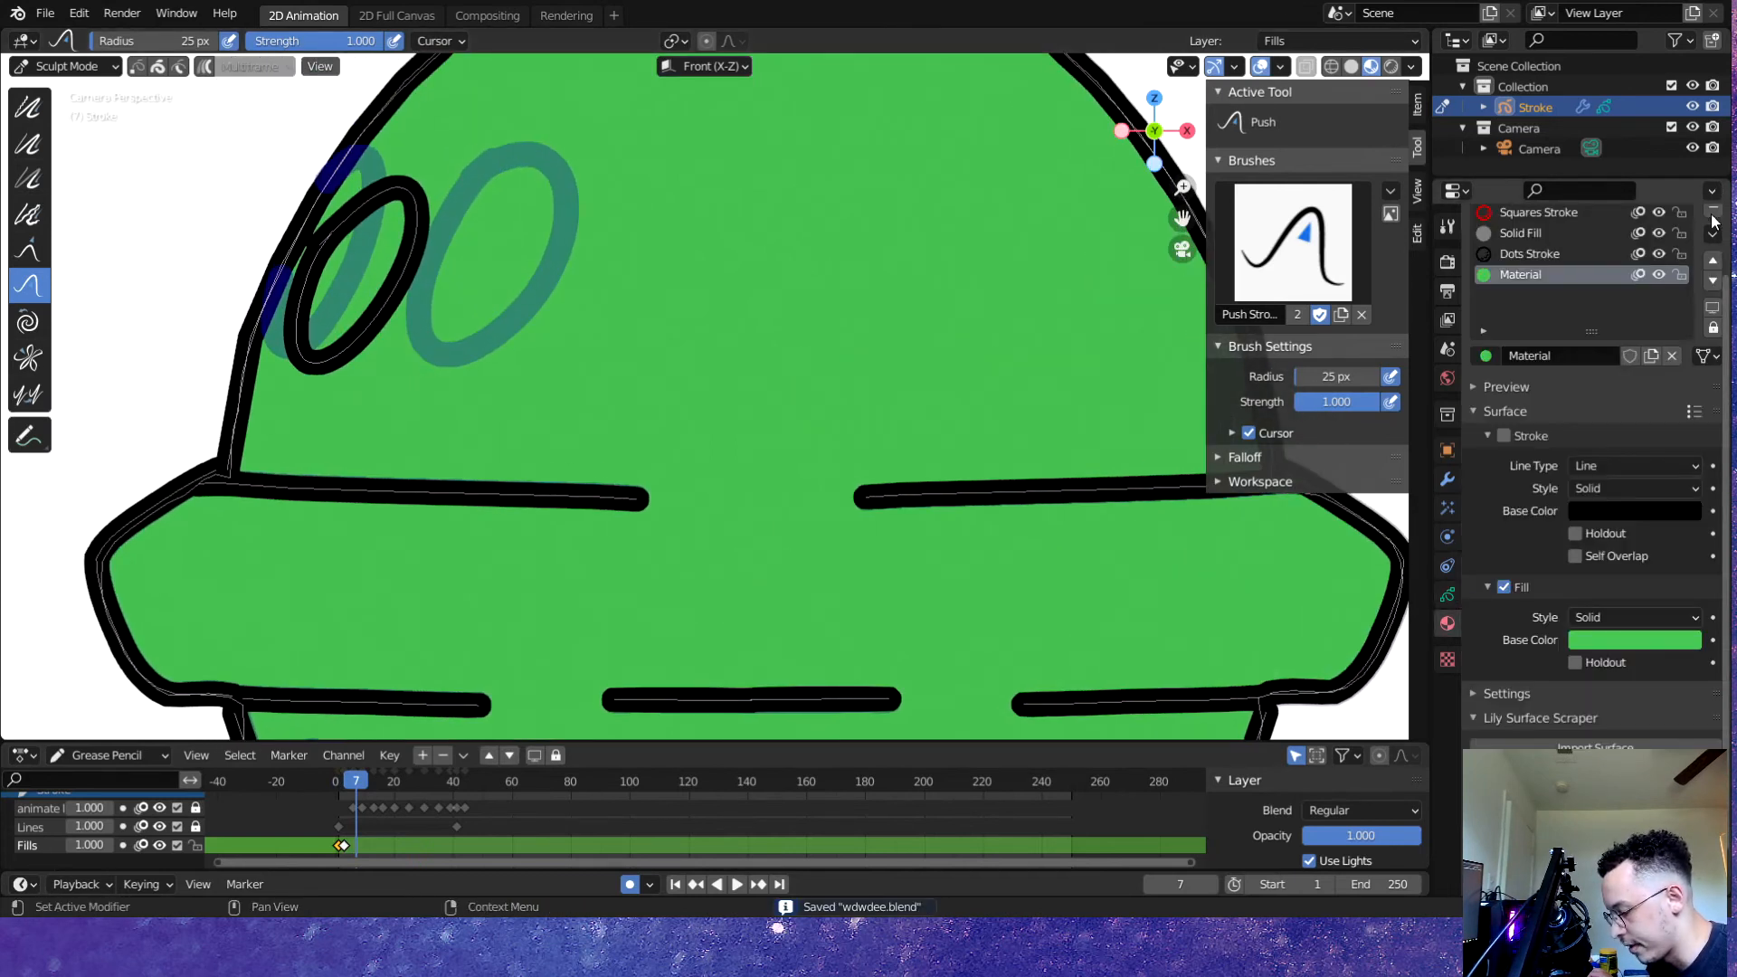
scroll(1665, 434, up, 2)
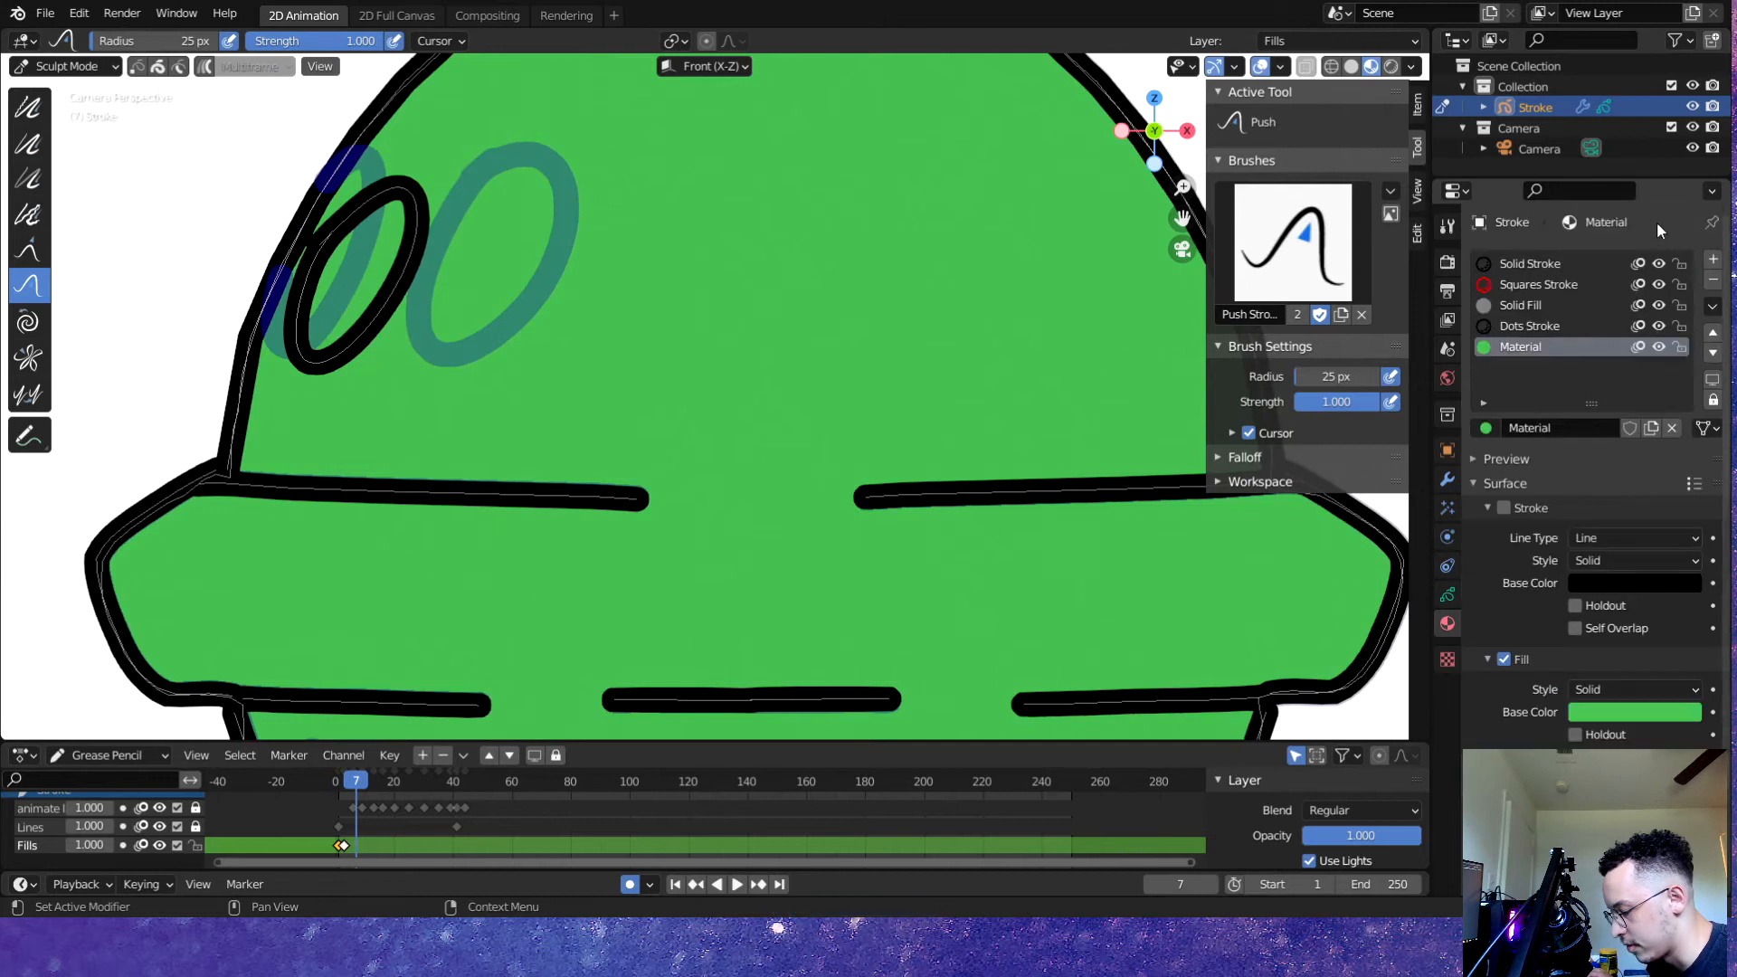
click(1712, 260)
click(1600, 425)
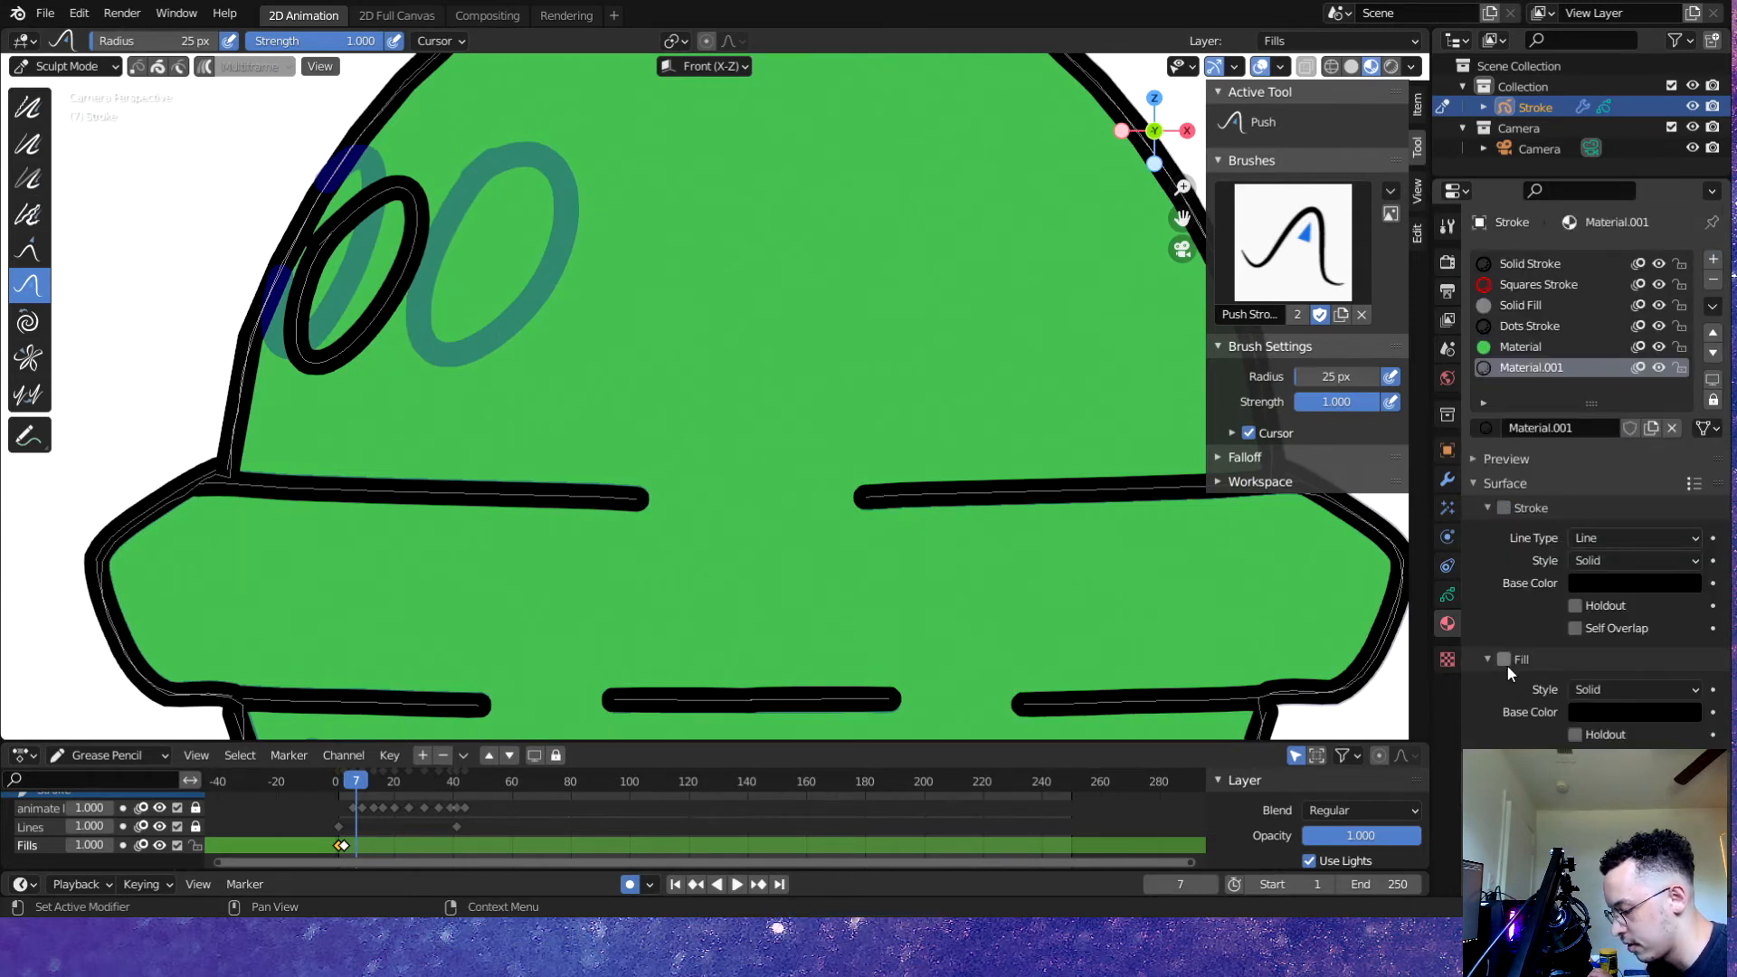
click(1593, 711)
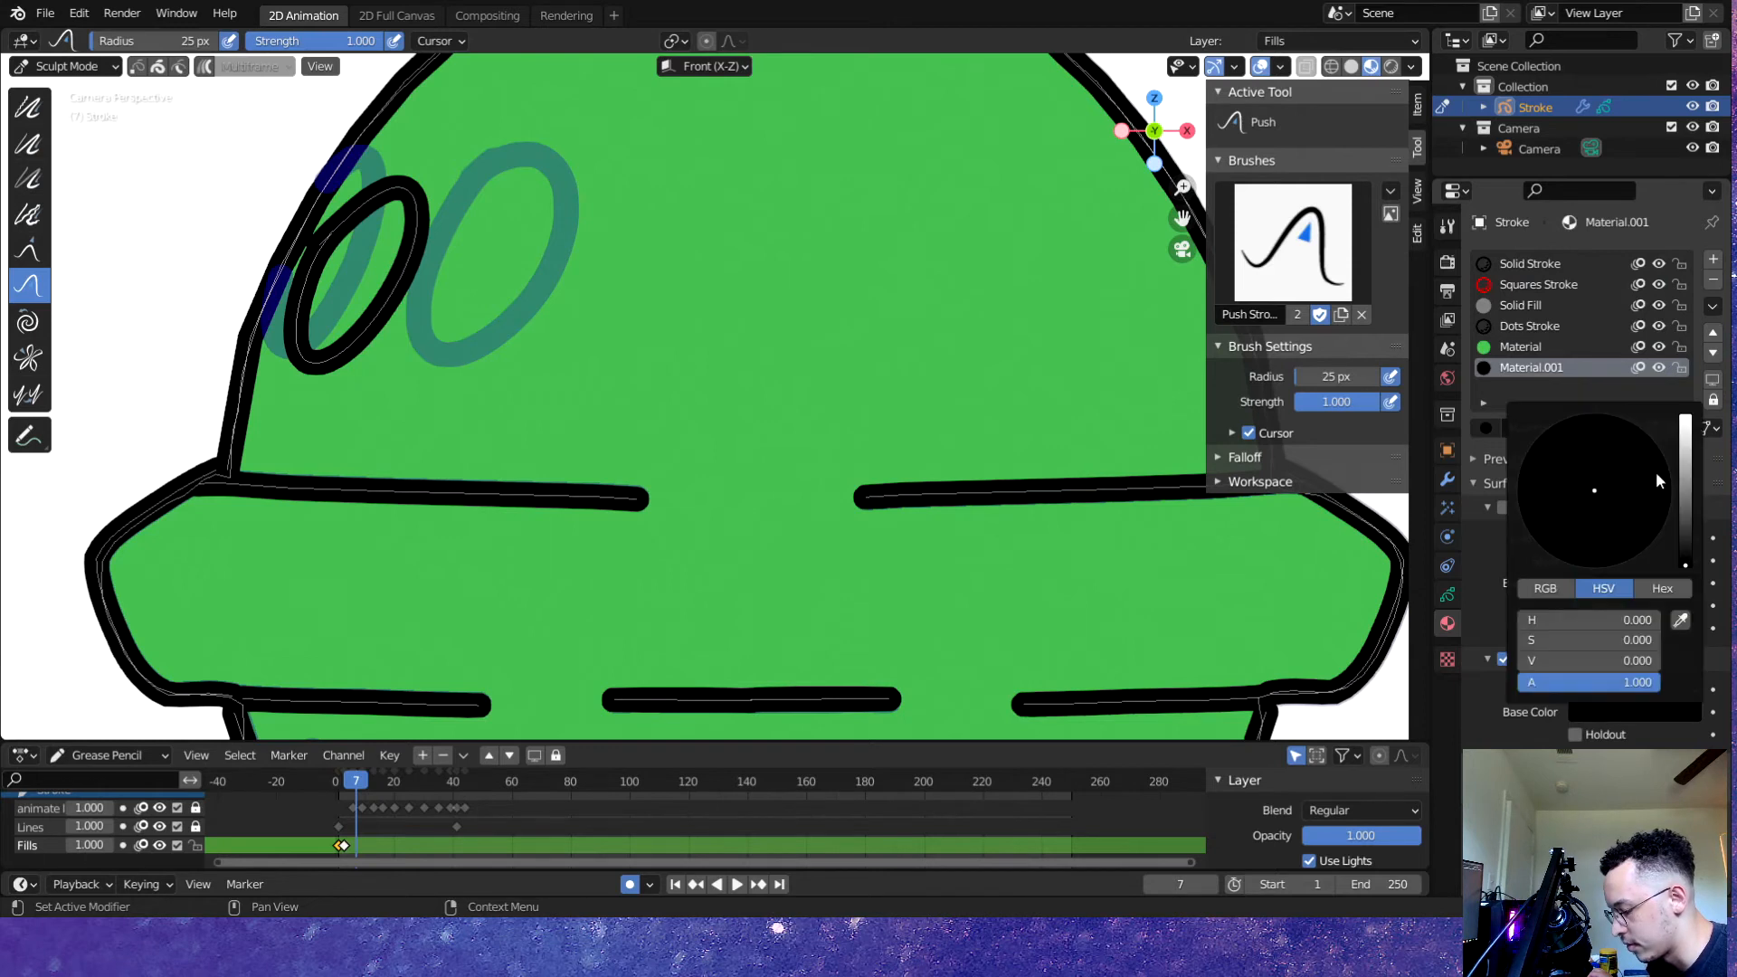
drag(1684, 561, 1685, 425)
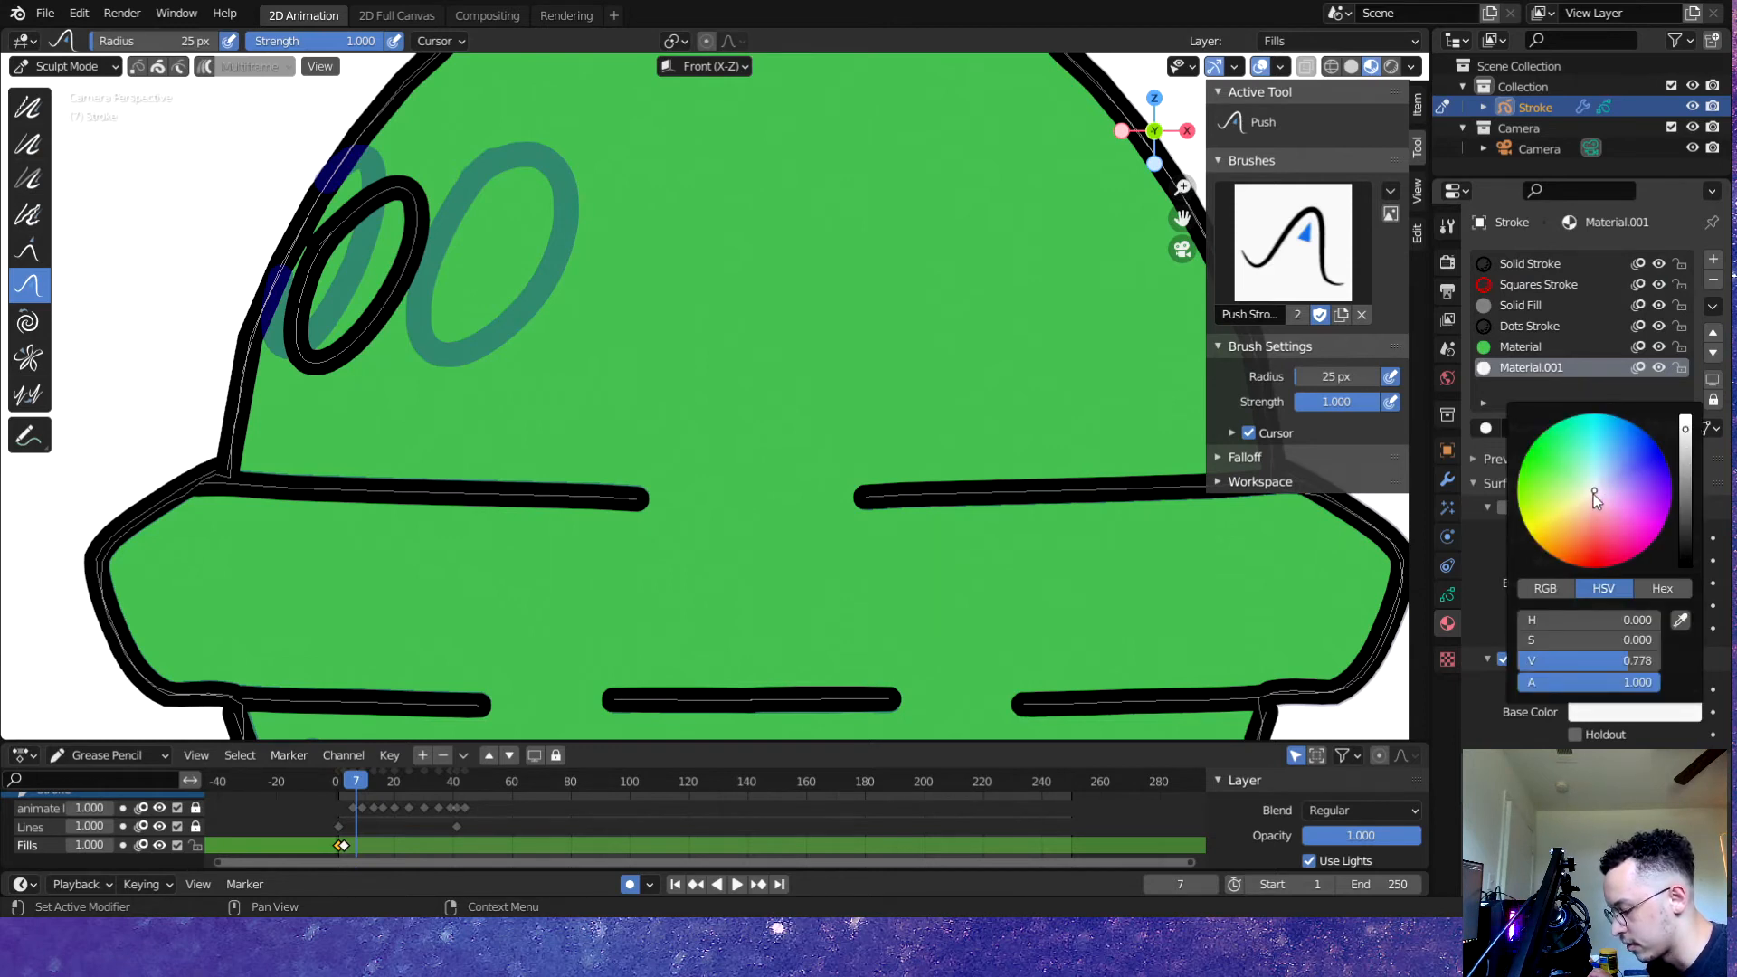
drag(1594, 495, 1587, 499)
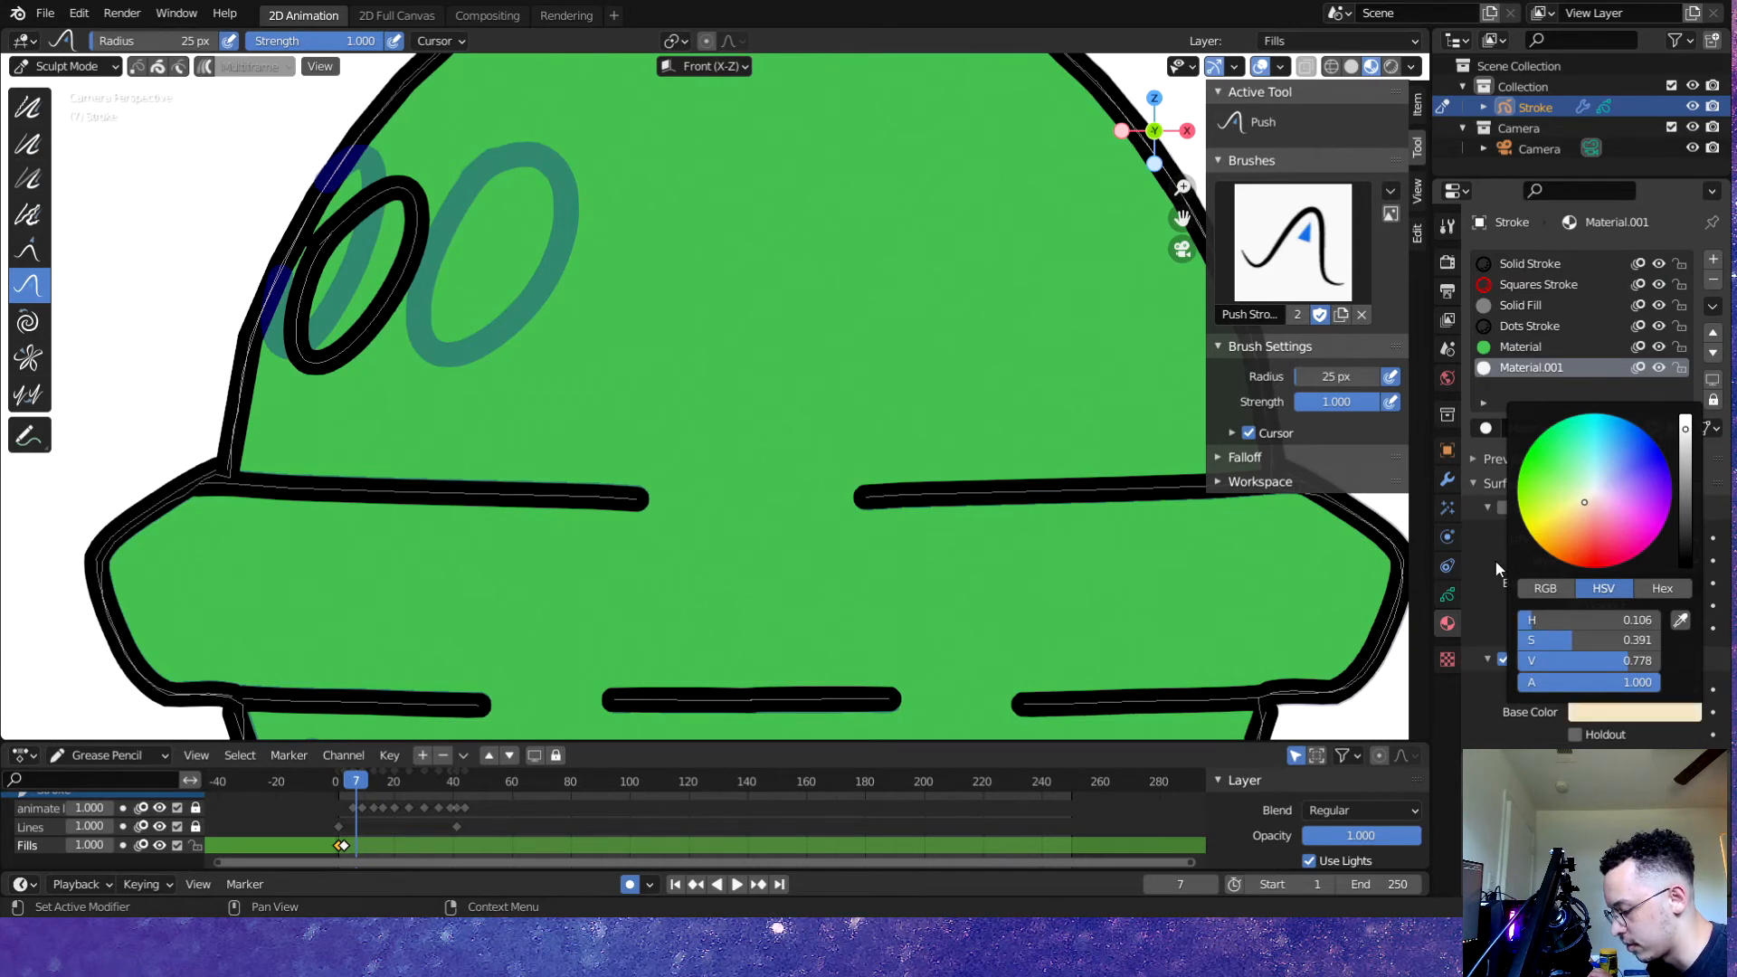
key(ctrl+s)
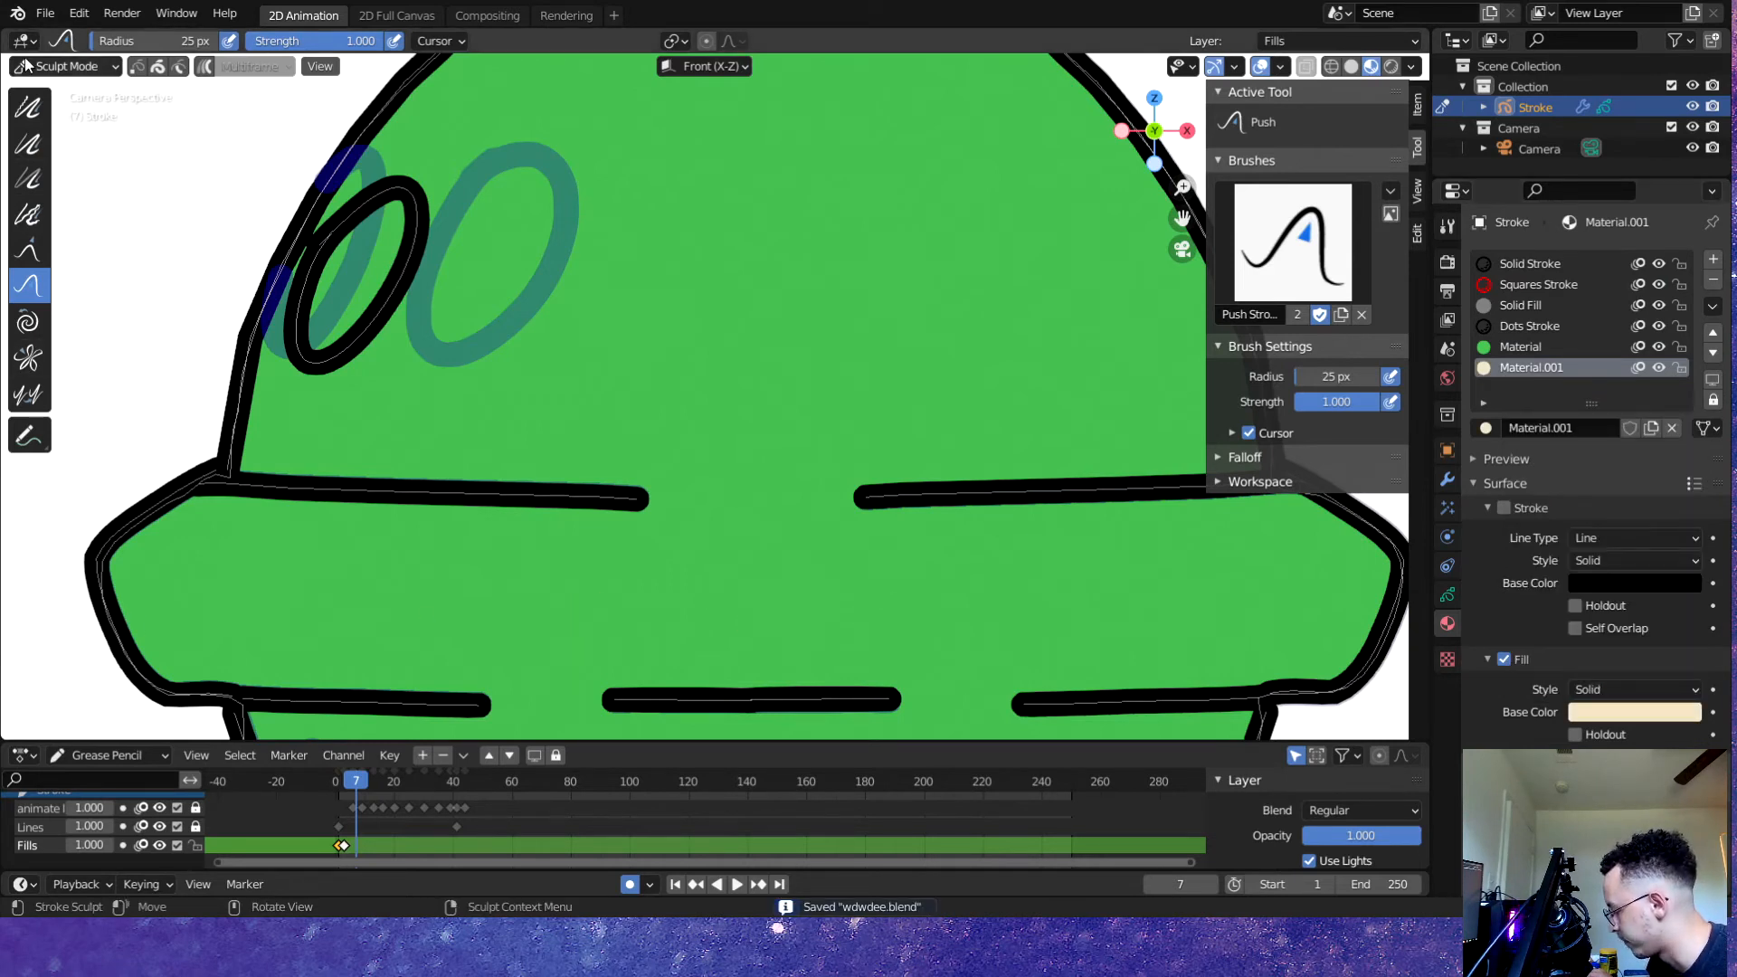
- Switch to Draw mode, duplicate the Fills keyframe to frame 7, and fill the eye there with the cream Material.001
click(56, 67)
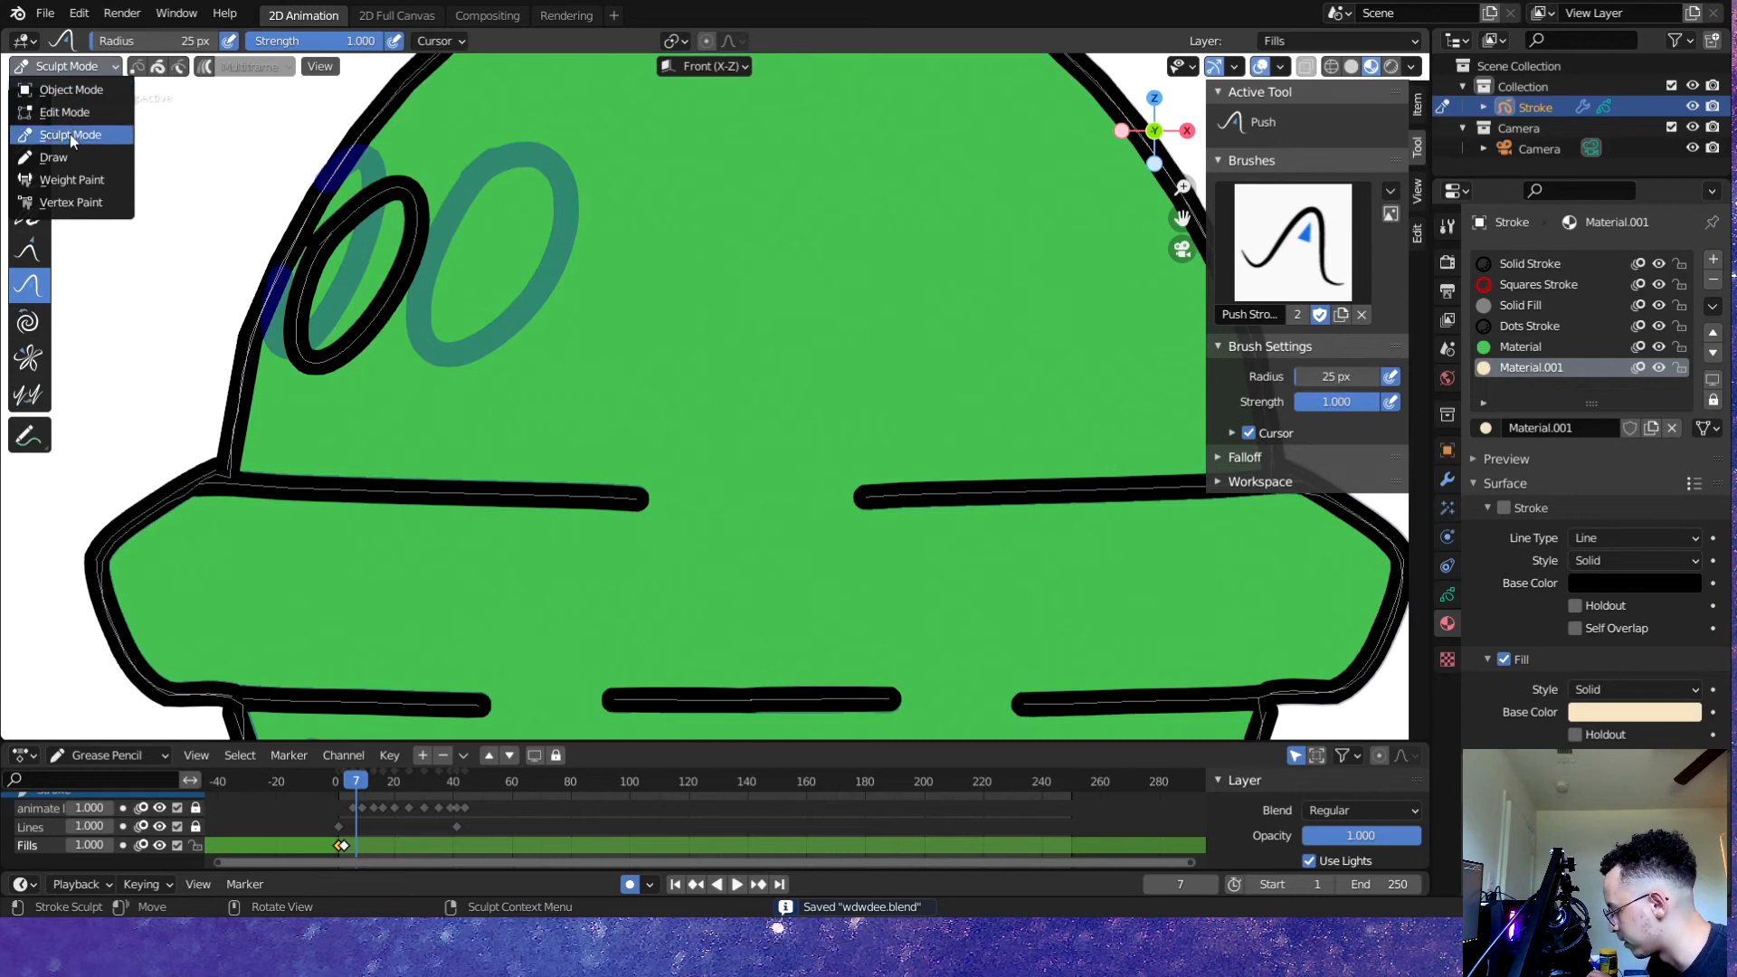
click(52, 157)
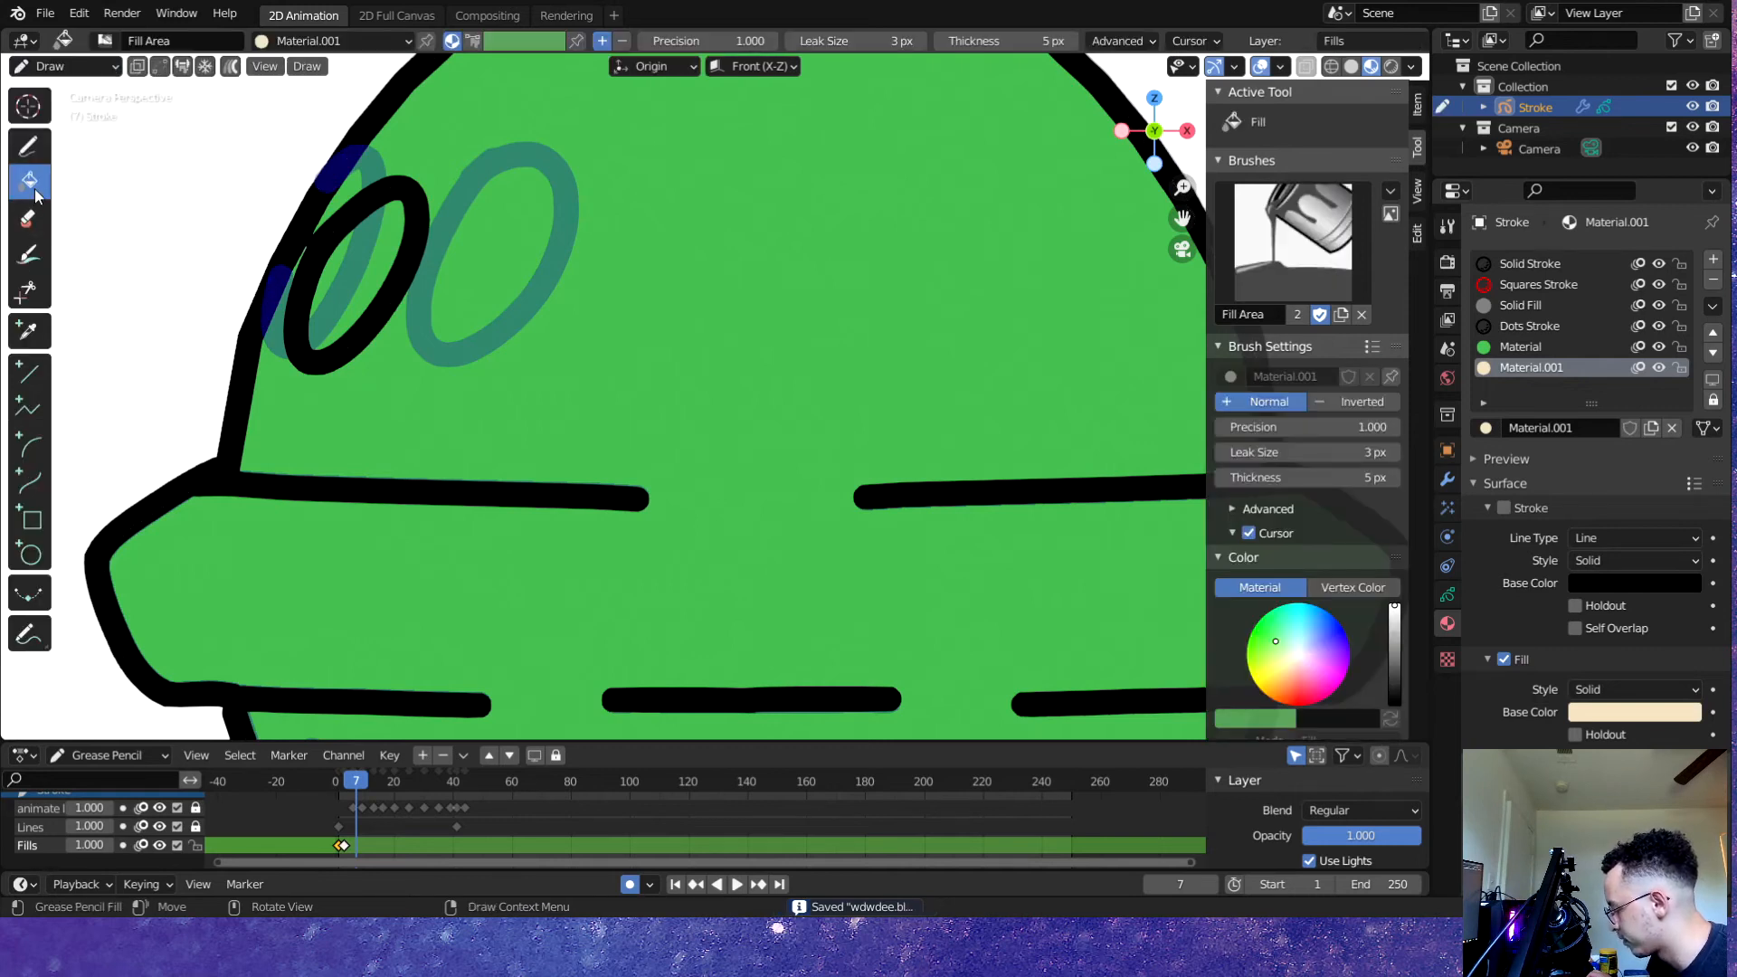
click(366, 264)
click(377, 267)
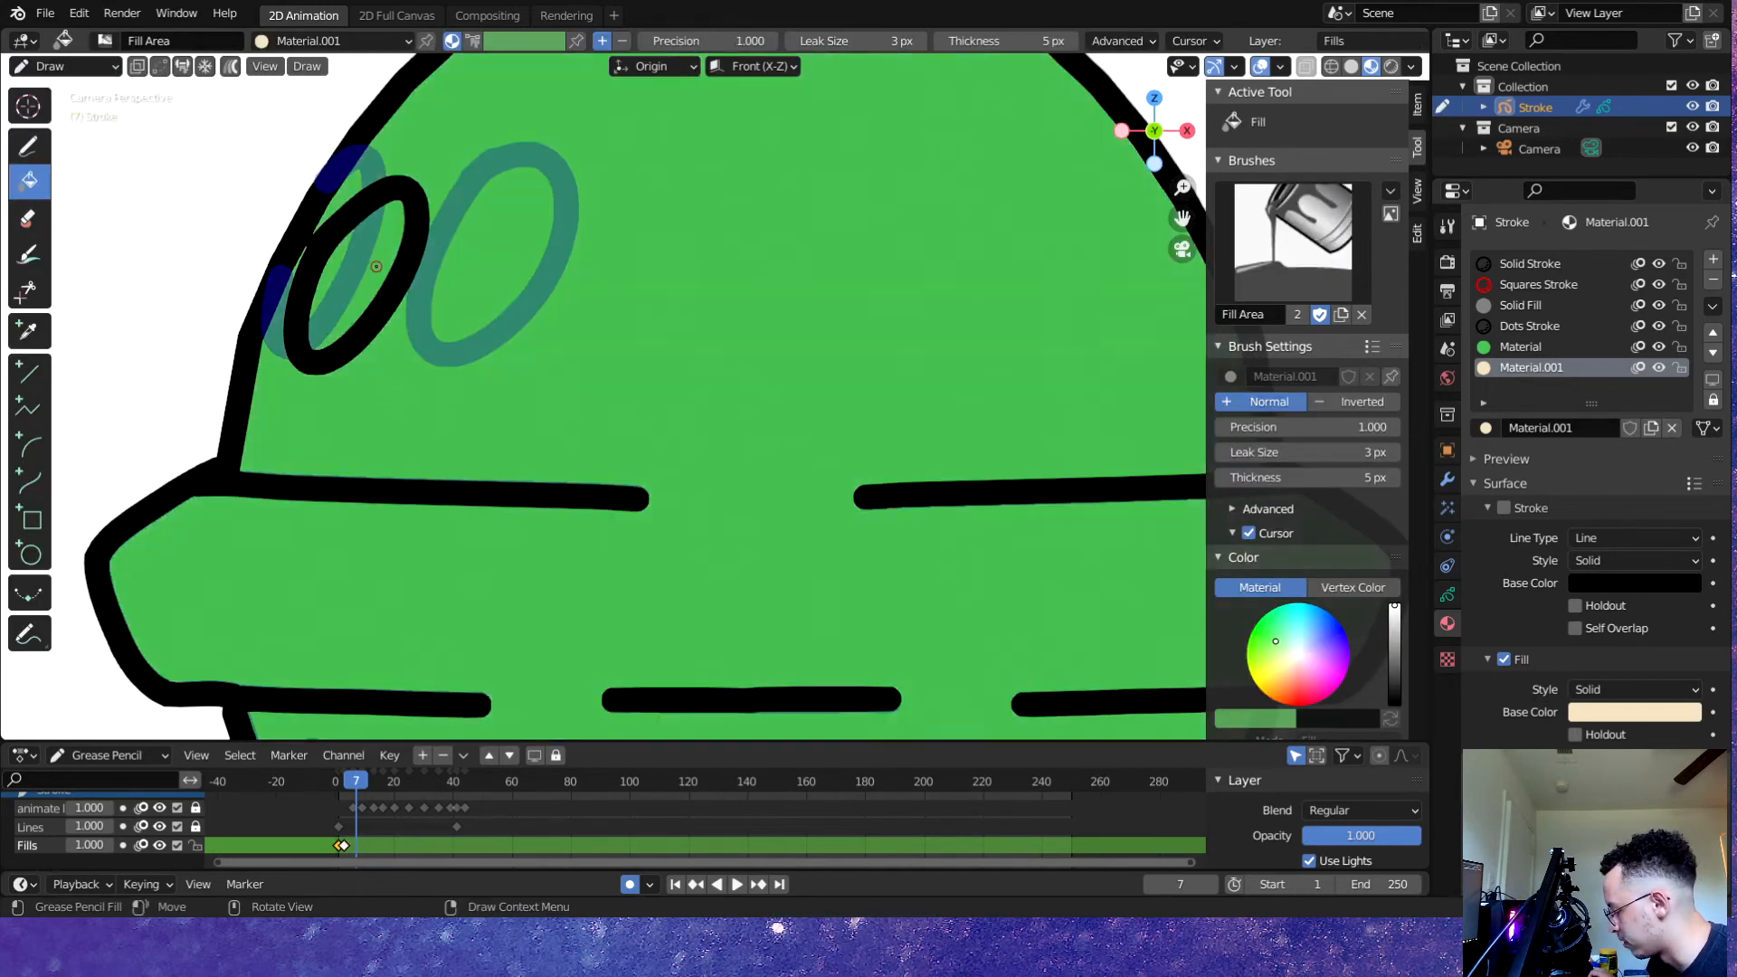
scroll(344, 860, up, 2)
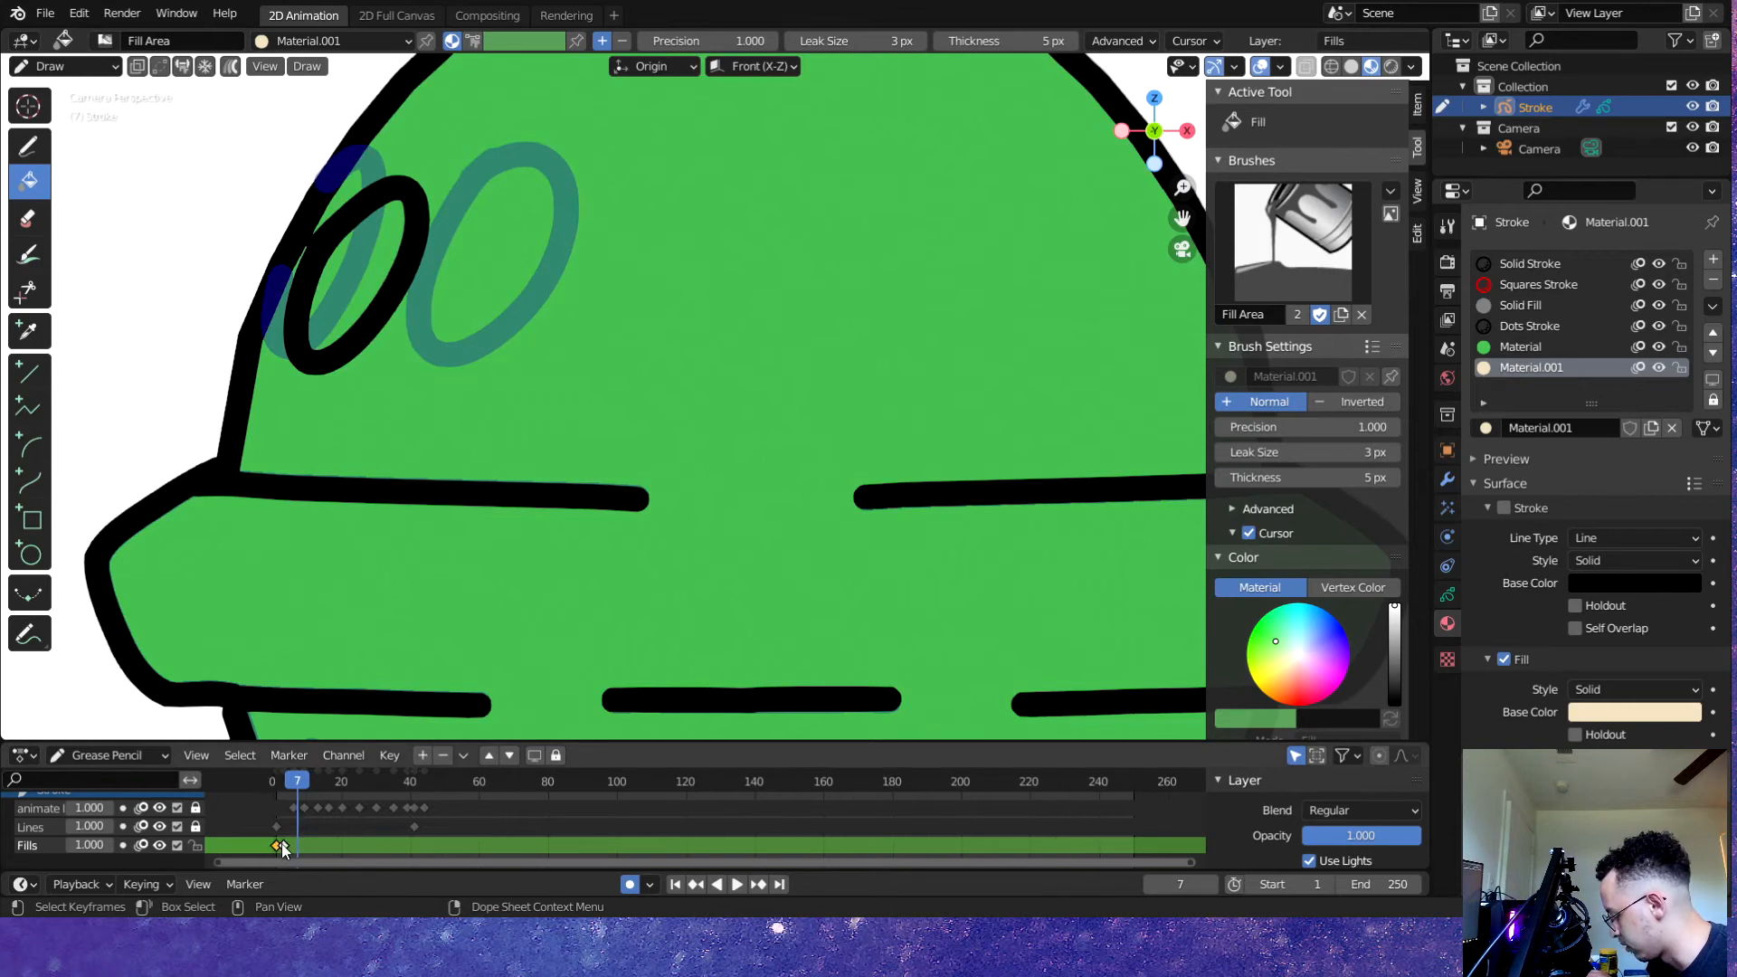
key(shift+d)
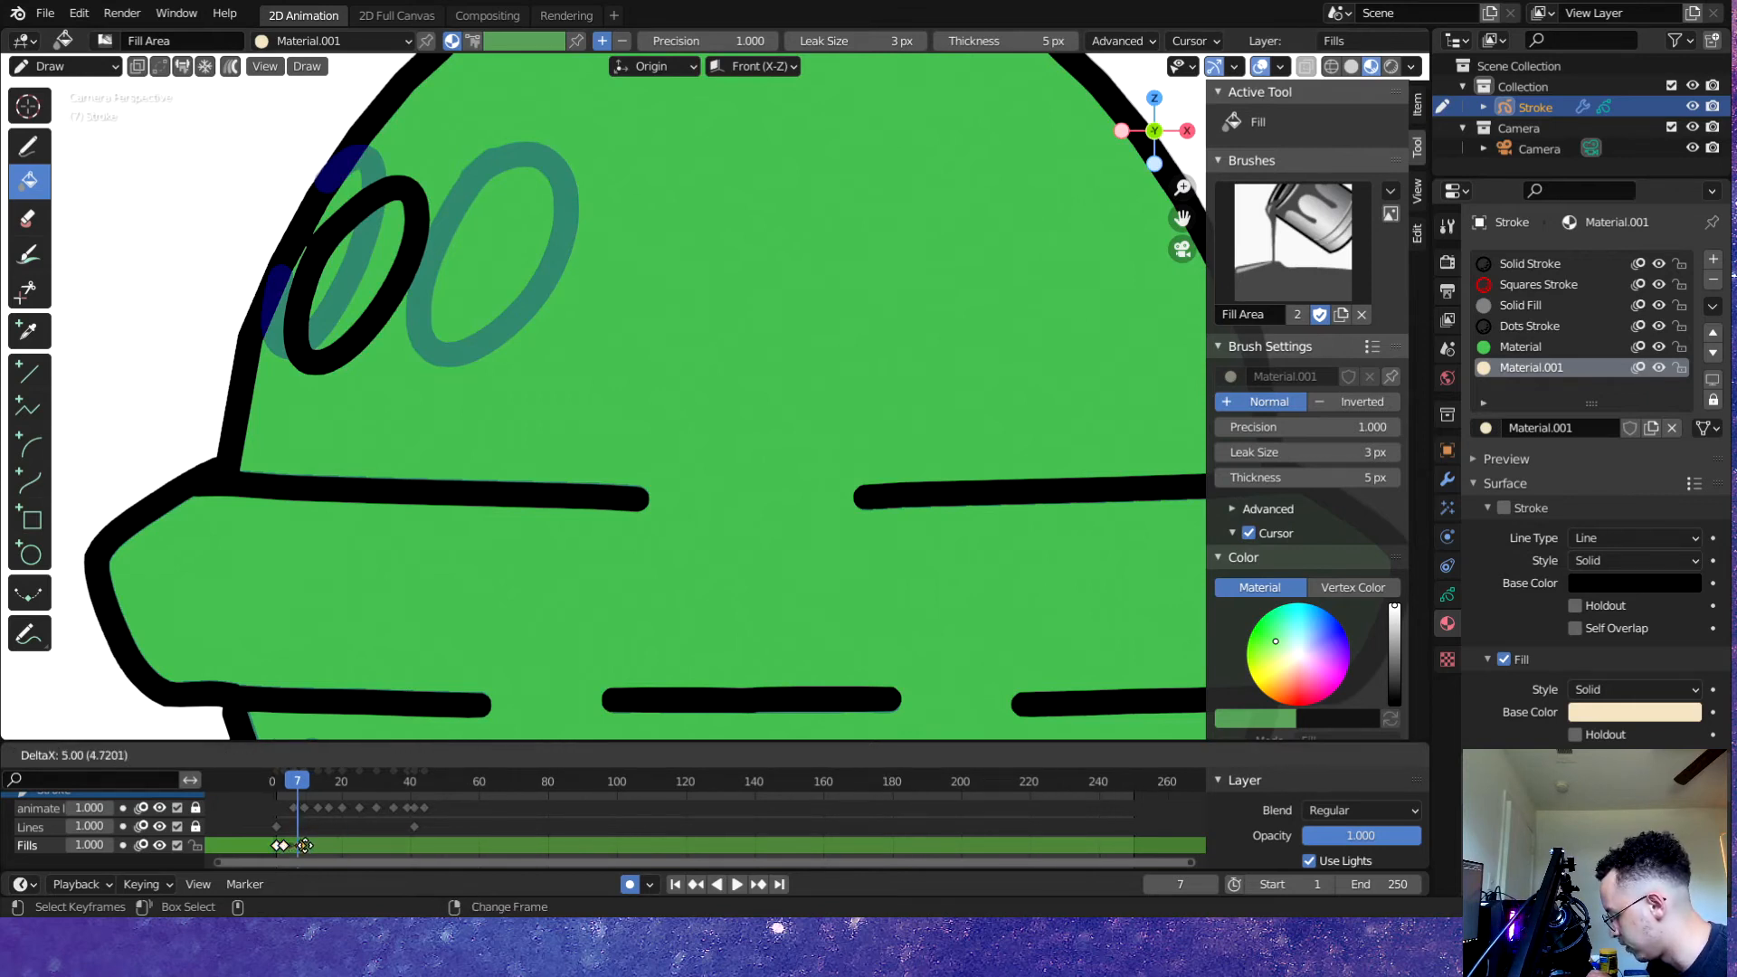
click(305, 845)
click(383, 284)
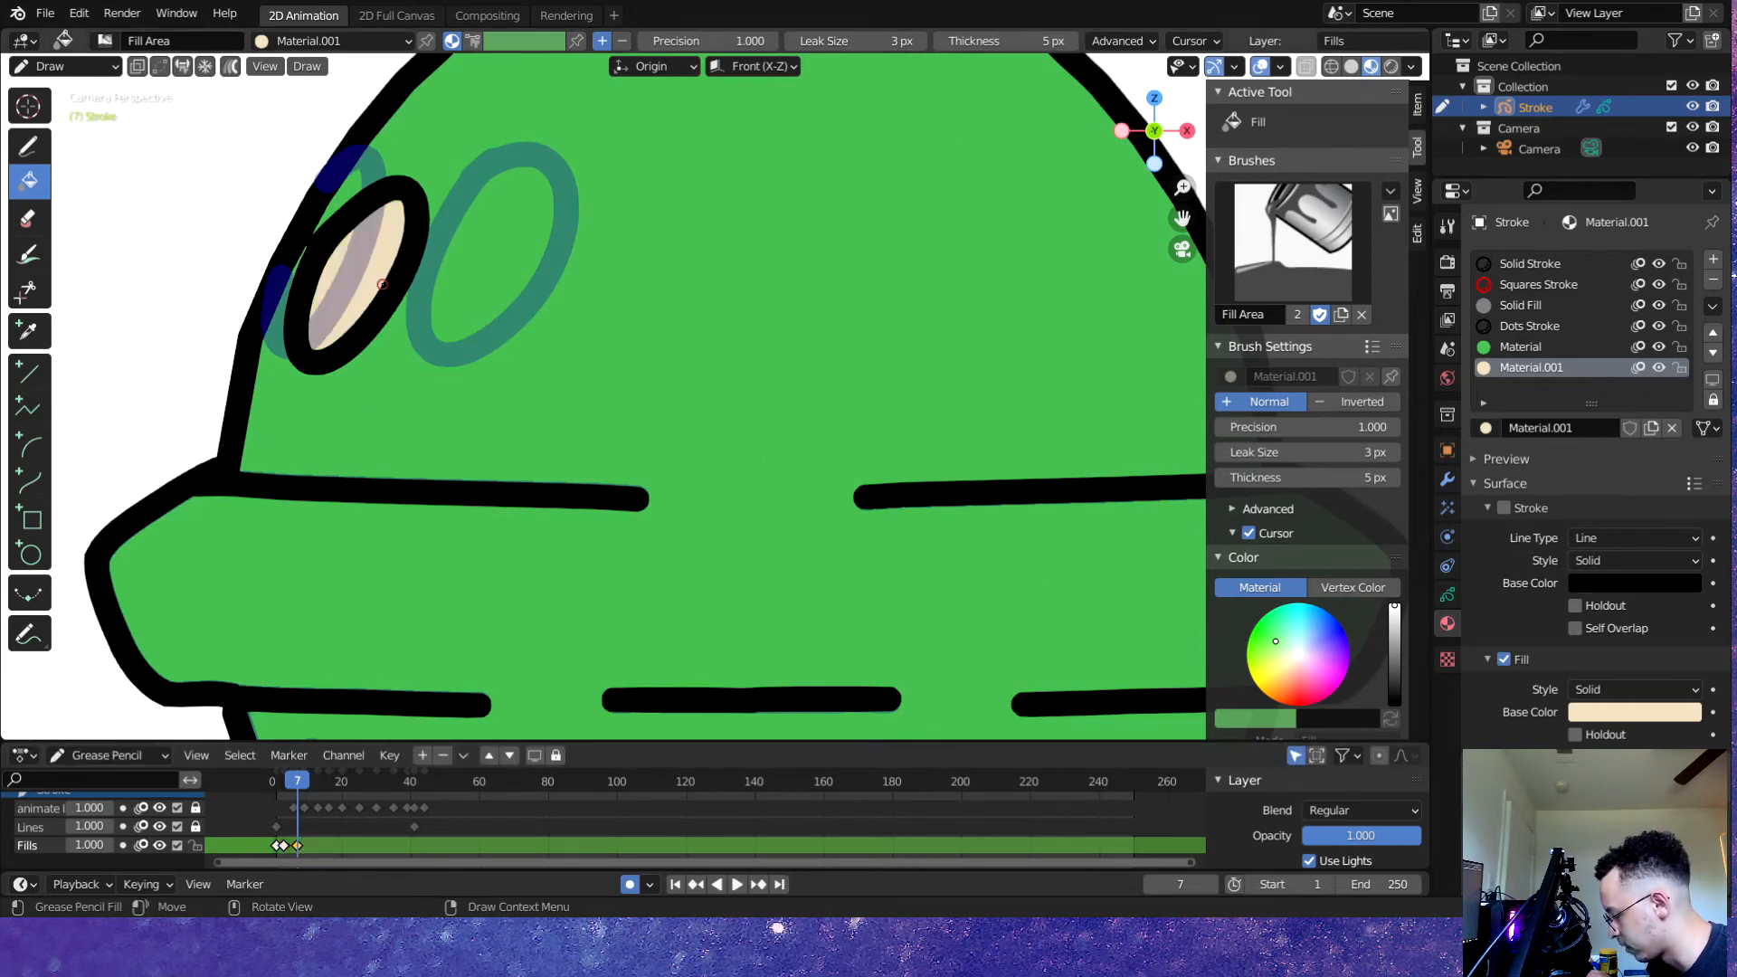
- Duplicate the Fills keyframe to frame 9 and fill both eyes there with the cream Material.001
scroll(382, 284, down, 2)
key(space)
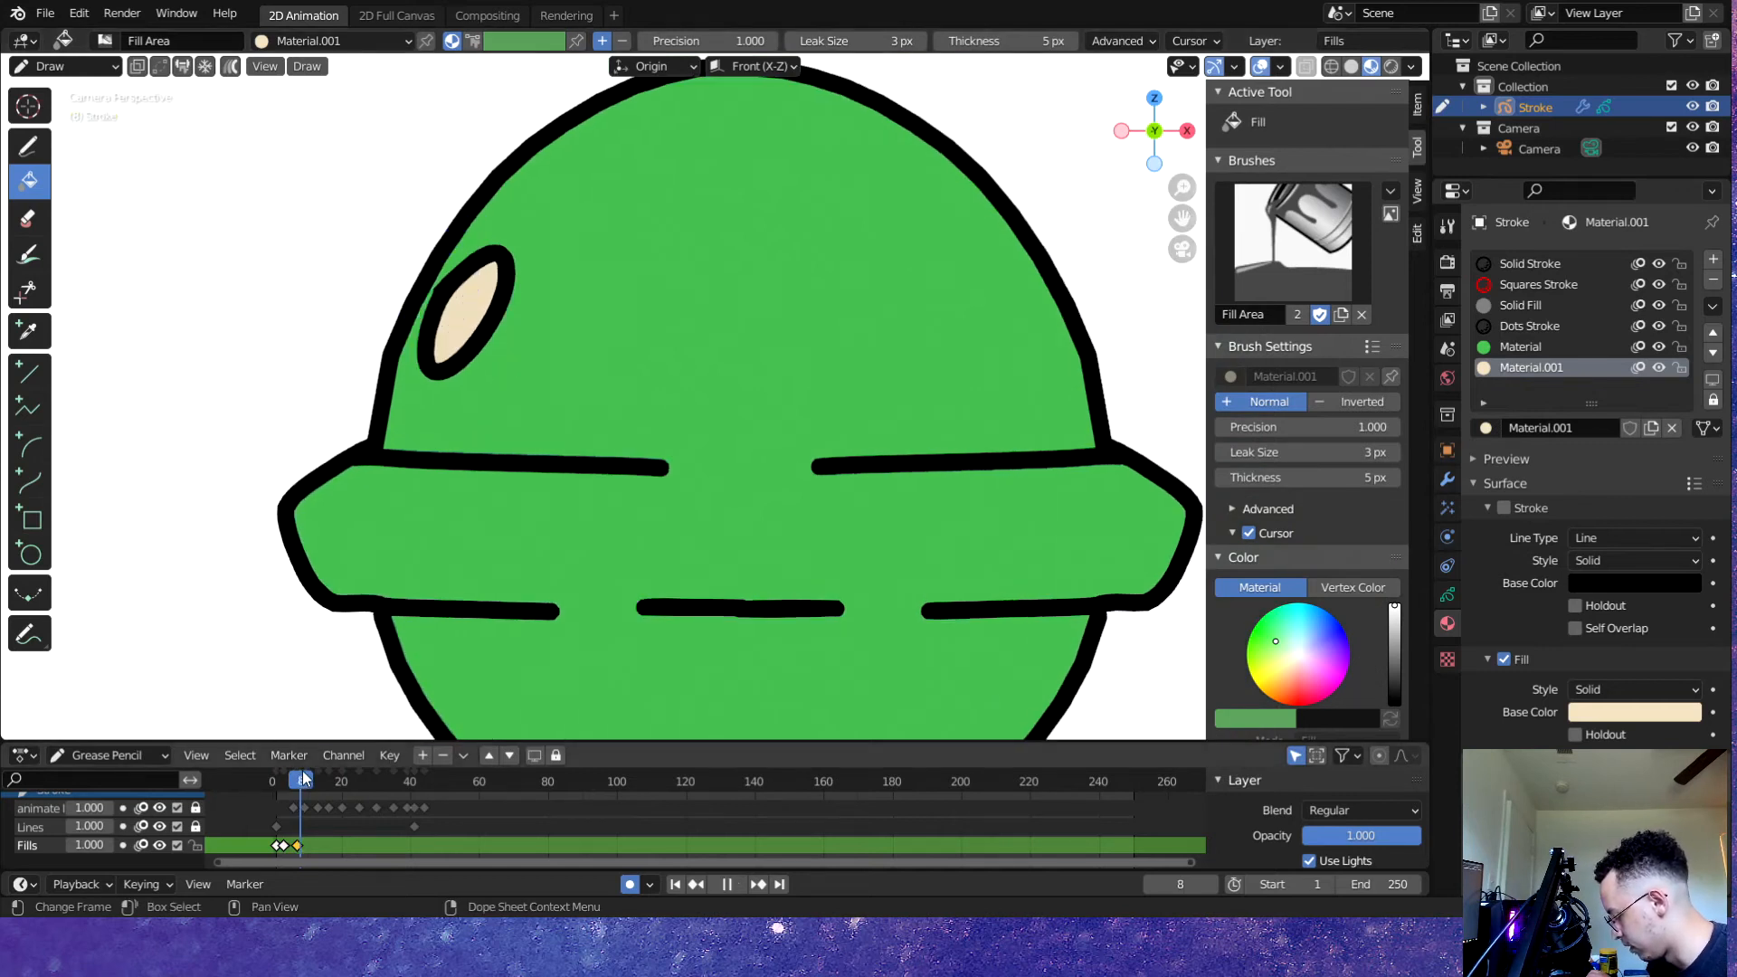
key(space)
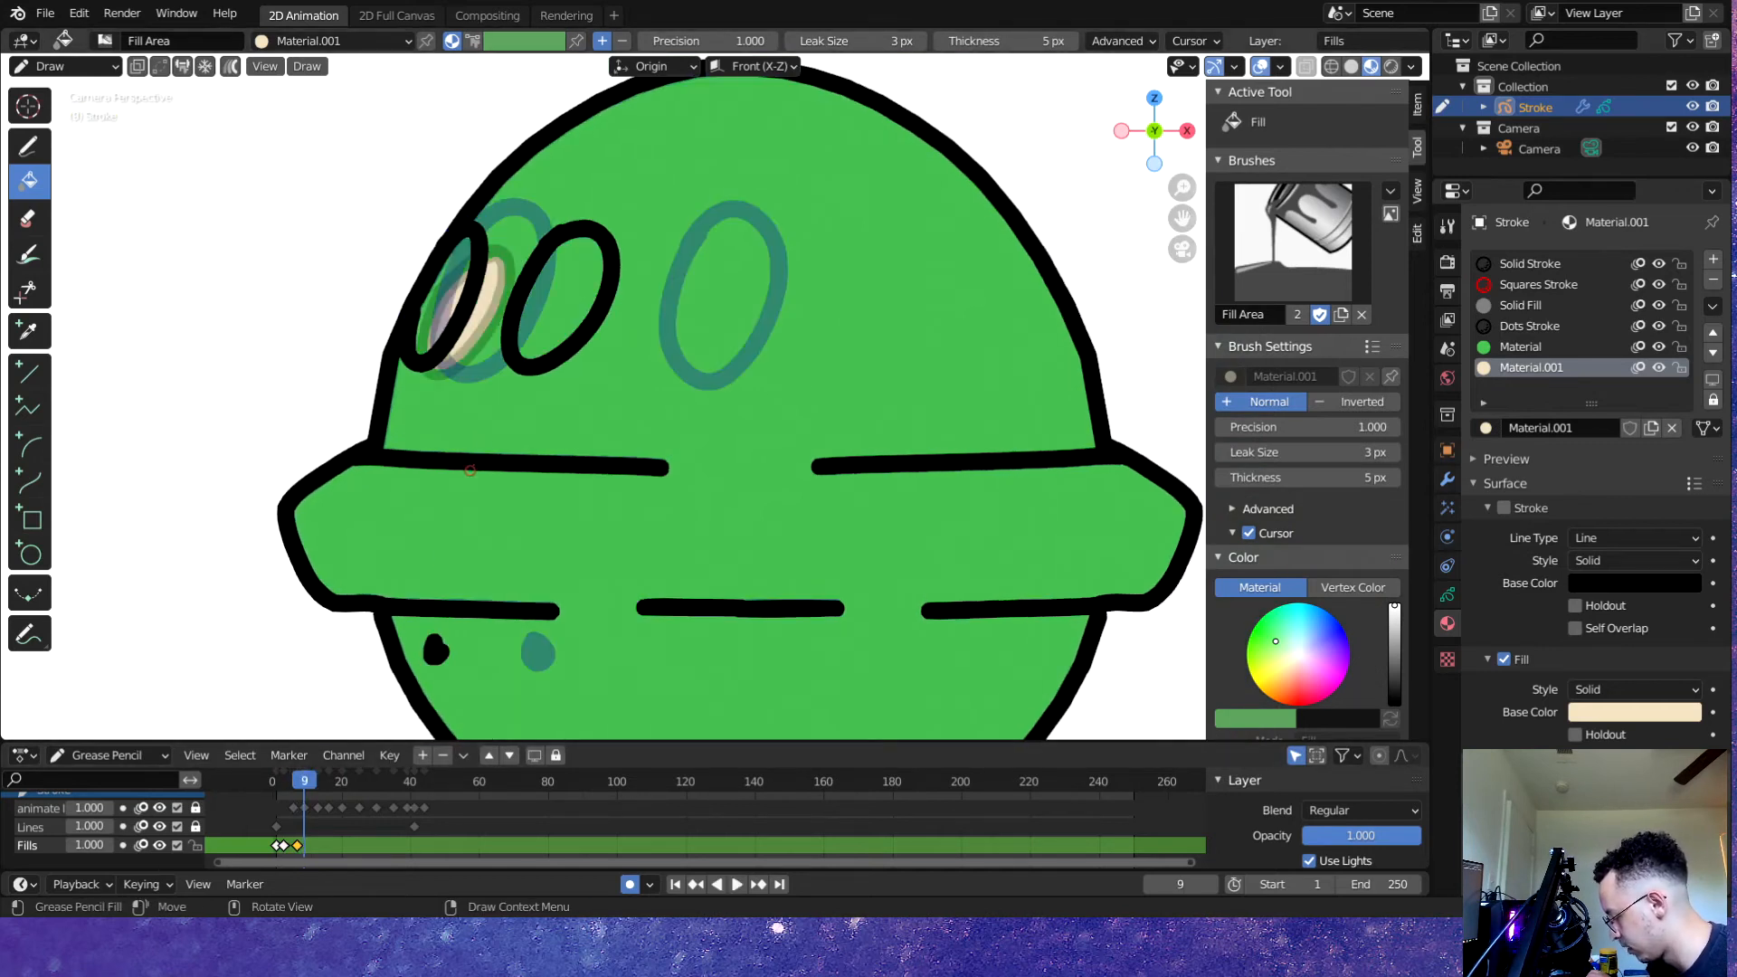
key(g)
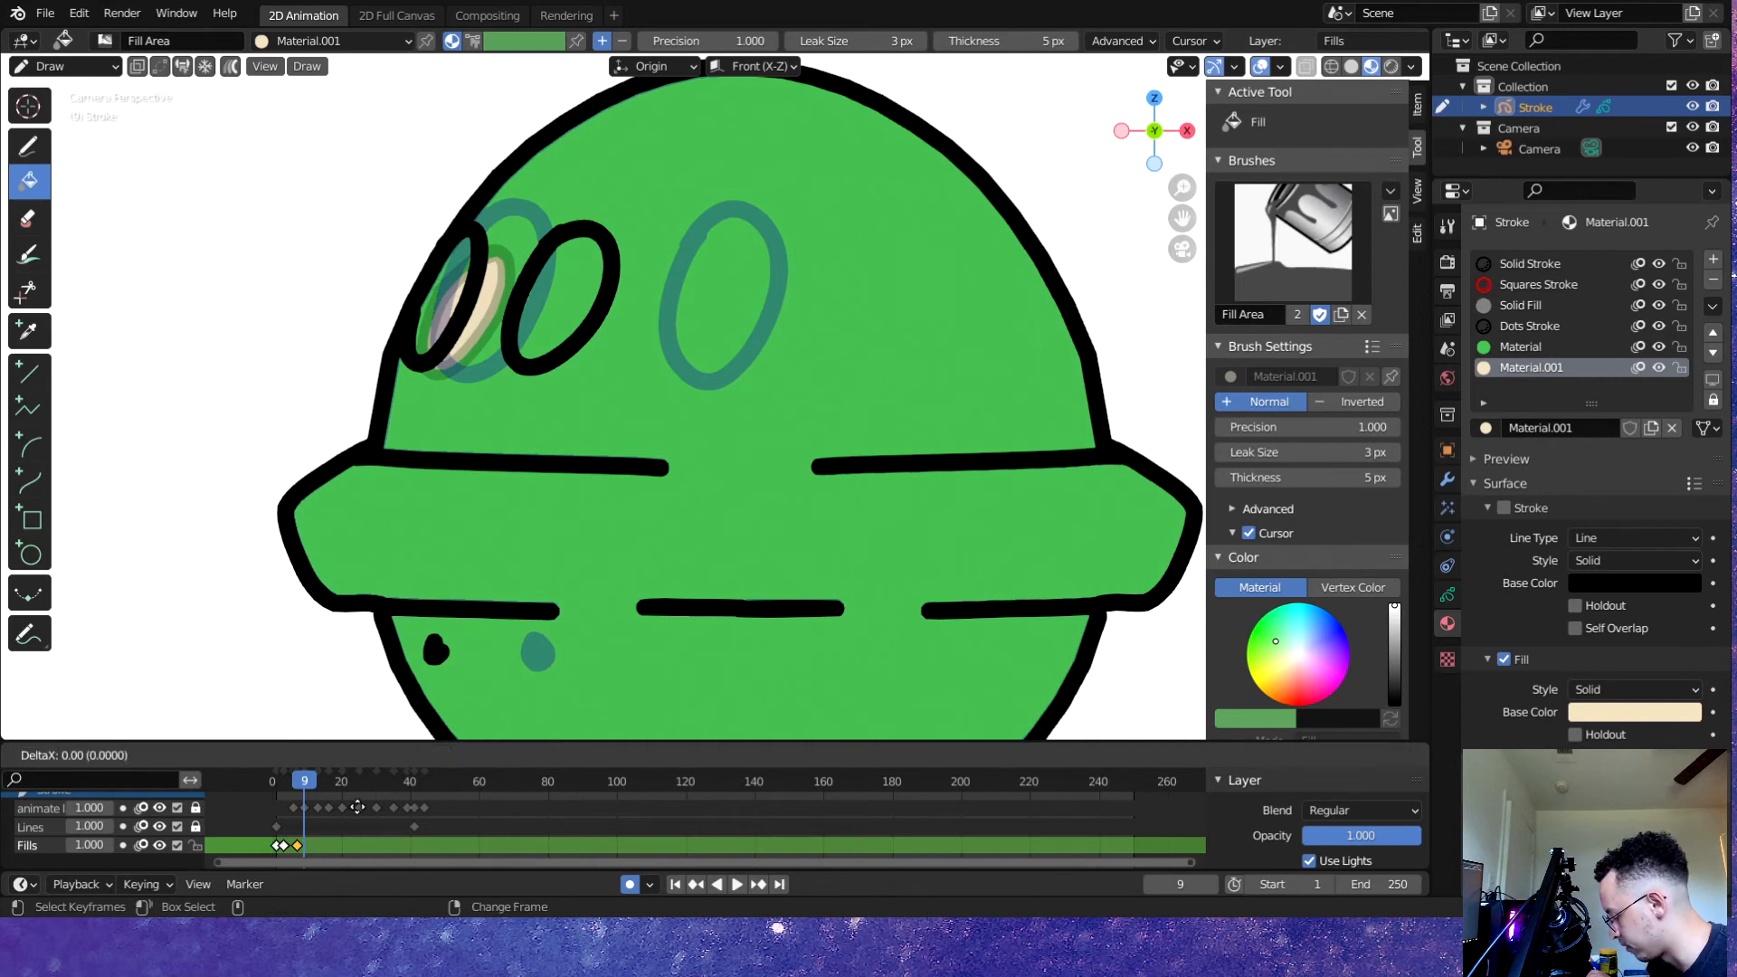
click(364, 806)
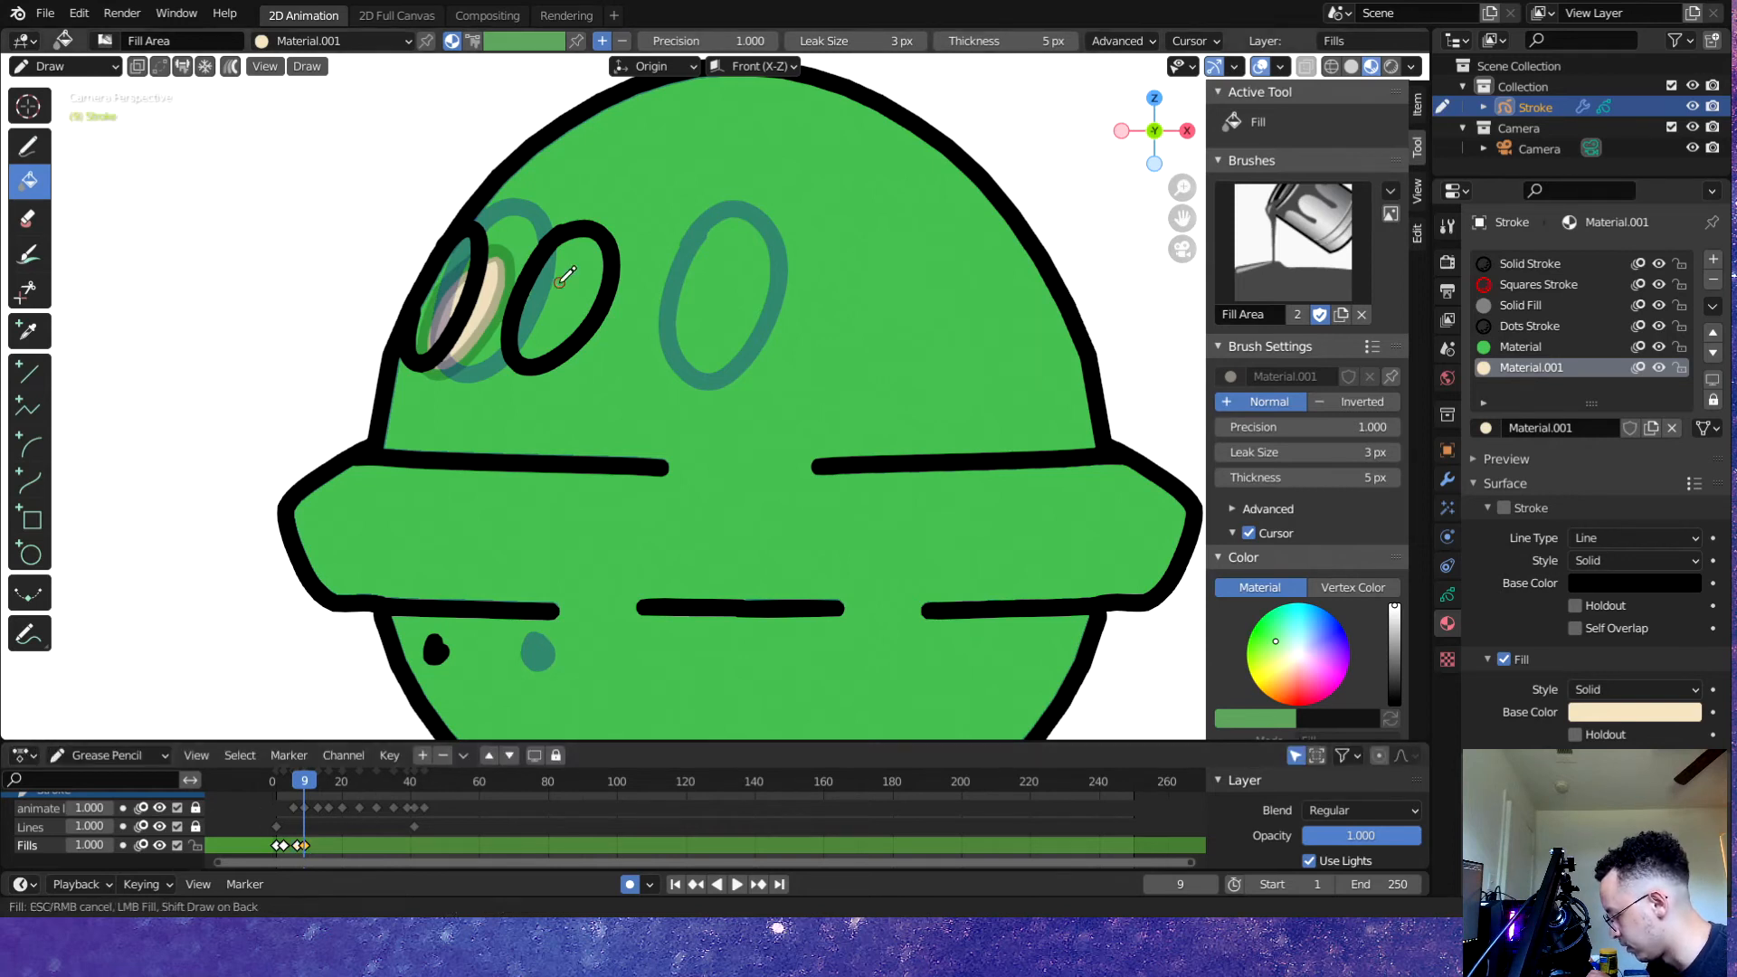
click(561, 281)
- Fill over the leftover cream eye shape between the two eyes on frame 9 with the green Material
scroll(338, 398, up, 3)
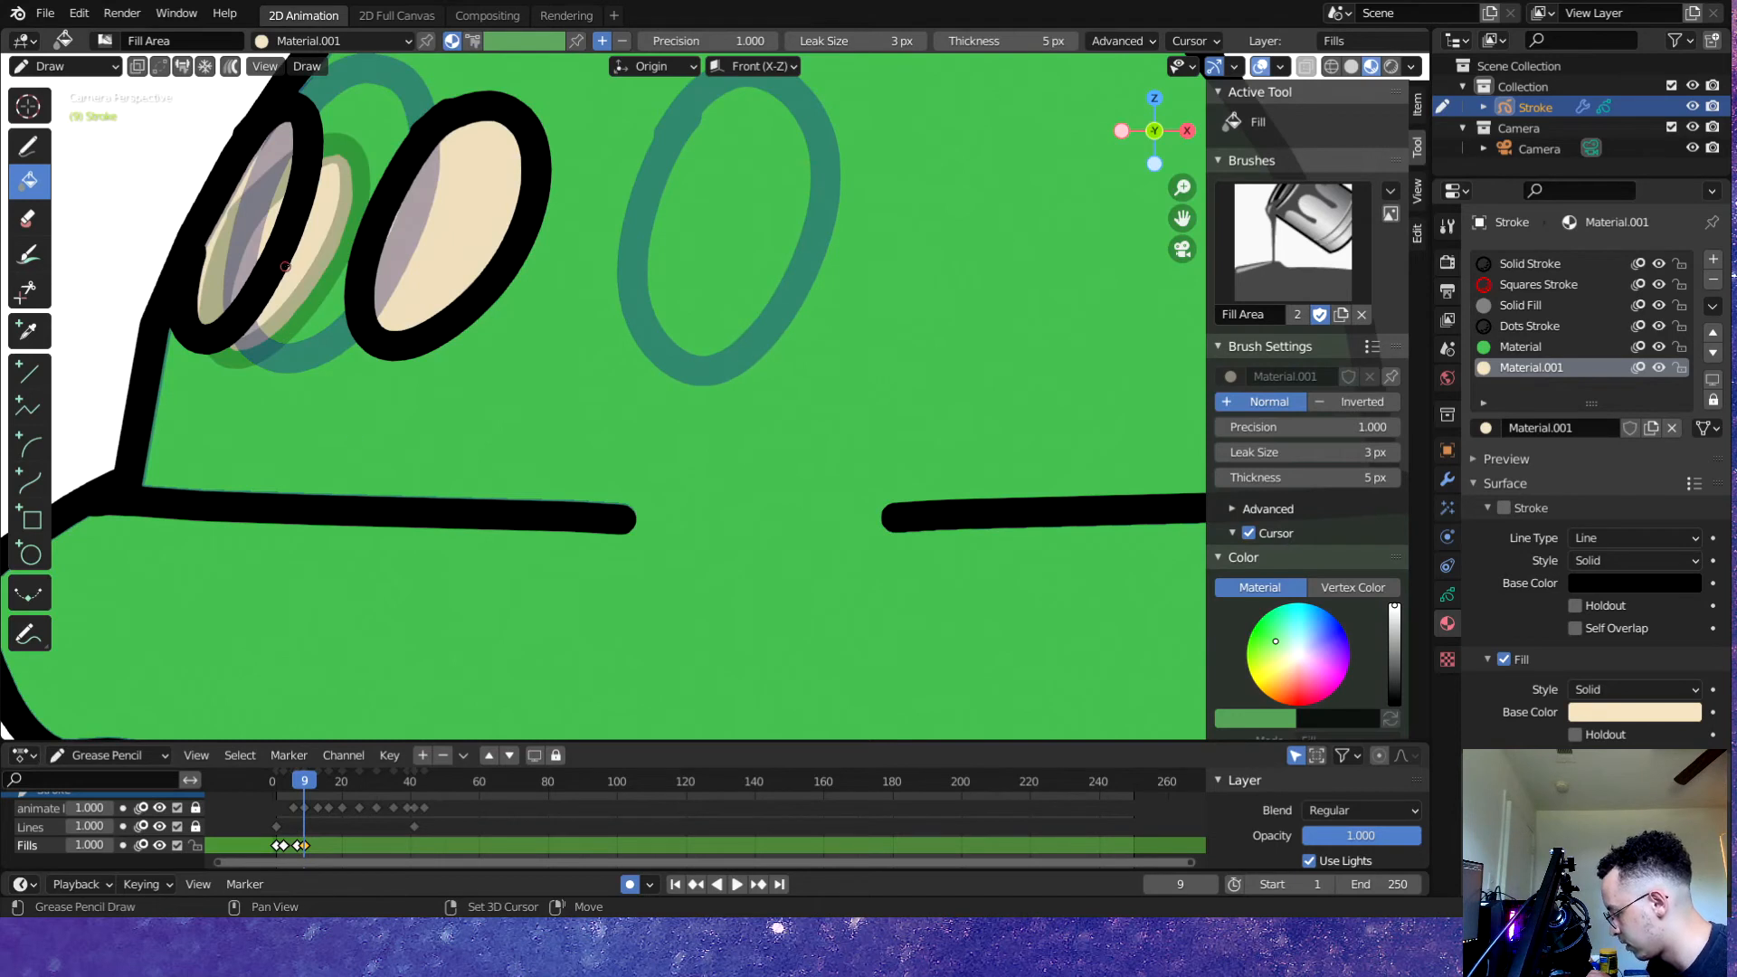
key(shift+space)
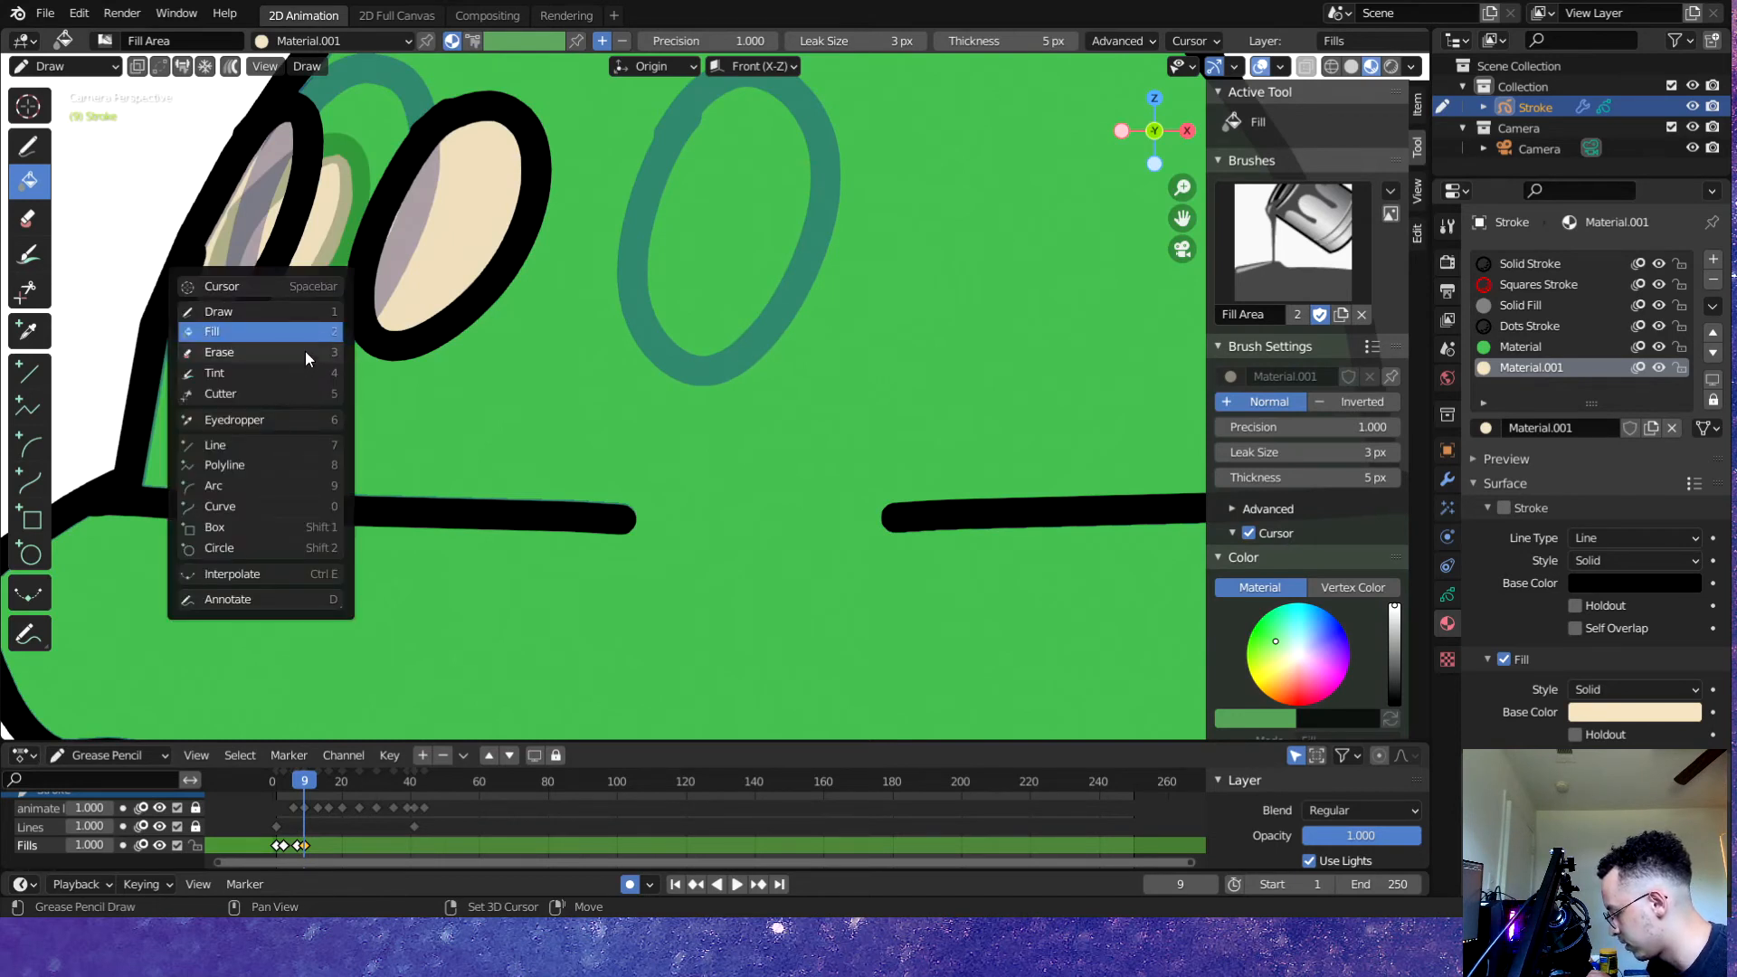
click(306, 353)
key(shift+space)
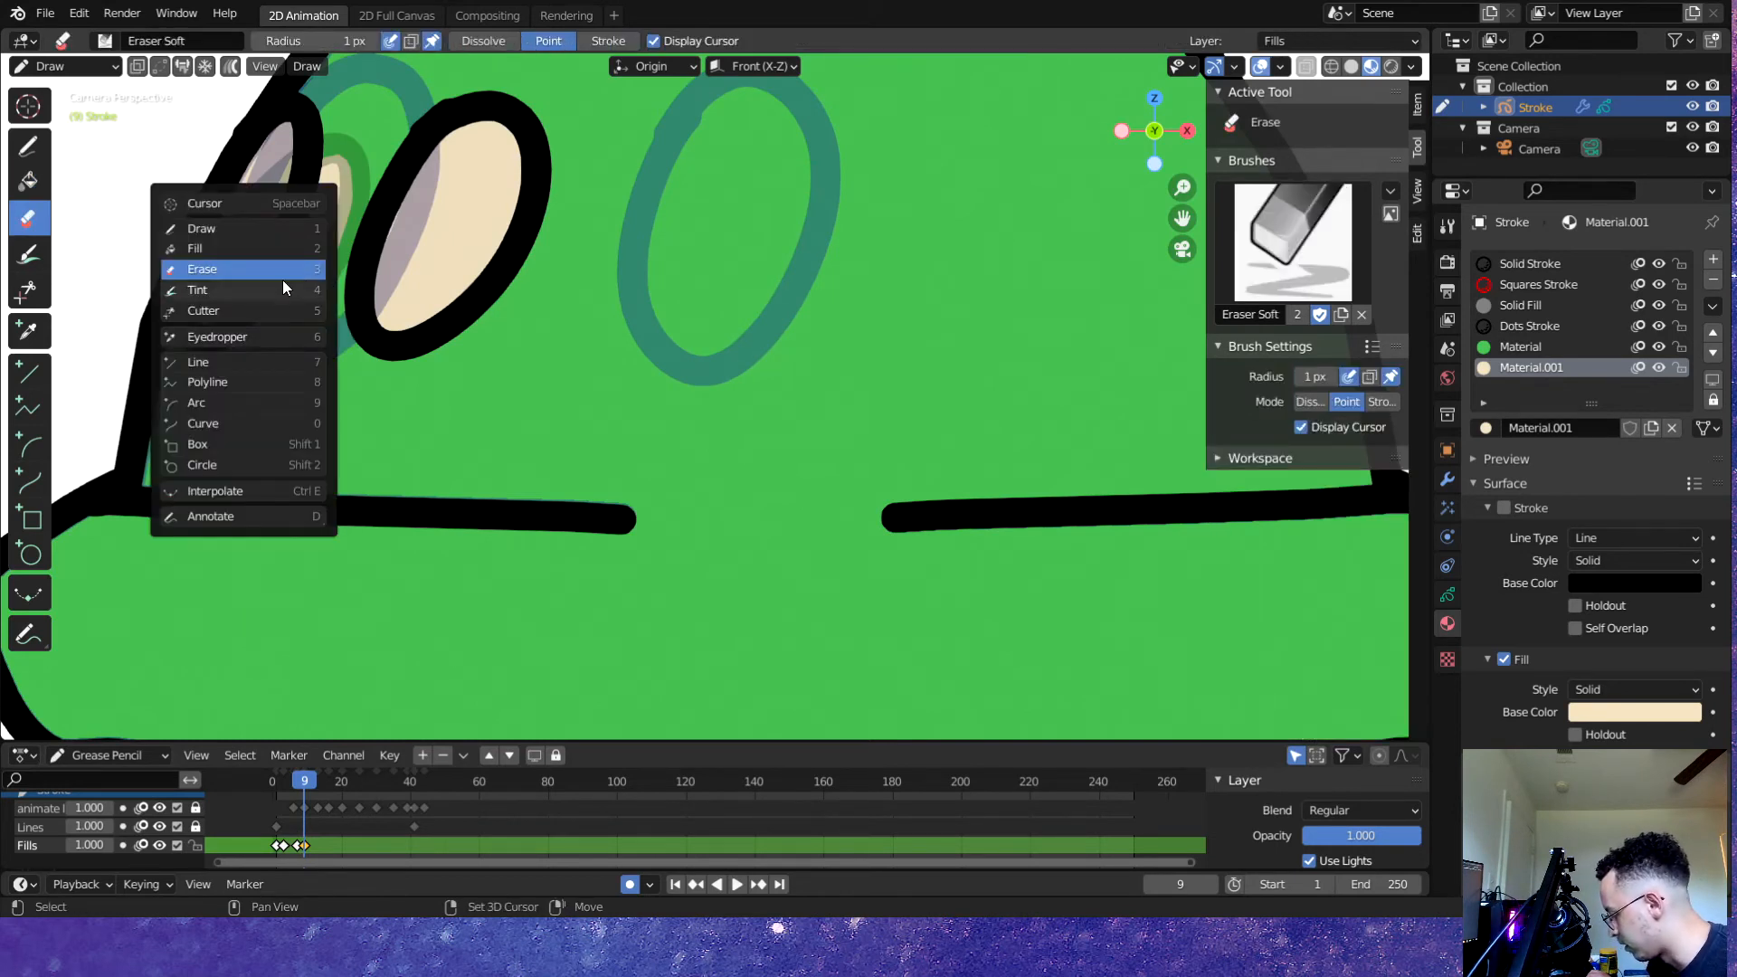
click(286, 248)
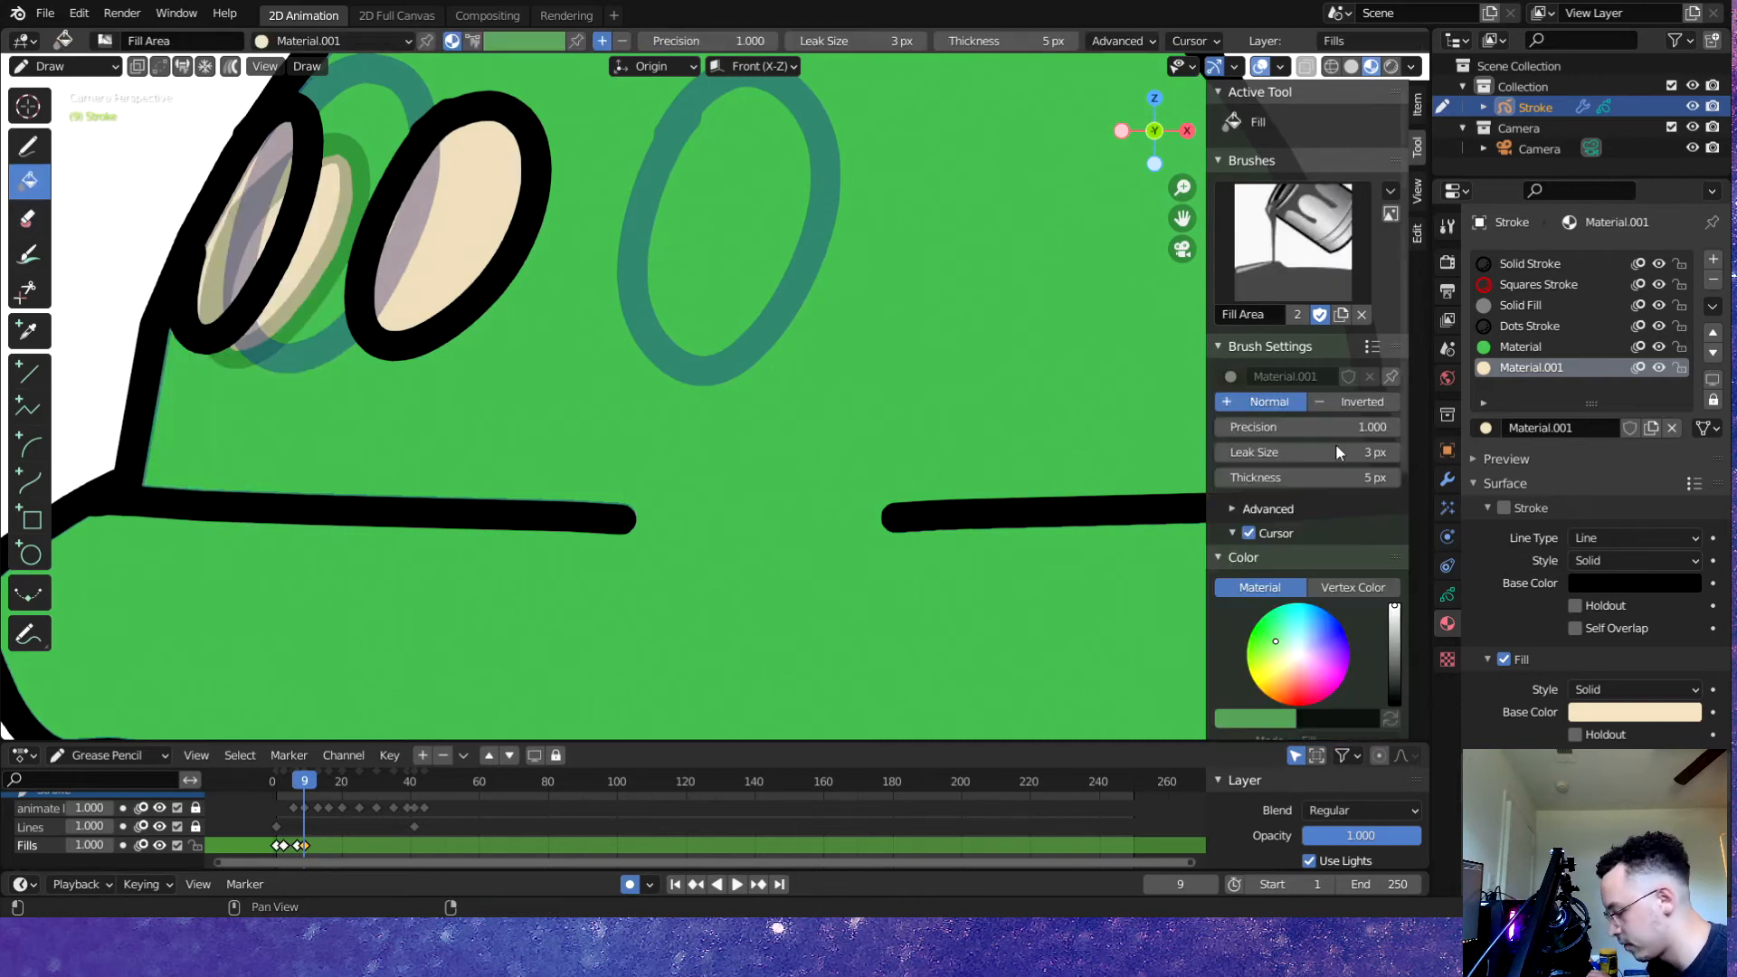
click(1520, 347)
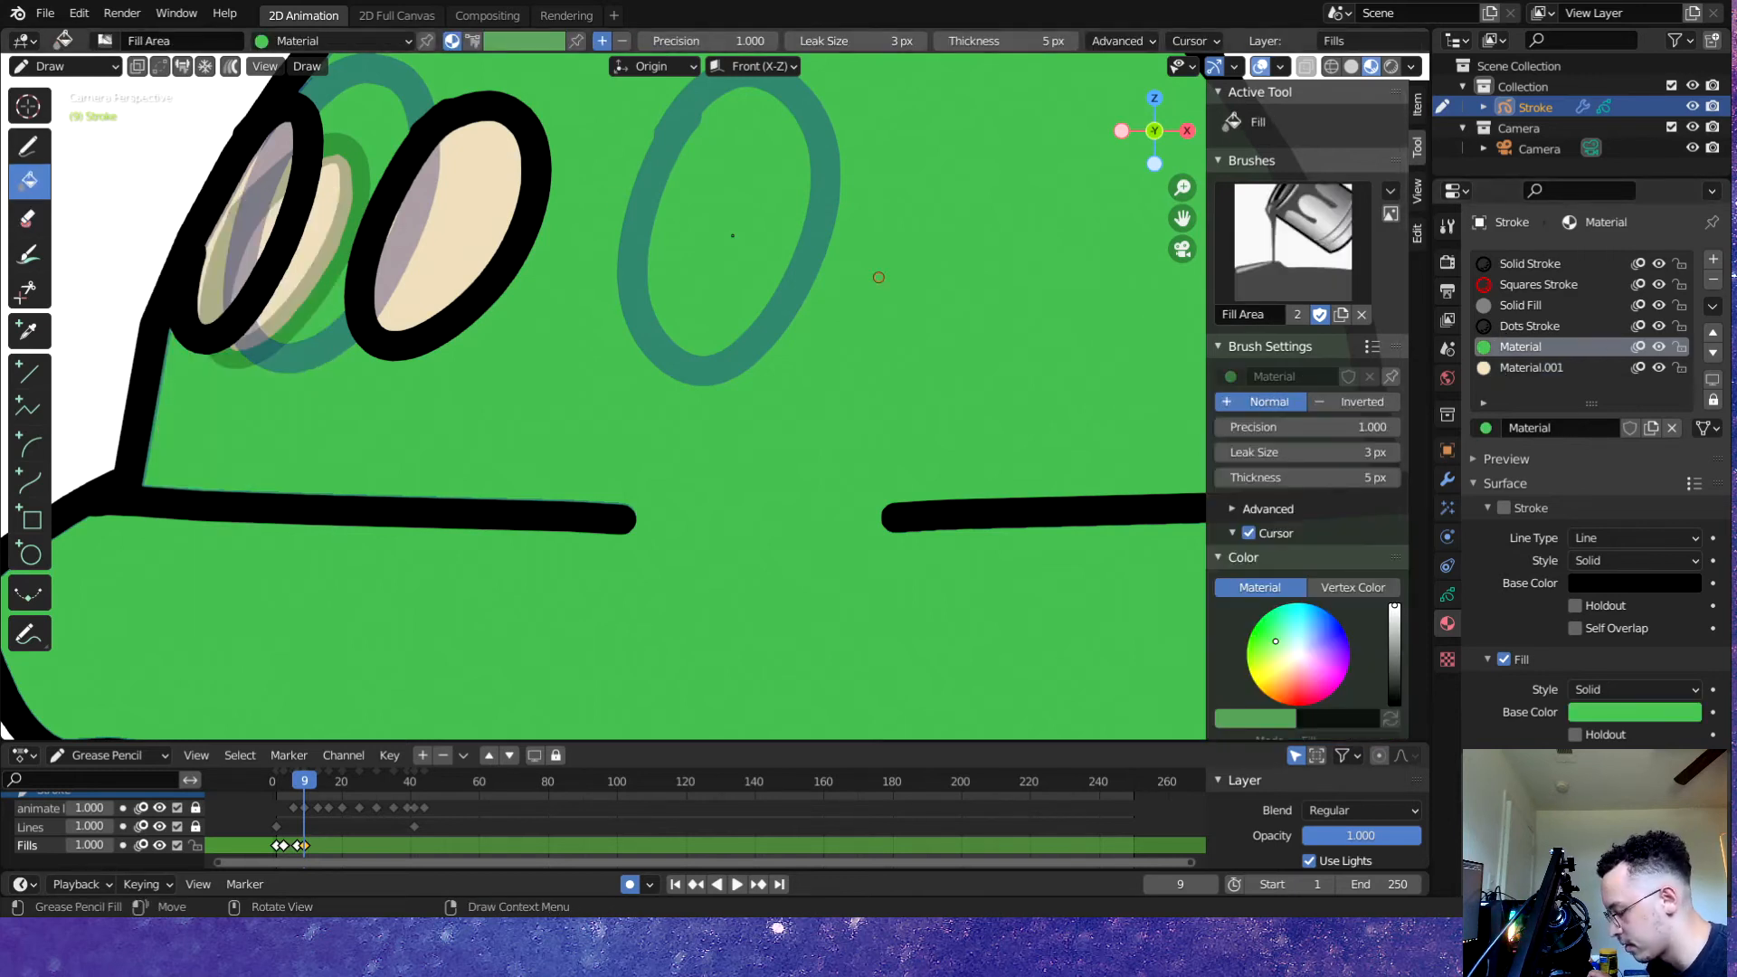
click(333, 196)
- Save the file and turn off onion skinning for the Lines layer
scroll(633, 407, down, 1)
key(ctrl+s)
click(140, 826)
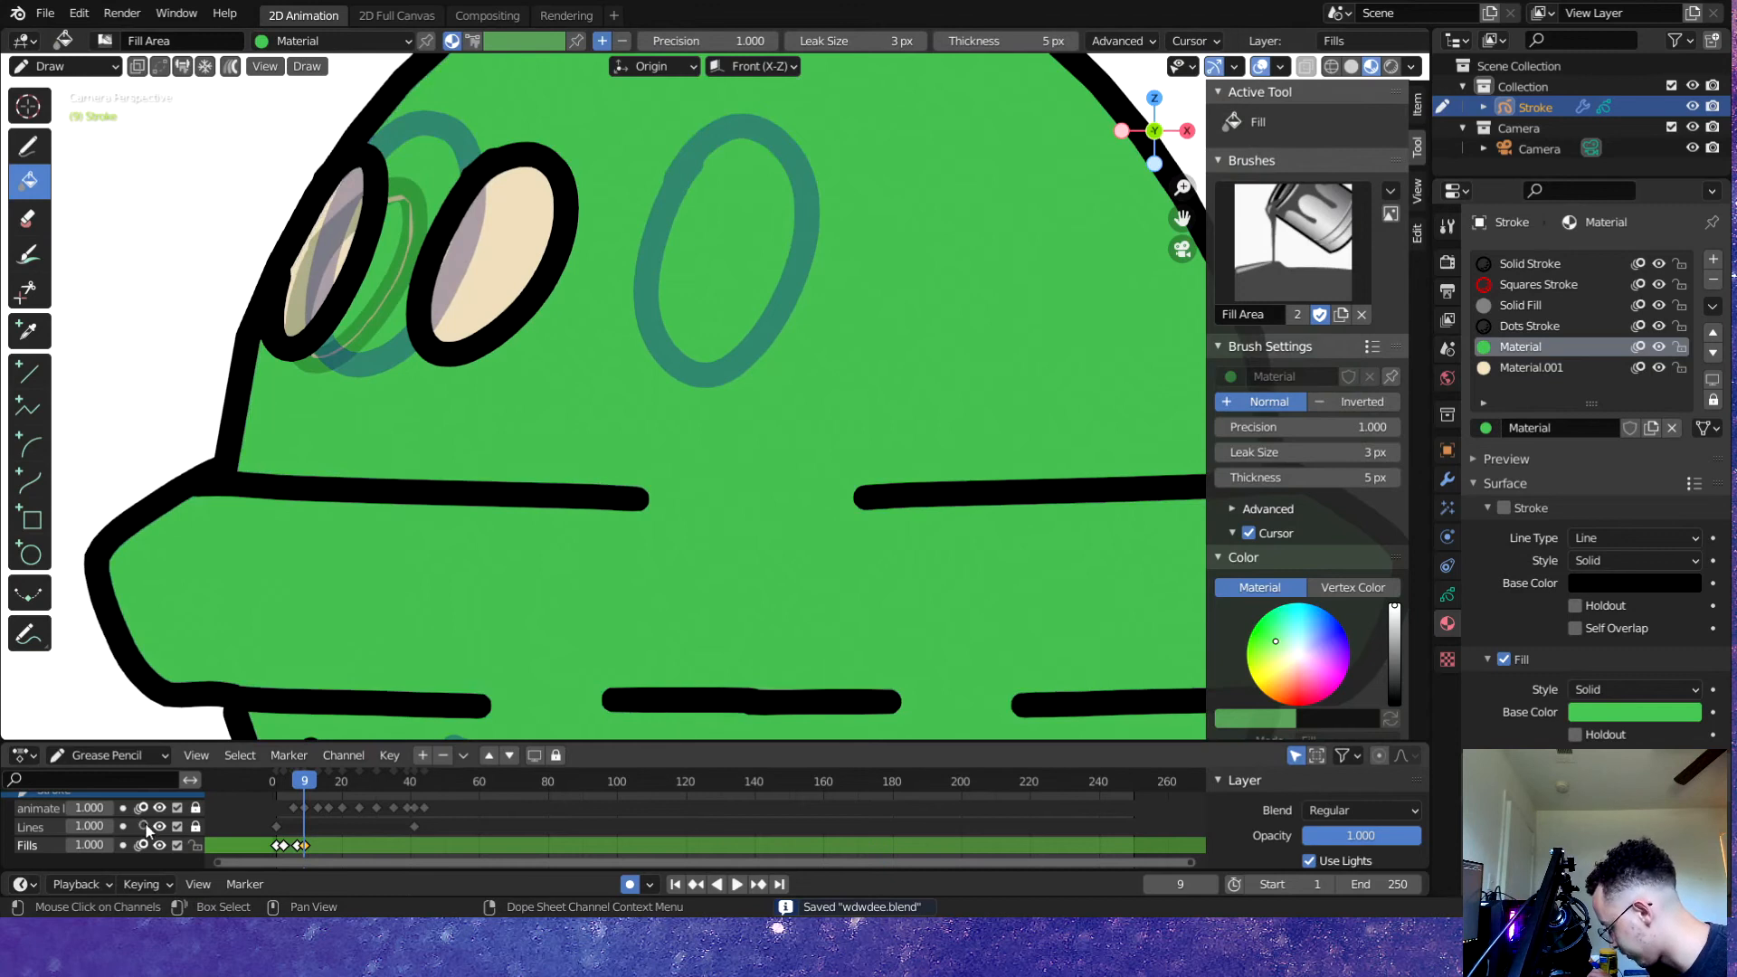
- Turn off onion skinning for the animate layer, paint green over the leftover cream outline beside the eye on frame 9, and save the file
click(141, 808)
scroll(365, 257, up, 2)
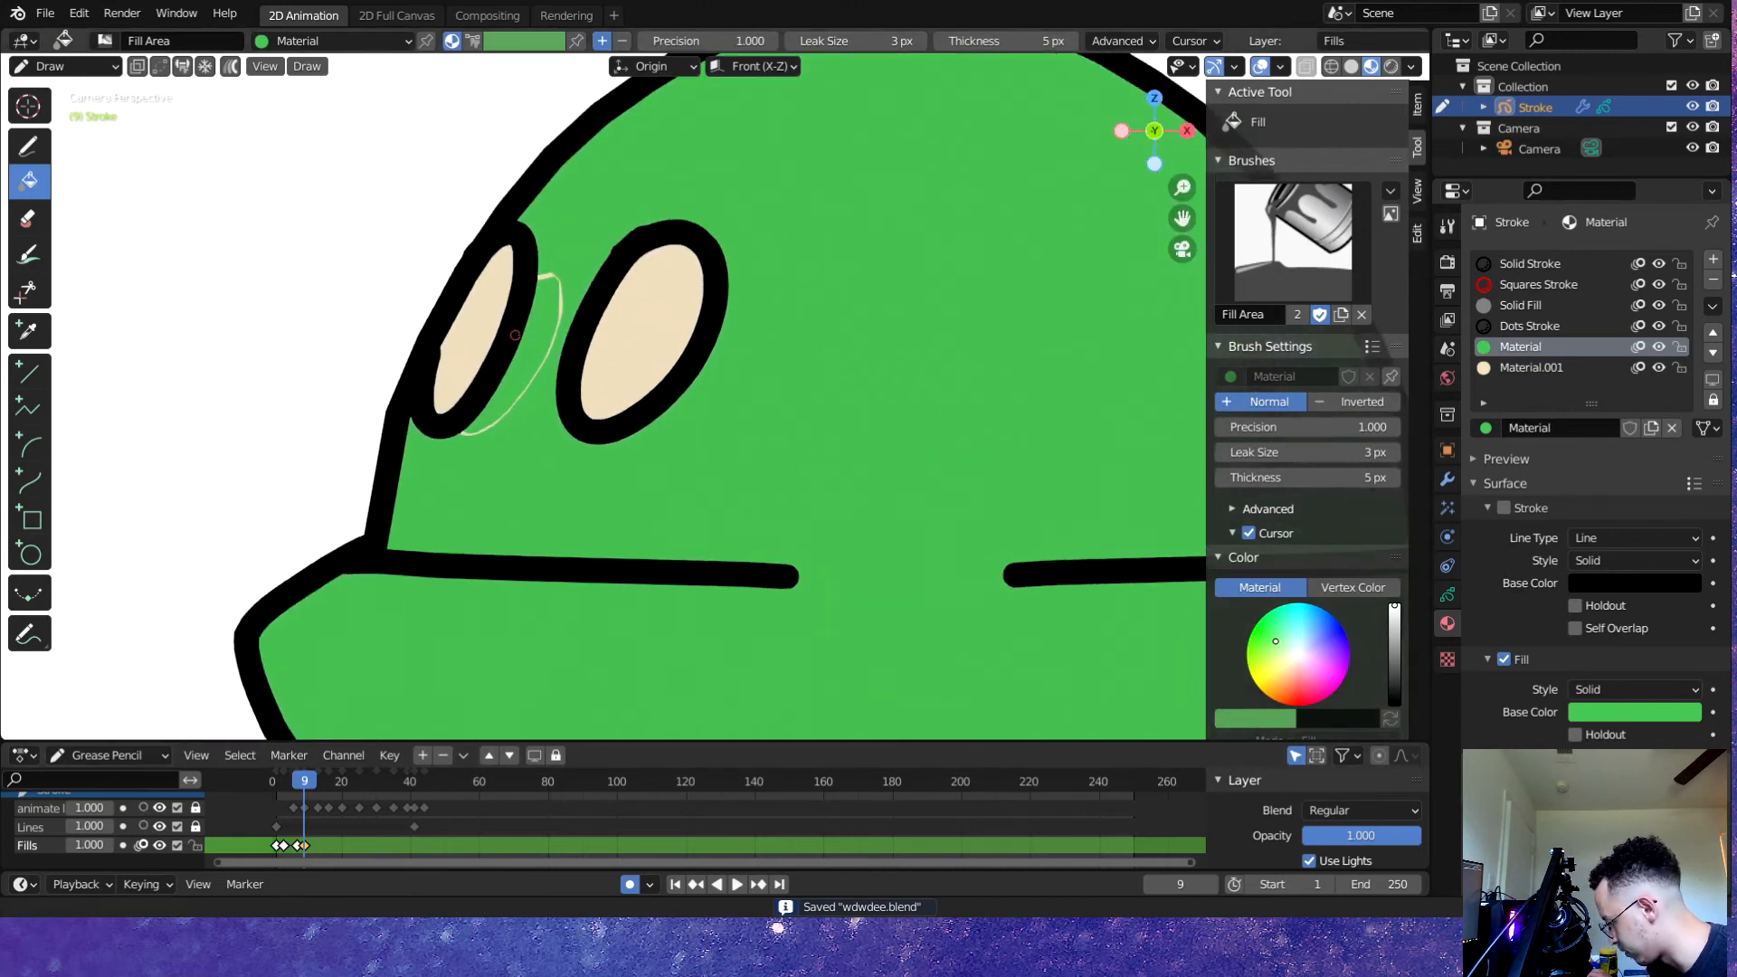
click(36, 147)
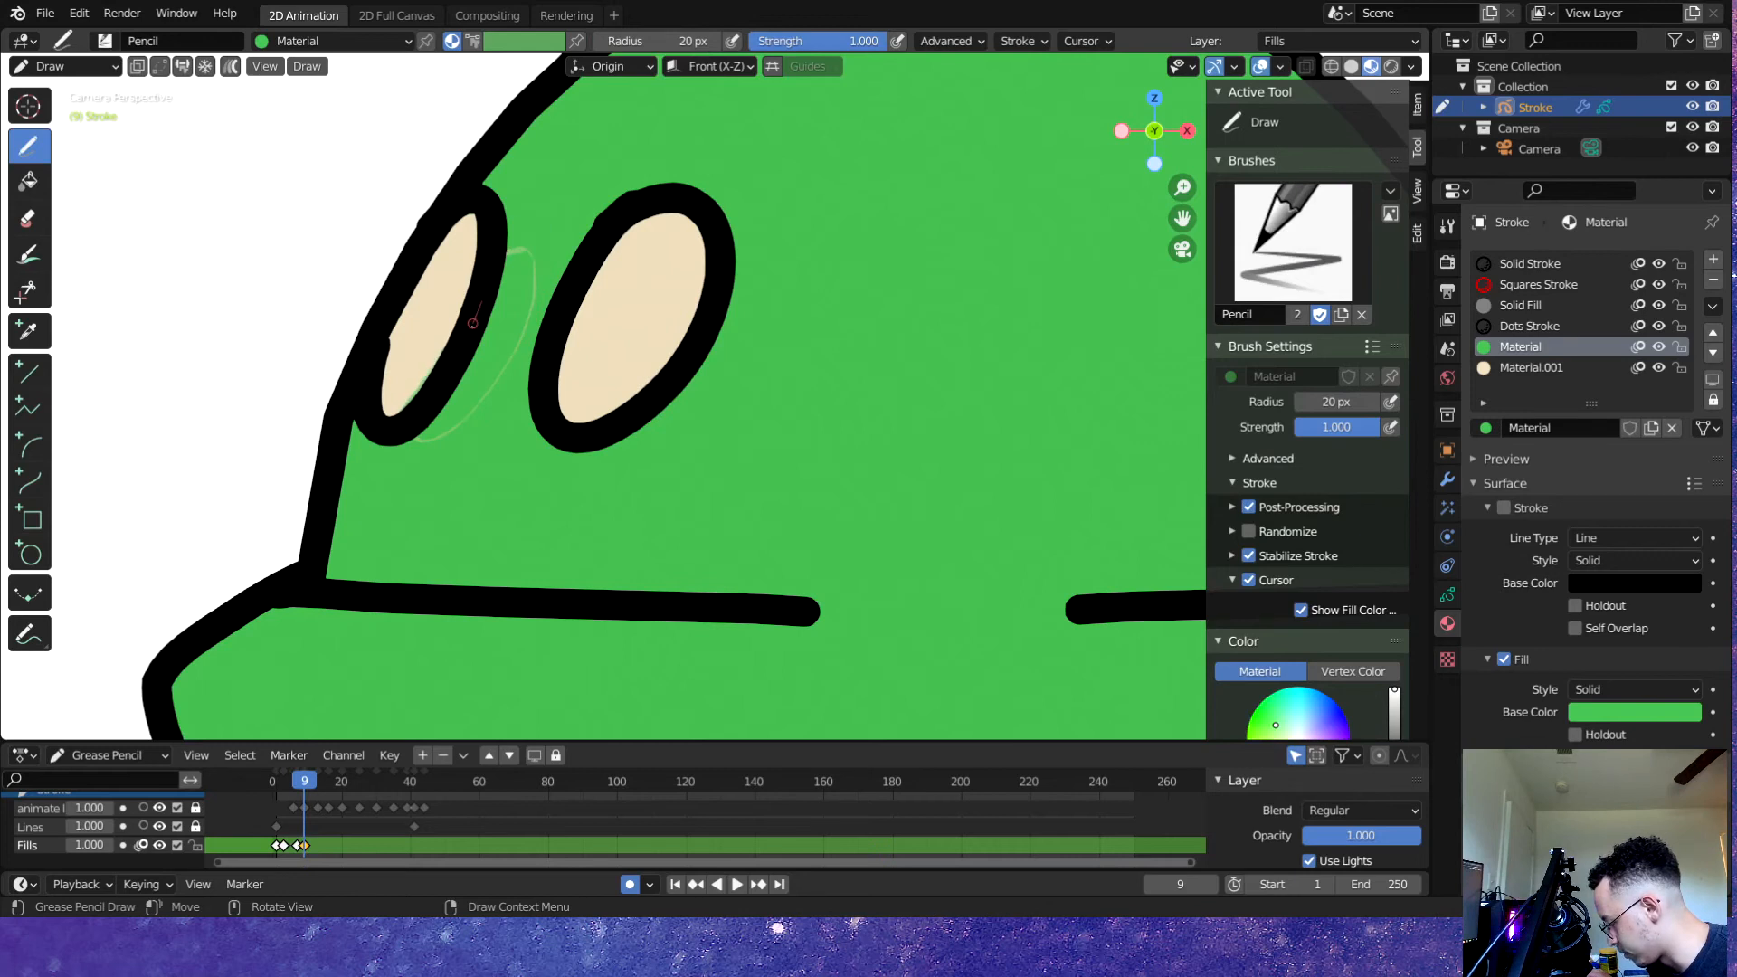
scroll(423, 398, down, 5)
key(ctrl+s)
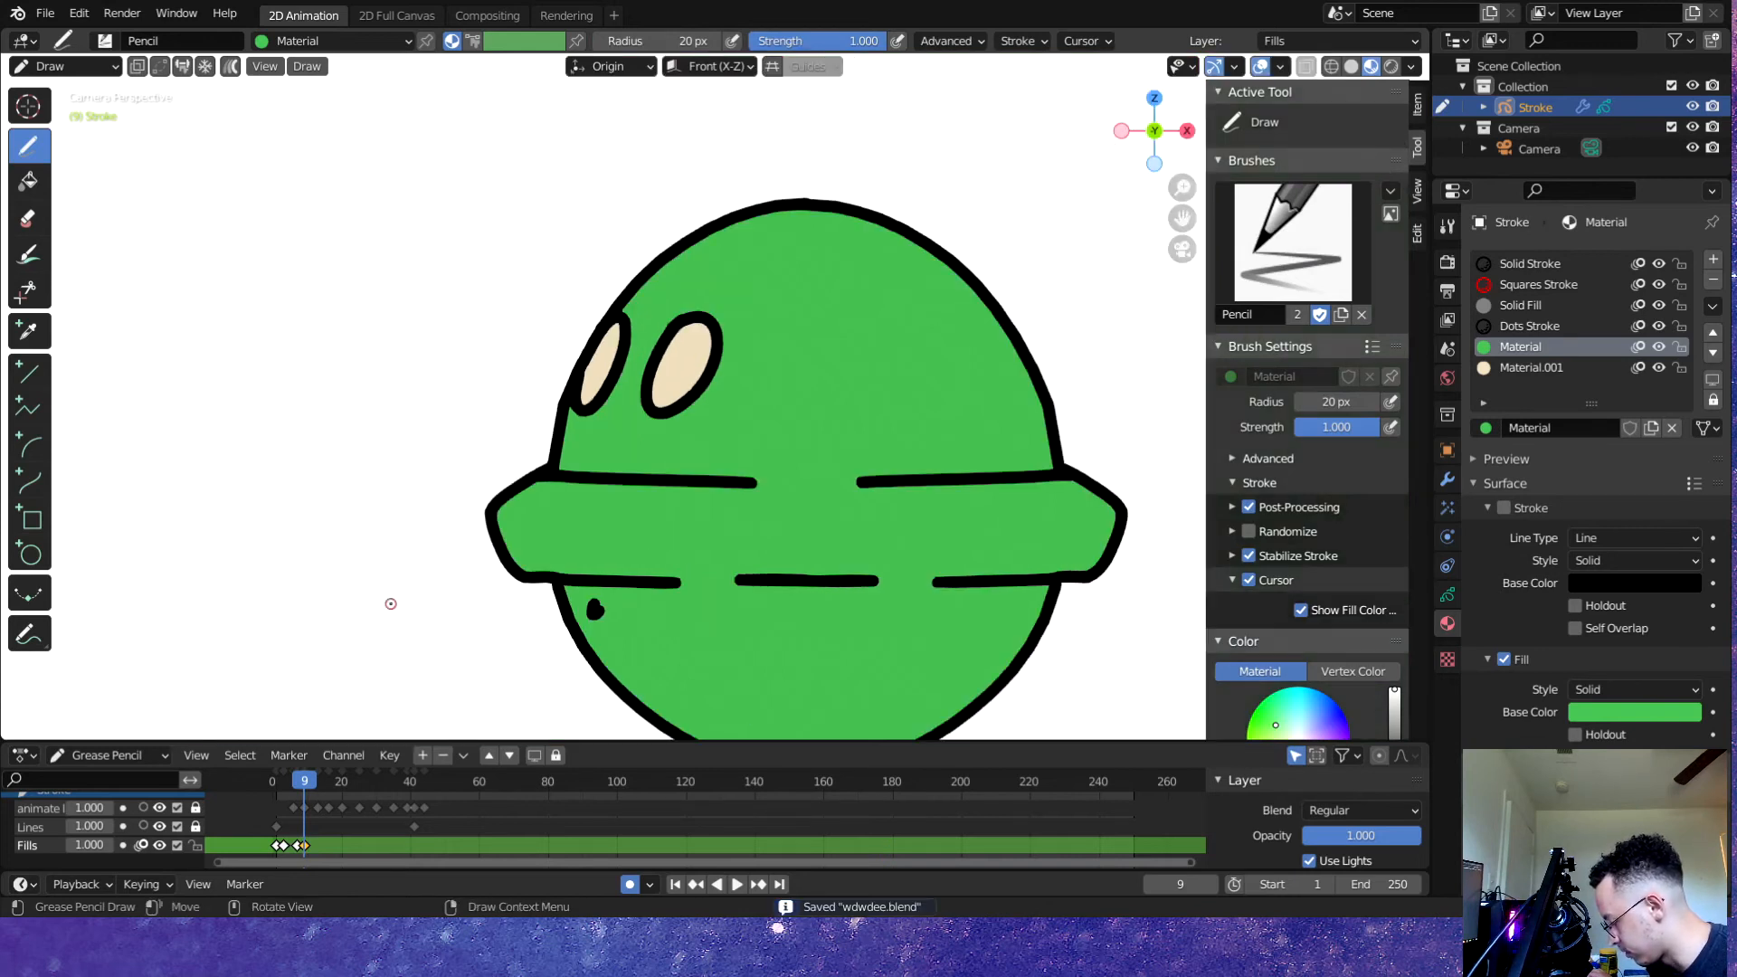
- Duplicate the Fills keyframe from frame 9 to frame 14
key(space)
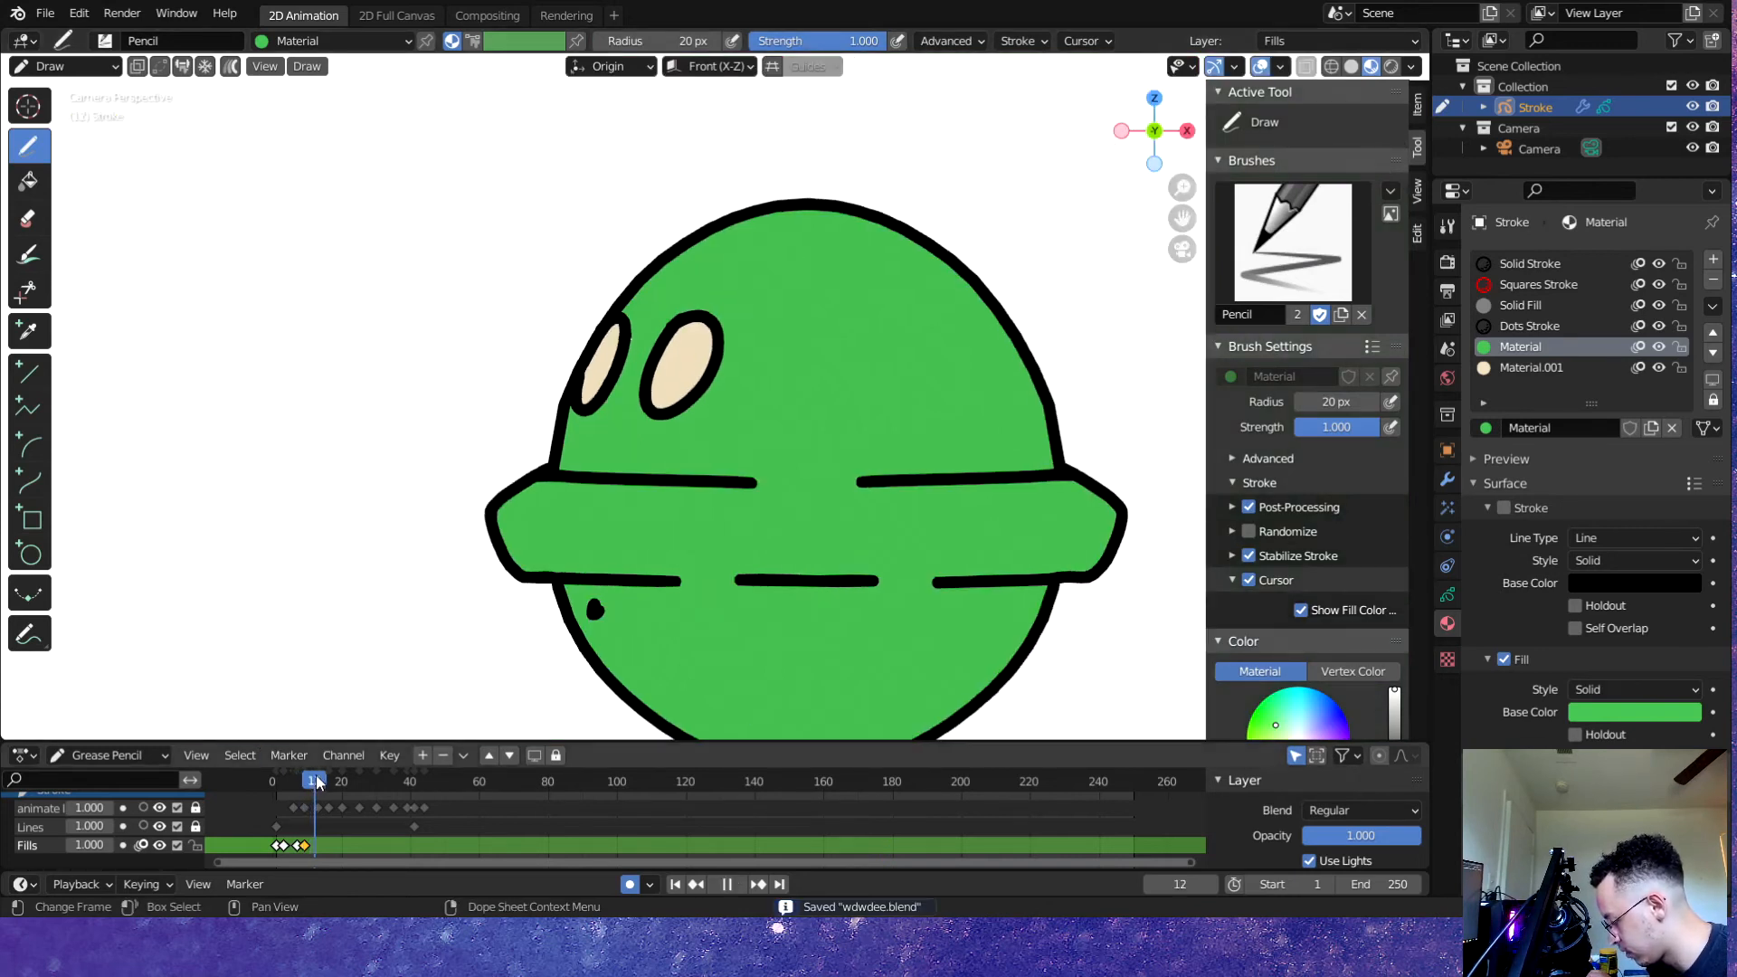
key(space)
key(g)
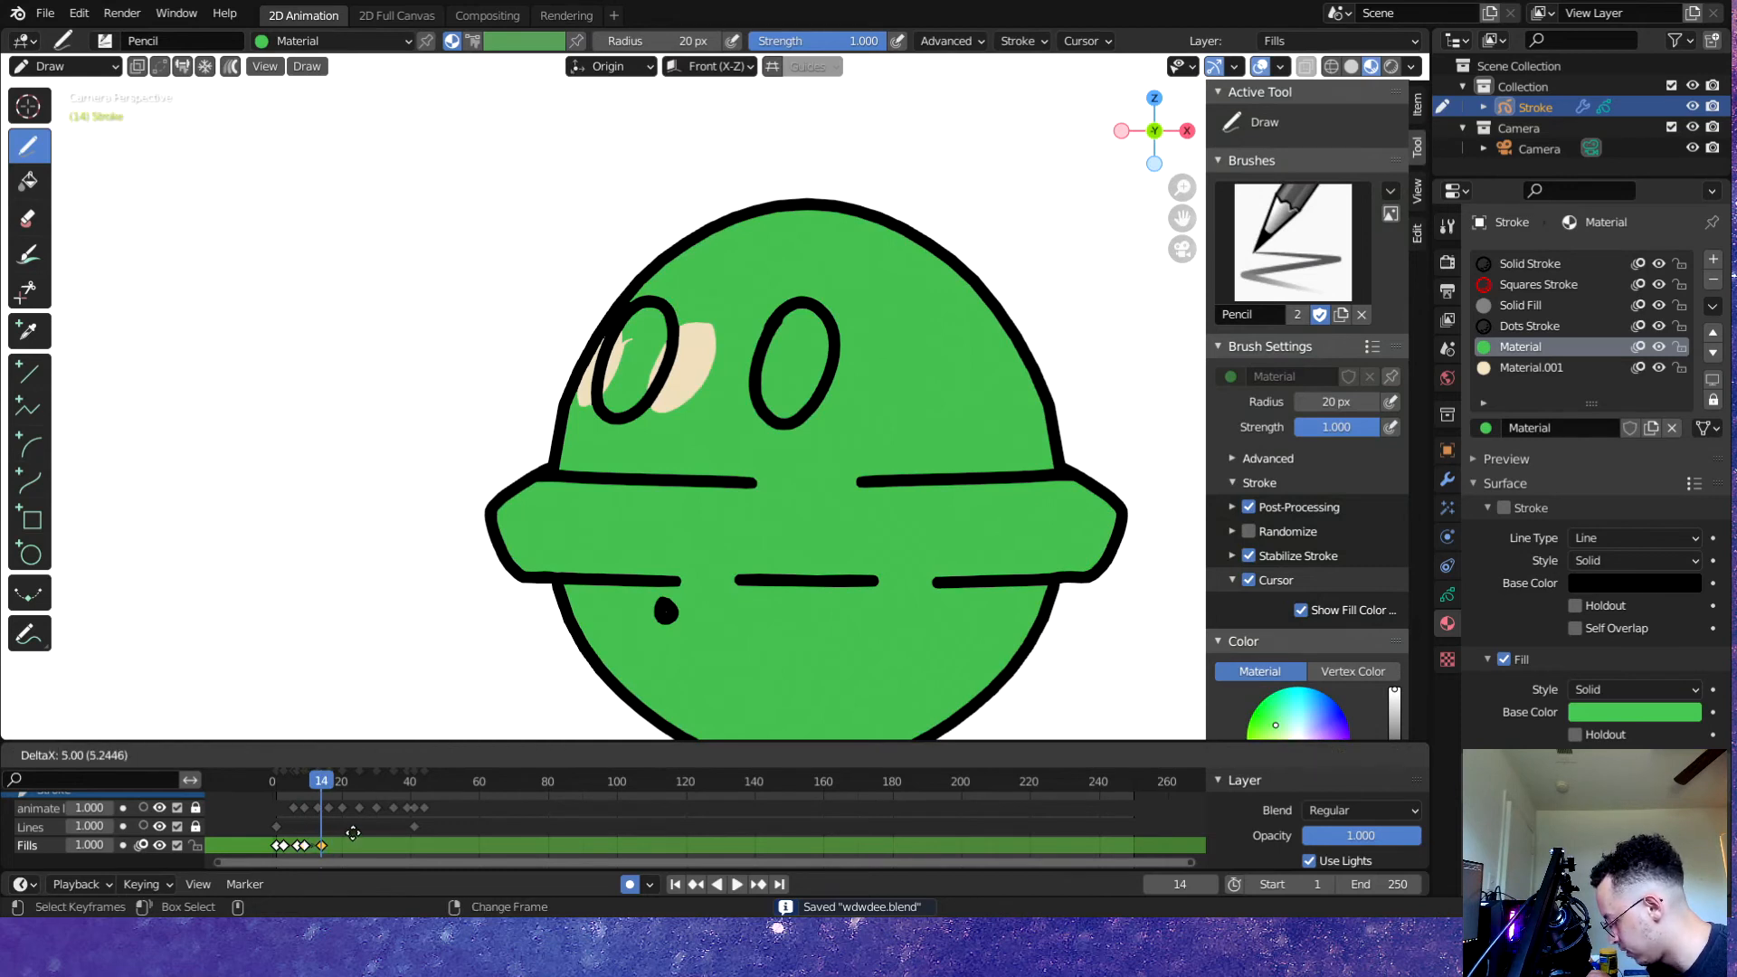
click(353, 832)
key(space)
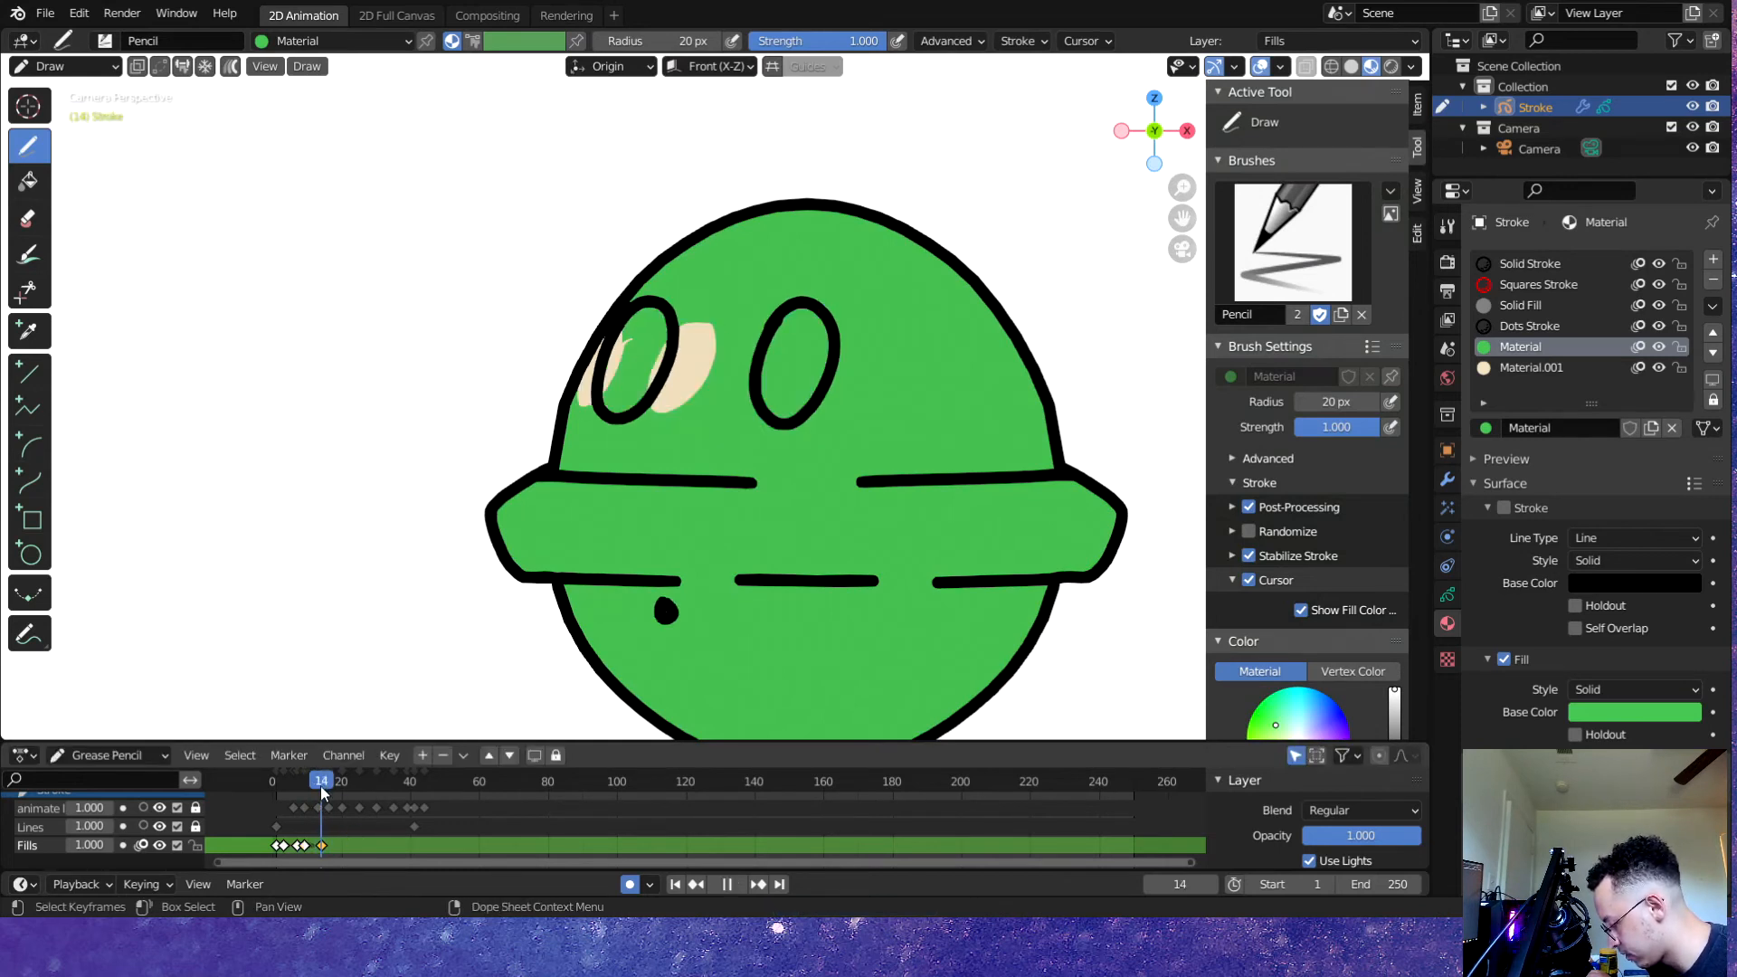
- Paint over the old cream eye shapes on frame 14 with the green Material and save the file
scroll(713, 352, up, 2)
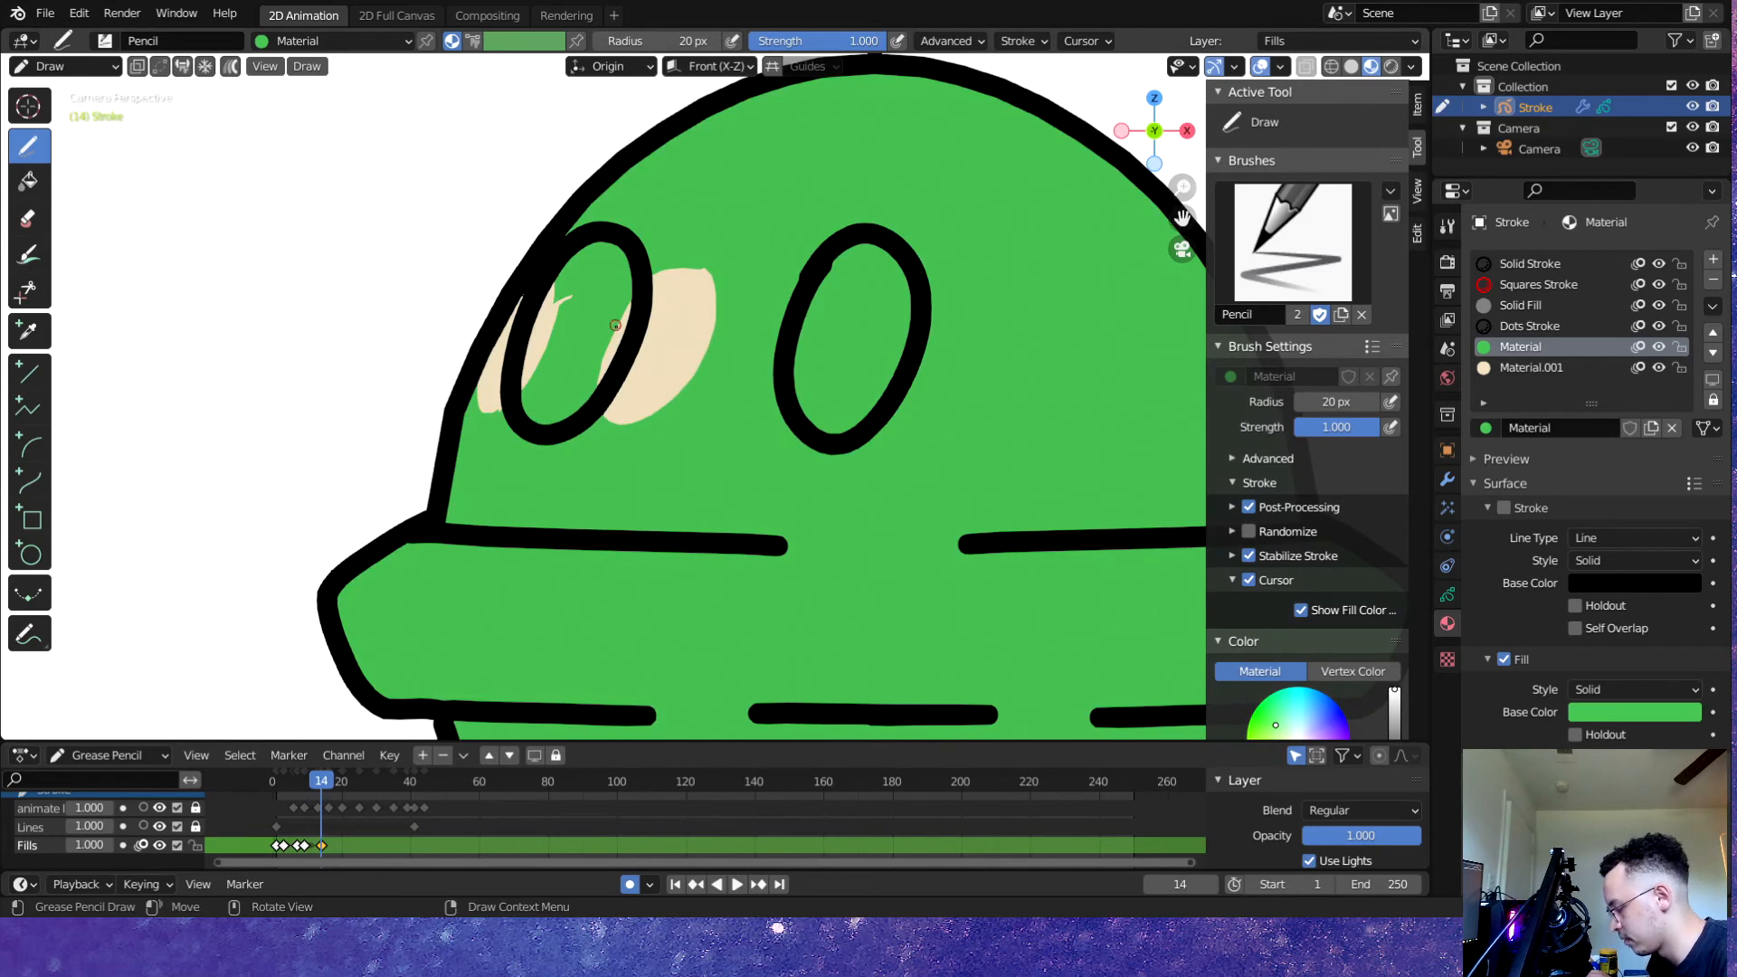
mouse_move(615, 324)
mouse_down()
mouse_move(674, 353)
mouse_move(589, 345)
mouse_up()
drag(752, 428, 698, 88)
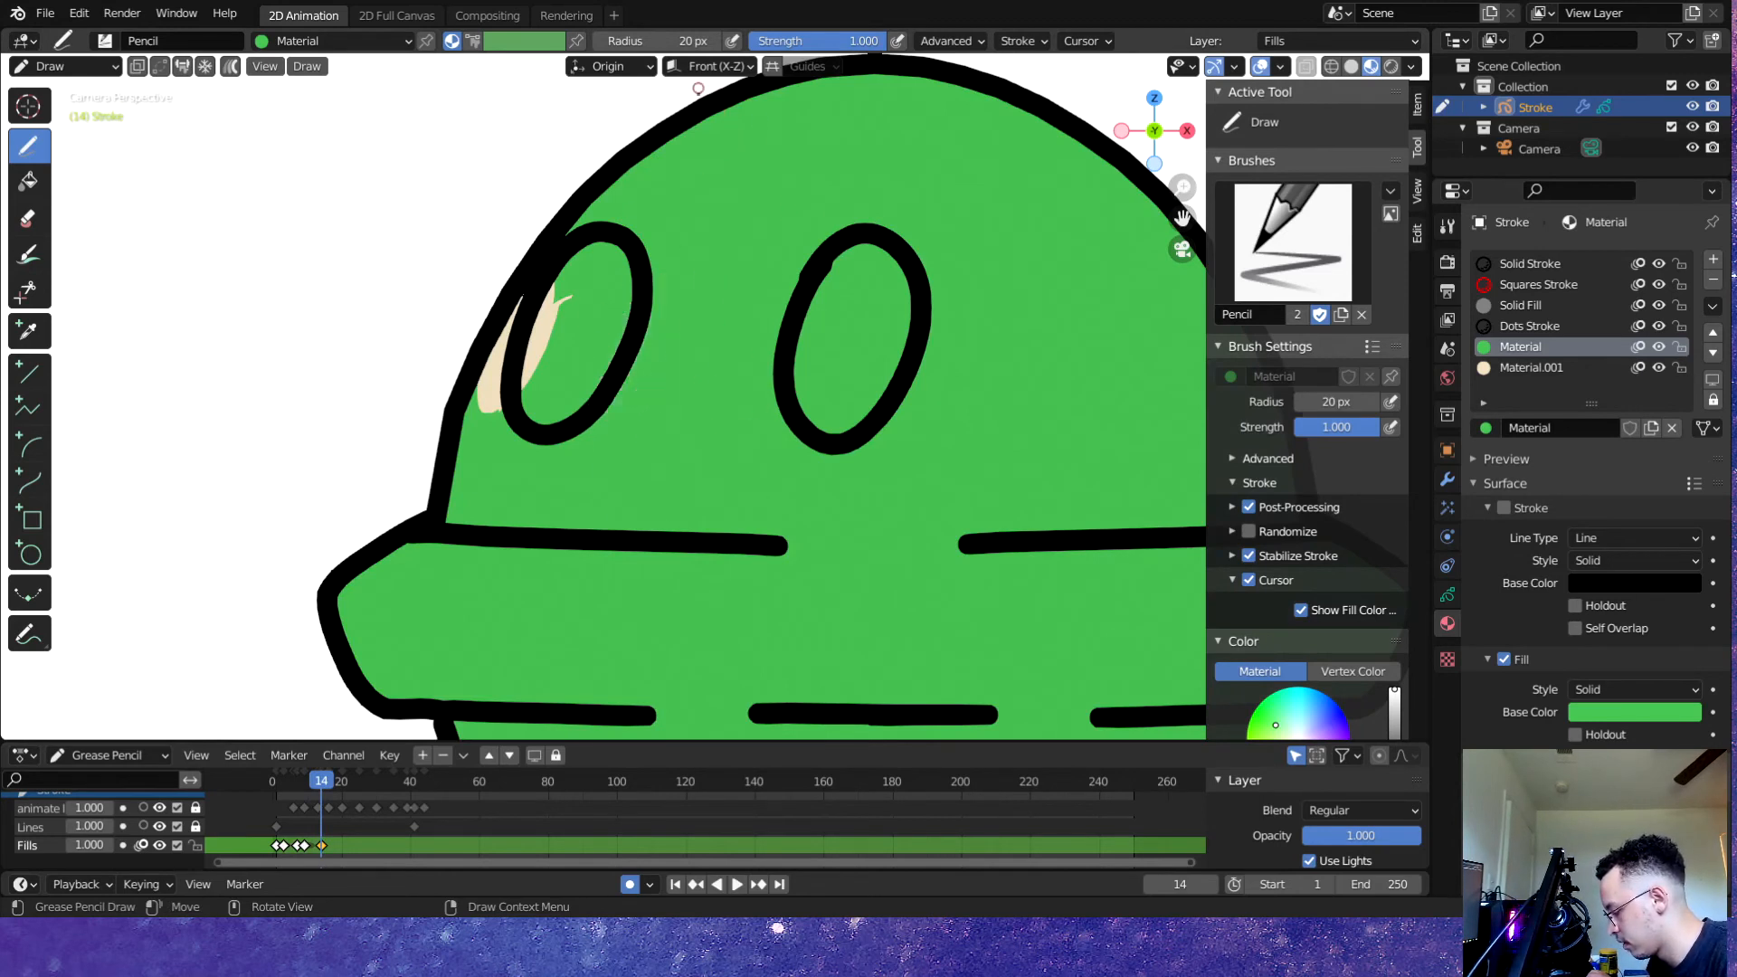
mouse_move(485, 422)
mouse_down()
mouse_move(543, 308)
mouse_move(504, 273)
mouse_up()
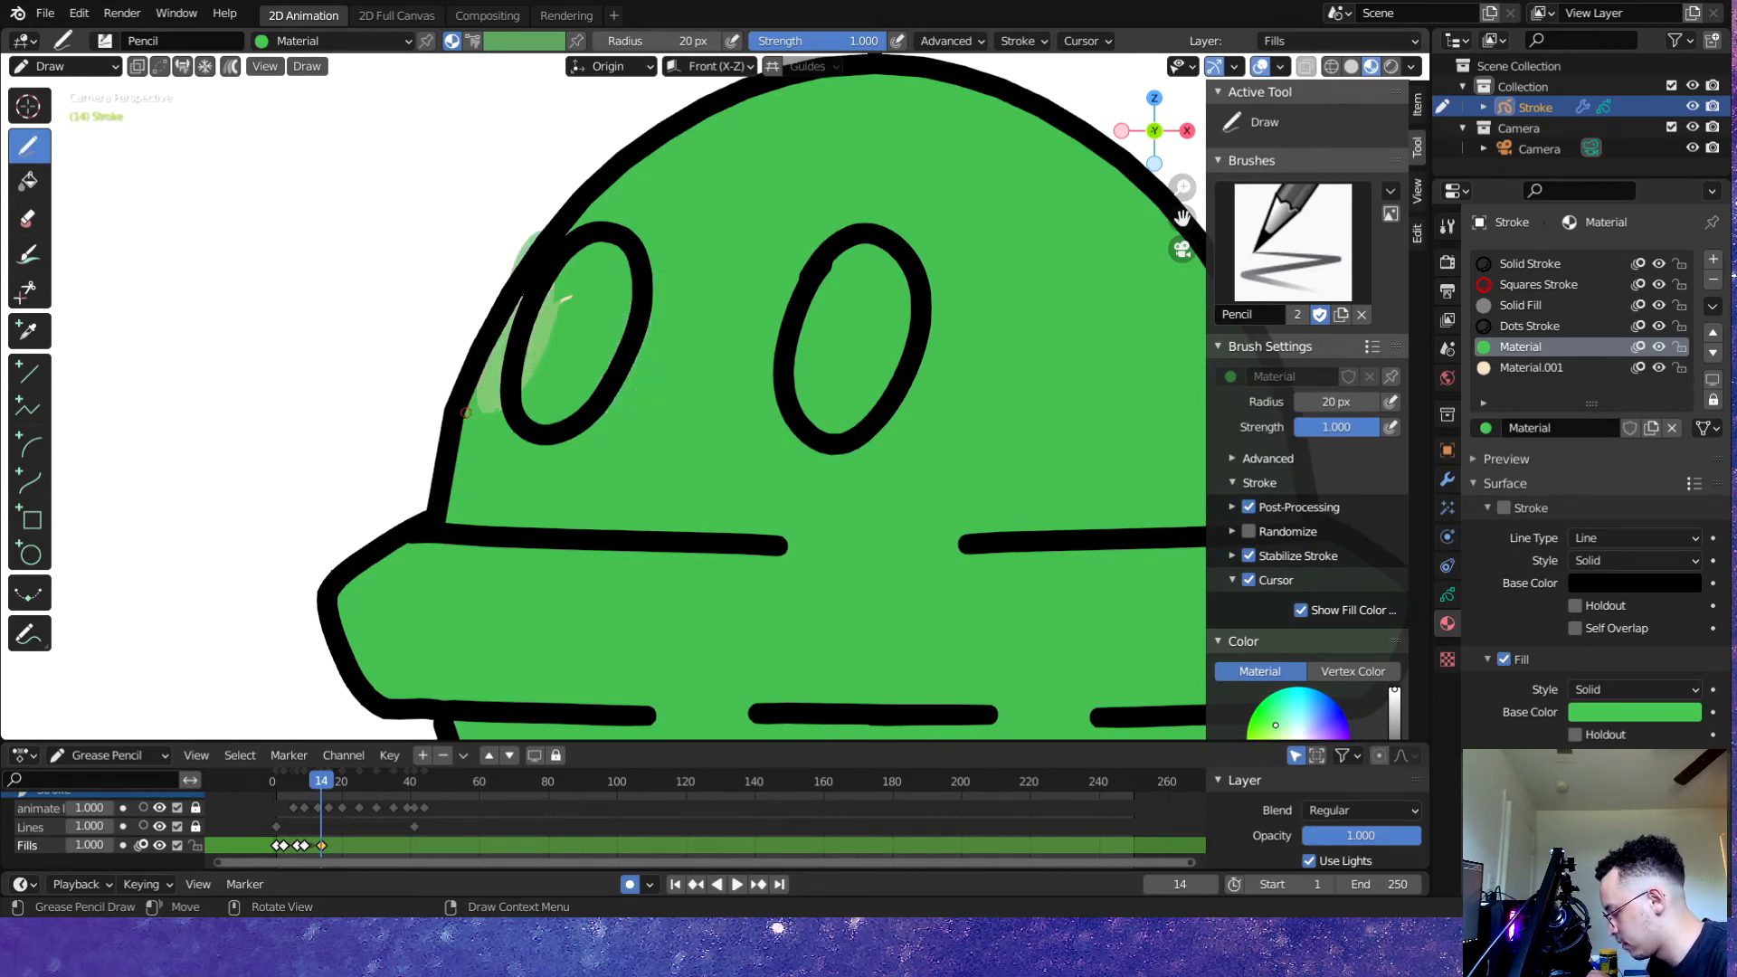
drag(466, 412, 480, 374)
key(ctrl+z)
drag(492, 492, 597, 212)
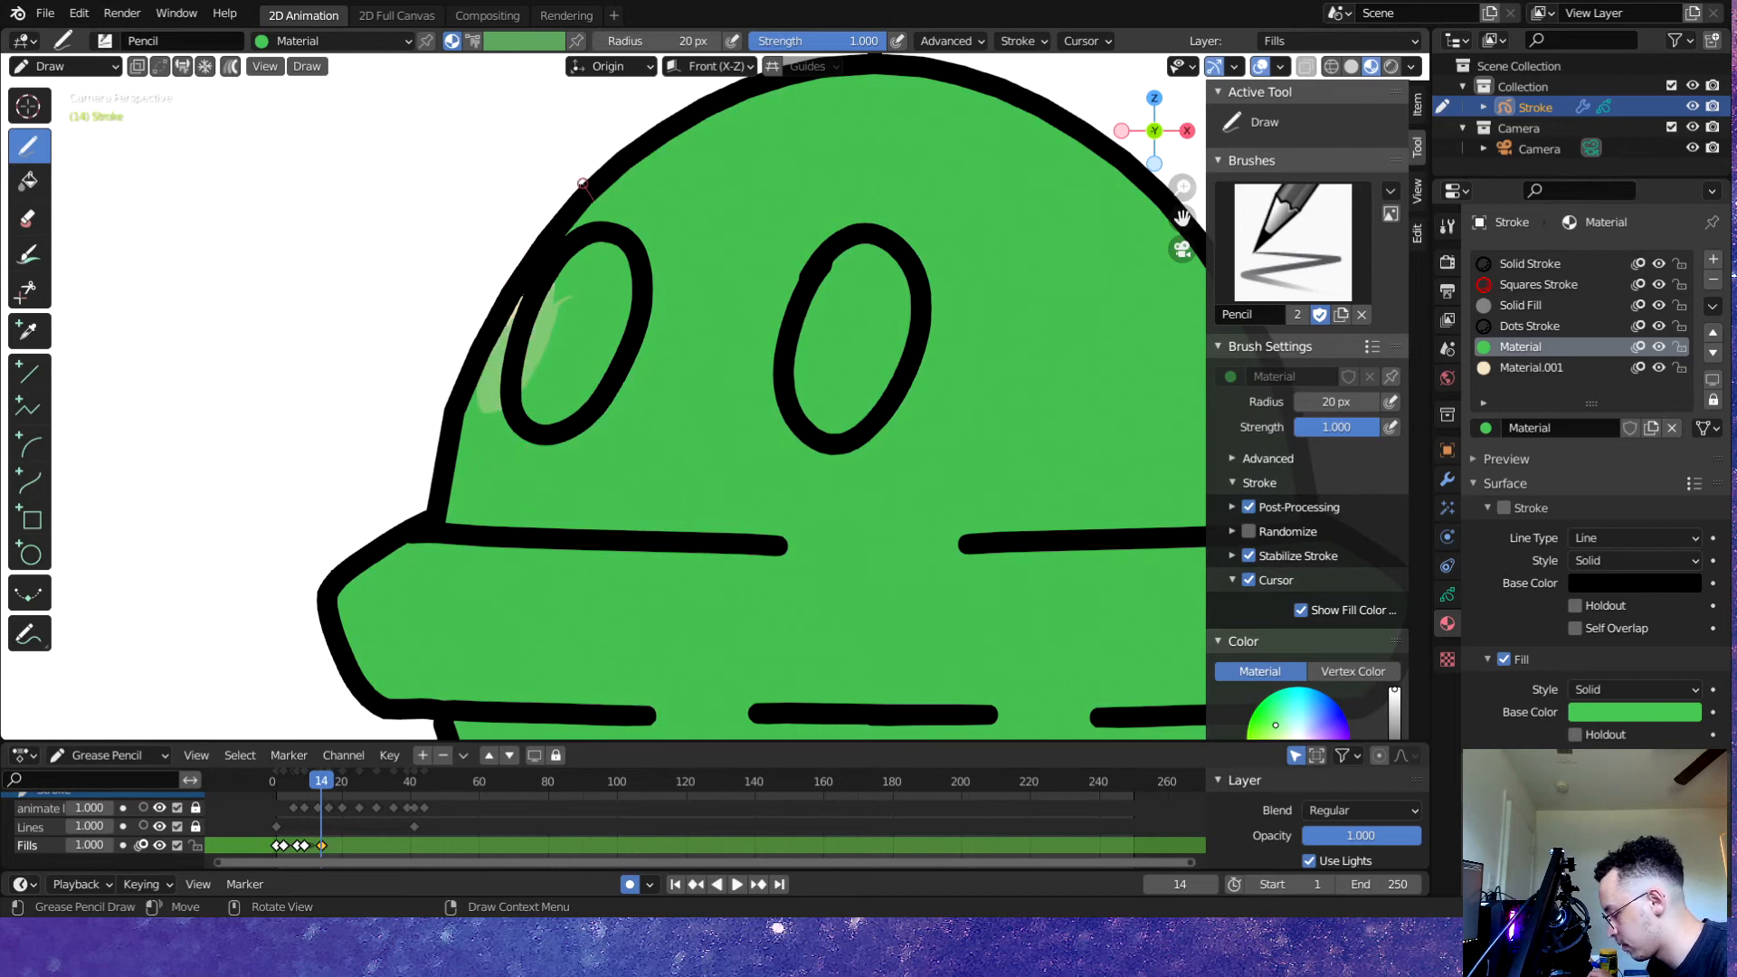
drag(535, 280, 571, 432)
key(ctrl+s)
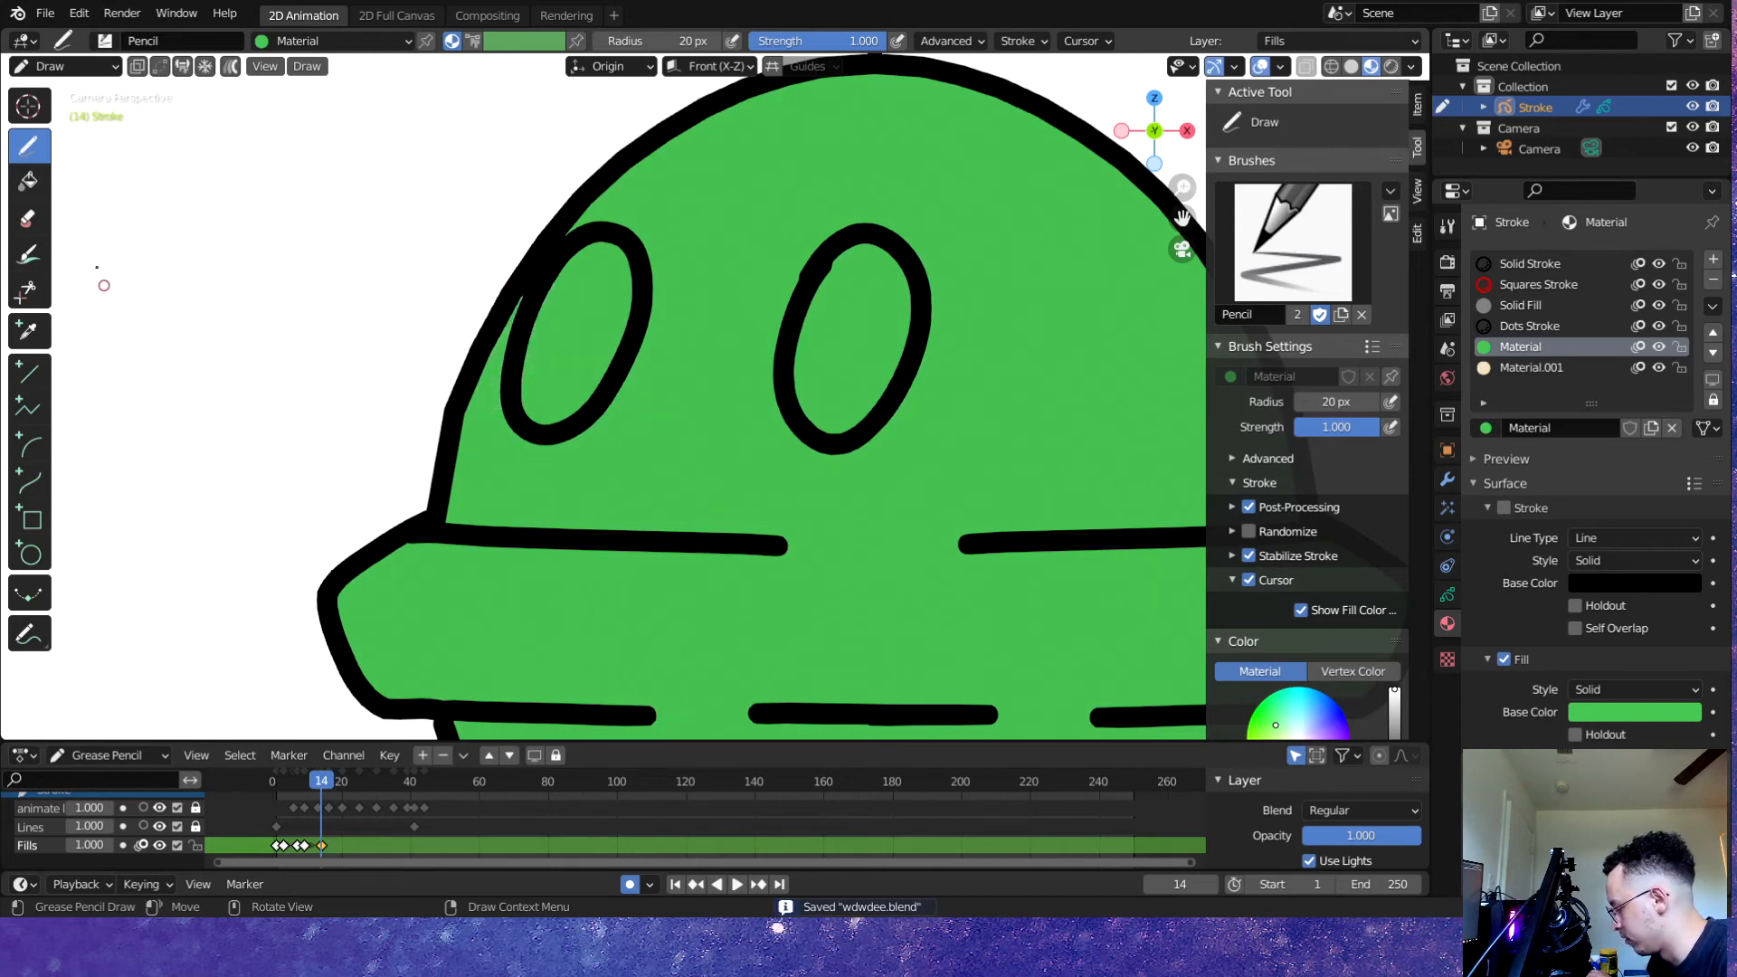
- Fill both eye outlines on frame 14 with the cream Material.001
click(28, 181)
click(1516, 369)
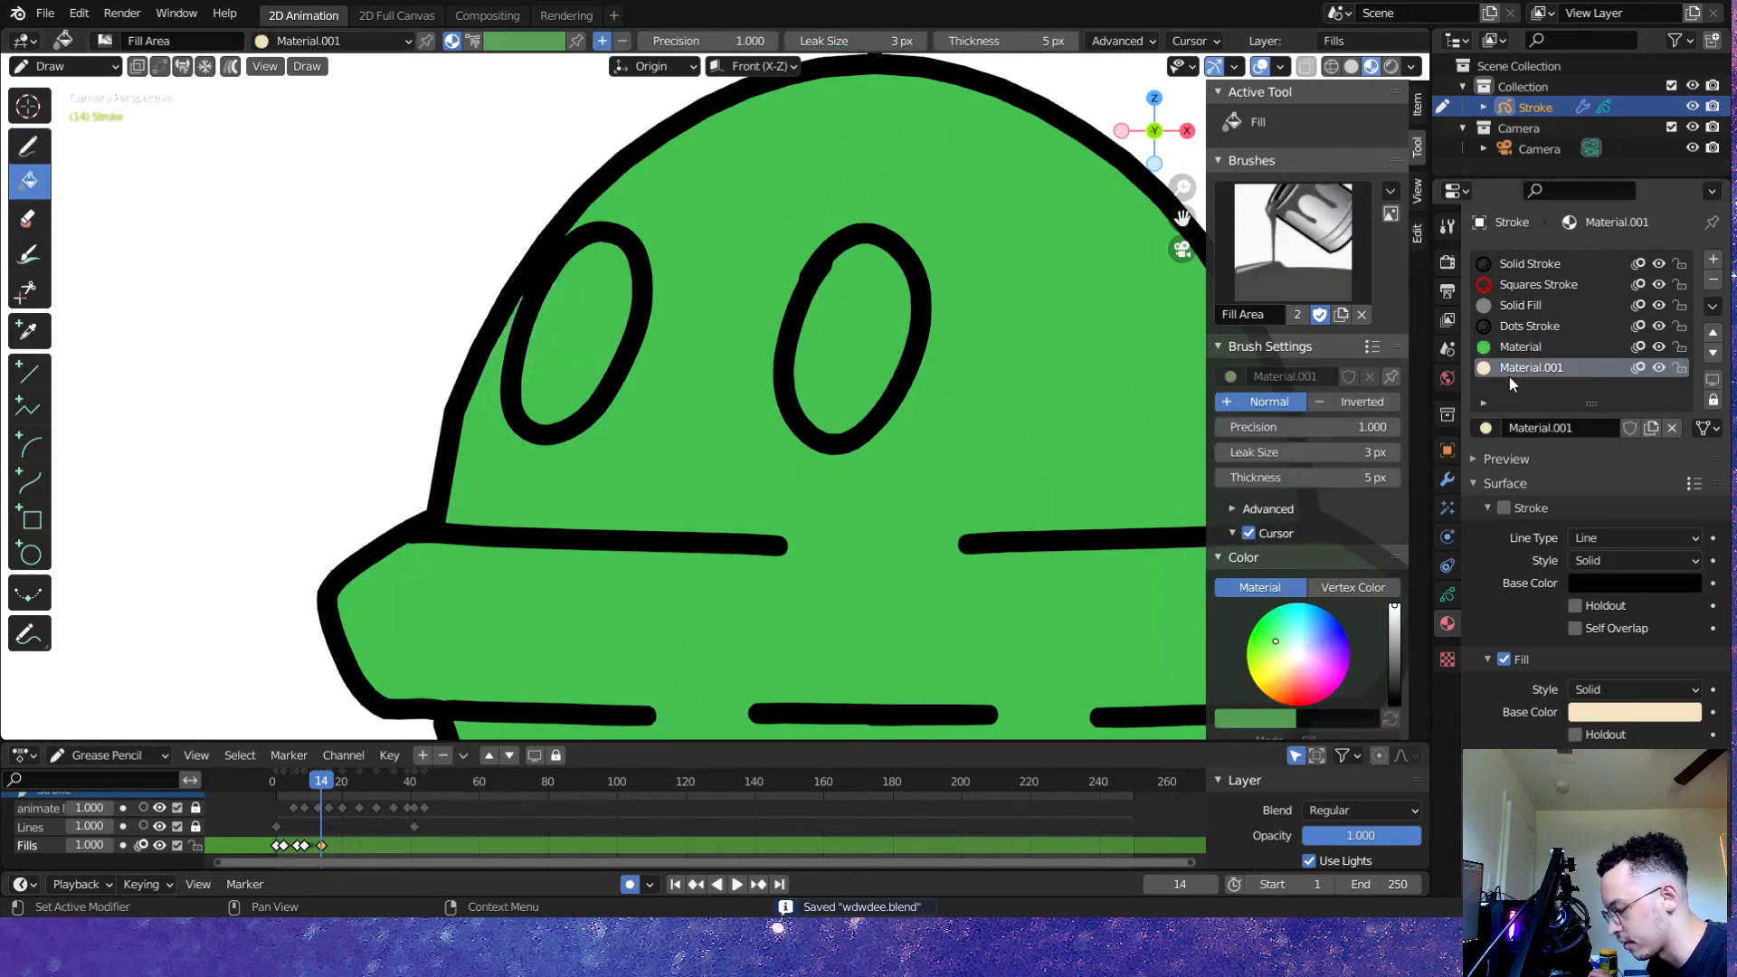
click(604, 304)
click(867, 358)
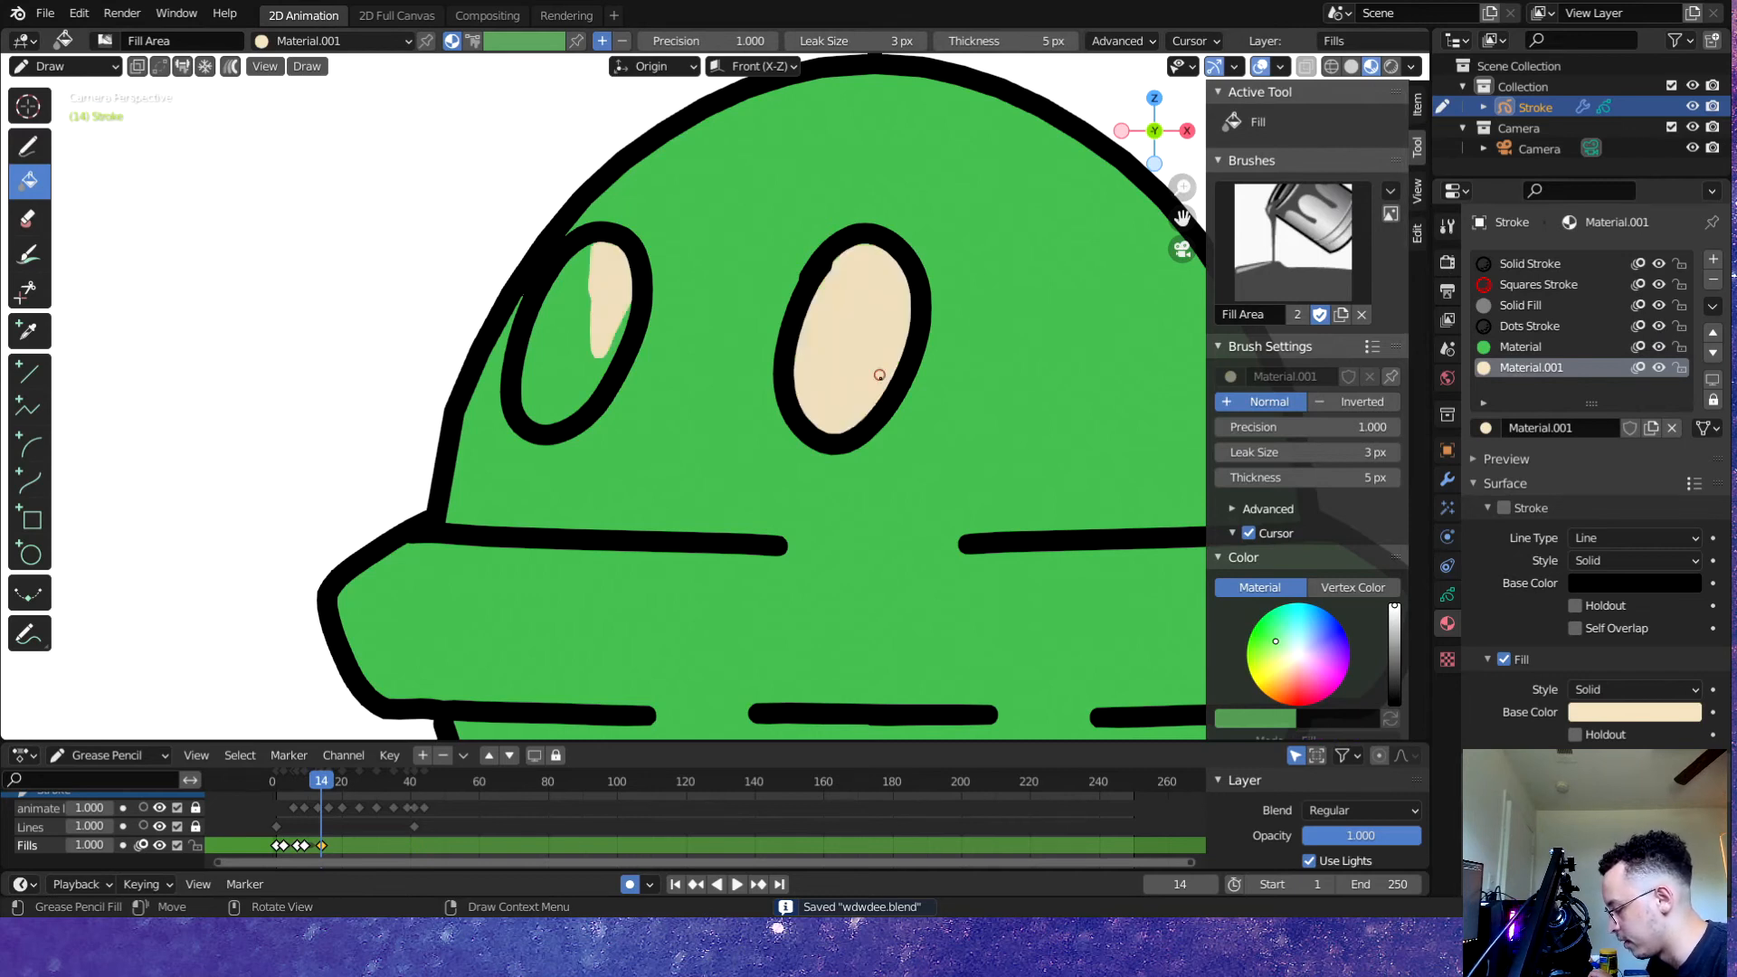
click(544, 392)
click(578, 292)
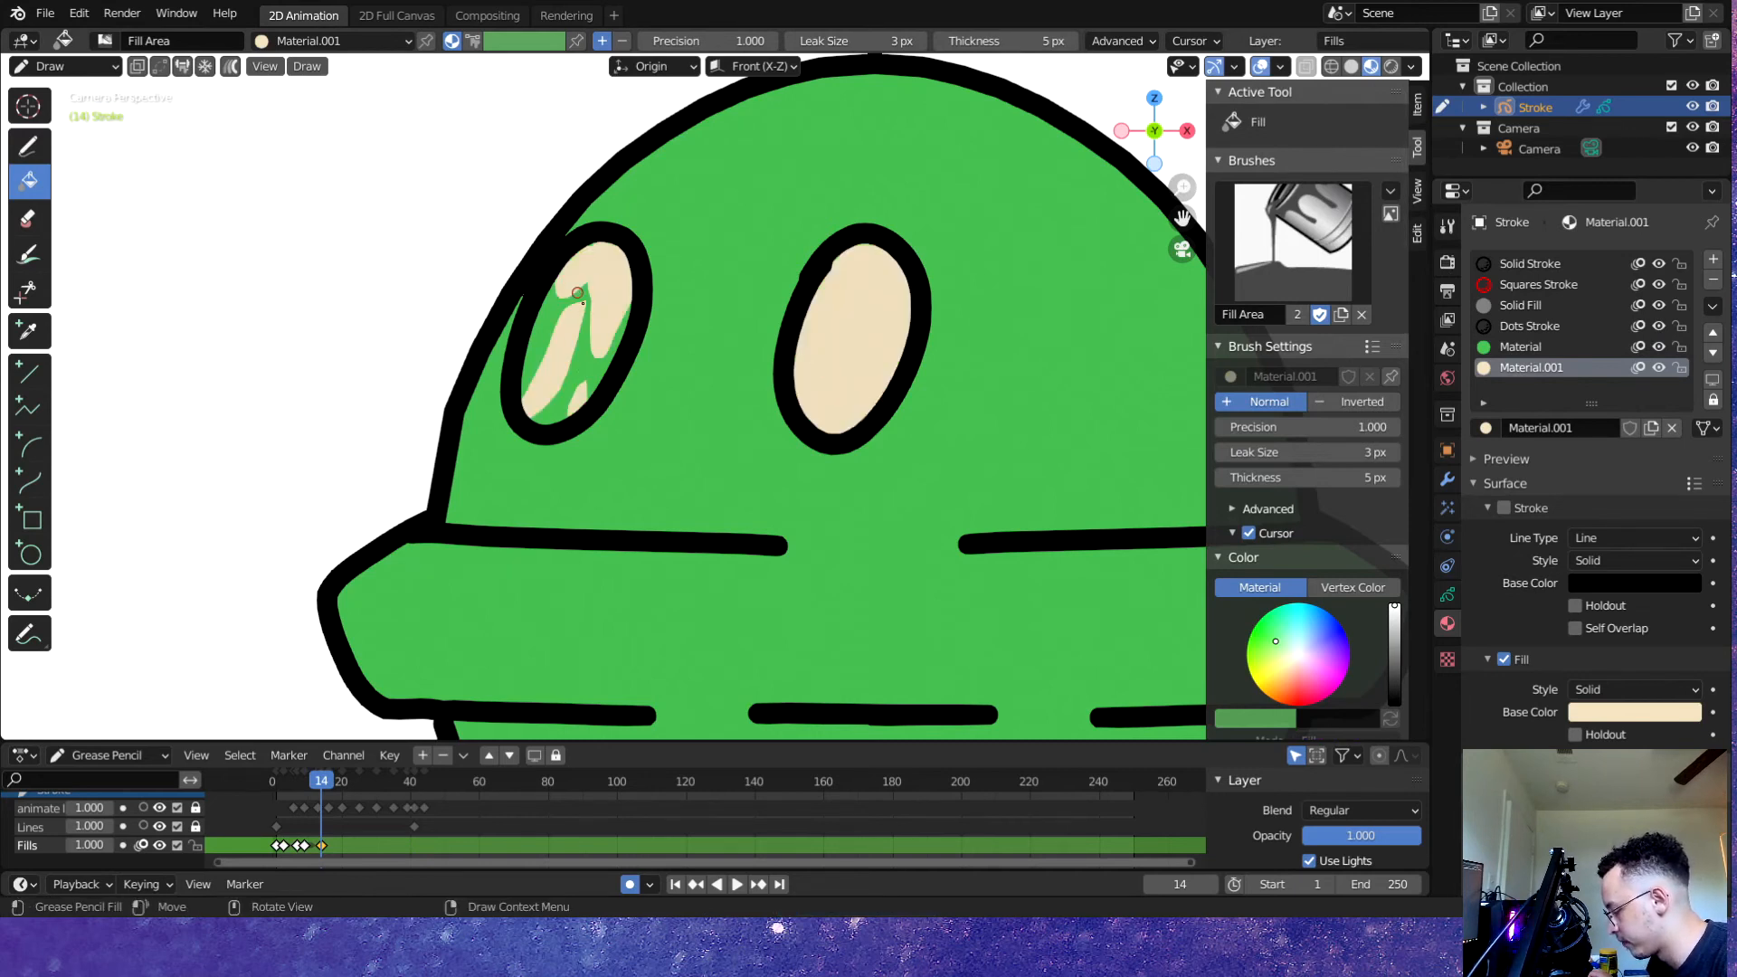
- Draw over the remaining green gaps inside the patchy eye on frame 14 with the cream Material.001, and save the file
key(d)
key(ctrl+s)
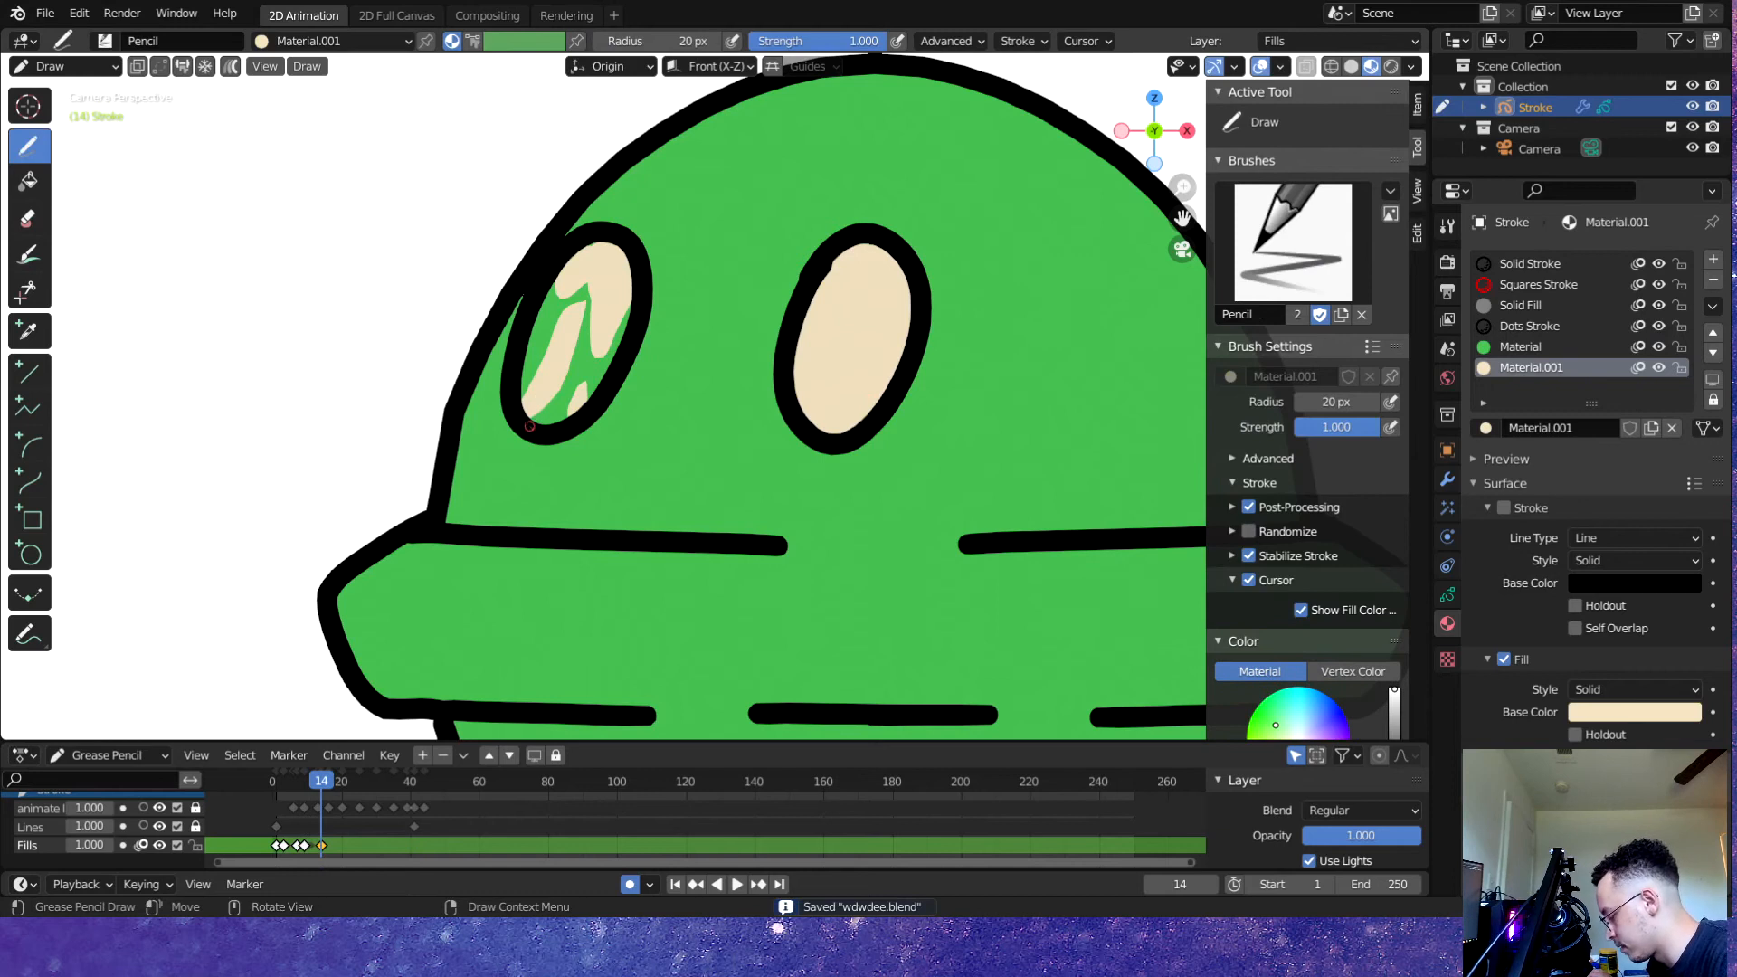
mouse_move(537, 278)
mouse_down()
mouse_move(602, 232)
mouse_move(633, 312)
mouse_move(601, 408)
mouse_move(559, 420)
mouse_up()
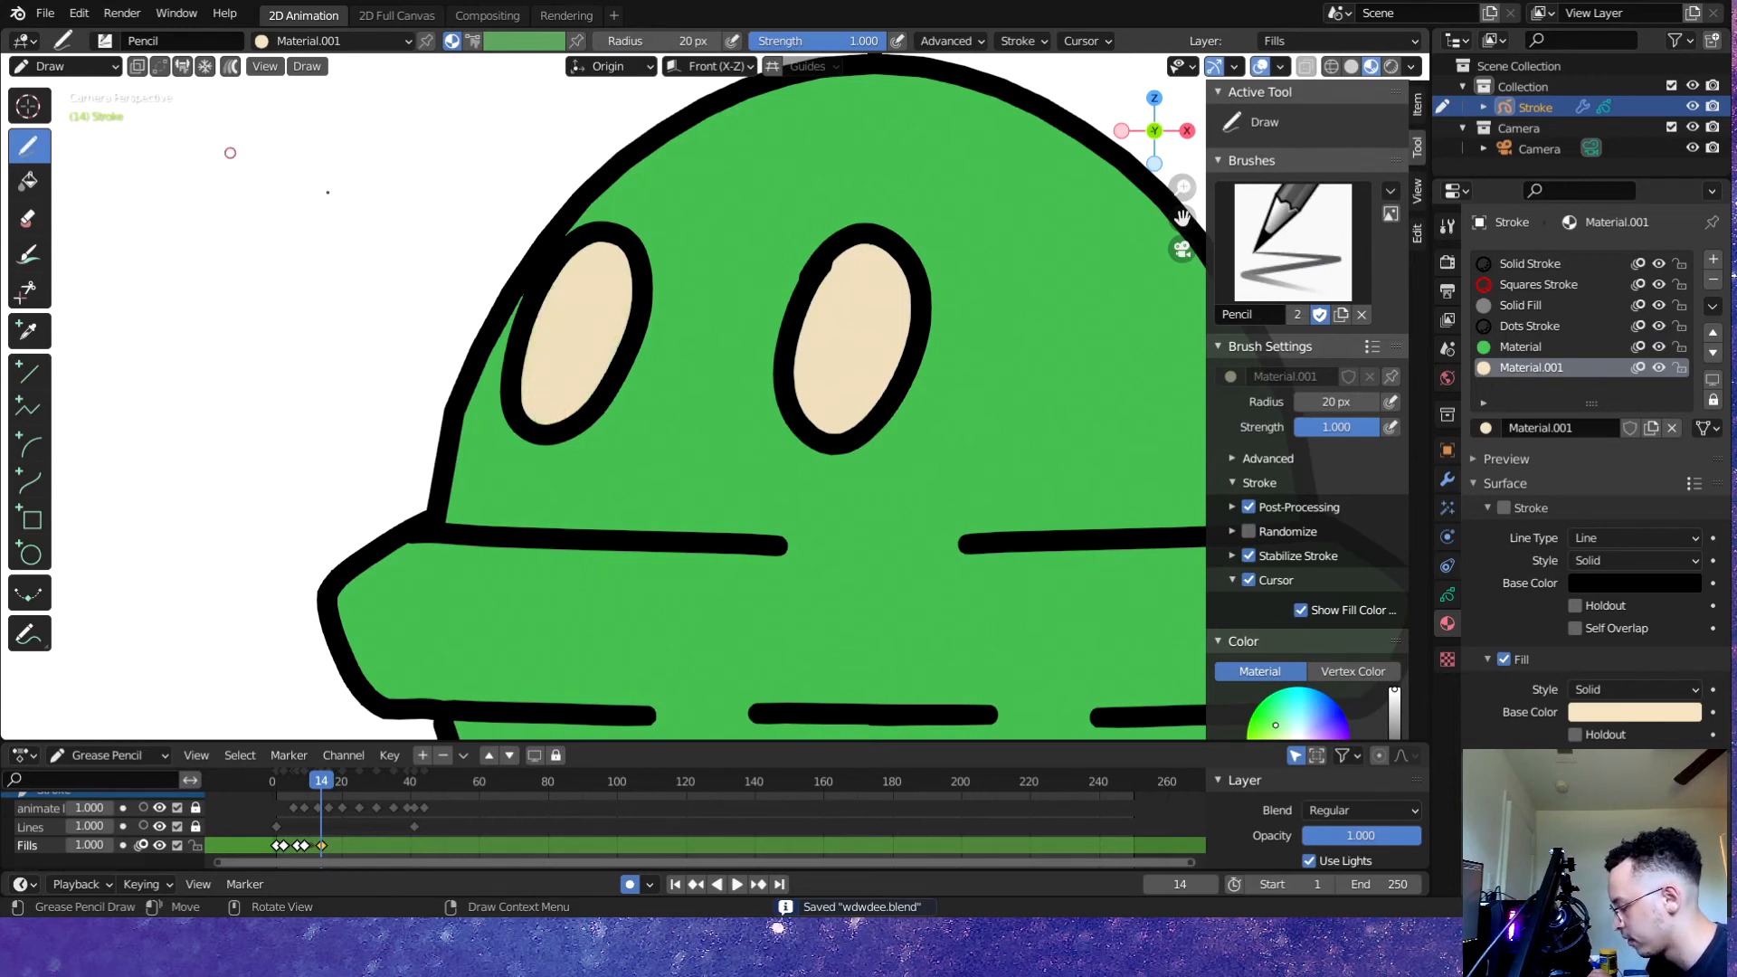
scroll(328, 192, down, 3)
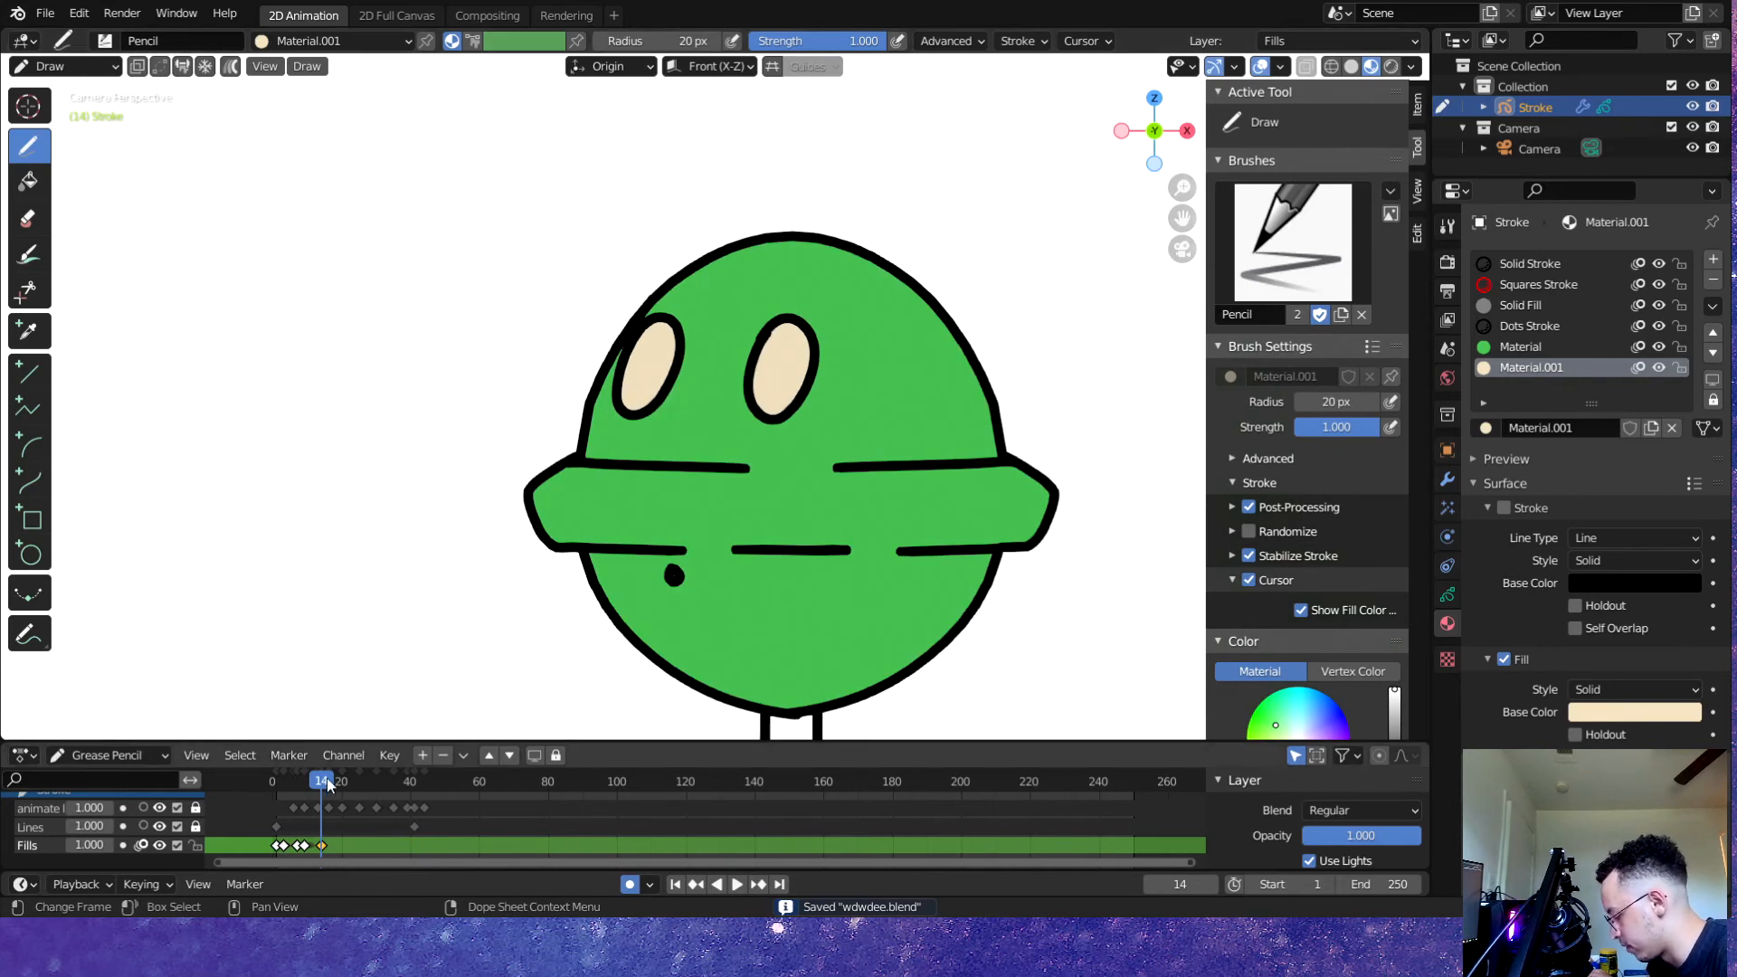
- Move the Fills keyframe from frame 14 to frame 13 and save the file
mouse_move(328, 786)
mouse_down()
mouse_move(283, 786)
mouse_move(318, 789)
mouse_up()
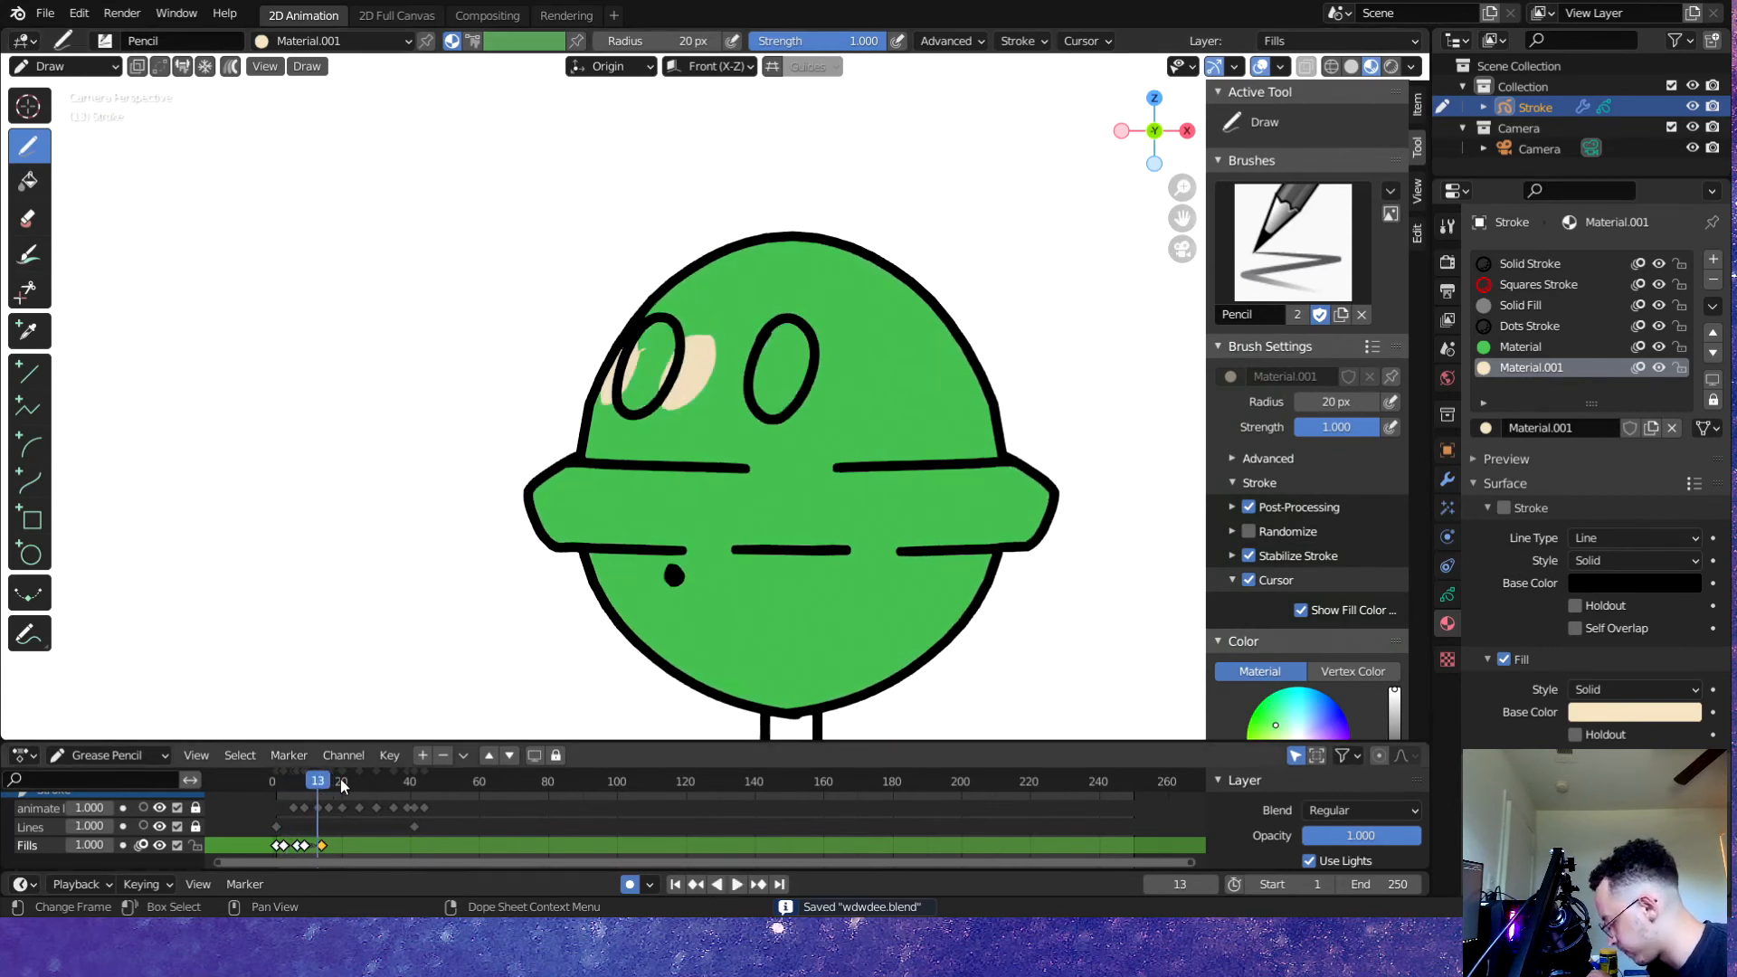
scroll(286, 837, up, 2)
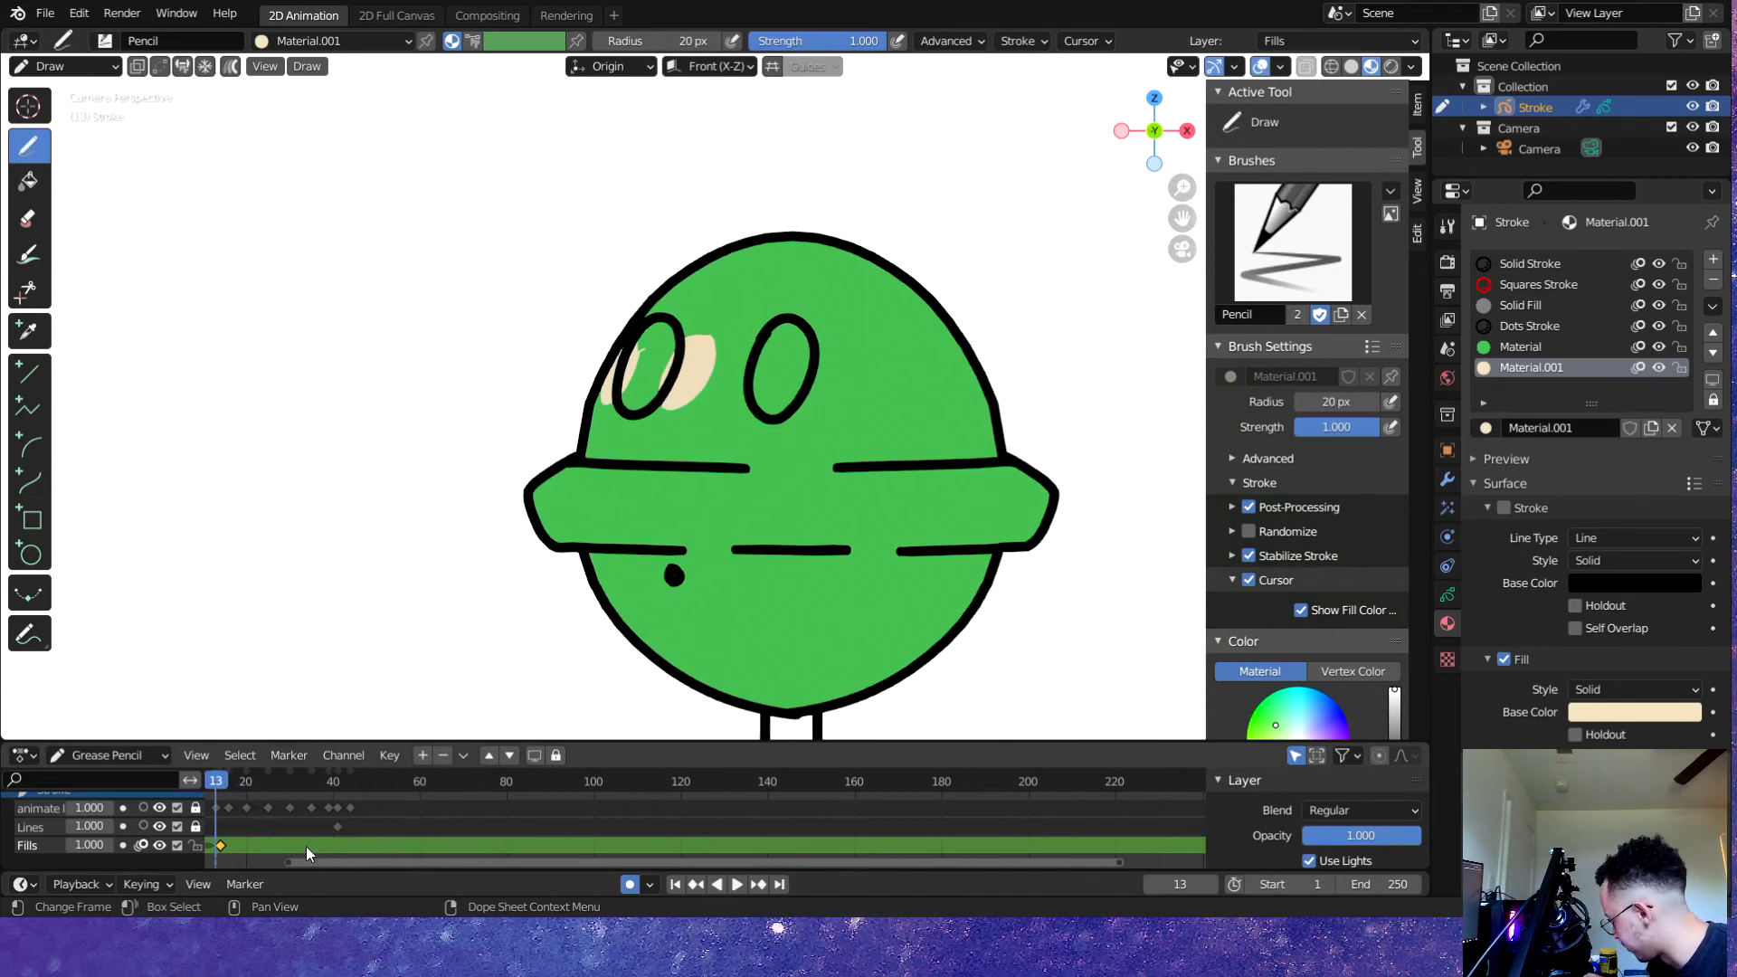
key(g)
click(297, 847)
scroll(898, 314, down, 3)
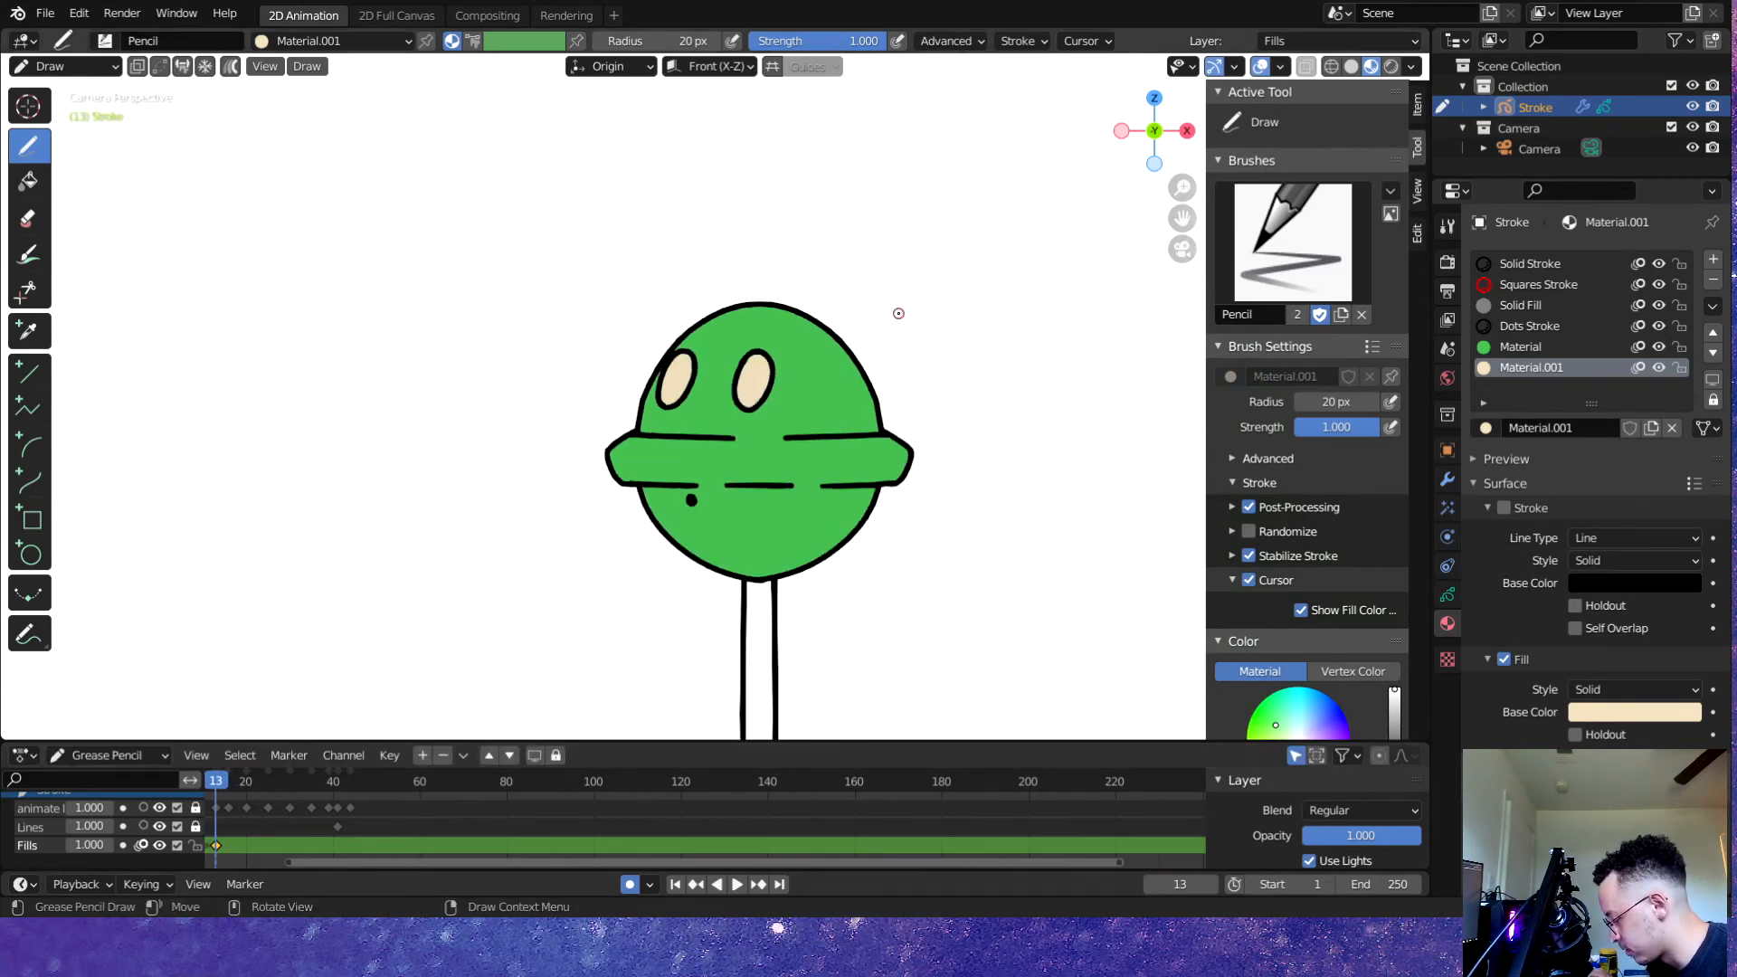
key(ctrl+s)
scroll(821, 334, up, 2)
scroll(822, 335, down, 4)
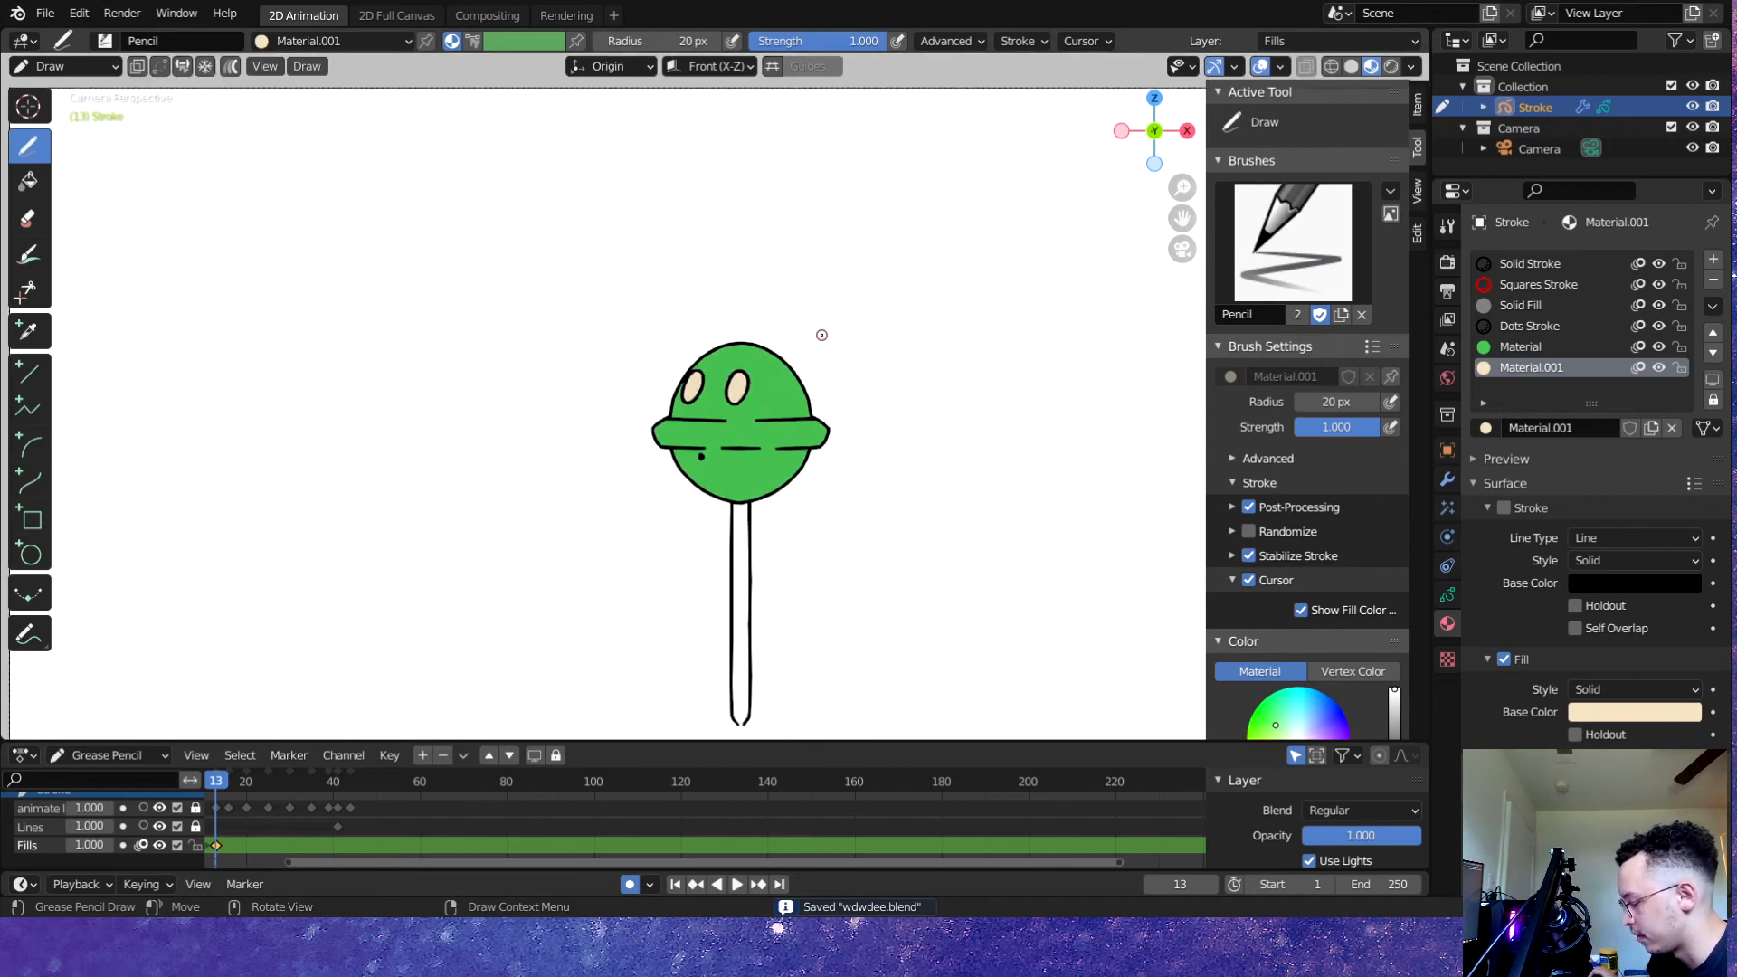
- Duplicate the Fills keyframe to frame 16, cover the old eye shapes in green, and colour the new eyes with the cream Material.001
scroll(716, 393, up, 8)
key(Up)
click(28, 180)
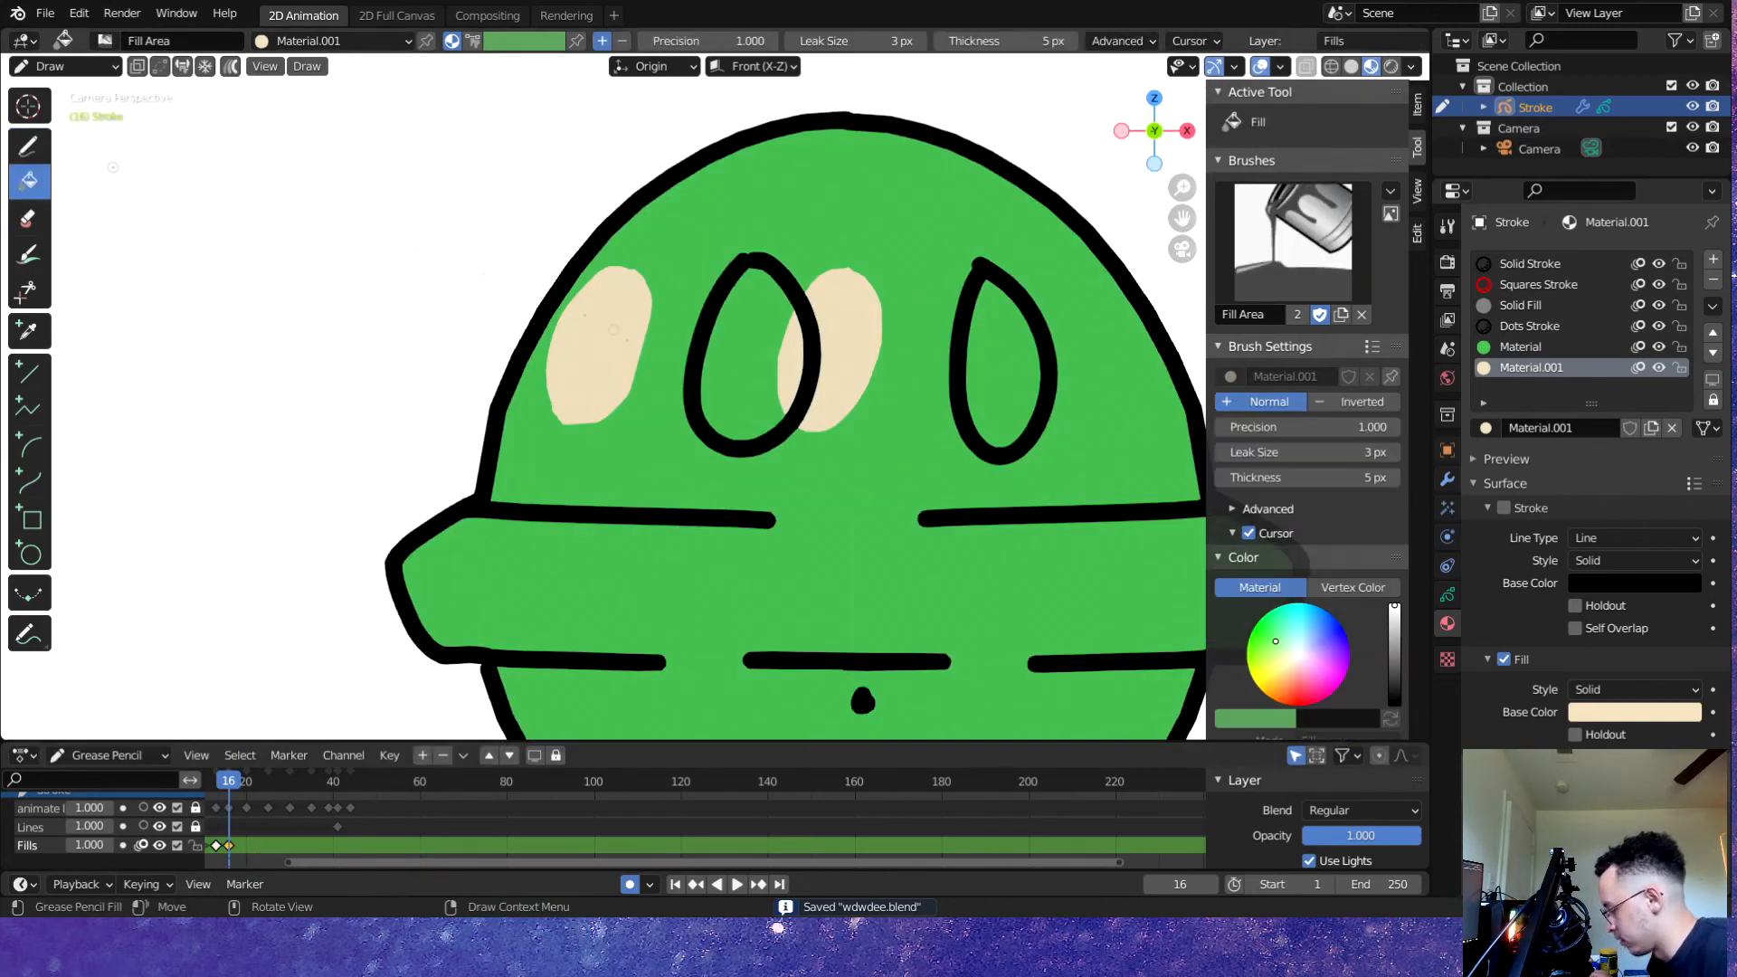
click(1521, 347)
click(29, 146)
drag(619, 262, 597, 270)
mouse_move(847, 262)
mouse_down()
mouse_move(822, 272)
mouse_move(798, 394)
mouse_move(760, 258)
mouse_up()
click(1531, 368)
mouse_move(982, 274)
mouse_down()
mouse_move(1027, 313)
mouse_move(986, 276)
mouse_up()
- Duplicate the Fills keyframe to frame 39, cover the closed eye's cream fill with the green Material, and save the file
mouse_move(229, 781)
mouse_down()
mouse_move(351, 780)
mouse_move(329, 781)
mouse_up()
click(1521, 348)
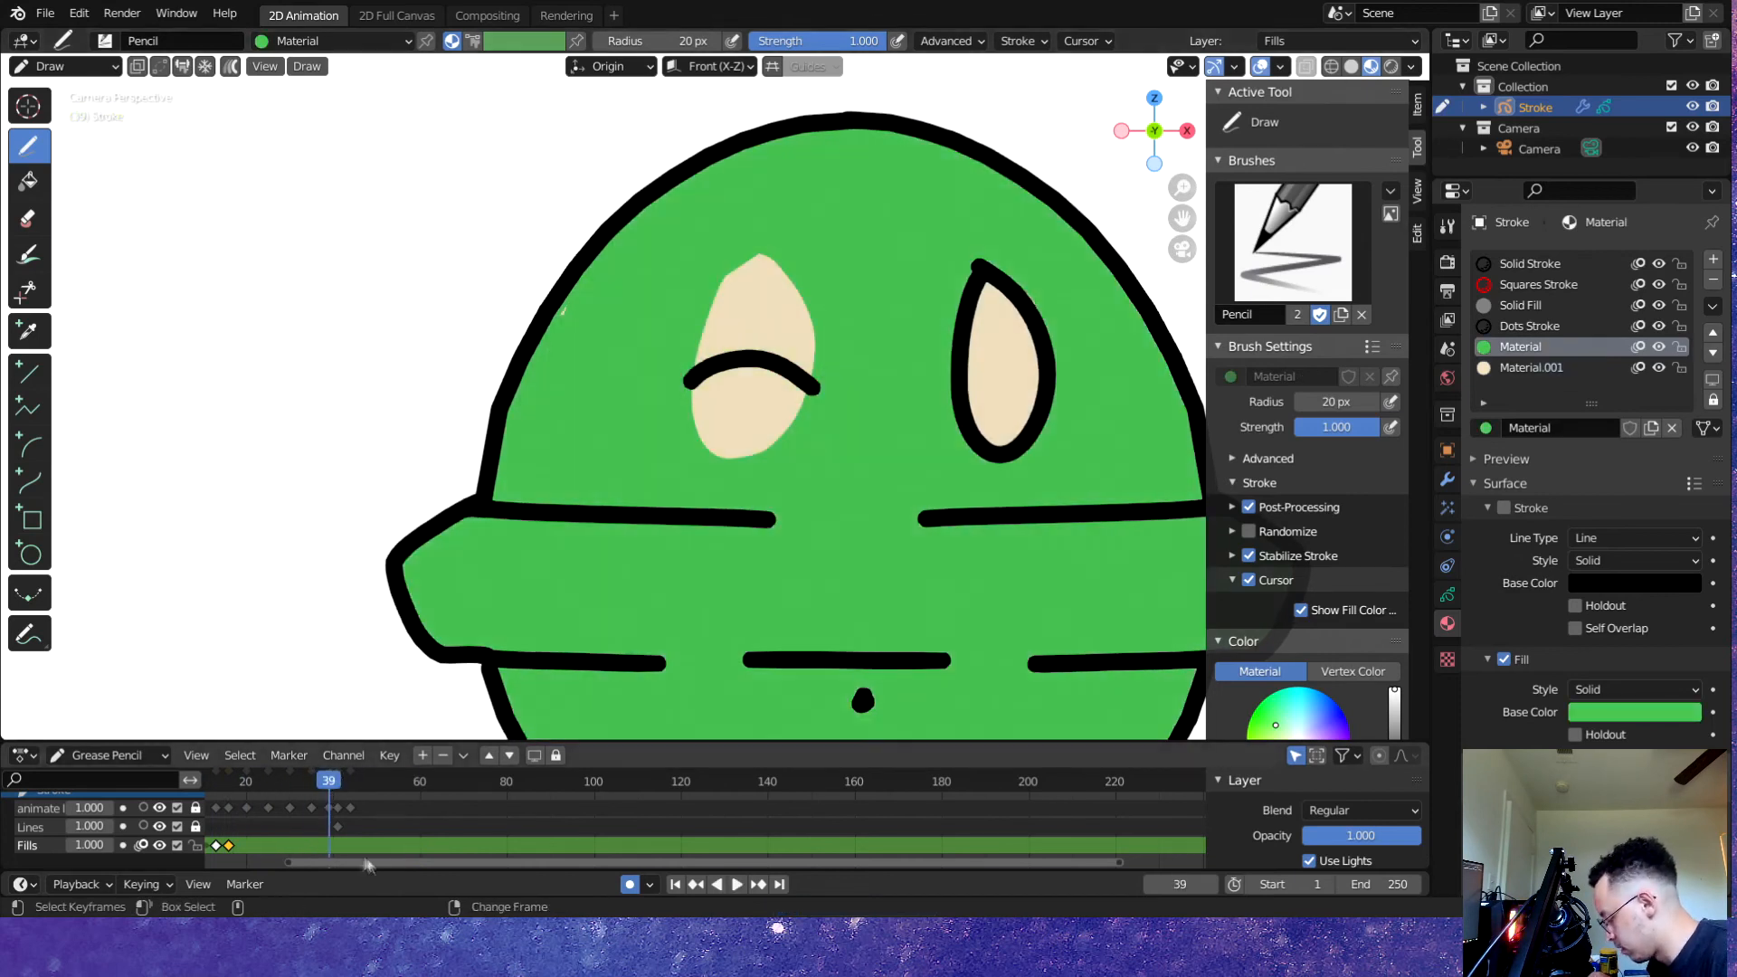
mouse_move(759, 258)
mouse_down()
mouse_move(815, 353)
mouse_move(759, 258)
mouse_up()
scroll(715, 397, down, 7)
key(ctrl+s)
drag(329, 781, 220, 781)
scroll(624, 590, up, 3)
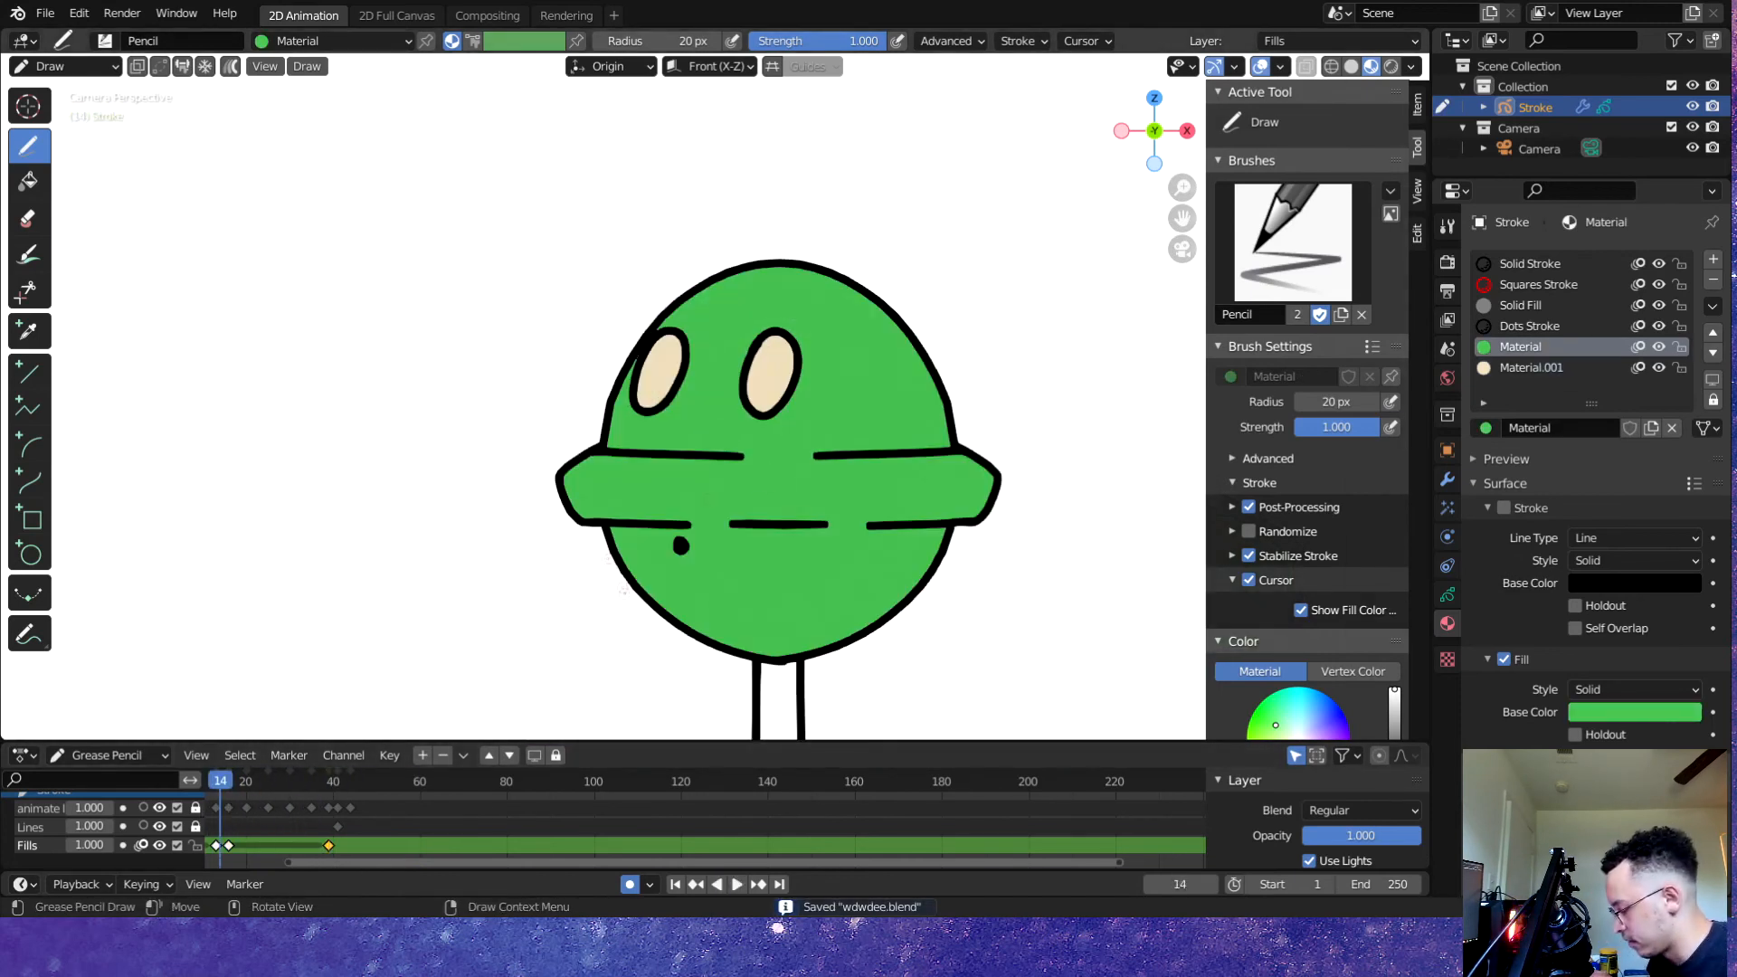
click(1447, 595)
click(1713, 319)
click(1679, 389)
key(ctrl+z)
key(ctrl+z)
click(1448, 623)
- At frame 14, add a Grease Pencil layer named shadow above Fills and lock the Fills layer
scroll(715, 452, down, 3)
key(space)
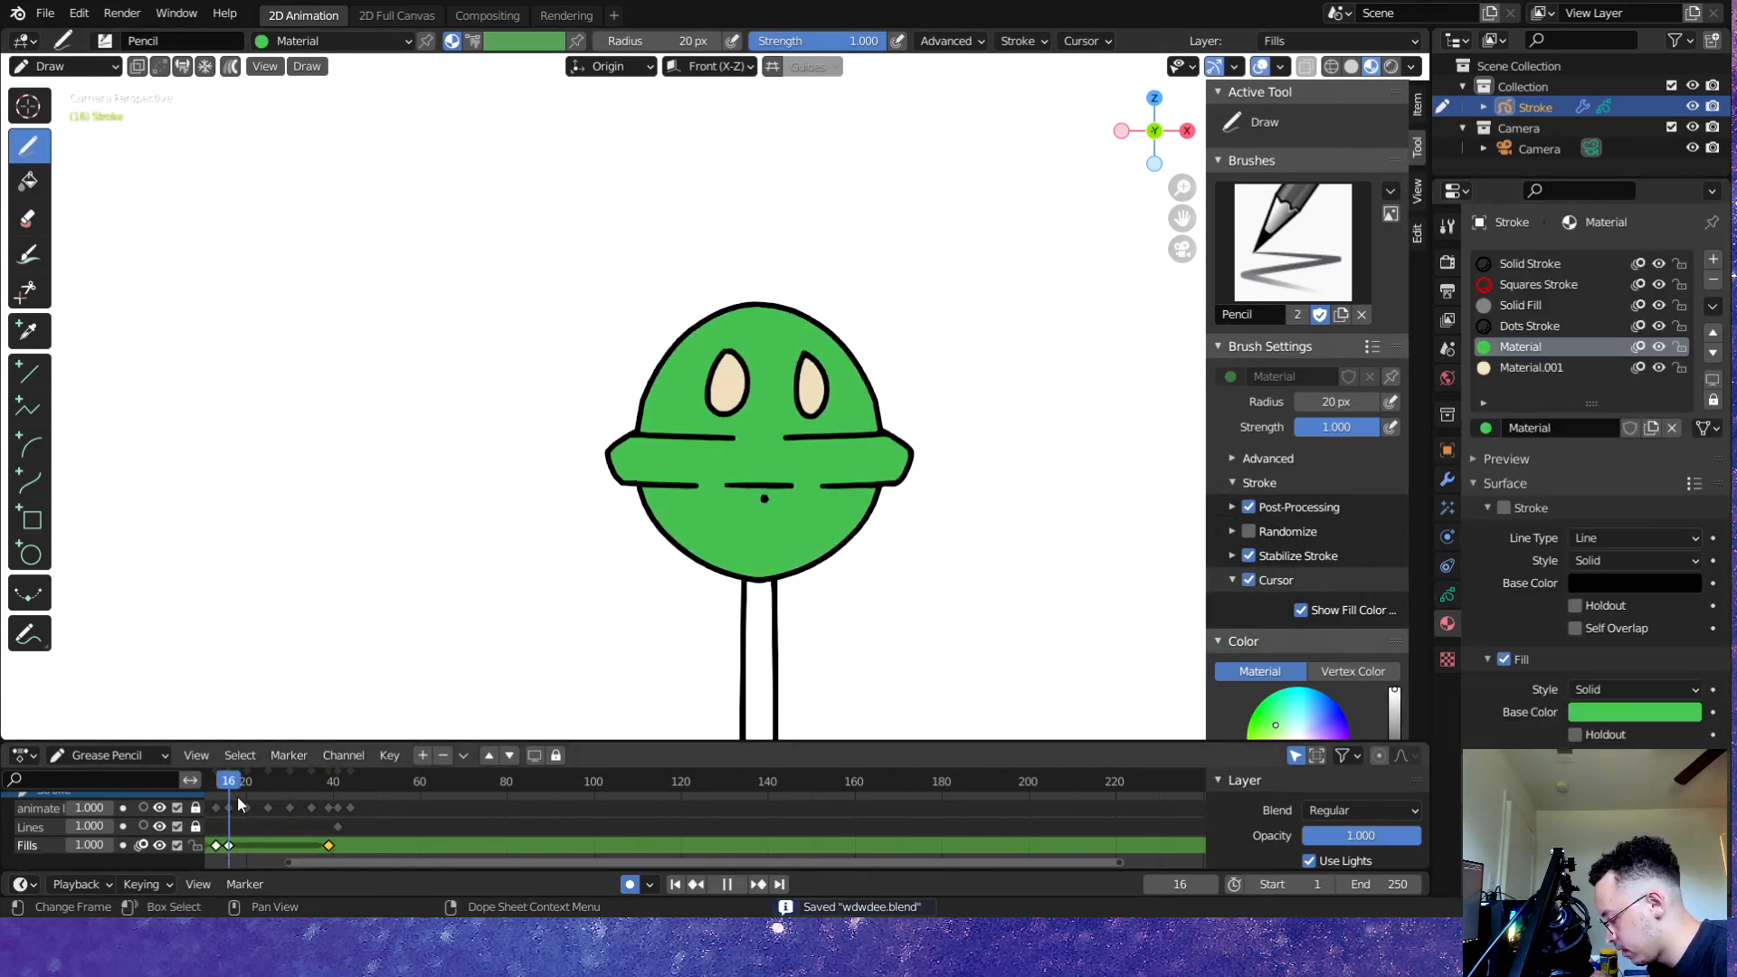
key(Escape)
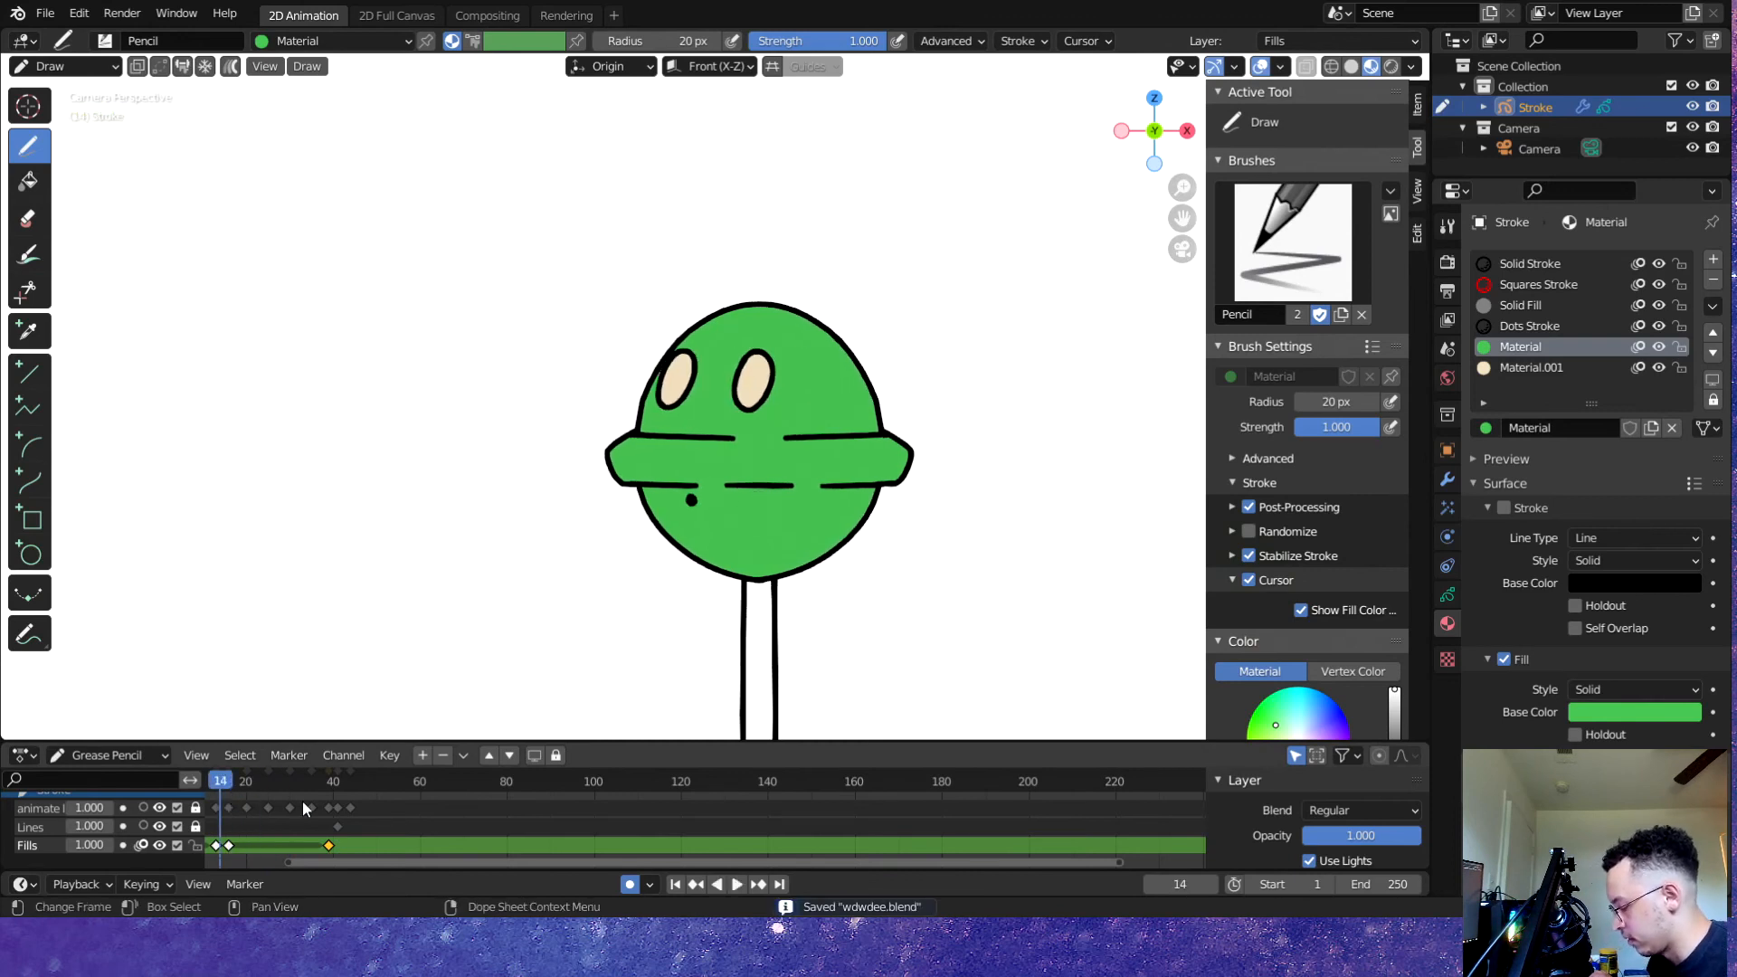
scroll(796, 515, down, 4)
scroll(623, 587, up, 6)
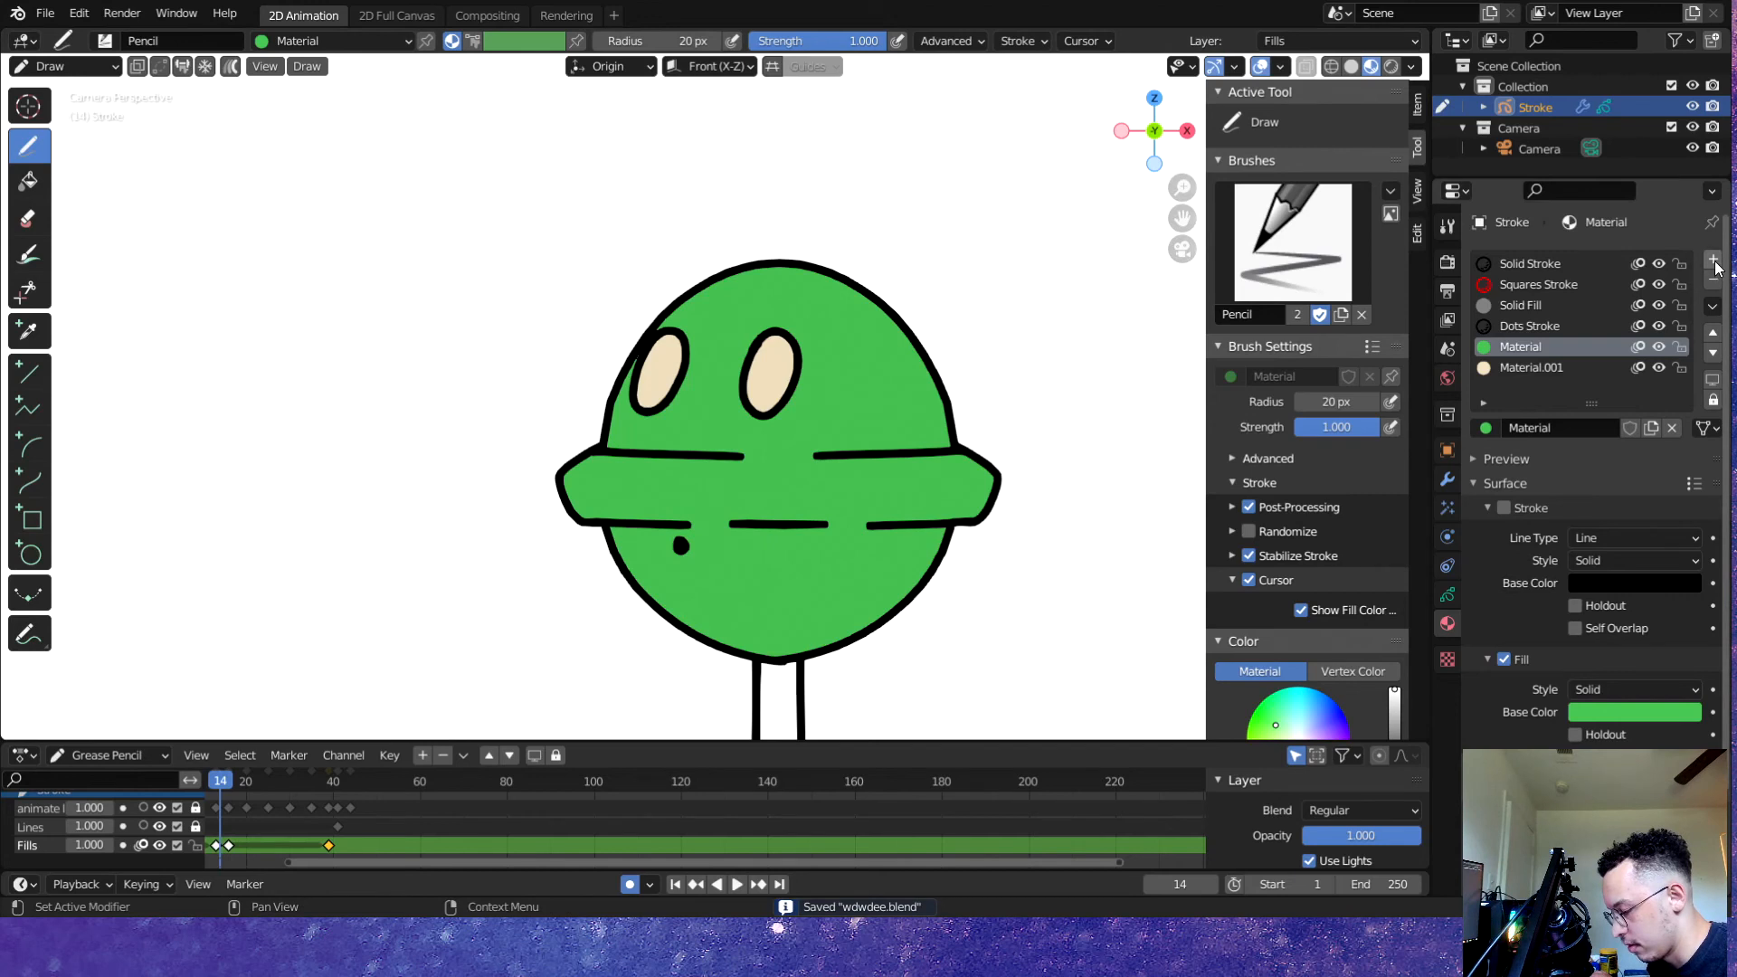
click(1448, 595)
click(1713, 320)
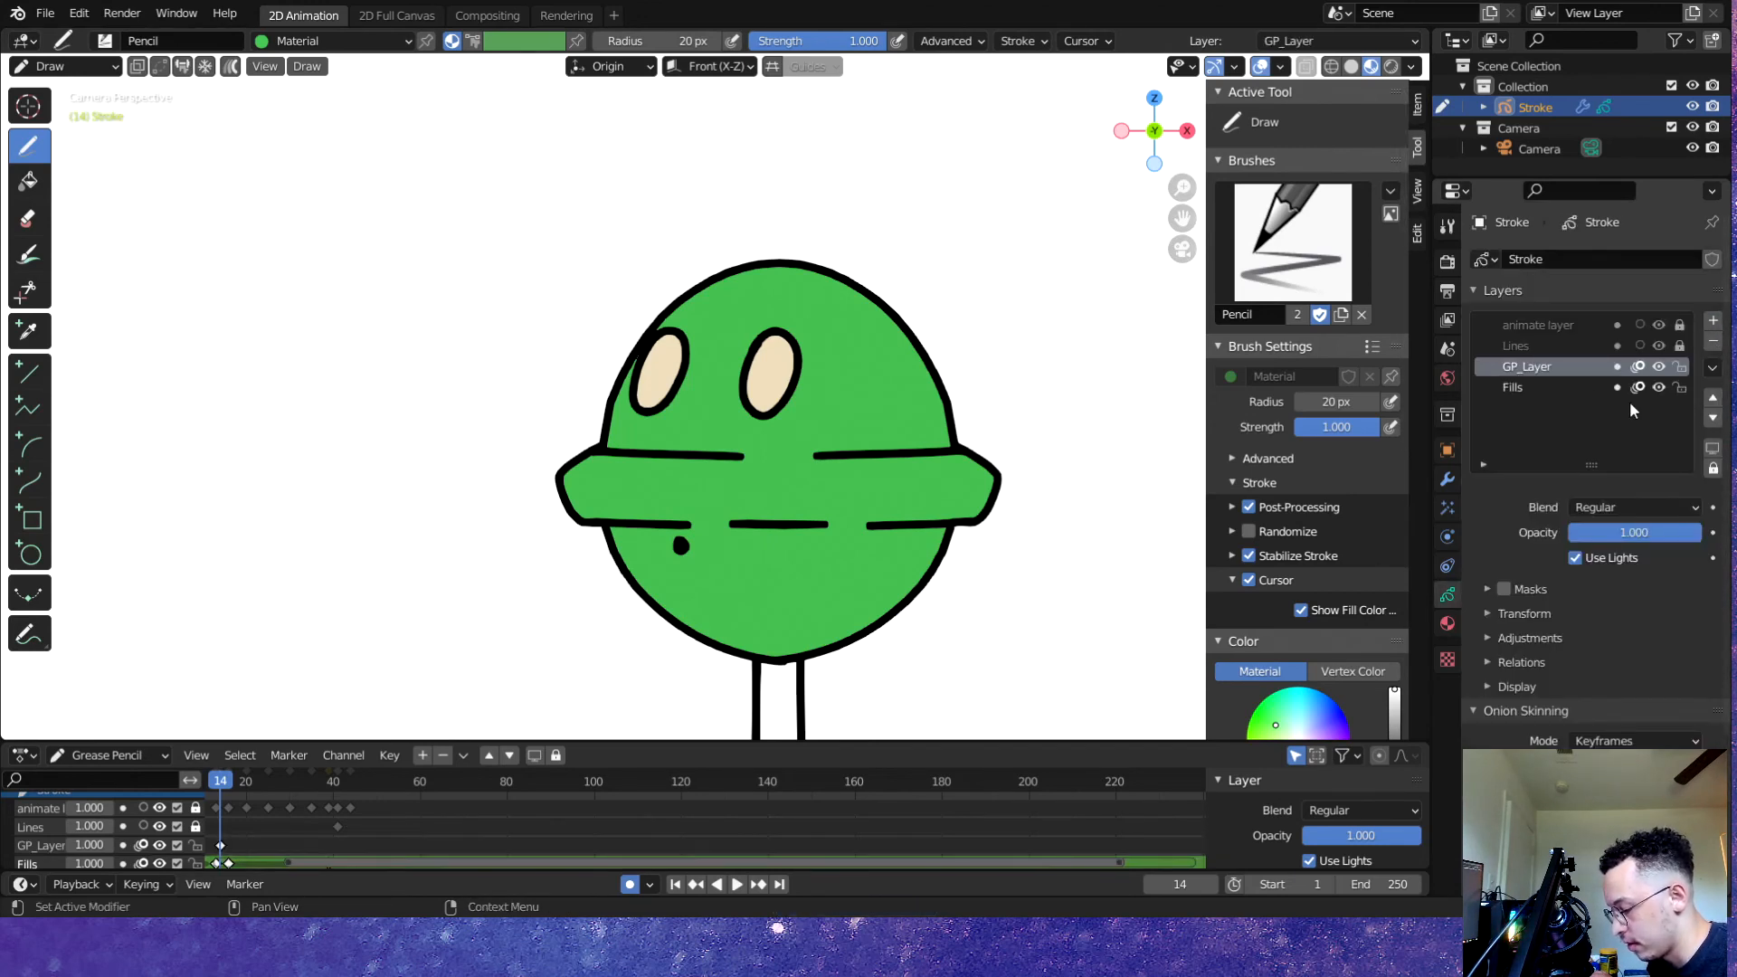
click(1679, 388)
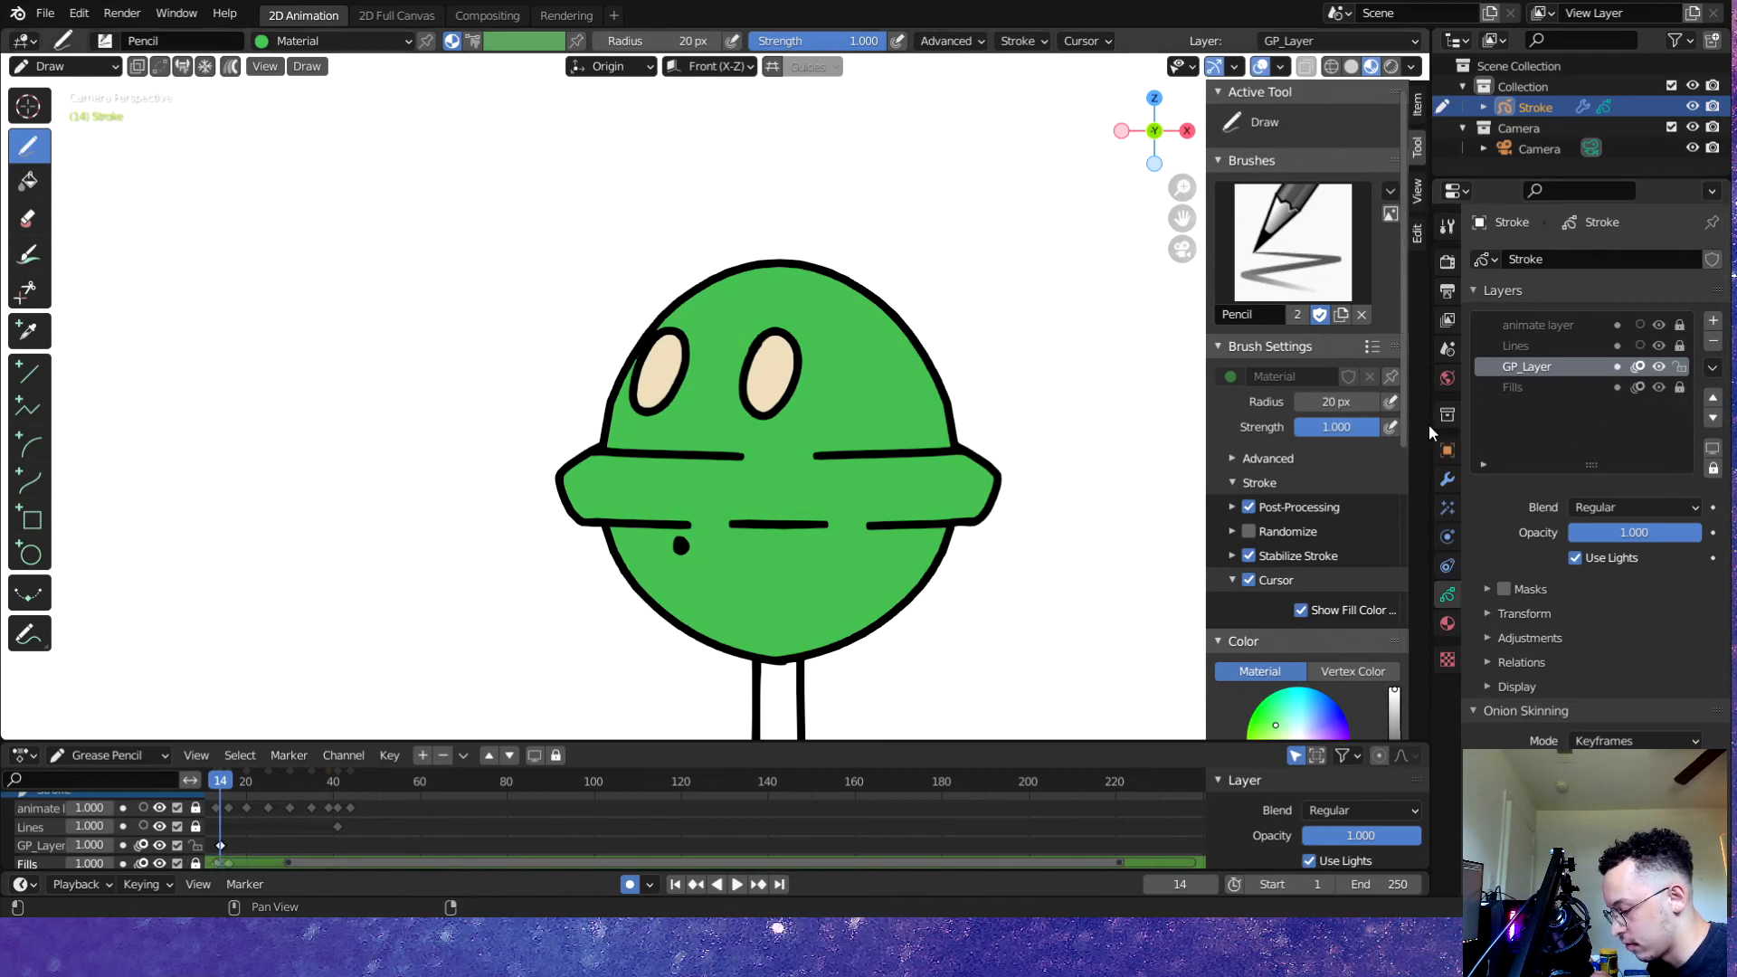
double_click(1573, 372)
text(shadow)
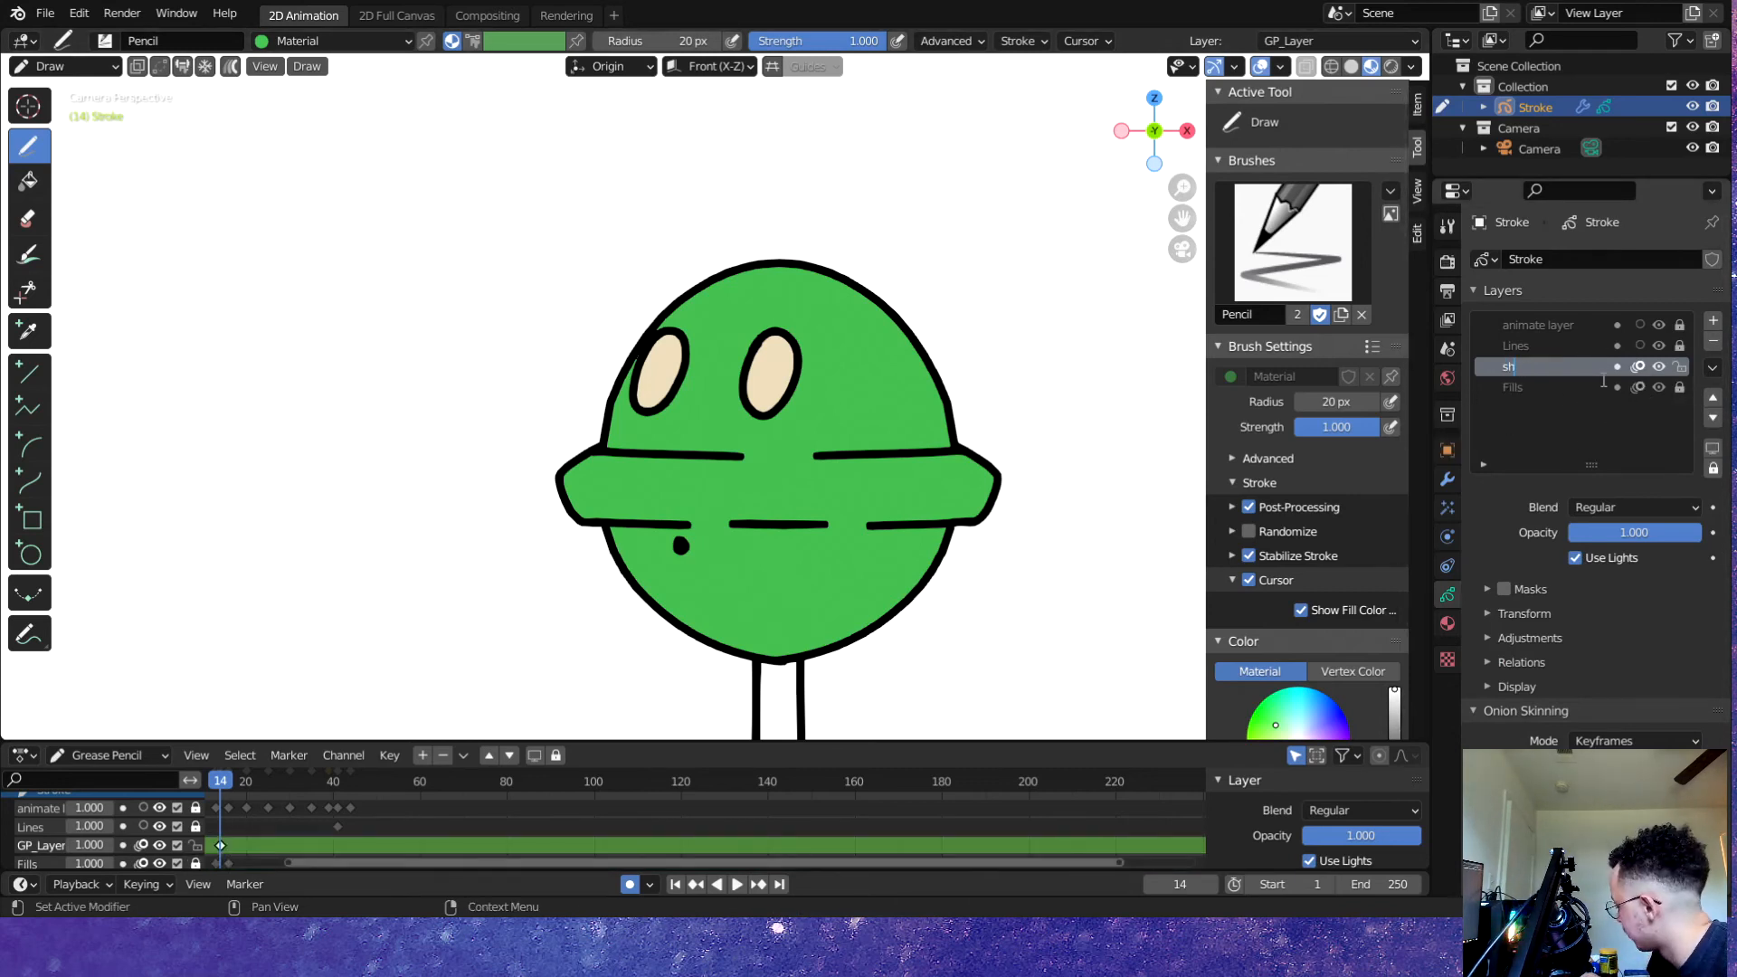
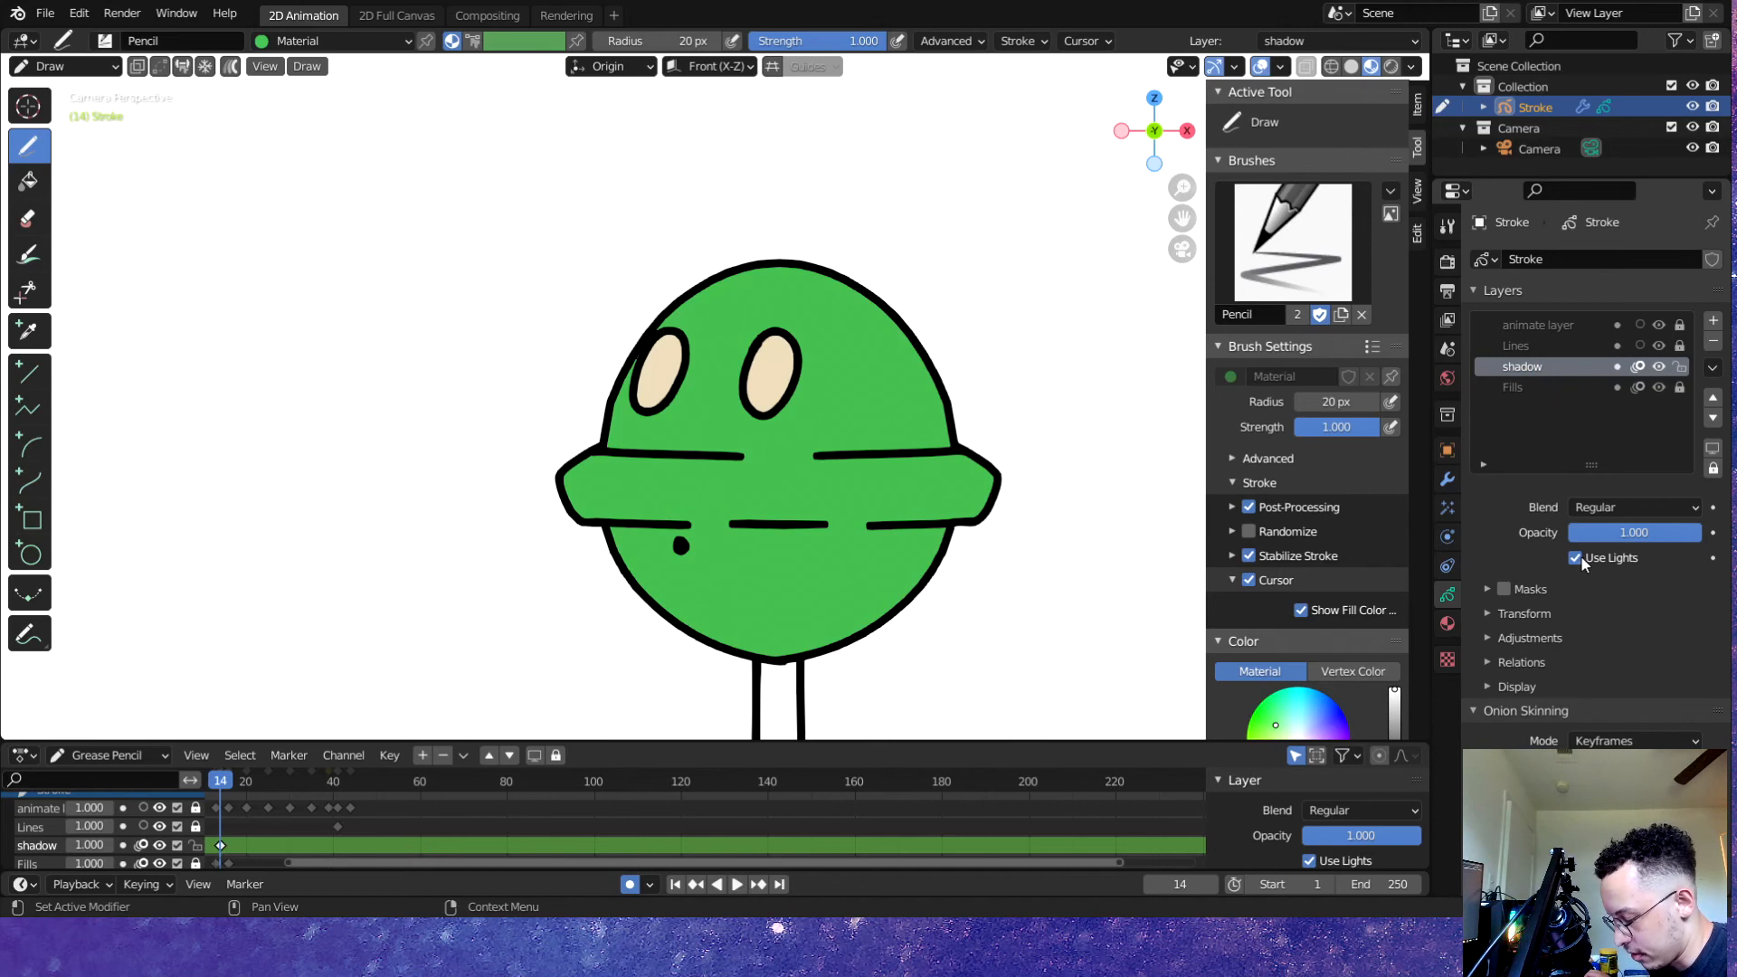
- Set the shadow layer's blend mode to Multiply and its opacity to 0.253, and save the file
click(1618, 508)
click(1606, 607)
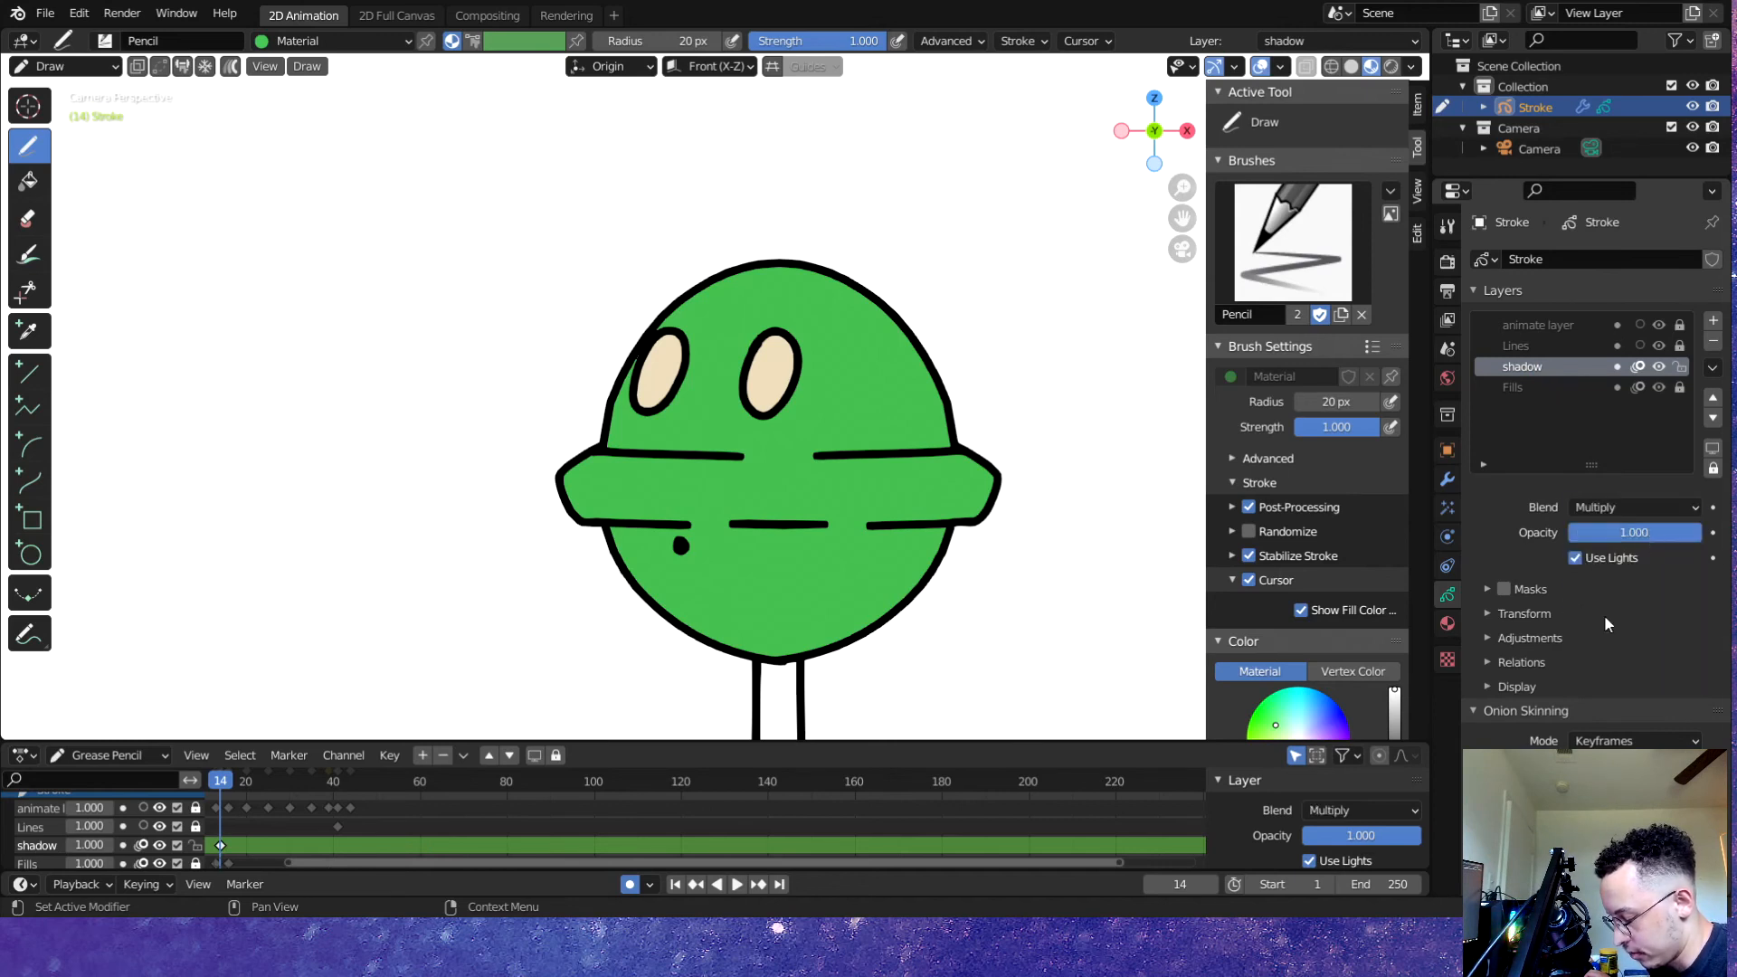
drag(1643, 536, 1527, 535)
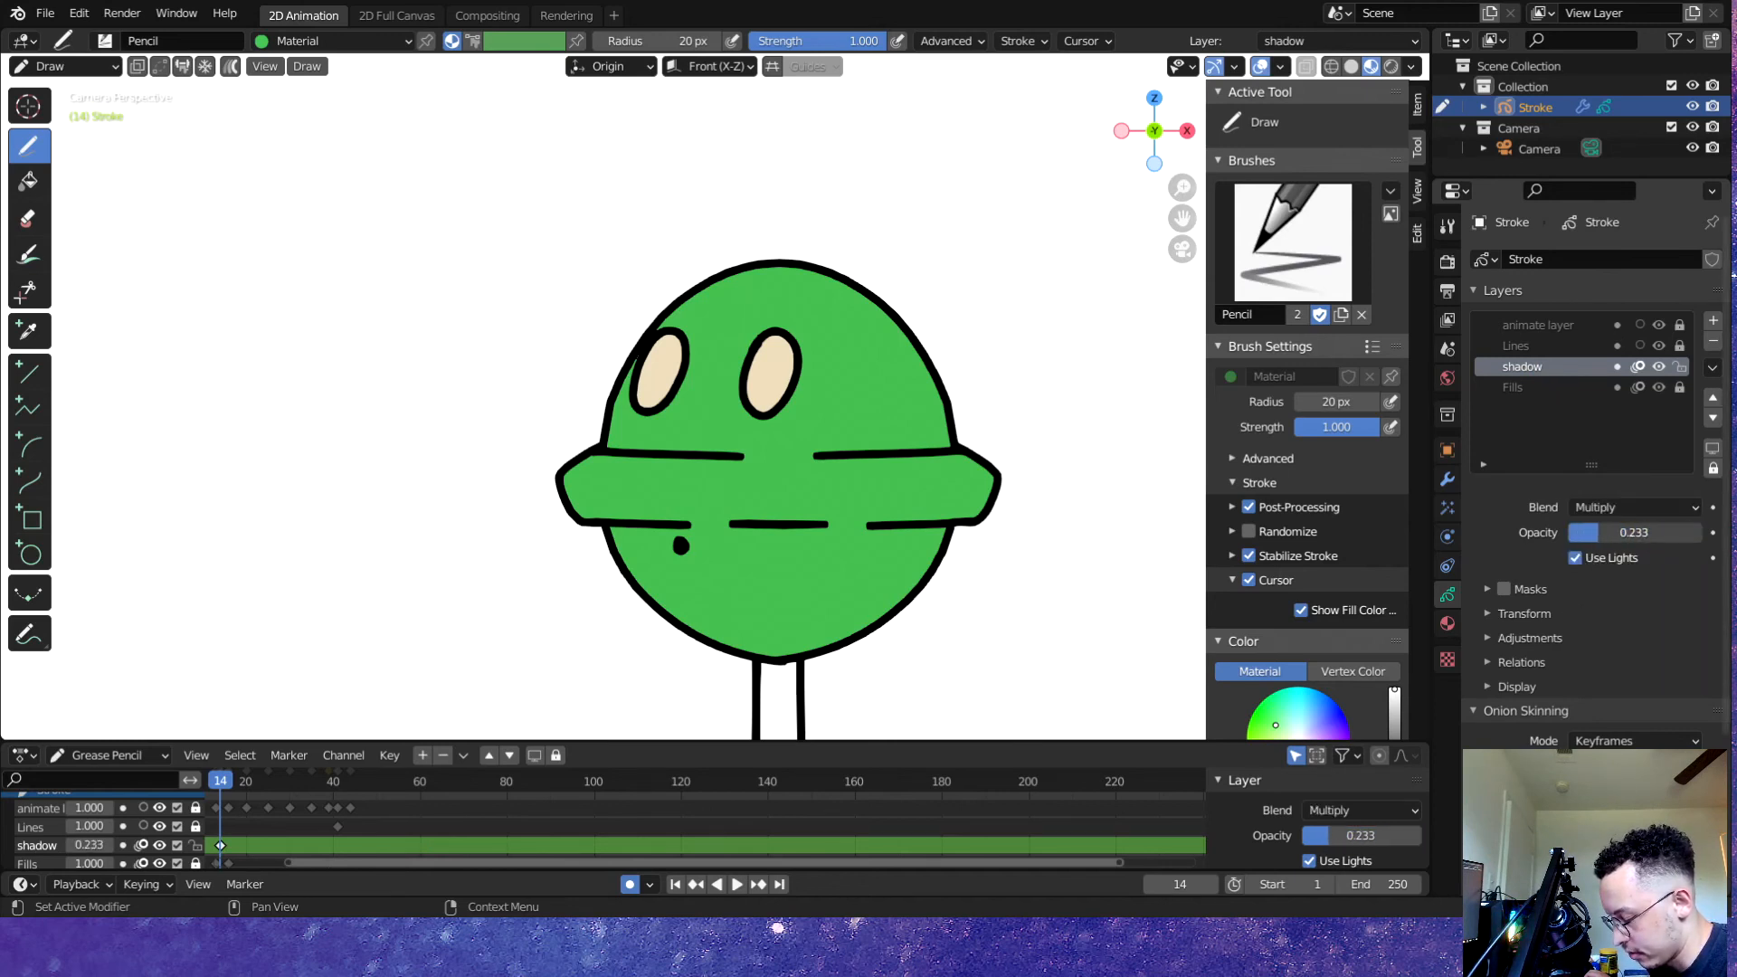
scroll(637, 484, up, 2)
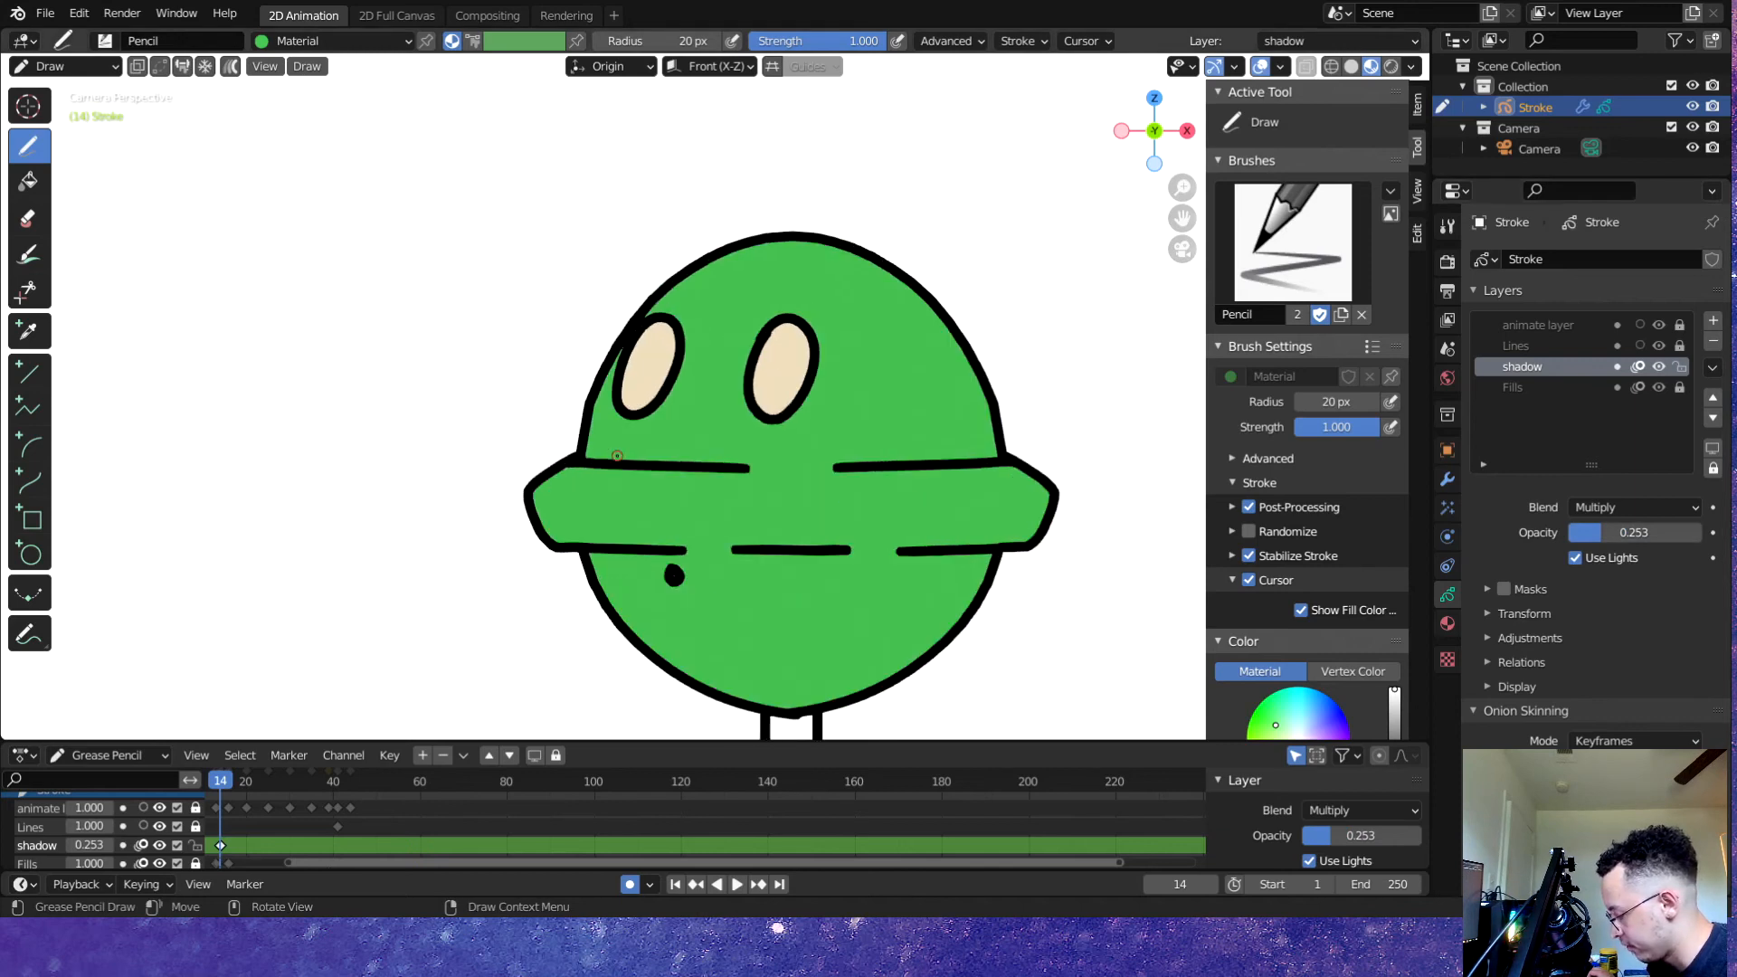
key(ctrl+s)
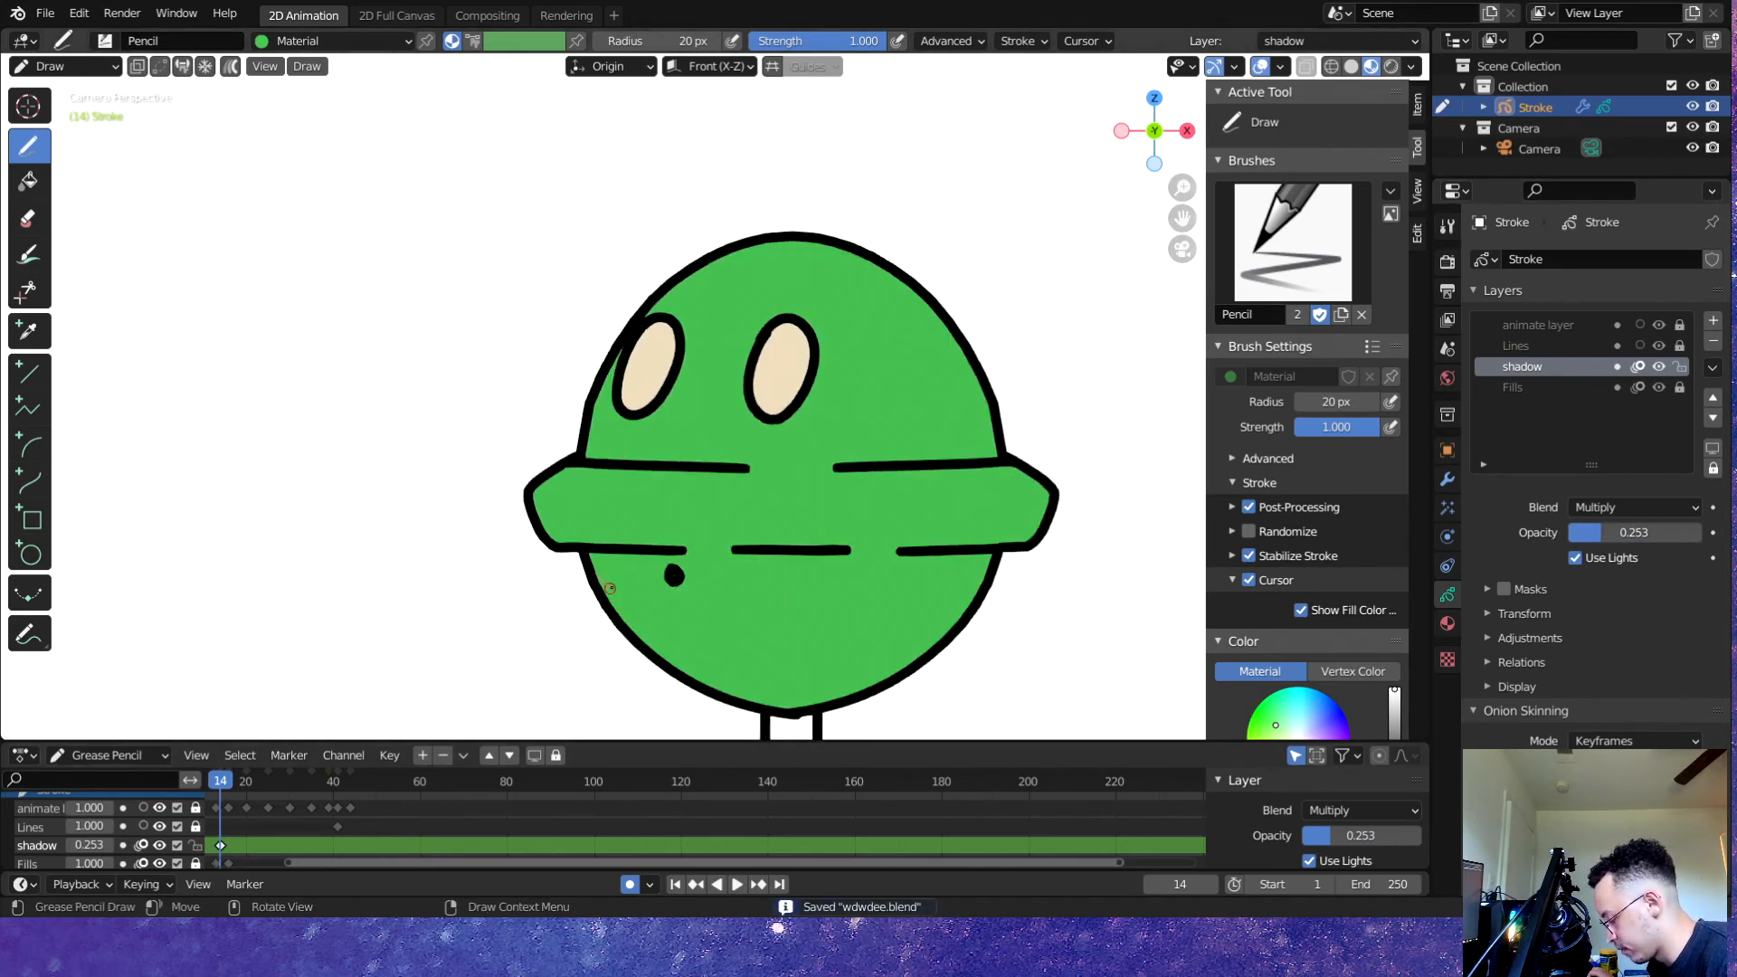
- At frame 14, draw a crescent shadow along the lower edge of the lollipop head on the shadow layer, and save the file
drag(786, 564, 812, 558)
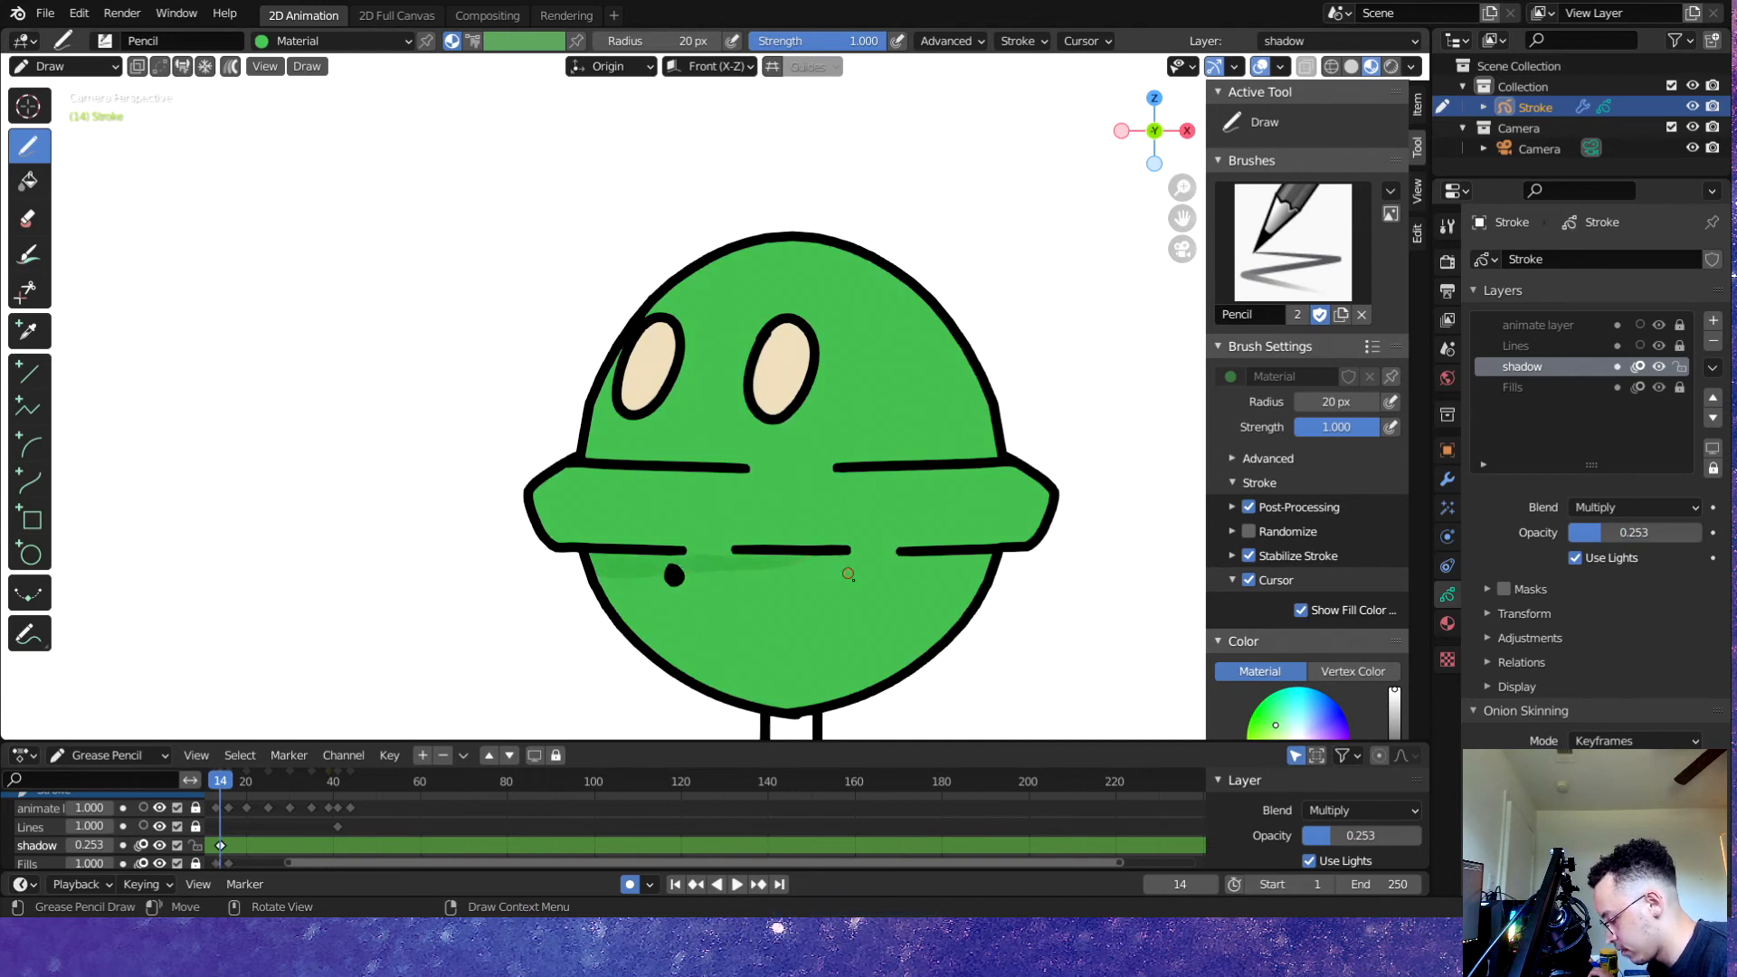
mouse_move(953, 514)
mouse_down()
mouse_move(813, 548)
mouse_move(671, 507)
mouse_move(608, 460)
mouse_up()
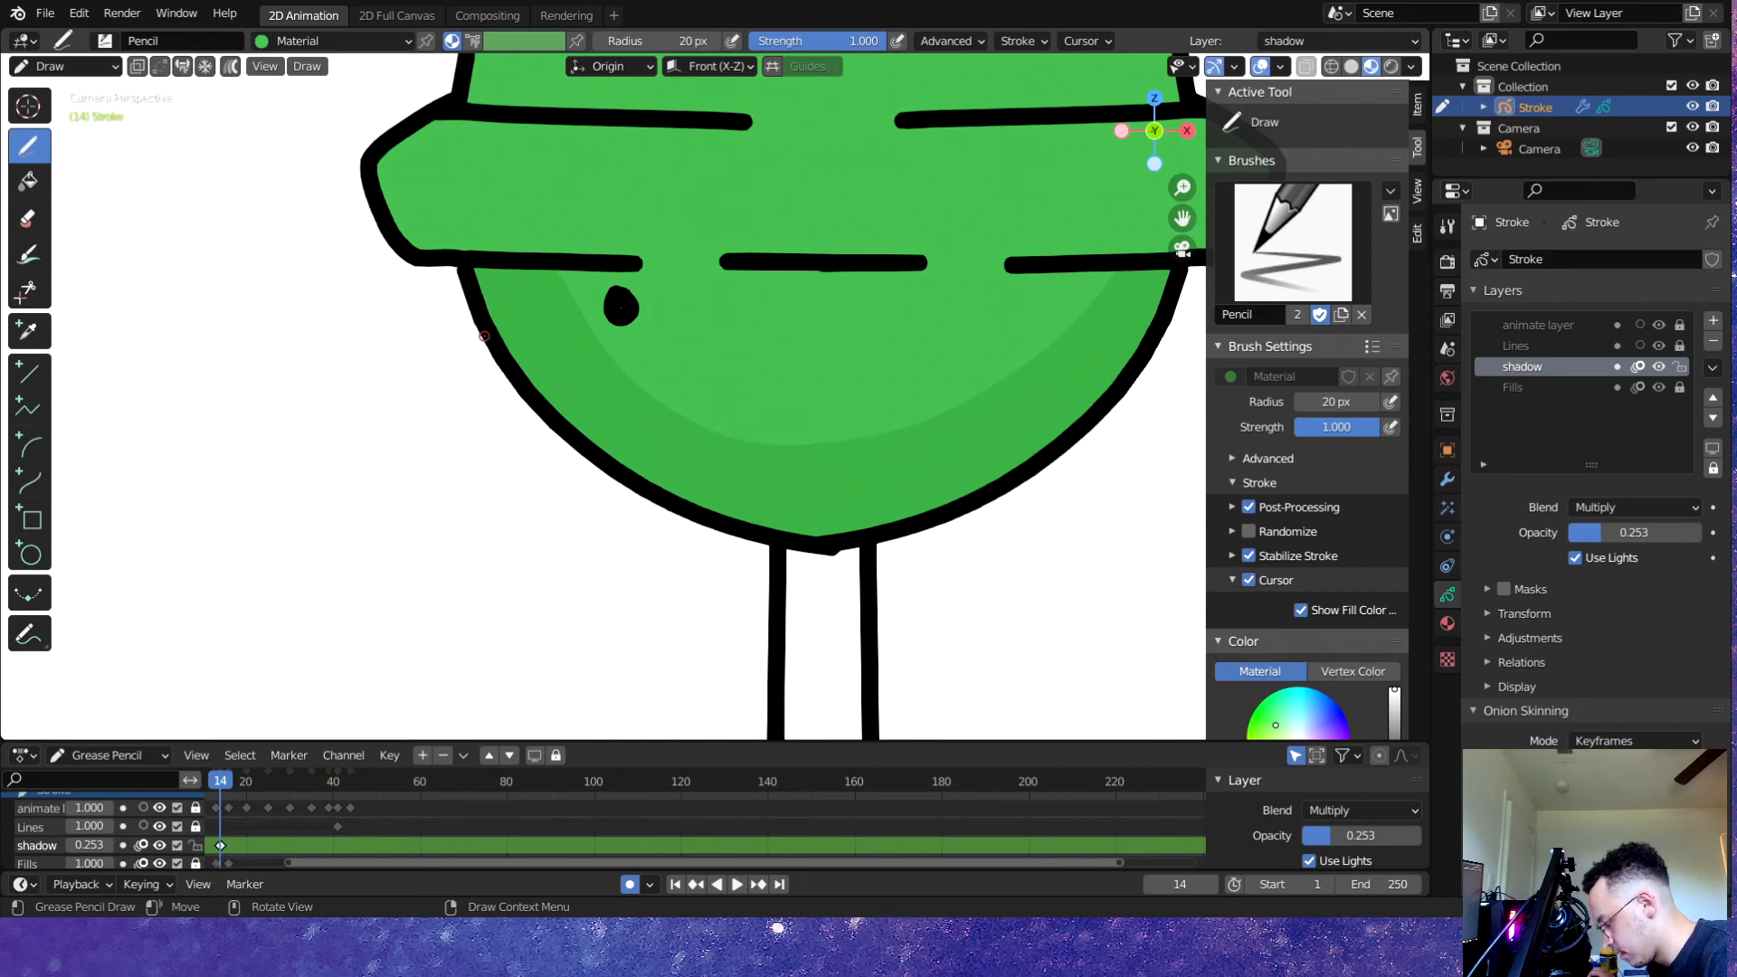
key(ctrl+s)
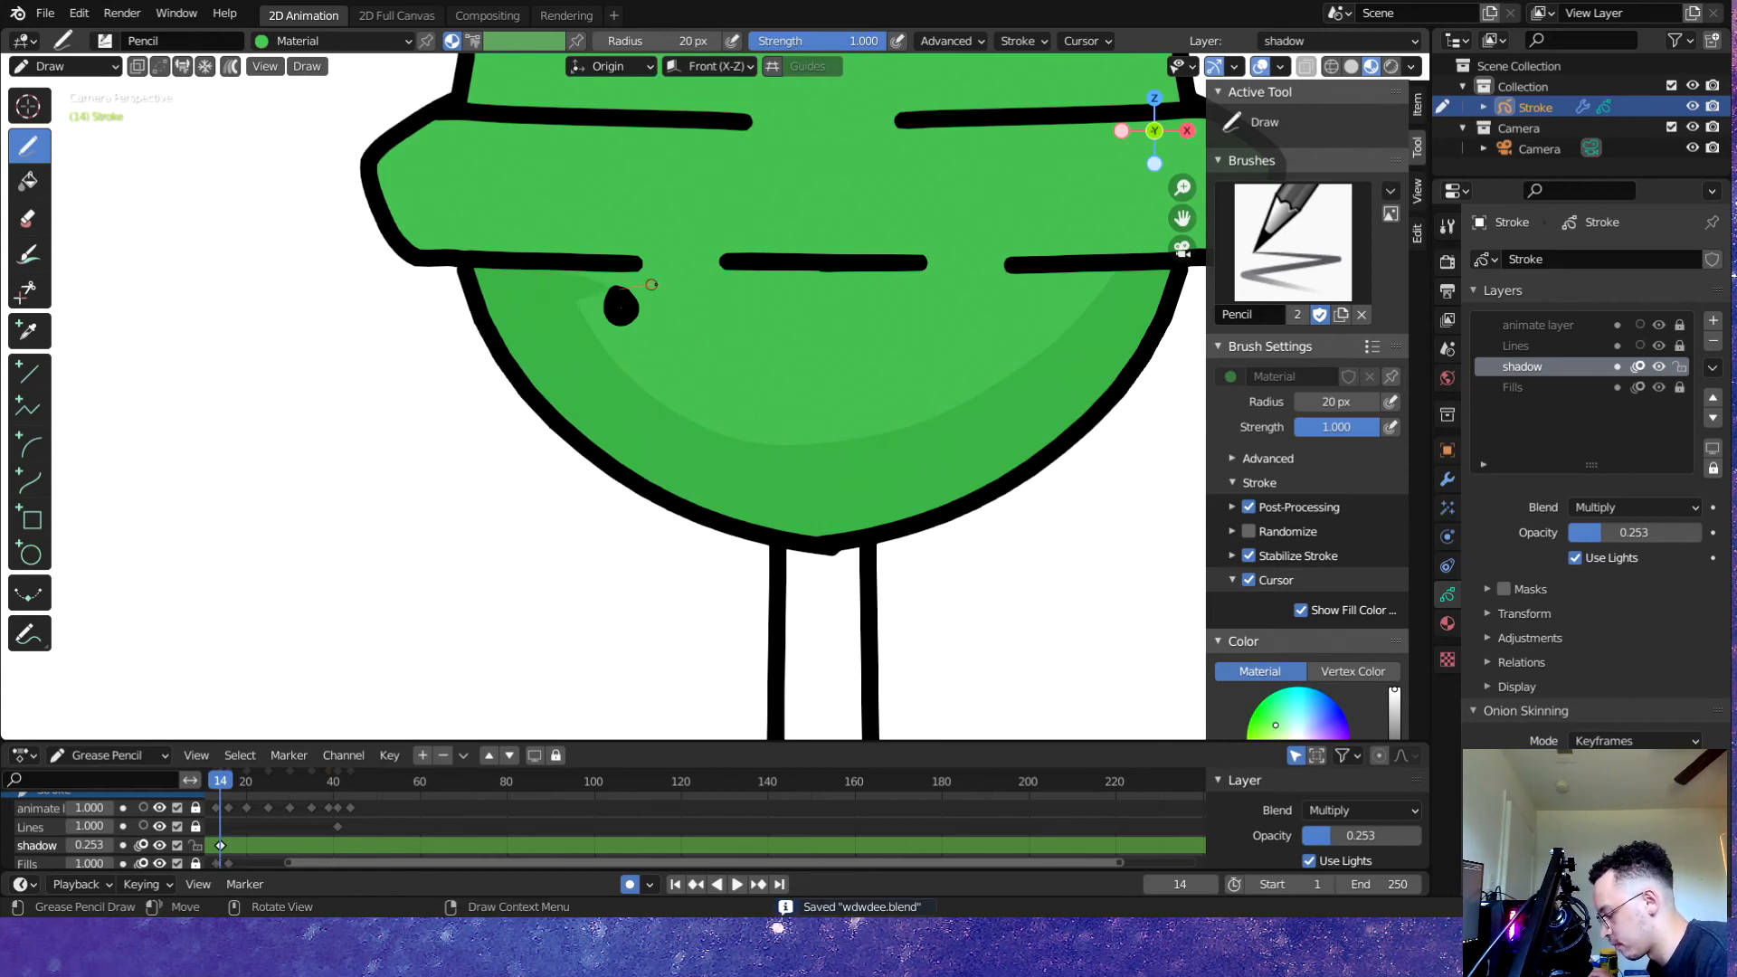
- Draw a thin shadow strip under the lower rim line, from near the mouth dot to the head's edge, and save the file
drag(835, 293, 1072, 276)
key(ctrl+z)
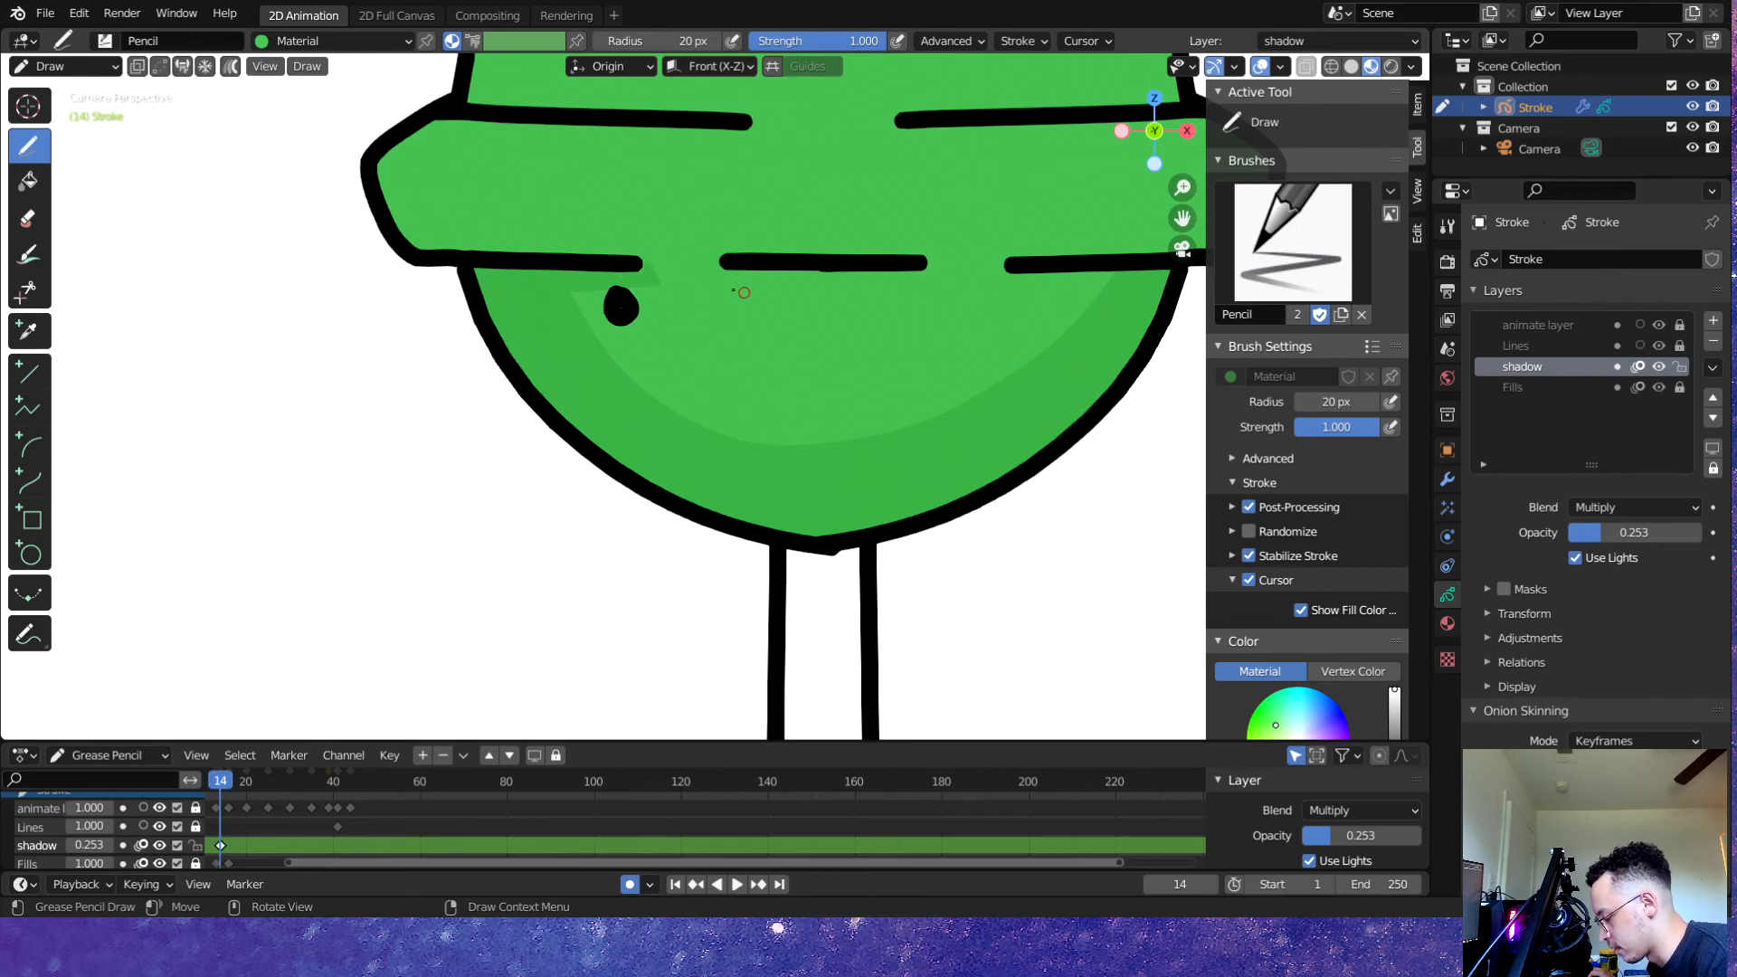
drag(745, 307, 932, 288)
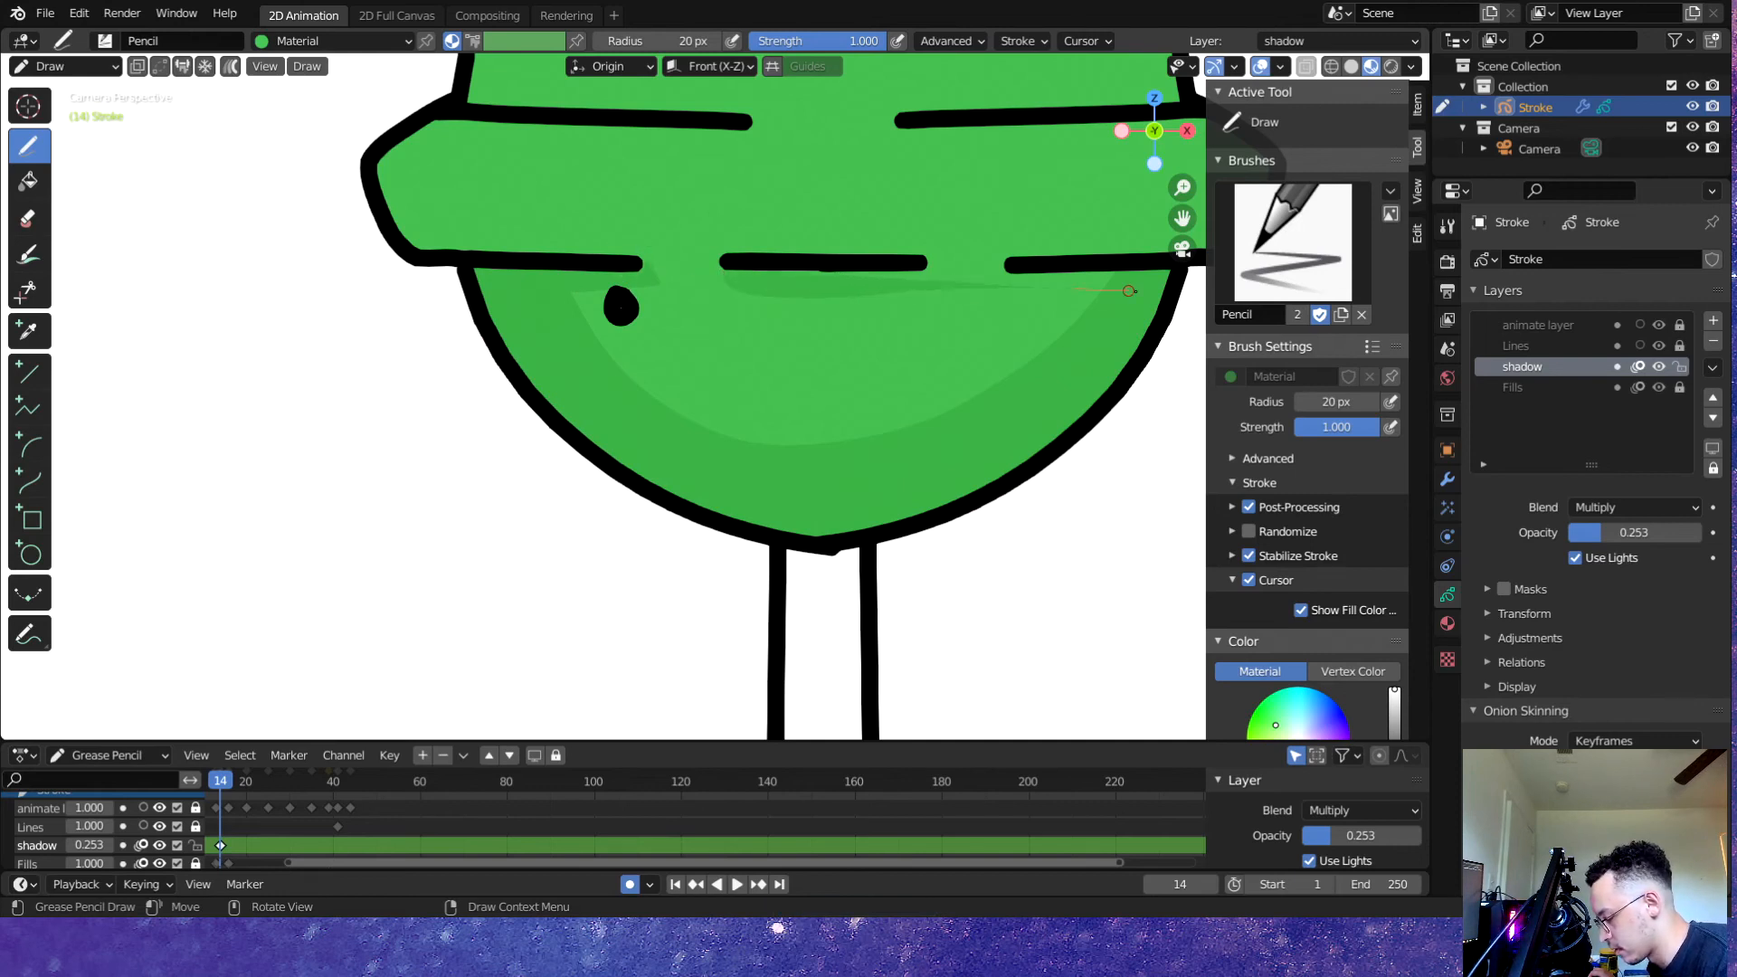
drag(1129, 290, 1135, 288)
scroll(877, 262, down, 5)
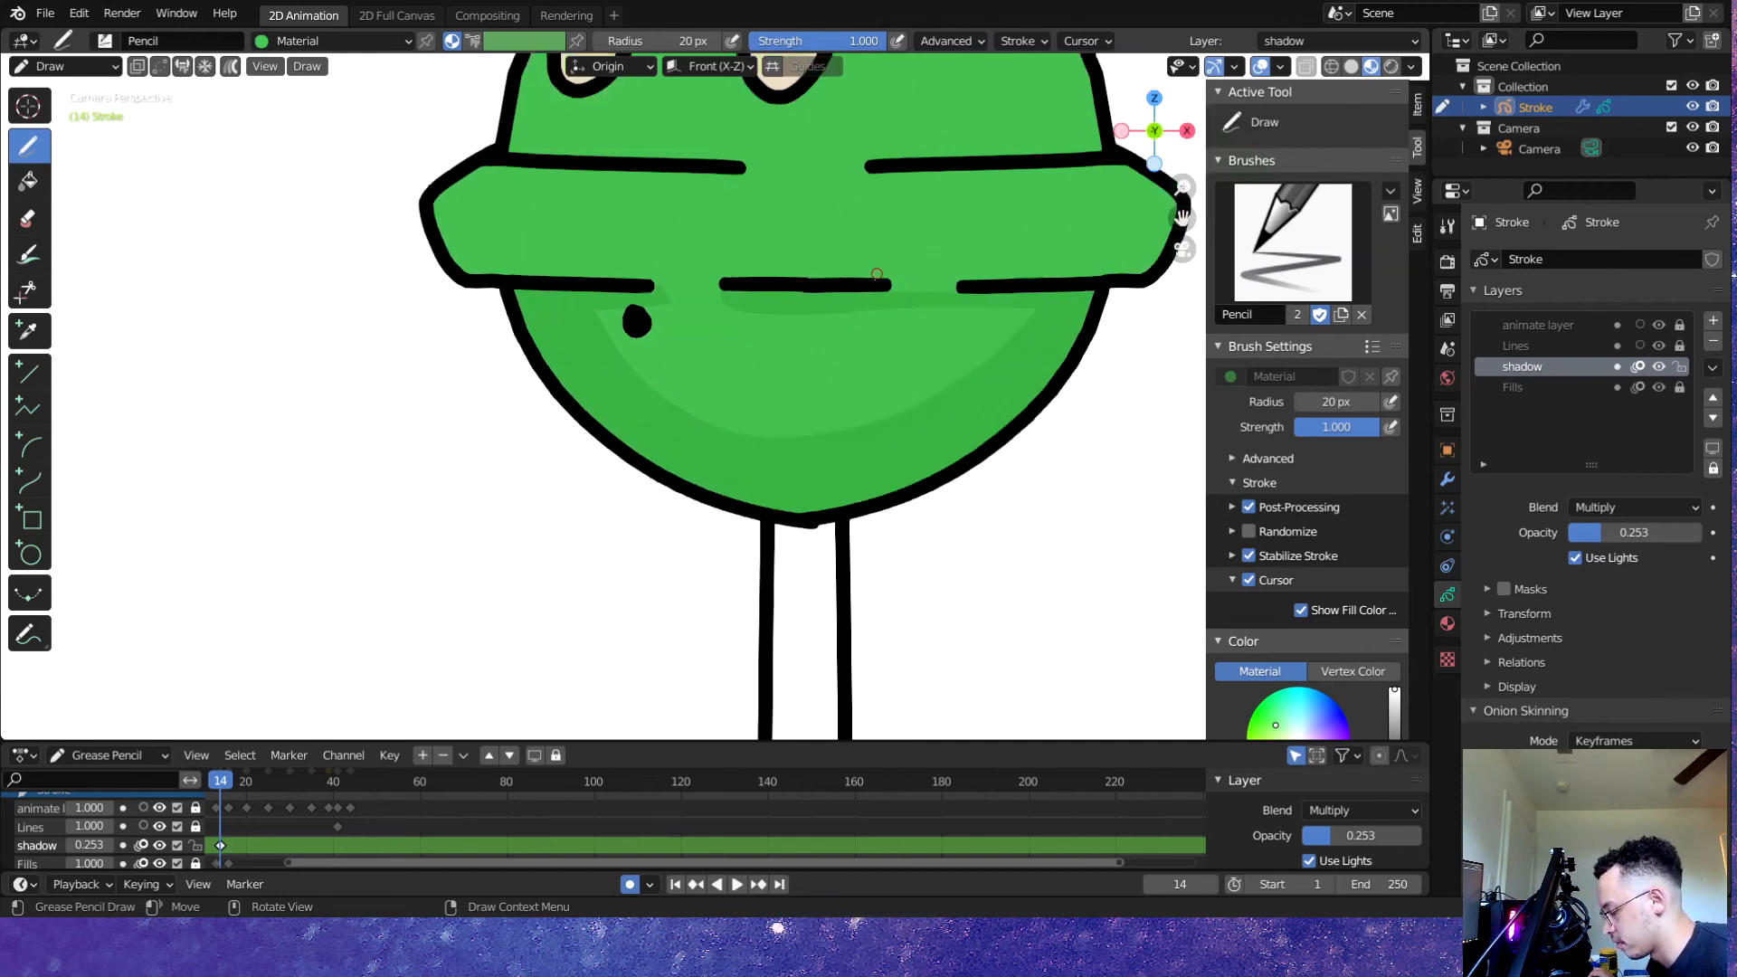
scroll(853, 178, up, 4)
key(ctrl+s)
scroll(758, 276, up, 5)
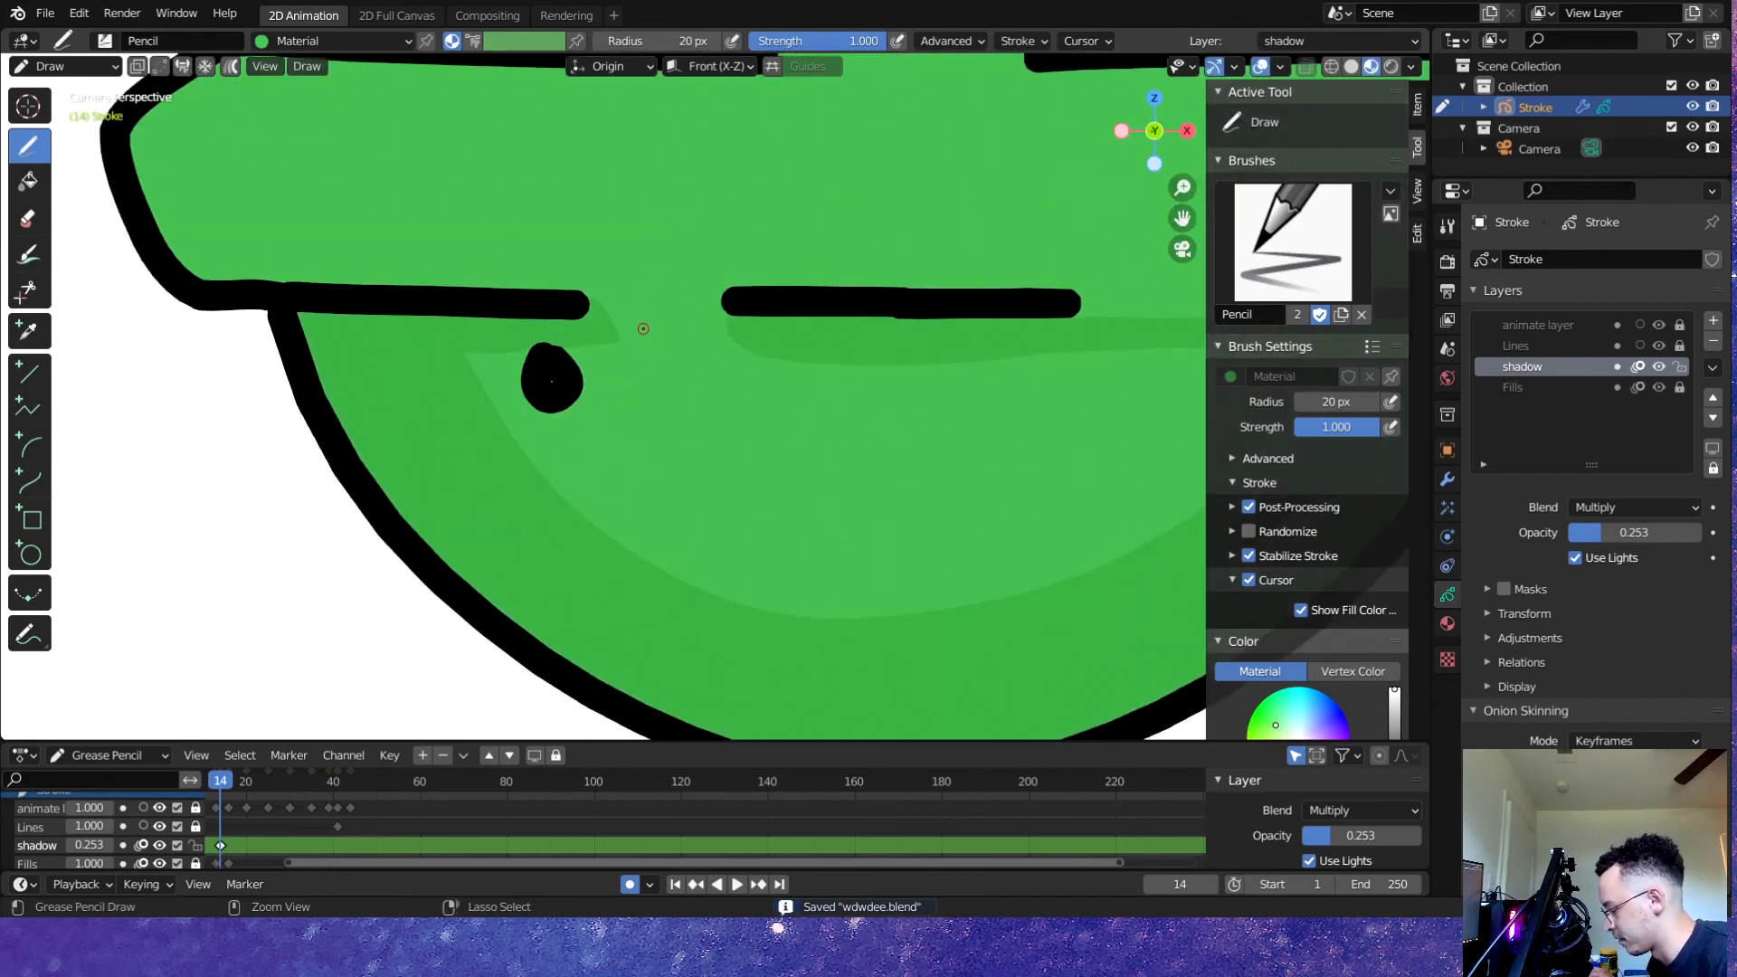
- At frame 16, turn off onion skinning for the shadow layer, draw shadows beneath both eyes, and save the file
scroll(603, 347, down, 6)
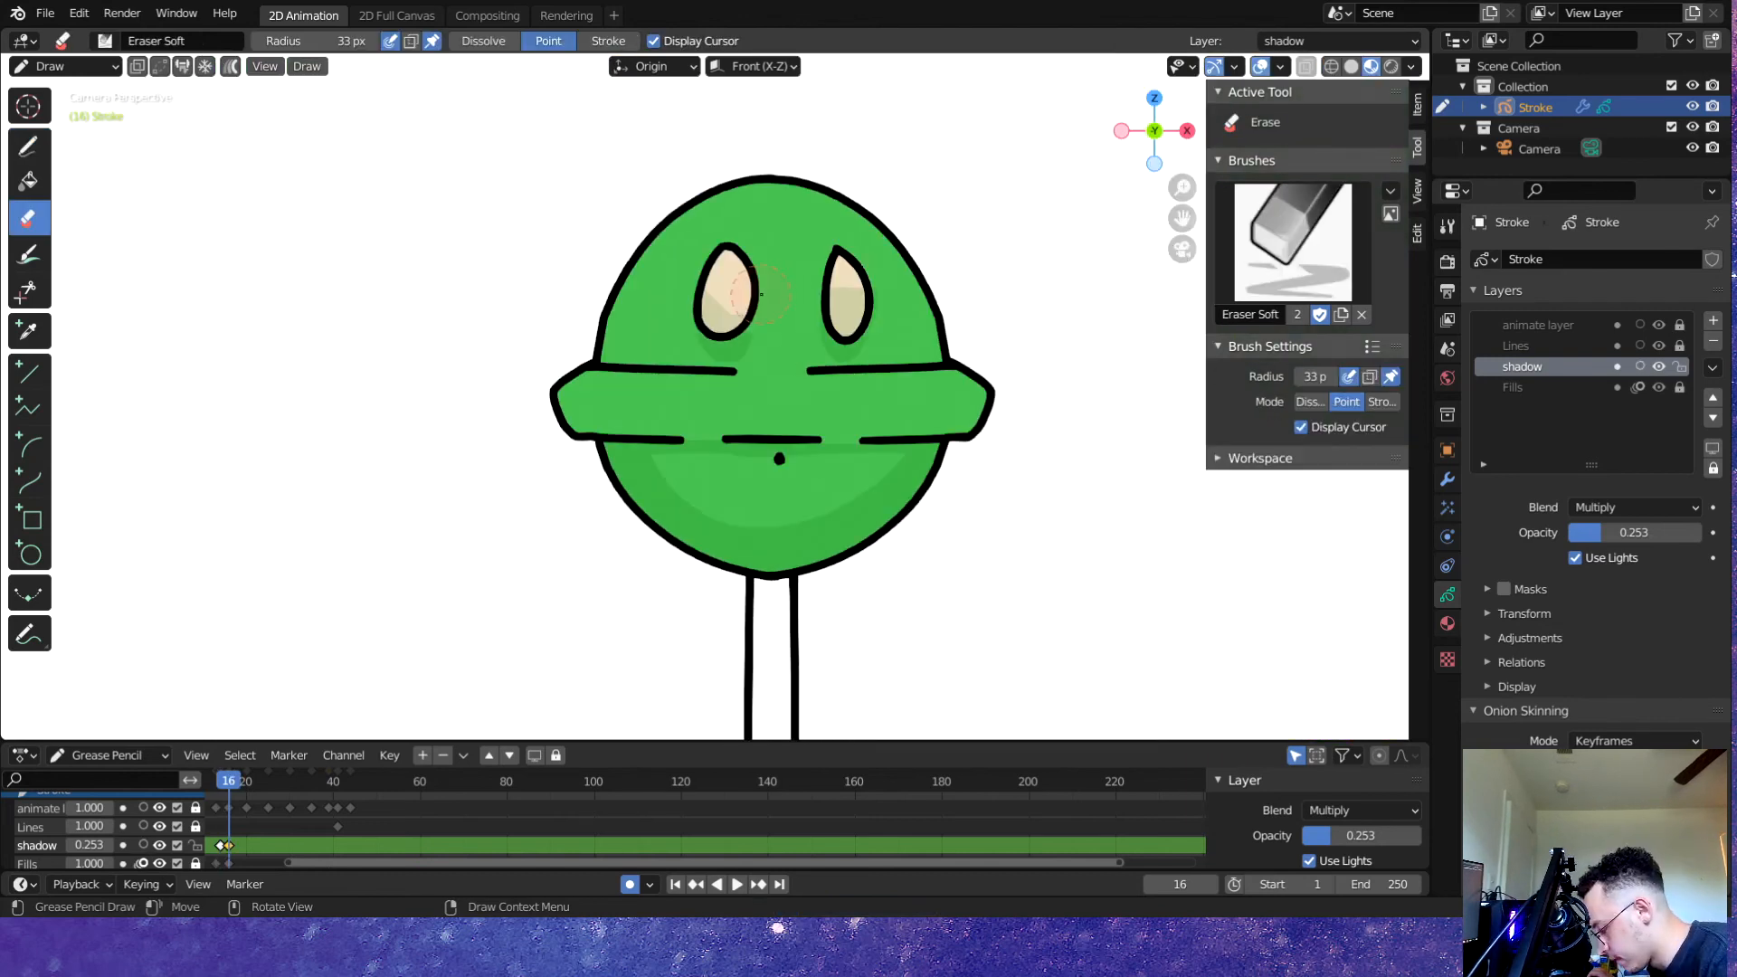
key(shift+space)
click(756, 227)
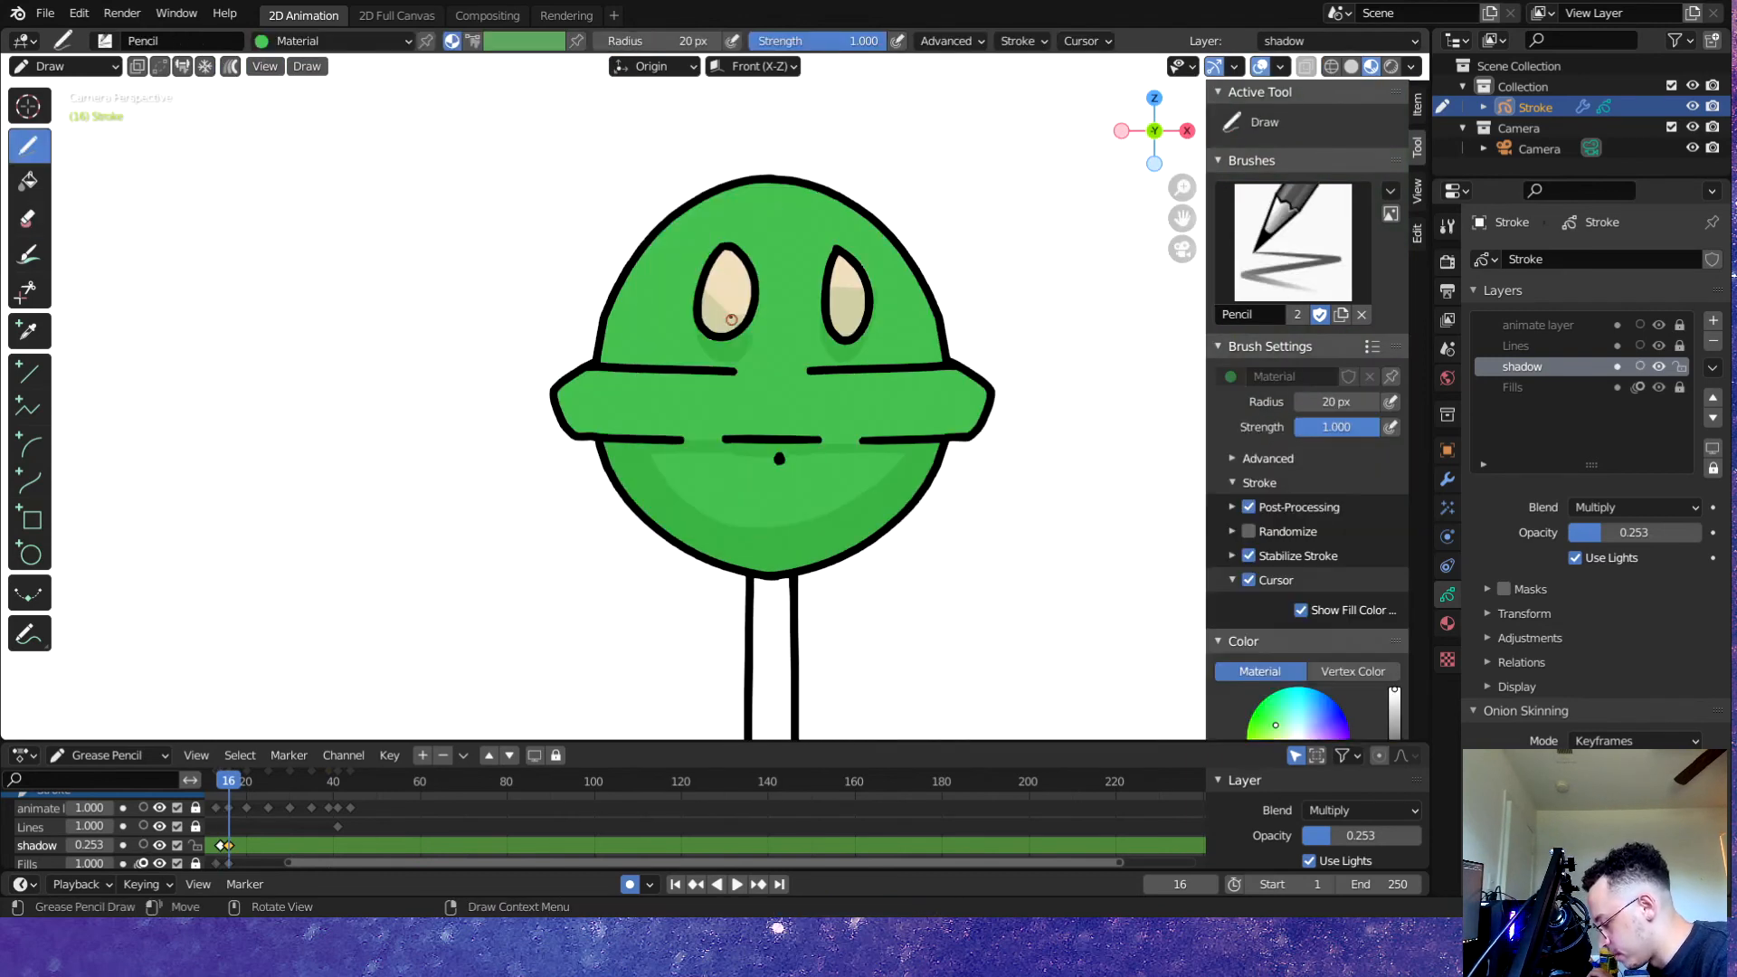
drag(702, 327, 704, 368)
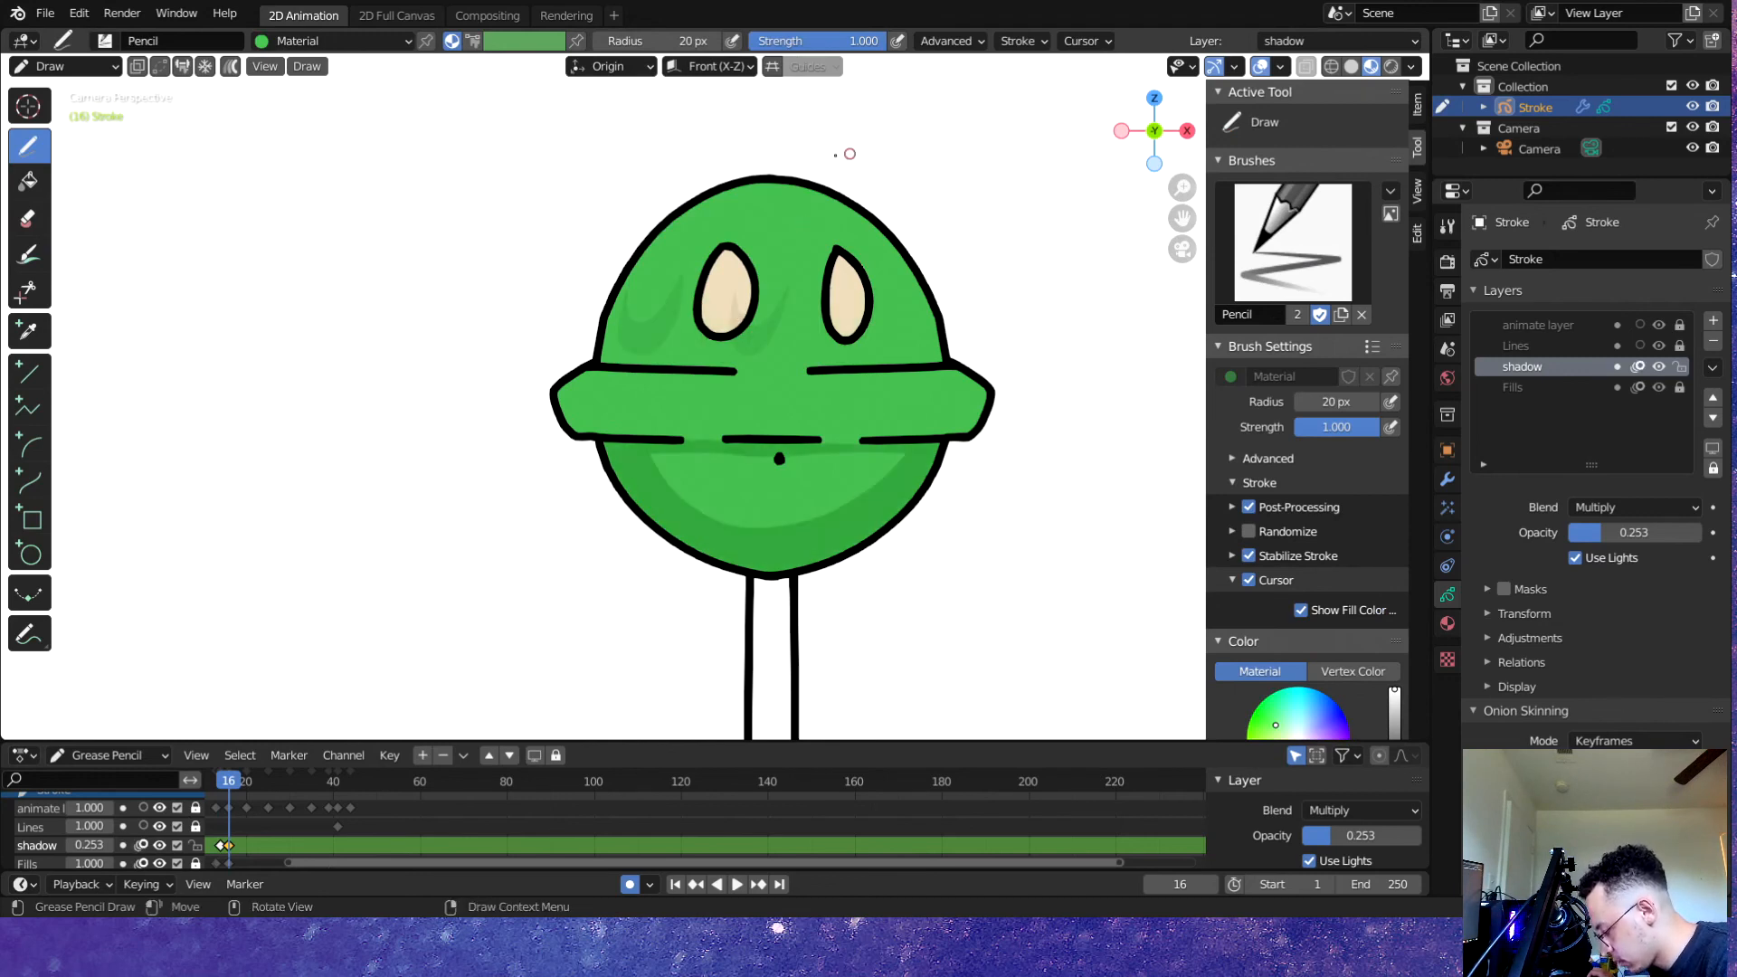
key(ctrl+s)
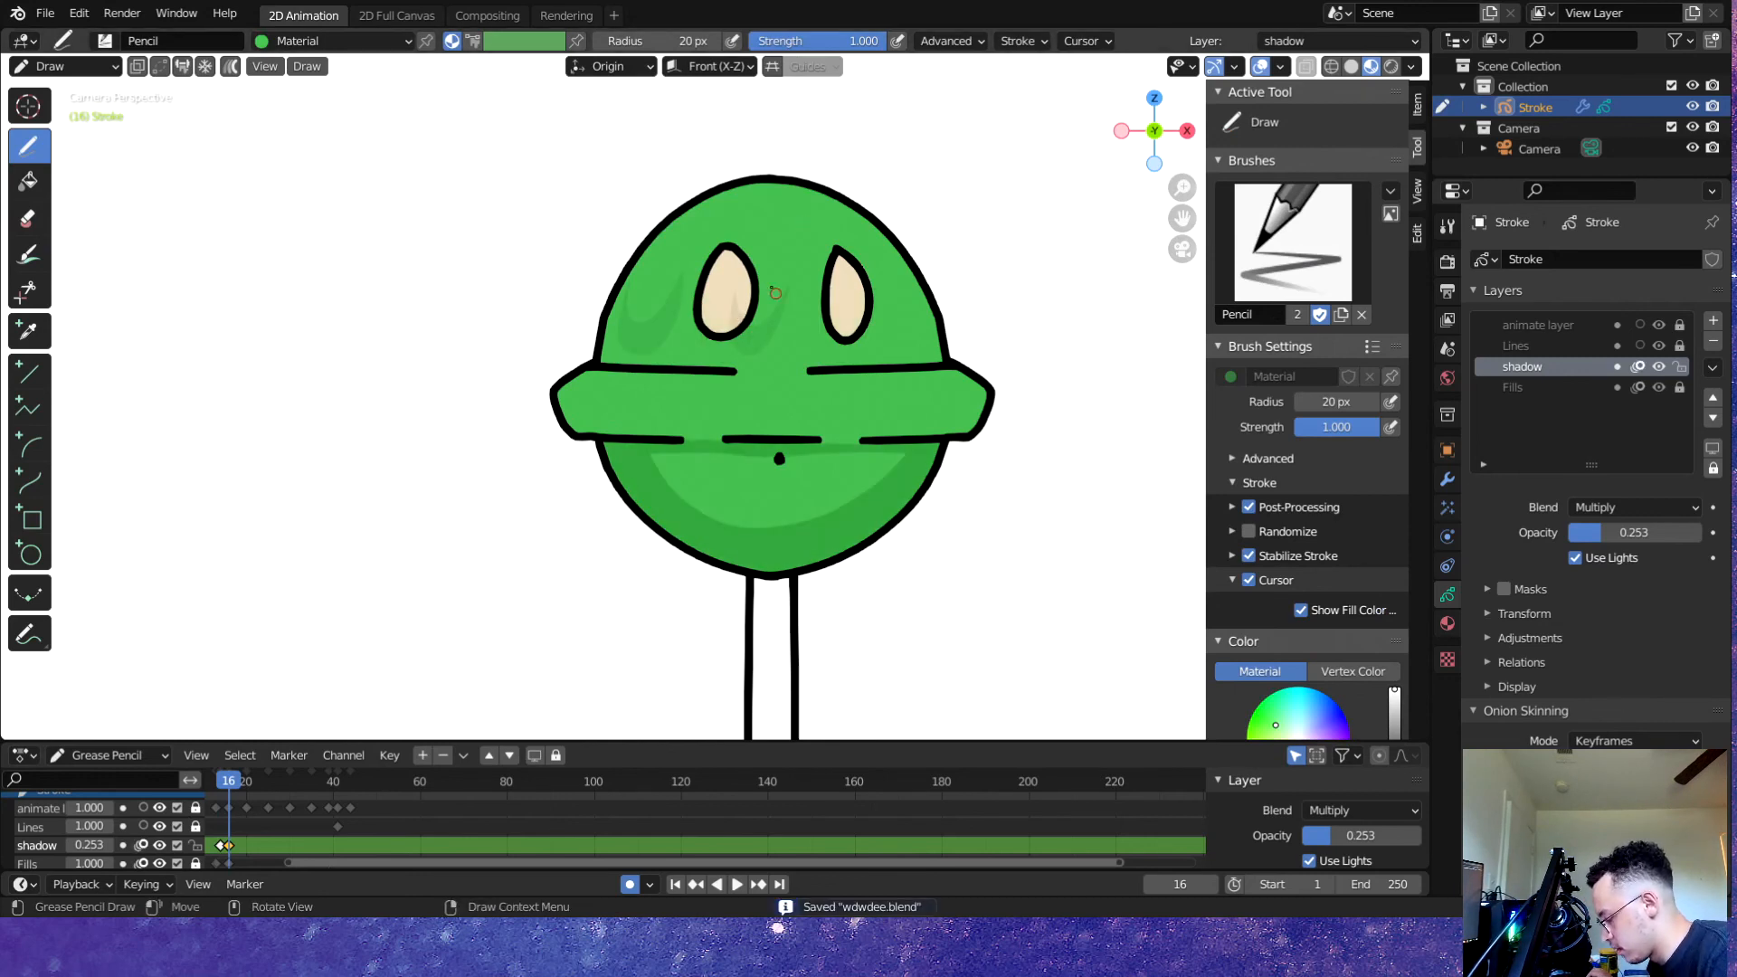
click(143, 845)
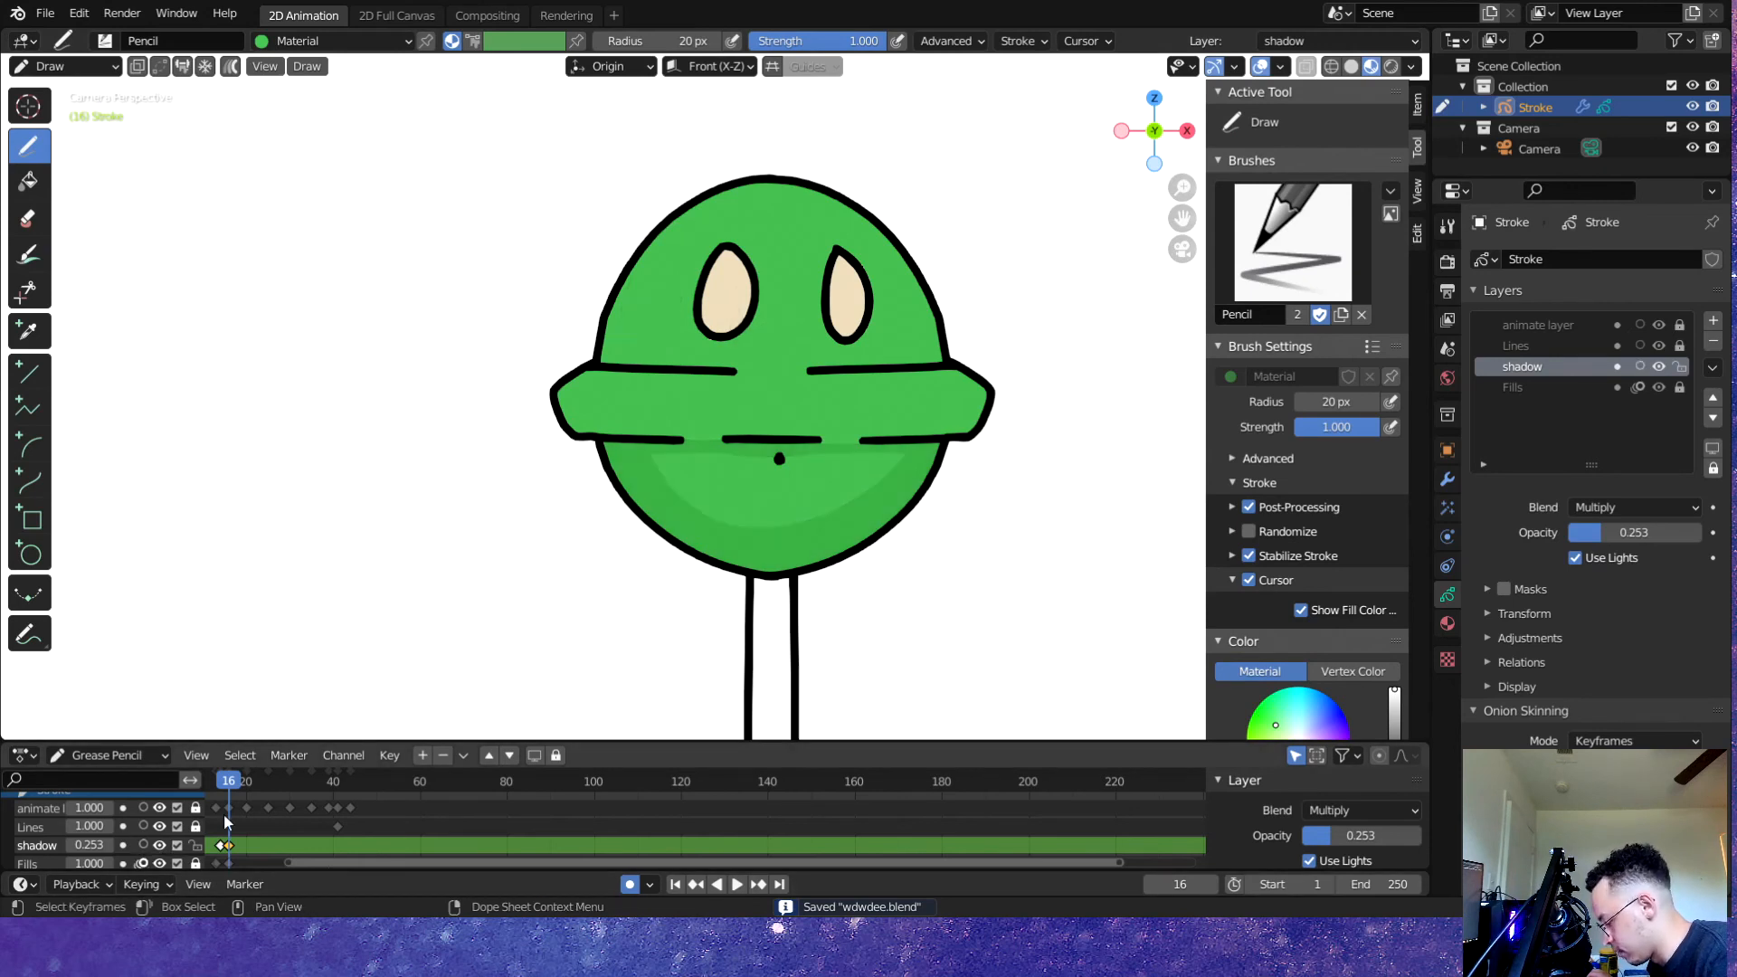
right_click(785, 322)
key(Escape)
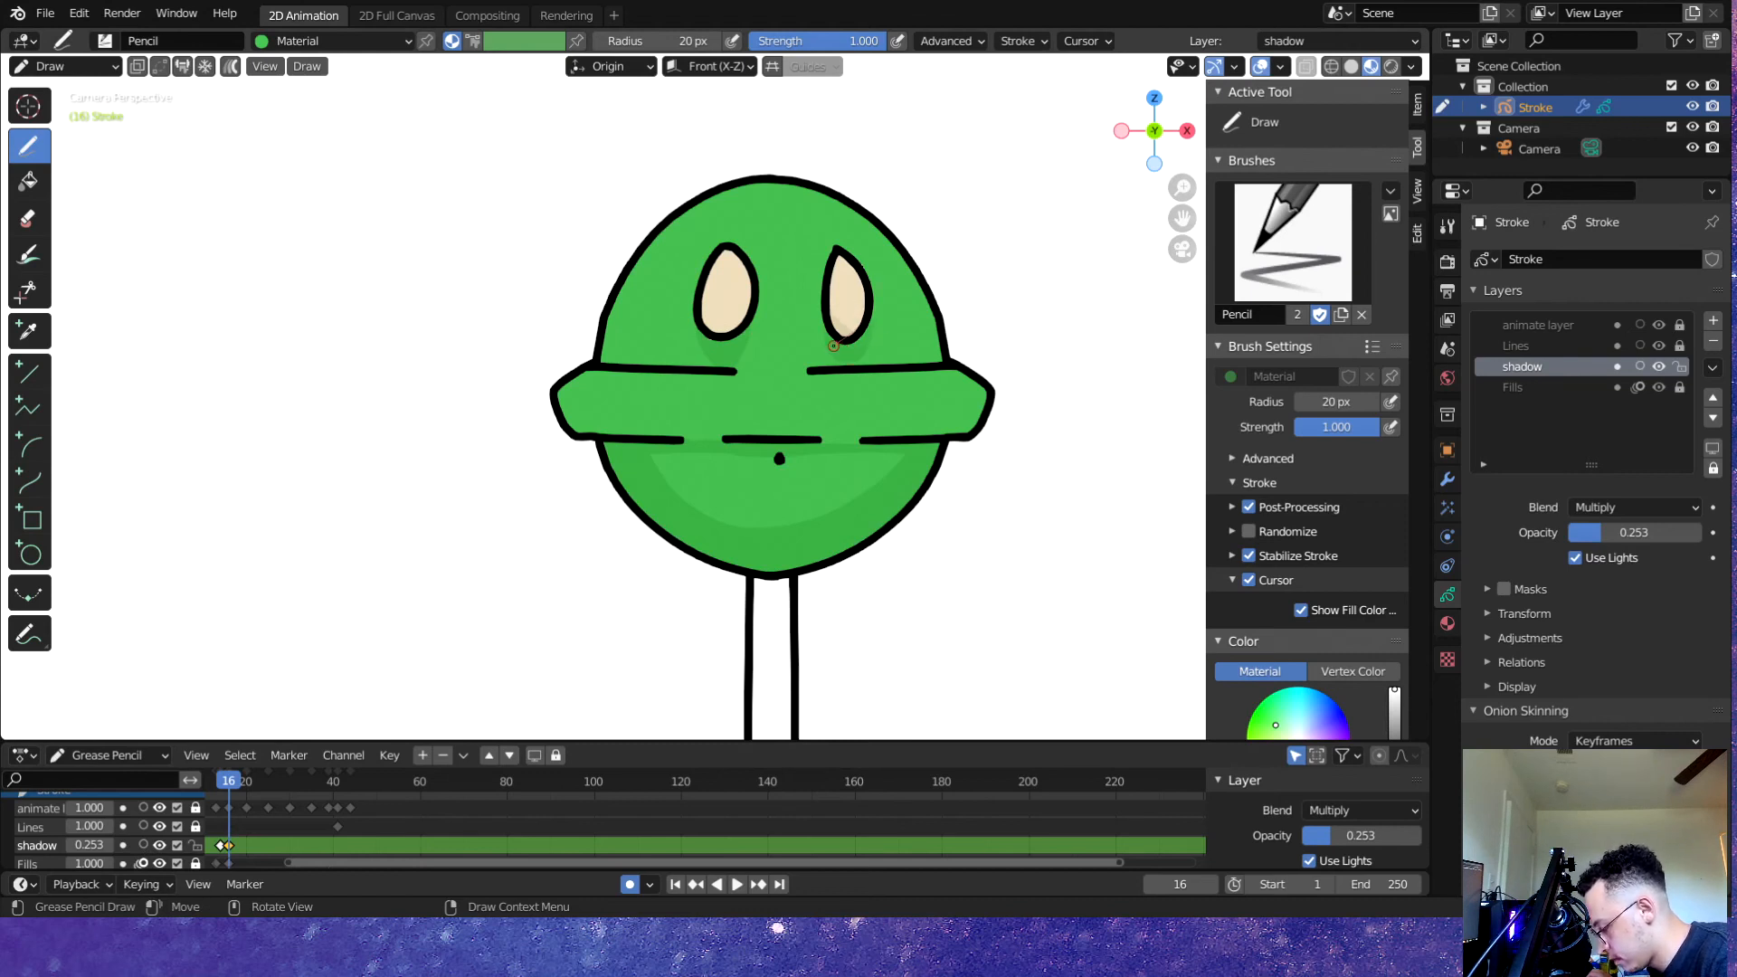
key(ctrl+s)
- Copy the frame 14 shadow drawing to frame 1, erase its two eye shadows, and save the file
drag(230, 789, 209, 783)
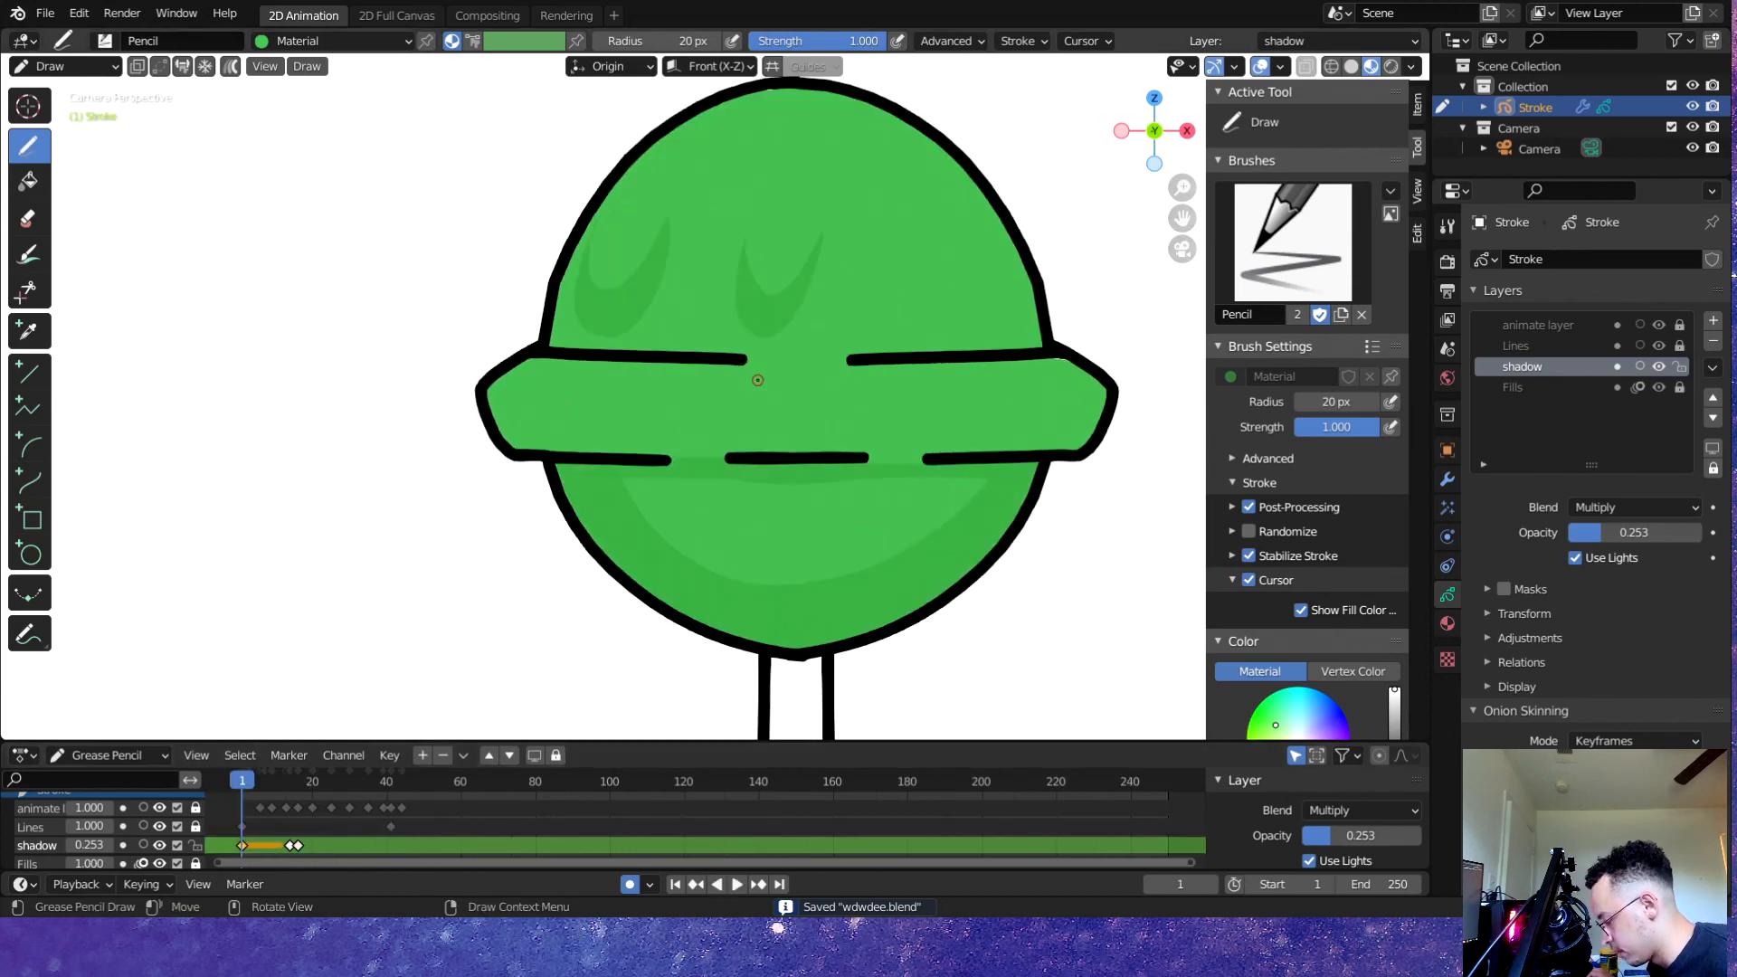
key(shift+space)
click(758, 378)
key(shift+space)
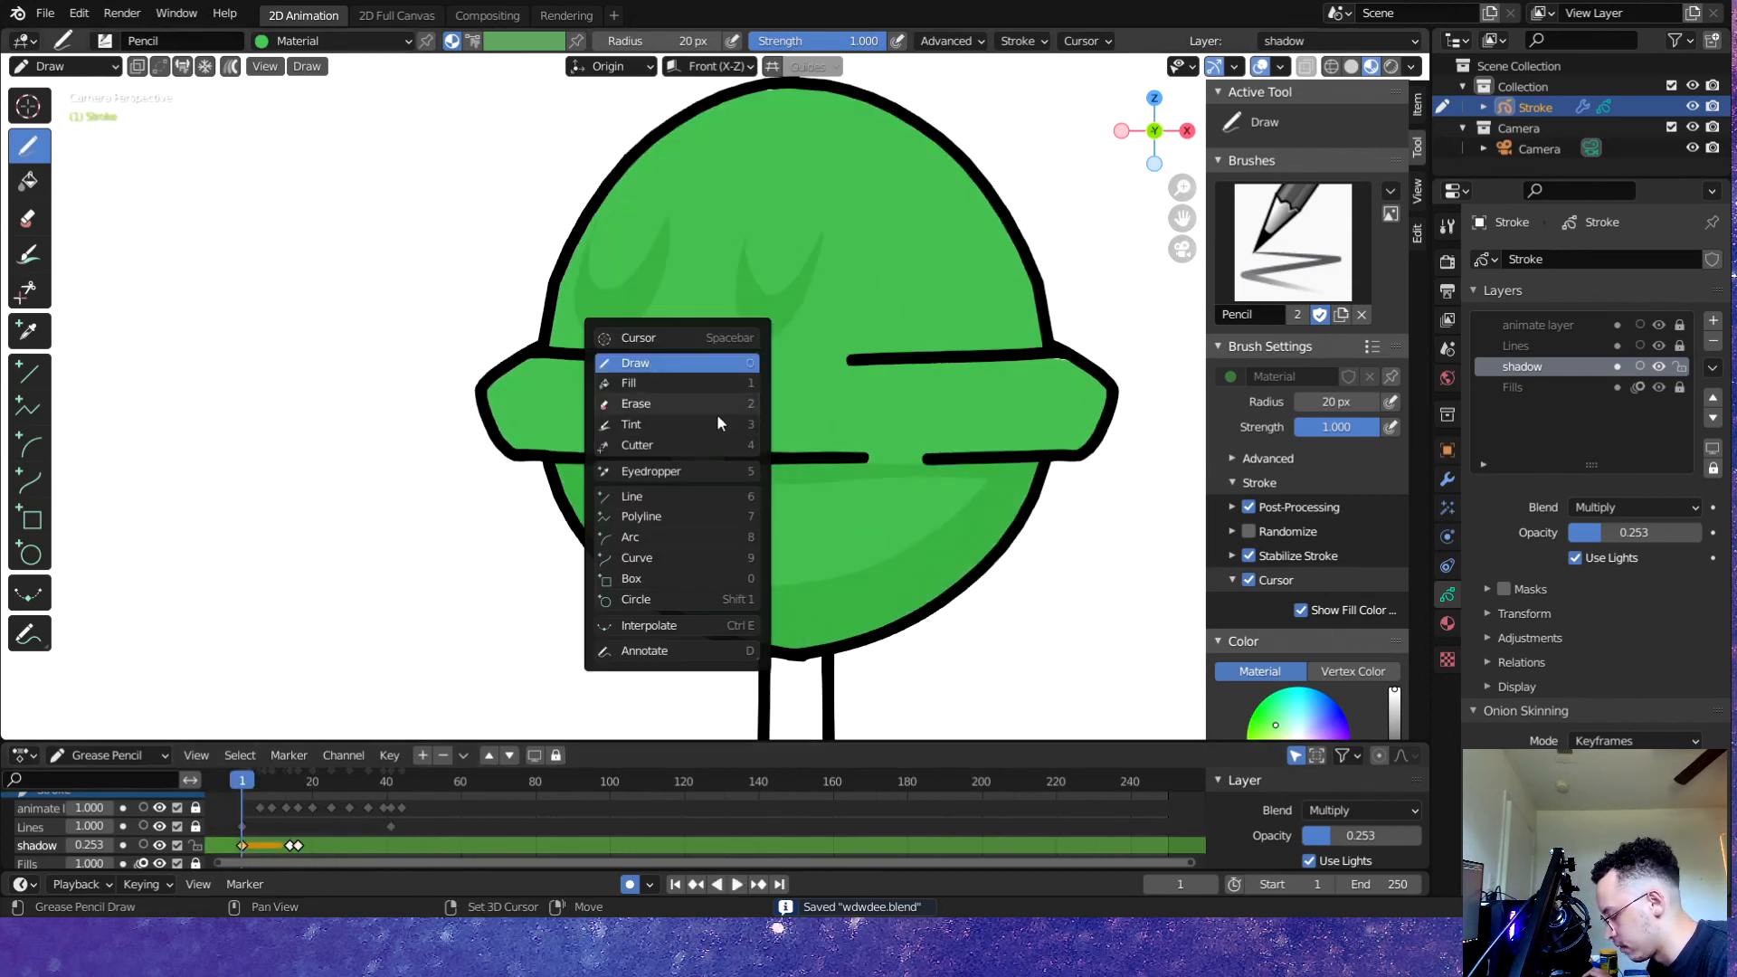
click(721, 402)
key(shift+space)
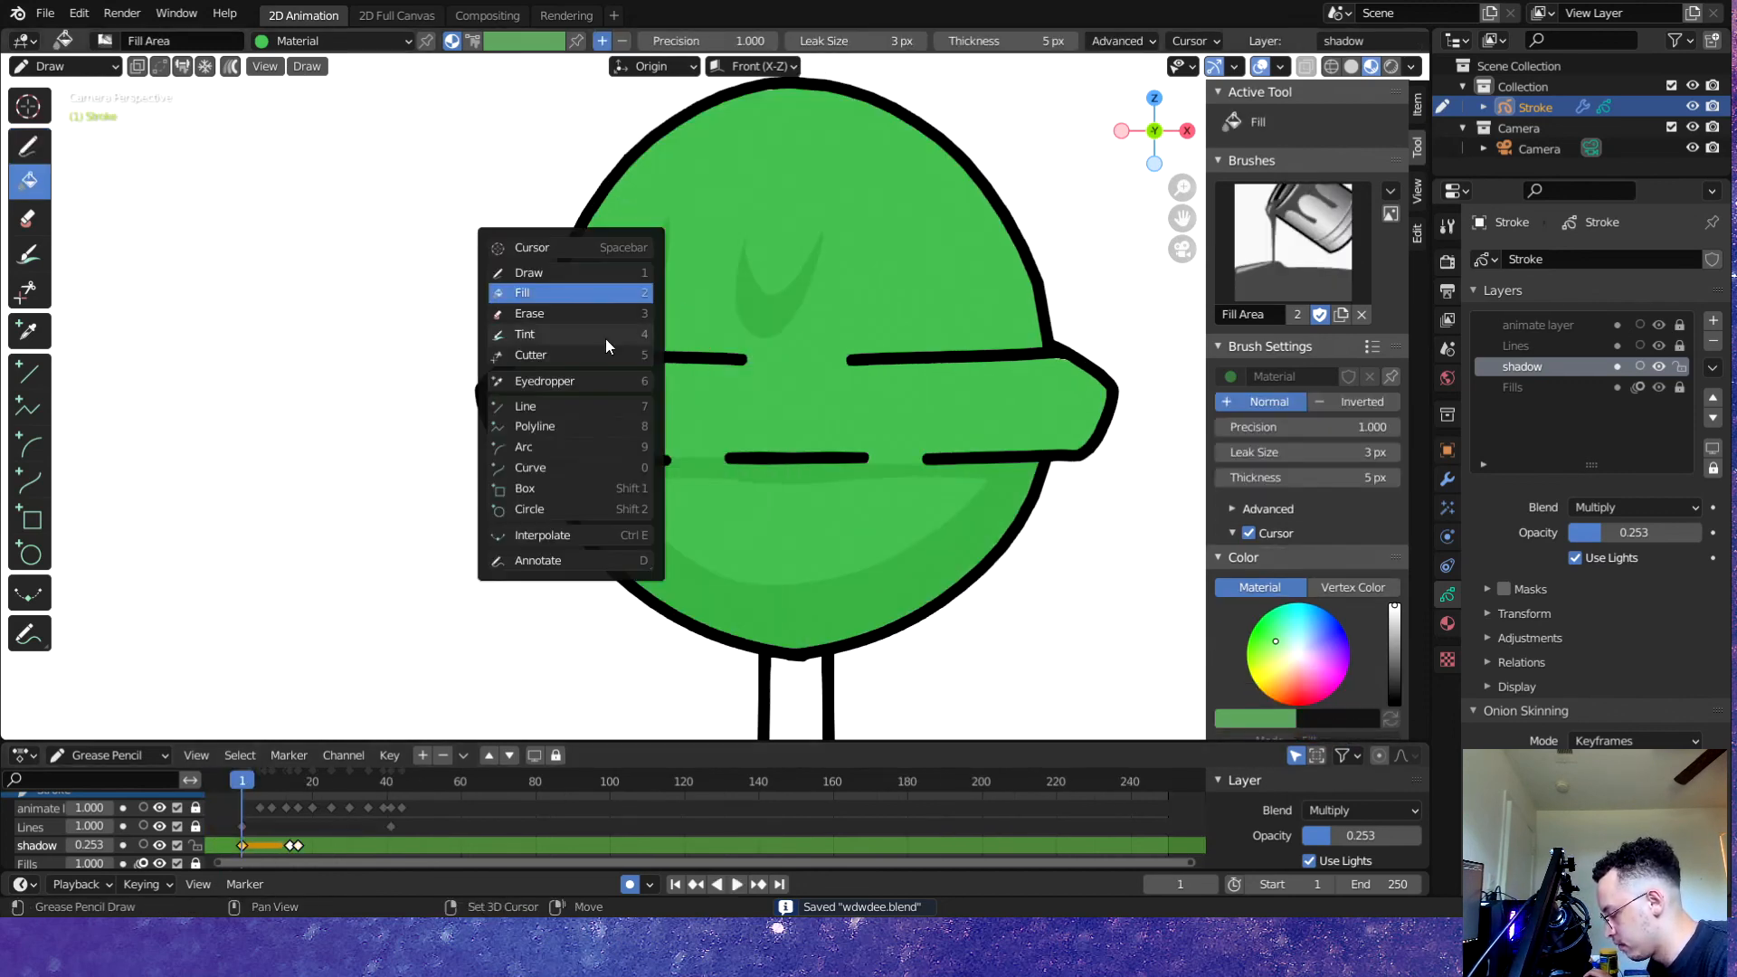
click(617, 310)
drag(621, 268, 650, 231)
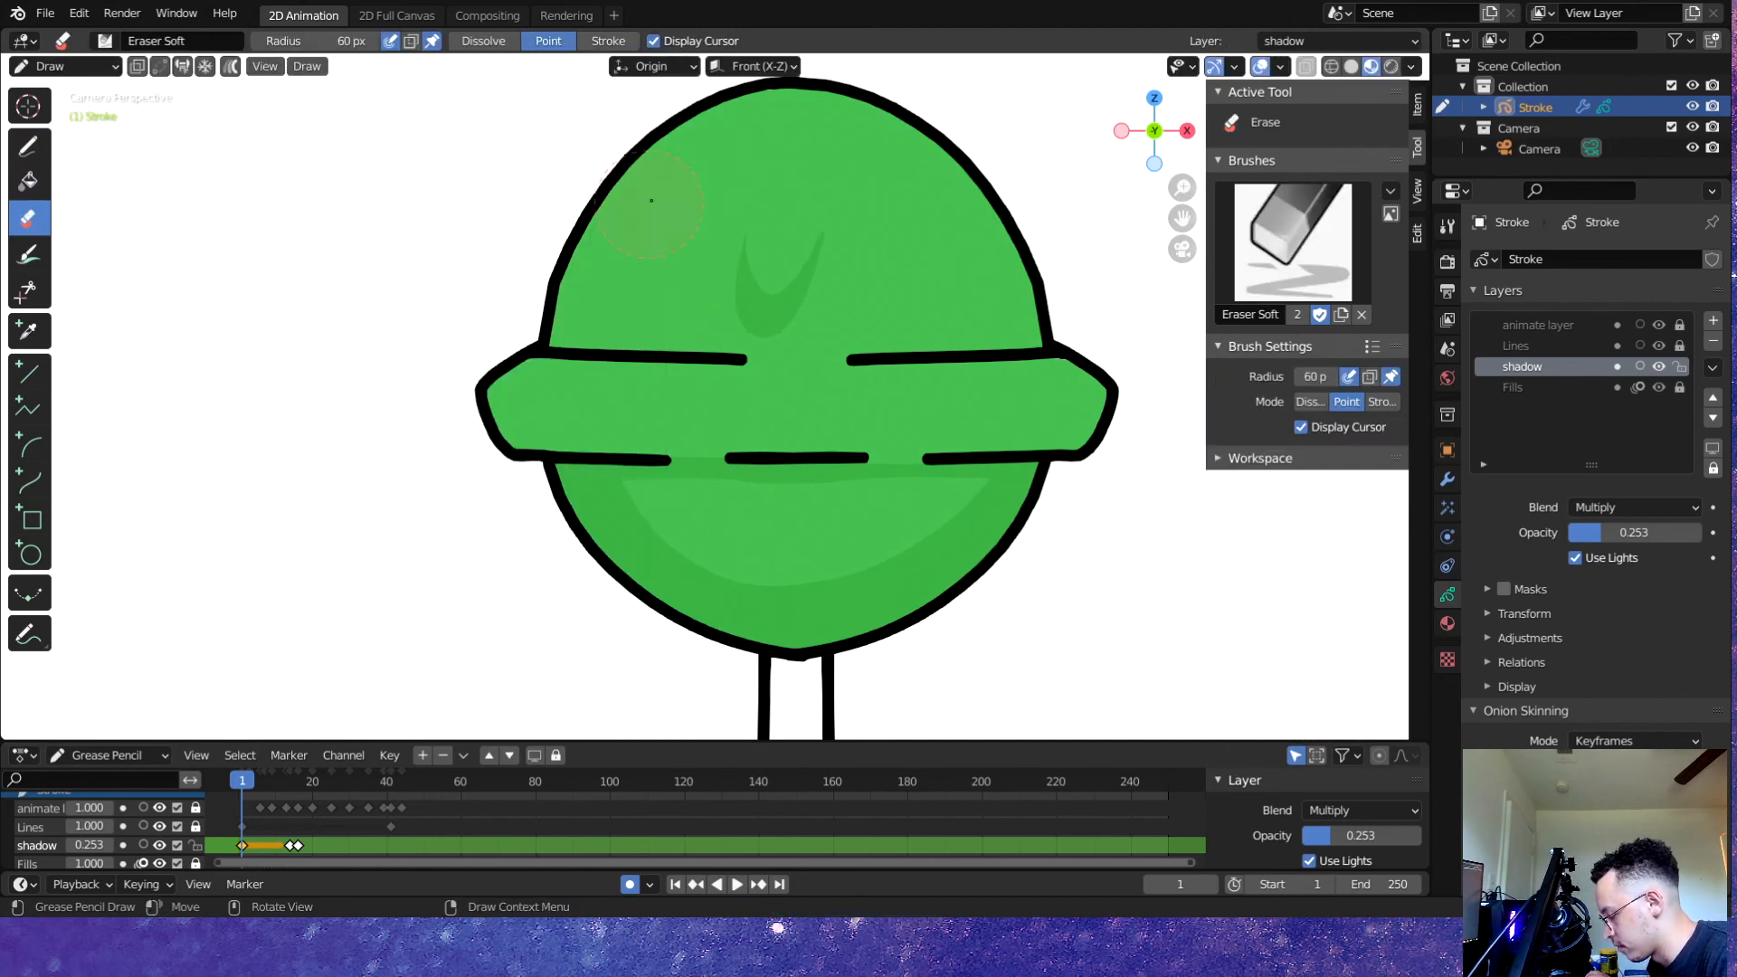
drag(755, 298, 781, 258)
key(ctrl+s)
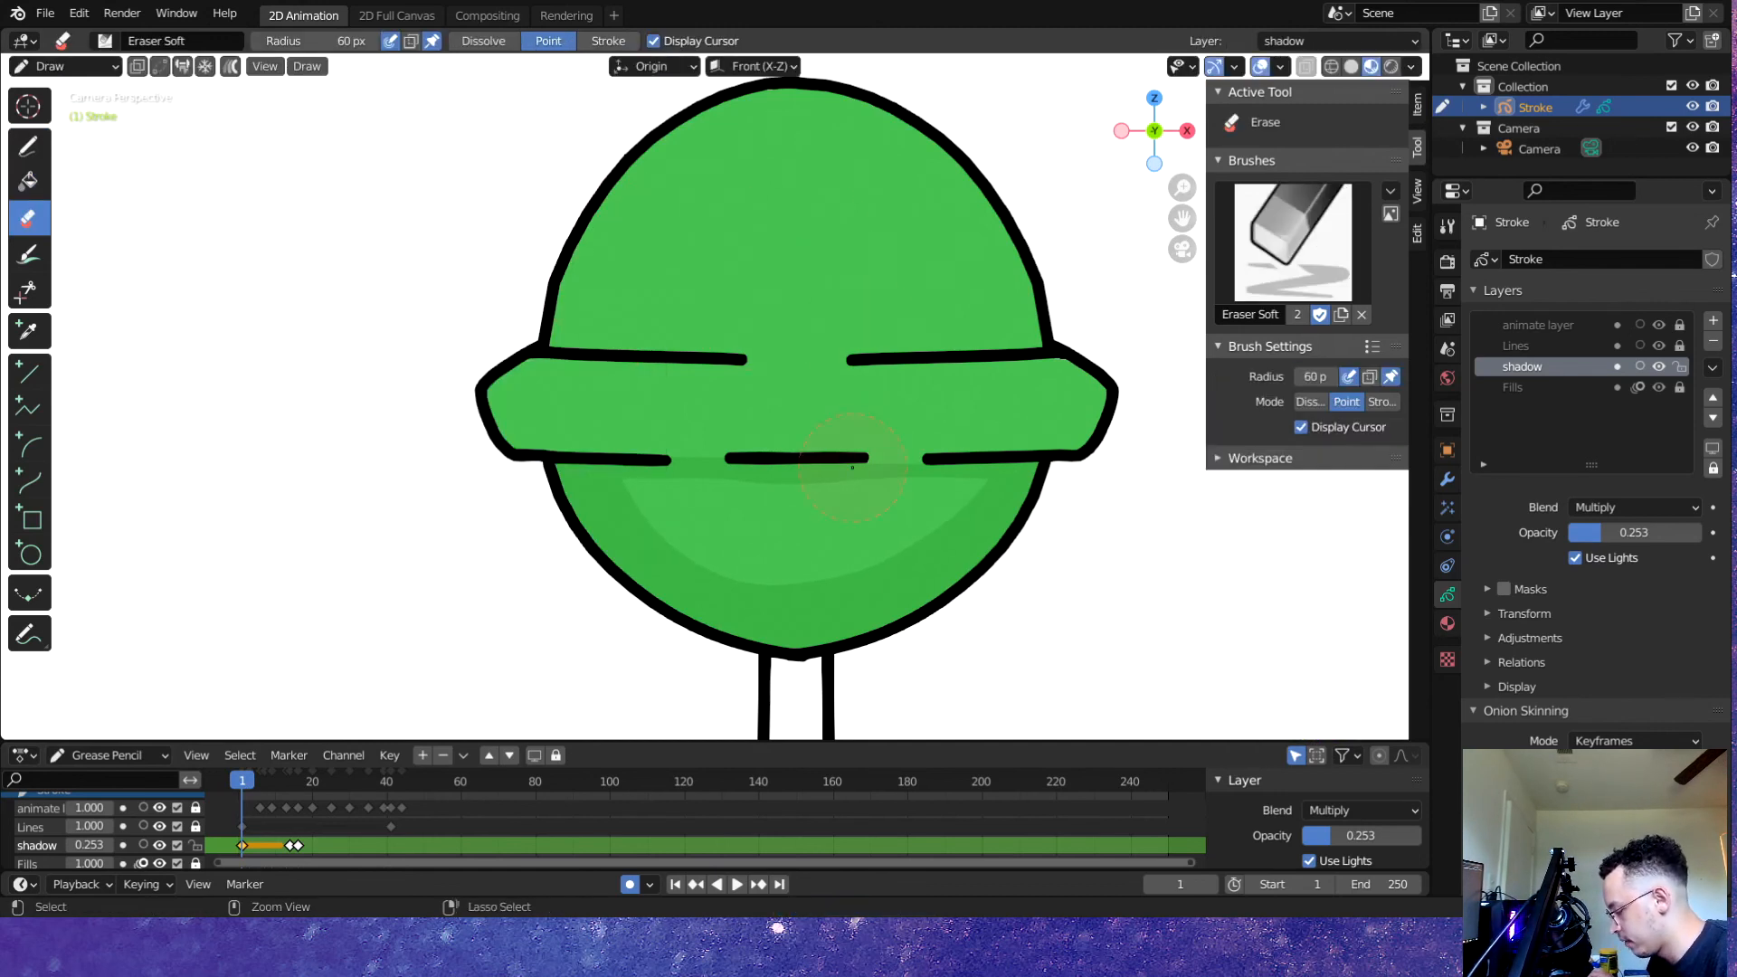
- Go to frame 7 and enlarge the timeline area to show the keyframes of all layers
key(space)
click(267, 783)
drag(265, 778, 267, 785)
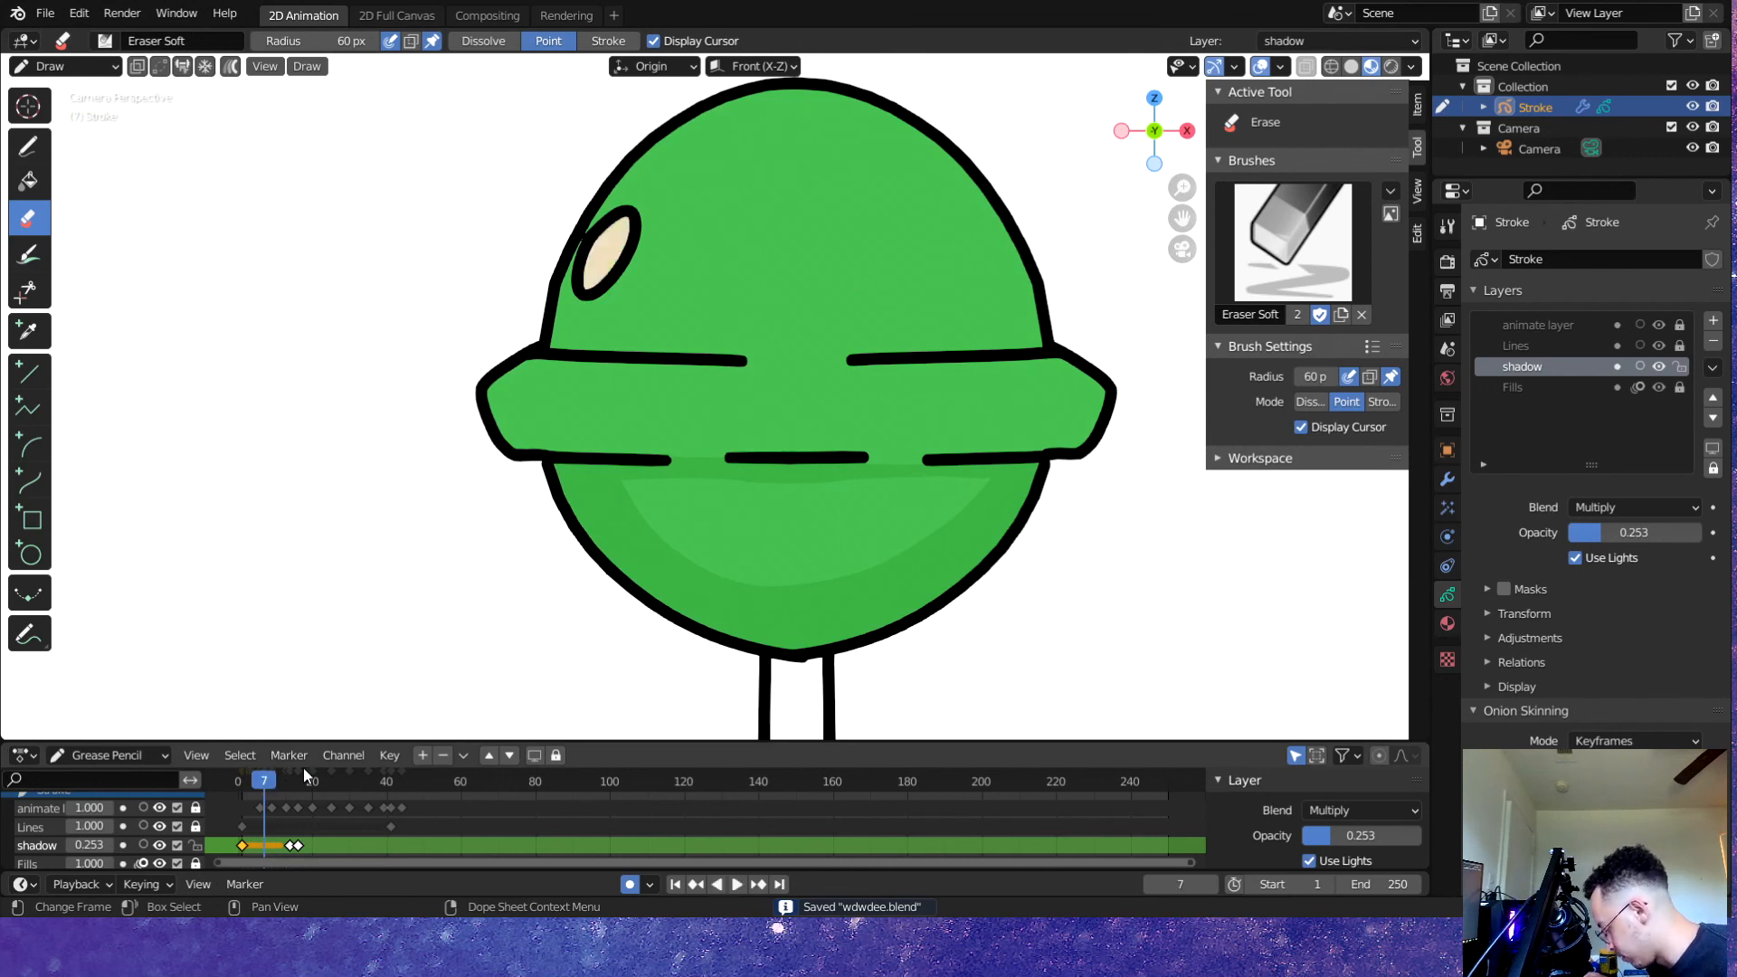
scroll(313, 828, down, 2)
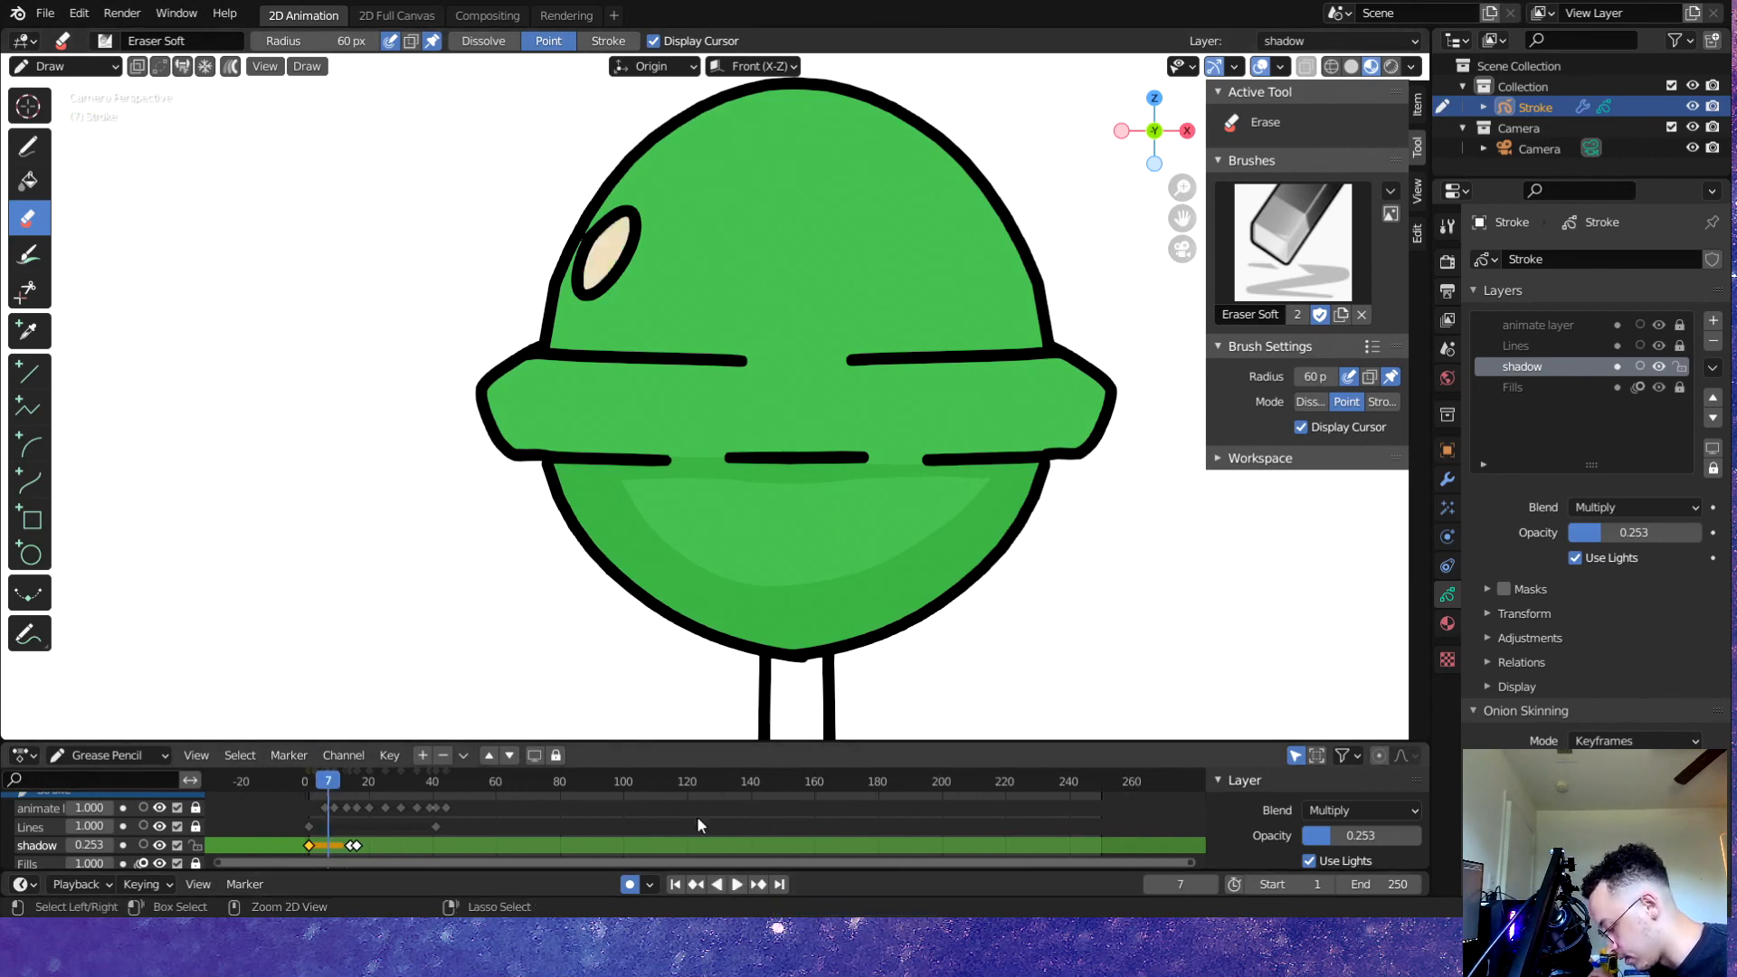
drag(685, 743, 634, 552)
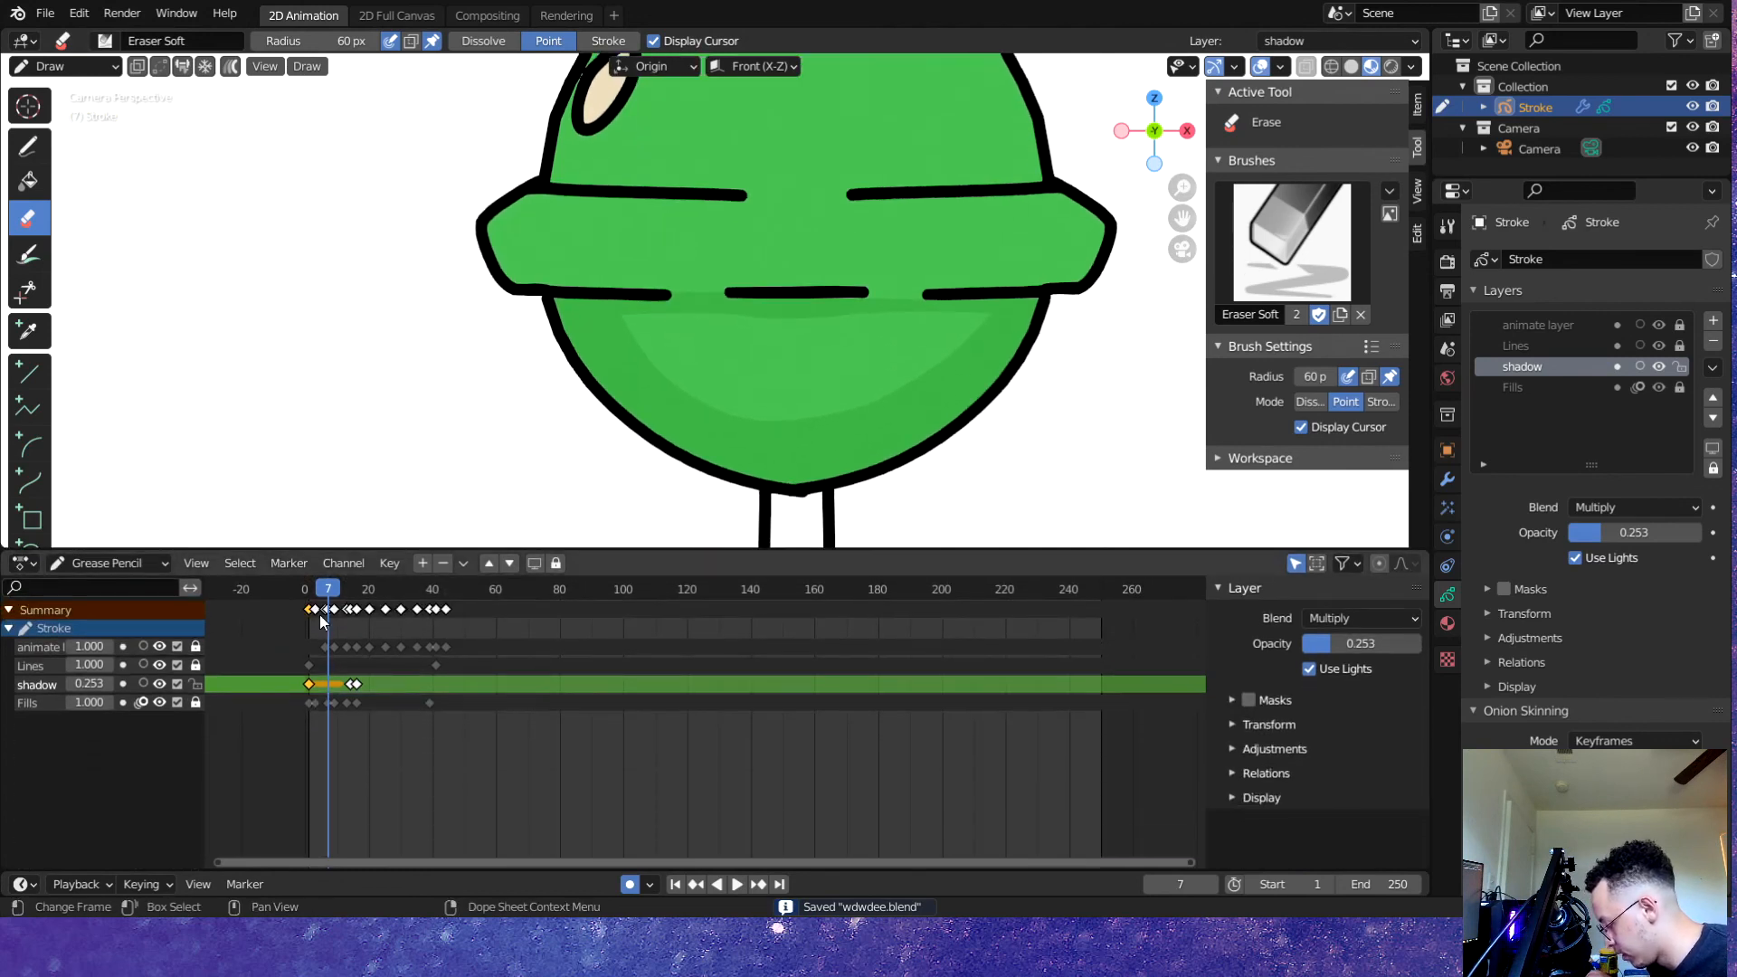
- Unlock the Fills layer, lock the shadow layer, and make Fills the active layer
click(1679, 388)
click(1658, 351)
click(1659, 364)
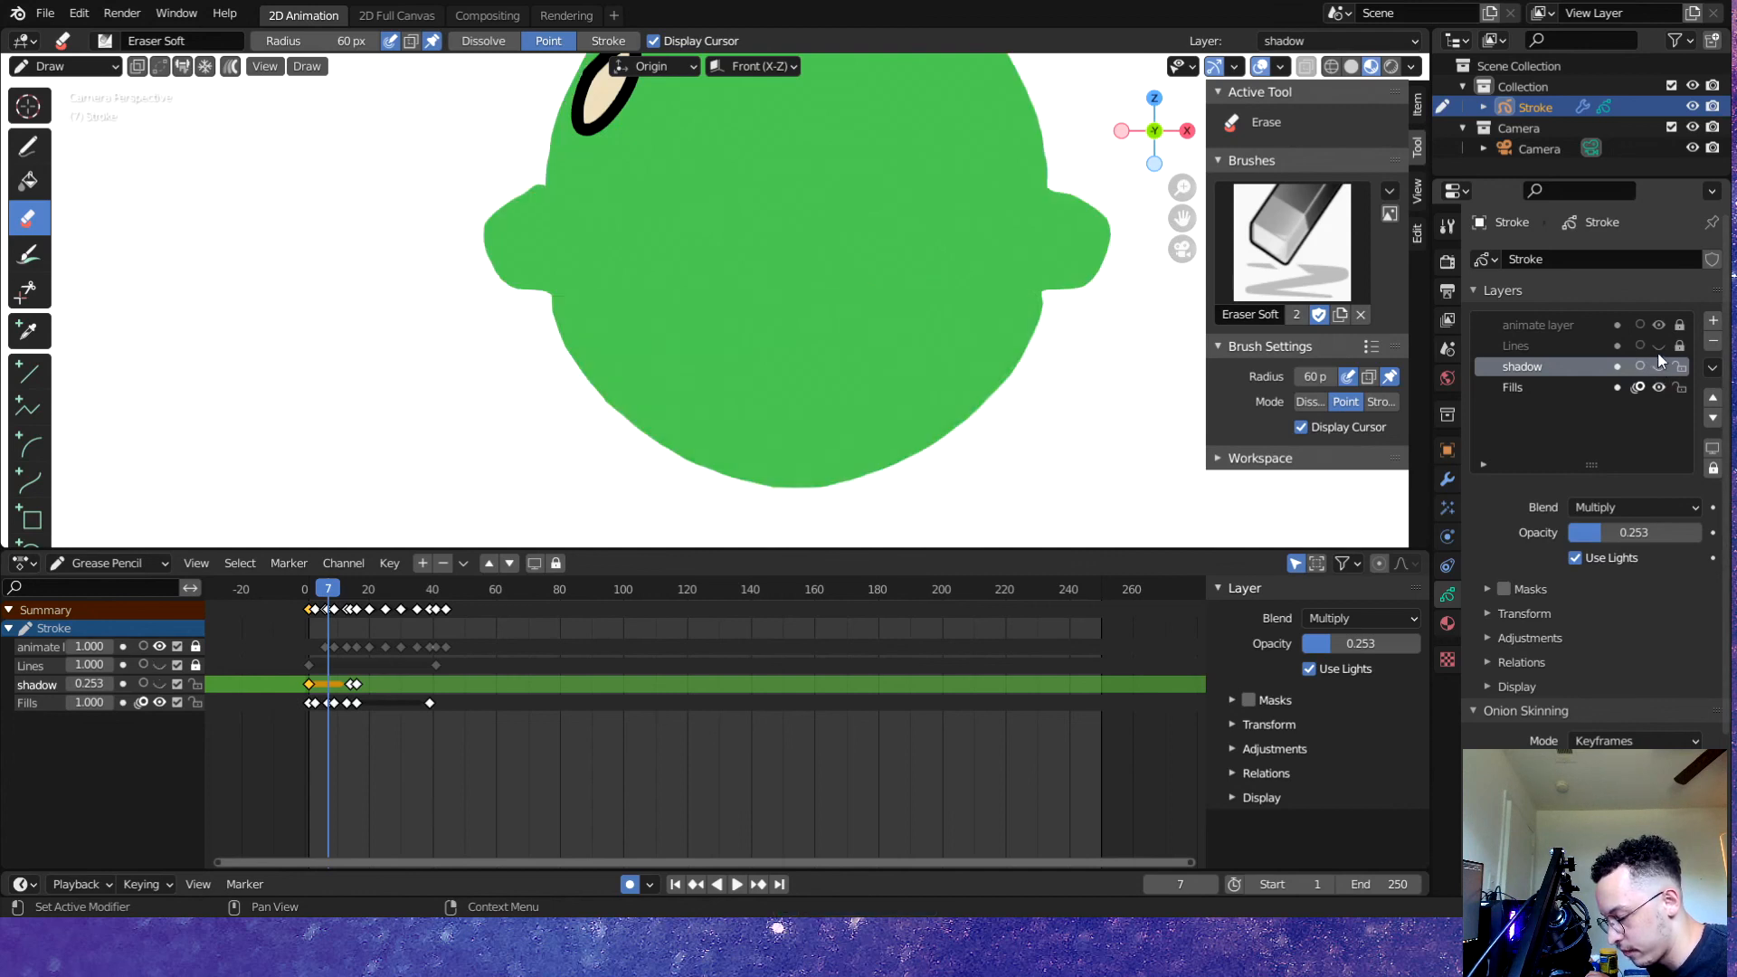
click(1660, 348)
click(1662, 365)
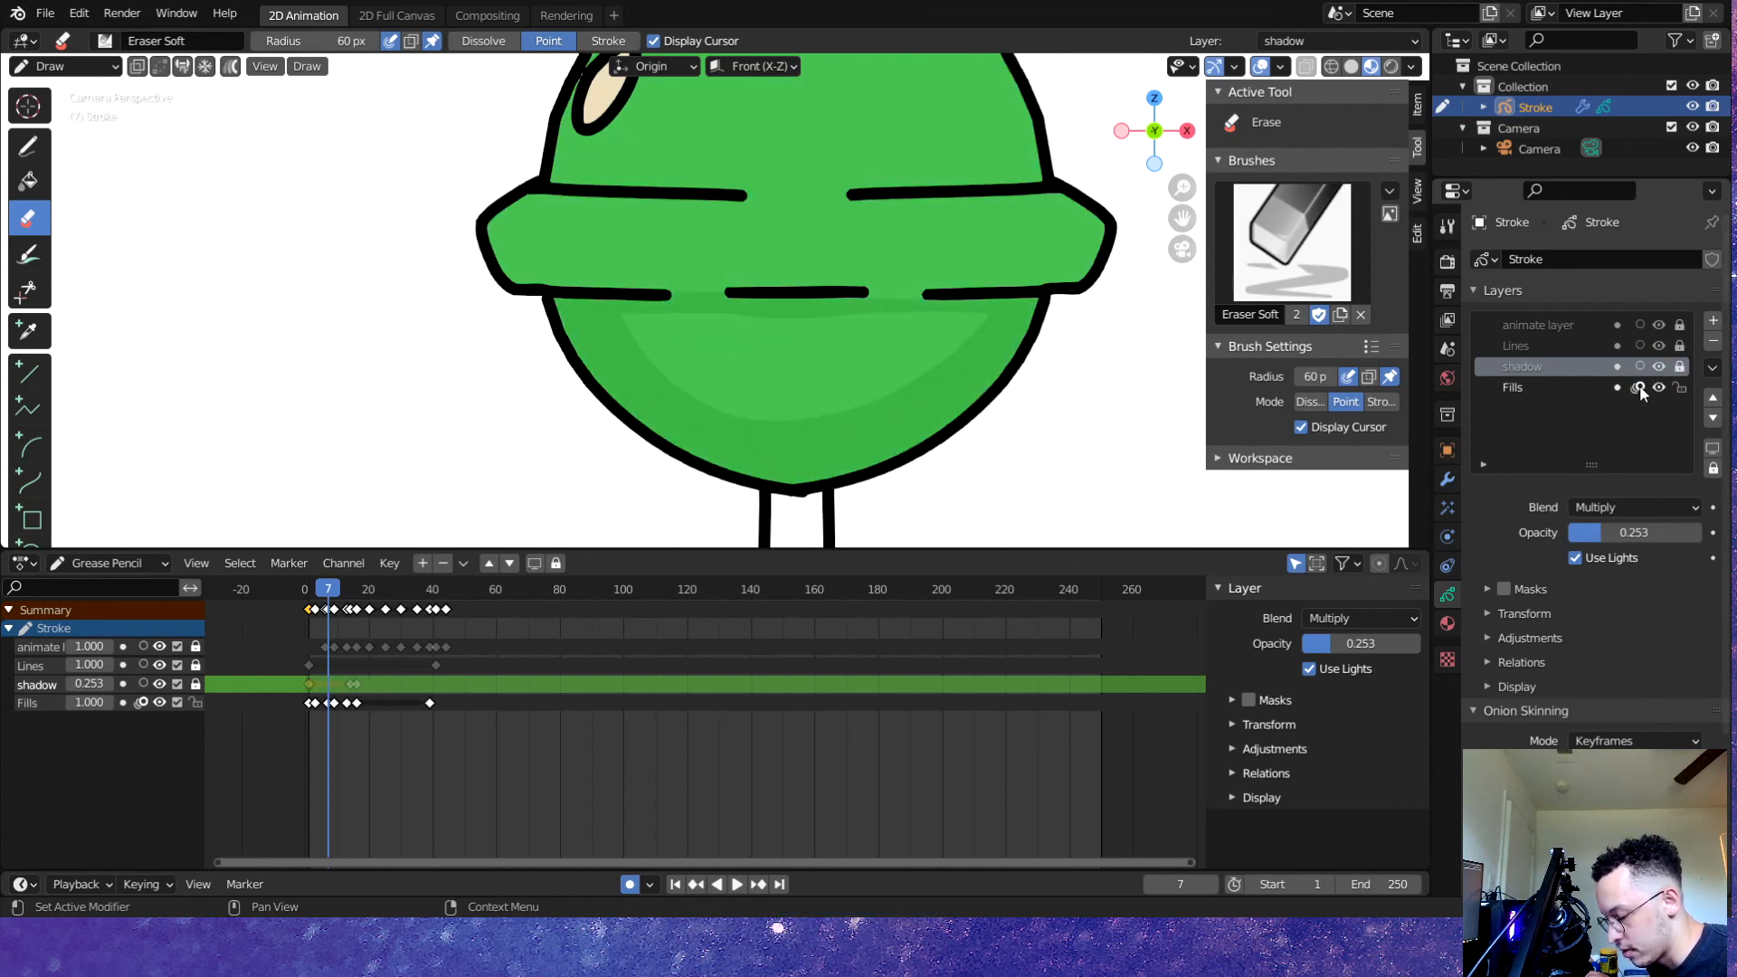
click(1565, 389)
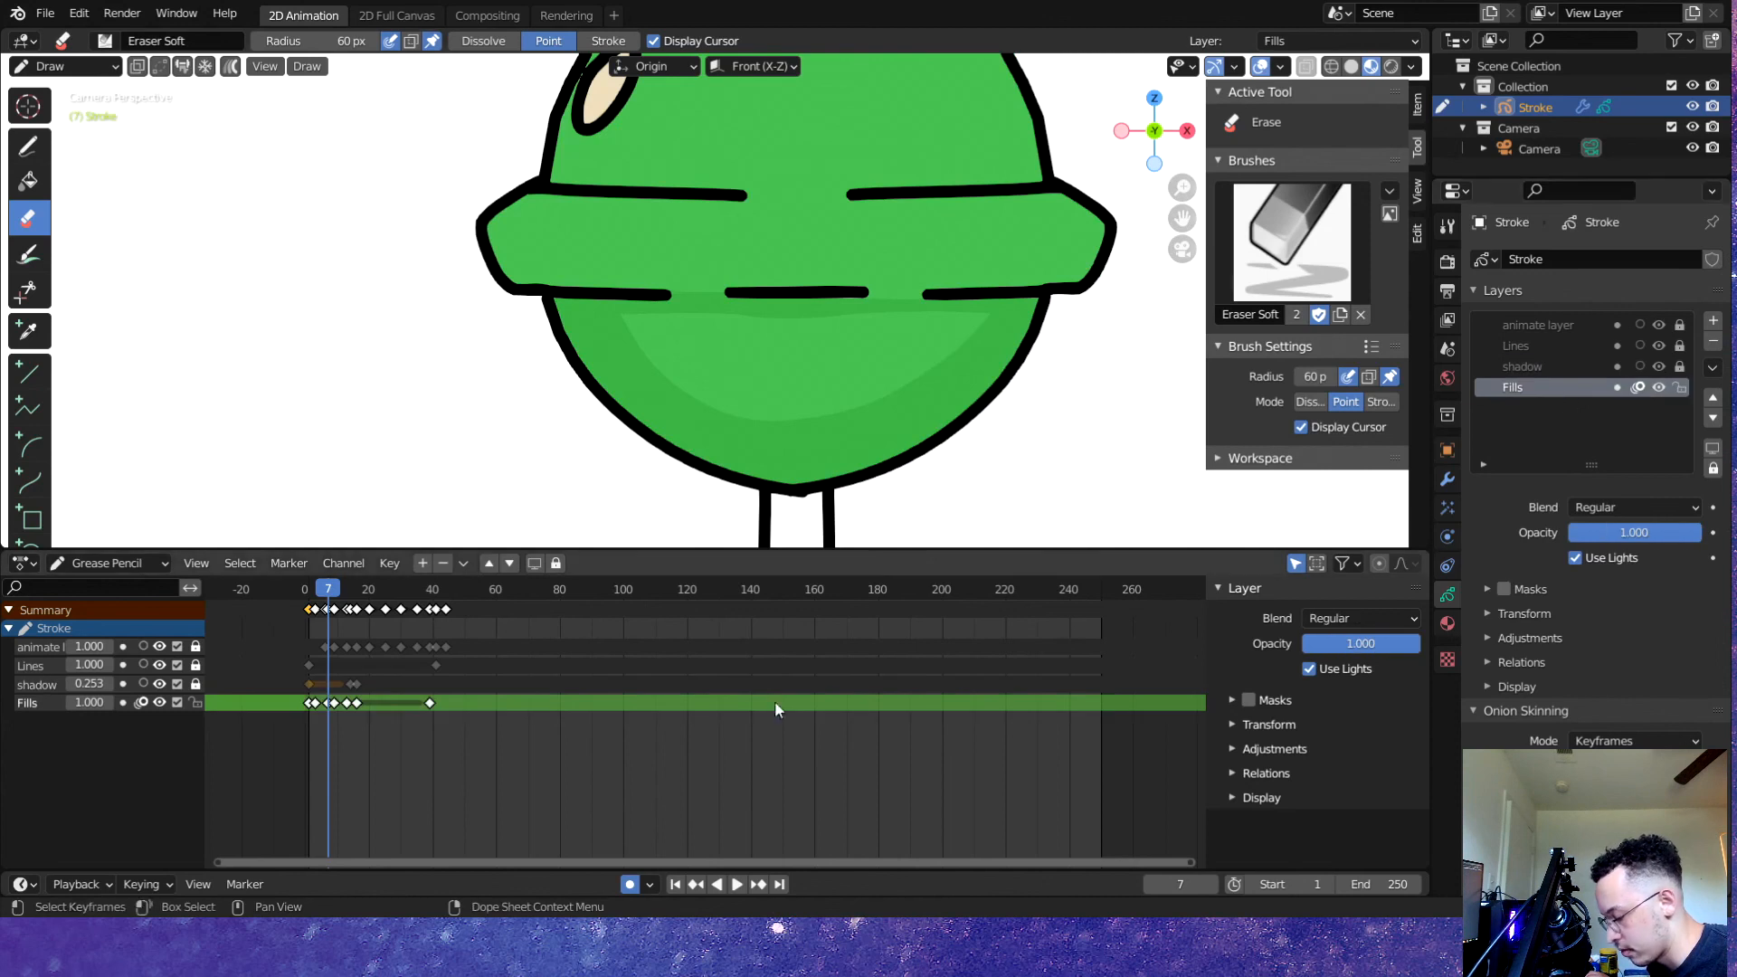
- Move the Fills keyframe at frame 7 to frame 6, lock the layer, and save the file
drag(332, 599, 326, 600)
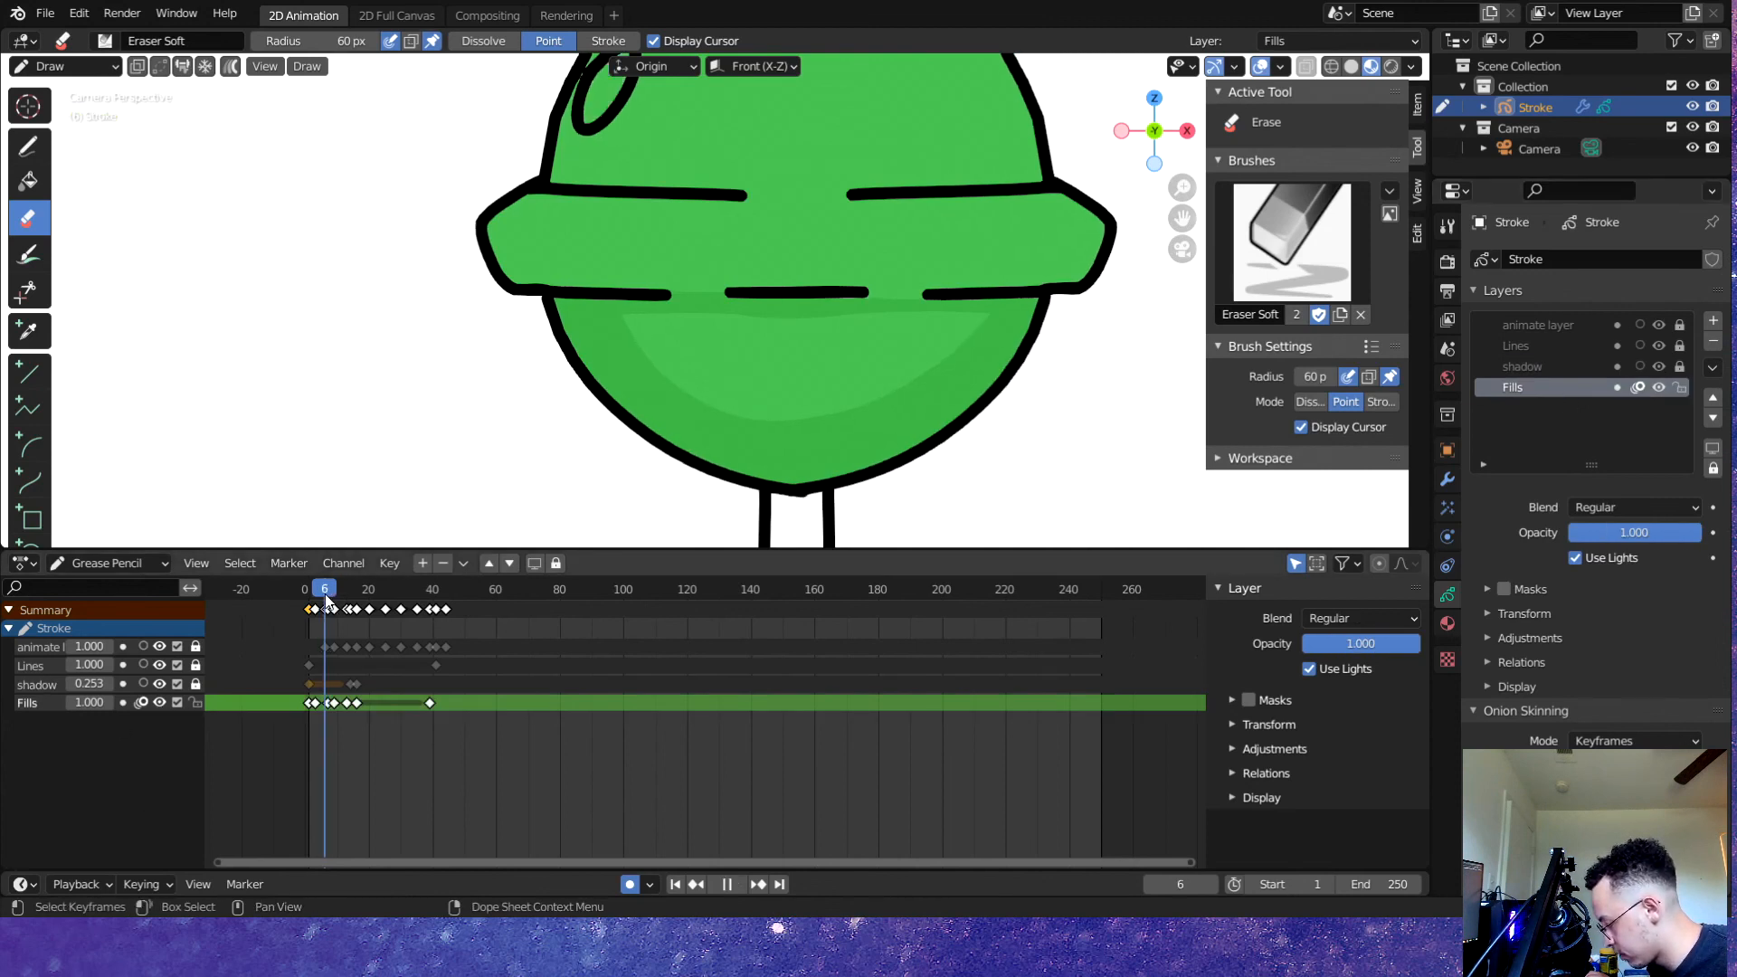
scroll(399, 690, up, 5)
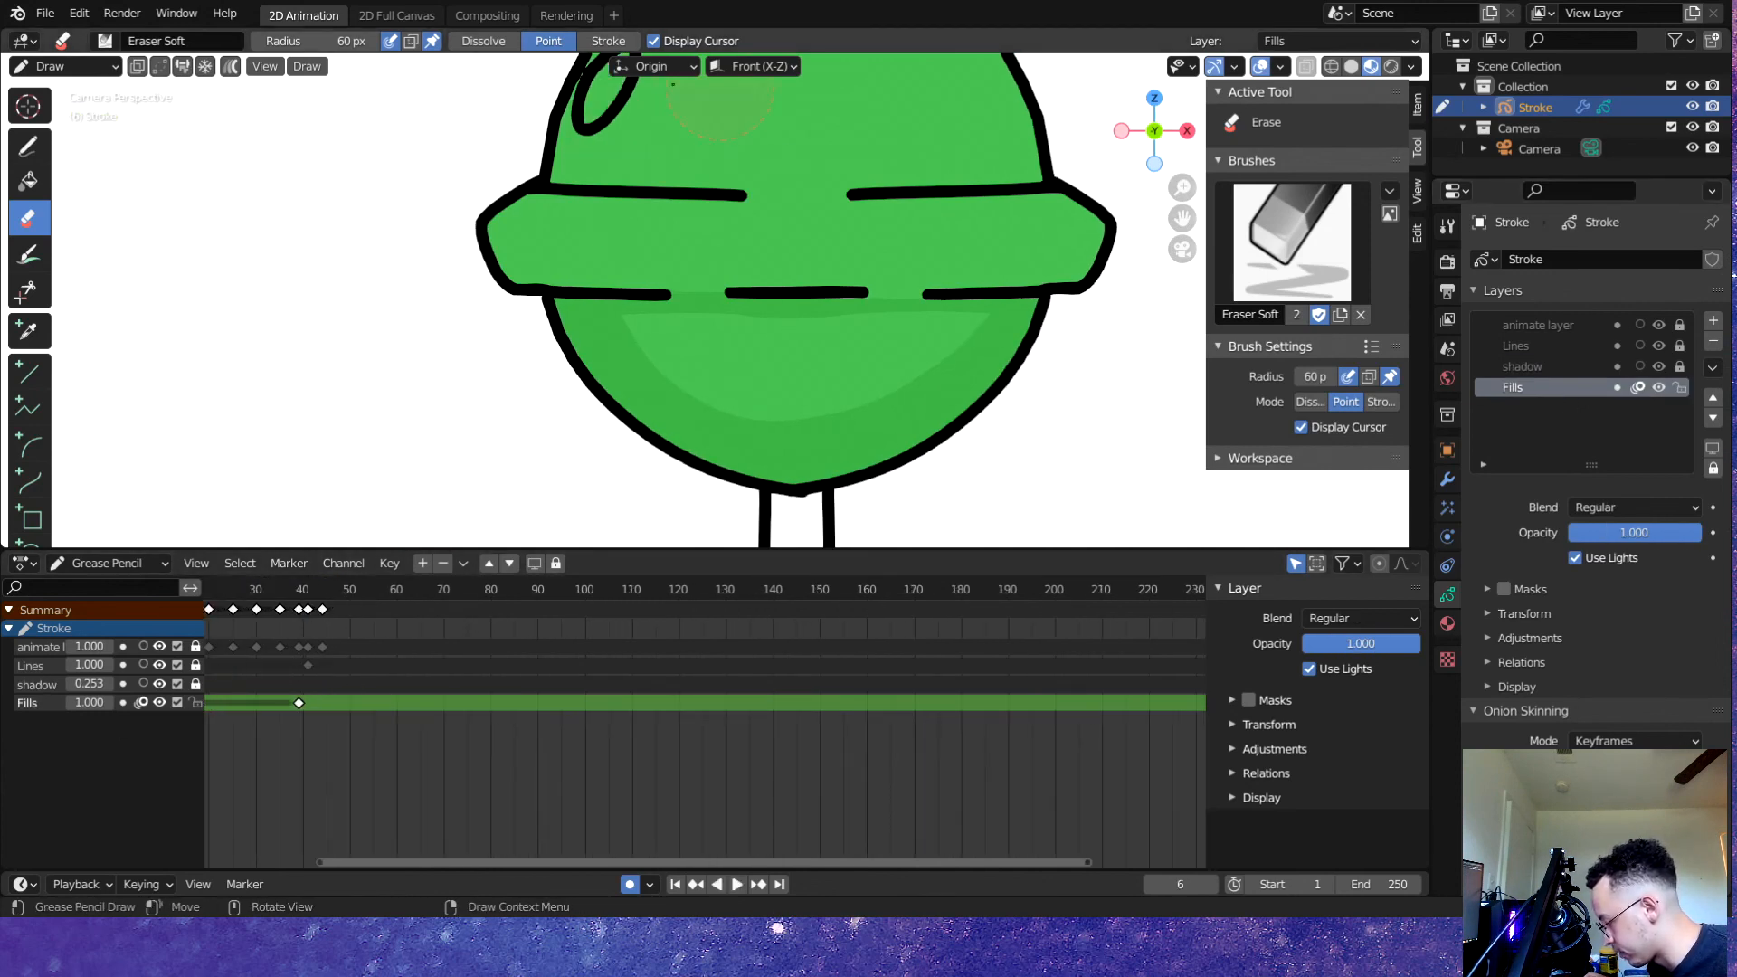
scroll(335, 685, down, 2)
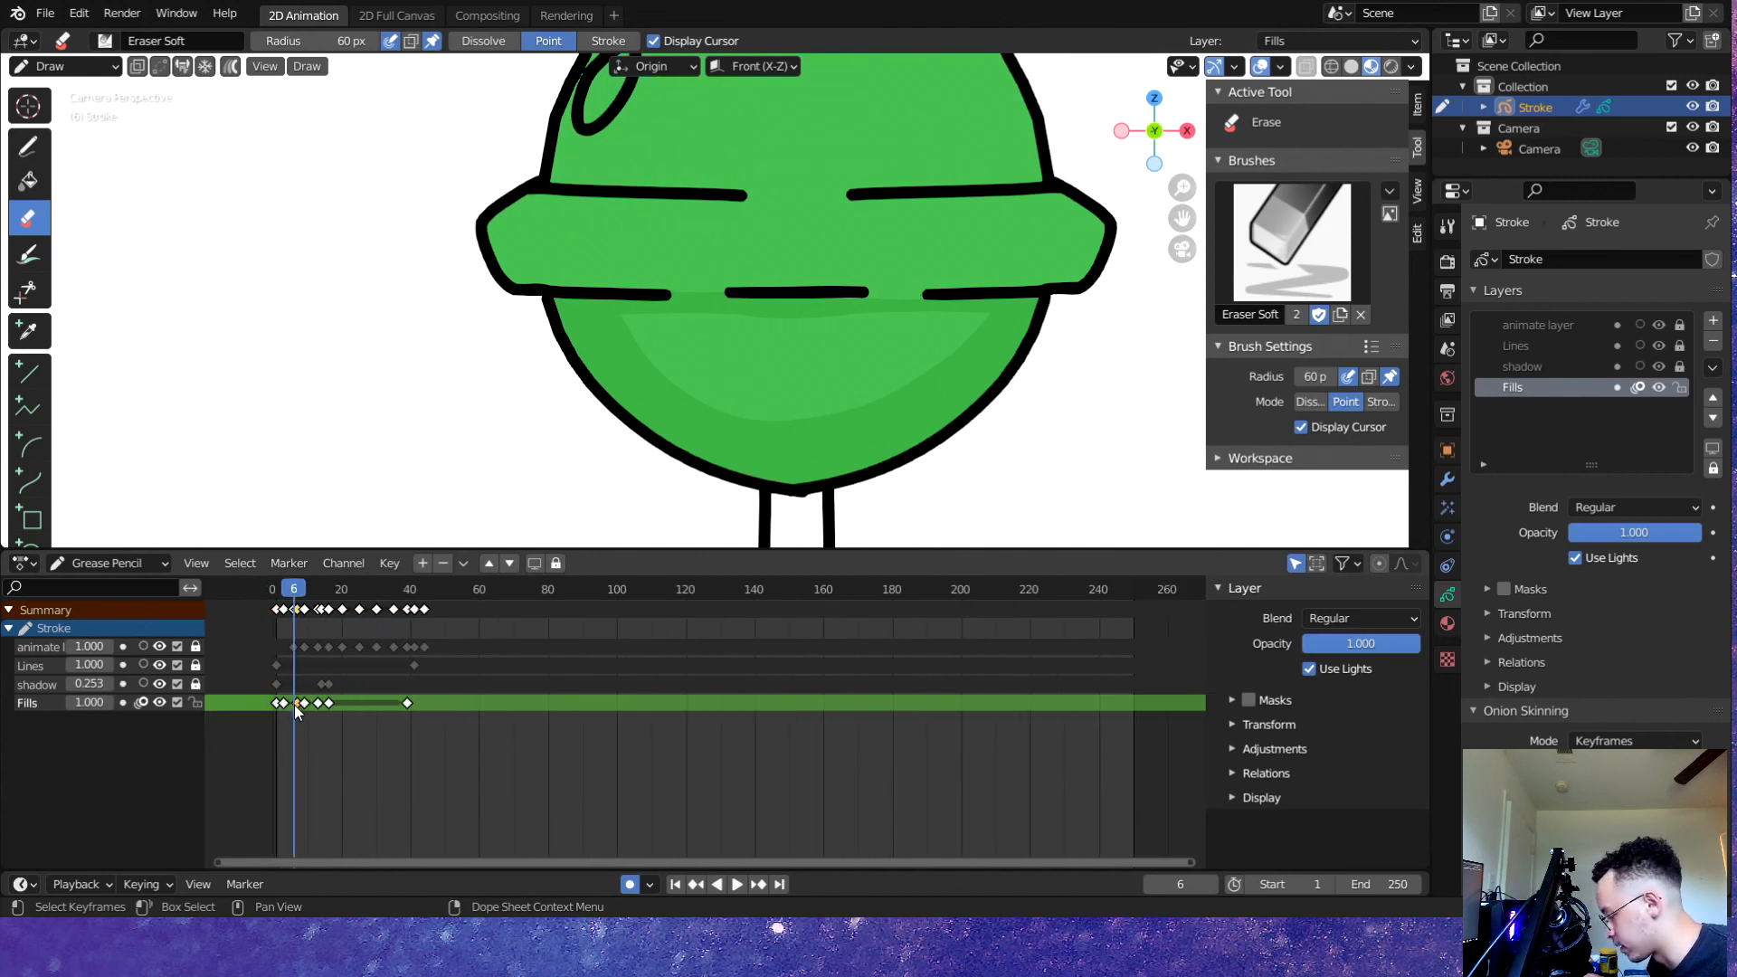
drag(296, 704, 290, 706)
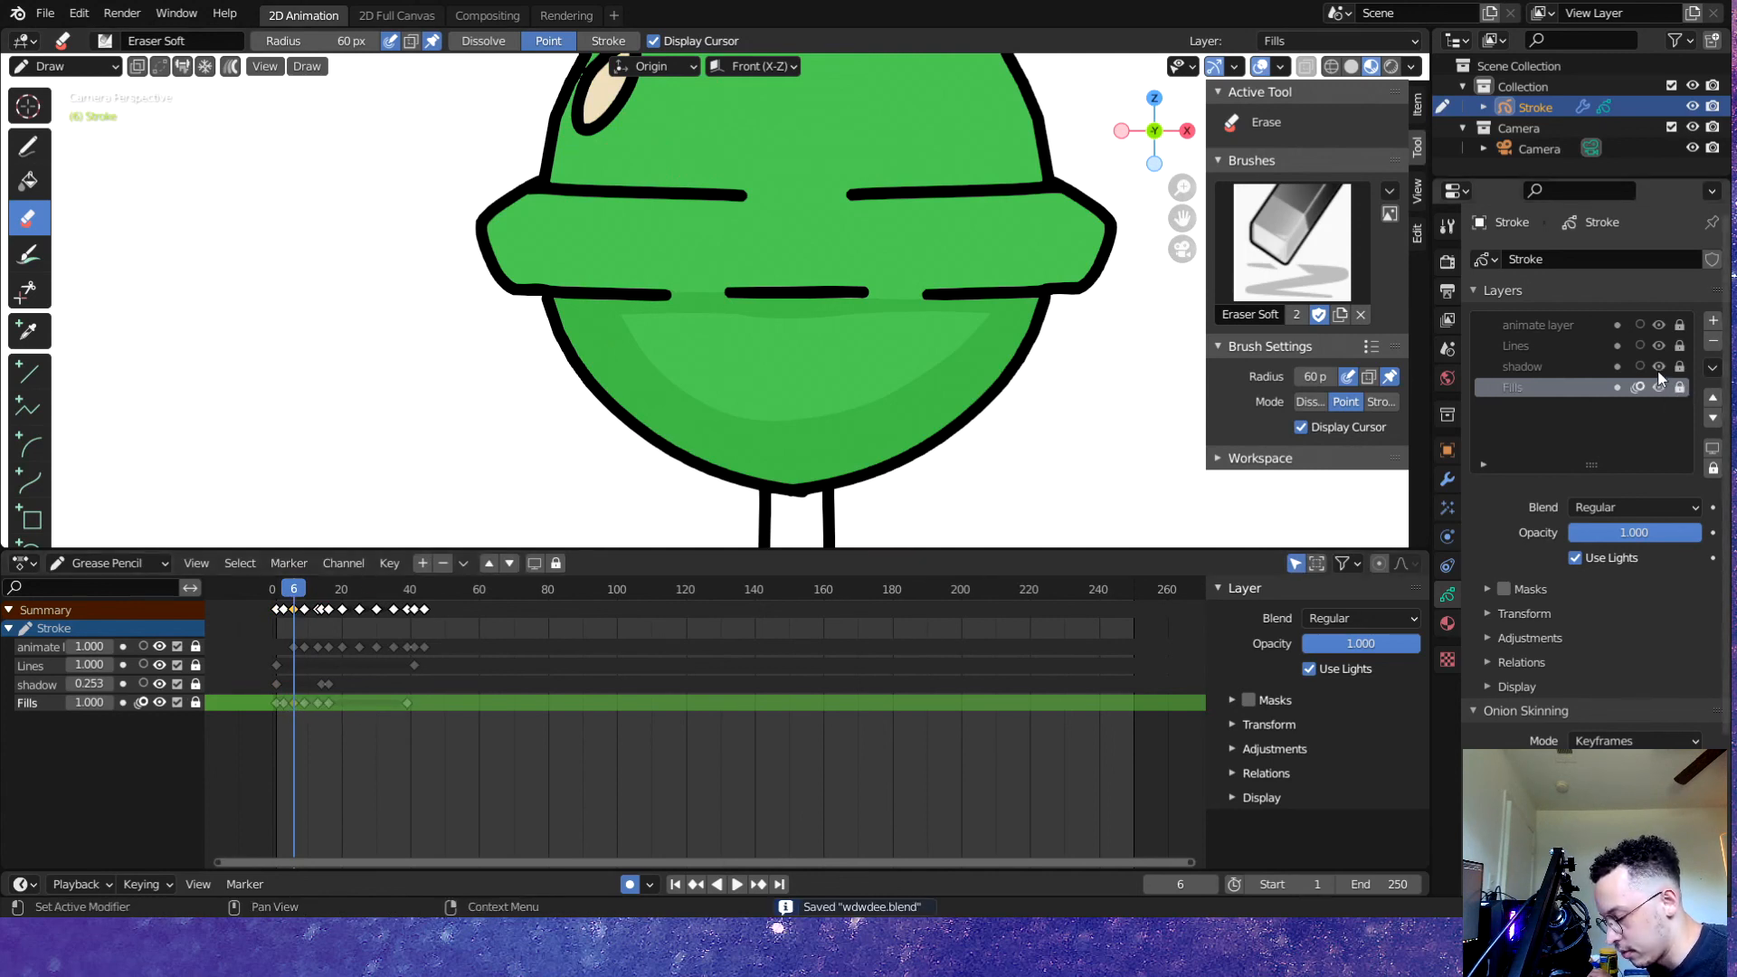
- Unlock the shadow layer and make it active at frame 6 for shading the eye
click(1681, 367)
click(1566, 365)
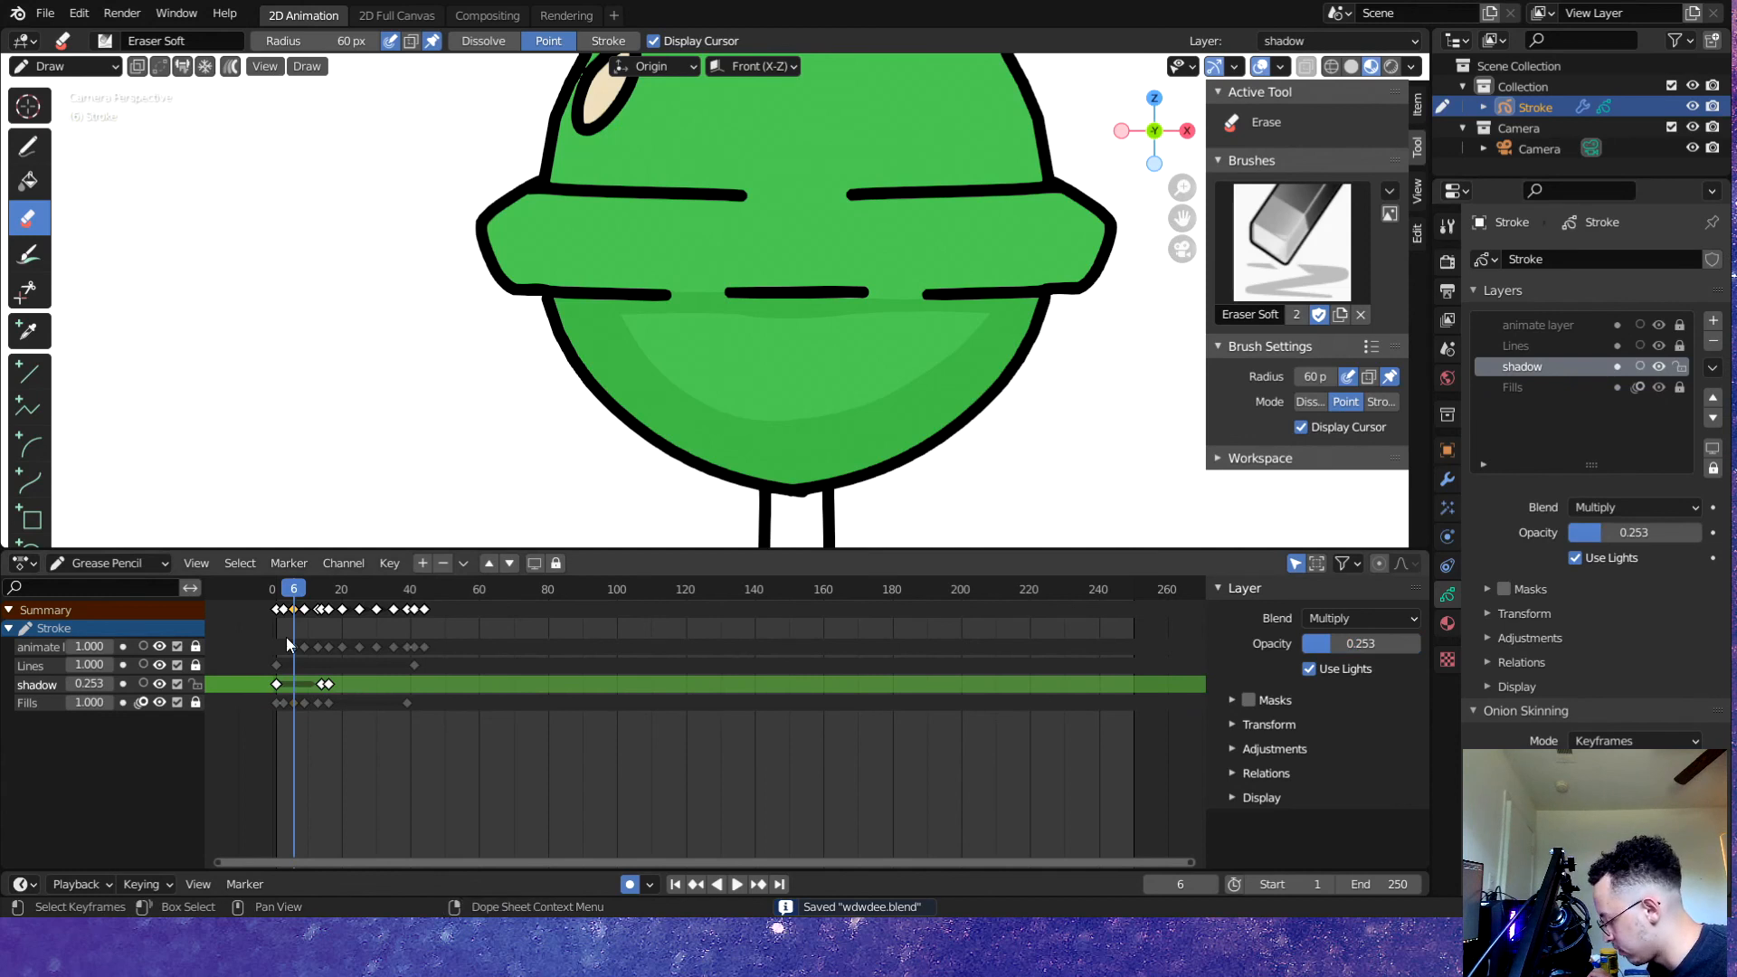
key(space)
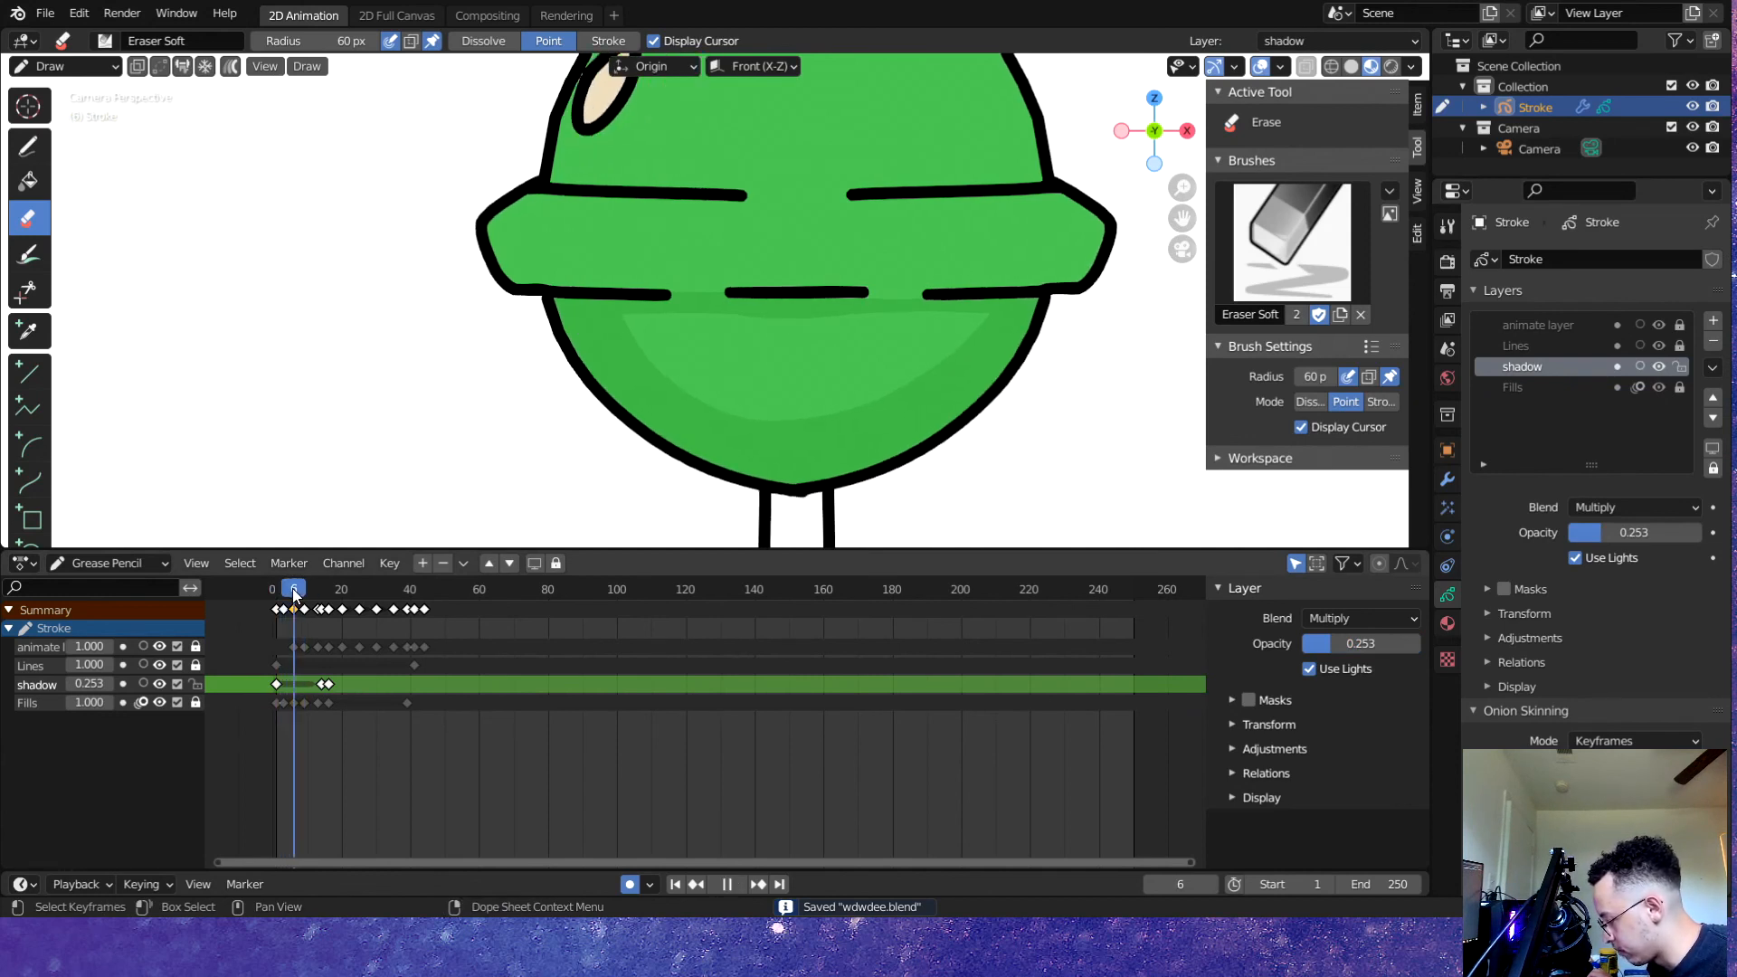
key(Escape)
scroll(639, 291, up, 6)
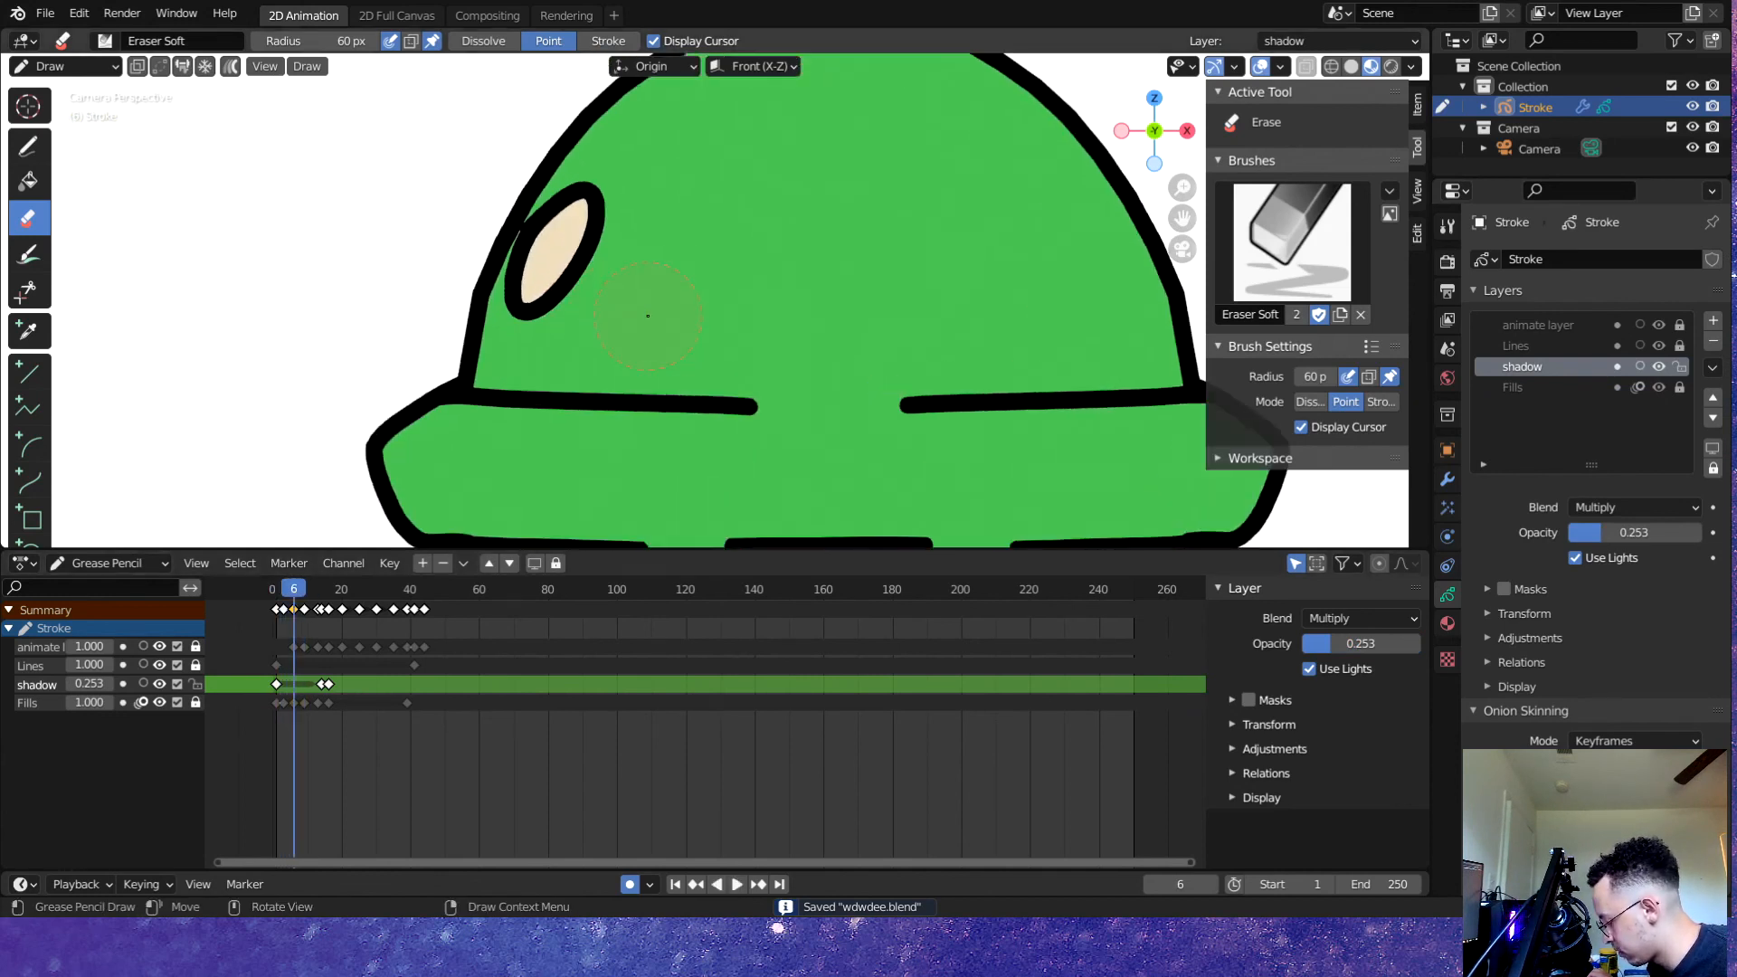
shift+middle_drag(706, 310, 749, 330)
scroll(460, 496, up, 1)
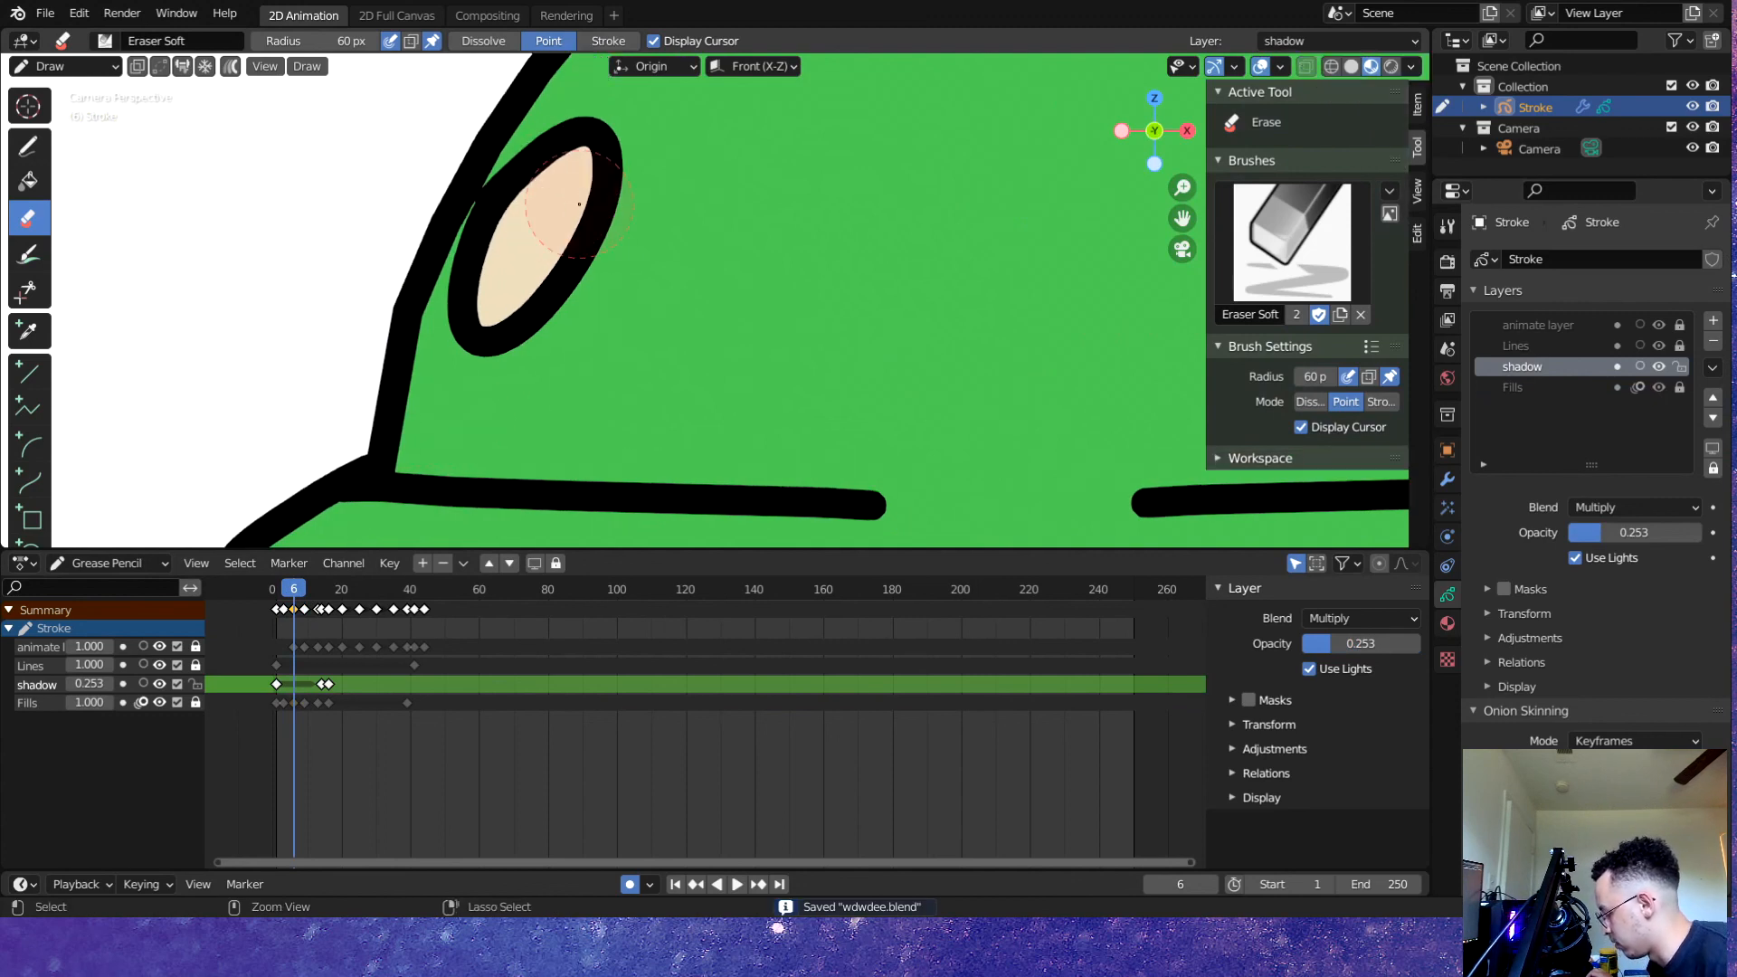
- Add and reposition shadow keyframes to match the Fills keyframes, including frames 6, 9 and 13
drag(278, 686, 321, 680)
drag(294, 589, 294, 593)
key(g)
click(316, 650)
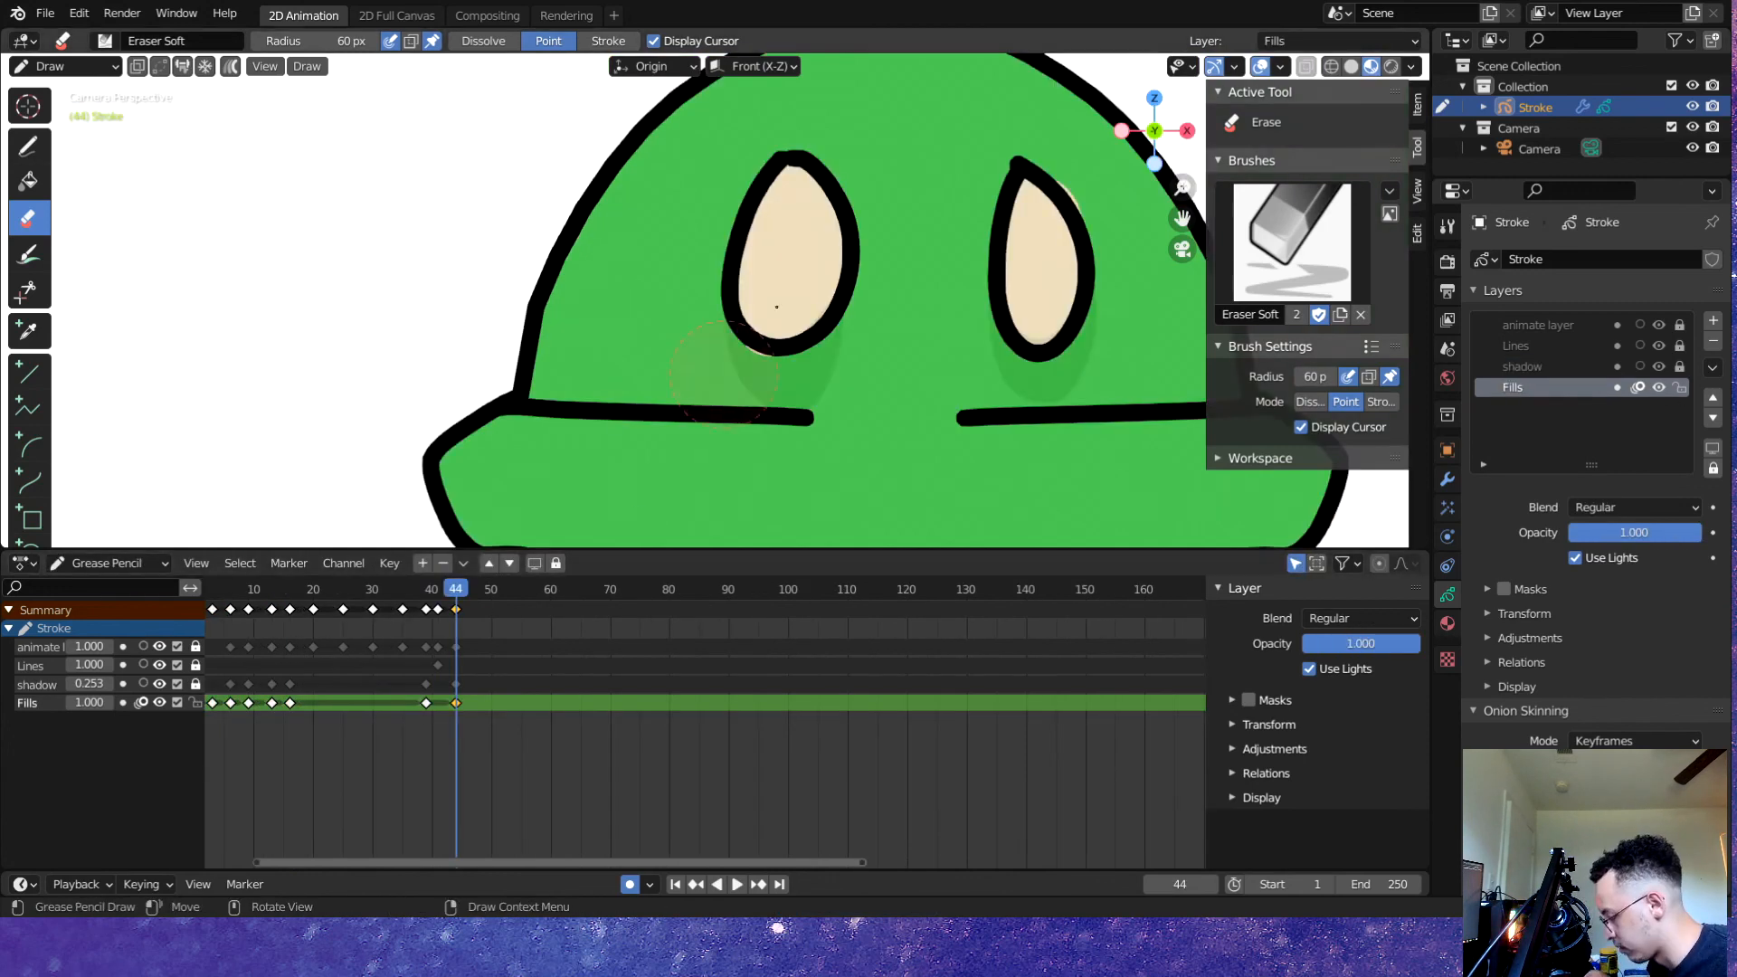
- Play the animation from the beginning to review the coloured and shaded lollipop, stop playback, and save the file
scroll(828, 337, down, 5)
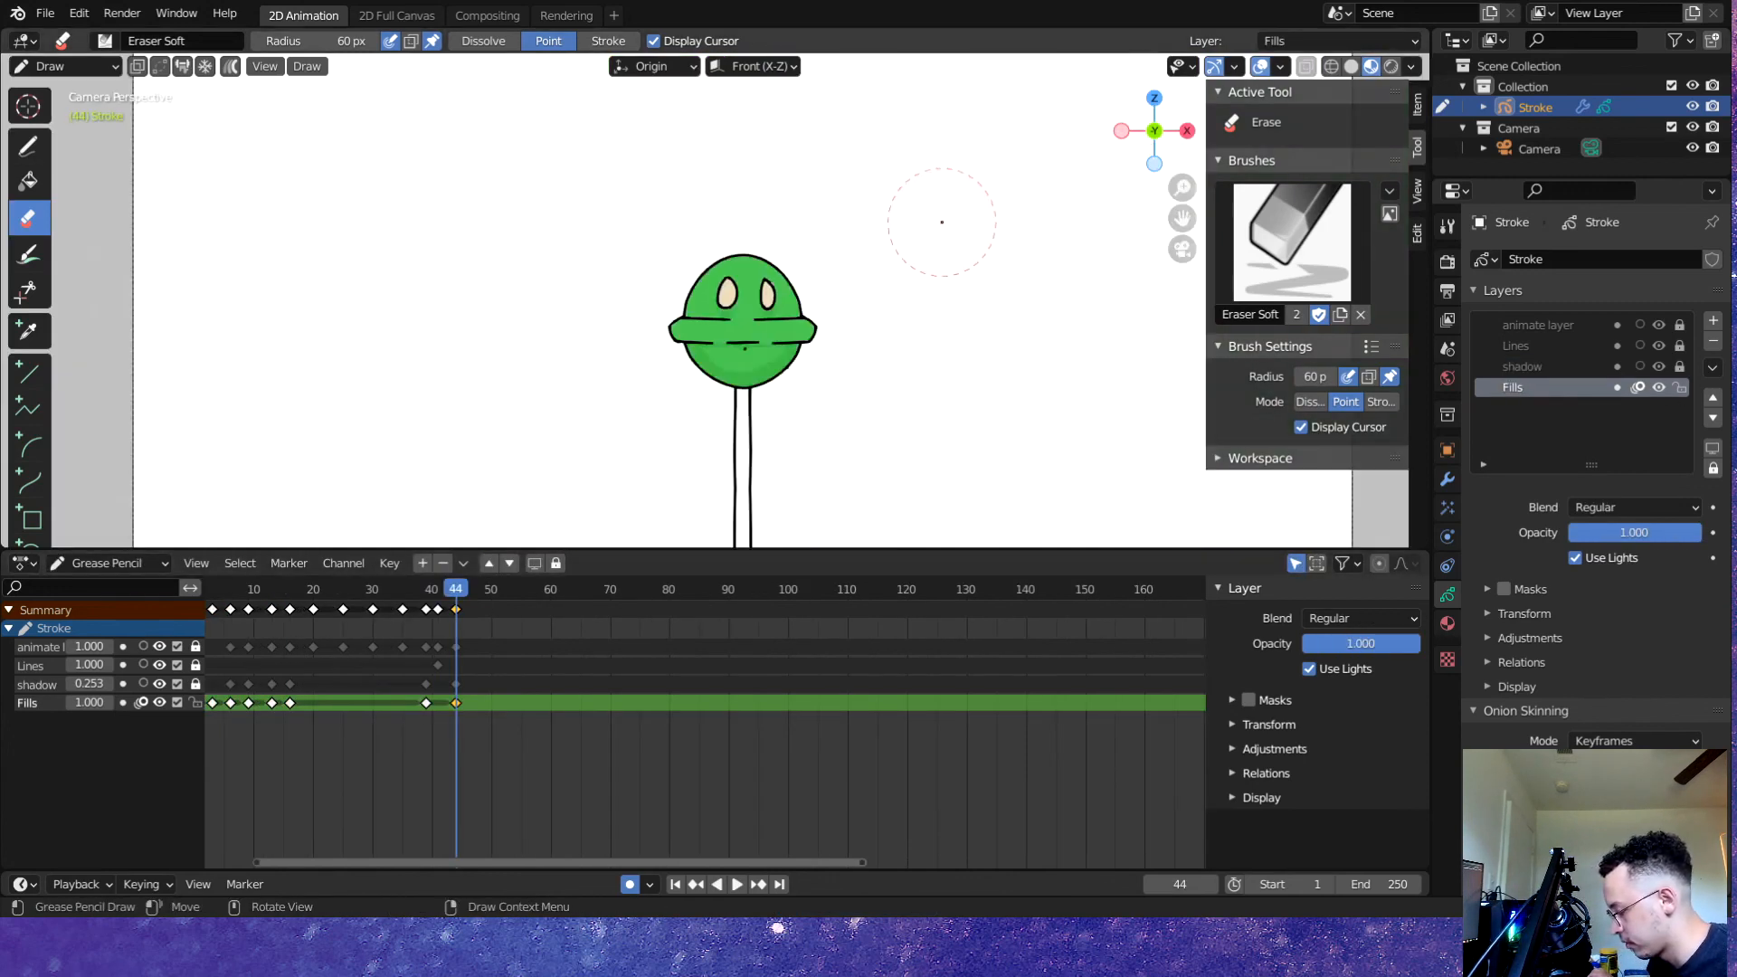
scroll(828, 337, up, 3)
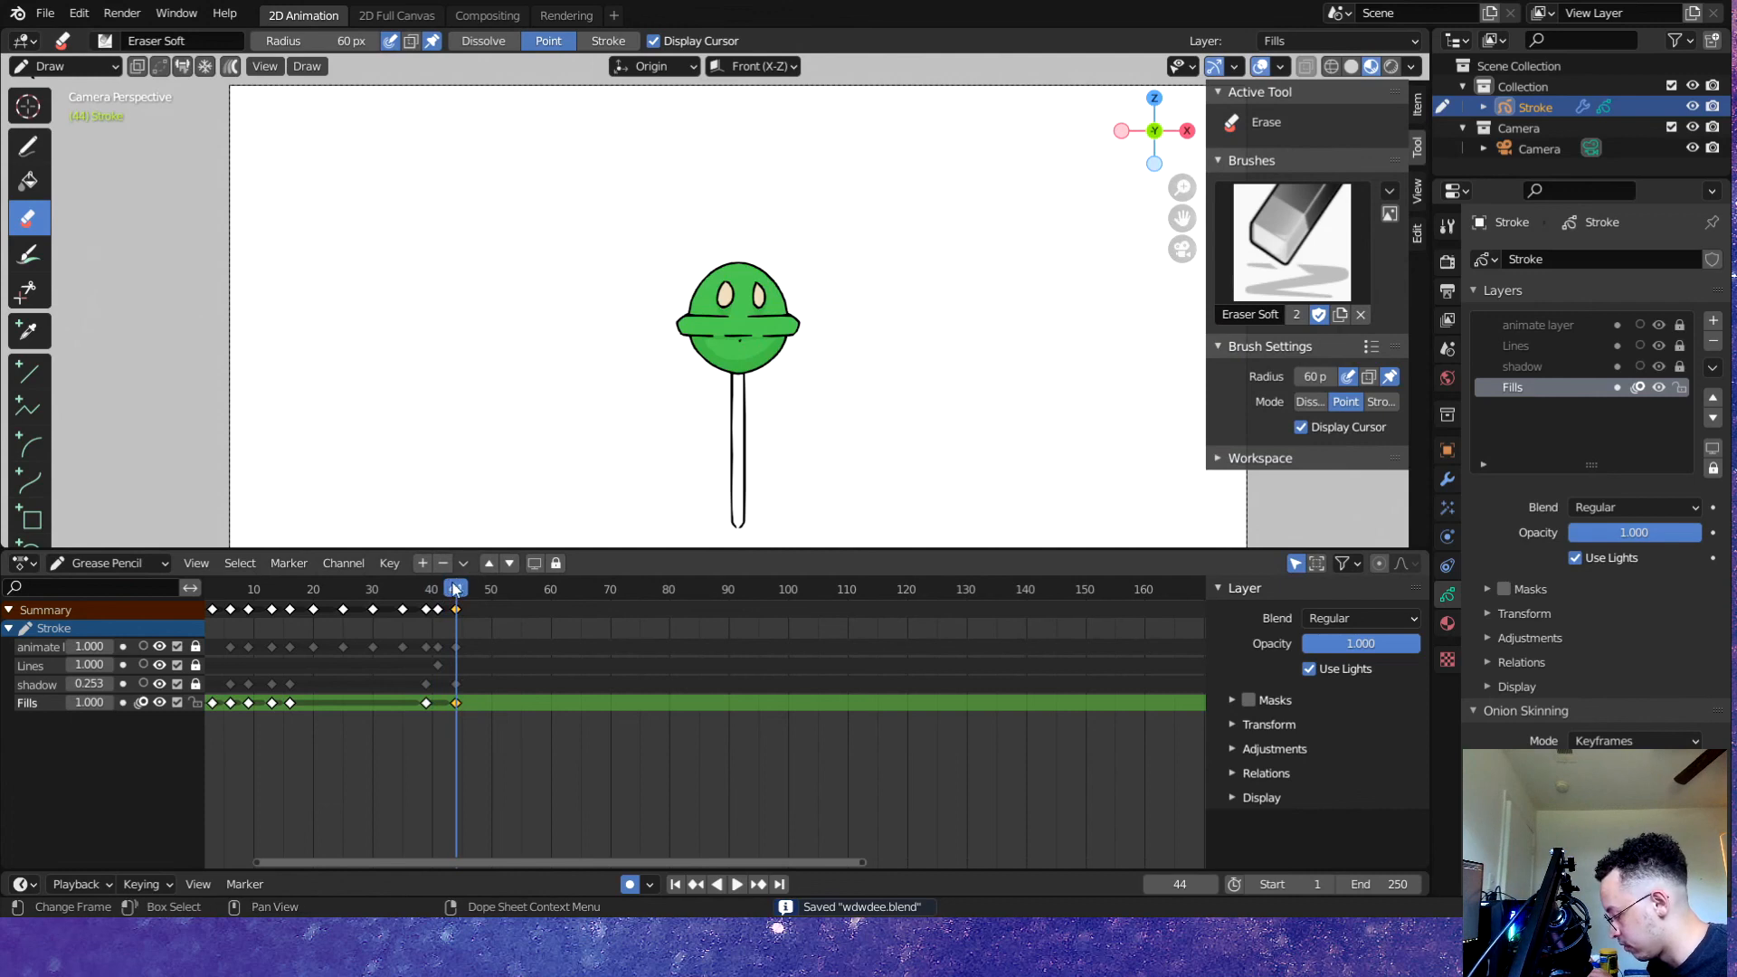
drag(371, 596, 205, 597)
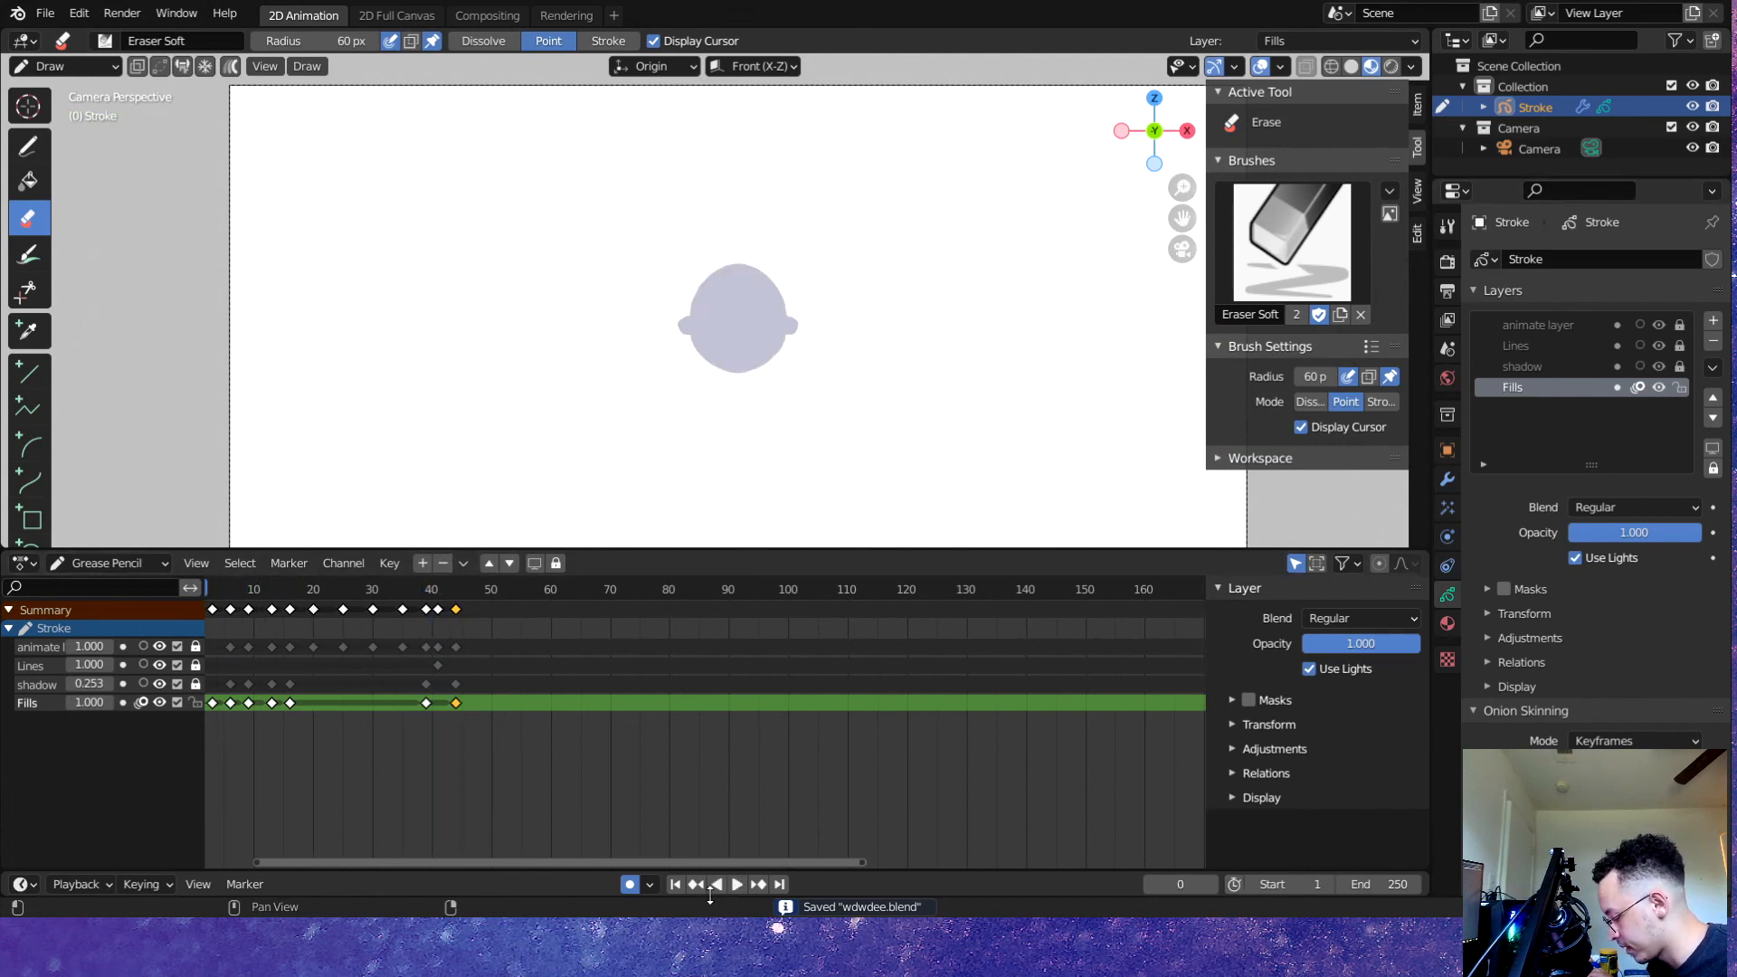
click(741, 885)
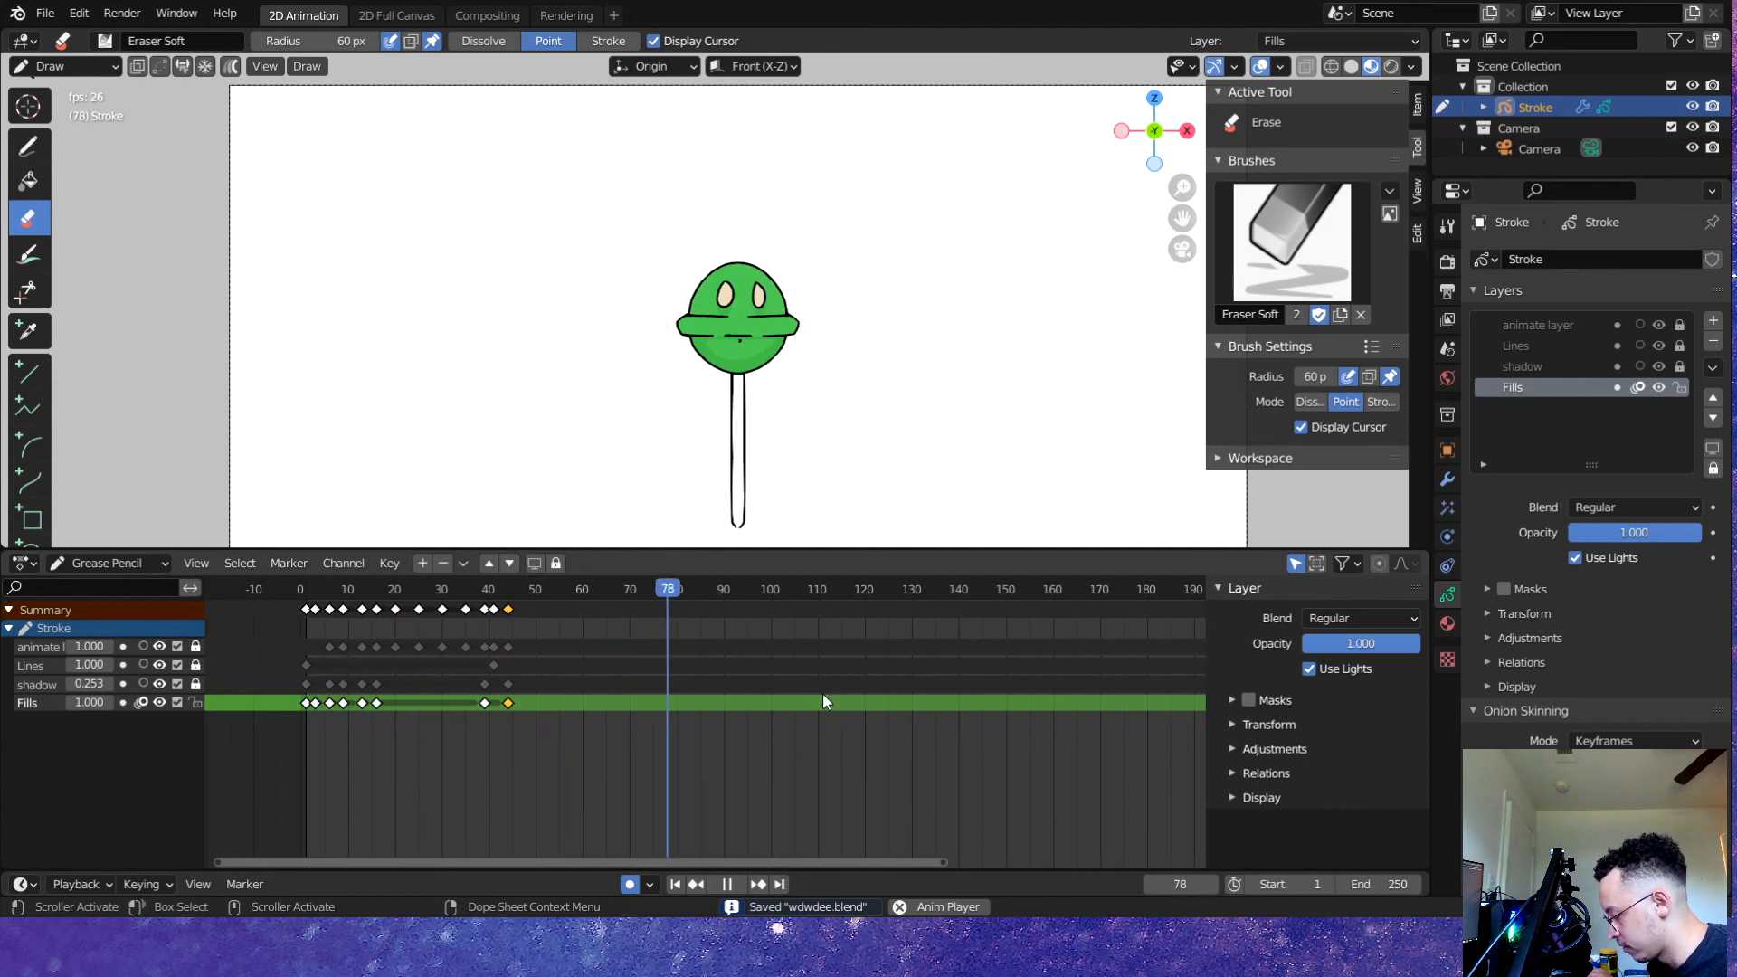
scroll(805, 671, down, 2)
click(721, 886)
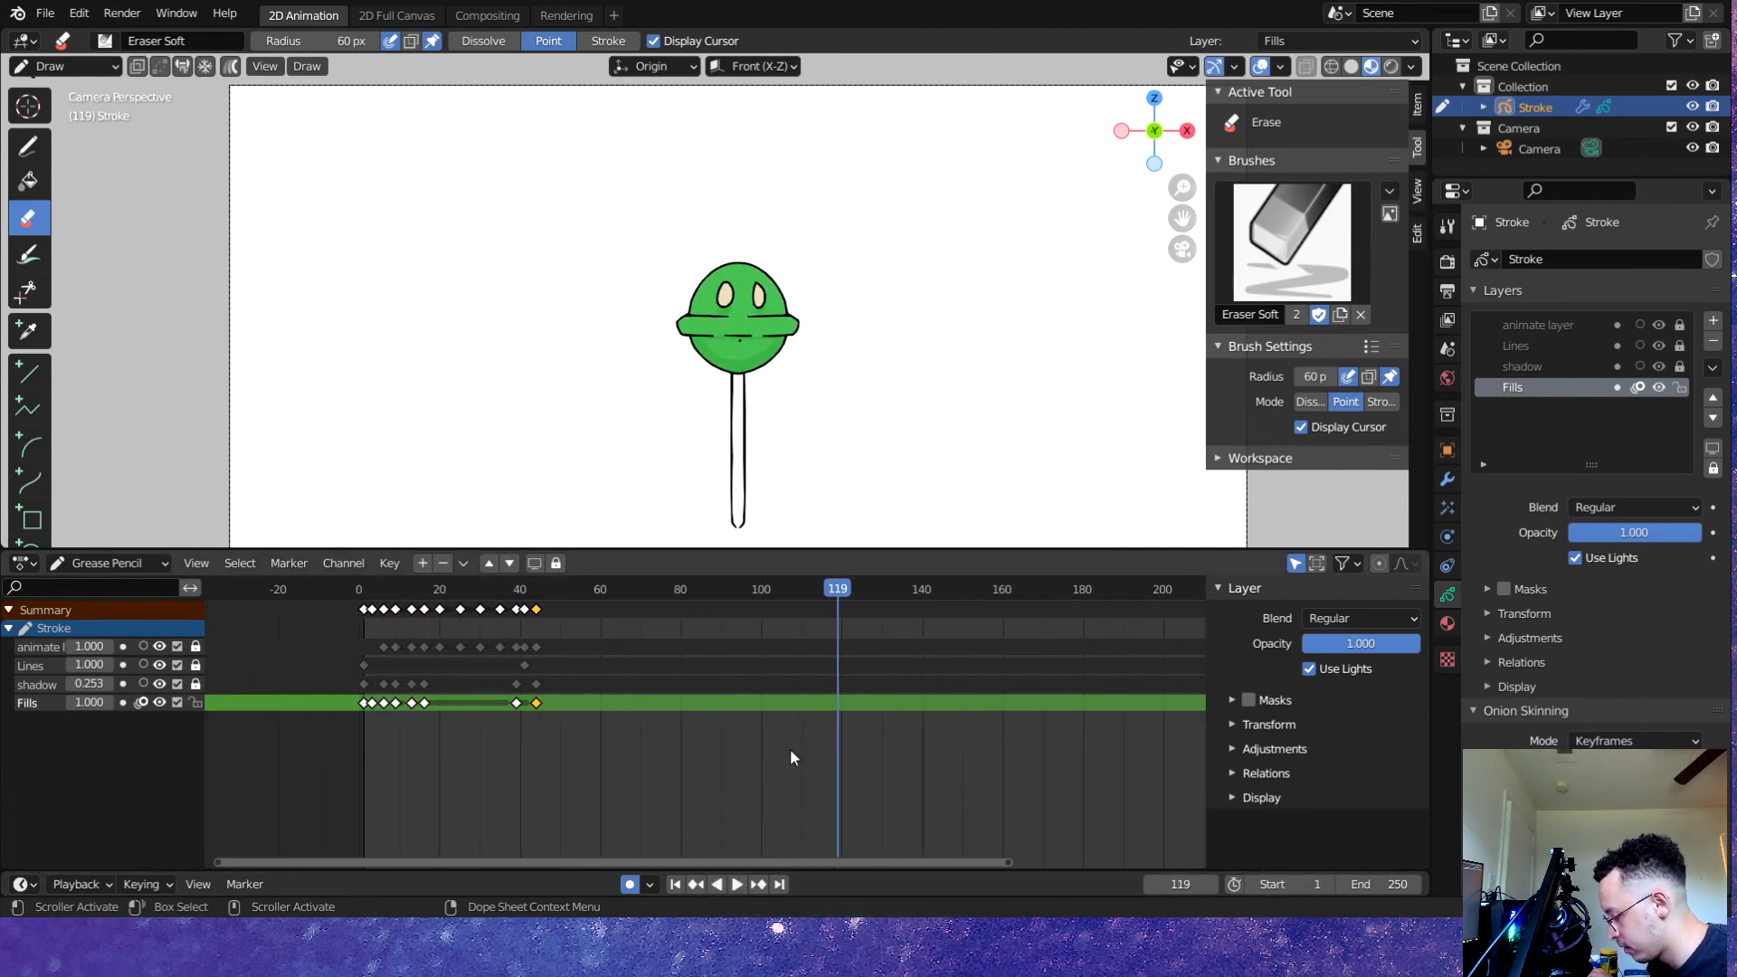
scroll(810, 703, down, 2)
key(ctrl+s)
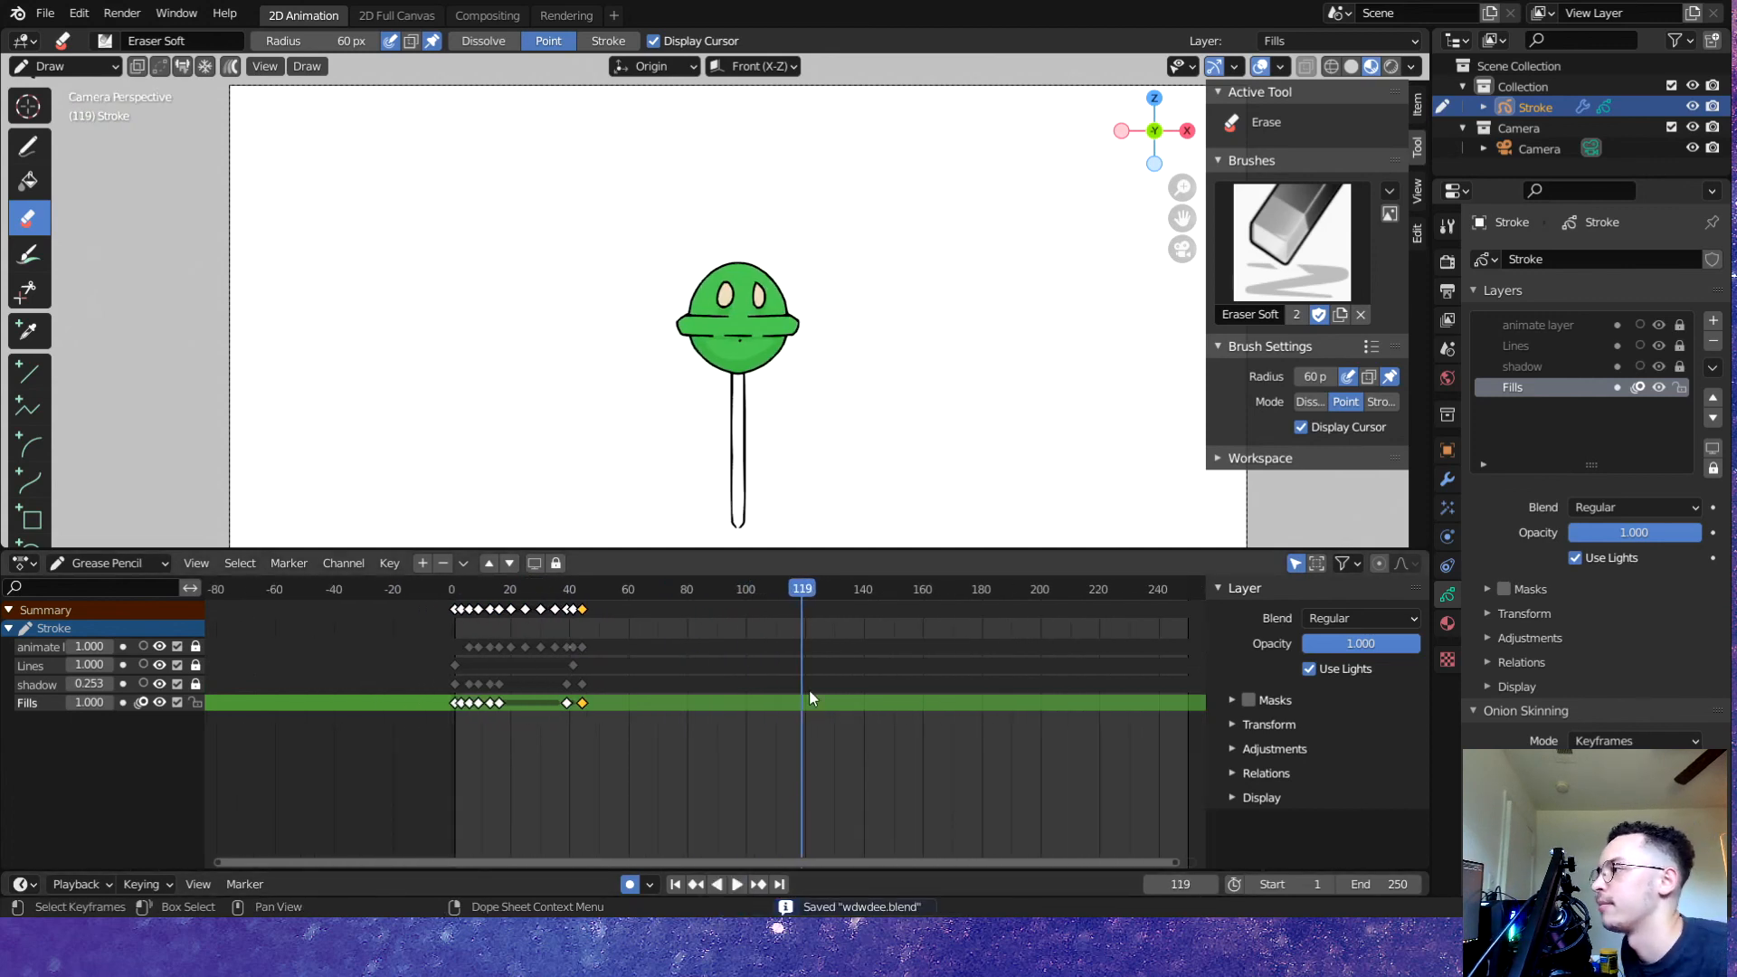